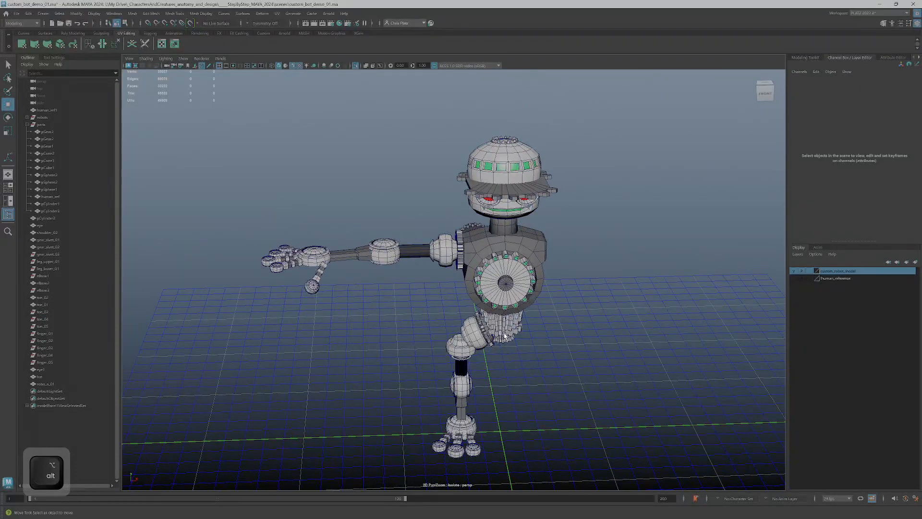
Examine the robot's arm, hand, leg and foot, looking for repeated parts such as fingers and toes.
{"action": "scroll", "coordinate": [521, 261], "scroll_direction": "up", "scroll_amount": 3}
{"action": "left_click_drag", "start_coordinate": [514, 239], "coordinate": [422, 202], "text": "alt"}
{"action": "scroll", "coordinate": [576, 273], "scroll_direction": "down", "scroll_amount": 3}
{"action": "scroll", "coordinate": [494, 356], "scroll_direction": "down", "scroll_amount": 2}
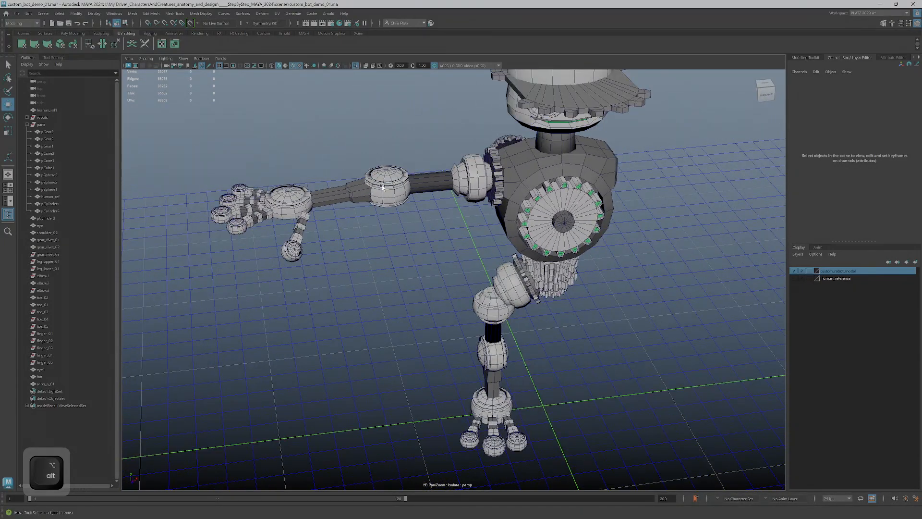
{"action": "left_click_drag", "start_coordinate": [500, 370], "coordinate": [468, 308], "text": "alt"}
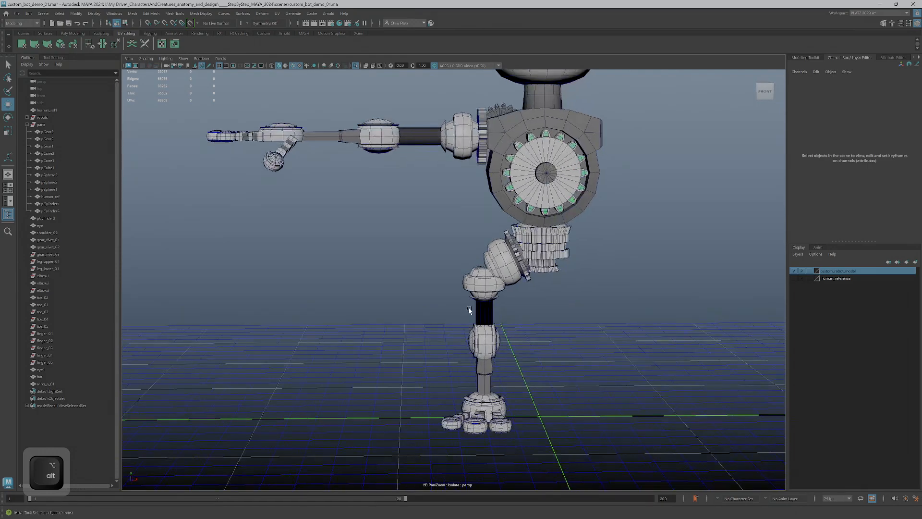
{"action": "scroll", "coordinate": [444, 385], "scroll_direction": "down", "scroll_amount": 2}
{"action": "left_click_drag", "start_coordinate": [444, 384], "coordinate": [504, 307], "text": "alt"}
{"action": "scroll", "coordinate": [531, 275], "scroll_direction": "up", "scroll_amount": 6}
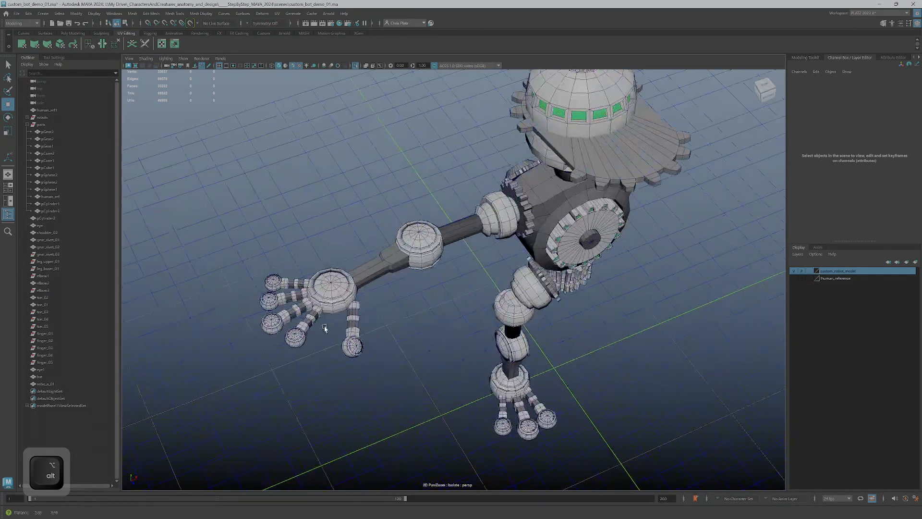
{"action": "scroll", "coordinate": [531, 275], "scroll_direction": "down", "scroll_amount": 2}
{"action": "scroll", "coordinate": [531, 275], "scroll_direction": "up", "scroll_amount": 2}
{"action": "scroll", "coordinate": [480, 283], "scroll_direction": "down", "scroll_amount": 2}
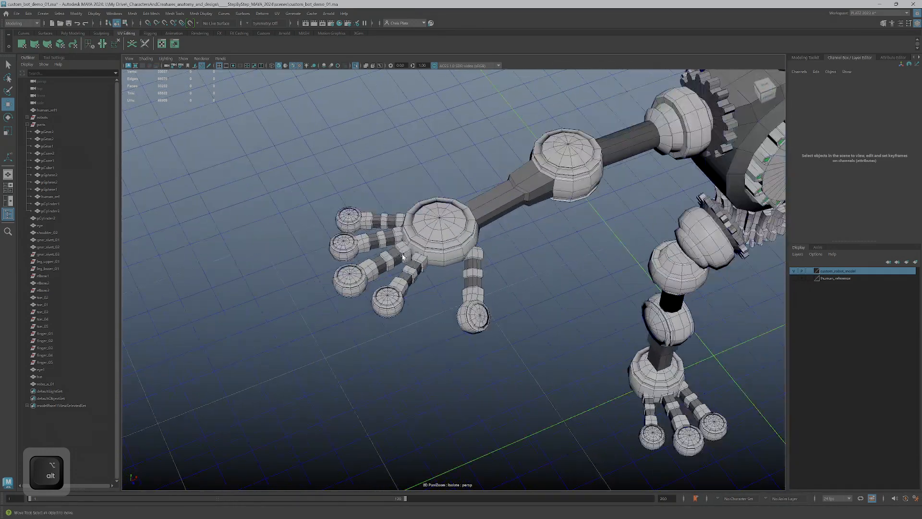
{"action": "scroll", "coordinate": [471, 287], "scroll_direction": "up", "scroll_amount": 1}
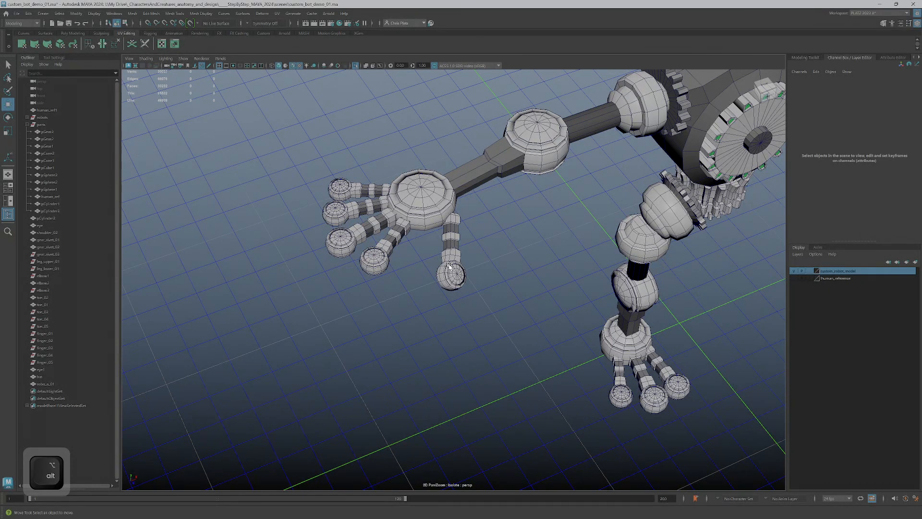
{"action": "left_click_drag", "start_coordinate": [642, 376], "coordinate": [579, 343], "text": "alt"}
{"action": "scroll", "coordinate": [577, 346], "scroll_direction": "up", "scroll_amount": 2}
{"action": "scroll", "coordinate": [577, 347], "scroll_direction": "down", "scroll_amount": 2}
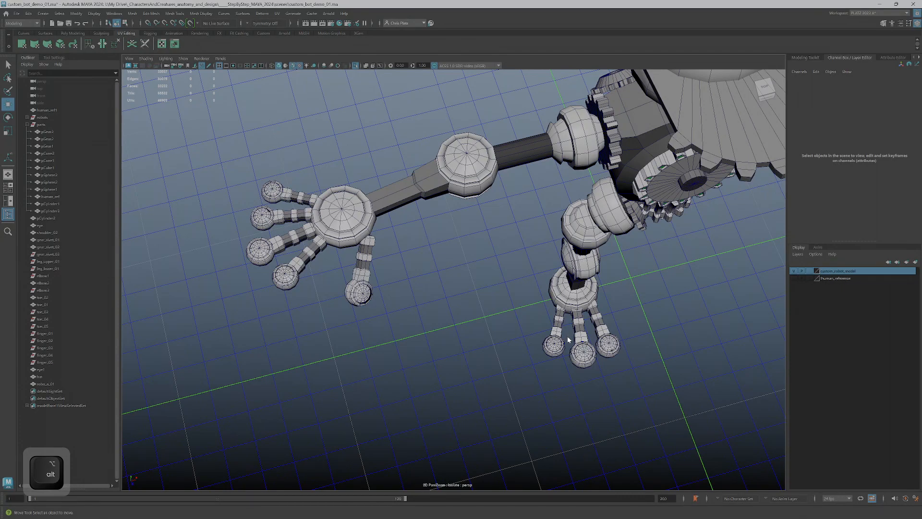
Delete the faces of the two outer toes on the robot's foot, leaving only the middle toe.
{"action": "right_click_drag", "start_coordinate": [578, 349], "coordinate": [562, 337]}
{"action": "left_click", "coordinate": [562, 342]}
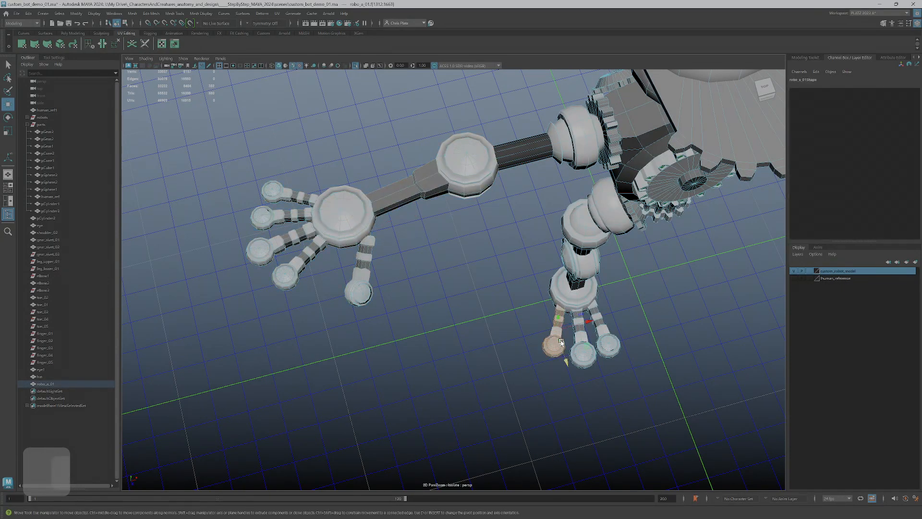
{"action": "key", "text": "Delete"}
{"action": "double_click", "coordinate": [612, 341]}
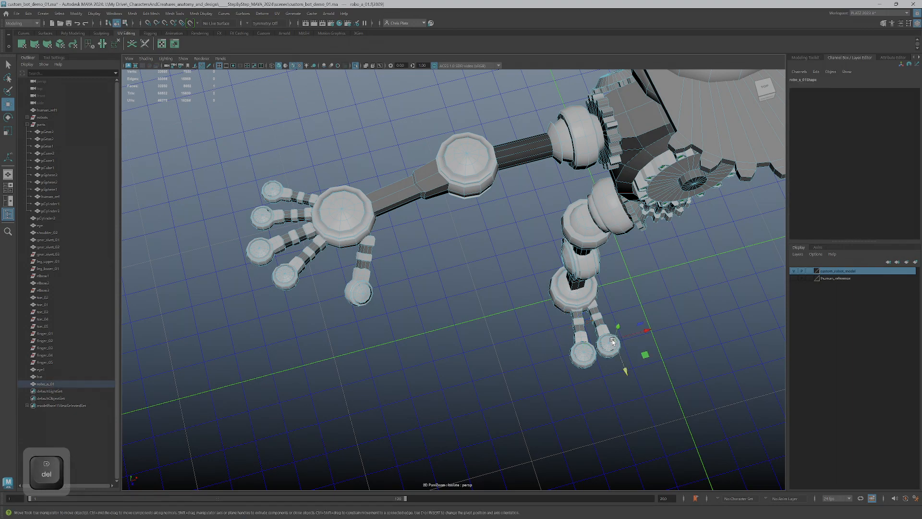
{"action": "key", "text": "Delete"}
Delete the thumb and three of the fingers from the robot's hand, keeping a single finger.
{"action": "double_click", "coordinate": [369, 257]}
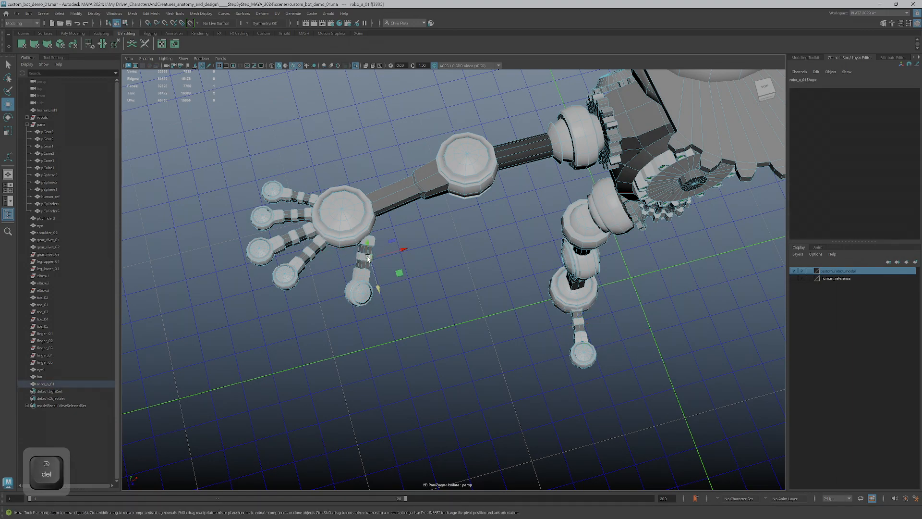
{"action": "key", "text": "Delete"}
{"action": "double_click", "coordinate": [310, 253]}
{"action": "key", "text": "Delete"}
{"action": "double_click", "coordinate": [293, 213]}
{"action": "key", "text": "Delete"}
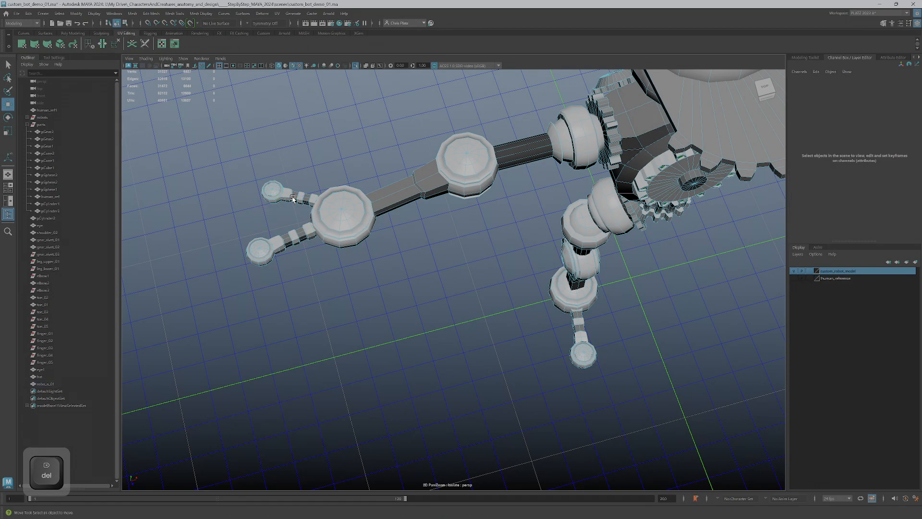
{"action": "double_click", "coordinate": [293, 197]}
{"action": "key", "text": "Delete"}
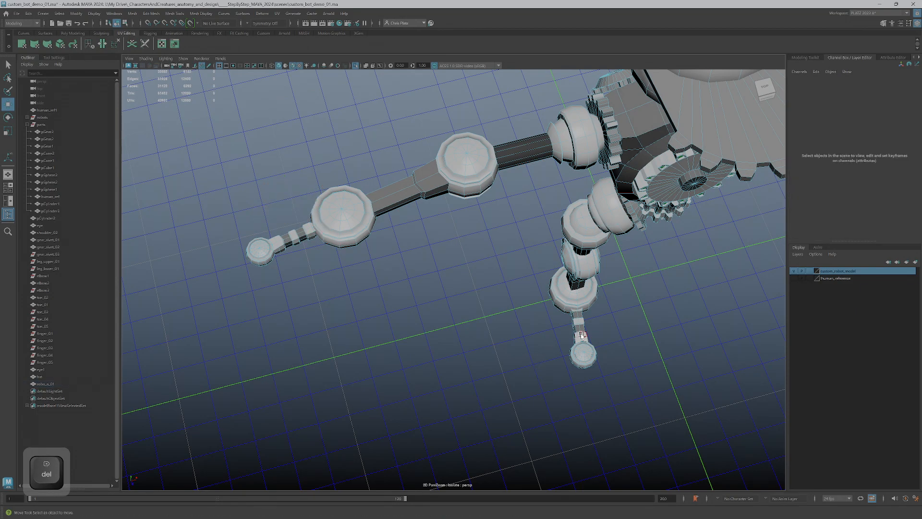
Select the faces of the gear between shoulder and torso and apply a cylindrical UV projection to them.
{"action": "left_click_drag", "start_coordinate": [583, 336], "coordinate": [448, 290], "text": "alt"}
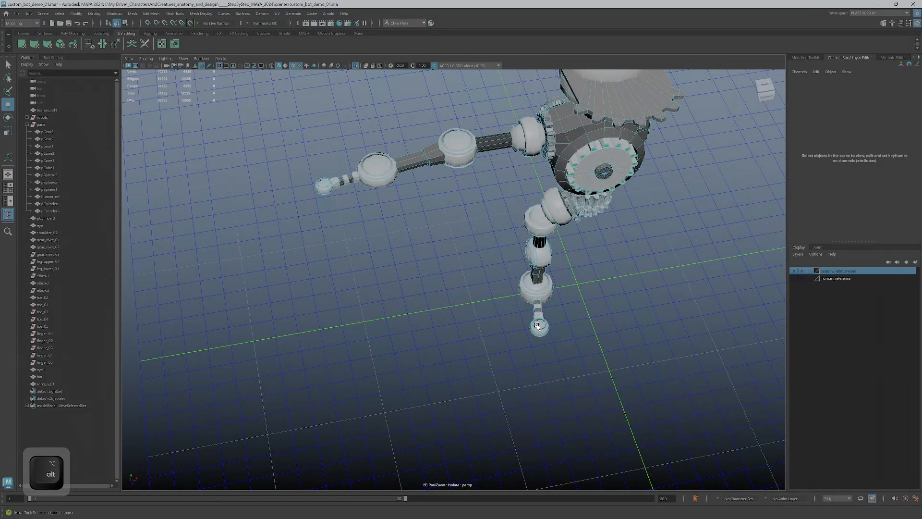
{"action": "right_click", "coordinate": [324, 182]}
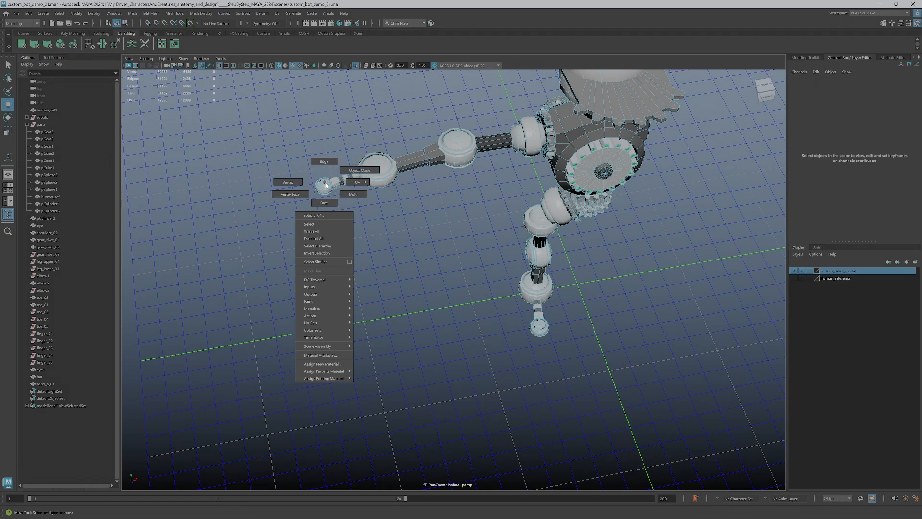
{"action": "left_click", "coordinate": [325, 184]}
{"action": "left_click_drag", "start_coordinate": [572, 147], "coordinate": [322, 236], "text": "alt"}
{"action": "left_click", "coordinate": [490, 267]}
{"action": "key", "text": "ctrl+z"}
{"action": "left_click_drag", "start_coordinate": [481, 269], "coordinate": [337, 231], "text": "alt"}
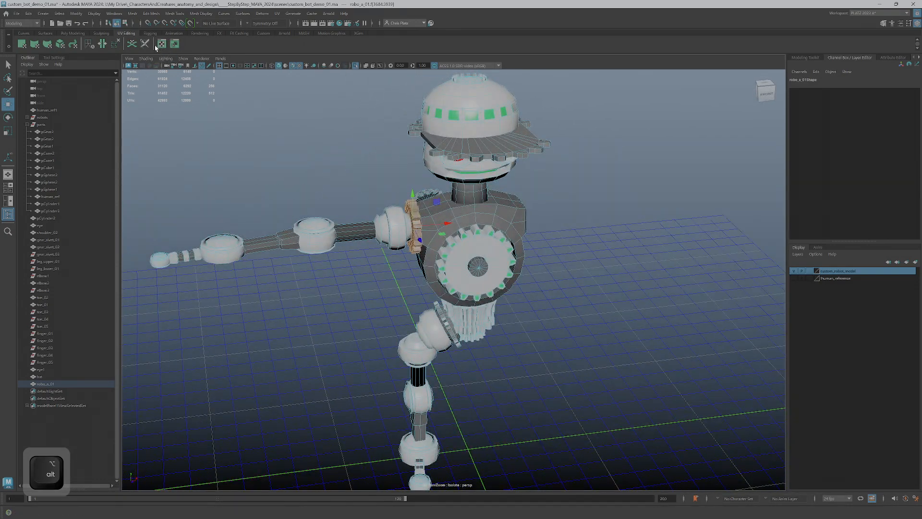
{"action": "left_click", "coordinate": [35, 44]}
Examine the cylindrical projection manipulator around the shoulder gear from several angles.
{"action": "left_click_drag", "start_coordinate": [347, 231], "coordinate": [395, 308], "text": "alt"}
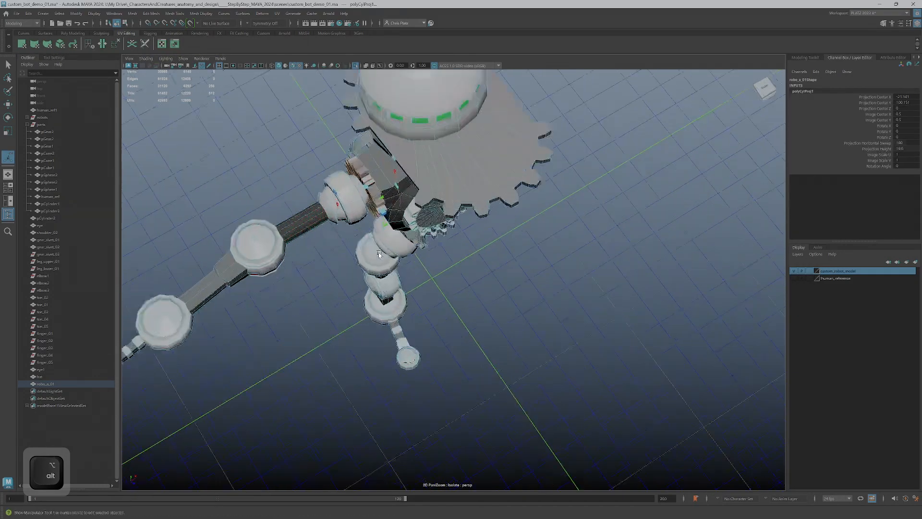
{"action": "right_click_drag", "start_coordinate": [395, 308], "coordinate": [513, 356], "text": "alt"}
{"action": "left_click_drag", "start_coordinate": [513, 356], "coordinate": [485, 274], "text": "alt"}
{"action": "middle_click_drag", "start_coordinate": [586, 365], "coordinate": [550, 283], "text": "alt"}
{"action": "left_click_drag", "start_coordinate": [550, 283], "coordinate": [488, 304], "text": "alt"}
{"action": "middle_click_drag", "start_coordinate": [400, 345], "coordinate": [492, 244], "text": "alt"}
{"action": "scroll", "coordinate": [411, 316], "scroll_direction": "up", "scroll_amount": 6, "text": "alt"}
{"action": "left_click_drag", "start_coordinate": [493, 244], "coordinate": [416, 283], "text": "alt"}
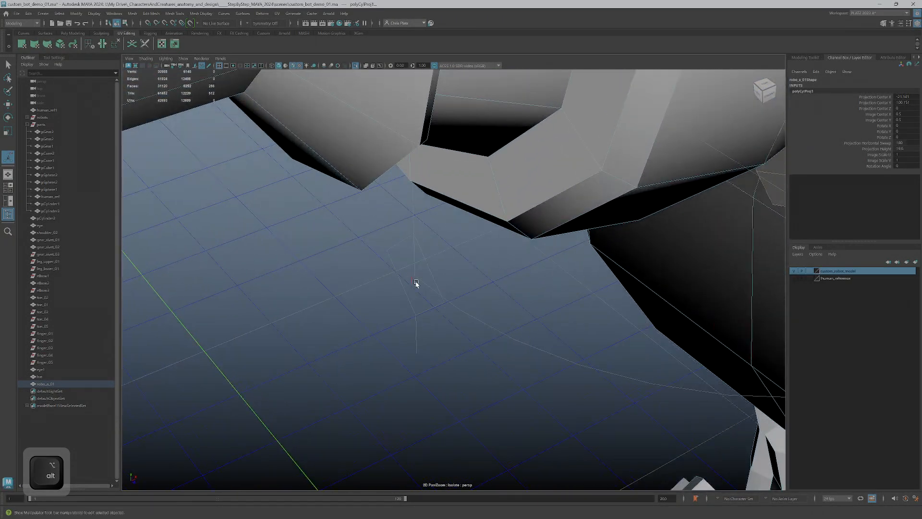
{"action": "scroll", "coordinate": [413, 283], "scroll_direction": "down", "scroll_amount": 8, "text": "alt"}
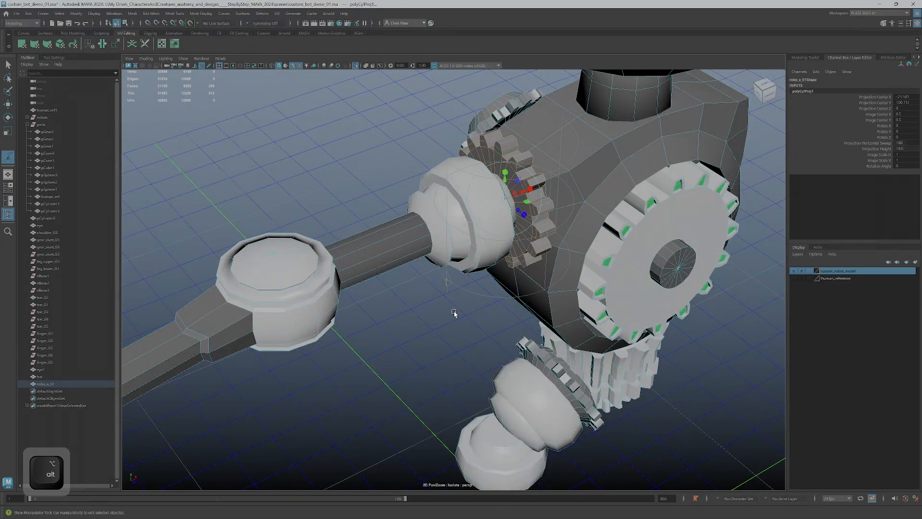
Reselect the shoulder gear's faces and isolate them in the viewport.
{"action": "left_click", "coordinate": [455, 313]}
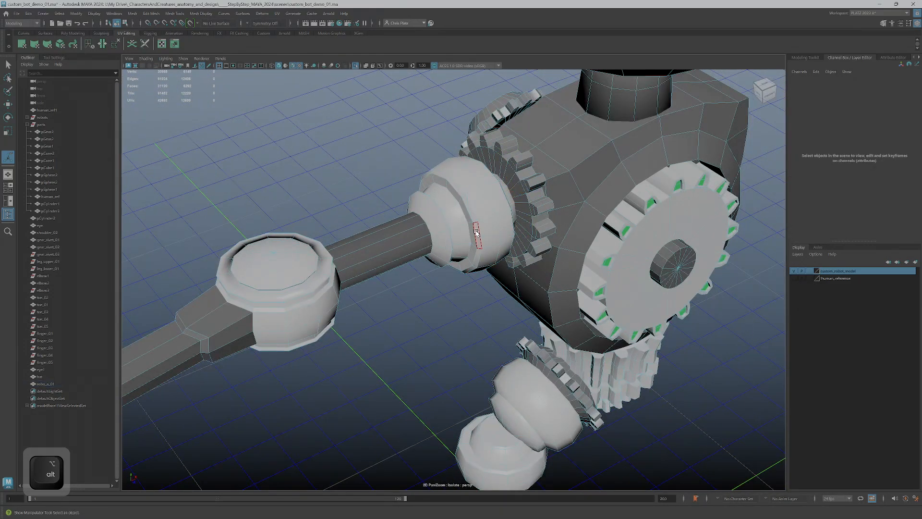
{"action": "left_click", "coordinate": [530, 186]}
{"action": "left_click", "coordinate": [355, 66]}
{"action": "left_click", "coordinate": [355, 66]}
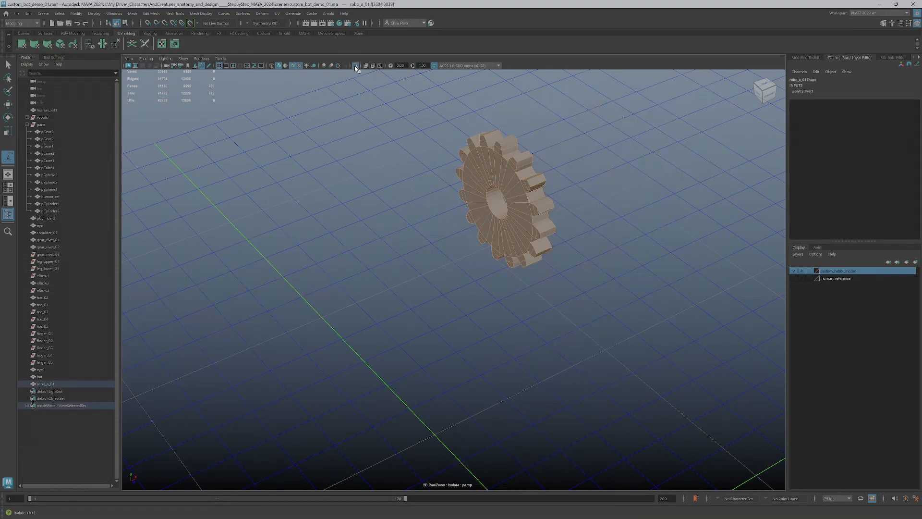
Apply a cylindrical UV projection to the isolated gear and switch the viewport background to black.
{"action": "left_click", "coordinate": [38, 45]}
{"action": "left_click_drag", "start_coordinate": [260, 214], "coordinate": [534, 127], "text": "alt"}
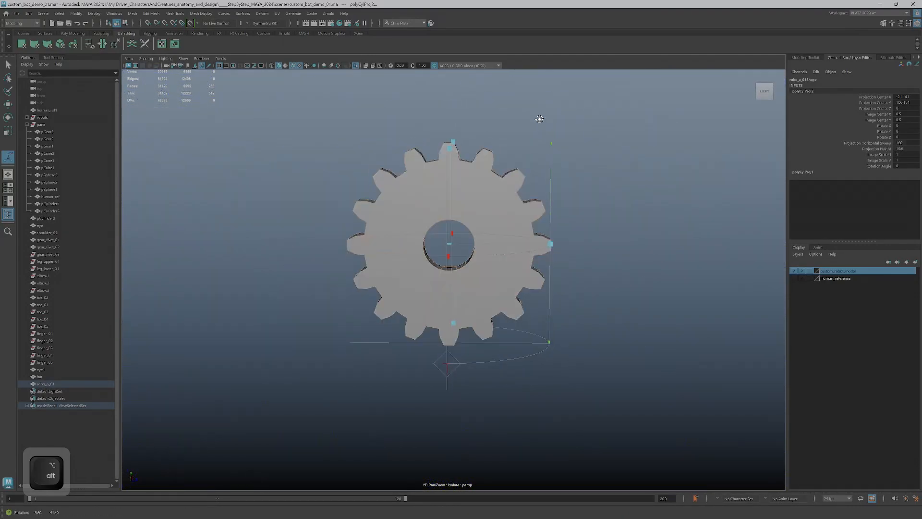
{"action": "key", "text": "alt+b"}
{"action": "mouse_move", "coordinate": [529, 179]}
{"action": "left_mouse_down", "text": "alt"}
{"action": "mouse_move", "coordinate": [516, 199]}
{"action": "mouse_move", "coordinate": [537, 190]}
{"action": "mouse_move", "coordinate": [532, 183]}
{"action": "left_mouse_up", "text": "alt"}
{"action": "left_click_drag", "start_coordinate": [510, 125], "coordinate": [541, 170], "text": "alt"}
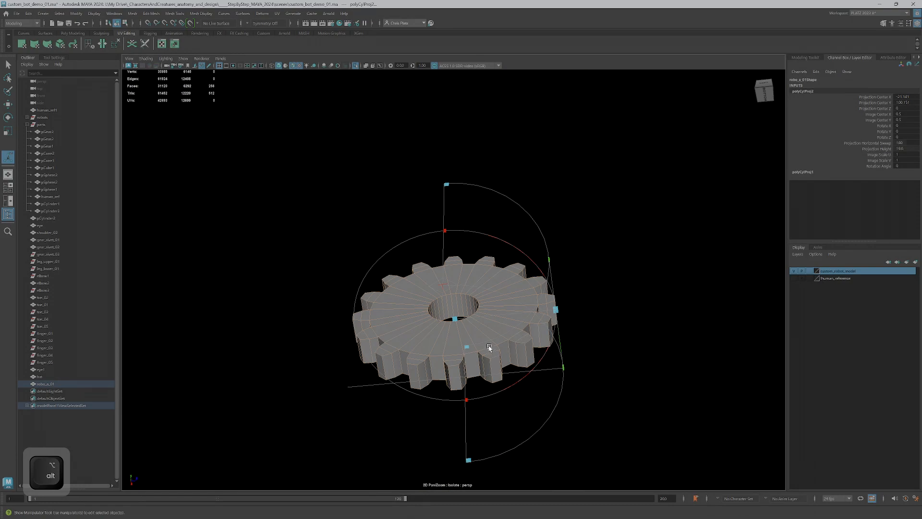
Rotate the gear's cylindrical projection about Z and set its Rotate Z to exactly 90.
{"action": "left_click_drag", "start_coordinate": [447, 327], "coordinate": [432, 369], "text": "alt"}
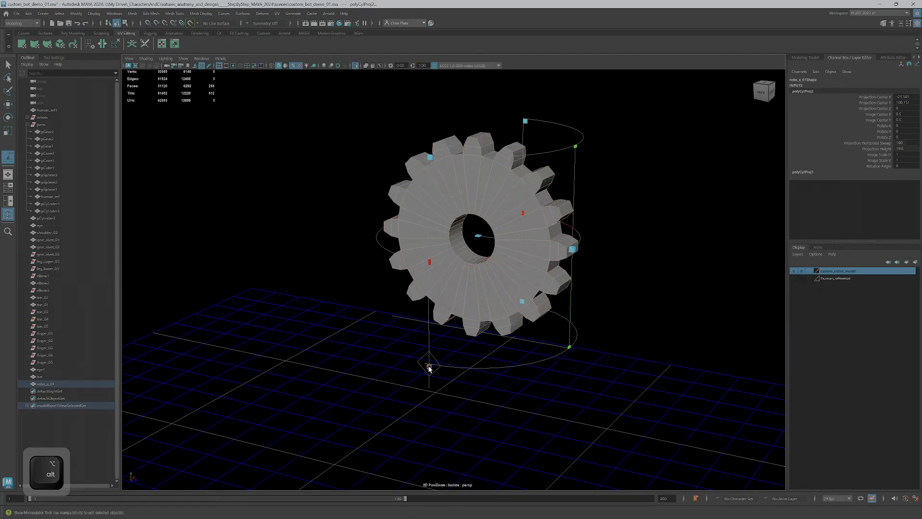
{"action": "left_click", "coordinate": [473, 201]}
{"action": "left_click_drag", "start_coordinate": [469, 214], "coordinate": [457, 257]}
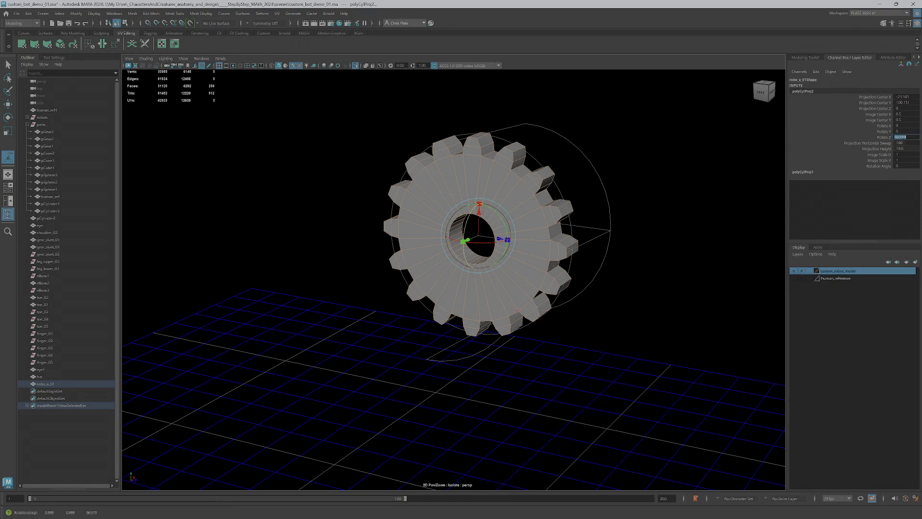
{"action": "type", "text": "90"}
{"action": "key", "text": "Return"}
Open the UV Editor and place its window beside the gear to see the projected strip with all the UV shells.
{"action": "left_click_drag", "start_coordinate": [461, 217], "coordinate": [541, 218], "text": "alt"}
{"action": "left_click", "coordinate": [162, 43]}
{"action": "left_click_drag", "start_coordinate": [653, 124], "coordinate": [208, 100]}
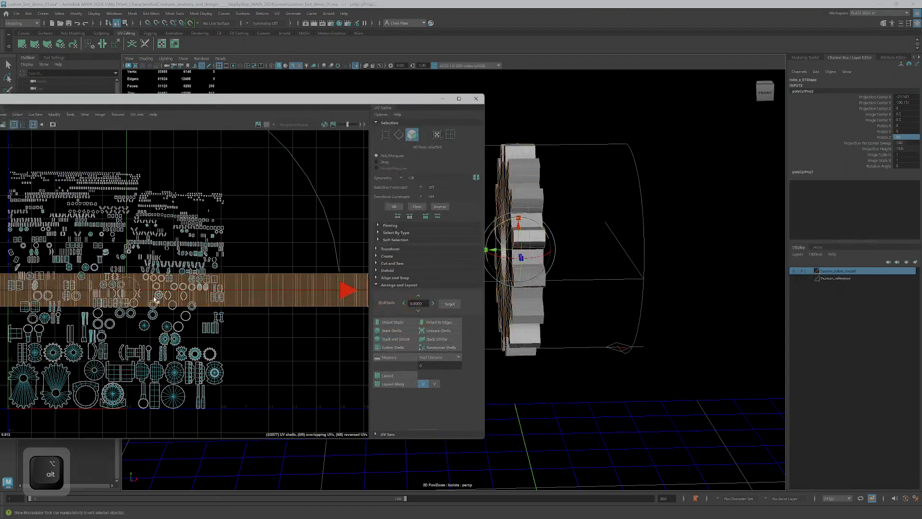
{"action": "scroll", "coordinate": [162, 295], "scroll_direction": "down", "scroll_amount": 3}
{"action": "scroll", "coordinate": [162, 294], "scroll_direction": "down", "scroll_amount": 2}
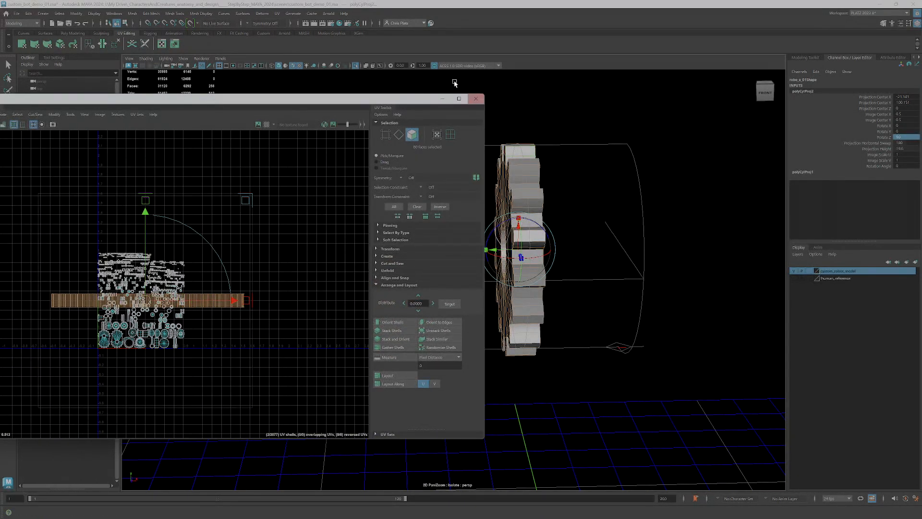
{"action": "left_click_drag", "start_coordinate": [394, 103], "coordinate": [352, 125]}
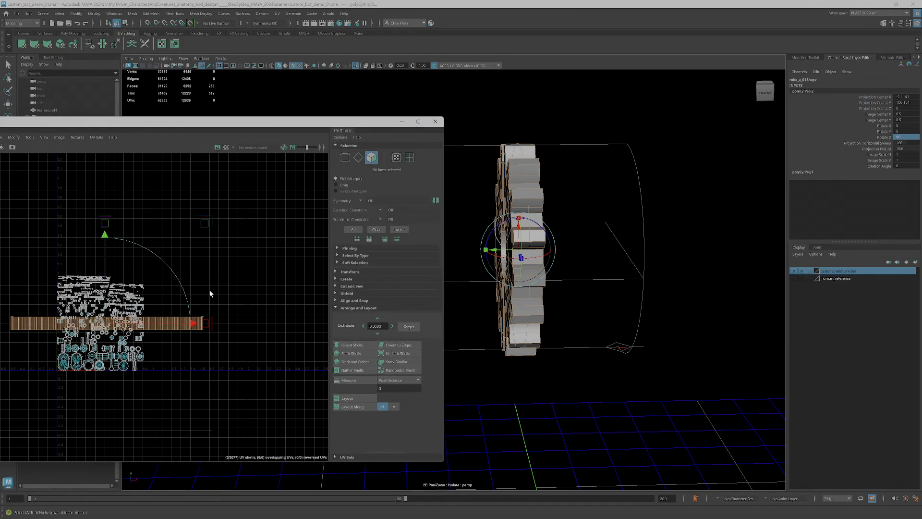
{"action": "scroll", "coordinate": [212, 283], "scroll_direction": "down", "scroll_amount": 3}
Select all the gear's connected faces and apply a new cylindrical UV projection to them.
{"action": "left_click_drag", "start_coordinate": [586, 138], "coordinate": [685, 243], "text": "alt"}
{"action": "right_click_drag", "start_coordinate": [664, 247], "coordinate": [664, 260]}
{"action": "double_click", "coordinate": [655, 250]}
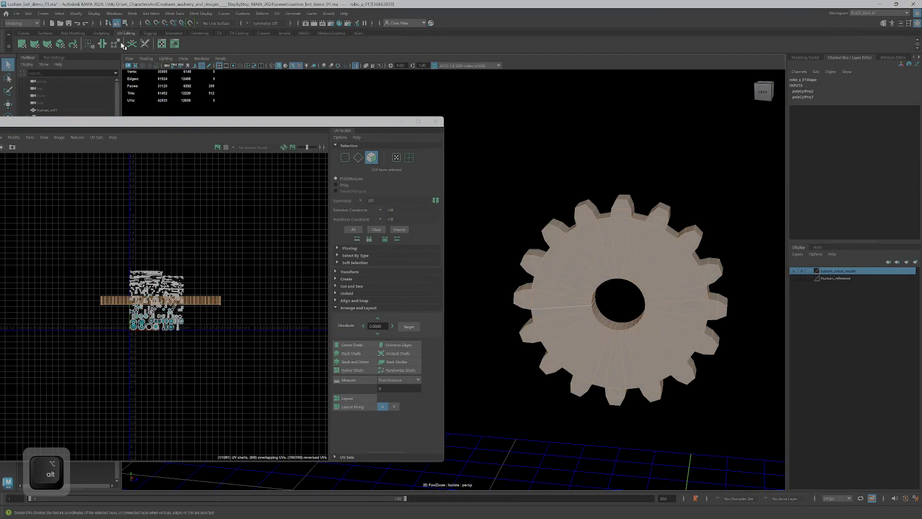
{"action": "left_click", "coordinate": [35, 45]}
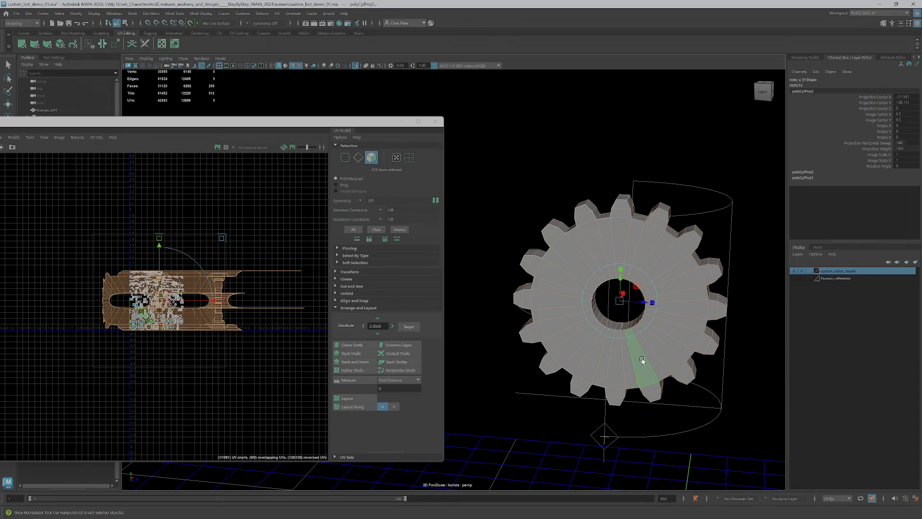
Align the new cylindrical projection with the gear's axis by setting Rotate Z to 90.
{"action": "left_click", "coordinate": [647, 276]}
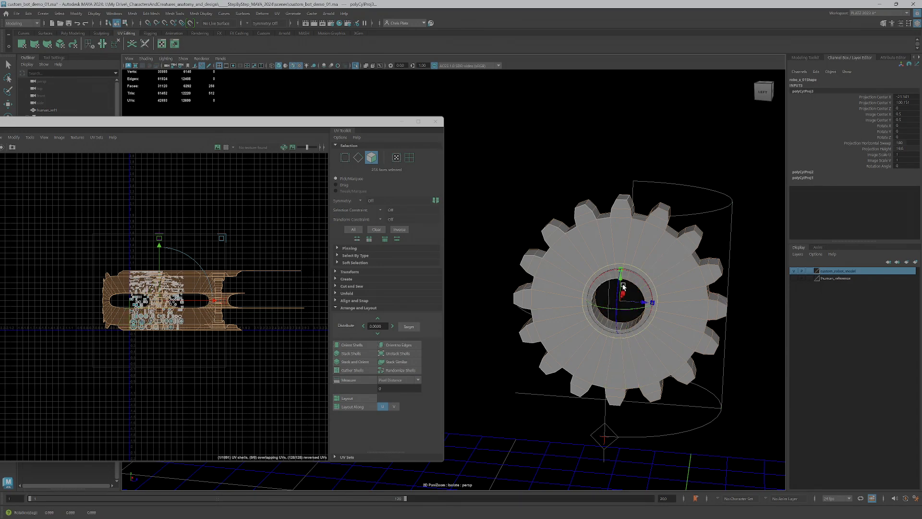
{"action": "left_click_drag", "start_coordinate": [620, 287], "coordinate": [615, 332]}
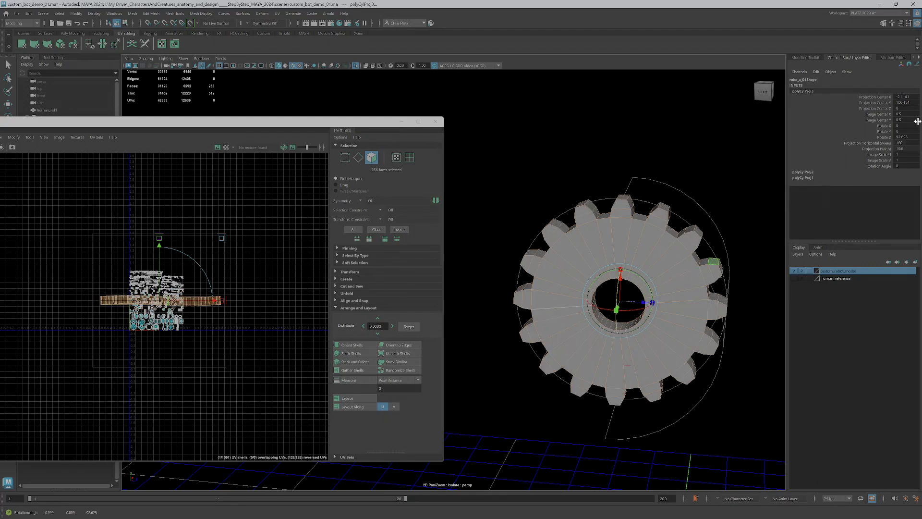
{"action": "type", "text": "90"}
{"action": "key", "text": "Return"}
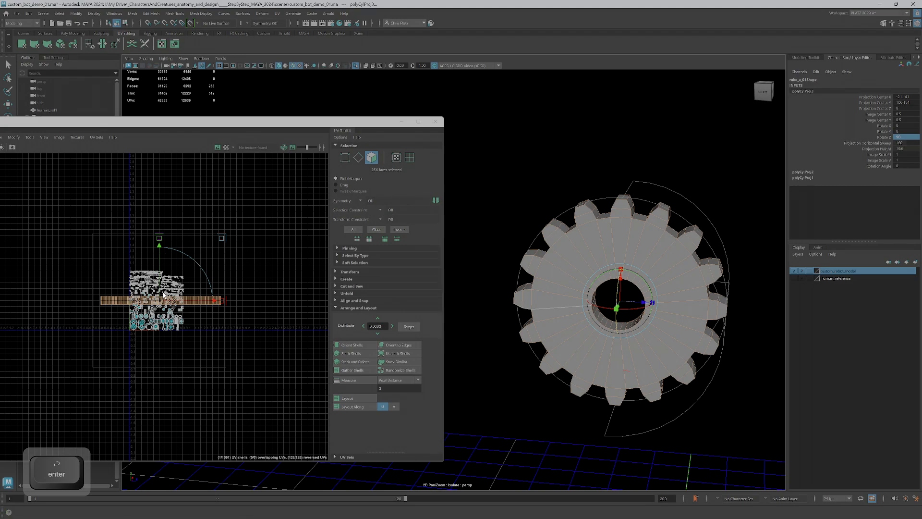
Try scaling up the gear's projected UV strip in the UV Editor, and undo the scaling.
{"action": "middle_click_drag", "start_coordinate": [164, 294], "coordinate": [206, 240], "text": "alt"}
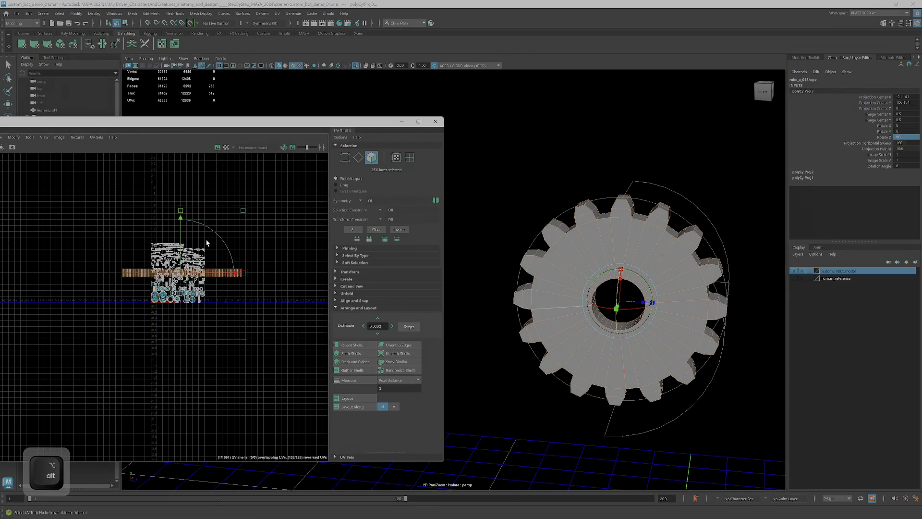
{"action": "scroll", "coordinate": [207, 241], "scroll_direction": "up", "scroll_amount": 6}
{"action": "scroll", "coordinate": [199, 260], "scroll_direction": "down", "scroll_amount": 6}
{"action": "middle_click_drag", "start_coordinate": [189, 270], "coordinate": [171, 324], "text": "alt"}
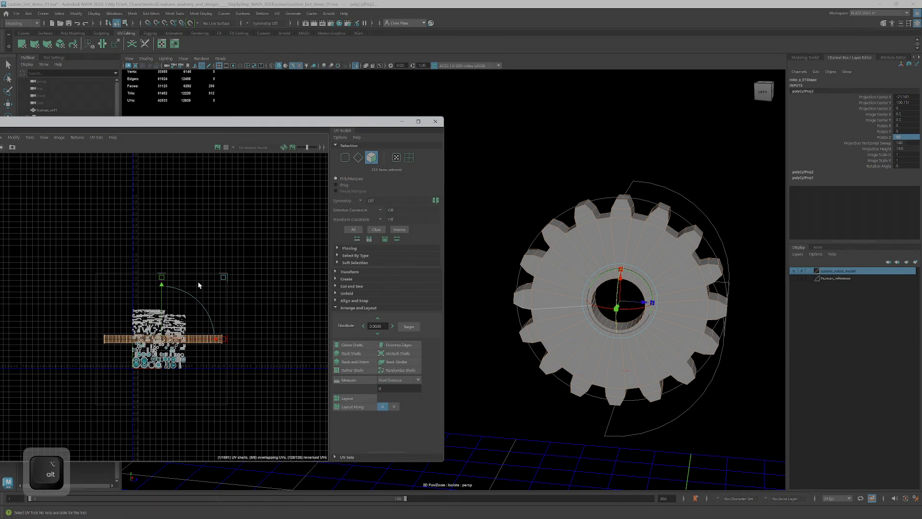
{"action": "left_click_drag", "start_coordinate": [225, 277], "coordinate": [241, 239]}
{"action": "key", "text": "ctrl+z"}
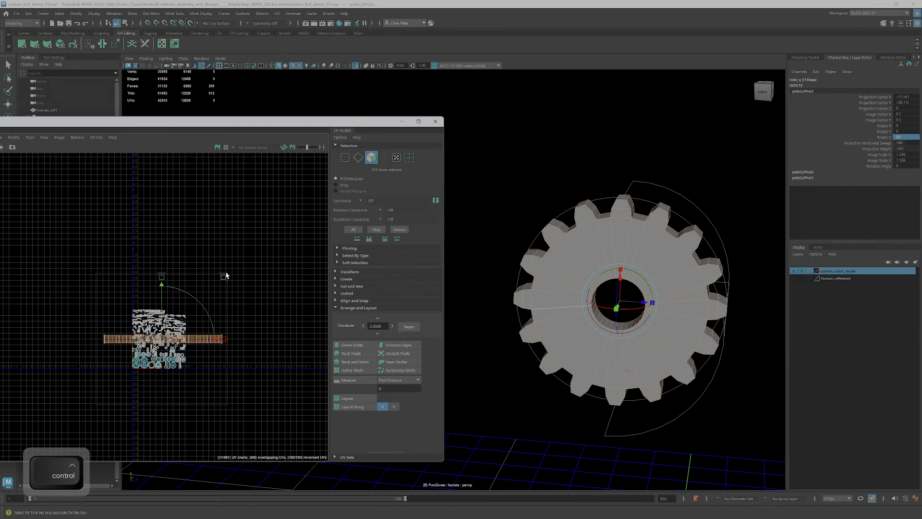
Move the gear's projected UV strip clear of all the other shells in the UV Editor.
{"action": "key", "text": "w"}
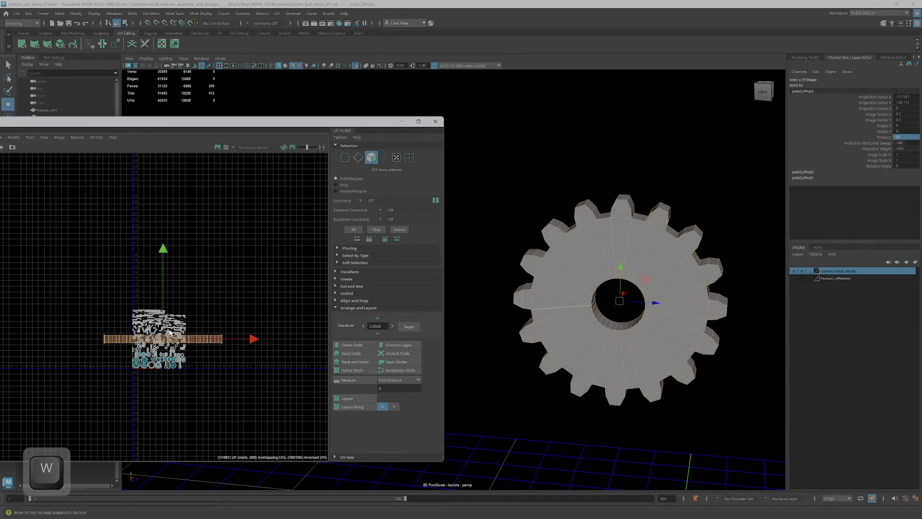
{"action": "left_click_drag", "start_coordinate": [165, 337], "coordinate": [202, 242]}
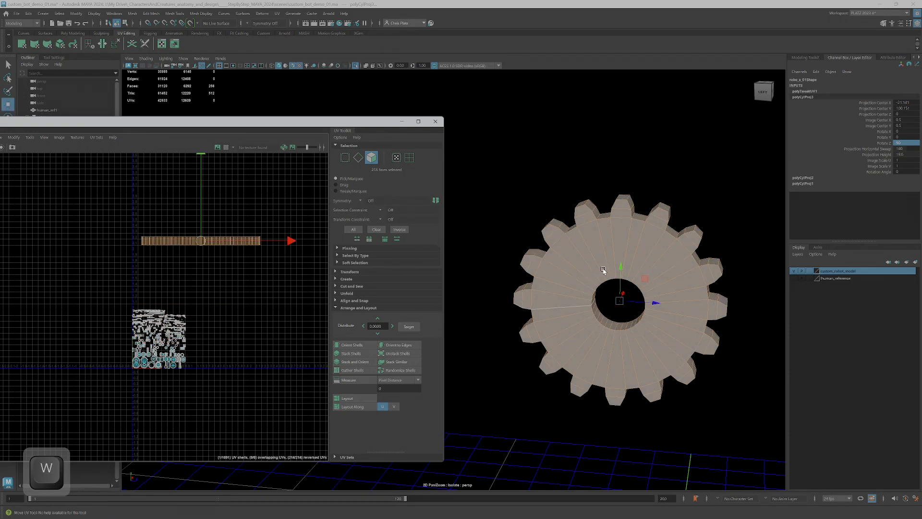
Try selecting edges one by one along the boundary between the gear's flat side and its teeth.
{"action": "left_click_drag", "start_coordinate": [572, 278], "coordinate": [617, 290], "text": "alt"}
{"action": "middle_click_drag", "start_coordinate": [533, 266], "coordinate": [596, 274], "text": "alt"}
{"action": "right_click_drag", "start_coordinate": [558, 266], "coordinate": [627, 257], "text": "alt"}
{"action": "middle_click_drag", "start_coordinate": [627, 257], "coordinate": [566, 272], "text": "alt"}
{"action": "right_click_drag", "start_coordinate": [182, 242], "coordinate": [250, 260], "text": "alt"}
{"action": "middle_click_drag", "start_coordinate": [210, 264], "coordinate": [154, 275], "text": "alt"}
{"action": "right_click_drag", "start_coordinate": [598, 254], "coordinate": [633, 258], "text": "alt"}
{"action": "middle_click_drag", "start_coordinate": [597, 263], "coordinate": [572, 284], "text": "alt"}
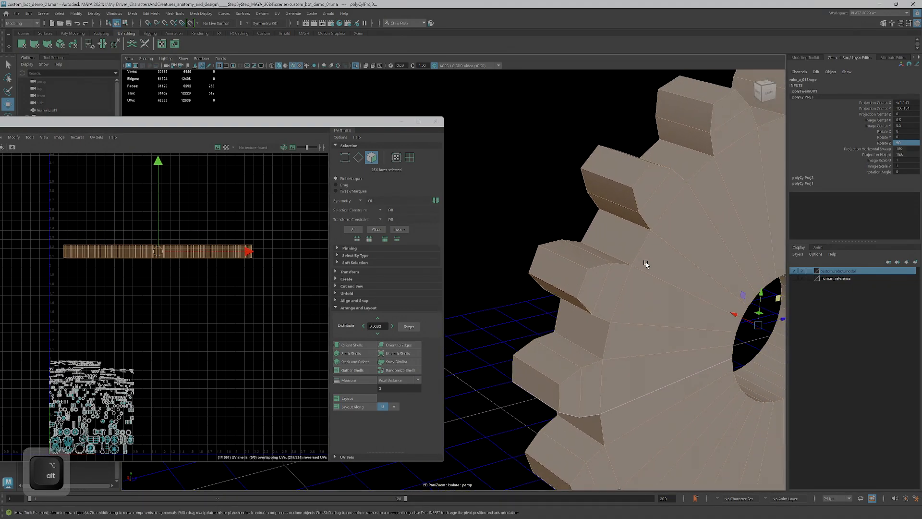
{"action": "right_click", "coordinate": [639, 250]}
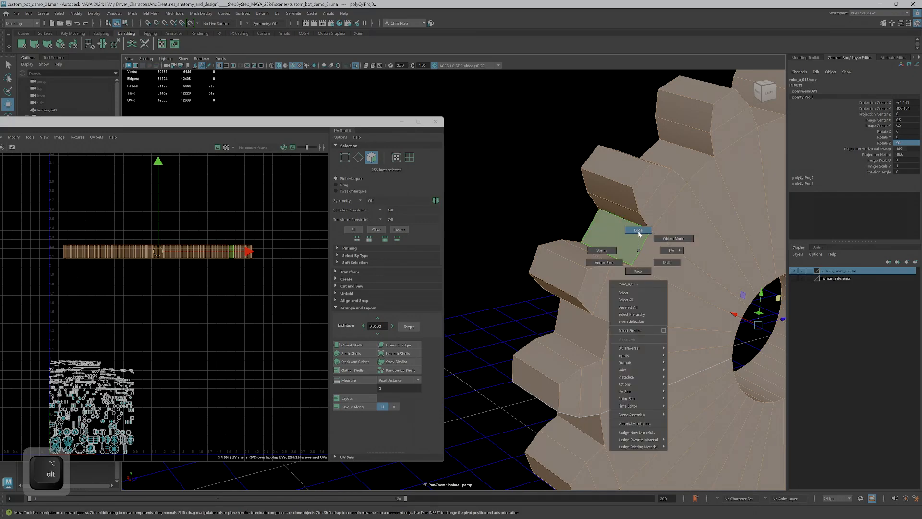
{"action": "left_click", "coordinate": [639, 232]}
{"action": "left_click", "coordinate": [639, 245]}
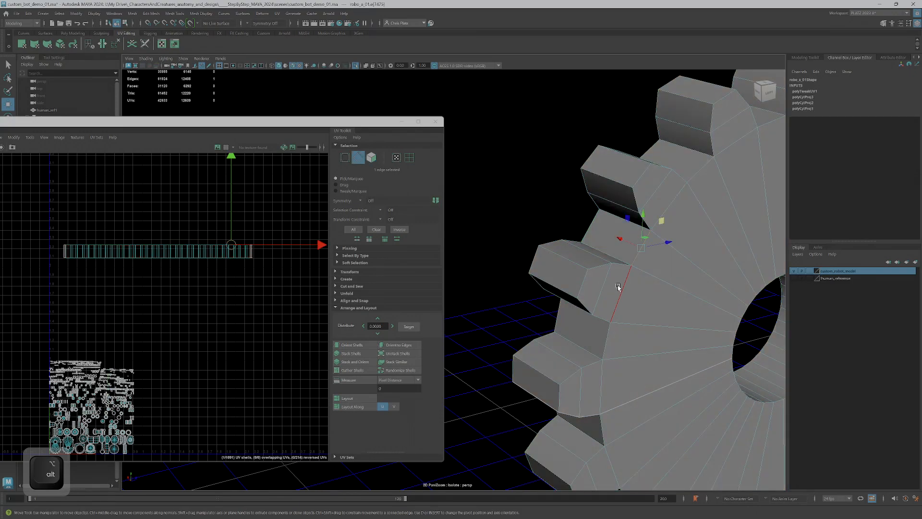
{"action": "left_click", "coordinate": [608, 340], "text": "ctrl+shift"}
{"action": "left_click", "coordinate": [602, 378], "text": "ctrl+shift"}
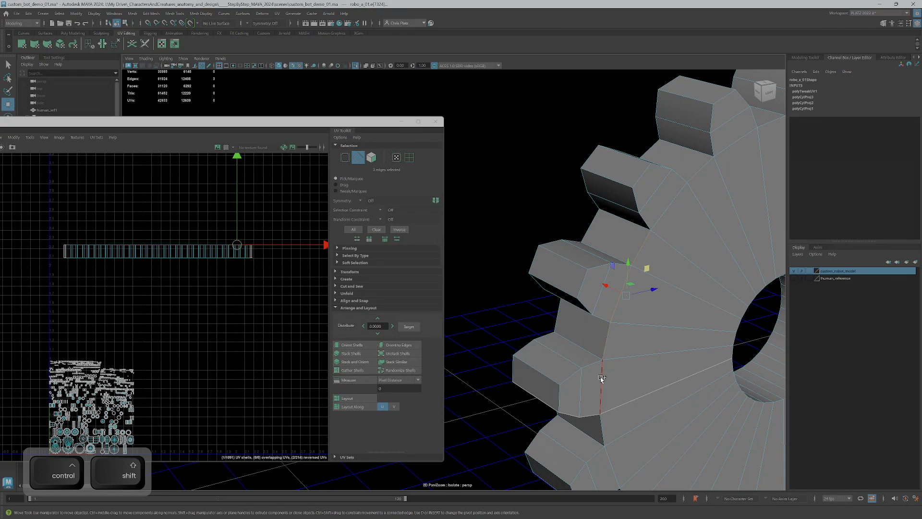
{"action": "left_click", "coordinate": [605, 433], "text": "ctrl+shift"}
Try unfolding the gear's whole cylindrical UV strip, and undo the unfold.
{"action": "scroll", "coordinate": [606, 429], "scroll_direction": "down", "scroll_amount": 5}
{"action": "left_click_drag", "start_coordinate": [585, 383], "coordinate": [555, 360], "text": "alt"}
{"action": "middle_click_drag", "start_coordinate": [569, 374], "coordinate": [529, 273], "text": "alt"}
{"action": "right_click_drag", "start_coordinate": [185, 253], "coordinate": [183, 272]}
{"action": "double_click", "coordinate": [184, 252]}
{"action": "right_click_drag", "start_coordinate": [240, 289], "coordinate": [208, 284], "text": "alt"}
{"action": "middle_click_drag", "start_coordinate": [209, 284], "coordinate": [191, 276], "text": "alt"}
{"action": "key", "text": "ctrl+u"}
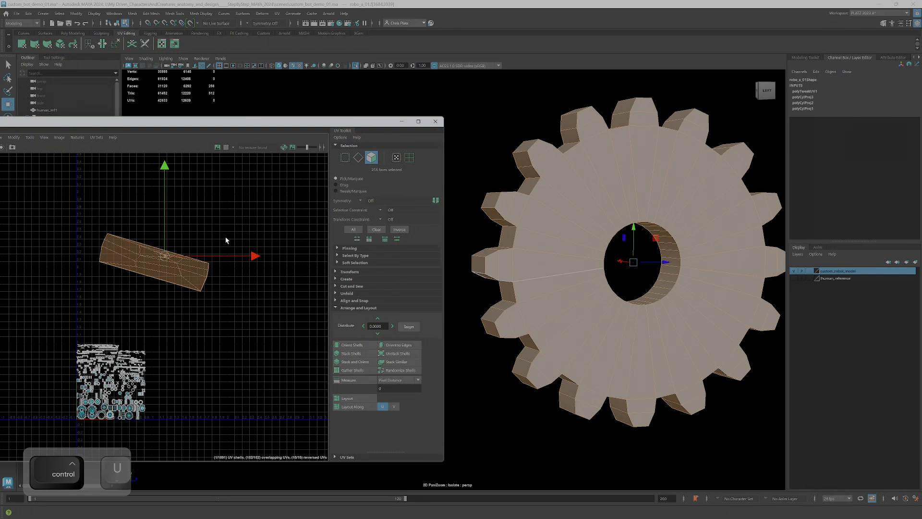
{"action": "key", "text": "ctrl+z"}
Try selecting the ring of flat faces on one side of the gear, adding the side face of one tooth.
{"action": "left_click_drag", "start_coordinate": [519, 249], "coordinate": [539, 215], "text": "alt"}
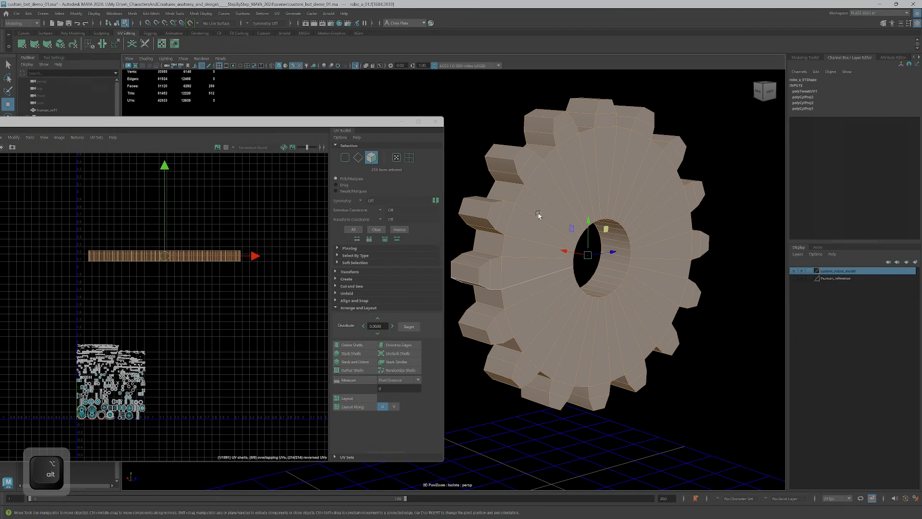
{"action": "left_click", "coordinate": [529, 227]}
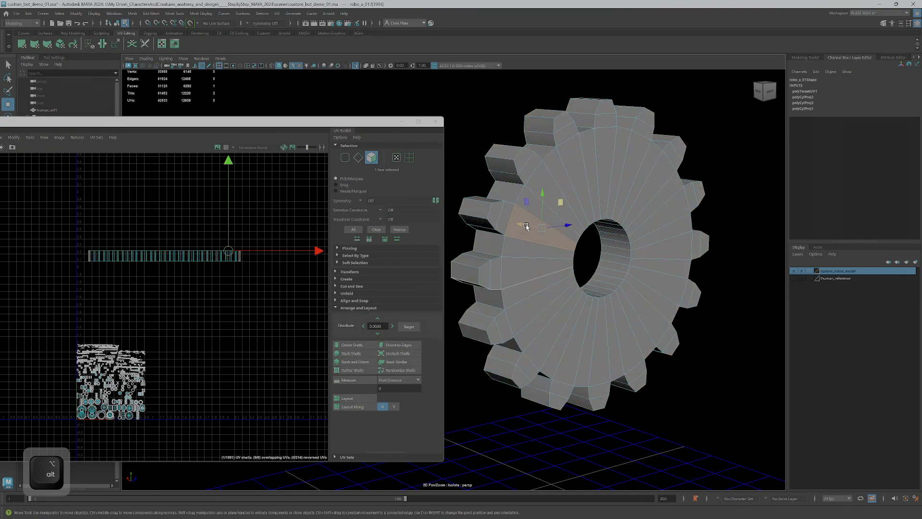
{"action": "double_click", "coordinate": [531, 267], "text": "ctrl+shift"}
{"action": "left_click", "coordinate": [501, 226], "text": "ctrl+shift"}
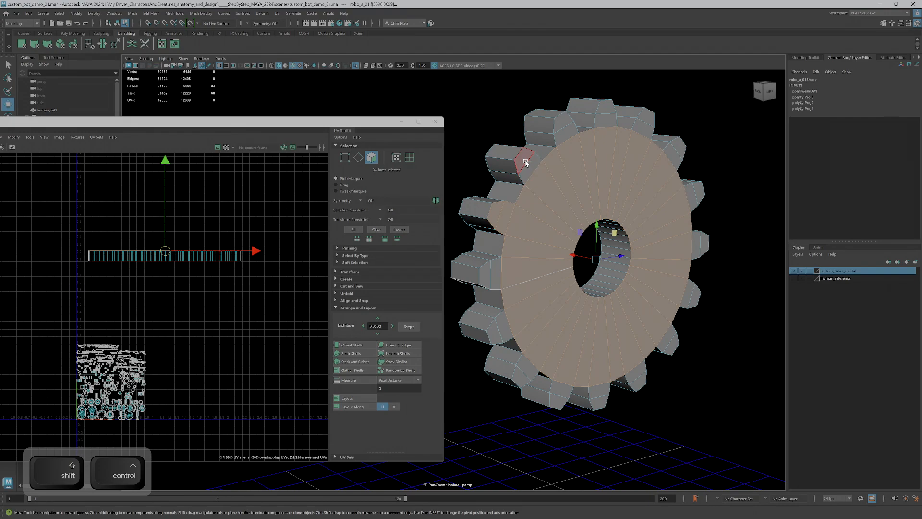
Select only the faces of the gear's two flat sides, leaving out the rim and bore faces.
{"action": "left_click_drag", "start_coordinate": [527, 163], "coordinate": [607, 418], "text": "alt"}
{"action": "left_click_drag", "start_coordinate": [584, 302], "coordinate": [584, 301], "text": "alt"}
{"action": "left_click_drag", "start_coordinate": [535, 177], "coordinate": [536, 210], "text": "ctrl"}
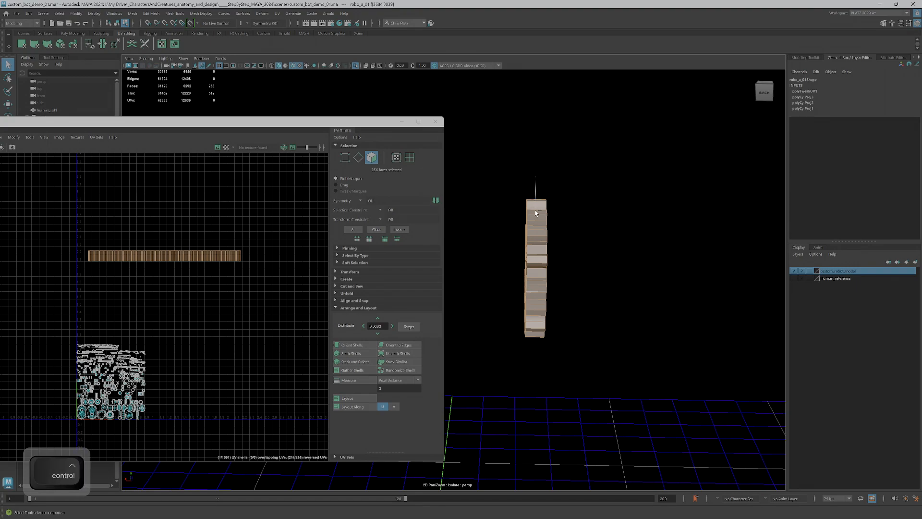
{"action": "left_click_drag", "start_coordinate": [532, 358], "coordinate": [533, 359], "text": "ctrl"}
{"action": "left_click_drag", "start_coordinate": [586, 315], "coordinate": [537, 301], "text": "alt"}
{"action": "middle_click_drag", "start_coordinate": [617, 328], "coordinate": [493, 250], "text": "alt"}
{"action": "scroll", "coordinate": [535, 250], "scroll_direction": "up", "scroll_amount": 2}
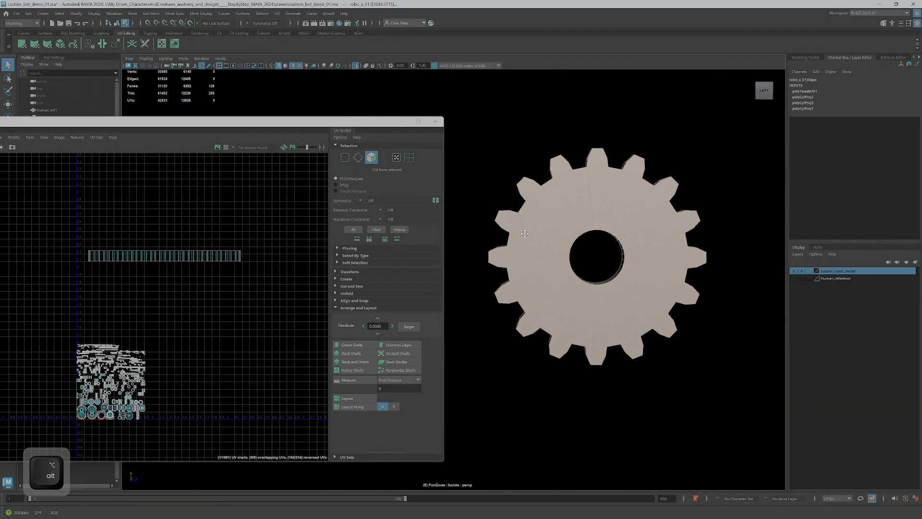
Apply a planar UV projection to the gear's flat sides and move the result clear of the other shells.
{"action": "left_click", "coordinate": [23, 45]}
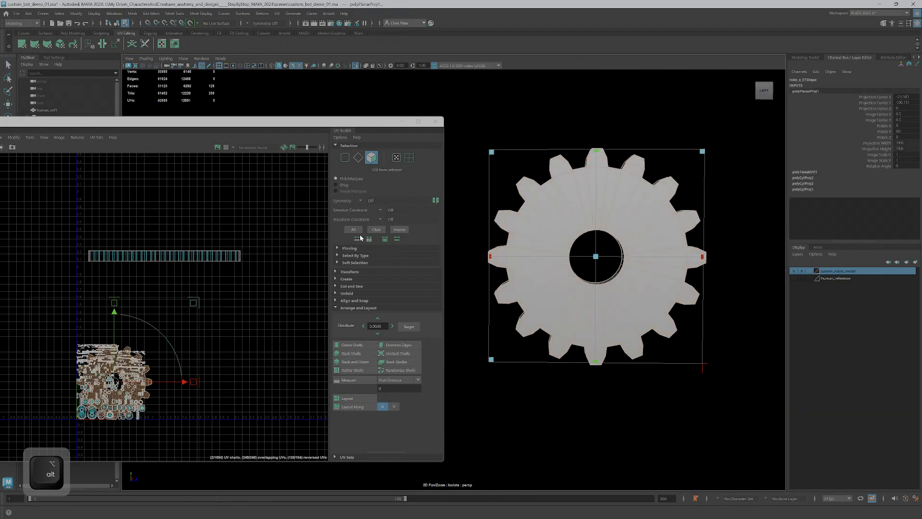
{"action": "key", "text": "w"}
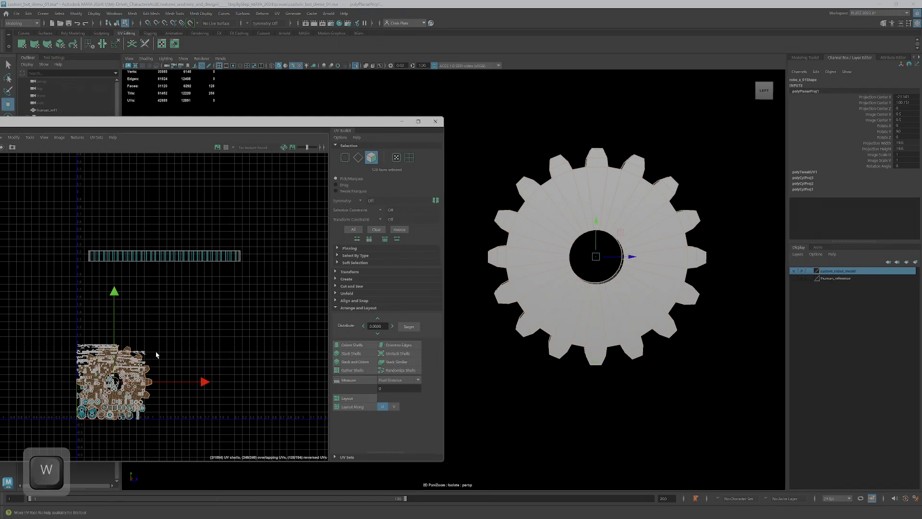
{"action": "left_click_drag", "start_coordinate": [123, 382], "coordinate": [142, 358]}
{"action": "left_click_drag", "start_coordinate": [249, 244], "coordinate": [274, 213]}
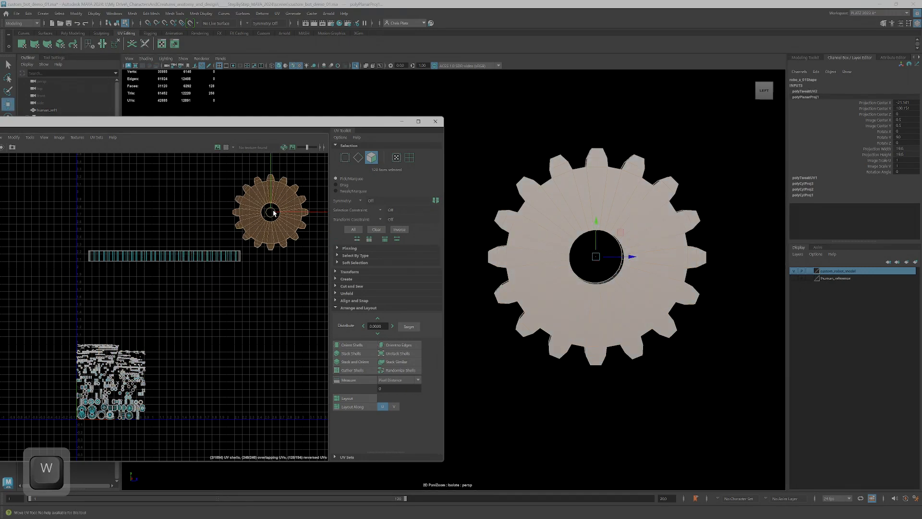
Separate the two stacked flat-side shells by moving one of them beside the other.
{"action": "left_click_drag", "start_coordinate": [655, 246], "coordinate": [627, 218], "text": "alt"}
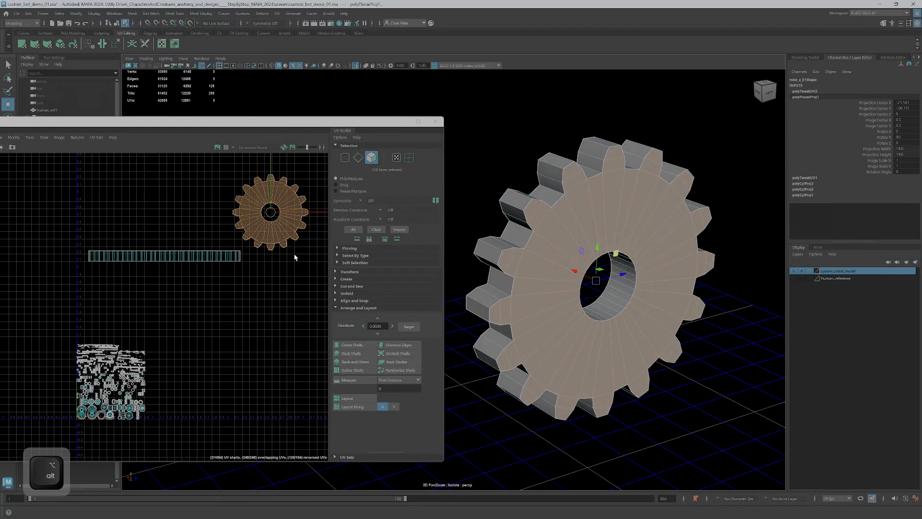
{"action": "left_click_drag", "start_coordinate": [511, 224], "coordinate": [520, 149], "text": "alt"}
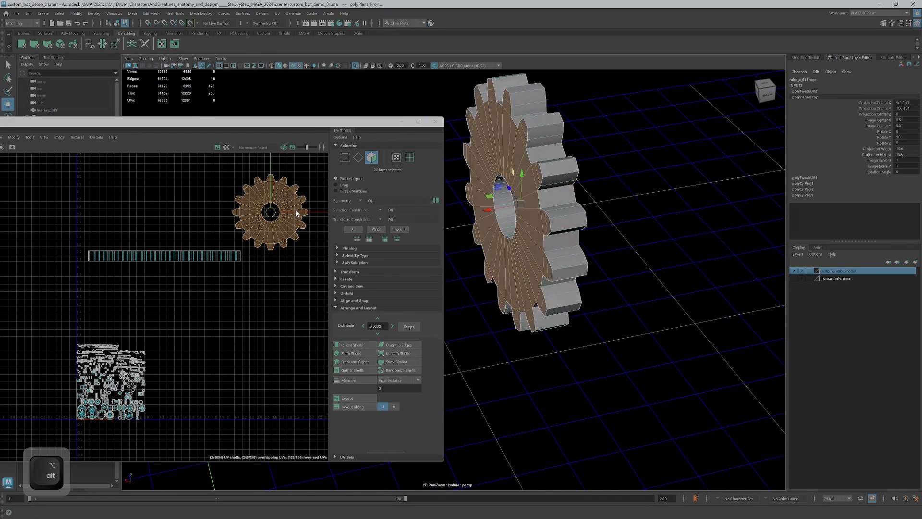
{"action": "middle_click_drag", "start_coordinate": [298, 205], "coordinate": [265, 241], "text": "alt"}
{"action": "scroll", "coordinate": [241, 258], "scroll_direction": "up", "scroll_amount": 2}
{"action": "double_click", "coordinate": [247, 267]}
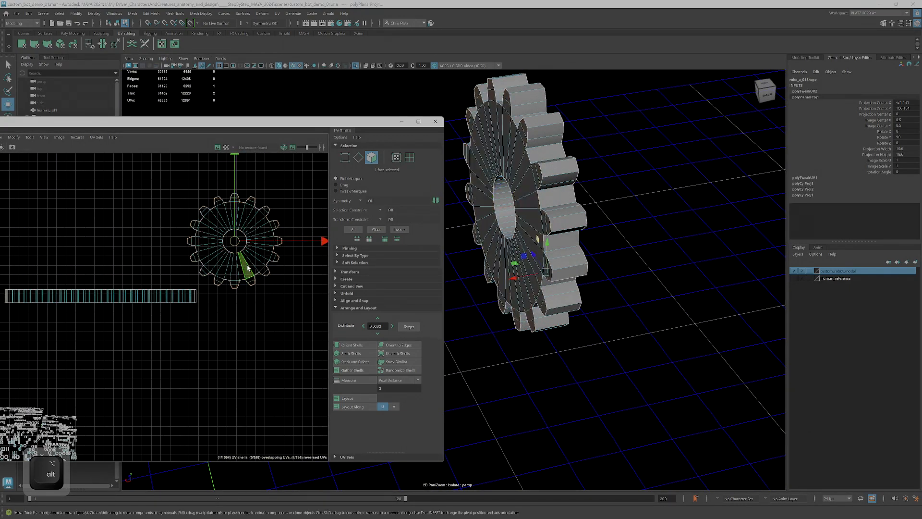
{"action": "left_click_drag", "start_coordinate": [236, 242], "coordinate": [142, 233]}
{"action": "middle_click_drag", "start_coordinate": [142, 232], "coordinate": [174, 275], "text": "alt"}
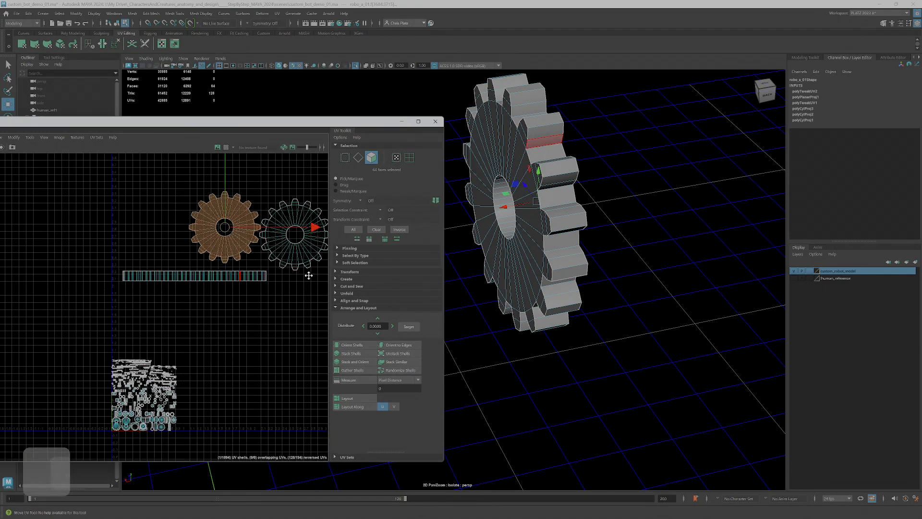
Select the strip shell of the gear's toothed rim and move the UV Editor window aside.
{"action": "scroll", "coordinate": [174, 275], "scroll_direction": "down", "scroll_amount": 1}
{"action": "double_click", "coordinate": [174, 276]}
{"action": "mouse_move", "coordinate": [140, 208]}
{"action": "middle_mouse_down", "text": "alt"}
{"action": "mouse_move", "coordinate": [222, 229]}
{"action": "mouse_move", "coordinate": [127, 218]}
{"action": "middle_mouse_up", "text": "alt"}
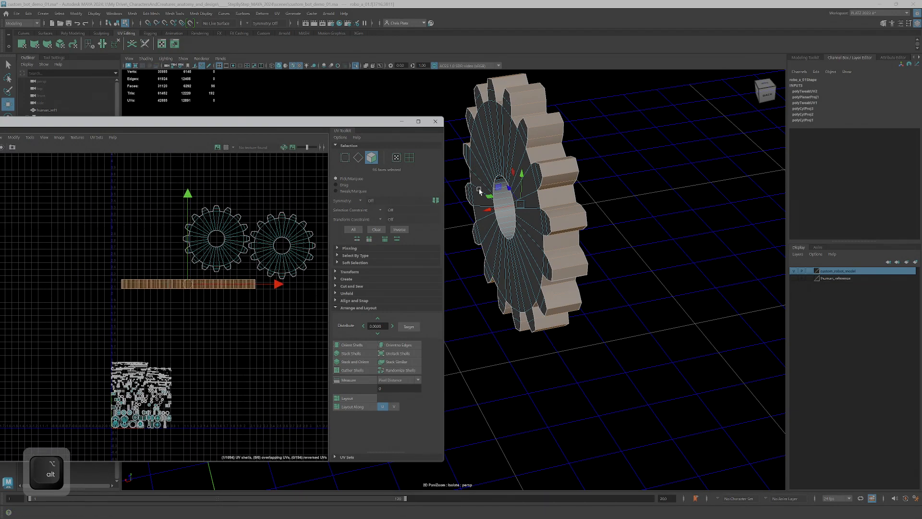
{"action": "left_click_drag", "start_coordinate": [235, 124], "coordinate": [296, 113]}
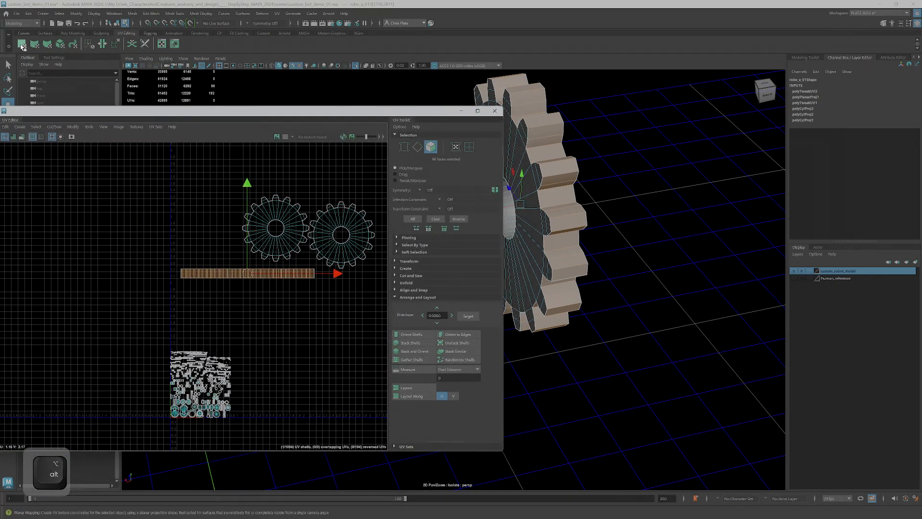
Apply a planar projection to the toothed rim faces and place their outline shell beside the flat-side shells.
{"action": "left_click", "coordinate": [22, 45]}
{"action": "left_click_drag", "start_coordinate": [204, 385], "coordinate": [183, 220]}
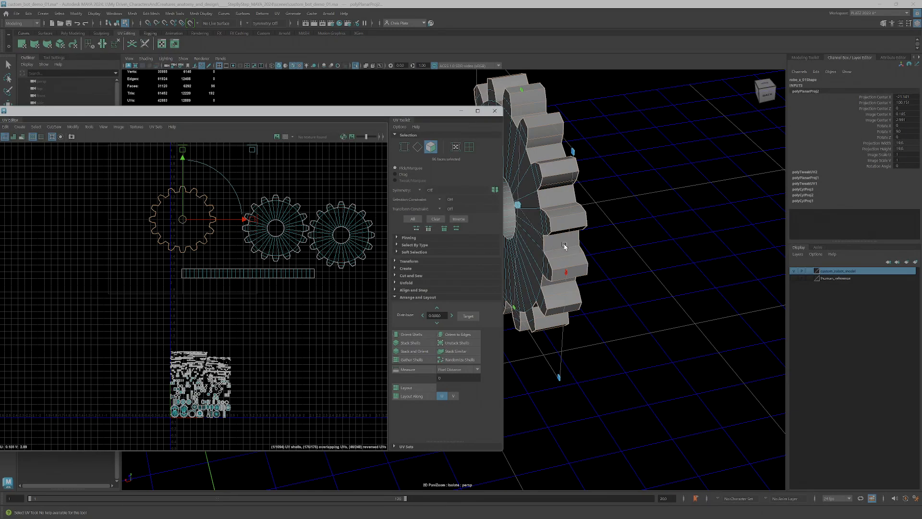
Cut the rim's UV shell along one edge at the base of a tooth.
{"action": "right_click_drag", "start_coordinate": [557, 247], "coordinate": [603, 249], "text": "alt"}
{"action": "mouse_move", "coordinate": [603, 249]}
{"action": "middle_mouse_down", "text": "alt"}
{"action": "mouse_move", "coordinate": [546, 263]}
{"action": "mouse_move", "coordinate": [599, 247]}
{"action": "middle_mouse_up", "text": "alt"}
{"action": "right_click_drag", "start_coordinate": [604, 231], "coordinate": [604, 217]}
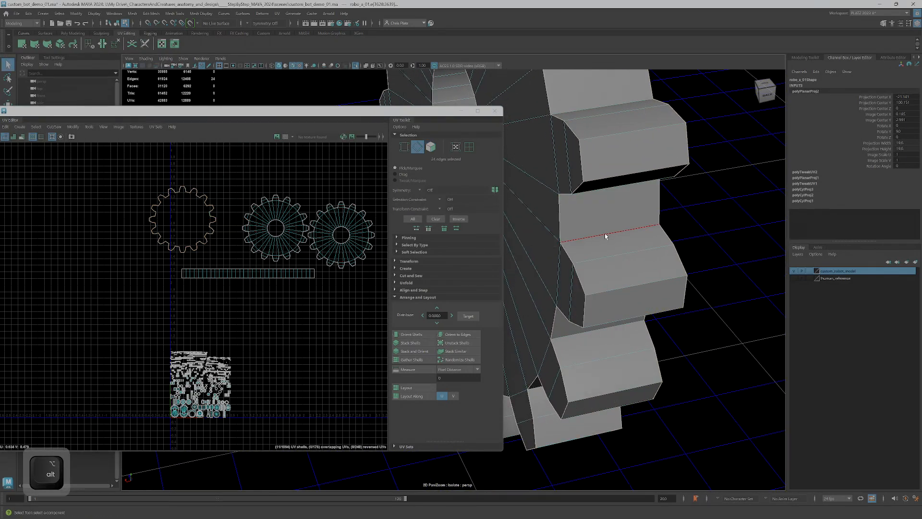
{"action": "left_click", "coordinate": [605, 236]}
{"action": "middle_click_drag", "start_coordinate": [174, 242], "coordinate": [179, 255], "text": "alt"}
{"action": "right_click_drag", "start_coordinate": [203, 251], "coordinate": [244, 243], "text": "alt"}
{"action": "middle_click_drag", "start_coordinate": [233, 241], "coordinate": [232, 273], "text": "alt"}
{"action": "key", "text": "f"}
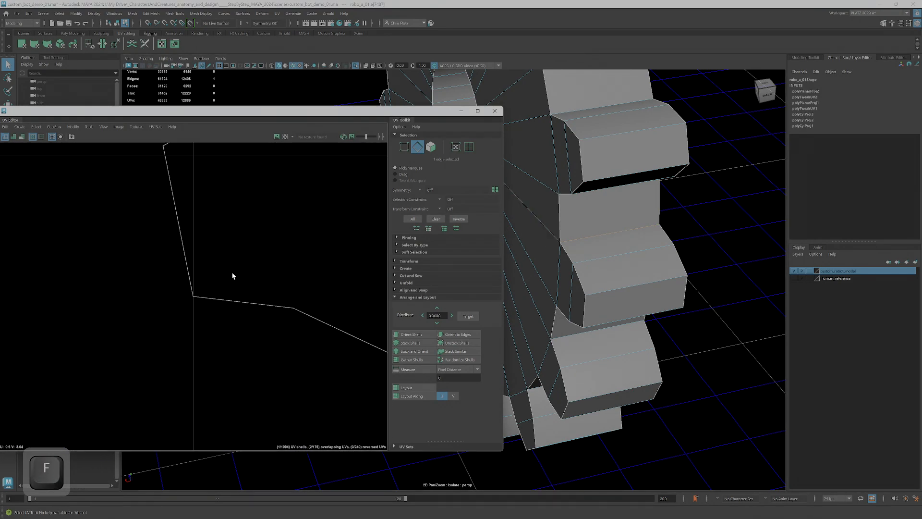
{"action": "scroll", "coordinate": [230, 281], "scroll_direction": "down", "scroll_amount": 6}
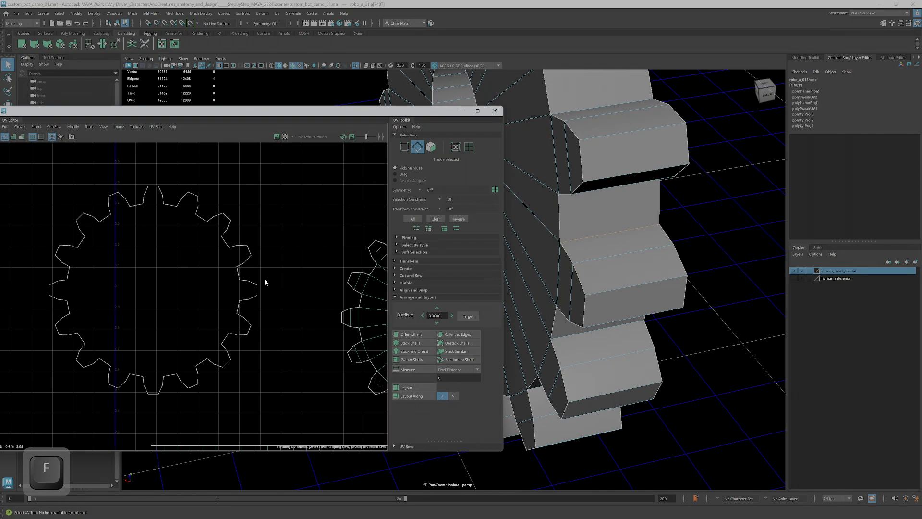
{"action": "key", "text": "shift+x"}
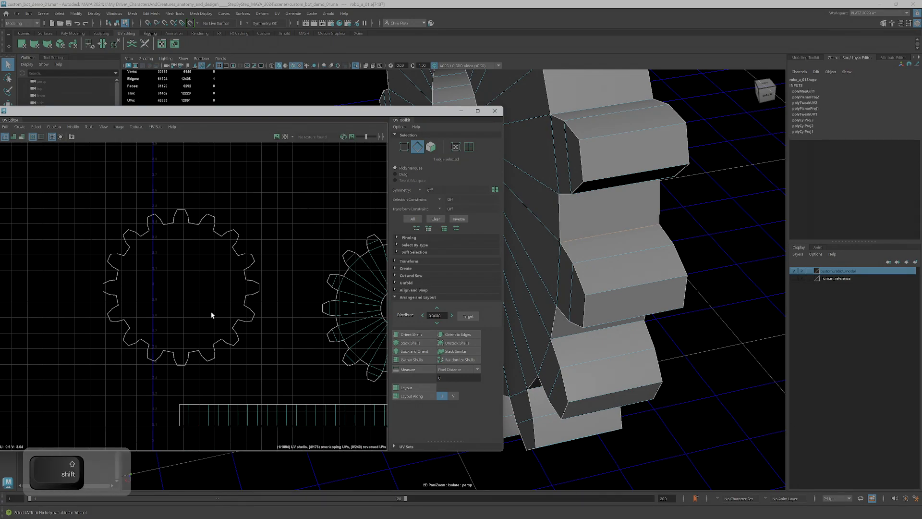
Select all faces of the rim's outline shell and try unfolding them.
{"action": "right_click_drag", "start_coordinate": [227, 346], "coordinate": [227, 359]}
{"action": "mouse_move", "coordinate": [87, 193]}
{"action": "left_mouse_down", "text": "ctrl"}
{"action": "mouse_move", "coordinate": [282, 349]}
{"action": "mouse_move", "coordinate": [285, 377]}
{"action": "left_mouse_up", "text": "ctrl"}
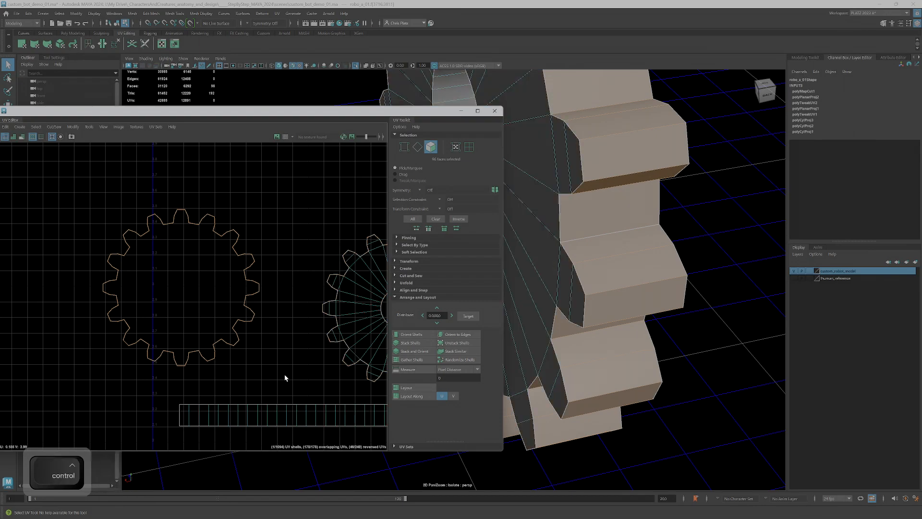
{"action": "key", "text": "f"}
{"action": "scroll", "coordinate": [215, 271], "scroll_direction": "down", "scroll_amount": 1}
{"action": "scroll", "coordinate": [211, 267], "scroll_direction": "up", "scroll_amount": 7}
{"action": "left_click_drag", "start_coordinate": [163, 274], "coordinate": [211, 334], "text": "alt"}
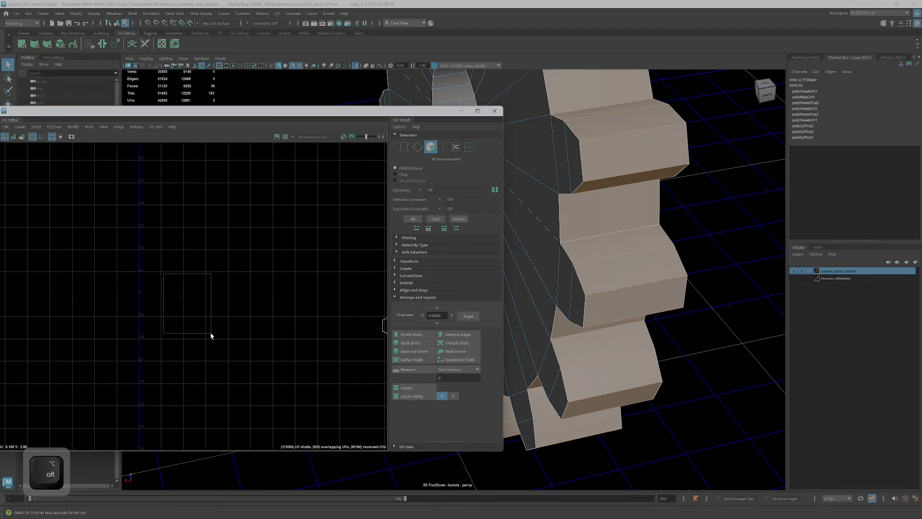
{"action": "key", "text": "f"}
{"action": "scroll", "coordinate": [182, 332], "scroll_direction": "up", "scroll_amount": 7}
{"action": "middle_click_drag", "start_coordinate": [194, 236], "coordinate": [185, 312], "text": "alt"}
{"action": "scroll", "coordinate": [202, 254], "scroll_direction": "down", "scroll_amount": 3}
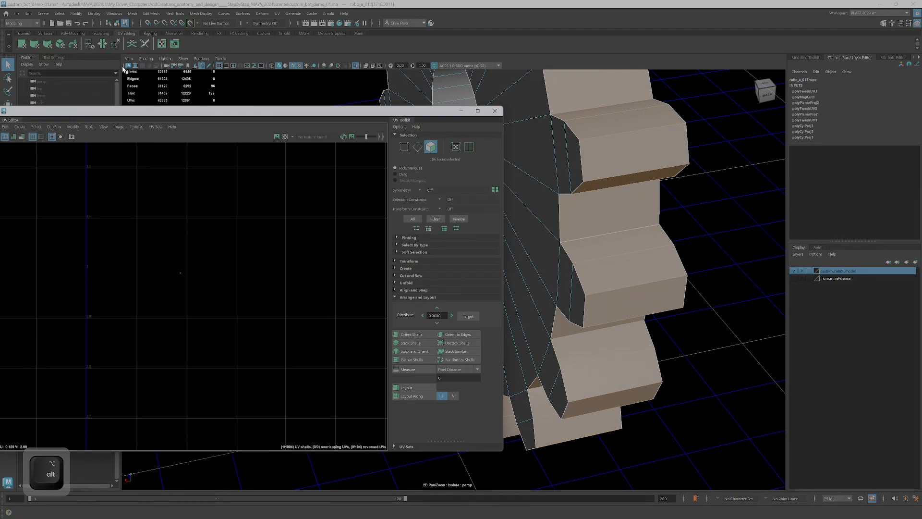
Apply a cylindrical projection to the toothed rim faces, set its Rotate Z to 90, and frame the strip in the UV Editor.
{"action": "left_click", "coordinate": [35, 45]}
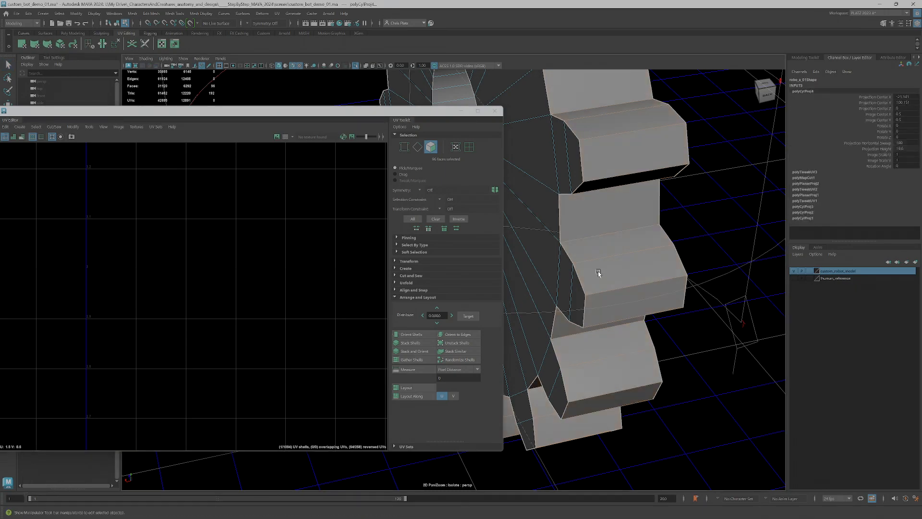
{"action": "scroll", "coordinate": [688, 292], "scroll_direction": "down", "scroll_amount": 3}
{"action": "left_click_drag", "start_coordinate": [688, 292], "coordinate": [588, 411], "text": "alt"}
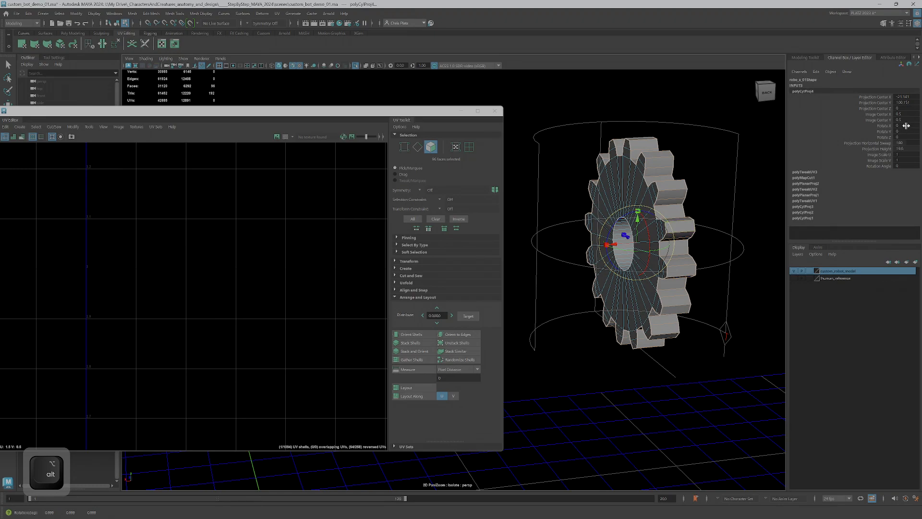
{"action": "left_click_drag", "start_coordinate": [624, 218], "coordinate": [892, 114]}
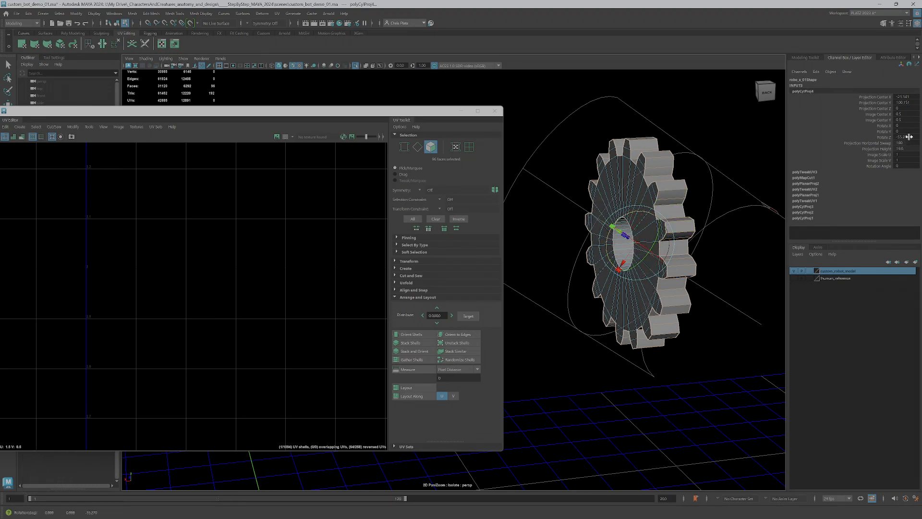
{"action": "type", "text": "-90"}
{"action": "key", "text": "Return"}
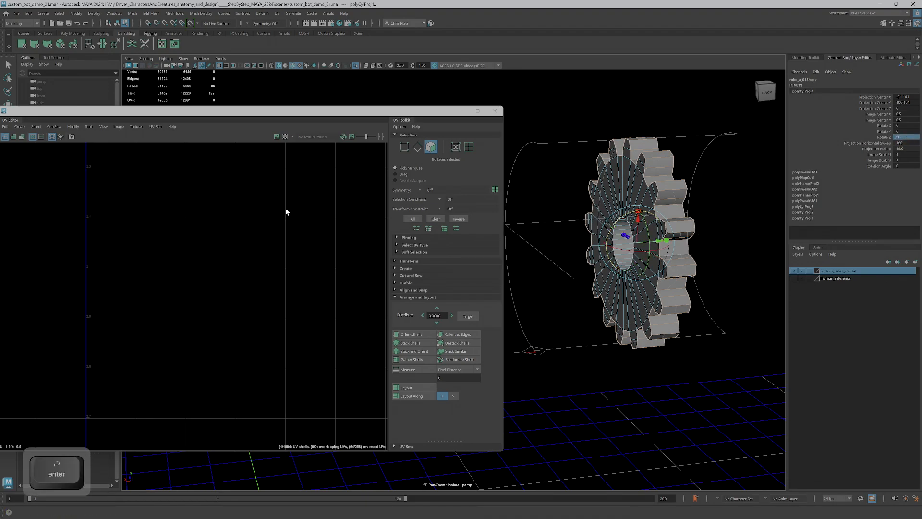
{"action": "key", "text": "f"}
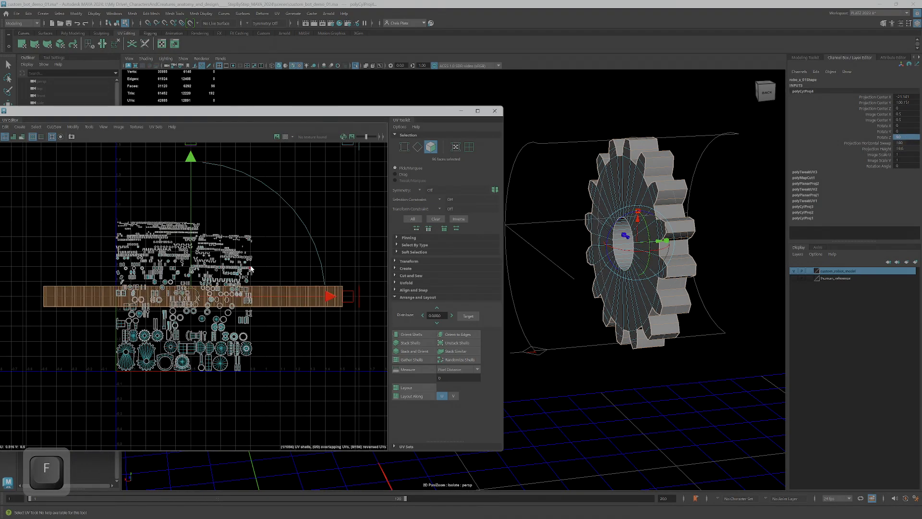
{"action": "scroll", "coordinate": [250, 269], "scroll_direction": "down", "scroll_amount": 2}
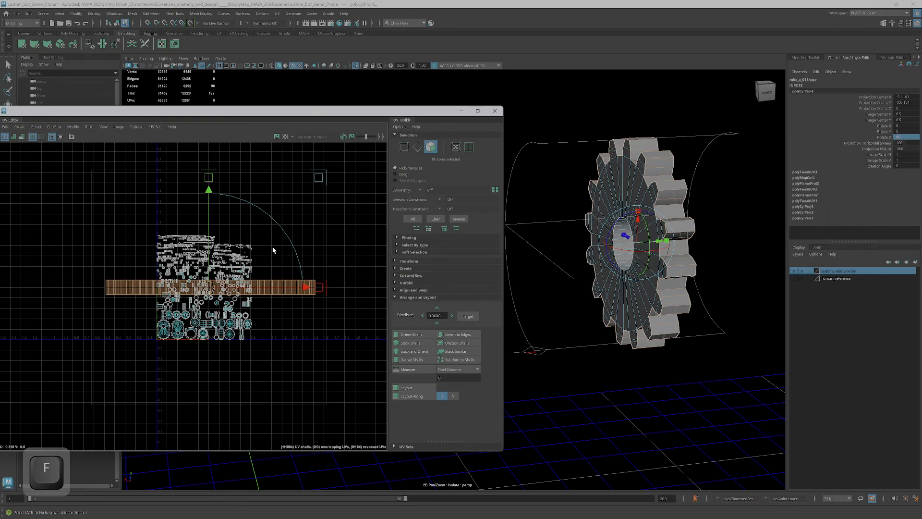
Move the rim's cylindrical strip clear of the packed UV shells and unfold it.
{"action": "key", "text": "w"}
{"action": "left_click_drag", "start_coordinate": [209, 289], "coordinate": [149, 172]}
{"action": "key", "text": "ctrl+u"}
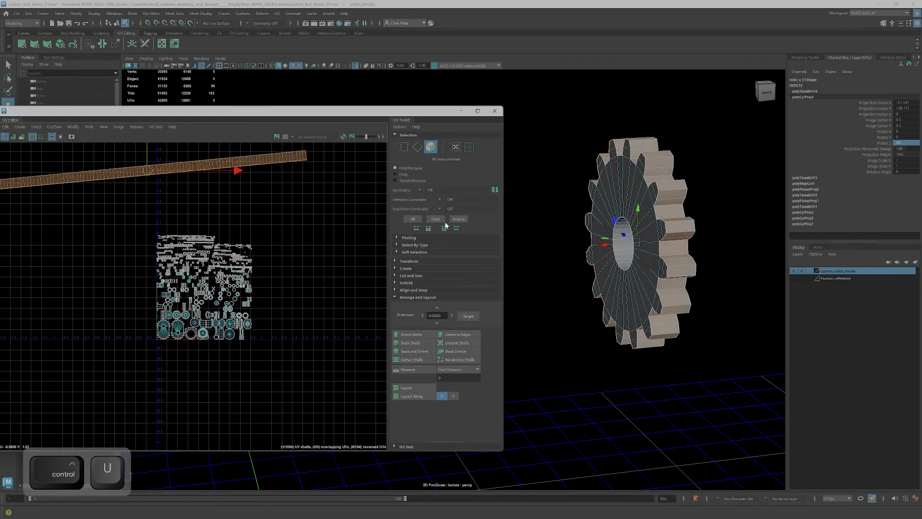
Place the unfolded rim strip just below the centre hole's strip and rotate it until it lies level.
{"action": "middle_click_drag", "start_coordinate": [315, 202], "coordinate": [304, 255], "text": "alt"}
{"action": "right_click_drag", "start_coordinate": [300, 253], "coordinate": [261, 277], "text": "alt"}
{"action": "scroll", "coordinate": [262, 277], "scroll_direction": "down", "scroll_amount": 2, "text": "alt"}
{"action": "middle_click_drag", "start_coordinate": [274, 267], "coordinate": [254, 302], "text": "alt"}
{"action": "scroll", "coordinate": [198, 278], "scroll_direction": "up", "scroll_amount": 4, "text": "alt"}
{"action": "left_click_drag", "start_coordinate": [171, 275], "coordinate": [281, 258]}
{"action": "key", "text": "e"}
{"action": "left_click_drag", "start_coordinate": [235, 186], "coordinate": [247, 182]}
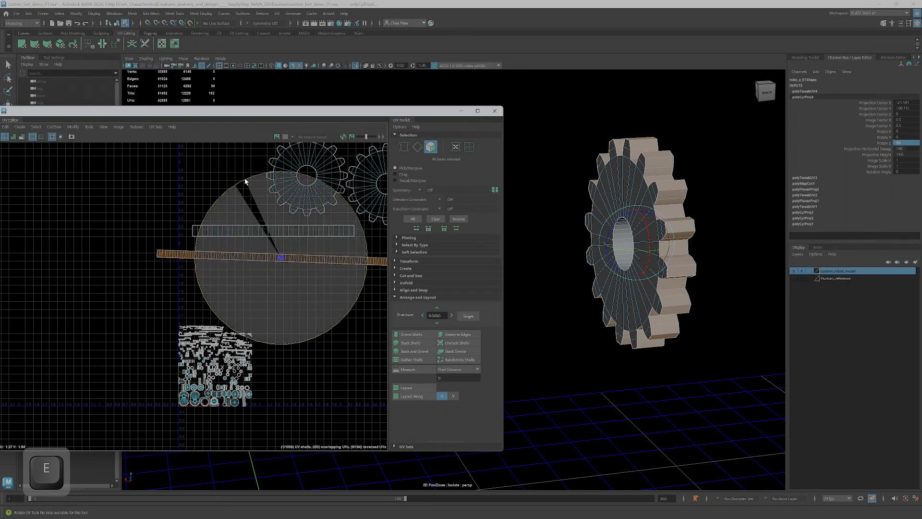
{"action": "scroll", "coordinate": [274, 250], "scroll_direction": "down", "scroll_amount": 1}
{"action": "left_click_drag", "start_coordinate": [321, 187], "coordinate": [325, 181]}
Select the gear's four UV shells and display the checker map to compare the pattern on both flat sides.
{"action": "scroll", "coordinate": [255, 185], "scroll_direction": "down", "scroll_amount": 1}
{"action": "left_click_drag", "start_coordinate": [364, 233], "coordinate": [387, 249]}
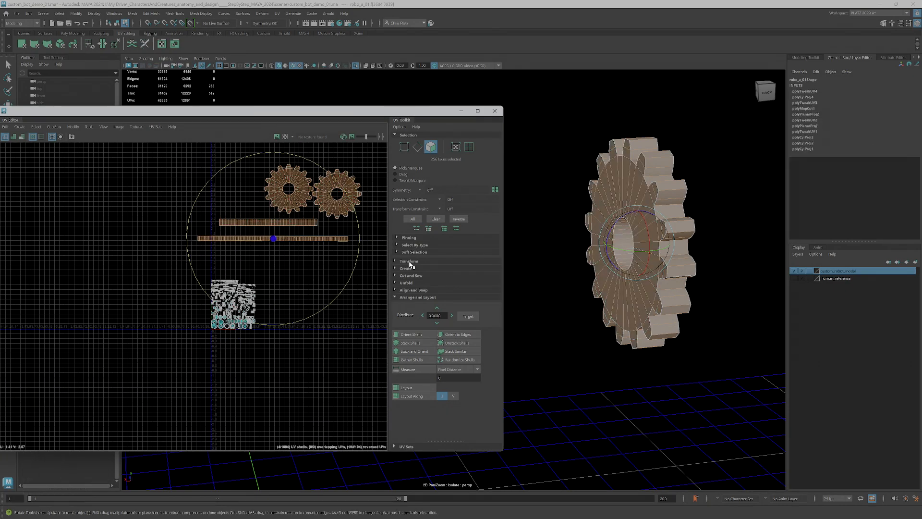
{"action": "left_click_drag", "start_coordinate": [671, 257], "coordinate": [616, 248], "text": "alt"}
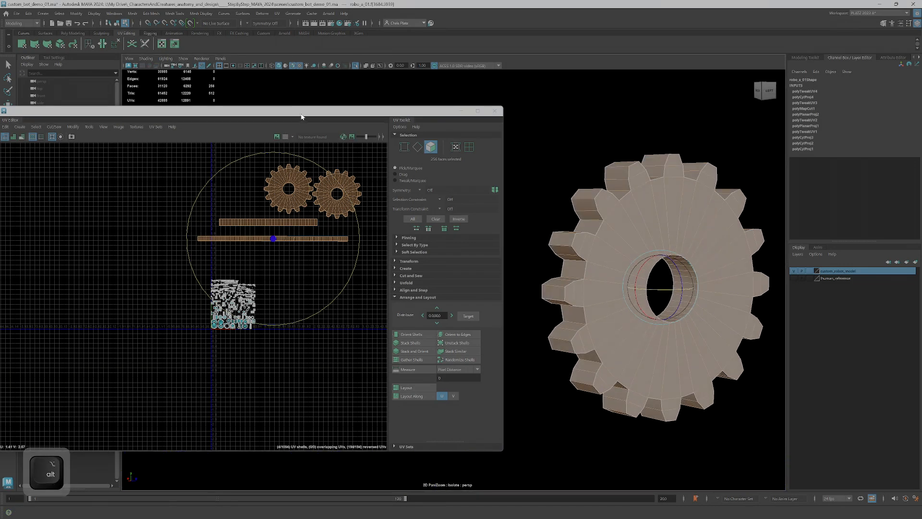
{"action": "left_click", "coordinate": [286, 138]}
{"action": "left_click_drag", "start_coordinate": [670, 272], "coordinate": [662, 272], "text": "alt"}
{"action": "scroll", "coordinate": [665, 263], "scroll_direction": "up", "scroll_amount": 3}
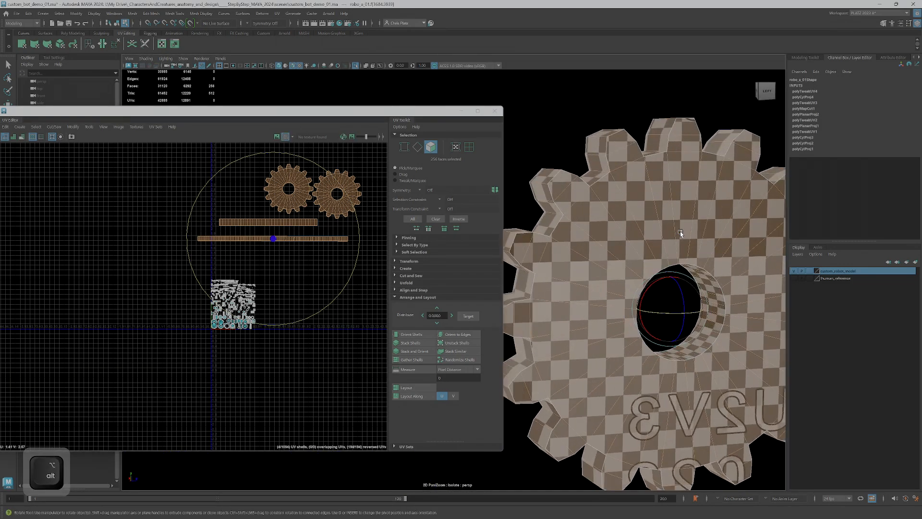
{"action": "middle_click_drag", "start_coordinate": [681, 235], "coordinate": [623, 199], "text": "alt"}
{"action": "left_click_drag", "start_coordinate": [697, 368], "coordinate": [685, 260], "text": "alt"}
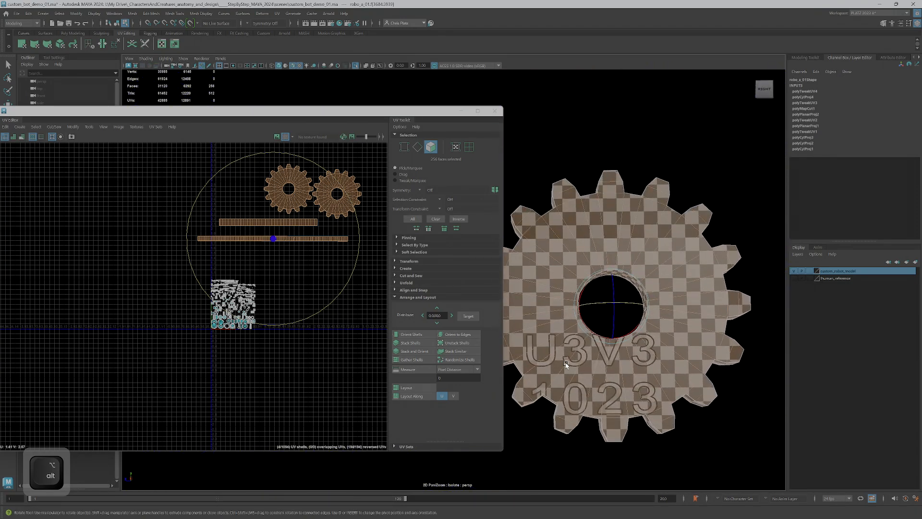
{"action": "left_click_drag", "start_coordinate": [595, 358], "coordinate": [566, 351], "text": "alt"}
{"action": "left_click_drag", "start_coordinate": [622, 346], "coordinate": [609, 359], "text": "alt"}
Select the whole UV shell of the gear's flat side whose checker lettering reads mirrored.
{"action": "left_click", "coordinate": [608, 359]}
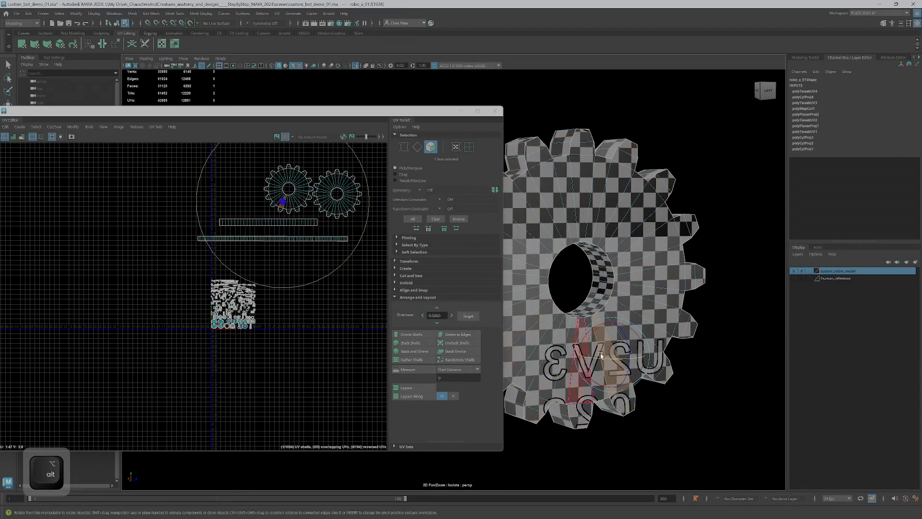
{"action": "right_click_drag", "start_coordinate": [594, 344], "coordinate": [634, 355], "text": "alt"}
{"action": "left_click", "coordinate": [613, 352]}
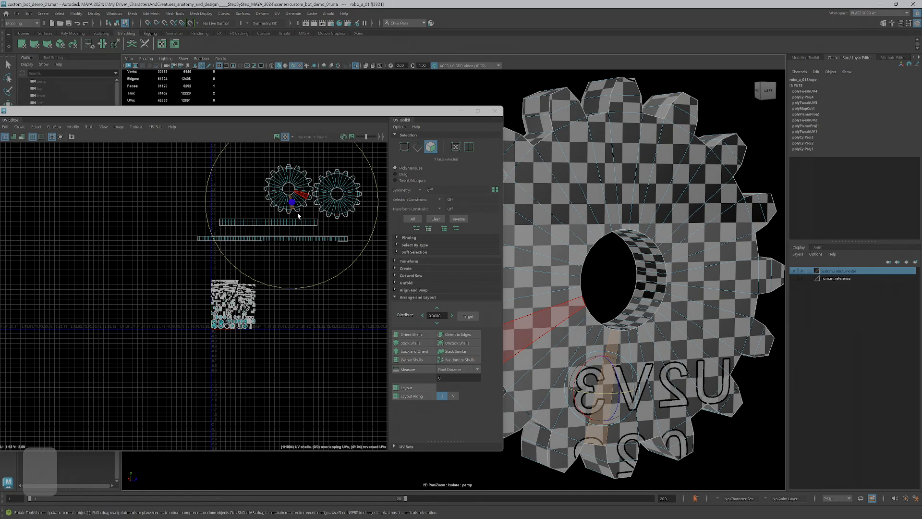
{"action": "key", "text": "f"}
{"action": "scroll", "coordinate": [260, 264], "scroll_direction": "down", "scroll_amount": 6}
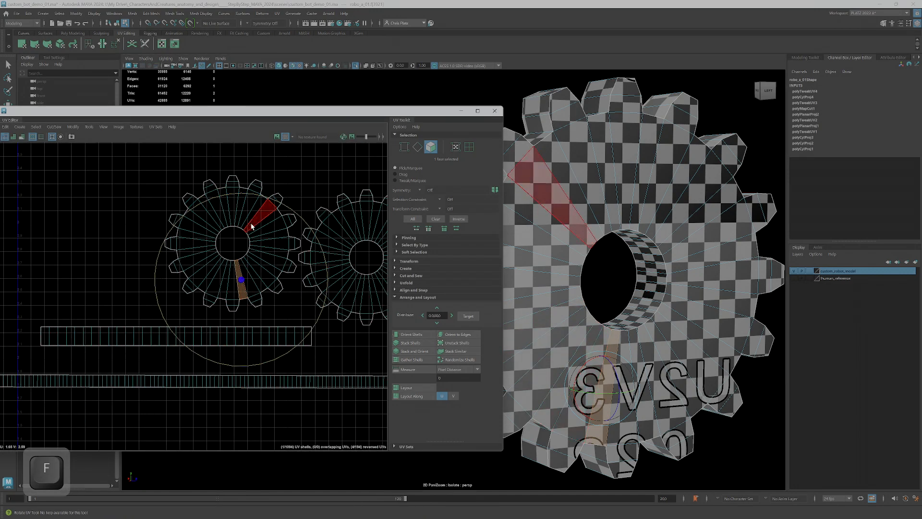
{"action": "key", "text": "q"}
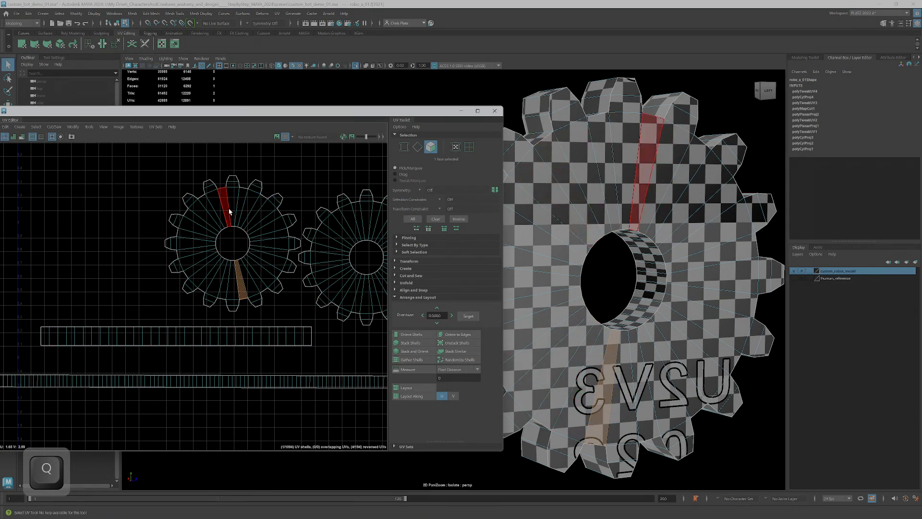
{"action": "double_click", "coordinate": [233, 220]}
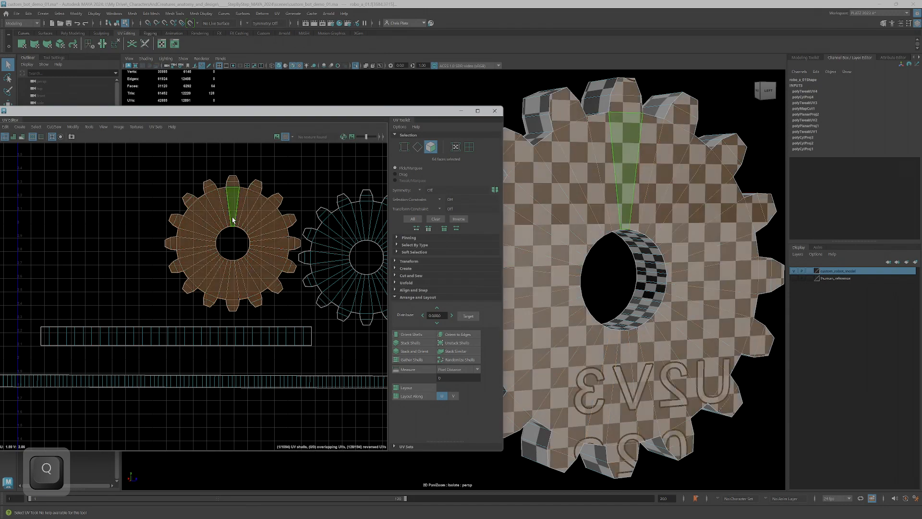
{"action": "right_click", "coordinate": [233, 220]}
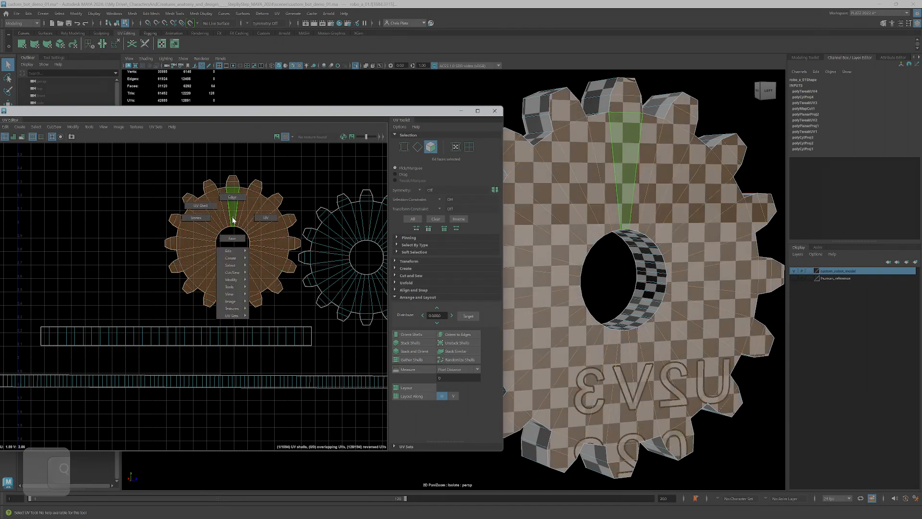
{"action": "mouse_move", "coordinate": [240, 253]}
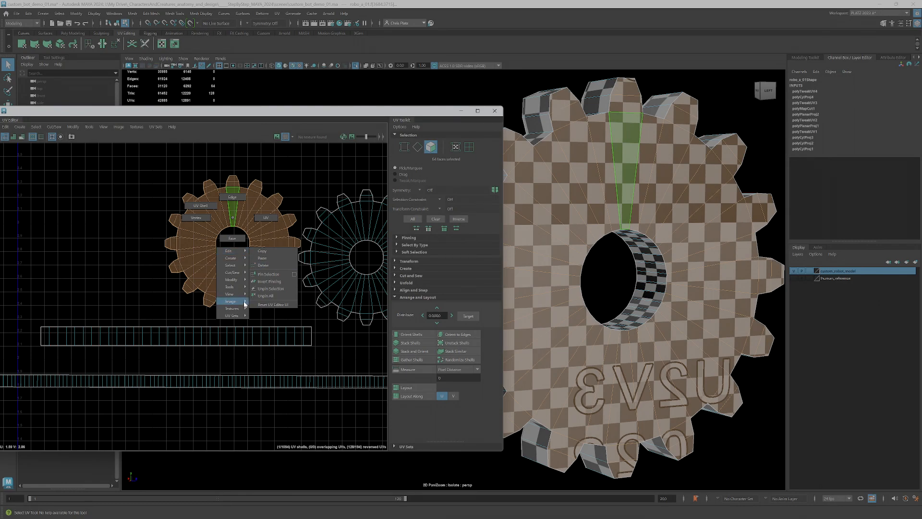
{"action": "mouse_move", "coordinate": [242, 315]}
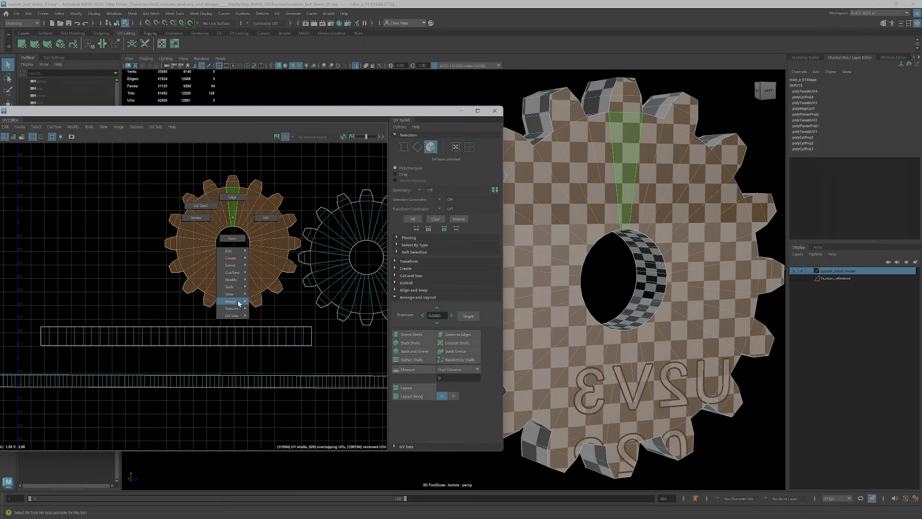
{"action": "mouse_move", "coordinate": [239, 284]}
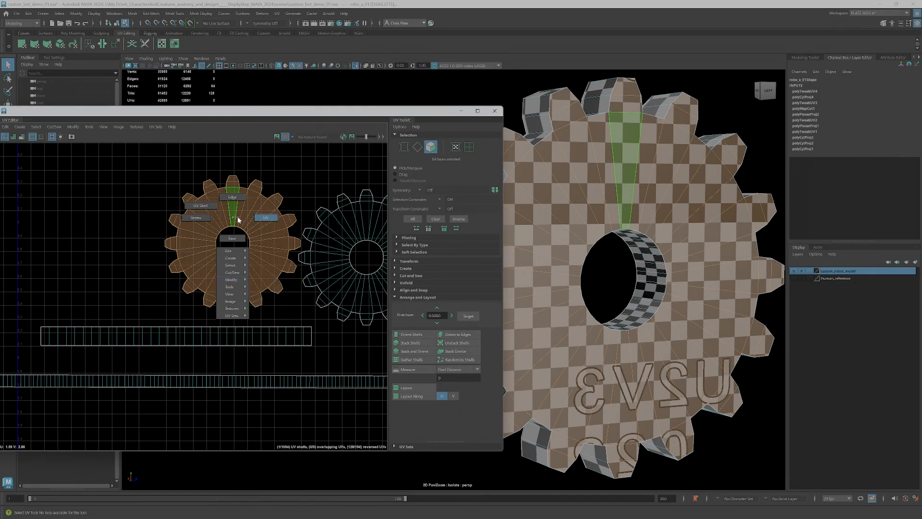
{"action": "right_click_drag", "start_coordinate": [235, 219], "coordinate": [234, 217]}
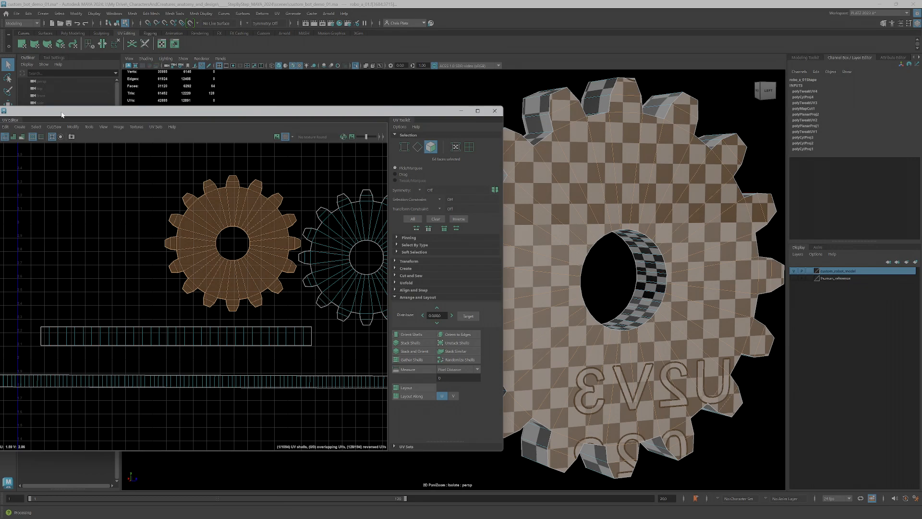
Bring the UV Editor fully into view and flip the selected flat-side shell.
{"action": "left_click_drag", "start_coordinate": [89, 122], "coordinate": [152, 105]}
{"action": "left_click", "coordinate": [141, 111]}
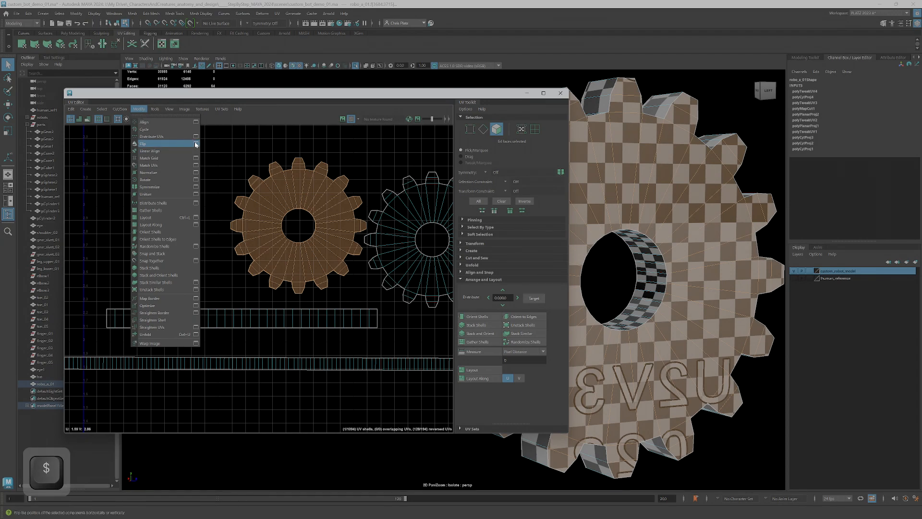
{"action": "left_click", "coordinate": [175, 143]}
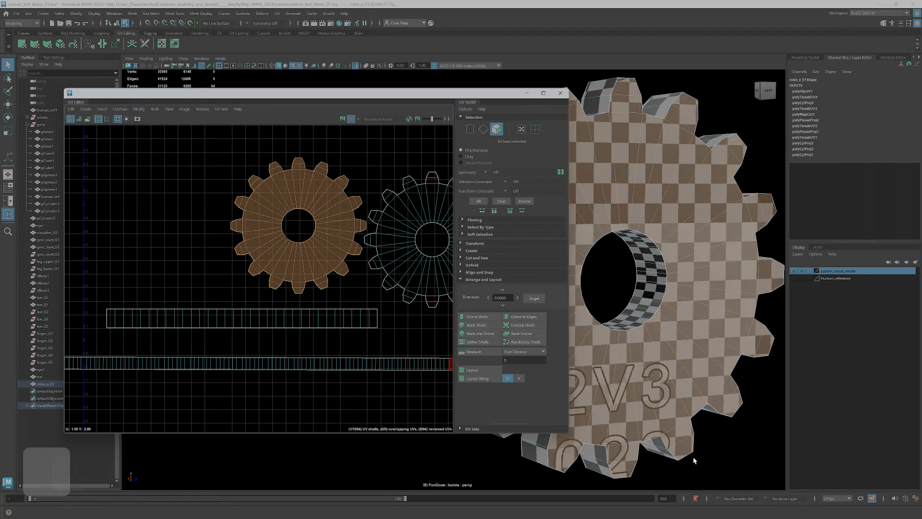
Unfold the UV strip of the gear's centre hole and rotate it until it lies level.
{"action": "left_click_drag", "start_coordinate": [687, 461], "coordinate": [702, 341], "text": "alt"}
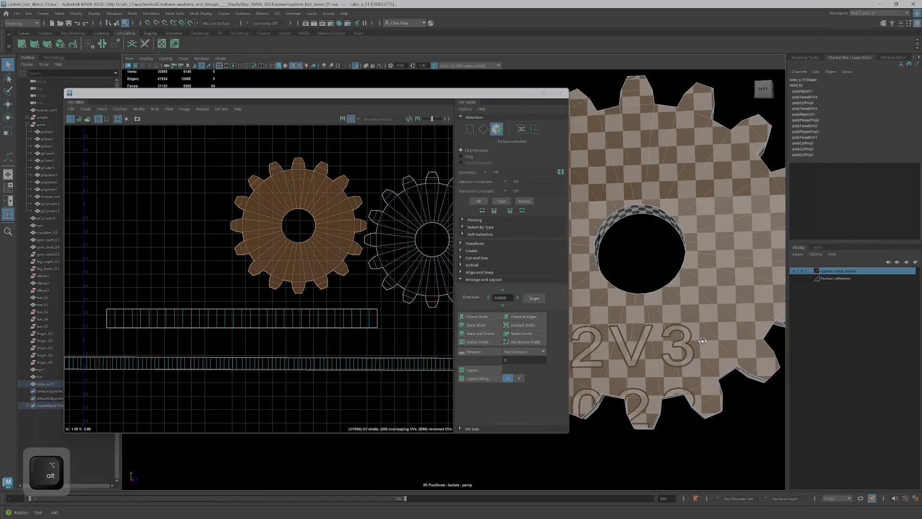
{"action": "right_click_drag", "start_coordinate": [699, 335], "coordinate": [666, 320], "text": "alt"}
{"action": "left_click_drag", "start_coordinate": [666, 320], "coordinate": [690, 309], "text": "alt"}
{"action": "right_click_drag", "start_coordinate": [690, 309], "coordinate": [673, 494], "text": "alt"}
{"action": "left_click_drag", "start_coordinate": [673, 494], "coordinate": [646, 298], "text": "alt"}
{"action": "middle_click_drag", "start_coordinate": [646, 298], "coordinate": [662, 285], "text": "alt"}
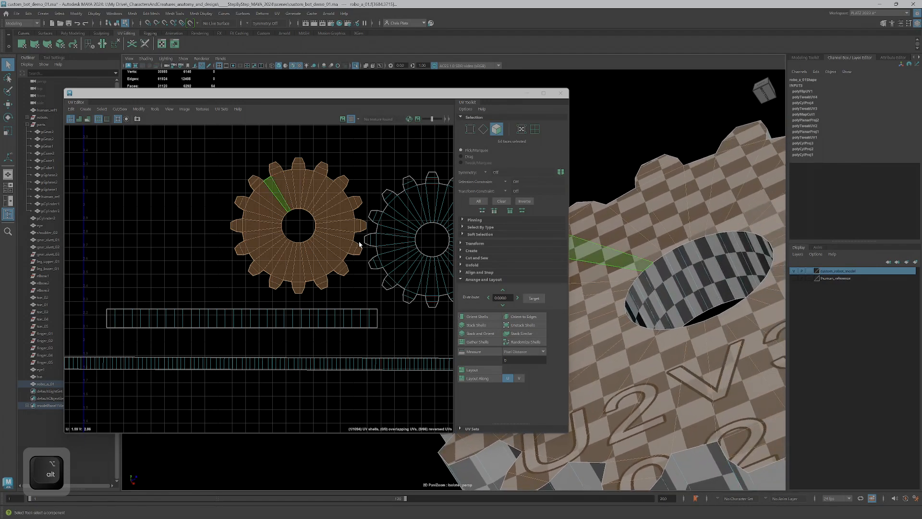
{"action": "double_click", "coordinate": [331, 320]}
{"action": "key", "text": "ctrl+u"}
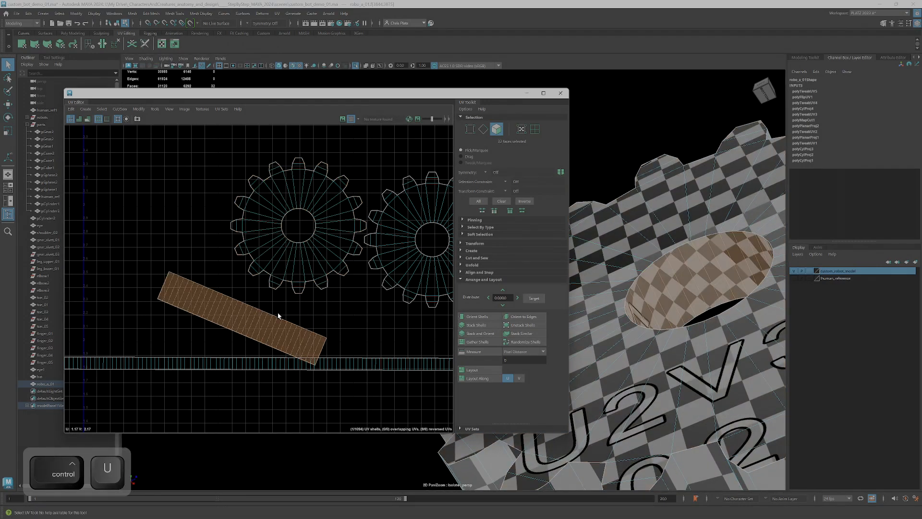
{"action": "key", "text": "e"}
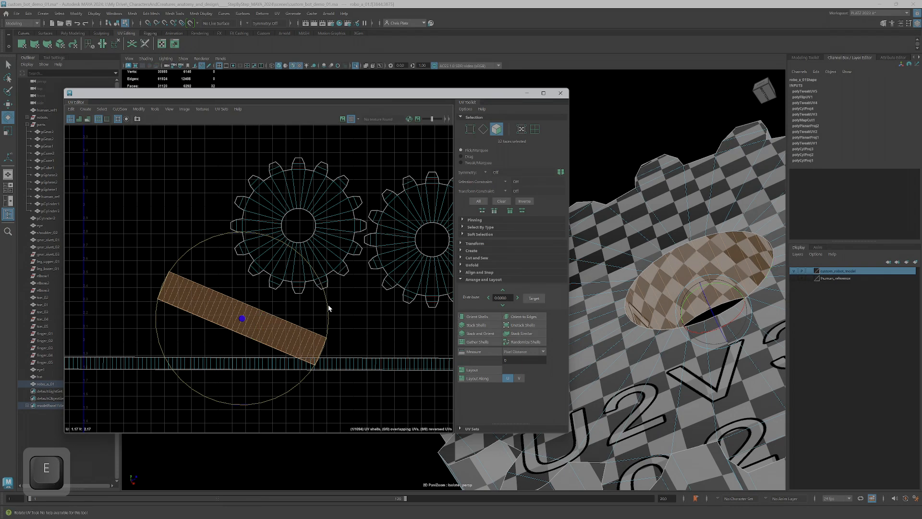
{"action": "left_click_drag", "start_coordinate": [328, 318], "coordinate": [328, 279]}
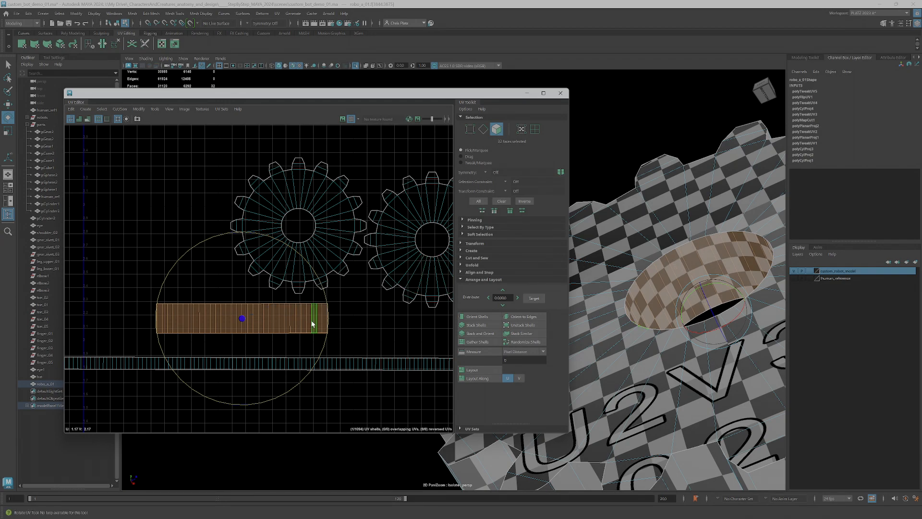
Scale the hole's strip to match the flat sides' checker size and place it under the first flat-side shell.
{"action": "key", "text": "r"}
{"action": "left_click_drag", "start_coordinate": [242, 318], "coordinate": [274, 293]}
{"action": "left_click_drag", "start_coordinate": [667, 231], "coordinate": [672, 265], "text": "alt"}
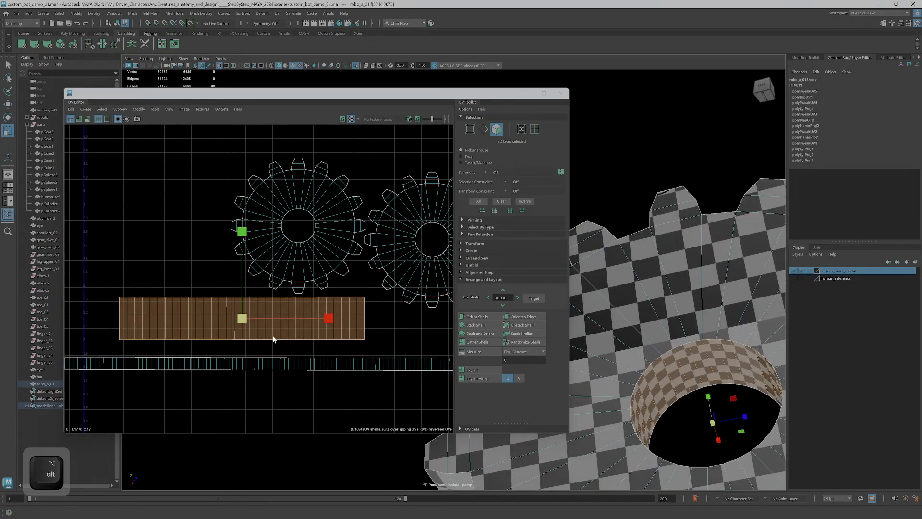
{"action": "left_click_drag", "start_coordinate": [242, 320], "coordinate": [191, 353]}
{"action": "key", "text": "w"}
{"action": "left_click_drag", "start_coordinate": [233, 323], "coordinate": [291, 316]}
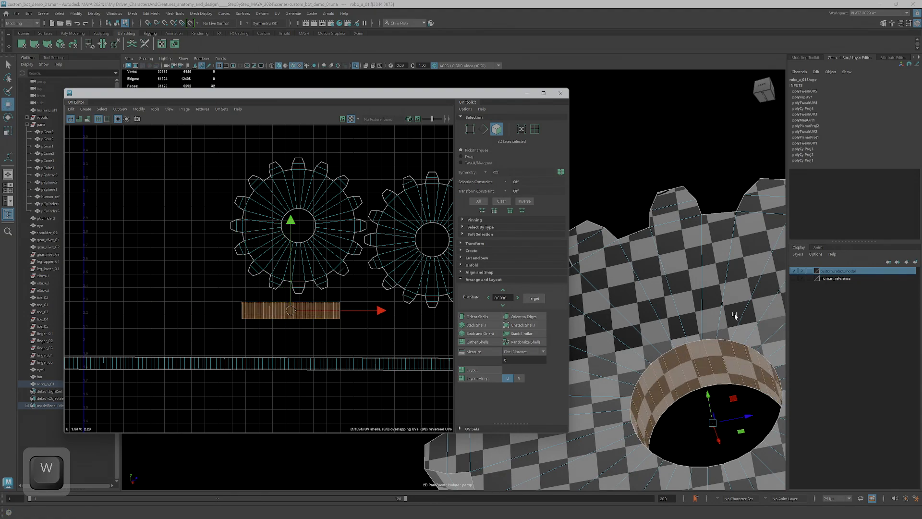
Scale the toothed rim's strip up until its checker squares match those on the gear's flat sides.
{"action": "left_click_drag", "start_coordinate": [737, 435], "coordinate": [653, 331], "text": "alt"}
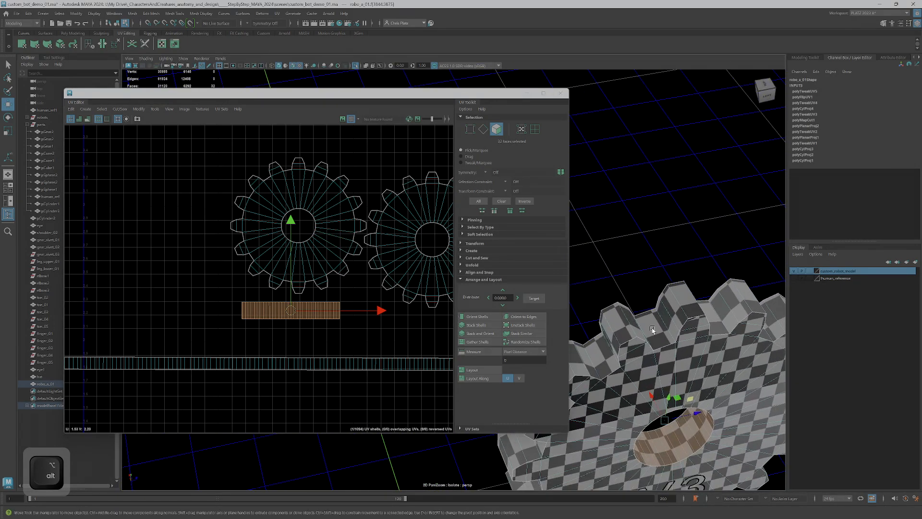
{"action": "left_click", "coordinate": [374, 365]}
{"action": "key", "text": "r"}
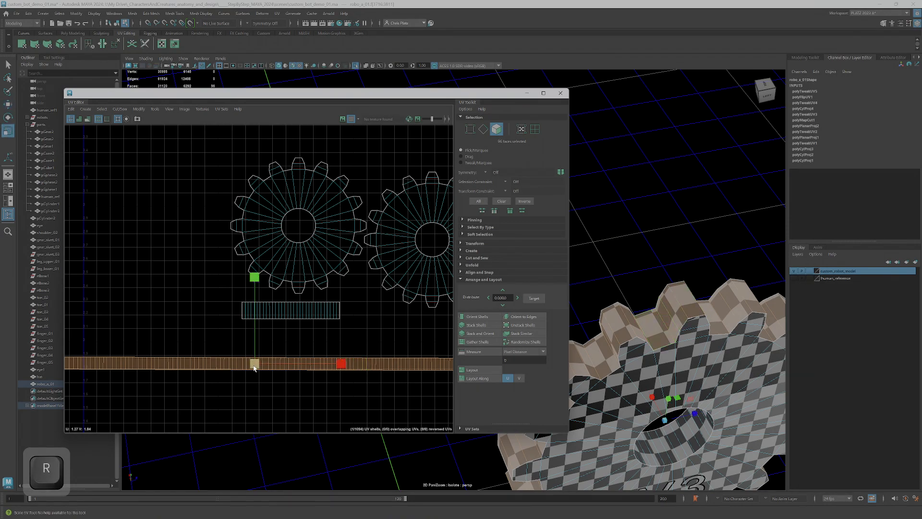
{"action": "left_click_drag", "start_coordinate": [254, 367], "coordinate": [313, 341]}
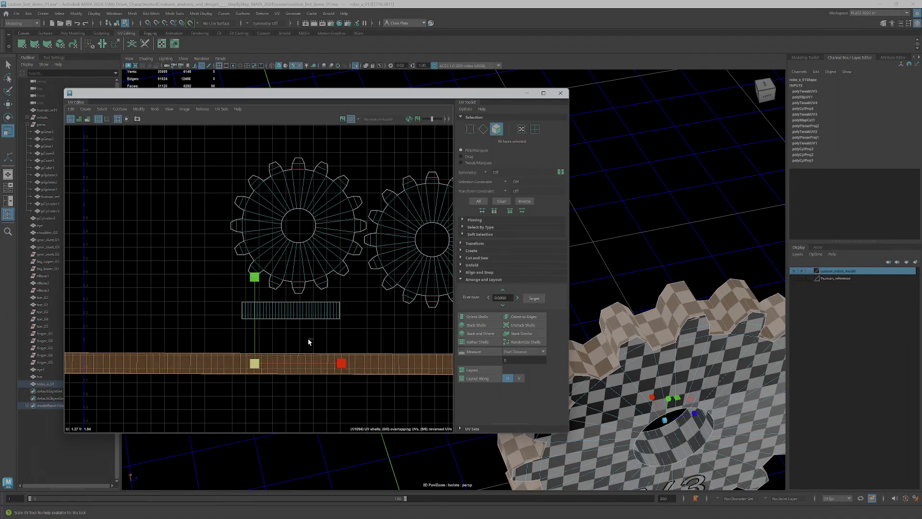
{"action": "left_click", "coordinate": [288, 351]}
{"action": "double_click", "coordinate": [271, 362]}
{"action": "left_click_drag", "start_coordinate": [261, 364], "coordinate": [259, 365]}
{"action": "scroll", "coordinate": [716, 350], "scroll_direction": "up", "scroll_amount": 3}
{"action": "middle_click_drag", "start_coordinate": [728, 365], "coordinate": [678, 285], "text": "alt"}
{"action": "scroll", "coordinate": [716, 322], "scroll_direction": "up", "scroll_amount": 3}
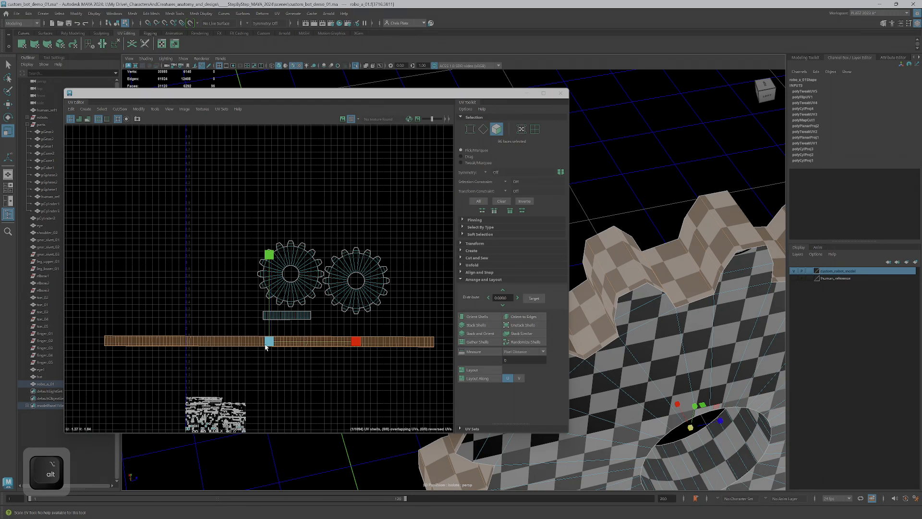
Move the toothed rim's strip above the two flat-side shells.
{"action": "key", "text": "w"}
{"action": "left_click_drag", "start_coordinate": [269, 342], "coordinate": [324, 235]}
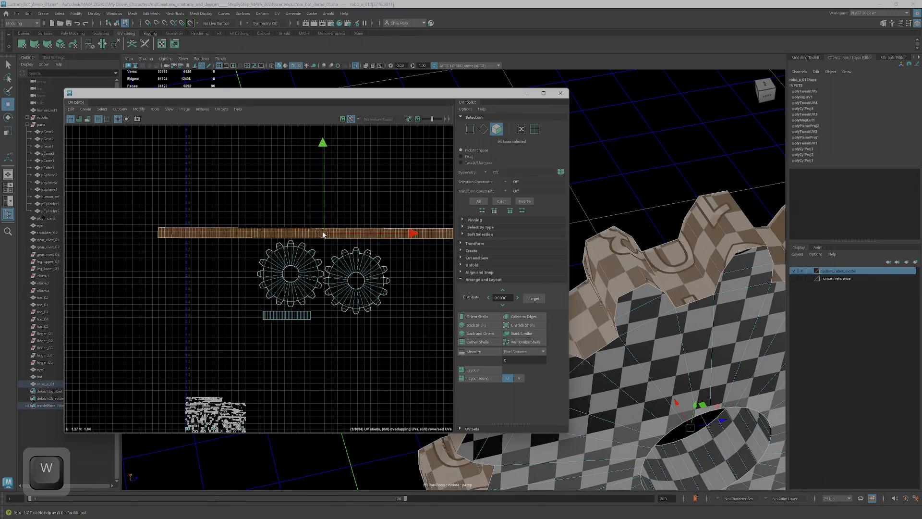
{"action": "scroll", "coordinate": [341, 250], "scroll_direction": "down", "scroll_amount": 3}
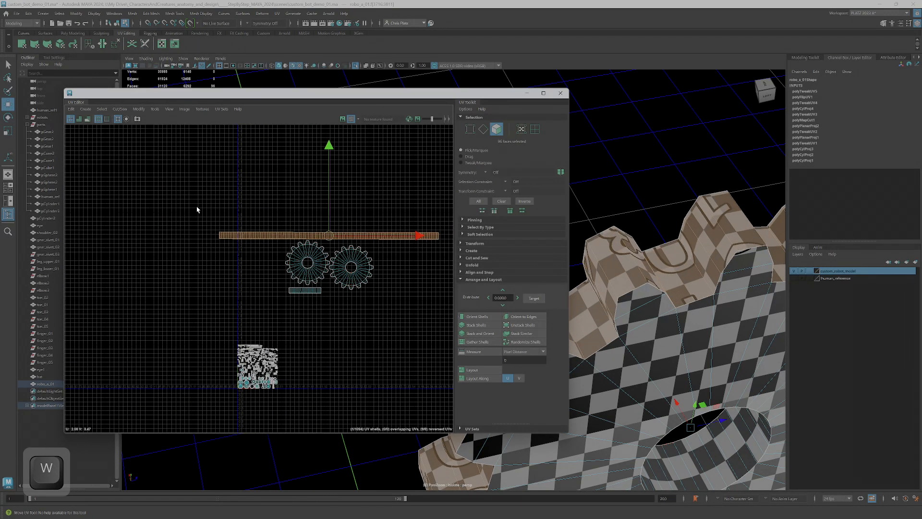
Select all of the gear's UV shells, move the UV Editor aside, and turn off isolation to show the whole robot.
{"action": "left_click_drag", "start_coordinate": [455, 306], "coordinate": [458, 311]}
{"action": "left_click_drag", "start_coordinate": [500, 96], "coordinate": [355, 69]}
{"action": "scroll", "coordinate": [469, 146], "scroll_direction": "down", "scroll_amount": 7}
{"action": "left_click_drag", "start_coordinate": [537, 280], "coordinate": [535, 241], "text": "alt"}
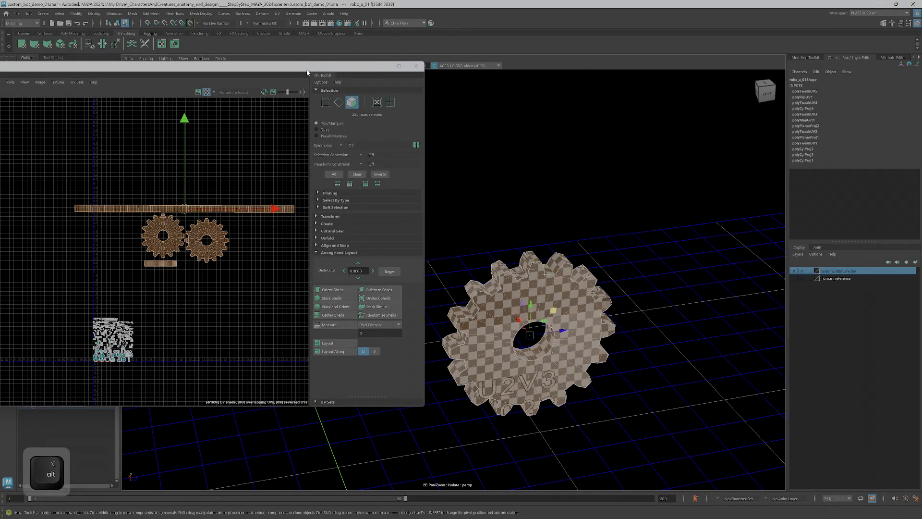
{"action": "left_click_drag", "start_coordinate": [308, 69], "coordinate": [205, 135]}
{"action": "left_click", "coordinate": [355, 66]}
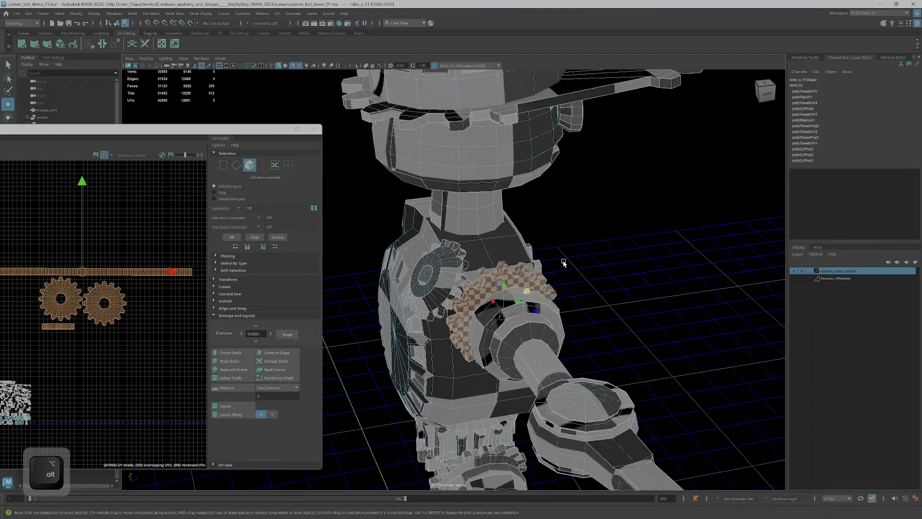
Select the faces of the smaller gear beside the shoulder gear and bring the packed UV shells into view.
{"action": "left_click_drag", "start_coordinate": [562, 264], "coordinate": [598, 274], "text": "alt"}
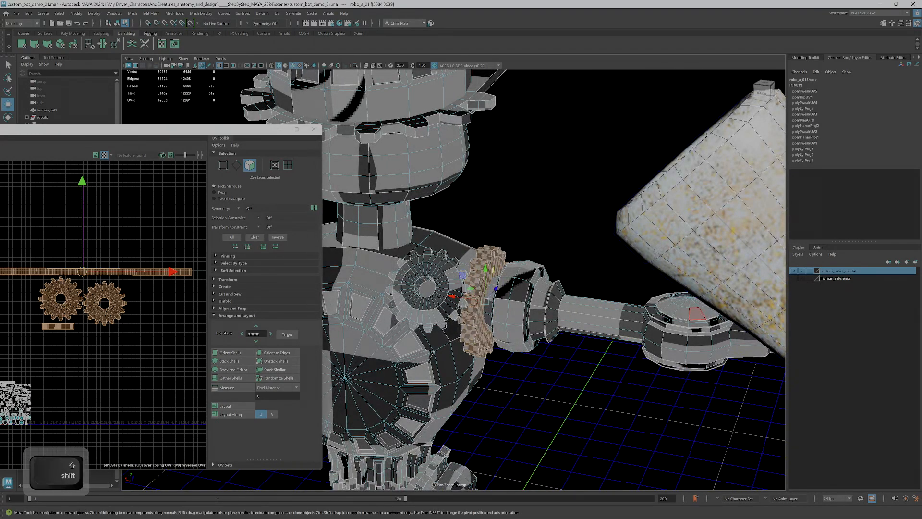
{"action": "left_click_drag", "start_coordinate": [572, 278], "coordinate": [559, 250], "text": "alt"}
{"action": "left_click", "coordinate": [543, 275]}
{"action": "middle_click_drag", "start_coordinate": [108, 303], "coordinate": [151, 260], "text": "alt"}
{"action": "scroll", "coordinate": [150, 260], "scroll_direction": "up", "scroll_amount": 1}
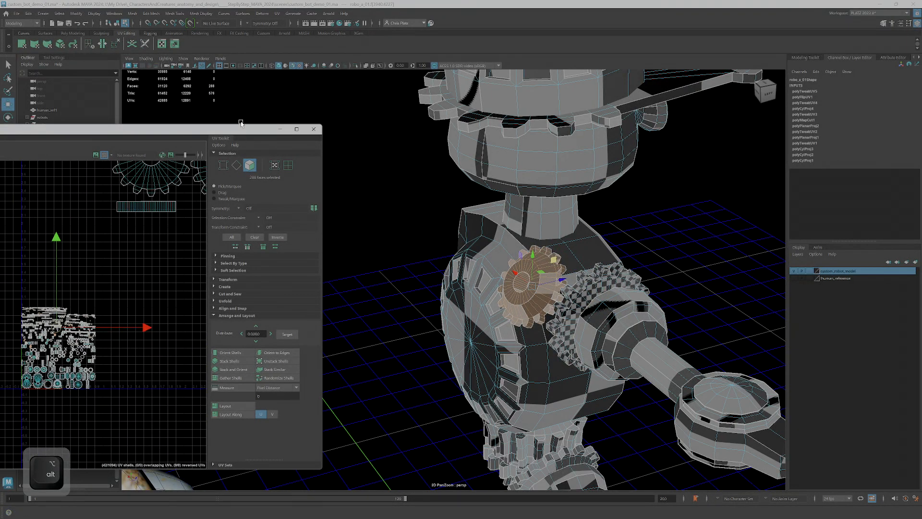
Isolate the smaller gear and switch to face selection with the gear seen edge-on.
{"action": "left_click", "coordinate": [355, 65]}
{"action": "left_click_drag", "start_coordinate": [579, 312], "coordinate": [552, 306], "text": "alt"}
{"action": "right_click_drag", "start_coordinate": [552, 306], "coordinate": [524, 300], "text": "alt"}
{"action": "left_click_drag", "start_coordinate": [524, 300], "coordinate": [472, 287], "text": "alt"}
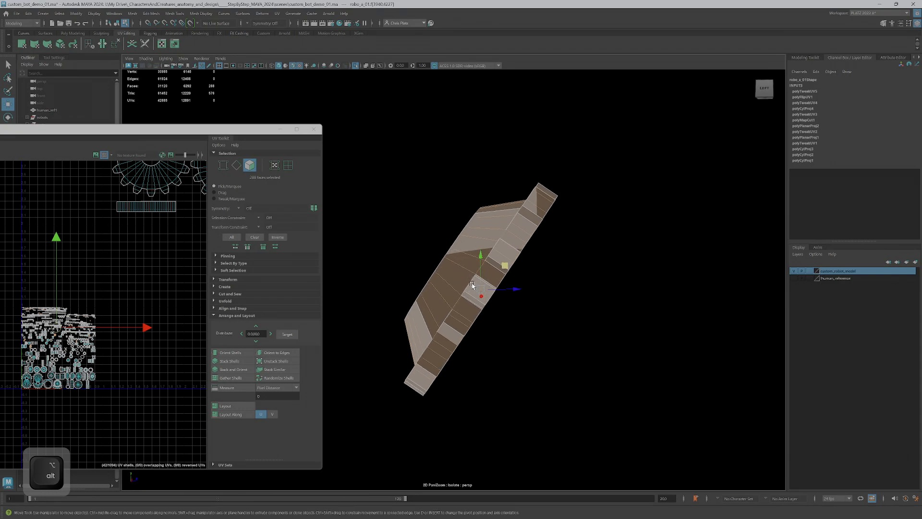
{"action": "right_click", "coordinate": [478, 275]}
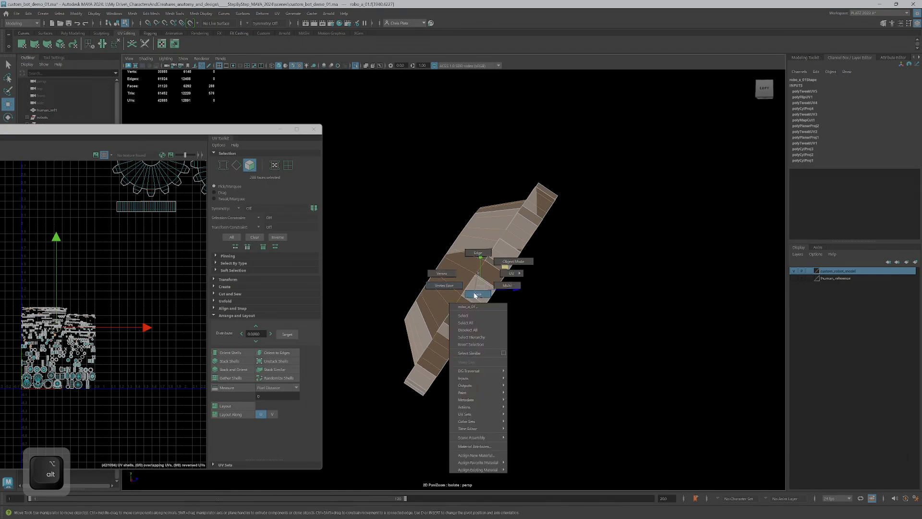
{"action": "left_click", "coordinate": [475, 294]}
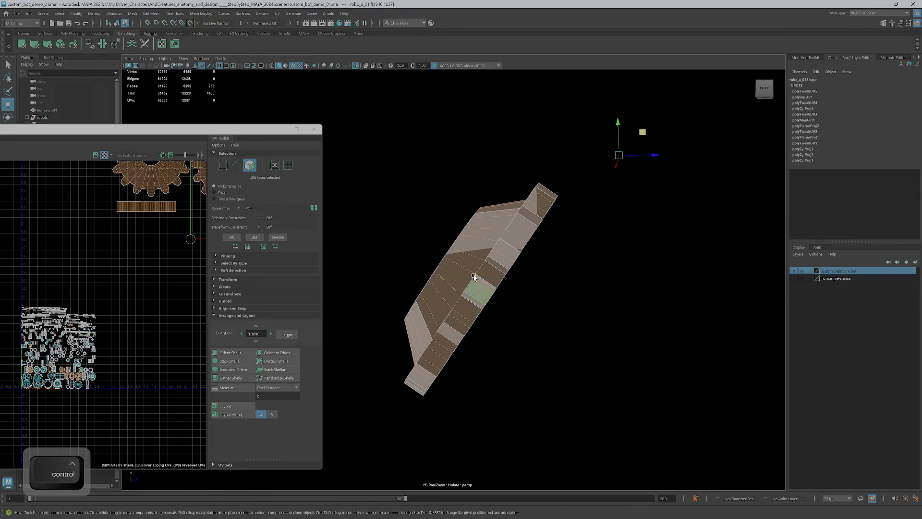
Deselect the faces of the smaller gear's sloped body and toothed rim, keeping only its flat side selected.
{"action": "left_click_drag", "start_coordinate": [523, 295], "coordinate": [525, 298], "text": "alt"}
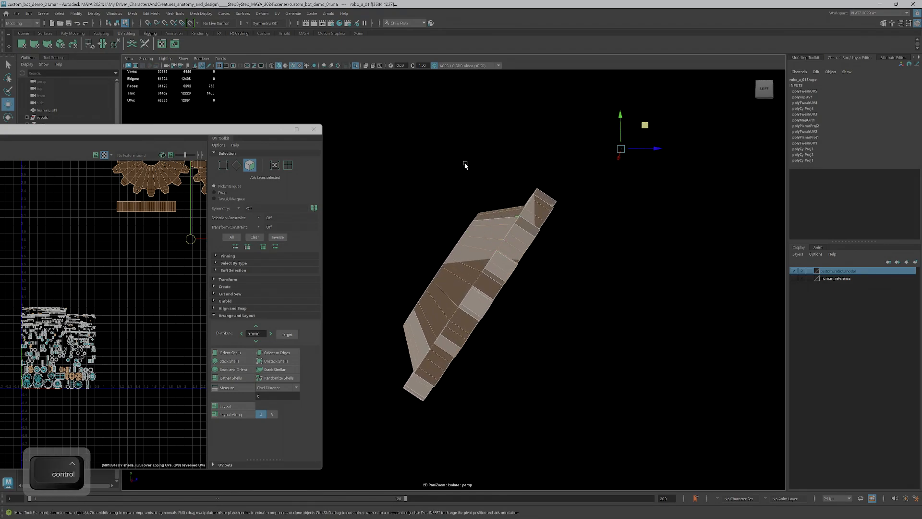
{"action": "left_click_drag", "start_coordinate": [524, 246], "coordinate": [525, 246], "text": "ctrl"}
{"action": "left_click_drag", "start_coordinate": [425, 218], "coordinate": [500, 281], "text": "ctrl"}
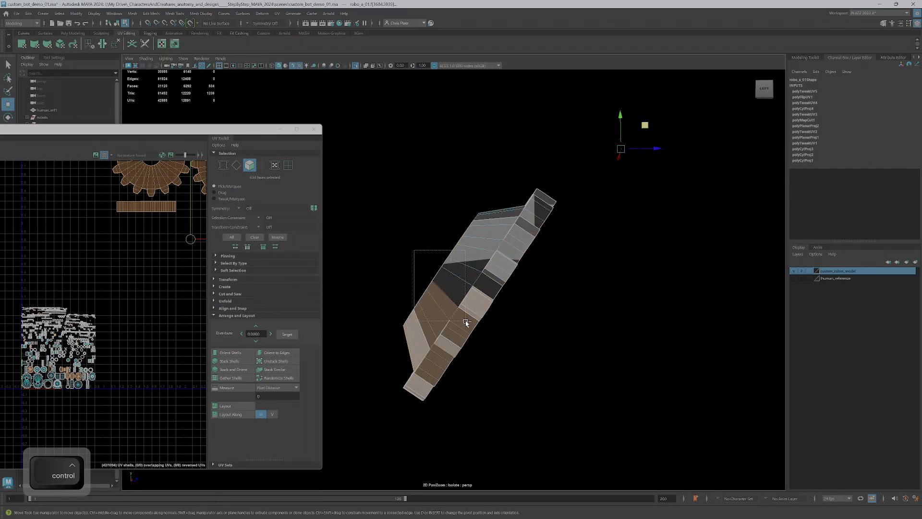
{"action": "left_click_drag", "start_coordinate": [465, 320], "coordinate": [465, 321], "text": "ctrl"}
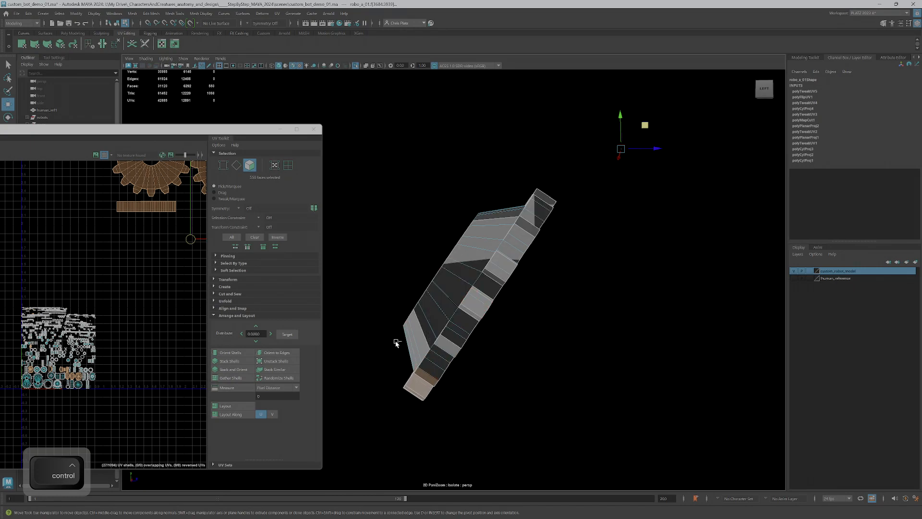
{"action": "left_click_drag", "start_coordinate": [516, 388], "coordinate": [513, 361], "text": "alt"}
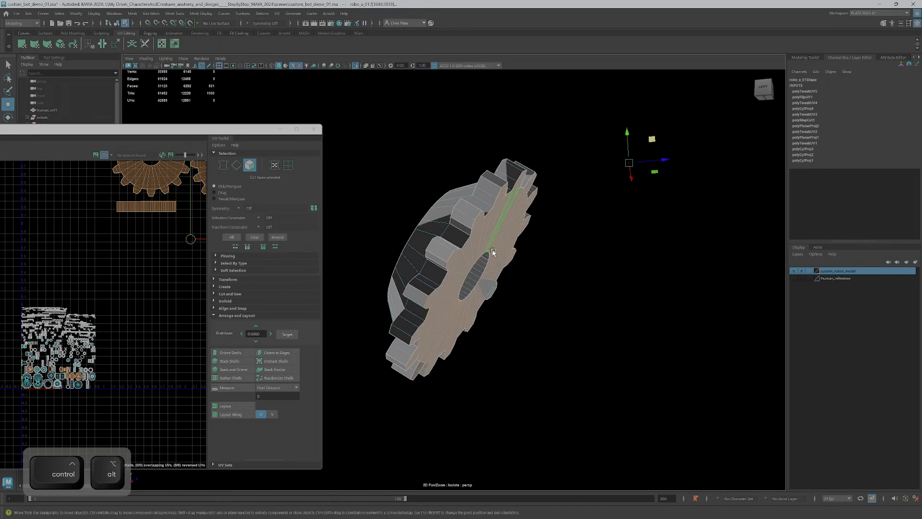
Add the missed faces near the centre hole to the flat-side selection and check it all round.
{"action": "left_click_drag", "start_coordinate": [492, 249], "coordinate": [472, 239], "text": "alt"}
{"action": "scroll", "coordinate": [491, 273], "scroll_direction": "up", "scroll_amount": 4}
{"action": "left_click", "coordinate": [496, 278], "text": "ctrl+shift"}
{"action": "left_click", "coordinate": [503, 283], "text": "ctrl+shift"}
{"action": "left_click_drag", "start_coordinate": [510, 276], "coordinate": [567, 232], "text": "alt"}
{"action": "middle_click_drag", "start_coordinate": [553, 226], "coordinate": [755, 287], "text": "alt"}
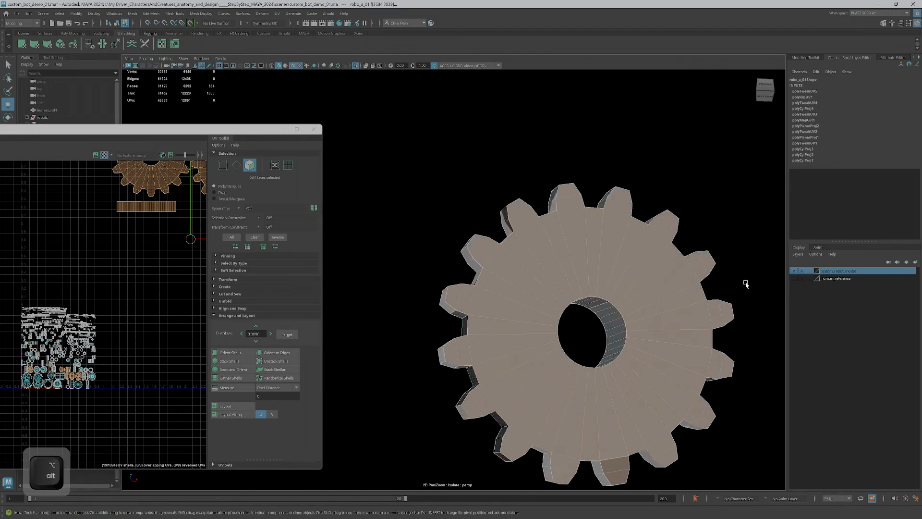
{"action": "middle_click_drag", "start_coordinate": [726, 254], "coordinate": [649, 163], "text": "alt"}
{"action": "left_click_drag", "start_coordinate": [649, 163], "coordinate": [641, 230], "text": "alt"}
{"action": "left_click_drag", "start_coordinate": [622, 391], "coordinate": [638, 405], "text": "alt"}
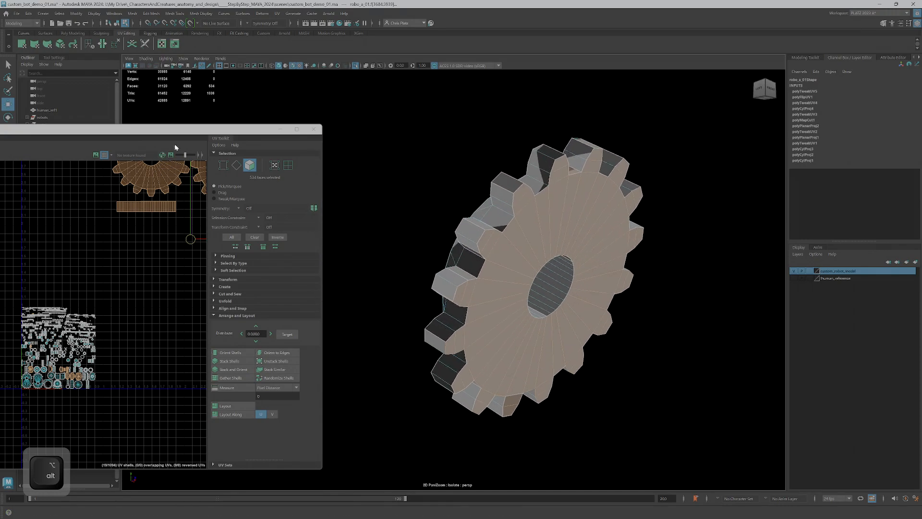
Try planar mapping on the selected faces, unfold the result, and move the shells above the packed layout.
{"action": "left_click", "coordinate": [24, 44]}
{"action": "left_click_drag", "start_coordinate": [500, 236], "coordinate": [562, 267], "text": "alt"}
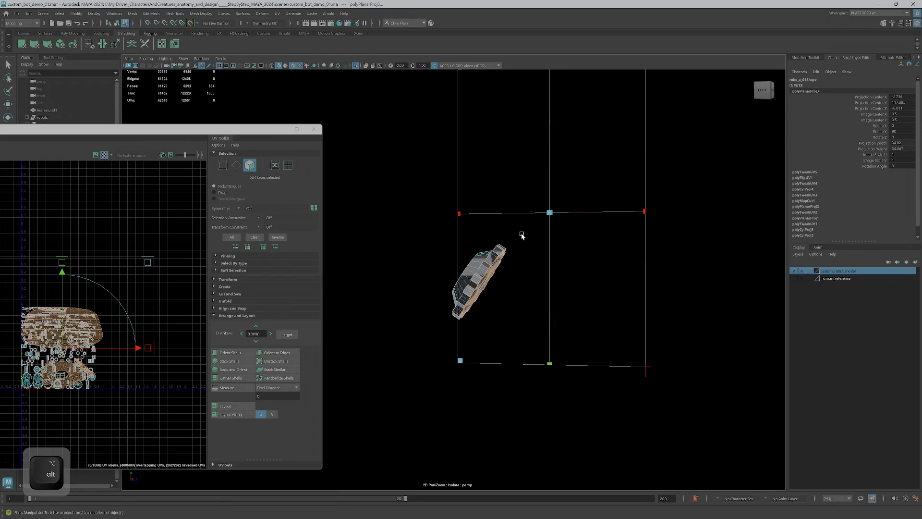
{"action": "middle_click_drag", "start_coordinate": [528, 342], "coordinate": [705, 355], "text": "alt"}
{"action": "middle_click_drag", "start_coordinate": [75, 323], "coordinate": [102, 302], "text": "alt"}
{"action": "key", "text": "q"}
{"action": "key", "text": "ctrl+u"}
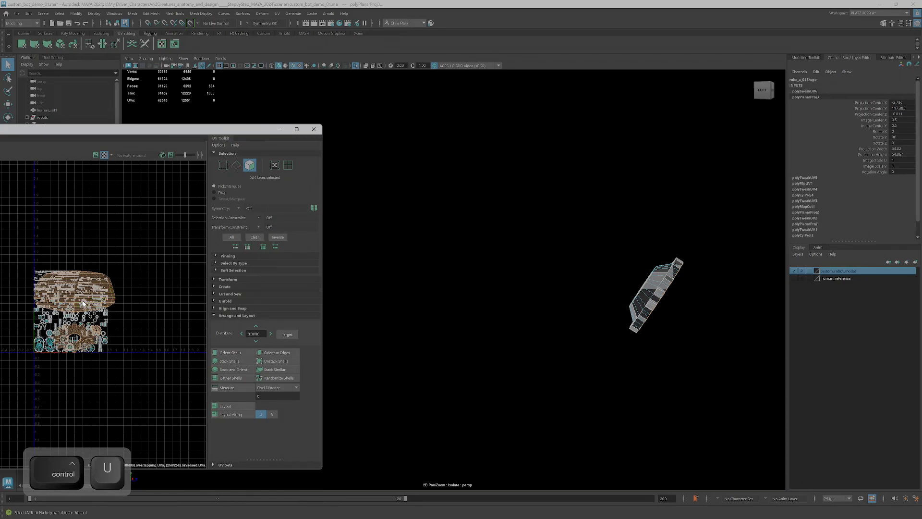
{"action": "key", "text": "w"}
{"action": "left_click_drag", "start_coordinate": [73, 311], "coordinate": [127, 216]}
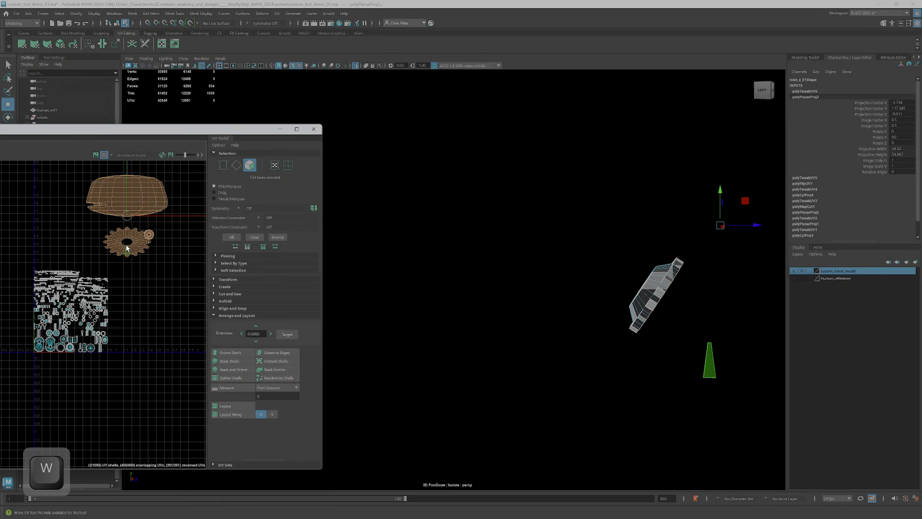
Check the flat side's new shell and undo the shell move, the unfolding and the planar projection.
{"action": "double_click", "coordinate": [126, 251]}
{"action": "key", "text": "f"}
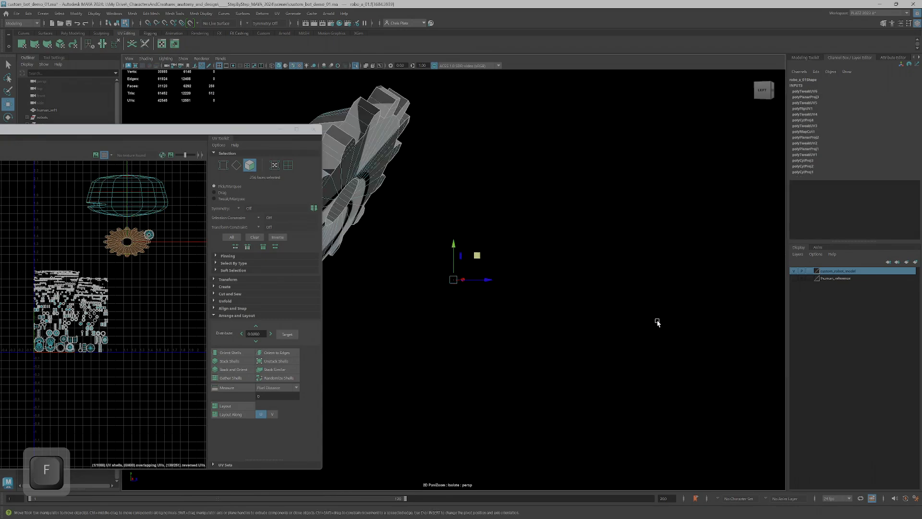
{"action": "left_click_drag", "start_coordinate": [456, 240], "coordinate": [468, 243], "text": "alt"}
{"action": "left_click", "coordinate": [123, 310]}
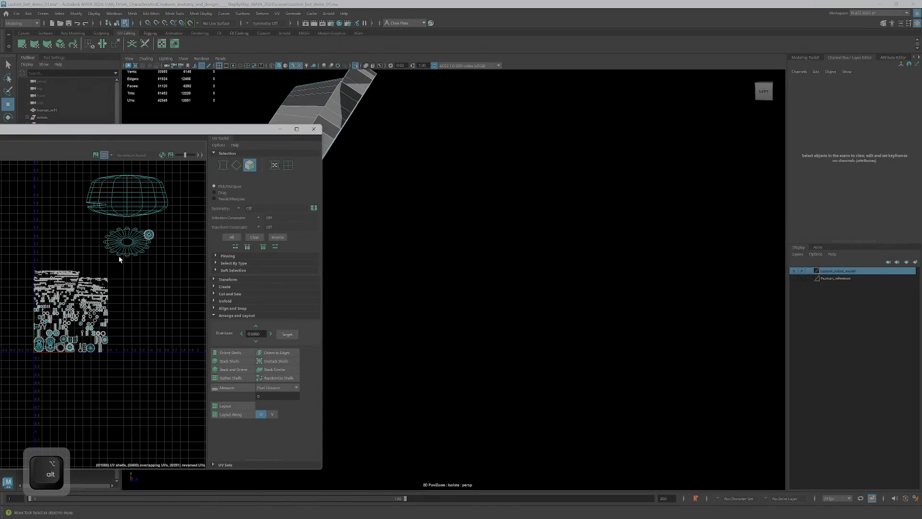
{"action": "double_click", "coordinate": [121, 256]}
{"action": "scroll", "coordinate": [137, 291], "scroll_direction": "down", "scroll_amount": 2}
{"action": "key", "text": "ctrl+z"}
{"action": "key", "text": "ctrl+z"}
{"action": "key", "text": "ctrl+z"}
{"action": "key", "text": "ctrl+z"}
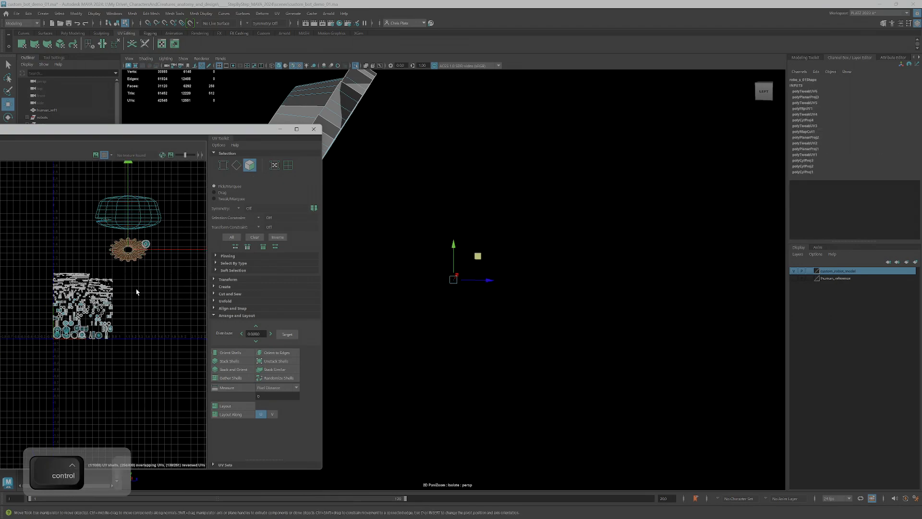
{"action": "key", "text": "ctrl+z"}
{"action": "key", "text": "ctrl+z"}
{"action": "key", "text": "ctrl+z"}
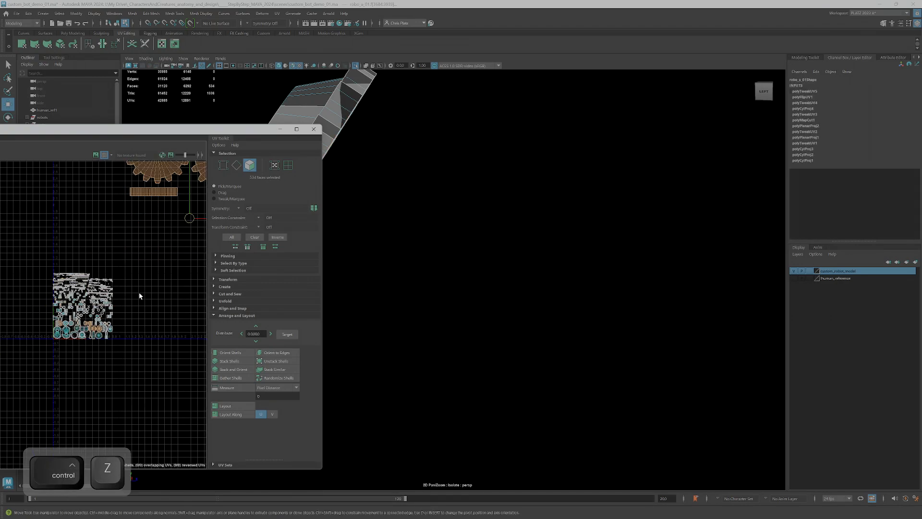
Remove the shoulder gear's UV shells from the selection, keeping the selected faces among the packed shells.
{"action": "scroll", "coordinate": [139, 288], "scroll_direction": "down", "scroll_amount": 2}
{"action": "middle_click_drag", "start_coordinate": [140, 250], "coordinate": [83, 272], "text": "alt"}
{"action": "scroll", "coordinate": [97, 276], "scroll_direction": "down", "scroll_amount": 3}
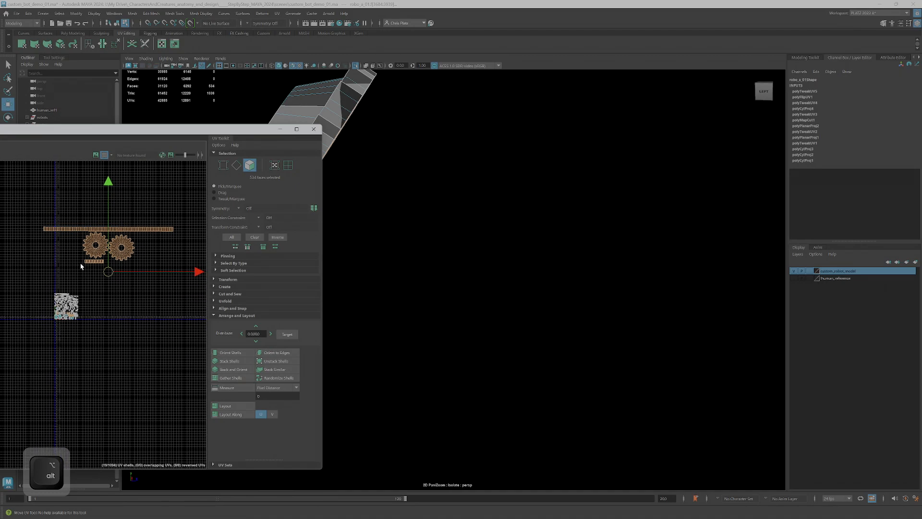
{"action": "left_click_drag", "start_coordinate": [18, 194], "coordinate": [54, 233], "text": "ctrl"}
{"action": "left_click_drag", "start_coordinate": [198, 292], "coordinate": [199, 292], "text": "ctrl"}
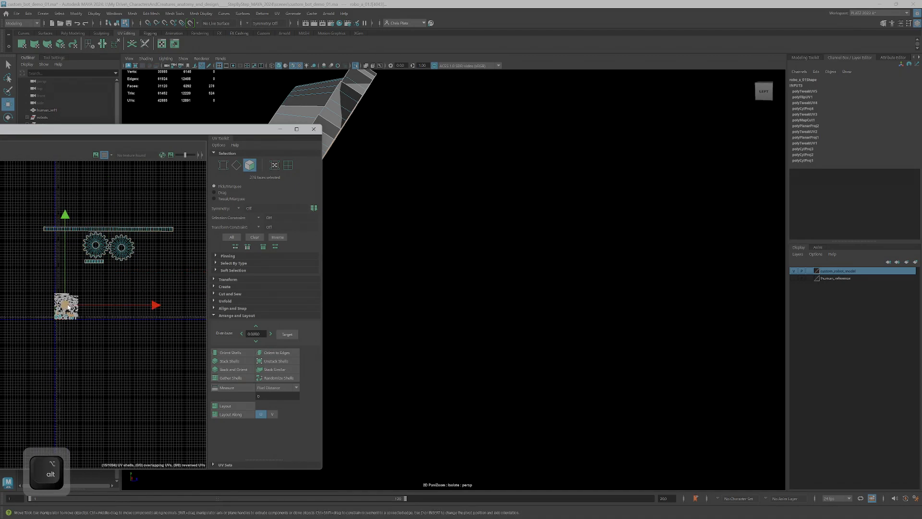
{"action": "left_click_drag", "start_coordinate": [443, 251], "coordinate": [521, 293], "text": "alt"}
{"action": "middle_click_drag", "start_coordinate": [100, 297], "coordinate": [133, 277], "text": "alt"}
{"action": "scroll", "coordinate": [133, 276], "scroll_direction": "up", "scroll_amount": 3}
{"action": "scroll", "coordinate": [133, 276], "scroll_direction": "up", "scroll_amount": 5}
{"action": "scroll", "coordinate": [136, 275], "scroll_direction": "up", "scroll_amount": 5}
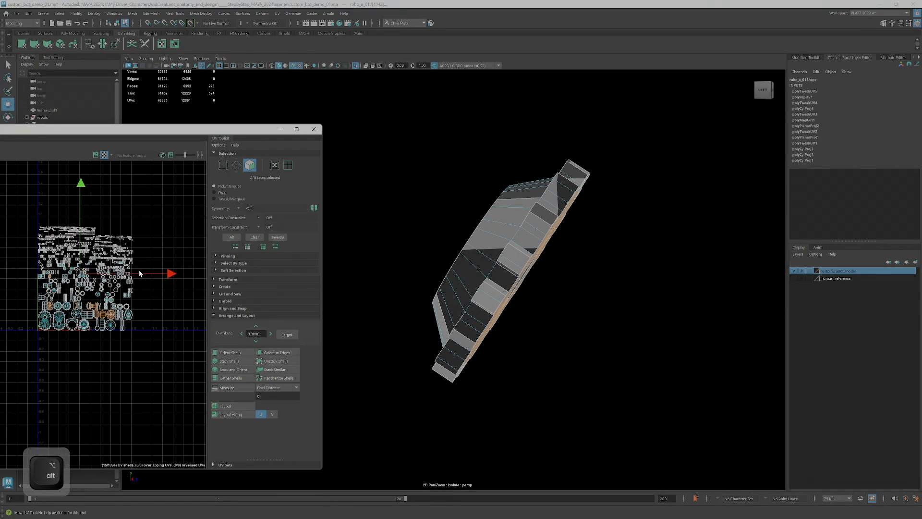
{"action": "scroll", "coordinate": [140, 274], "scroll_direction": "down", "scroll_amount": 8}
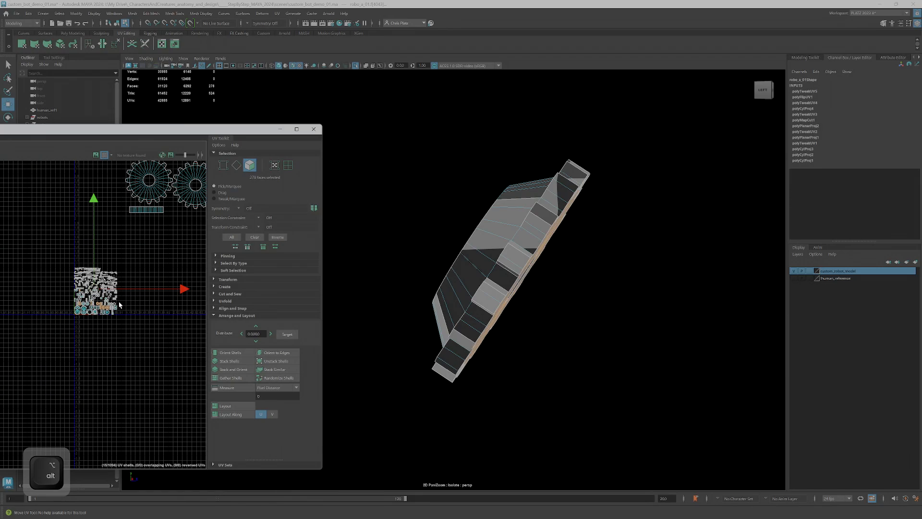
Try planar mapping on the remaining selected faces and move the resulting shells beside the packed layout.
{"action": "left_click", "coordinate": [23, 44]}
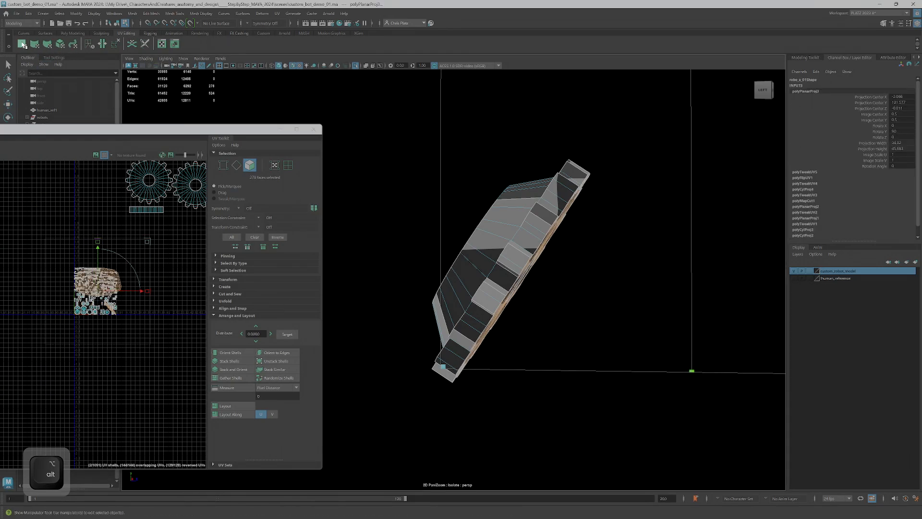
{"action": "middle_click_drag", "start_coordinate": [97, 251], "coordinate": [81, 290], "text": "alt"}
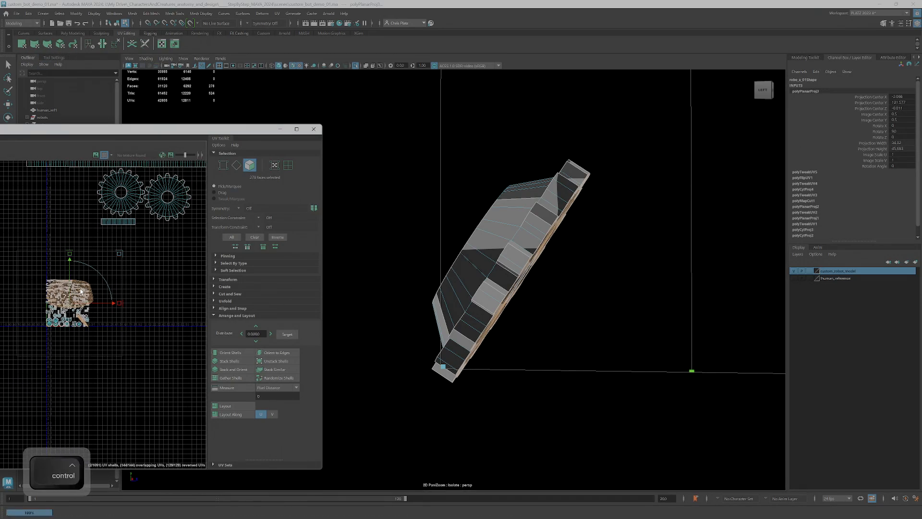
{"action": "key", "text": "q"}
{"action": "middle_click_drag", "start_coordinate": [144, 288], "coordinate": [144, 307], "text": "alt"}
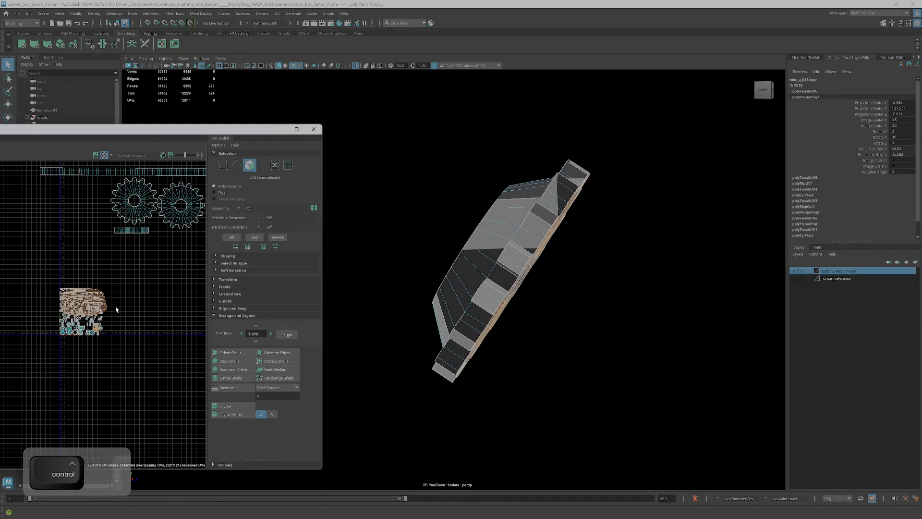
{"action": "key", "text": "w"}
{"action": "left_click_drag", "start_coordinate": [85, 312], "coordinate": [164, 285]}
{"action": "scroll", "coordinate": [162, 284], "scroll_direction": "up", "scroll_amount": 3}
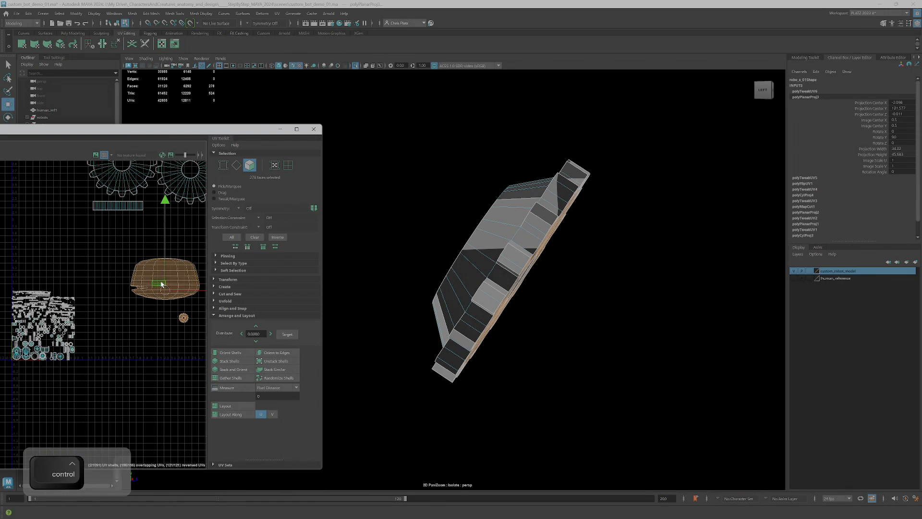
{"action": "left_click_drag", "start_coordinate": [594, 298], "coordinate": [155, 154], "text": "alt"}
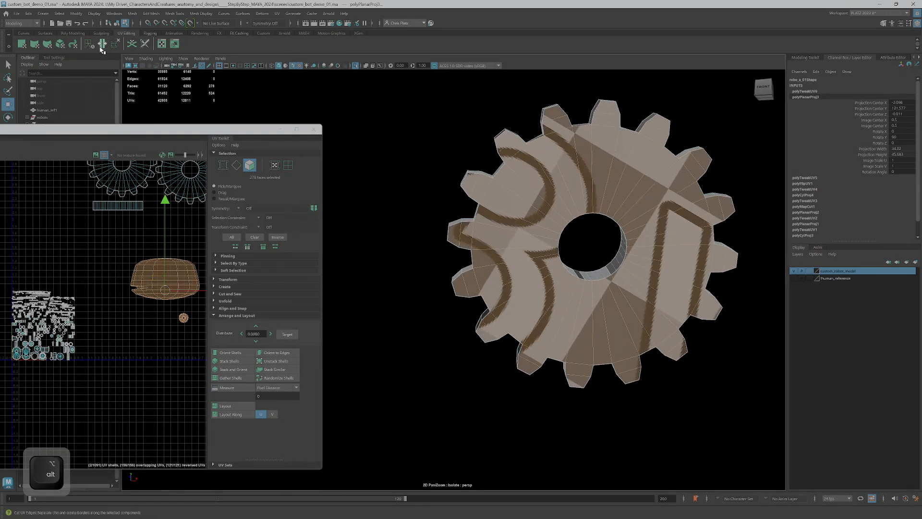
Apply automatic mapping to the selected faces and move the resulting shells beside the packed layout.
{"action": "left_click", "coordinate": [60, 44]}
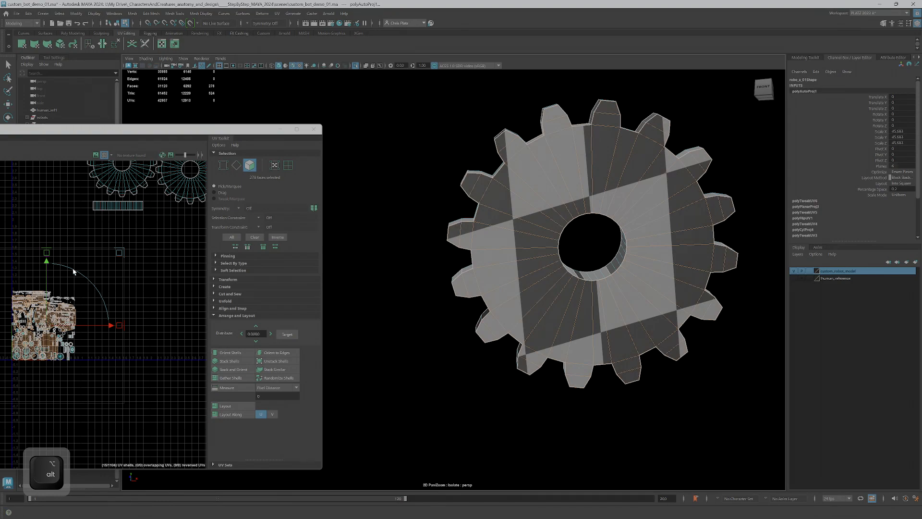
{"action": "left_click_drag", "start_coordinate": [46, 327], "coordinate": [121, 293]}
{"action": "key", "text": "ctrl+z"}
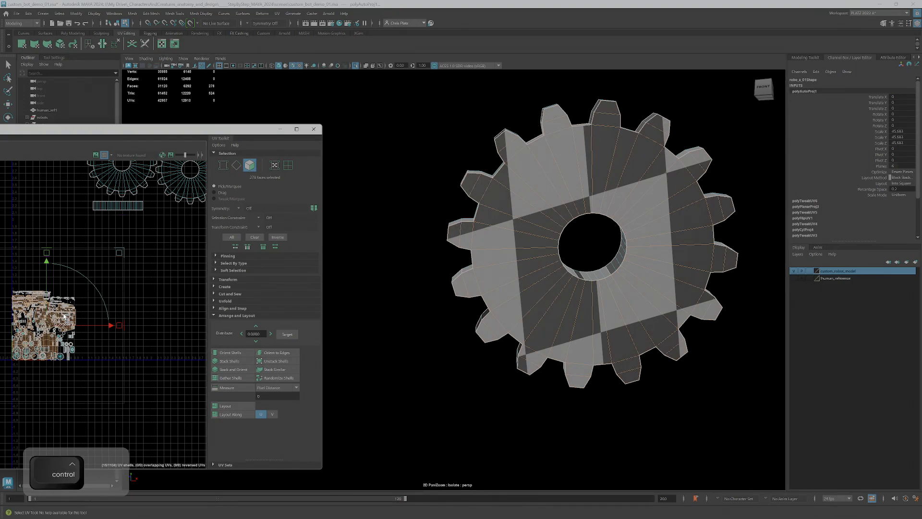
{"action": "key", "text": "w"}
{"action": "left_click_drag", "start_coordinate": [45, 325], "coordinate": [133, 286]}
{"action": "scroll", "coordinate": [144, 288], "scroll_direction": "up", "scroll_amount": 3}
{"action": "scroll", "coordinate": [145, 291], "scroll_direction": "up", "scroll_amount": 1}
{"action": "left_click_drag", "start_coordinate": [551, 251], "coordinate": [569, 264], "text": "alt"}
{"action": "scroll", "coordinate": [154, 286], "scroll_direction": "up", "scroll_amount": 3}
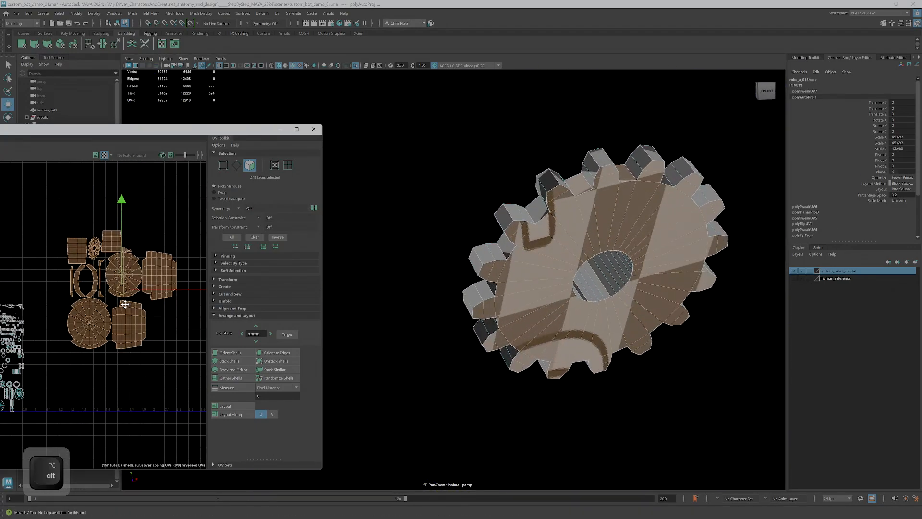
Isolate the selected faces again and deselect the head's faces, leaving only the smaller gear's flat side.
{"action": "left_click_drag", "start_coordinate": [631, 265], "coordinate": [589, 313], "text": "alt"}
{"action": "right_click_drag", "start_coordinate": [589, 313], "coordinate": [625, 307], "text": "alt"}
{"action": "left_click_drag", "start_coordinate": [624, 307], "coordinate": [634, 269], "text": "alt"}
{"action": "left_click", "coordinate": [624, 292], "text": "ctrl"}
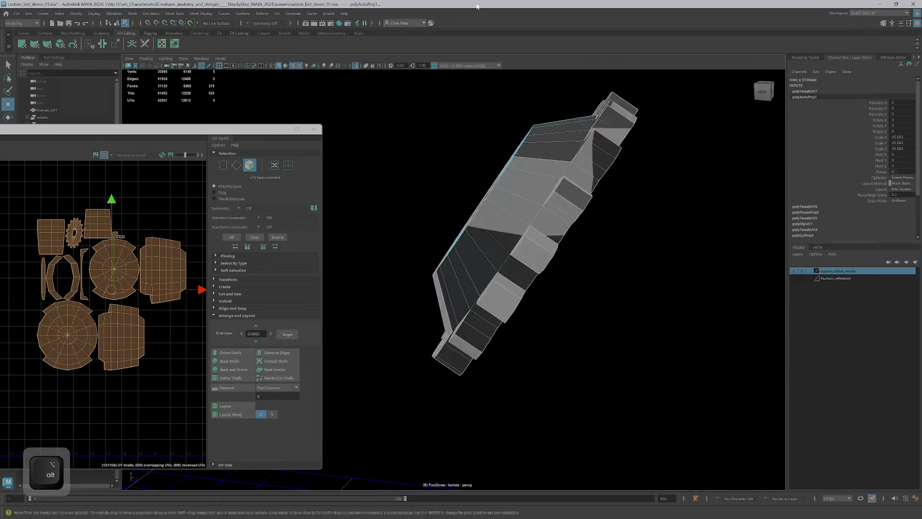
{"action": "left_click", "coordinate": [361, 68]}
{"action": "left_click_drag", "start_coordinate": [520, 165], "coordinate": [546, 244], "text": "alt"}
{"action": "left_click_drag", "start_coordinate": [426, 161], "coordinate": [635, 293], "text": "ctrl"}
{"action": "left_click_drag", "start_coordinate": [532, 312], "coordinate": [482, 310], "text": "alt"}
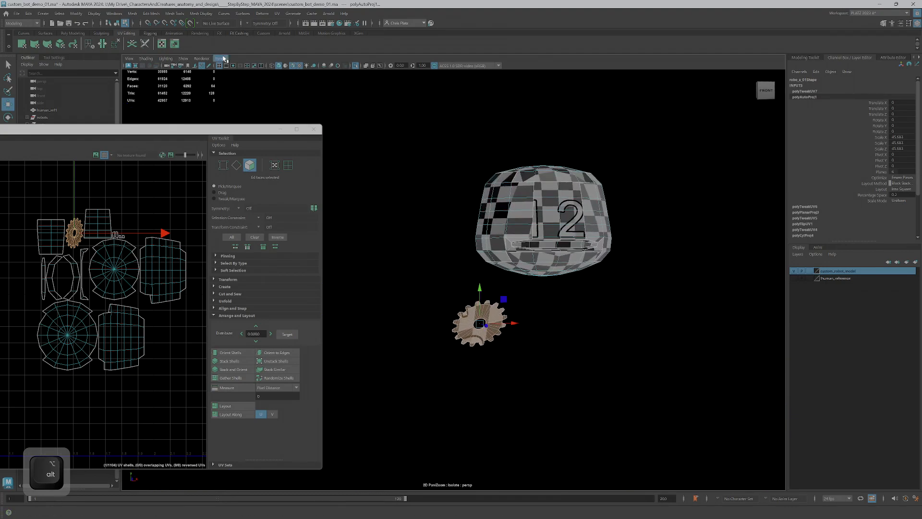
Show the whole robot, select all faces of the smaller gear, and isolate them.
{"action": "left_click", "coordinate": [356, 67]}
{"action": "scroll", "coordinate": [488, 272], "scroll_direction": "down", "scroll_amount": 4}
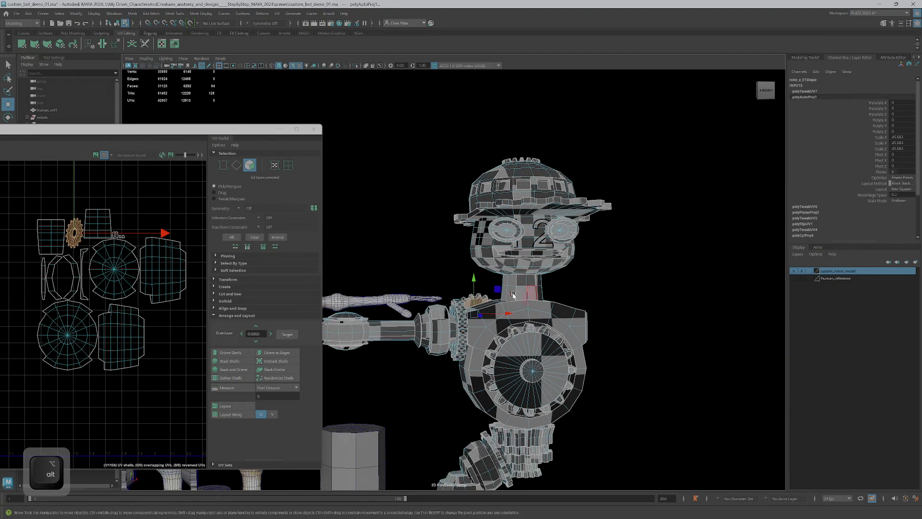
{"action": "middle_click_drag", "start_coordinate": [488, 271], "coordinate": [527, 268], "text": "alt"}
{"action": "scroll", "coordinate": [527, 268], "scroll_direction": "up", "scroll_amount": 7}
{"action": "left_click", "coordinate": [604, 298]}
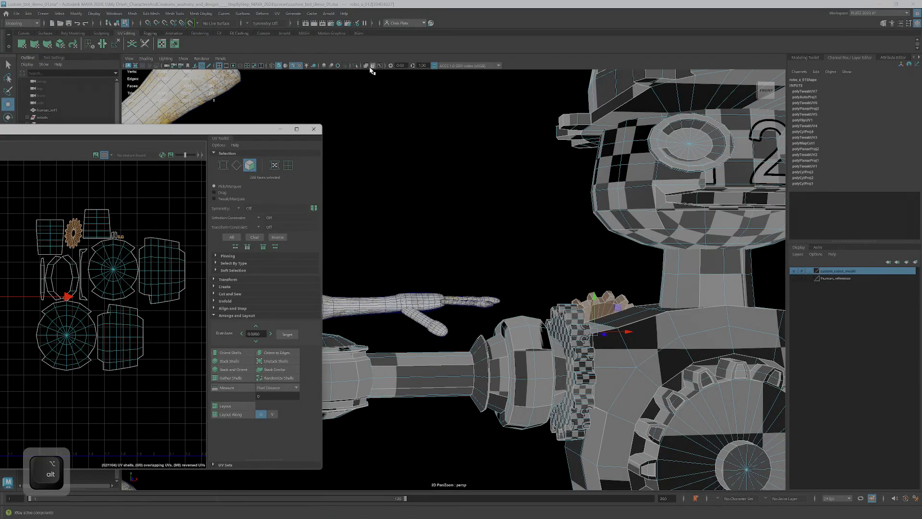
{"action": "left_click", "coordinate": [358, 67]}
{"action": "left_click_drag", "start_coordinate": [514, 281], "coordinate": [548, 317], "text": "alt"}
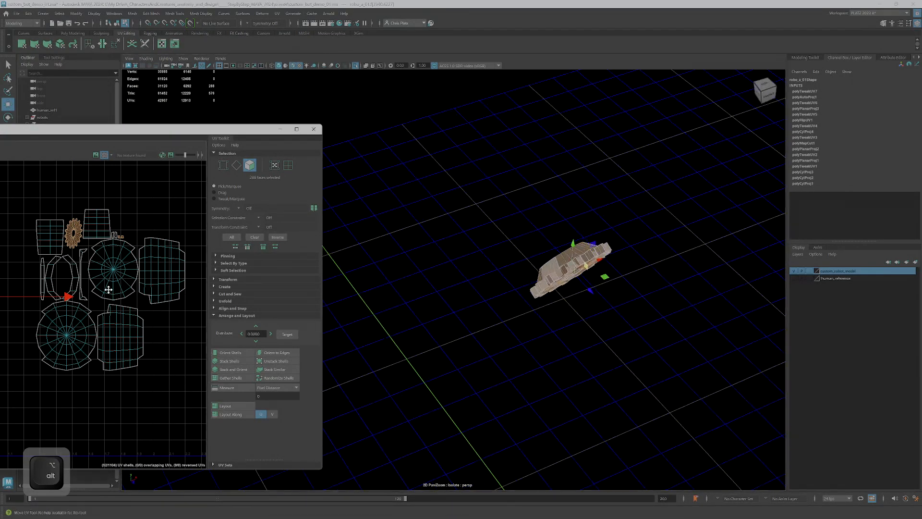
Reposition the UV Editor and unfold the smaller gear's UV shells.
{"action": "mouse_move", "coordinate": [111, 291]}
{"action": "right_mouse_down", "text": "alt"}
{"action": "mouse_move", "coordinate": [122, 273]}
{"action": "mouse_move", "coordinate": [109, 281]}
{"action": "right_mouse_up", "text": "alt"}
{"action": "left_click_drag", "start_coordinate": [199, 131], "coordinate": [274, 117]}
{"action": "left_click_drag", "start_coordinate": [546, 311], "coordinate": [566, 331], "text": "alt"}
{"action": "right_click_drag", "start_coordinate": [517, 214], "coordinate": [739, 240], "text": "alt"}
{"action": "right_click_drag", "start_coordinate": [543, 250], "coordinate": [621, 265], "text": "alt"}
{"action": "left_click_drag", "start_coordinate": [621, 266], "coordinate": [558, 289], "text": "alt"}
{"action": "middle_click_drag", "start_coordinate": [132, 292], "coordinate": [157, 302], "text": "alt"}
{"action": "right_click_drag", "start_coordinate": [157, 301], "coordinate": [112, 286], "text": "alt"}
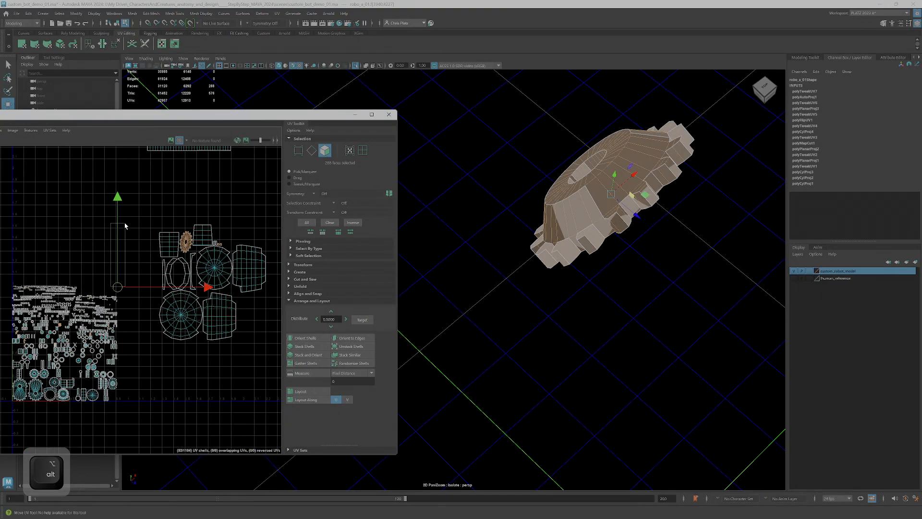
{"action": "left_click_drag", "start_coordinate": [125, 225], "coordinate": [124, 269]}
{"action": "key", "text": "ctrl+z"}
{"action": "key", "text": "ctrl+u"}
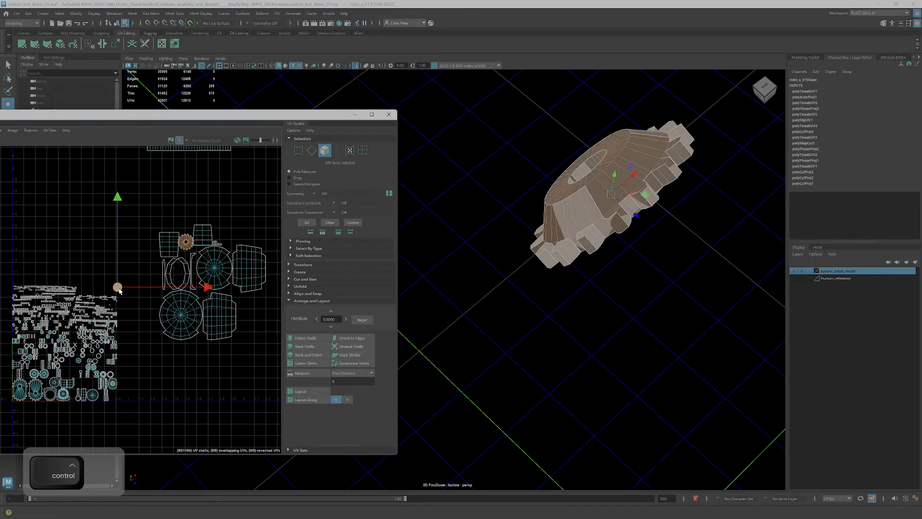
Move the smaller gear's unfolded flat-side shell away from the packed layout and select the gear's remaining scattered shells.
{"action": "scroll", "coordinate": [176, 251], "scroll_direction": "up", "scroll_amount": 4}
{"action": "scroll", "coordinate": [175, 252], "scroll_direction": "up", "scroll_amount": 4}
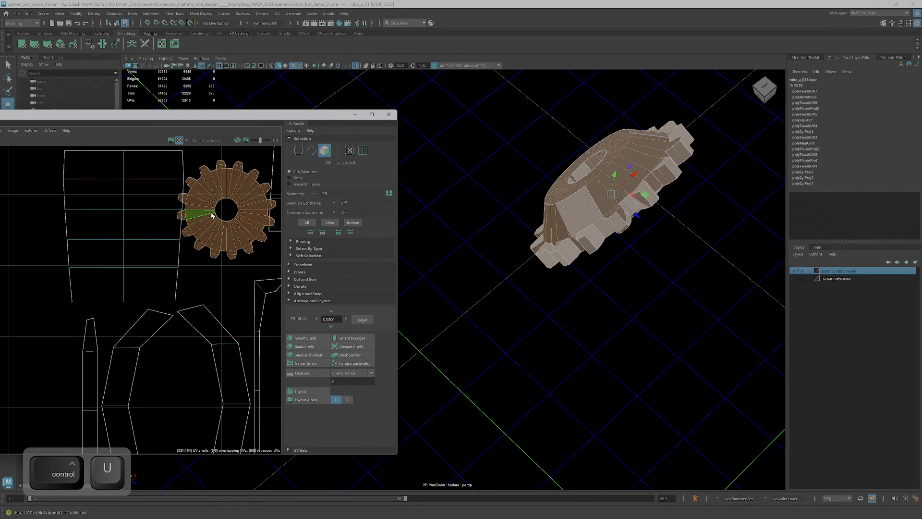
{"action": "scroll", "coordinate": [214, 216], "scroll_direction": "down", "scroll_amount": 10}
{"action": "key", "text": "w"}
{"action": "left_click_drag", "start_coordinate": [156, 274], "coordinate": [115, 199]}
{"action": "middle_click_drag", "start_coordinate": [111, 215], "coordinate": [93, 306], "text": "alt"}
{"action": "left_click_drag", "start_coordinate": [97, 290], "coordinate": [35, 272]}
{"action": "middle_click_drag", "start_coordinate": [43, 287], "coordinate": [160, 281], "text": "alt"}
{"action": "left_click_drag", "start_coordinate": [167, 301], "coordinate": [169, 301]}
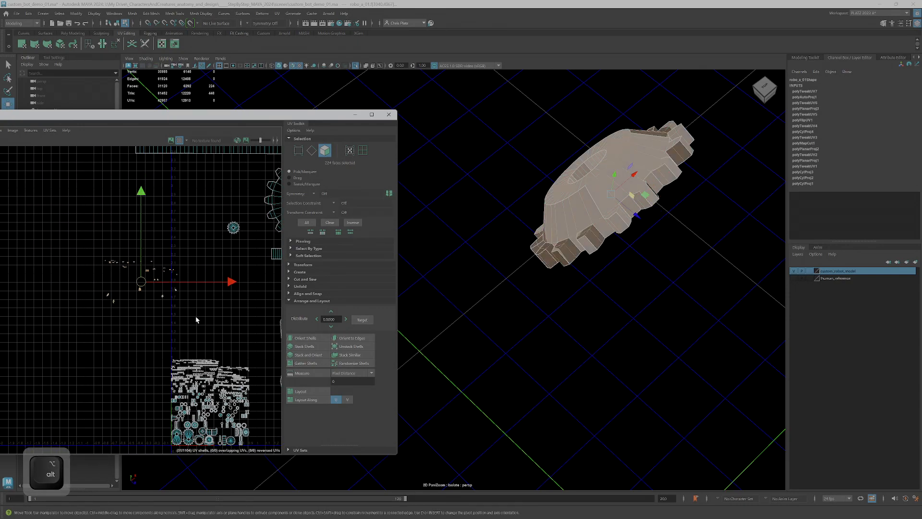
Deselect the smaller gear's tooth side faces, leaving only the faces of its domed side selected.
{"action": "left_click_drag", "start_coordinate": [580, 239], "coordinate": [488, 303], "text": "alt"}
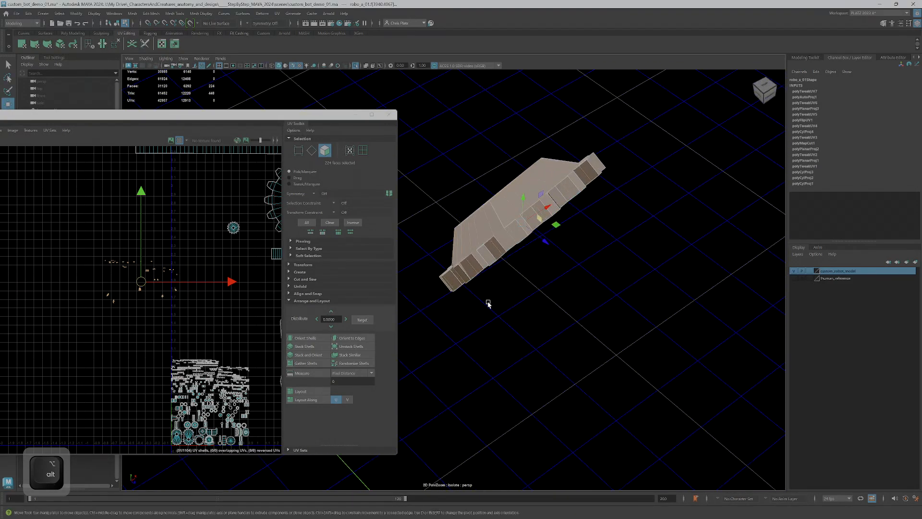
{"action": "left_click_drag", "start_coordinate": [524, 268], "coordinate": [520, 270], "text": "alt"}
{"action": "left_click_drag", "start_coordinate": [508, 307], "coordinate": [449, 279], "text": "ctrl"}
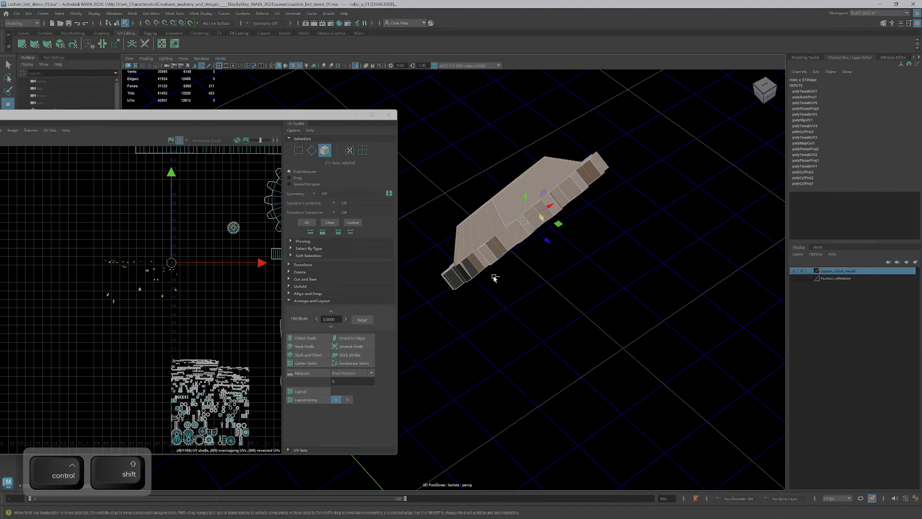
{"action": "left_click", "coordinate": [510, 237], "text": "ctrl+shift"}
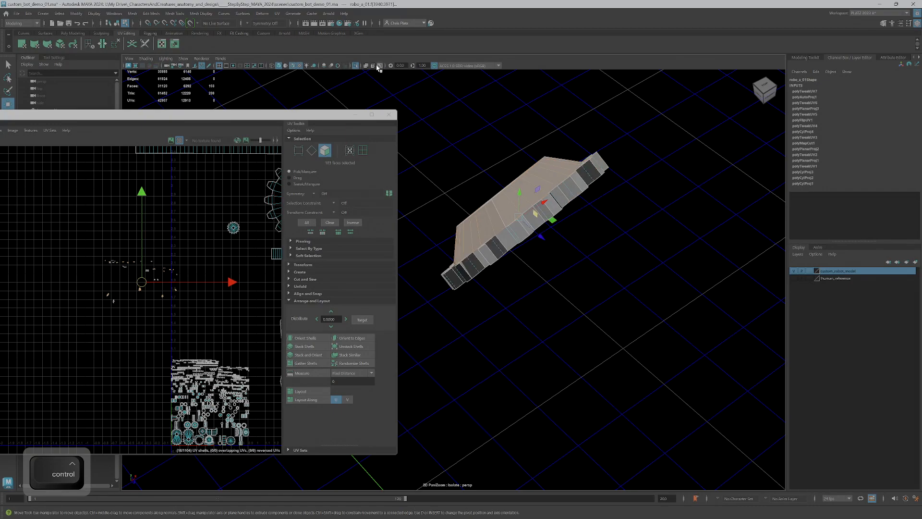
{"action": "left_click_drag", "start_coordinate": [555, 233], "coordinate": [533, 221], "text": "alt"}
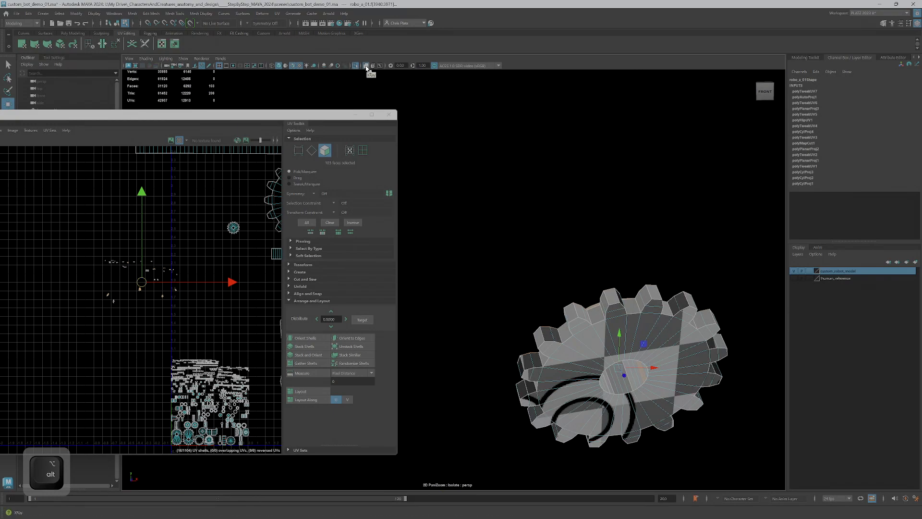
{"action": "left_click_drag", "start_coordinate": [624, 355], "coordinate": [479, 320], "text": "alt"}
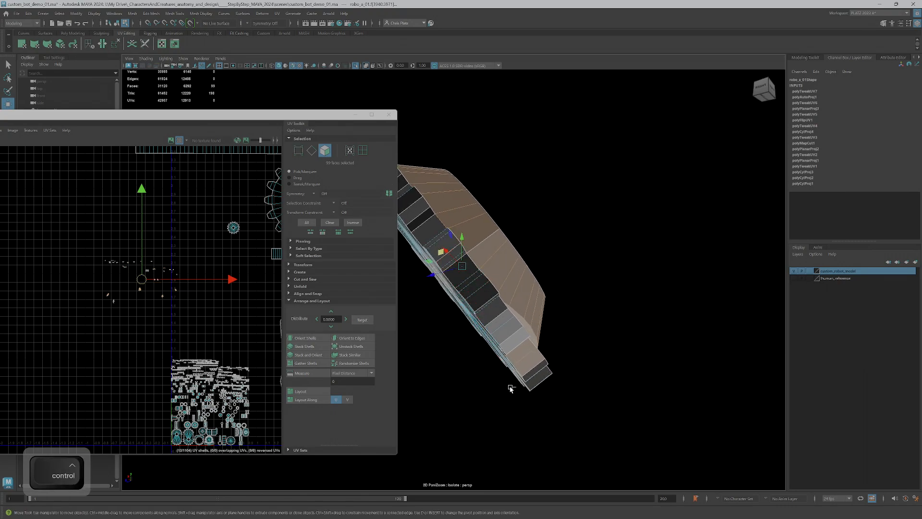
{"action": "left_click_drag", "start_coordinate": [501, 395], "coordinate": [581, 313], "text": "ctrl"}
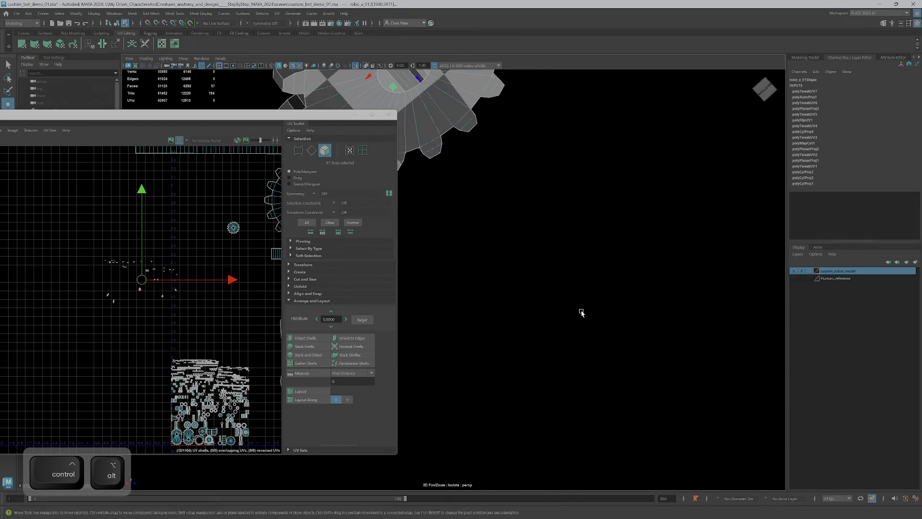
Apply a planar projection to the smaller gear's domed side and unfold the resulting shell.
{"action": "key", "text": "f"}
{"action": "mouse_move", "coordinate": [634, 240]}
{"action": "left_mouse_down", "text": "alt"}
{"action": "mouse_move", "coordinate": [645, 247]}
{"action": "mouse_move", "coordinate": [642, 261]}
{"action": "mouse_move", "coordinate": [666, 264]}
{"action": "left_mouse_up", "text": "alt"}
{"action": "left_click_drag", "start_coordinate": [668, 268], "coordinate": [538, 226], "text": "alt"}
{"action": "left_click_drag", "start_coordinate": [80, 120], "coordinate": [191, 117]}
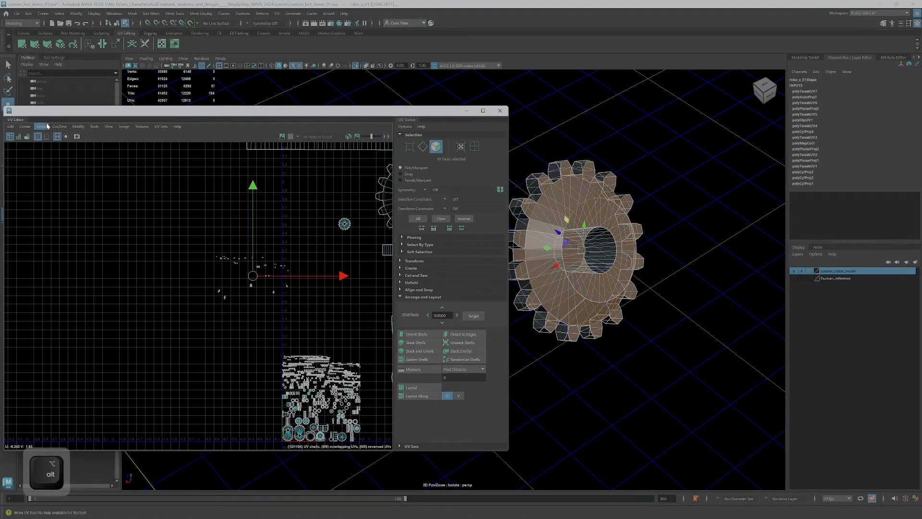
{"action": "left_click", "coordinate": [22, 48]}
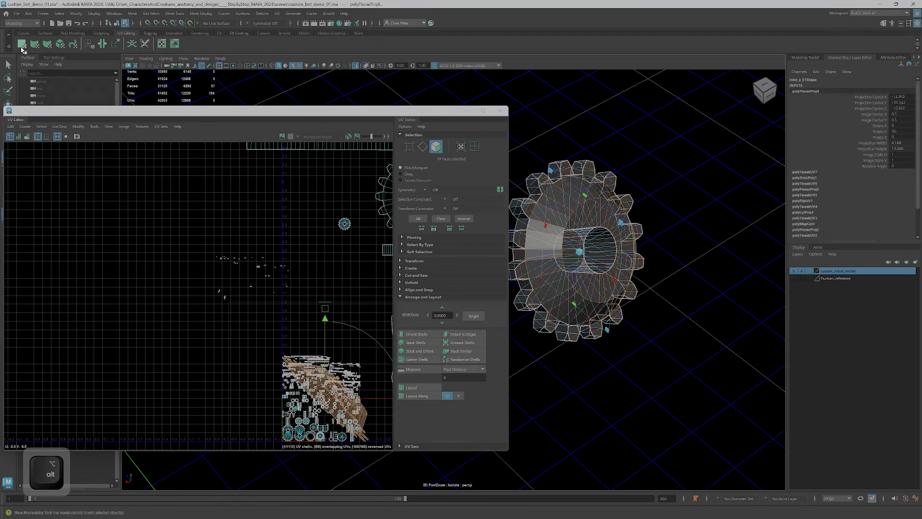
{"action": "left_click_drag", "start_coordinate": [574, 292], "coordinate": [653, 280], "text": "alt"}
{"action": "middle_click_drag", "start_coordinate": [308, 345], "coordinate": [265, 294], "text": "alt"}
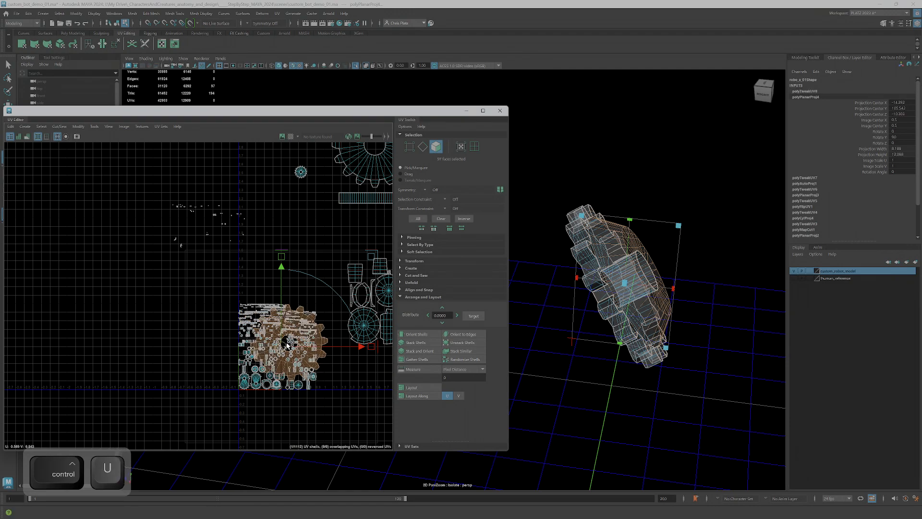
Move the domed side's shell out of the packed layout and scale it down beside the flat-side gear shell.
{"action": "key", "text": "w"}
{"action": "left_click_drag", "start_coordinate": [284, 346], "coordinate": [267, 210]}
{"action": "middle_click_drag", "start_coordinate": [275, 241], "coordinate": [274, 321], "text": "alt"}
{"action": "left_click_drag", "start_coordinate": [261, 286], "coordinate": [187, 286]}
{"action": "key", "text": "r"}
{"action": "left_click_drag", "start_coordinate": [243, 236], "coordinate": [261, 241]}
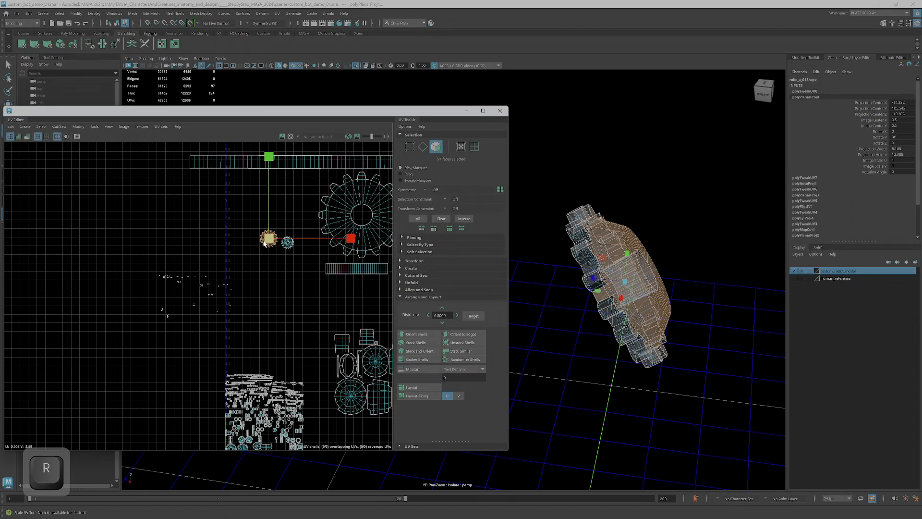
Select both smaller gear side shells and inspect the checker pattern on the gear with X-ray off.
{"action": "left_click_drag", "start_coordinate": [323, 270], "coordinate": [307, 260]}
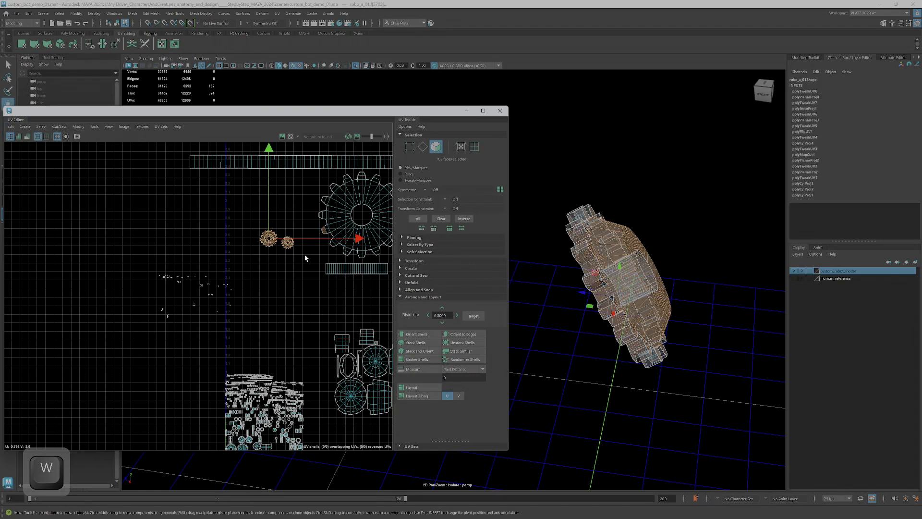
{"action": "left_click", "coordinate": [324, 231], "text": "ctrl"}
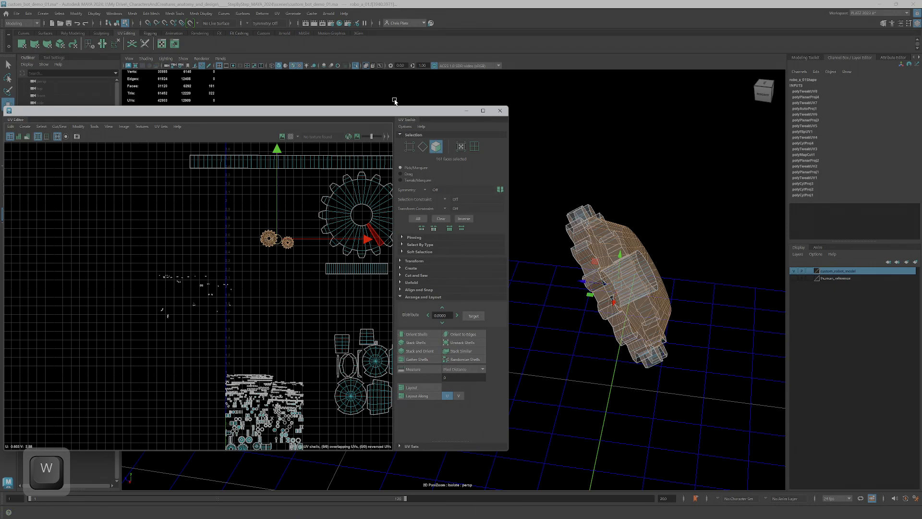
{"action": "left_click", "coordinate": [366, 68]}
{"action": "mouse_move", "coordinate": [624, 310]}
{"action": "left_mouse_down", "text": "alt"}
{"action": "mouse_move", "coordinate": [644, 294]}
{"action": "mouse_move", "coordinate": [616, 282]}
{"action": "mouse_move", "coordinate": [634, 252]}
{"action": "mouse_move", "coordinate": [726, 317]}
{"action": "mouse_move", "coordinate": [656, 346]}
{"action": "left_mouse_up", "text": "alt"}
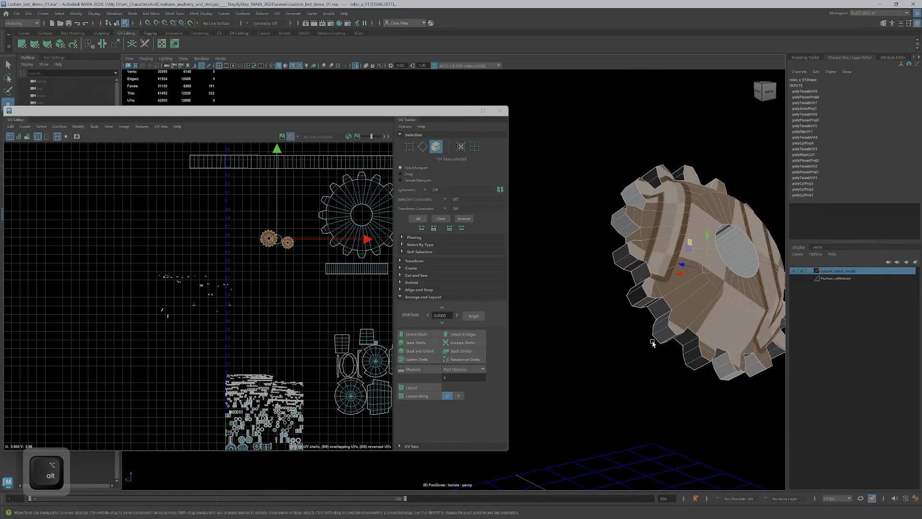
Select the gear's scattered remaining shells, and return the gear to X-ray display without the checker texture.
{"action": "left_click_drag", "start_coordinate": [115, 253], "coordinate": [242, 339]}
{"action": "left_click_drag", "start_coordinate": [581, 257], "coordinate": [639, 312], "text": "alt"}
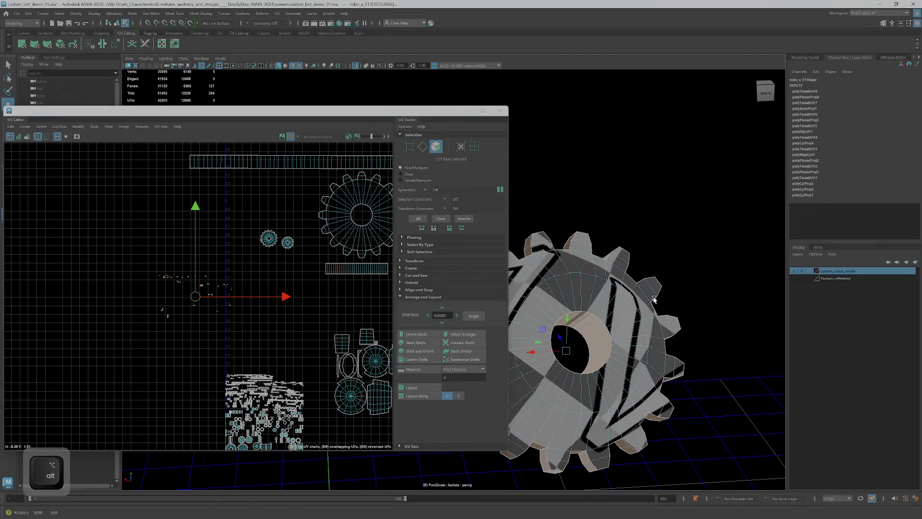
{"action": "left_click", "coordinate": [289, 137]}
{"action": "left_click", "coordinate": [367, 65]}
{"action": "left_click_drag", "start_coordinate": [627, 319], "coordinate": [655, 309], "text": "alt"}
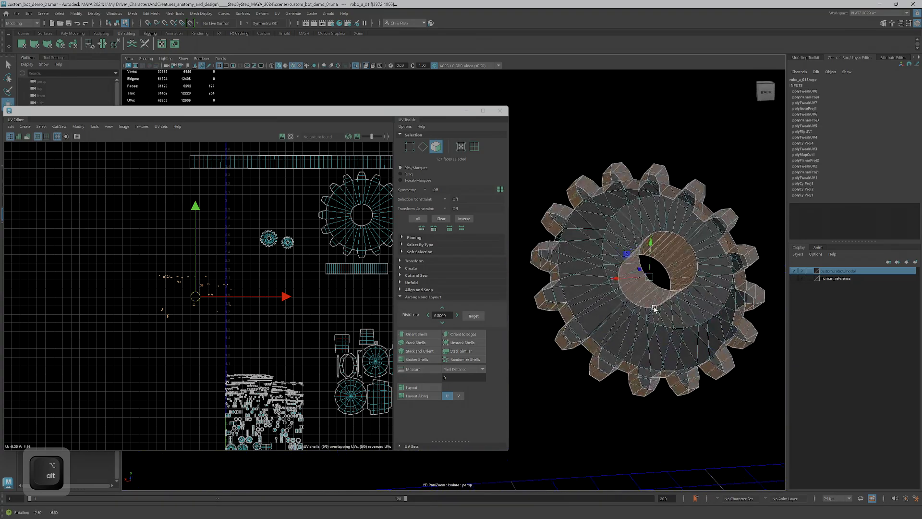
Select the full ring of faces lining the smaller gear's centre hole.
{"action": "left_click", "coordinate": [677, 253]}
{"action": "scroll", "coordinate": [711, 273], "scroll_direction": "up", "scroll_amount": 3}
{"action": "middle_click_drag", "start_coordinate": [721, 278], "coordinate": [661, 300], "text": "alt"}
{"action": "left_click_drag", "start_coordinate": [676, 281], "coordinate": [672, 275], "text": "alt"}
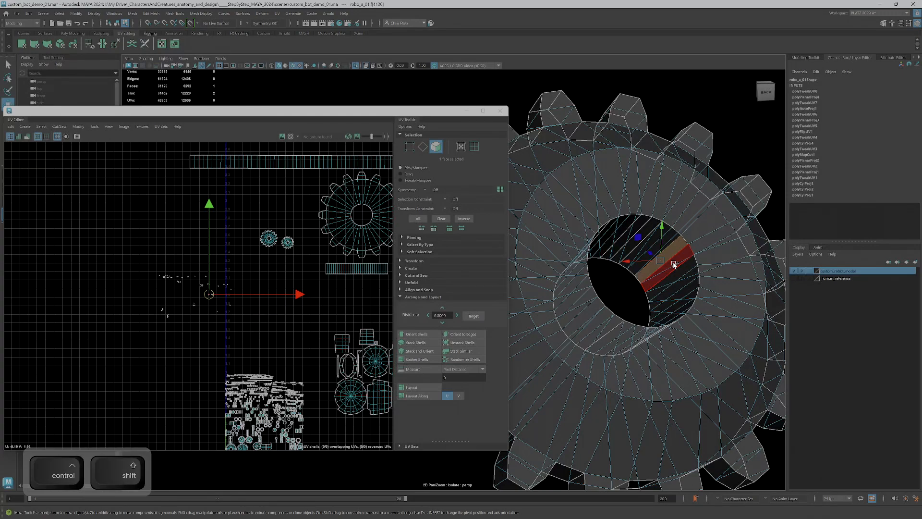
{"action": "double_click", "coordinate": [678, 261], "text": "ctrl+shift"}
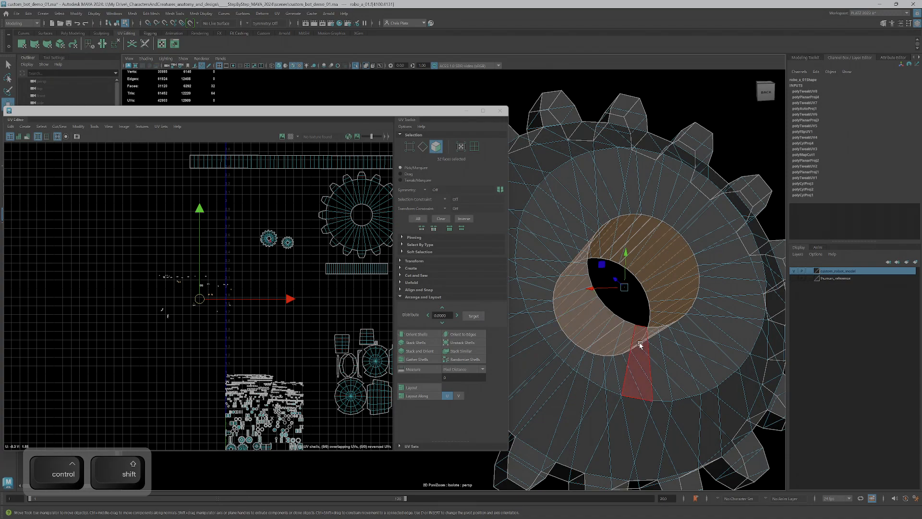
{"action": "scroll", "coordinate": [199, 293], "scroll_direction": "up", "scroll_amount": 3}
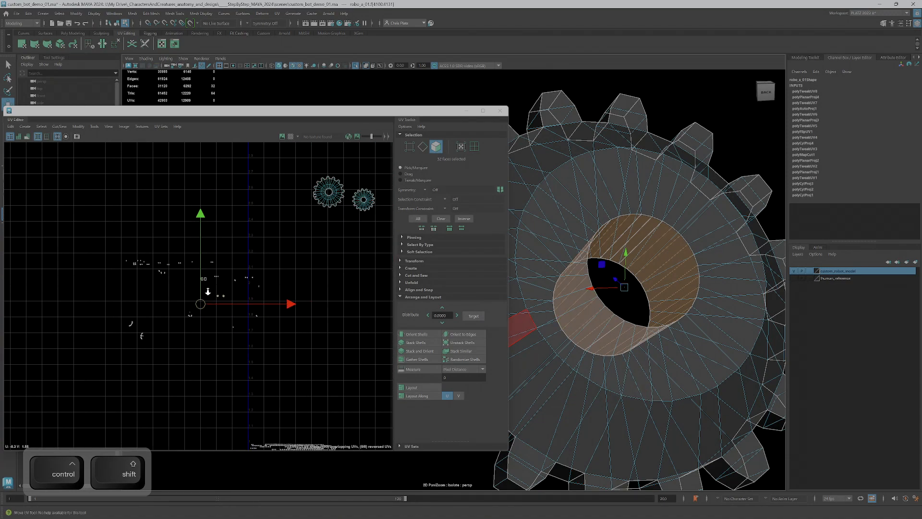
{"action": "scroll", "coordinate": [208, 293], "scroll_direction": "down", "scroll_amount": 2}
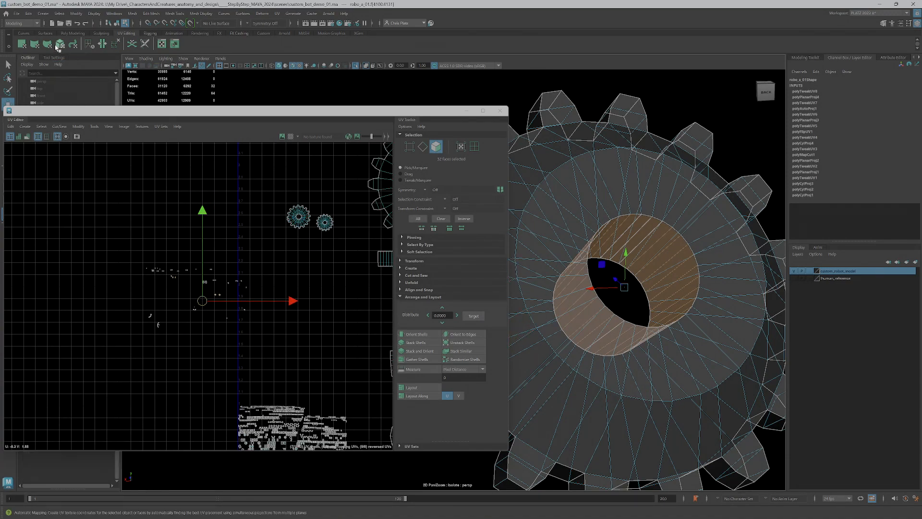
Apply a cylindrical projection to the centre hole faces and rotate the projection to follow the hole's axis.
{"action": "left_click", "coordinate": [34, 44]}
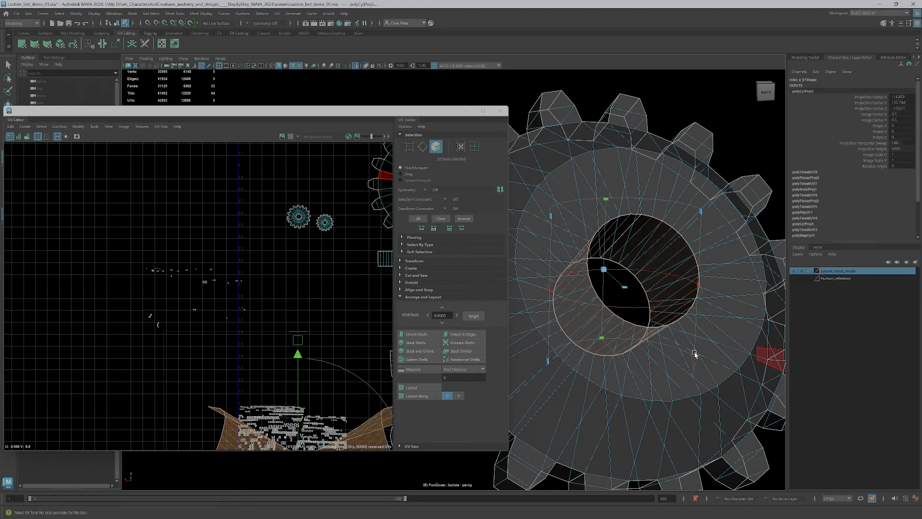
{"action": "key", "text": "t"}
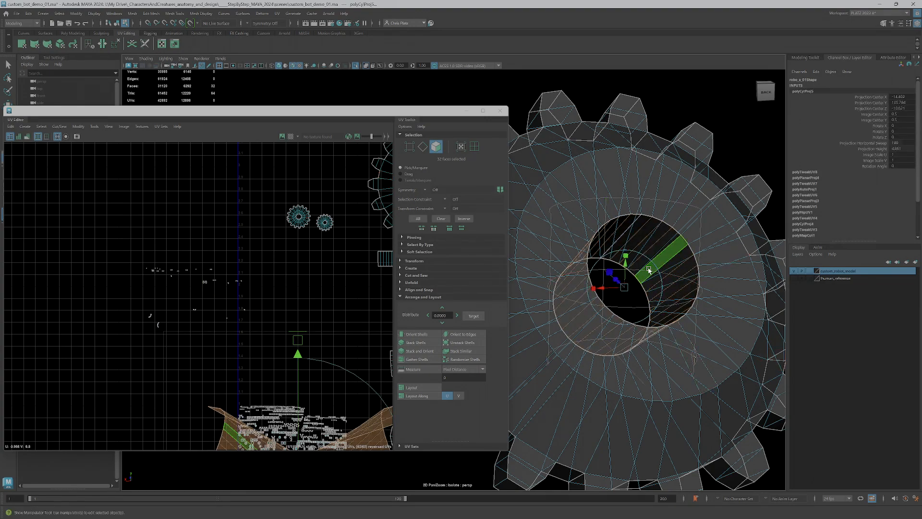
{"action": "left_click_drag", "start_coordinate": [653, 265], "coordinate": [637, 304]}
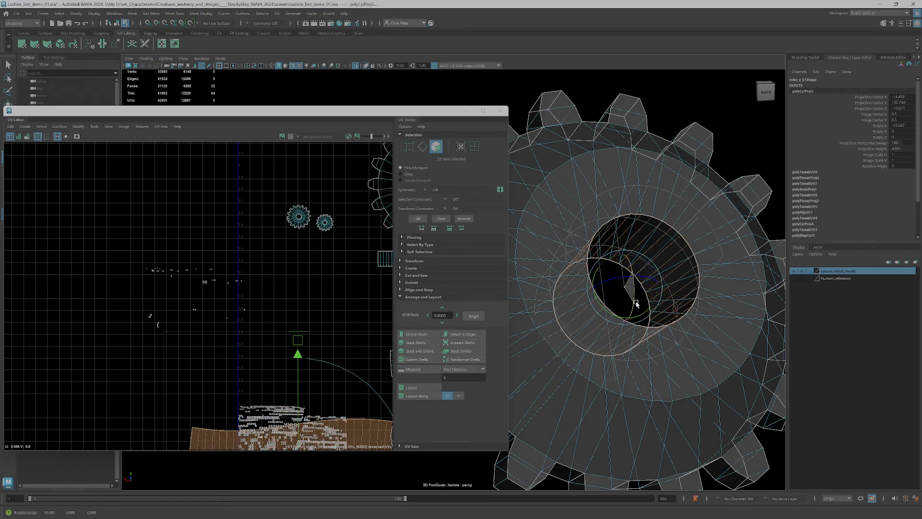
{"action": "middle_click_drag", "start_coordinate": [342, 363], "coordinate": [263, 239], "text": "alt"}
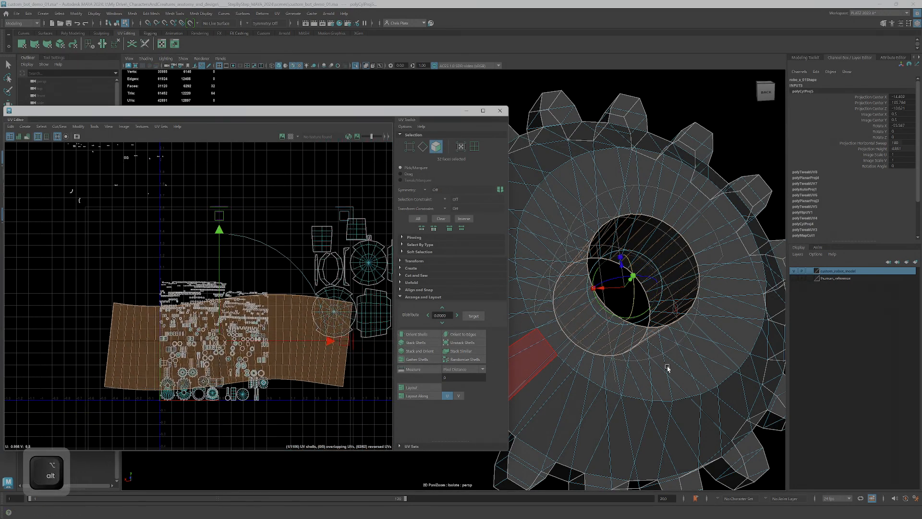
{"action": "middle_click_drag", "start_coordinate": [656, 321], "coordinate": [644, 308], "text": "alt"}
{"action": "middle_click_drag", "start_coordinate": [302, 321], "coordinate": [291, 310], "text": "alt"}
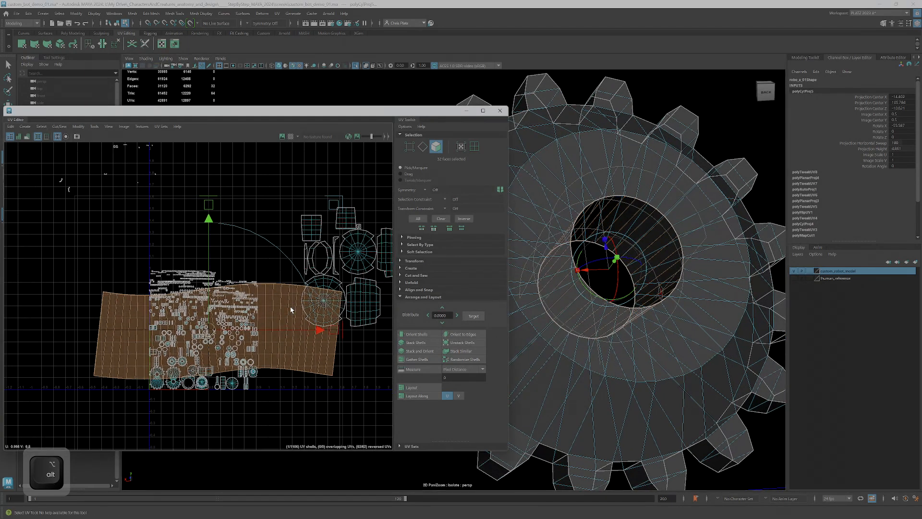
Unfold the centre hole's shell and move it up out of the packed layout.
{"action": "key", "text": "w"}
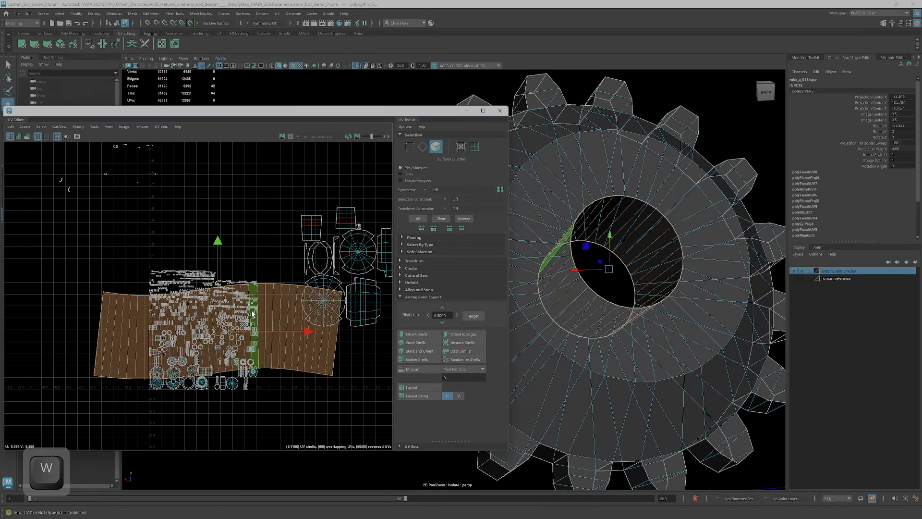
{"action": "key", "text": "ctrl+u"}
{"action": "scroll", "coordinate": [215, 324], "scroll_direction": "down", "scroll_amount": 2}
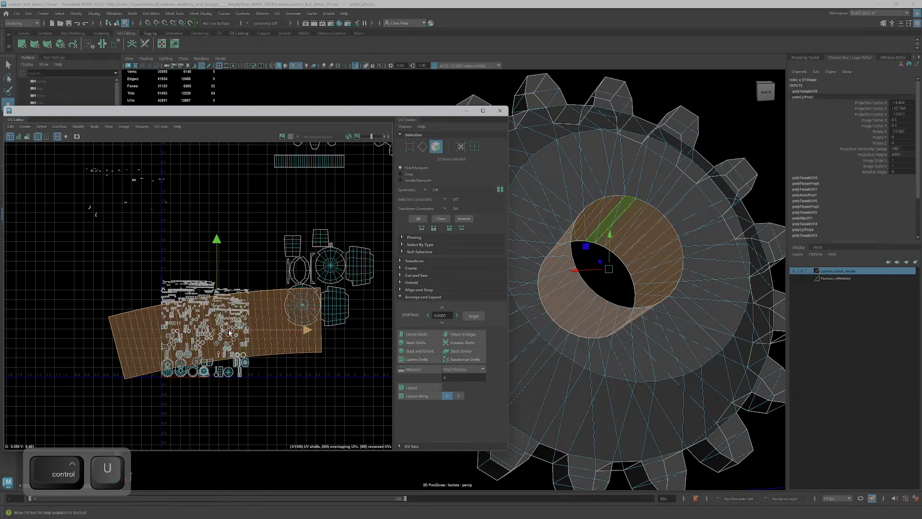
{"action": "key", "text": "w"}
{"action": "left_click_drag", "start_coordinate": [217, 330], "coordinate": [174, 194]}
{"action": "middle_click_drag", "start_coordinate": [210, 241], "coordinate": [243, 375], "text": "alt"}
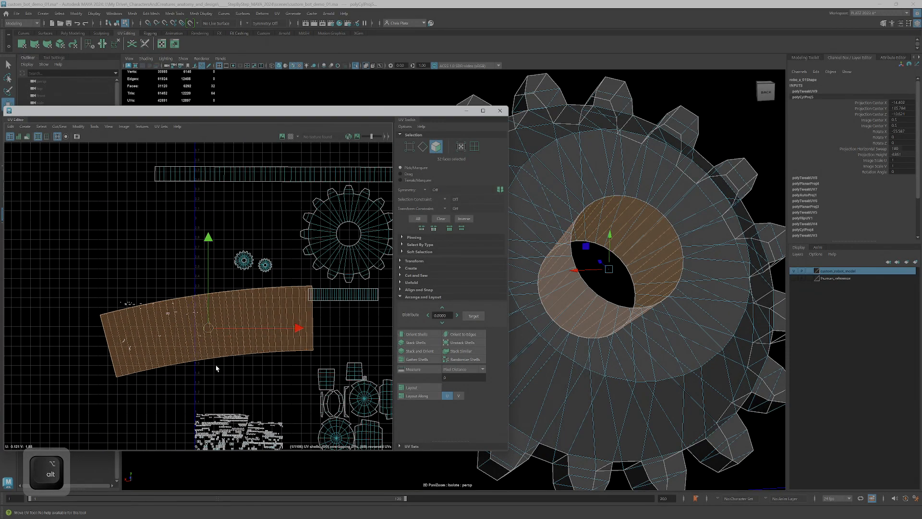
Scale down the centre hole's strip shell and place it just above the two small gear shells.
{"action": "key", "text": "r"}
{"action": "left_click_drag", "start_coordinate": [207, 331], "coordinate": [146, 366]}
{"action": "left_click_drag", "start_coordinate": [206, 332], "coordinate": [230, 235]}
{"action": "scroll", "coordinate": [244, 240], "scroll_direction": "up", "scroll_amount": 3}
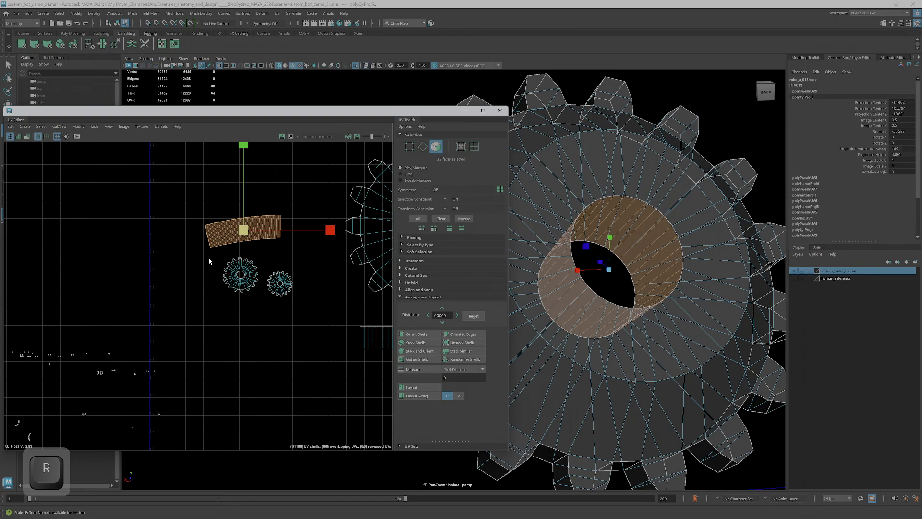
Select the gear's remaining scattered tooth shells and apply a cylindrical projection to their faces.
{"action": "key", "text": "ctrl"}
{"action": "middle_click_drag", "start_coordinate": [236, 329], "coordinate": [322, 274], "text": "alt"}
{"action": "left_click_drag", "start_coordinate": [288, 466], "coordinate": [286, 464]}
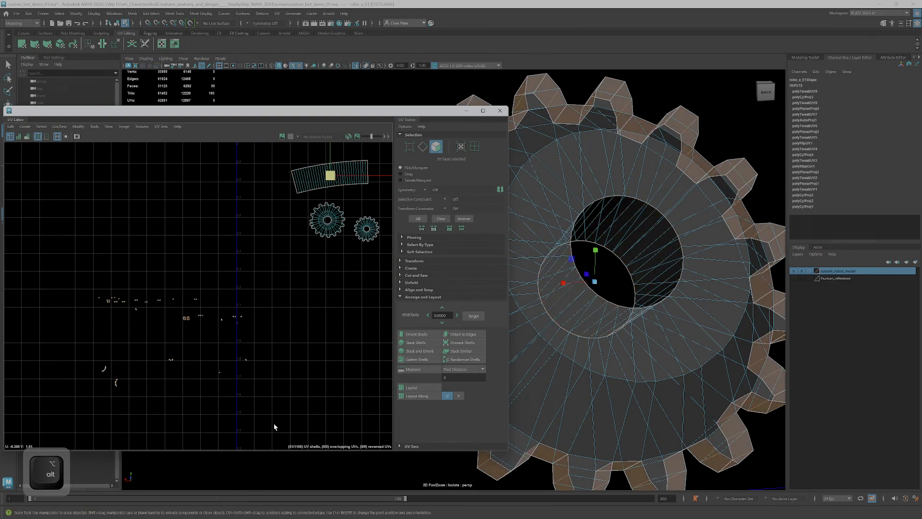
{"action": "left_click_drag", "start_coordinate": [691, 239], "coordinate": [657, 266], "text": "alt"}
{"action": "scroll", "coordinate": [227, 357], "scroll_direction": "down", "scroll_amount": 2}
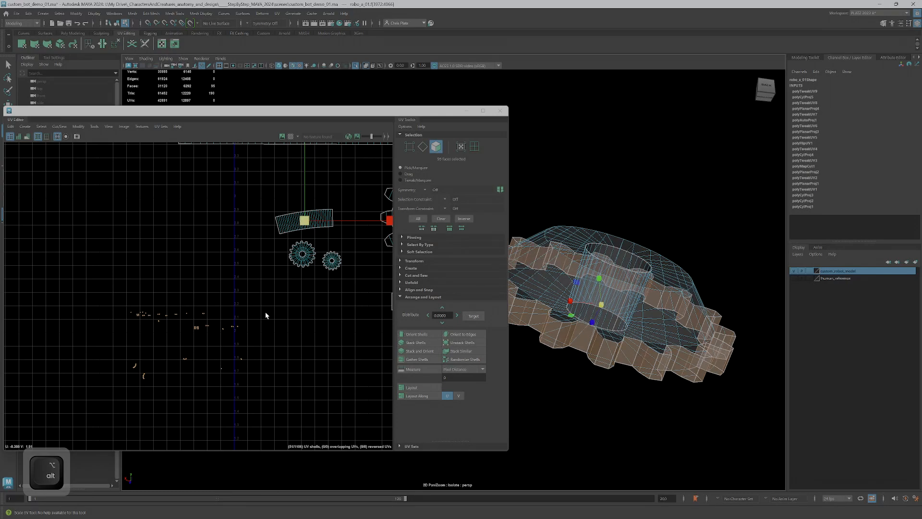
{"action": "scroll", "coordinate": [288, 259], "scroll_direction": "up", "scroll_amount": 6}
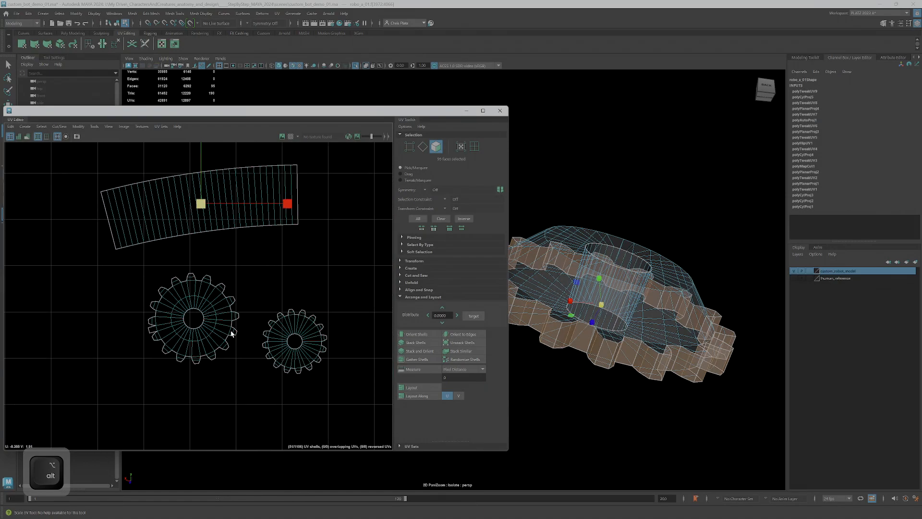
{"action": "scroll", "coordinate": [232, 331], "scroll_direction": "down", "scroll_amount": 8}
{"action": "scroll", "coordinate": [237, 308], "scroll_direction": "down", "scroll_amount": 4}
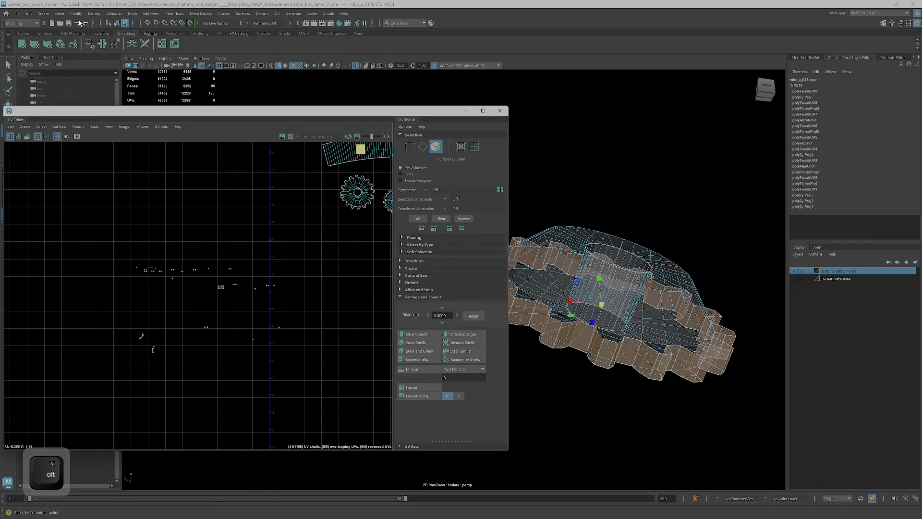
{"action": "left_click", "coordinate": [35, 46]}
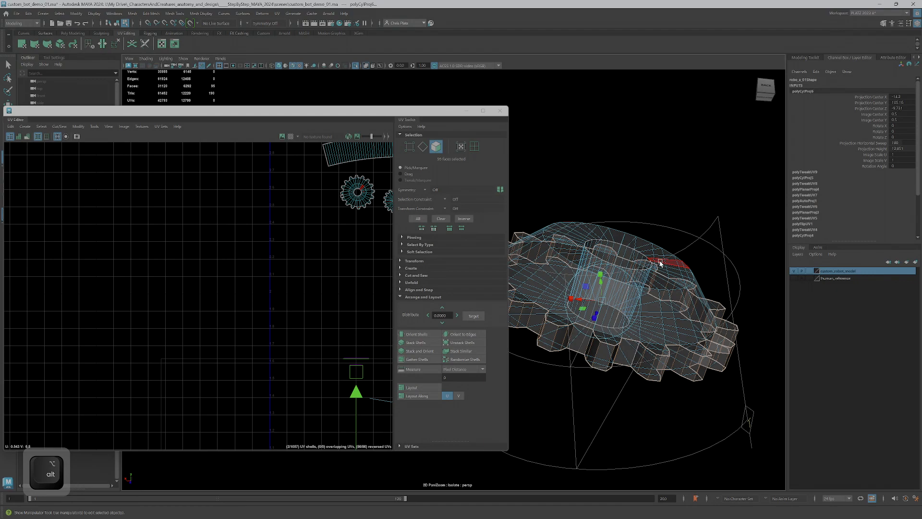
Rotate the cylindrical projection of the tooth faces to follow the tilted axis of the smaller gear.
{"action": "left_click_drag", "start_coordinate": [660, 263], "coordinate": [661, 339], "text": "alt"}
{"action": "left_click_drag", "start_coordinate": [673, 222], "coordinate": [707, 216], "text": "alt"}
{"action": "left_click_drag", "start_coordinate": [644, 273], "coordinate": [599, 267]}
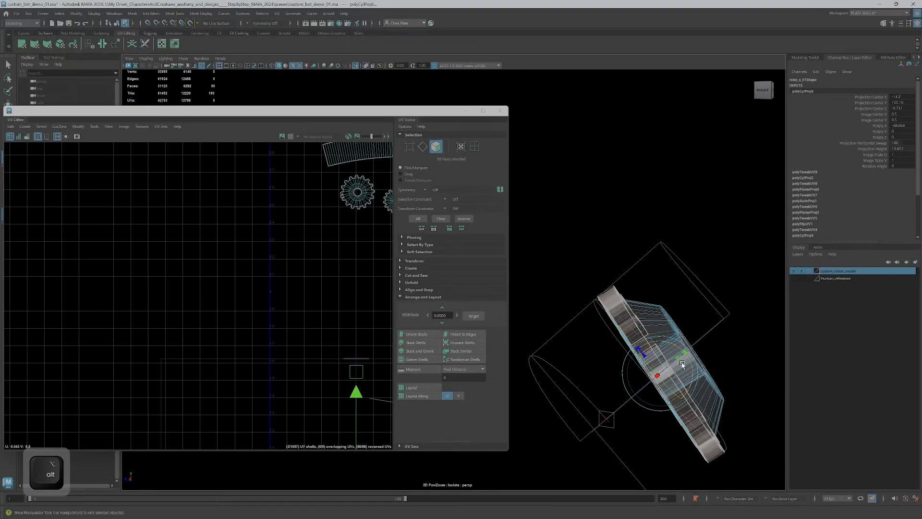
{"action": "left_click_drag", "start_coordinate": [662, 342], "coordinate": [667, 361]}
Move the projected tooth strip up out of the packed layout to just below the two small gear shells.
{"action": "middle_click_drag", "start_coordinate": [350, 317], "coordinate": [294, 289], "text": "alt"}
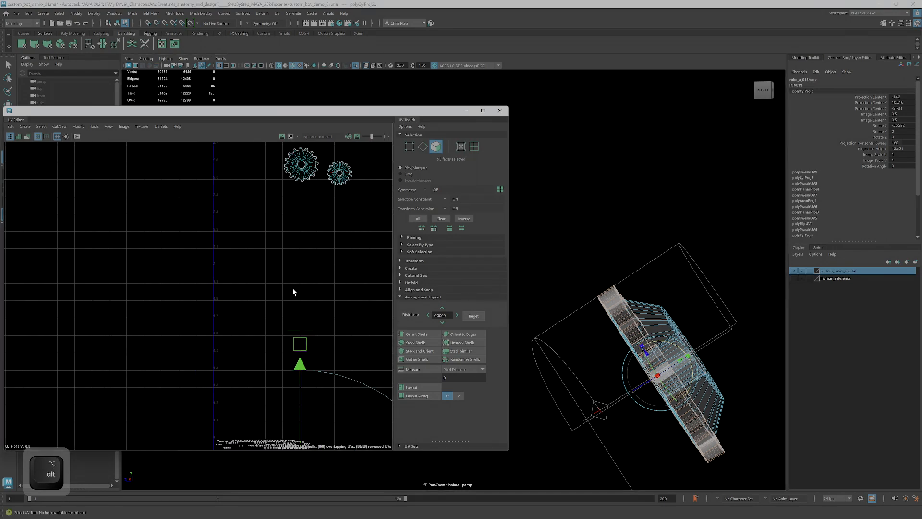
{"action": "key", "text": "f"}
{"action": "scroll", "coordinate": [180, 303], "scroll_direction": "down", "scroll_amount": 3}
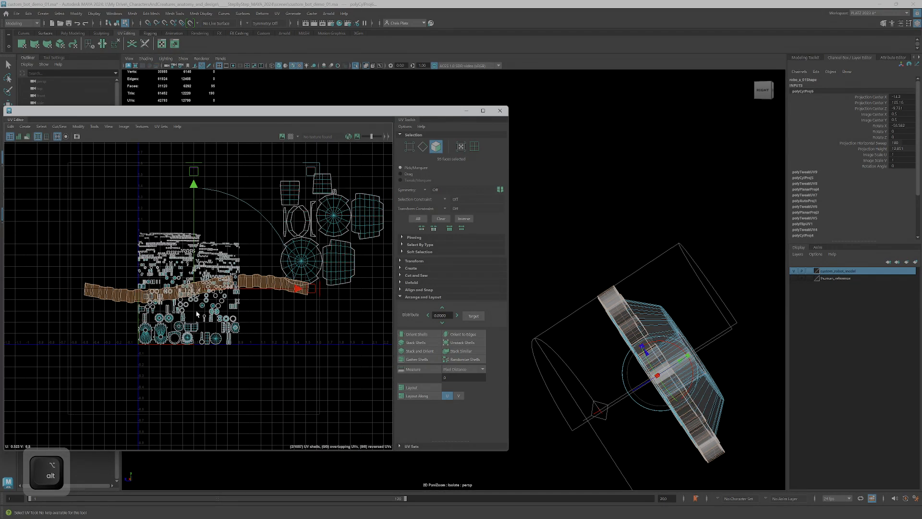
{"action": "middle_click_drag", "start_coordinate": [177, 306], "coordinate": [214, 206], "text": "alt"}
{"action": "key", "text": "w"}
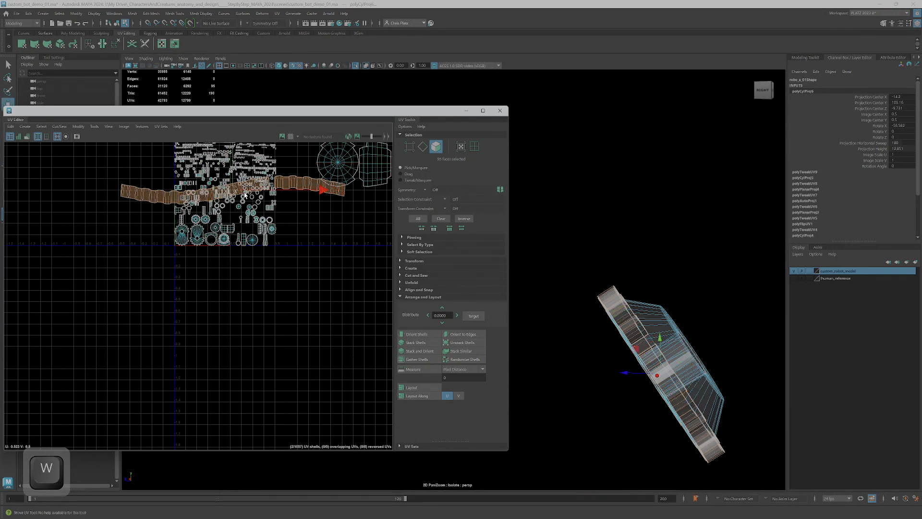
{"action": "left_click_drag", "start_coordinate": [231, 190], "coordinate": [231, 156]}
{"action": "middle_click_drag", "start_coordinate": [237, 235], "coordinate": [244, 382], "text": "alt"}
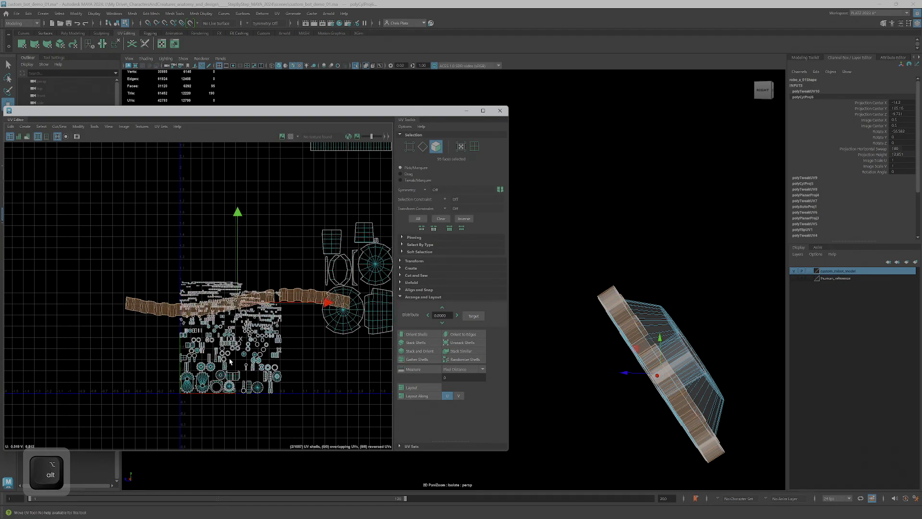
{"action": "left_click_drag", "start_coordinate": [247, 305], "coordinate": [264, 247]}
{"action": "middle_click_drag", "start_coordinate": [263, 247], "coordinate": [262, 330], "text": "alt"}
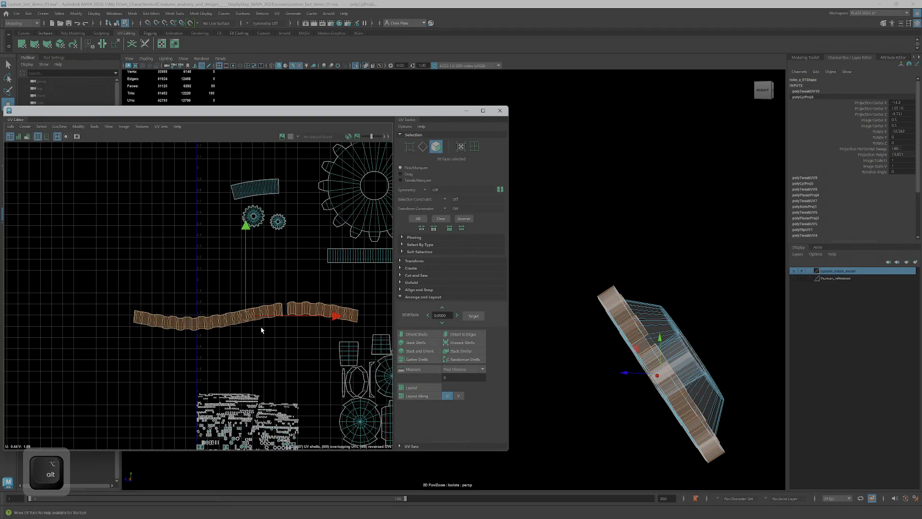
{"action": "left_click_drag", "start_coordinate": [242, 317], "coordinate": [202, 250]}
Cut the stray face off the tooth strip and move it clear of the strip, beside the small gear shell.
{"action": "scroll", "coordinate": [294, 239], "scroll_direction": "up", "scroll_amount": 7}
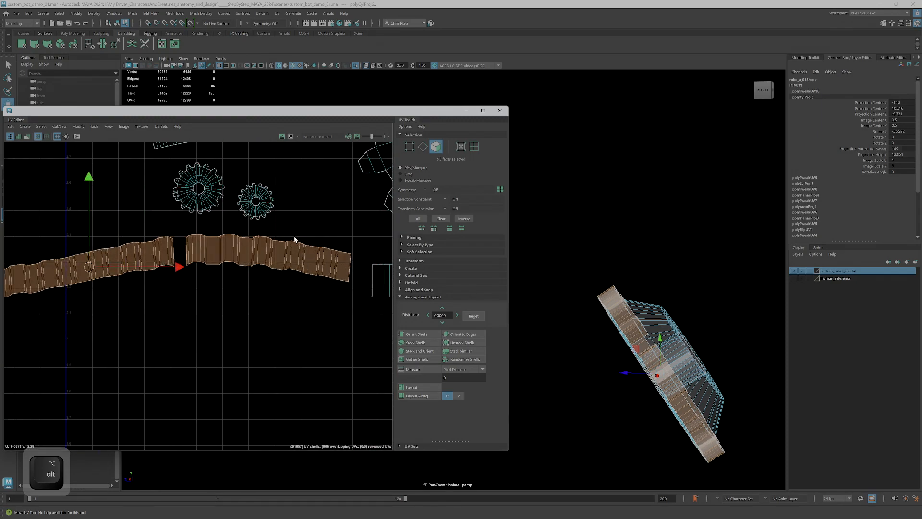
{"action": "scroll", "coordinate": [104, 262], "scroll_direction": "up", "scroll_amount": 1}
{"action": "right_click_drag", "start_coordinate": [103, 265], "coordinate": [112, 243]}
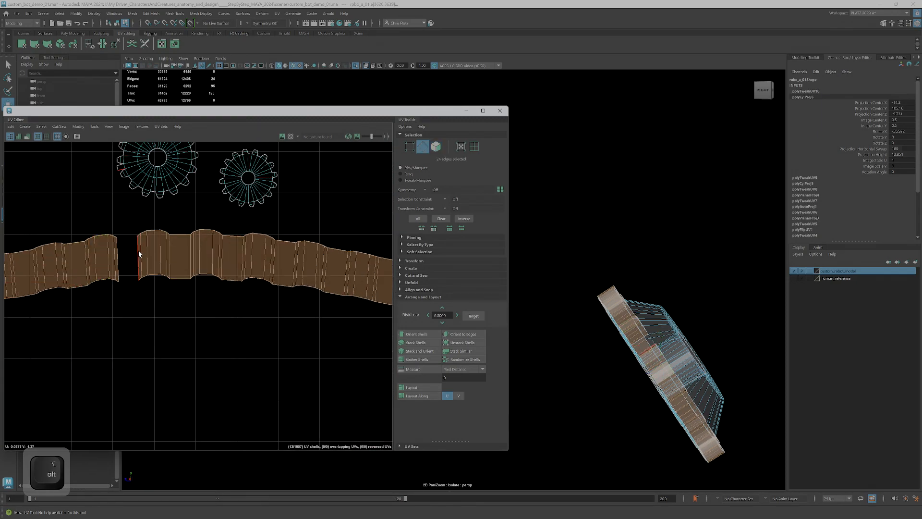
{"action": "left_click", "coordinate": [138, 253]}
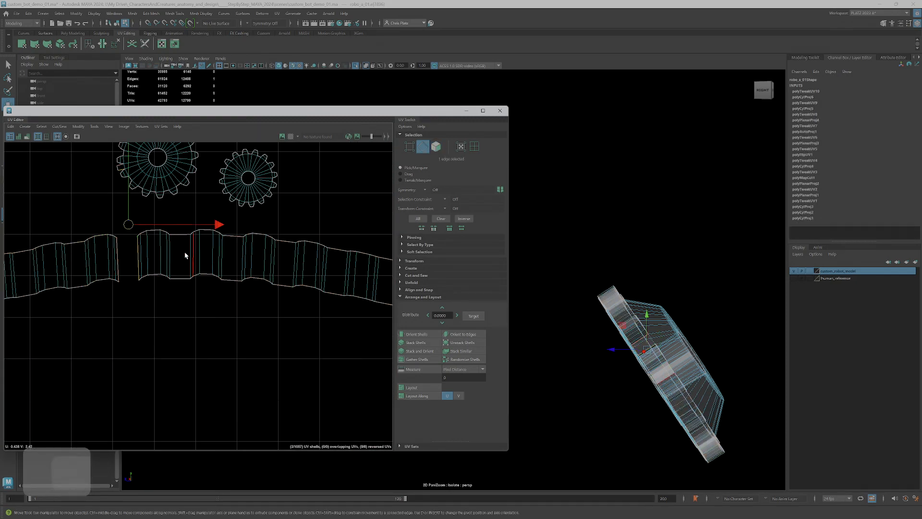
{"action": "middle_click_drag", "start_coordinate": [146, 293], "coordinate": [158, 302], "text": "alt"}
{"action": "right_click_drag", "start_coordinate": [158, 303], "coordinate": [170, 273], "text": "alt"}
{"action": "middle_click_drag", "start_coordinate": [171, 273], "coordinate": [252, 438], "text": "alt"}
{"action": "scroll", "coordinate": [234, 312], "scroll_direction": "up", "scroll_amount": 7}
{"action": "right_click_drag", "start_coordinate": [178, 288], "coordinate": [171, 316]}
{"action": "left_click", "coordinate": [188, 280]}
{"action": "key", "text": "w"}
{"action": "key", "text": "shift+x"}
{"action": "left_click", "coordinate": [174, 283]}
{"action": "left_click_drag", "start_coordinate": [172, 284], "coordinate": [133, 373]}
Select the facing end edges of the two tooth strip pieces and sew them together with the loose face.
{"action": "middle_click_drag", "start_coordinate": [274, 428], "coordinate": [299, 241], "text": "alt"}
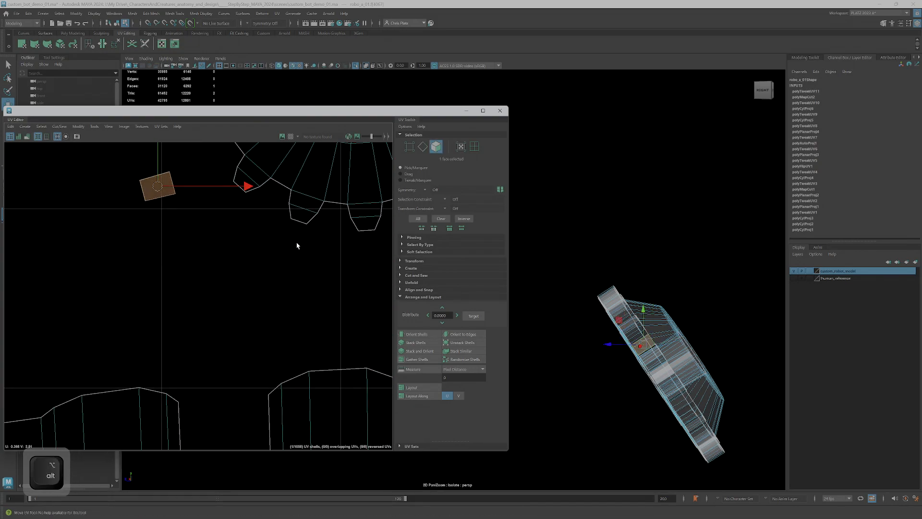
{"action": "right_click_drag", "start_coordinate": [299, 242], "coordinate": [260, 295], "text": "alt"}
{"action": "right_click_drag", "start_coordinate": [233, 380], "coordinate": [230, 332]}
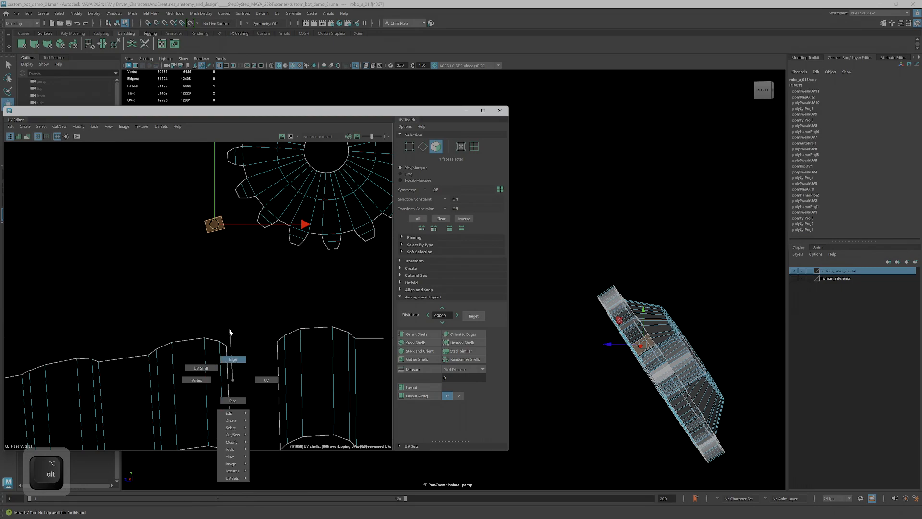
{"action": "right_click_drag", "start_coordinate": [228, 368], "coordinate": [228, 370]}
{"action": "left_click", "coordinate": [227, 377]}
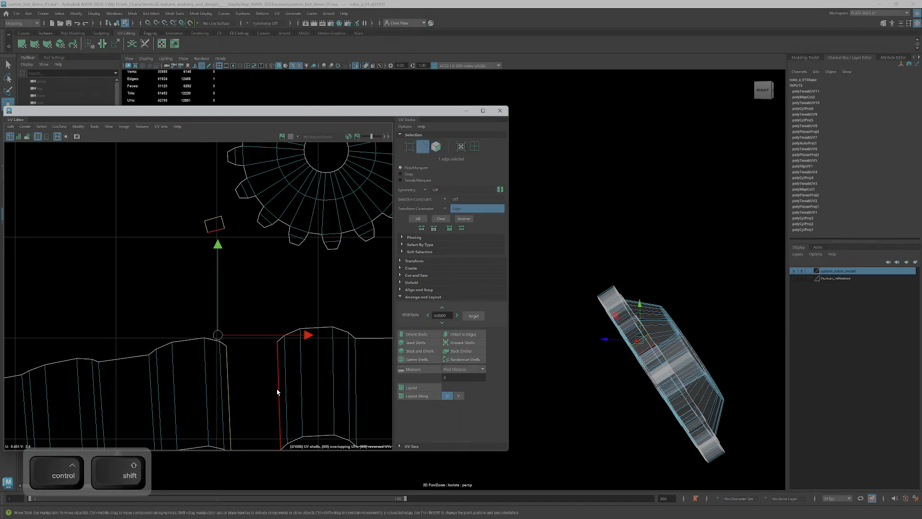
{"action": "left_click", "coordinate": [278, 391], "text": "ctrl+shift"}
{"action": "key", "text": "shift+s"}
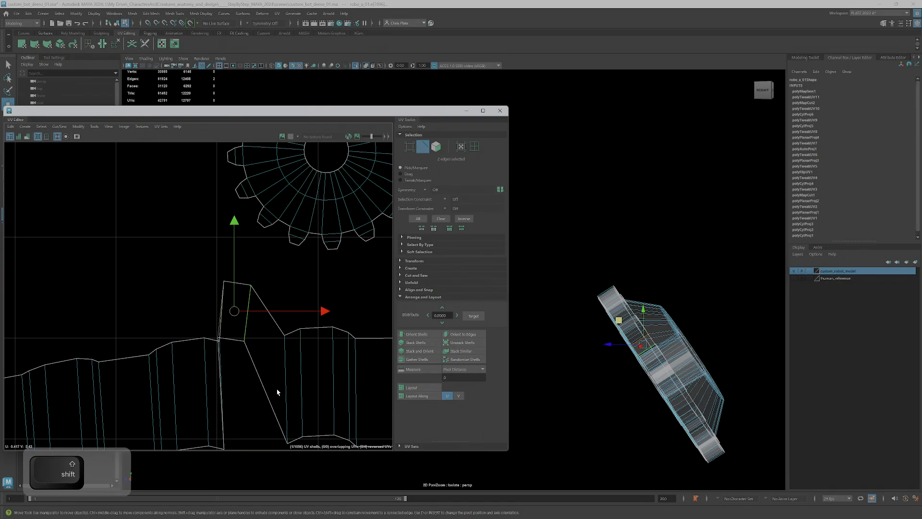
Select the whole joined tooth strip shell and unfold it.
{"action": "scroll", "coordinate": [265, 376], "scroll_direction": "down", "scroll_amount": 3}
{"action": "right_click_drag", "start_coordinate": [273, 373], "coordinate": [276, 393]}
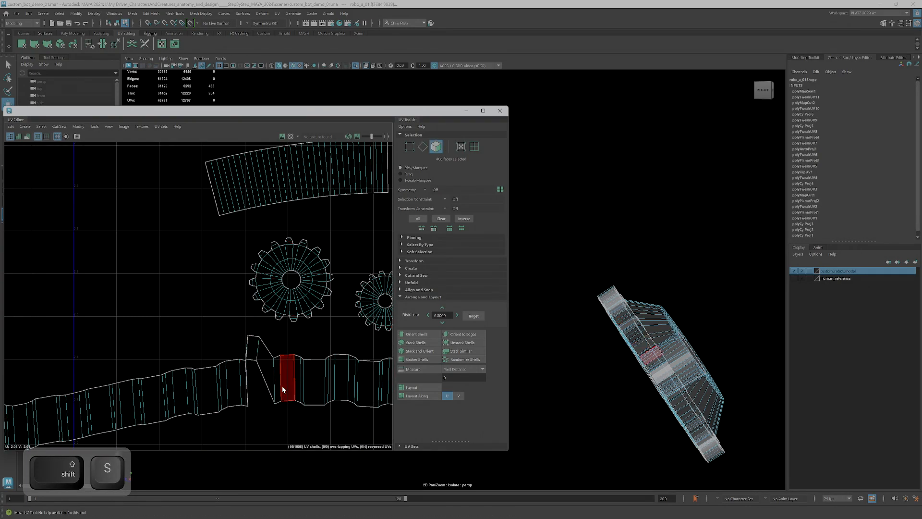
{"action": "double_click", "coordinate": [282, 387]}
{"action": "key", "text": "ctrl+u"}
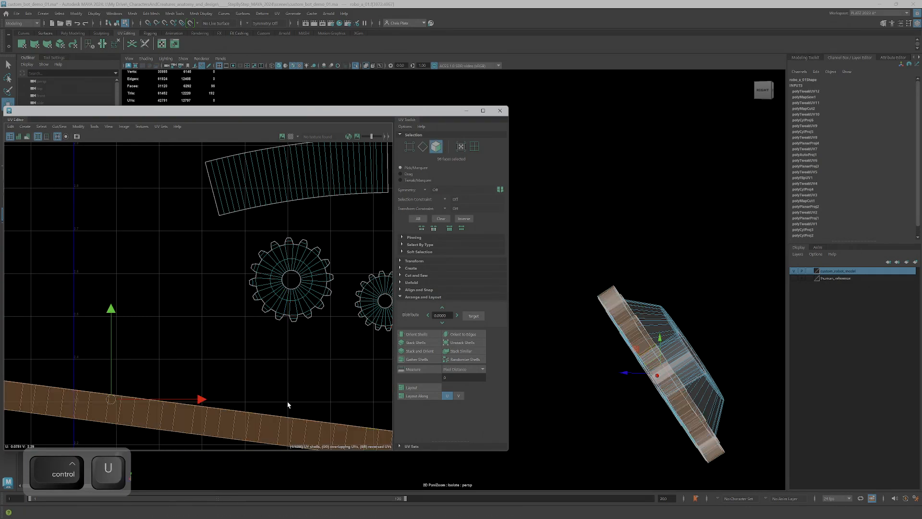
Rotate the unfolded tooth strip to horizontal and move it above the centre hole strip.
{"action": "scroll", "coordinate": [267, 384], "scroll_direction": "down", "scroll_amount": 5}
{"action": "middle_click_drag", "start_coordinate": [276, 398], "coordinate": [269, 332], "text": "alt"}
{"action": "scroll", "coordinate": [267, 378], "scroll_direction": "down", "scroll_amount": 2}
{"action": "middle_click_drag", "start_coordinate": [259, 379], "coordinate": [210, 415], "text": "alt"}
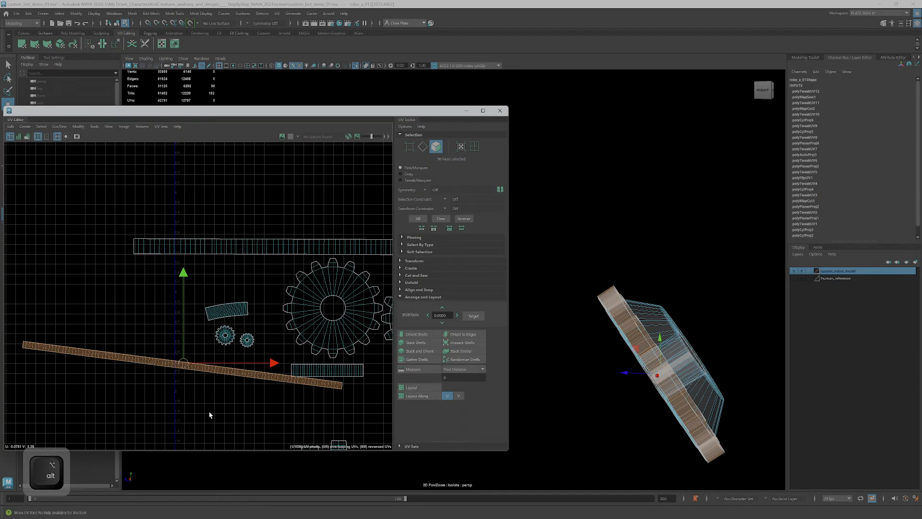
{"action": "key", "text": "e"}
{"action": "left_click_drag", "start_coordinate": [263, 340], "coordinate": [263, 330]}
{"action": "key", "text": "w"}
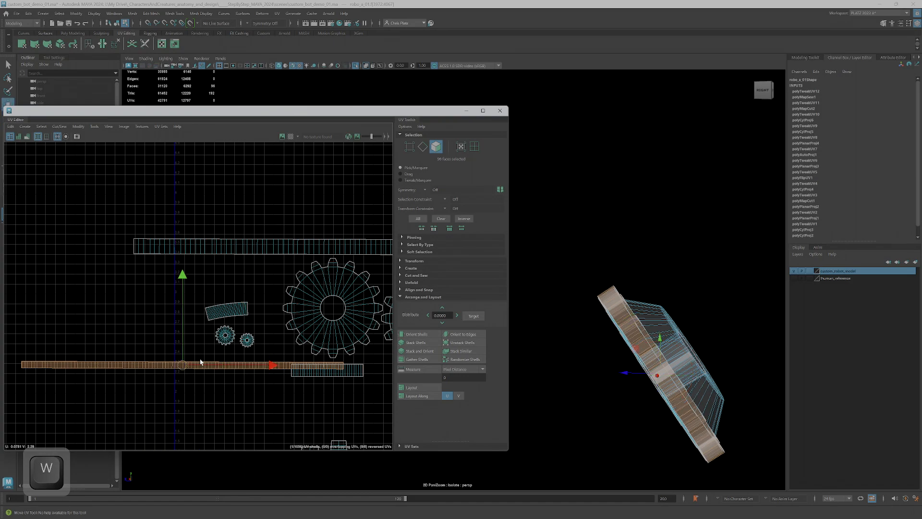
{"action": "left_click_drag", "start_coordinate": [183, 365], "coordinate": [122, 275]}
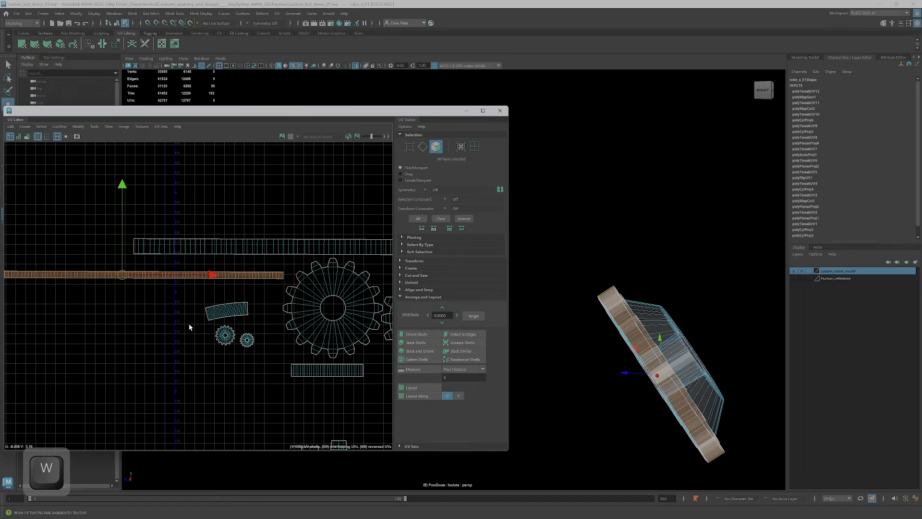
Move the centre hole's strip shell under the long tooth strip and scale it up.
{"action": "left_click", "coordinate": [214, 313]}
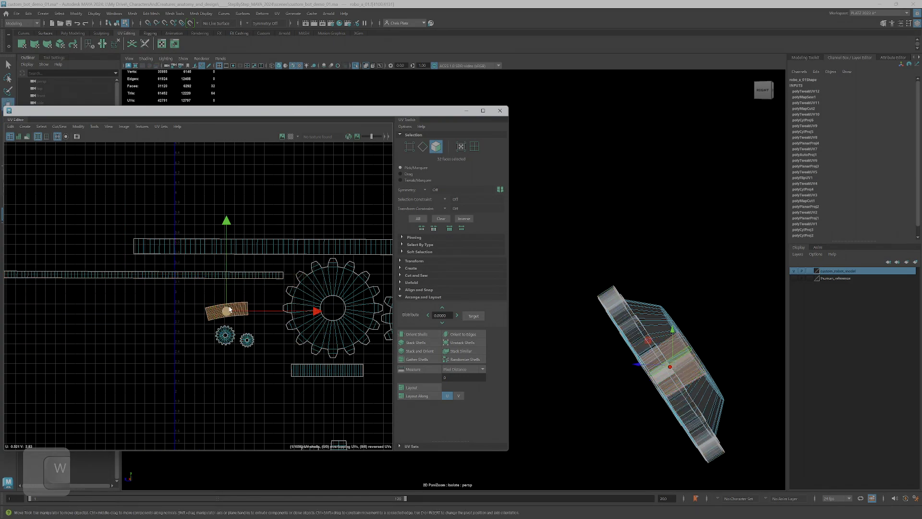
{"action": "key", "text": "w"}
{"action": "left_click_drag", "start_coordinate": [233, 314], "coordinate": [174, 303]}
{"action": "key", "text": "r"}
Scale up the two small gear side shells and place them around the centre hole strip.
{"action": "left_click", "coordinate": [226, 336]}
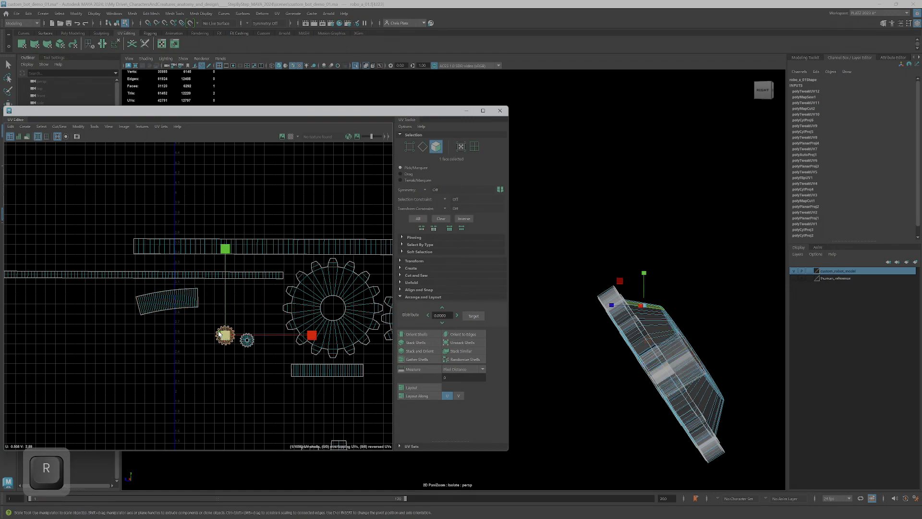
{"action": "left_click_drag", "start_coordinate": [228, 336], "coordinate": [134, 327]}
{"action": "key", "text": "w"}
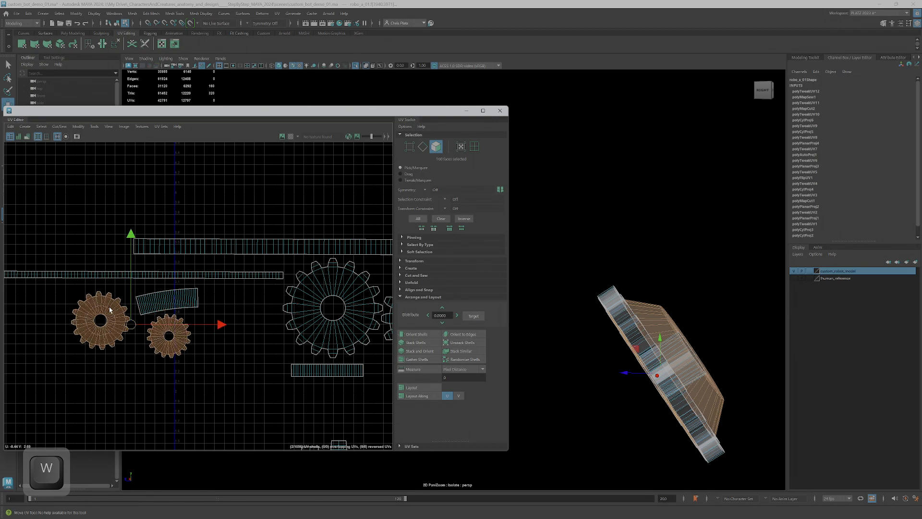
Add the centre hole and tooth strips to the selection and move all the smaller gear's shells above the larger gear's shells.
{"action": "right_click_drag", "start_coordinate": [187, 290], "coordinate": [154, 266], "text": "alt"}
{"action": "middle_click_drag", "start_coordinate": [154, 266], "coordinate": [199, 276], "text": "alt"}
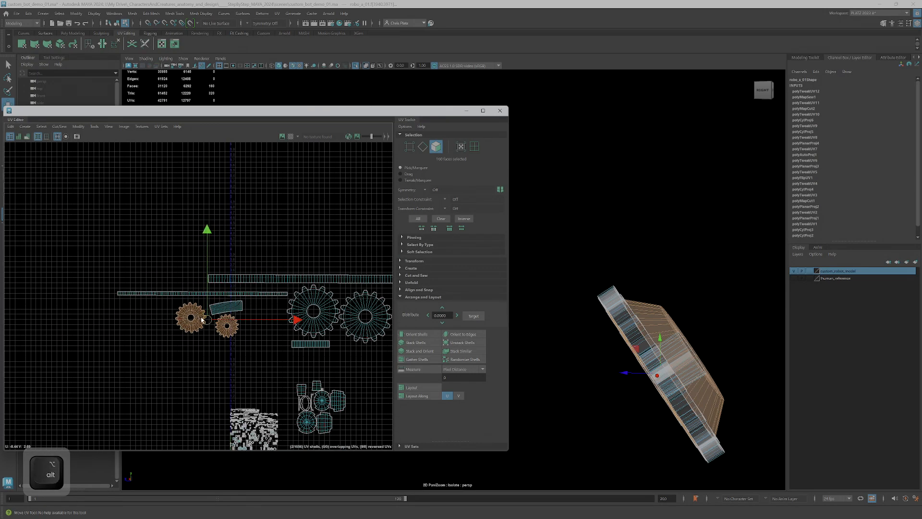
{"action": "double_click", "coordinate": [232, 309], "text": "ctrl+shift"}
{"action": "double_click", "coordinate": [235, 294], "text": "ctrl+shift"}
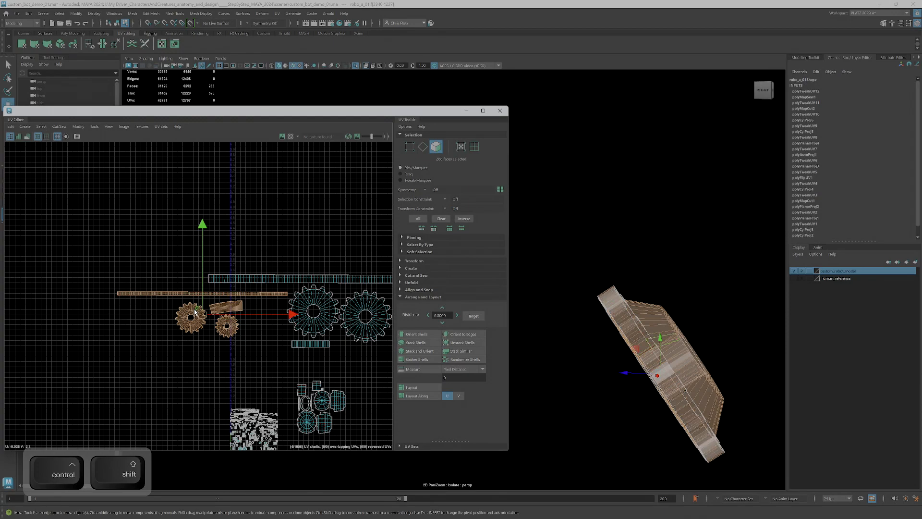
{"action": "left_click_drag", "start_coordinate": [204, 315], "coordinate": [308, 196]}
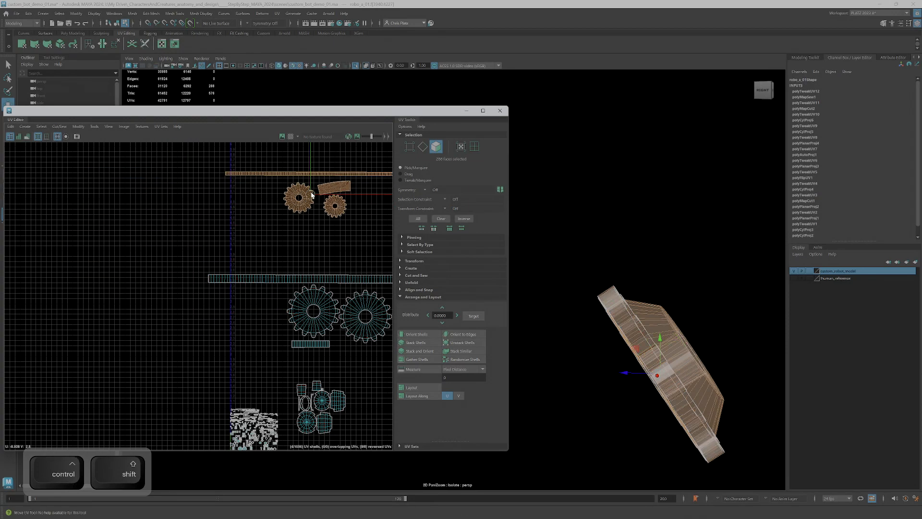
Show the whole robot again, turn off the X-ray display and move the UV editor clear of the model.
{"action": "scroll", "coordinate": [331, 315], "scroll_direction": "down", "scroll_amount": 2}
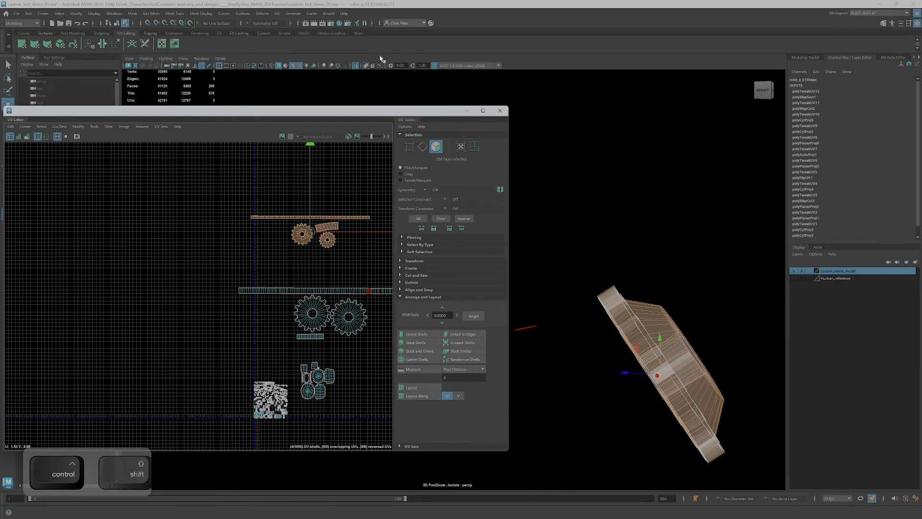
{"action": "left_click", "coordinate": [355, 65]}
{"action": "left_click_drag", "start_coordinate": [652, 321], "coordinate": [364, 77], "text": "alt"}
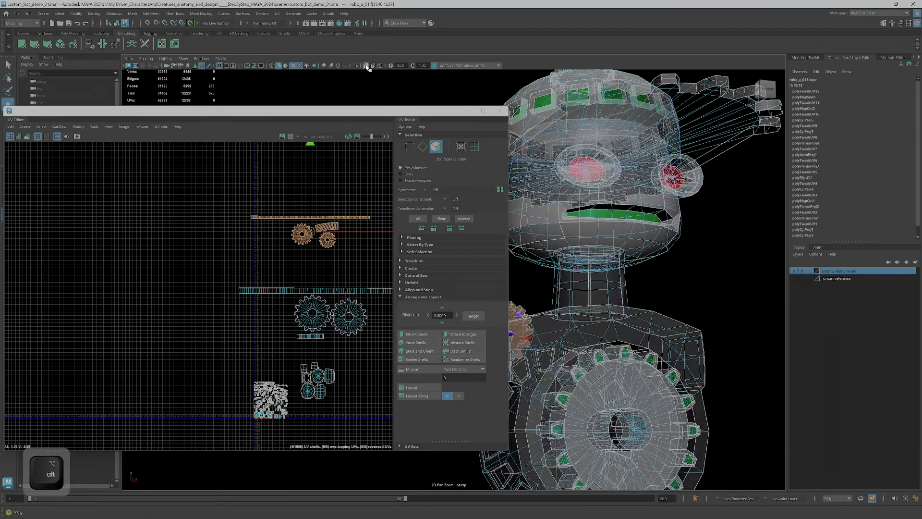
{"action": "left_click", "coordinate": [366, 66]}
{"action": "left_click_drag", "start_coordinate": [377, 110], "coordinate": [282, 74]}
{"action": "scroll", "coordinate": [587, 299], "scroll_direction": "down", "scroll_amount": 6}
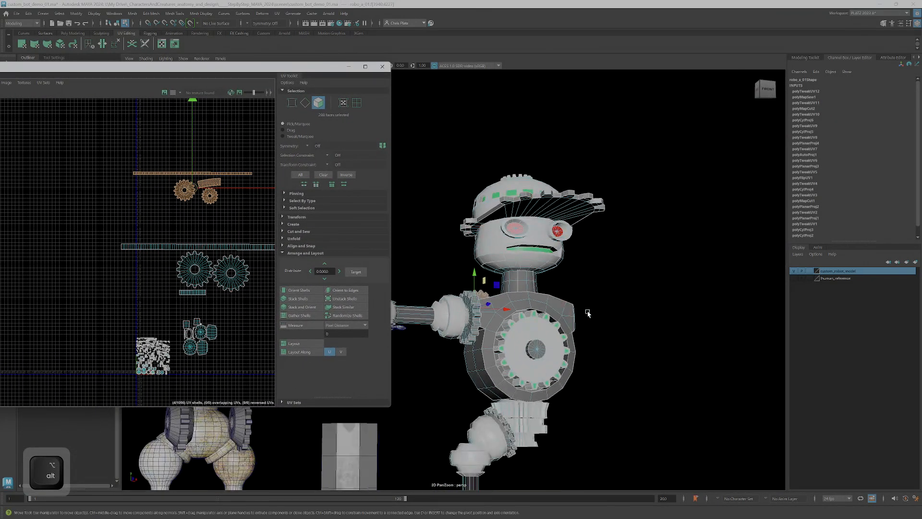
{"action": "left_click_drag", "start_coordinate": [587, 313], "coordinate": [607, 330], "text": "alt"}
Select the torso body's faces and move their UV shells out of the packed layout into empty space.
{"action": "double_click", "coordinate": [640, 323]}
{"action": "middle_click_drag", "start_coordinate": [187, 338], "coordinate": [113, 330], "text": "alt"}
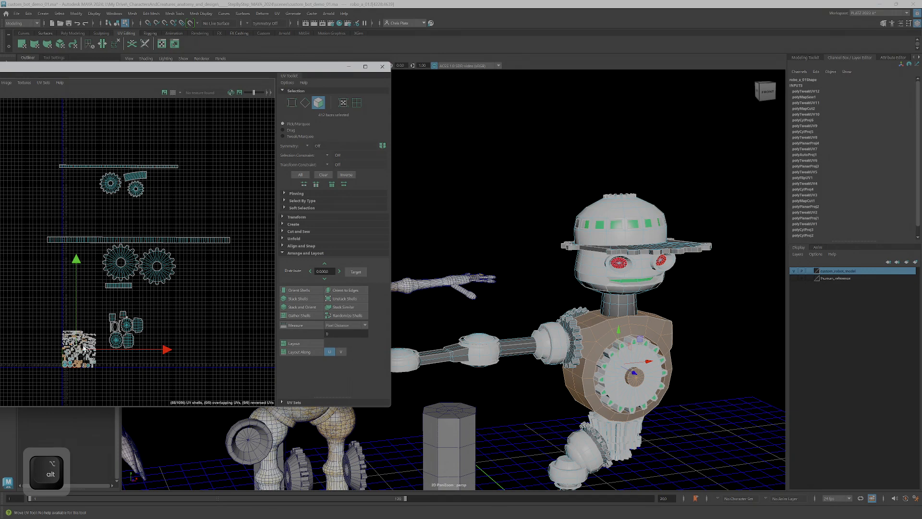
{"action": "key", "text": "w"}
{"action": "left_click_drag", "start_coordinate": [82, 349], "coordinate": [215, 294]}
{"action": "scroll", "coordinate": [215, 294], "scroll_direction": "up", "scroll_amount": 4}
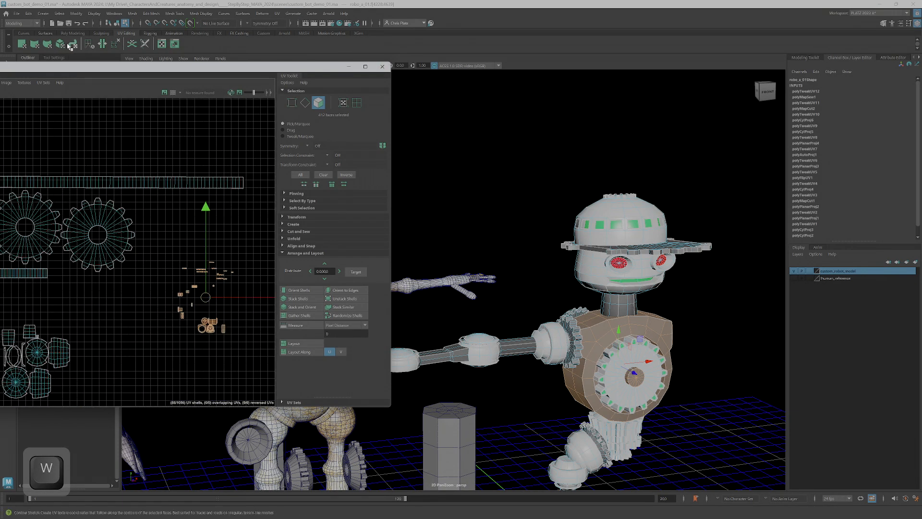
Apply an automatic projection to the torso faces and raise the projection by about 82 units to the torso.
{"action": "left_click", "coordinate": [43, 38]}
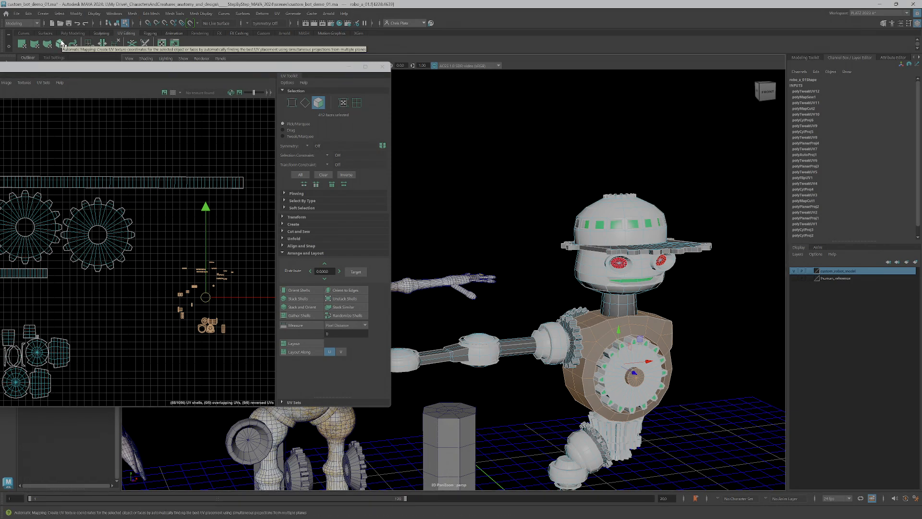
{"action": "left_click", "coordinate": [61, 44]}
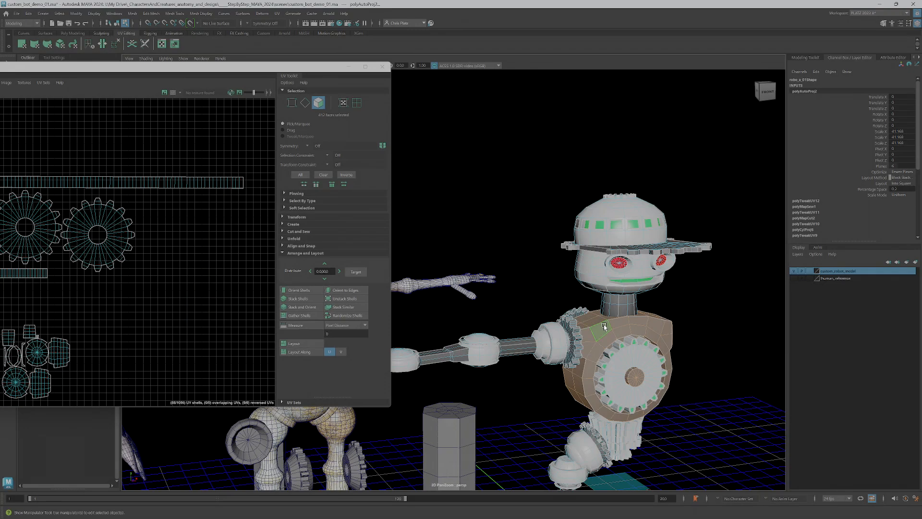
{"action": "scroll", "coordinate": [674, 396], "scroll_direction": "down", "scroll_amount": 2}
{"action": "key", "text": "f"}
{"action": "right_click_drag", "start_coordinate": [614, 368], "coordinate": [557, 339], "text": "alt"}
{"action": "middle_click_drag", "start_coordinate": [558, 339], "coordinate": [661, 297], "text": "alt"}
{"action": "left_click_drag", "start_coordinate": [661, 297], "coordinate": [523, 382], "text": "alt"}
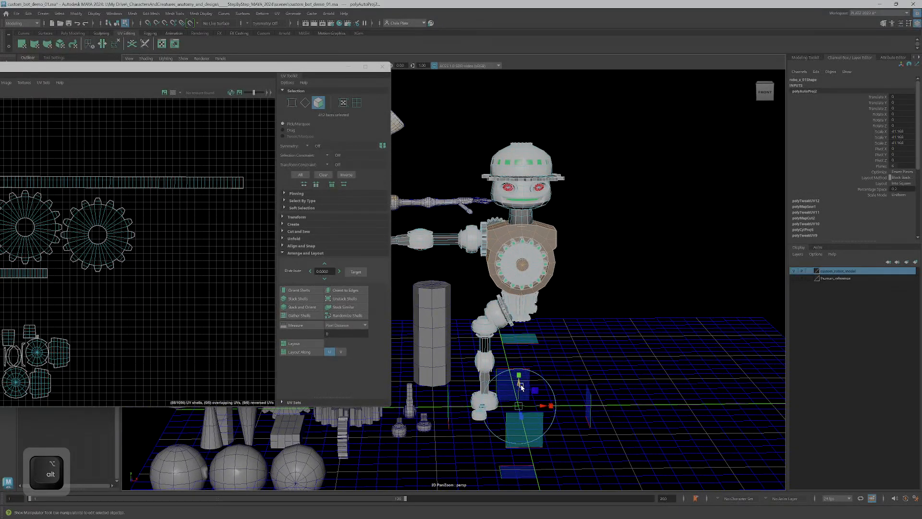
{"action": "left_click_drag", "start_coordinate": [518, 343], "coordinate": [461, 264], "text": "alt"}
Move the torso's newly projected shells out of the packed layout into empty space beside the other arranged shells.
{"action": "scroll", "coordinate": [189, 258], "scroll_direction": "down", "scroll_amount": 5}
{"action": "middle_click_drag", "start_coordinate": [139, 263], "coordinate": [198, 225], "text": "alt"}
{"action": "scroll", "coordinate": [170, 244], "scroll_direction": "up", "scroll_amount": 3}
{"action": "scroll", "coordinate": [170, 244], "scroll_direction": "up", "scroll_amount": 1}
{"action": "key", "text": "w"}
{"action": "left_click_drag", "start_coordinate": [104, 307], "coordinate": [229, 267]}
{"action": "middle_click_drag", "start_coordinate": [230, 267], "coordinate": [173, 299], "text": "alt"}
{"action": "left_click_drag", "start_coordinate": [174, 291], "coordinate": [263, 272]}
{"action": "middle_click_drag", "start_coordinate": [263, 272], "coordinate": [165, 272], "text": "alt"}
{"action": "right_click_drag", "start_coordinate": [151, 255], "coordinate": [149, 305], "text": "alt"}
{"action": "middle_click_drag", "start_coordinate": [149, 305], "coordinate": [202, 218], "text": "alt"}
Isolate the torso body in the viewport and examine its front recess, rim and central shaft.
{"action": "left_click_drag", "start_coordinate": [571, 260], "coordinate": [571, 240], "text": "alt"}
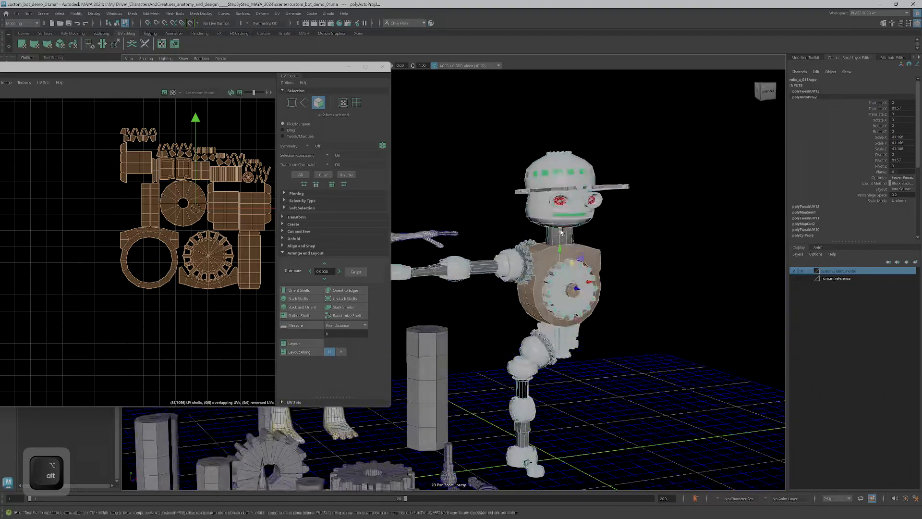
{"action": "left_click_drag", "start_coordinate": [318, 66], "coordinate": [312, 95]}
{"action": "left_click", "coordinate": [355, 66]}
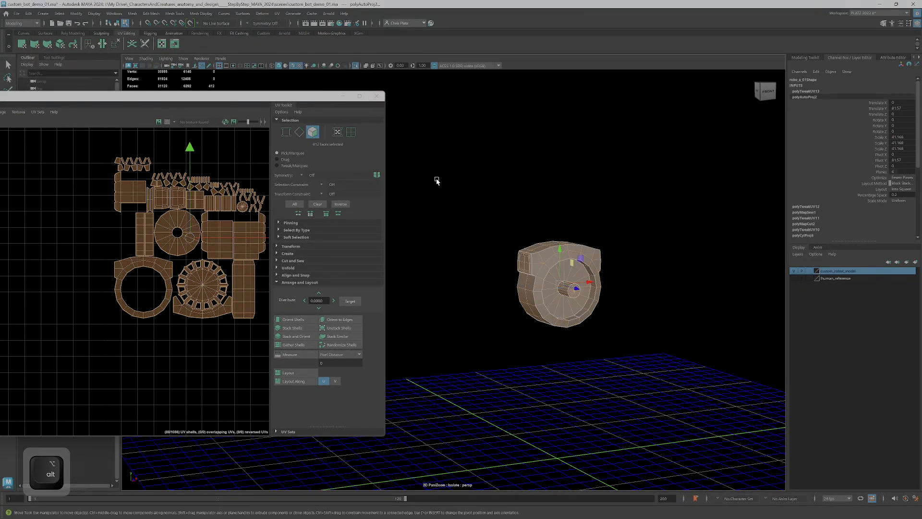
{"action": "right_click_drag", "start_coordinate": [523, 281], "coordinate": [560, 292], "text": "alt"}
{"action": "left_click_drag", "start_coordinate": [560, 293], "coordinate": [539, 267], "text": "alt"}
{"action": "right_click_drag", "start_coordinate": [539, 267], "coordinate": [610, 285], "text": "alt"}
{"action": "left_click_drag", "start_coordinate": [610, 285], "coordinate": [574, 265], "text": "alt"}
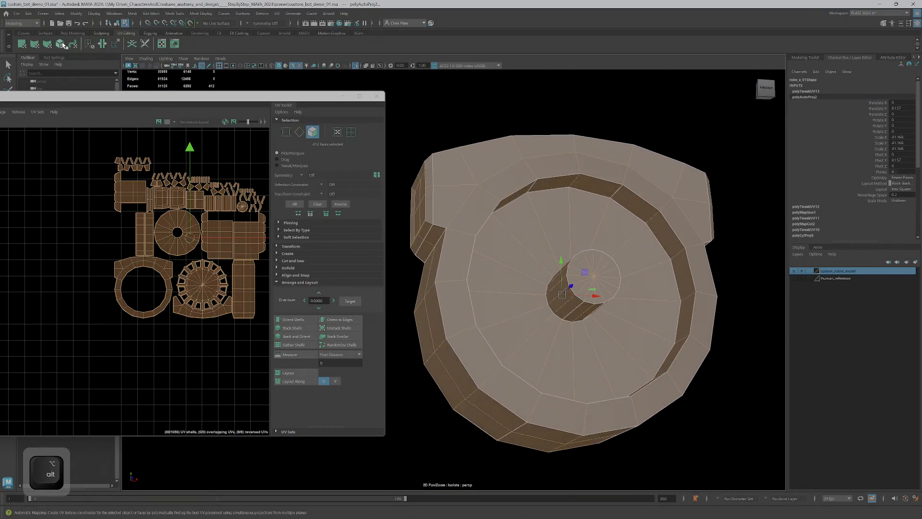
Apply a planar projection to the torso faces and select the edge loops around the shaft's ends, recess floor and front rim.
{"action": "left_click", "coordinate": [22, 44]}
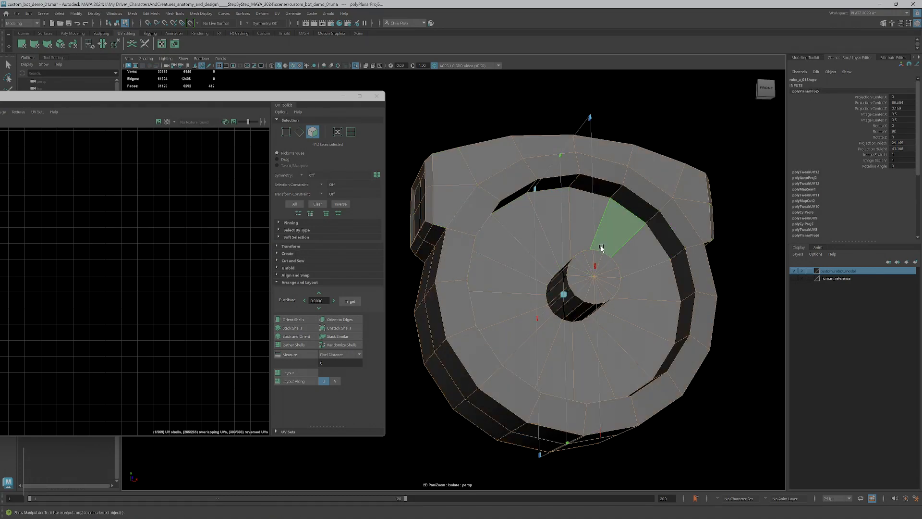
{"action": "right_click_drag", "start_coordinate": [568, 244], "coordinate": [595, 200]}
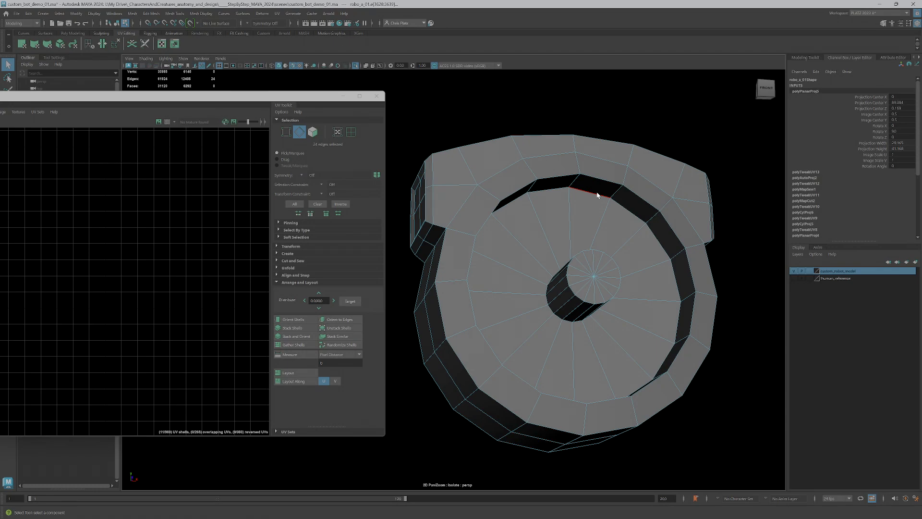
{"action": "left_click", "coordinate": [599, 241], "text": "ctrl+shift"}
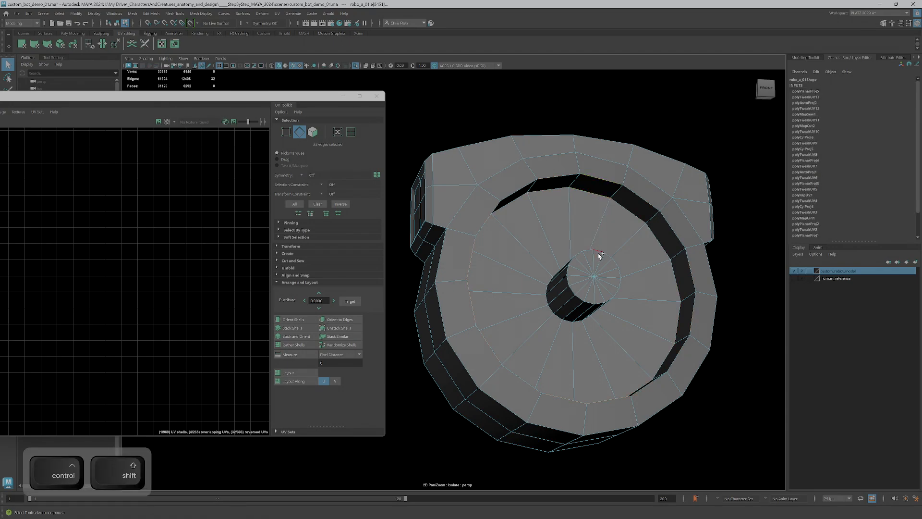
{"action": "left_click", "coordinate": [552, 309], "text": "ctrl+shift"}
{"action": "left_click", "coordinate": [642, 208], "text": "ctrl+shift"}
{"action": "left_click_drag", "start_coordinate": [643, 209], "coordinate": [639, 209], "text": "alt"}
{"action": "left_click", "coordinate": [505, 176], "text": "ctrl+shift"}
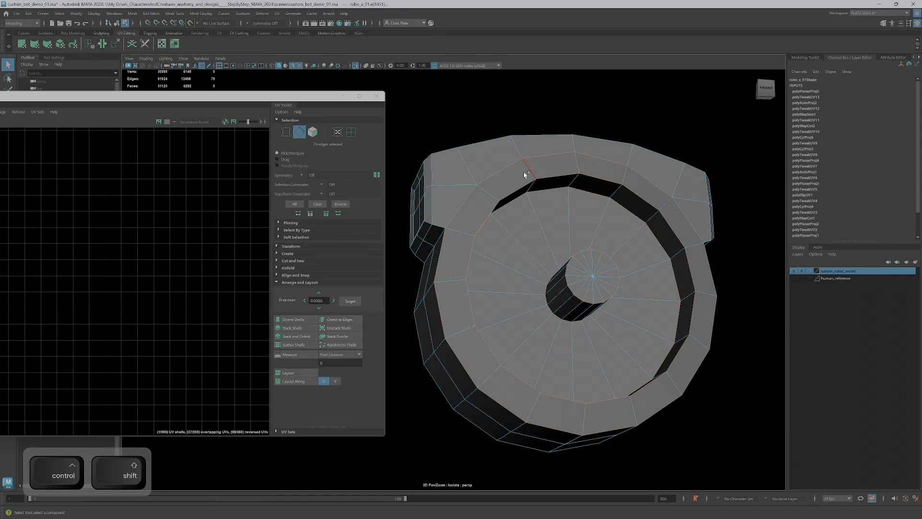
{"action": "left_click", "coordinate": [678, 212], "text": "ctrl+shift"}
Cut the torso's UVs along the selected shaft, recess and front rim edge loops.
{"action": "left_click_drag", "start_coordinate": [679, 263], "coordinate": [388, 74], "text": "alt"}
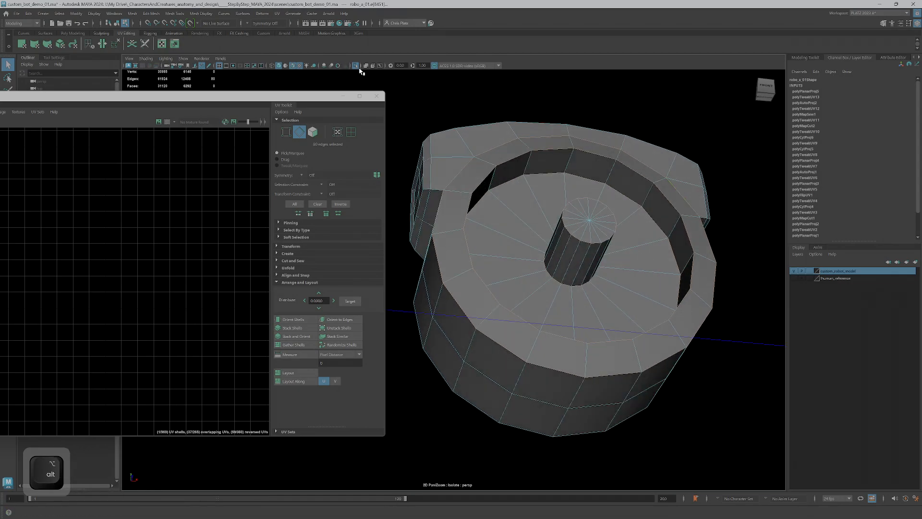
{"action": "left_click", "coordinate": [367, 66]}
{"action": "mouse_move", "coordinate": [557, 235]}
{"action": "left_mouse_down", "text": "alt"}
{"action": "mouse_move", "coordinate": [576, 244]}
{"action": "mouse_move", "coordinate": [586, 232]}
{"action": "mouse_move", "coordinate": [577, 217]}
{"action": "mouse_move", "coordinate": [546, 258]}
{"action": "mouse_move", "coordinate": [568, 255]}
{"action": "mouse_move", "coordinate": [580, 274]}
{"action": "mouse_move", "coordinate": [600, 208]}
{"action": "mouse_move", "coordinate": [596, 237]}
{"action": "mouse_move", "coordinate": [614, 241]}
{"action": "left_mouse_up", "text": "alt"}
{"action": "left_click", "coordinate": [365, 66]}
{"action": "right_click_drag", "start_coordinate": [193, 240], "coordinate": [85, 243], "text": "alt"}
{"action": "middle_click_drag", "start_coordinate": [84, 243], "coordinate": [202, 257], "text": "alt"}
{"action": "right_click_drag", "start_coordinate": [202, 260], "coordinate": [164, 230], "text": "alt"}
{"action": "middle_click_drag", "start_coordinate": [164, 230], "coordinate": [178, 254], "text": "alt"}
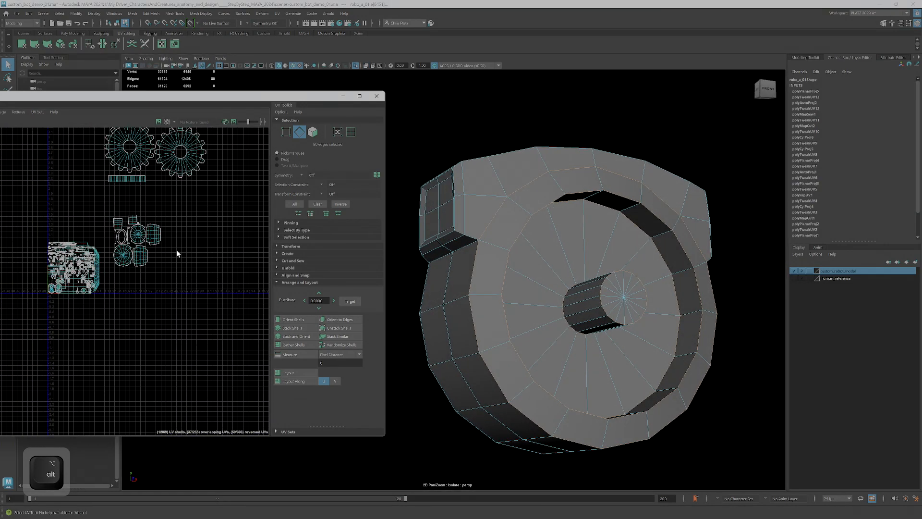
{"action": "middle_click_drag", "start_coordinate": [186, 285], "coordinate": [204, 279], "text": "alt"}
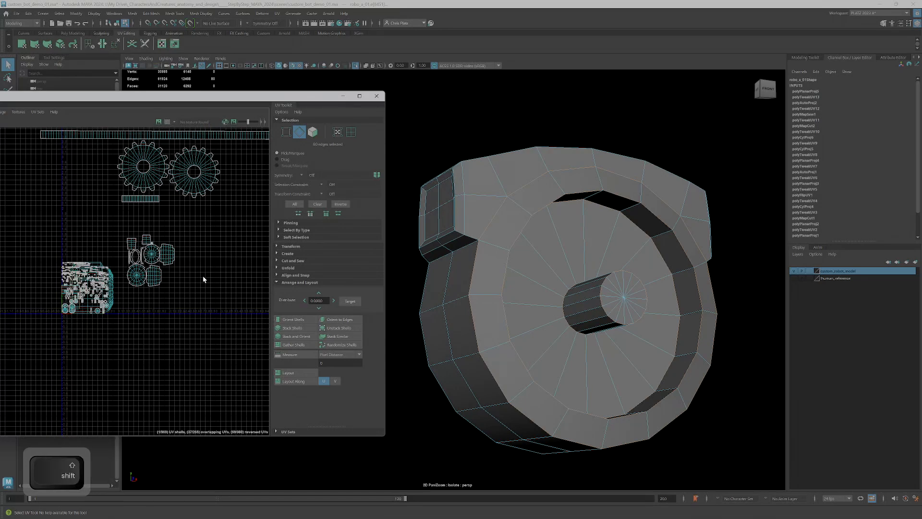
{"action": "key", "text": "shift+x"}
{"action": "key", "text": "shift+x"}
Reposition and resize the UV Editor window so it leaves the torso unobstructed in the viewport.
{"action": "left_click_drag", "start_coordinate": [95, 91], "coordinate": [232, 71]}
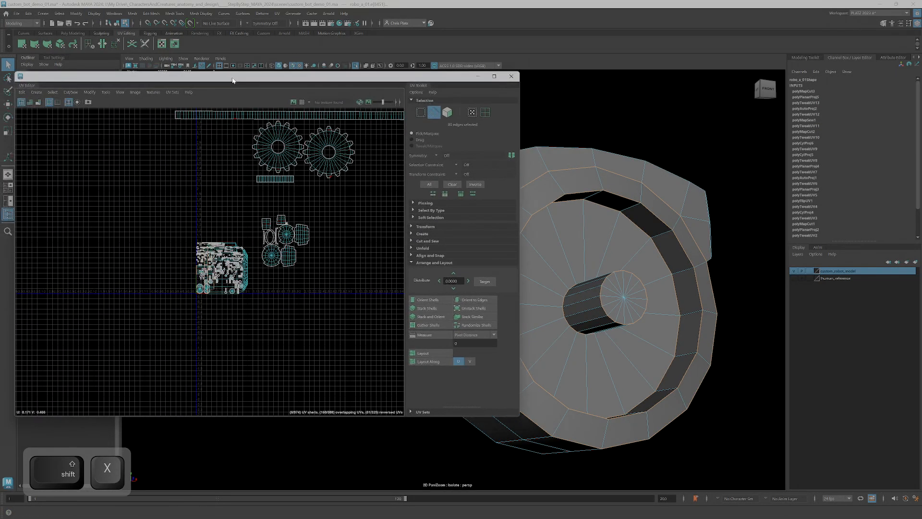
{"action": "left_click", "coordinate": [108, 93]}
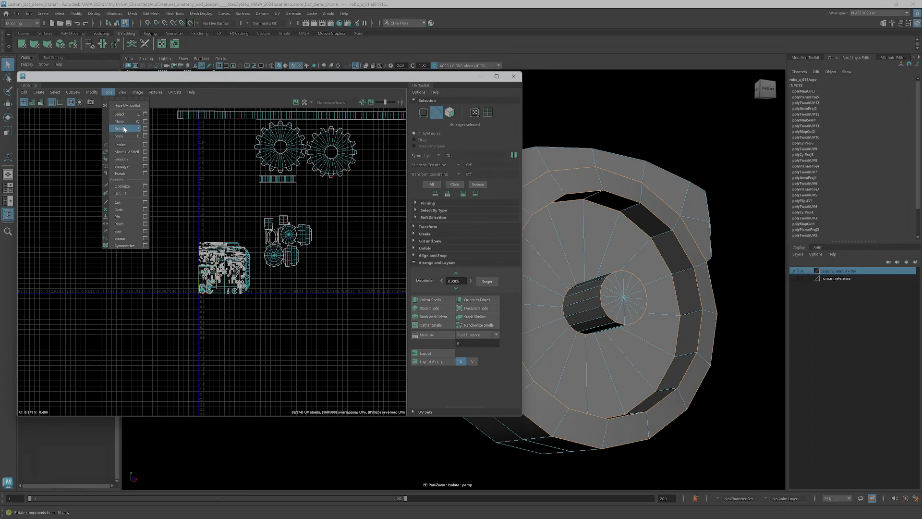
{"action": "mouse_move", "coordinate": [93, 93]}
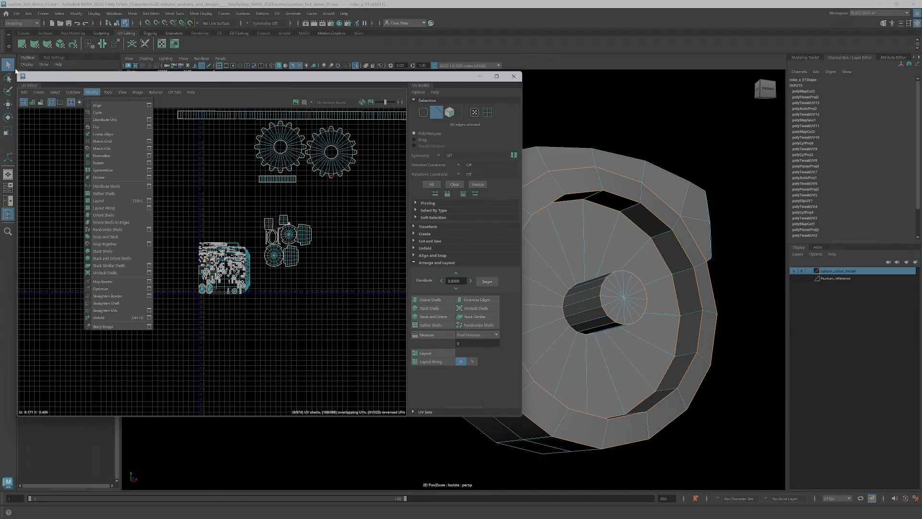
{"action": "left_click", "coordinate": [520, 414]}
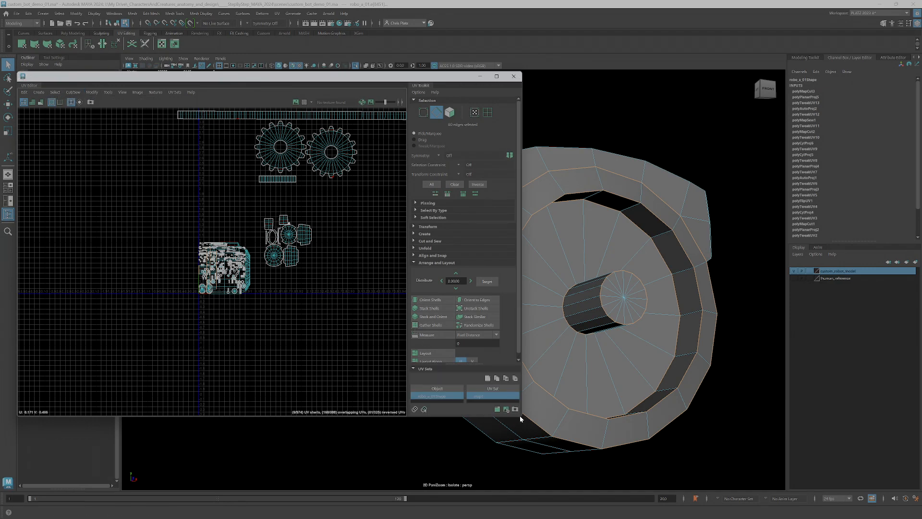
{"action": "left_click_drag", "start_coordinate": [521, 416], "coordinate": [405, 437]}
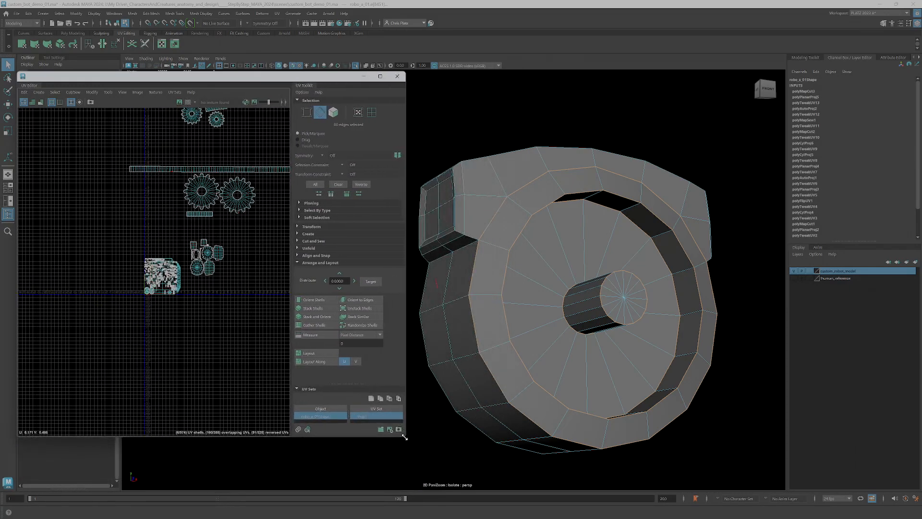
Select the edges beneath the torso's side blocks and dismiss the Norton notification.
{"action": "right_click_drag", "start_coordinate": [83, 284], "coordinate": [141, 283], "text": "alt"}
{"action": "right_click_drag", "start_coordinate": [533, 278], "coordinate": [517, 278], "text": "alt"}
{"action": "left_click_drag", "start_coordinate": [517, 279], "coordinate": [508, 228], "text": "alt"}
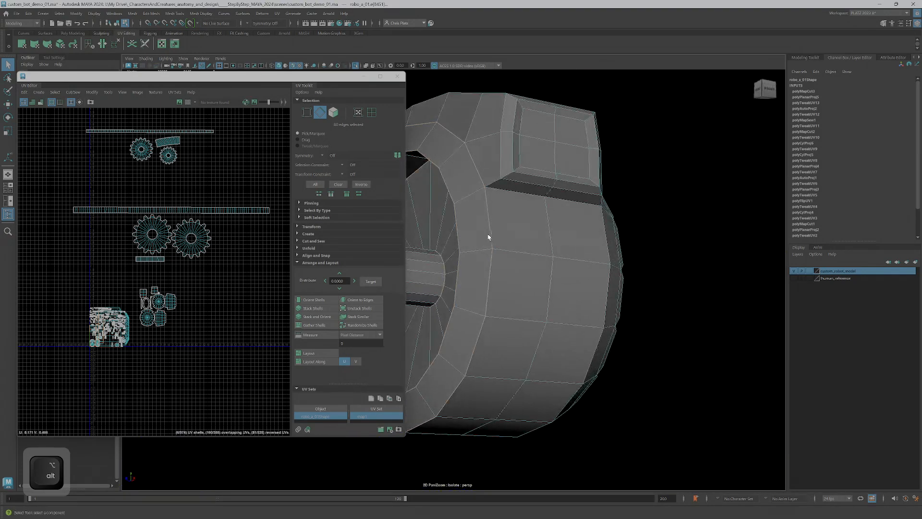
{"action": "left_click_drag", "start_coordinate": [488, 233], "coordinate": [690, 214], "text": "alt"}
{"action": "right_click", "coordinate": [590, 159]}
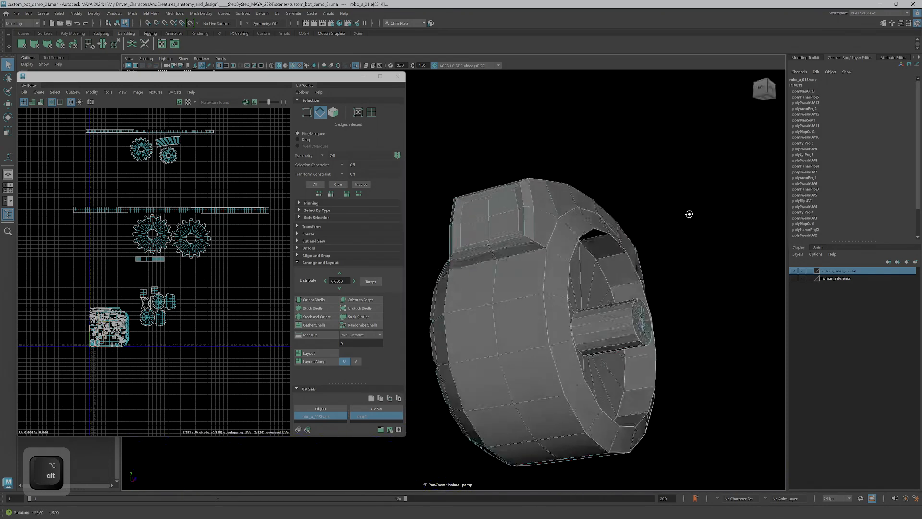
{"action": "left_click", "coordinate": [526, 254], "text": "ctrl+shift"}
{"action": "left_click_drag", "start_coordinate": [471, 261], "coordinate": [616, 297], "text": "alt"}
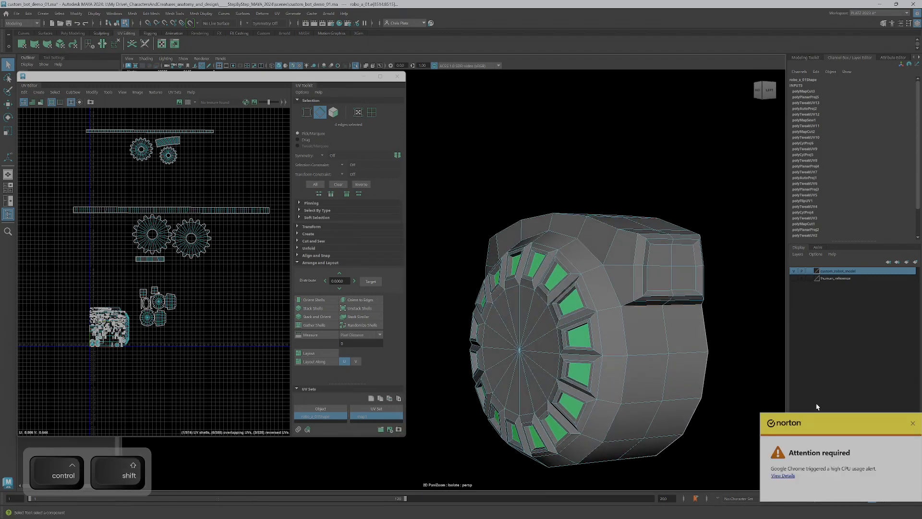
{"action": "left_click", "coordinate": [914, 424]}
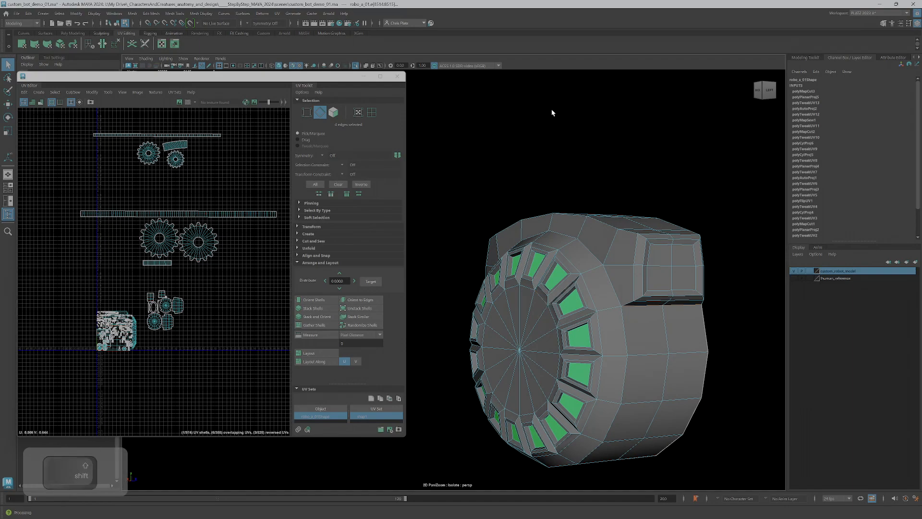
Select the torso's faces and move their UV shells out of the packed layout into empty space.
{"action": "key", "text": "shift+4"}
{"action": "middle_click_drag", "start_coordinate": [115, 291], "coordinate": [93, 271], "text": "alt"}
{"action": "right_click_drag", "start_coordinate": [551, 315], "coordinate": [514, 326], "text": "alt"}
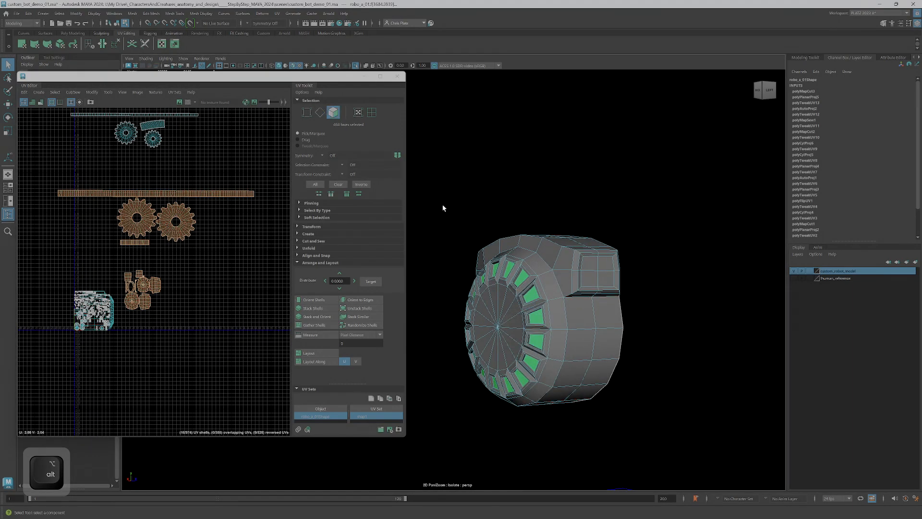
{"action": "left_click_drag", "start_coordinate": [510, 361], "coordinate": [665, 470]}
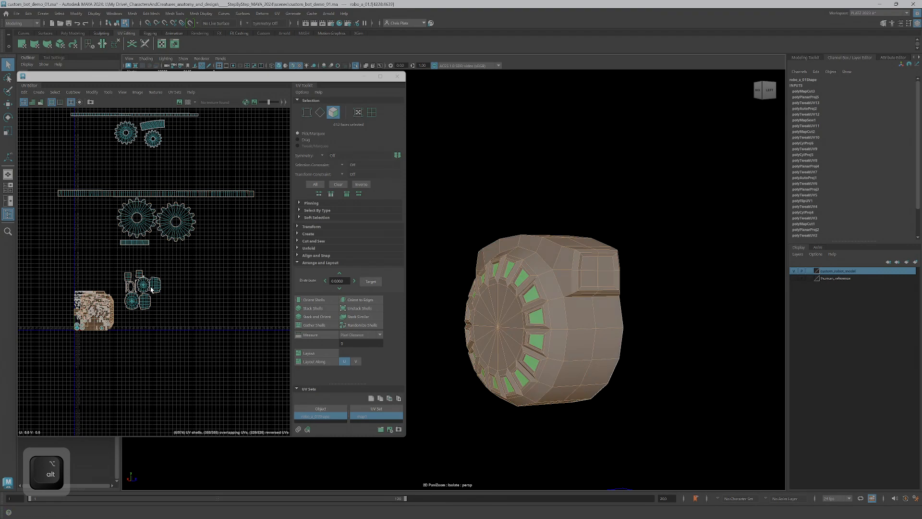
{"action": "key", "text": "w"}
{"action": "left_click_drag", "start_coordinate": [95, 313], "coordinate": [239, 306]}
{"action": "middle_click_drag", "start_coordinate": [230, 325], "coordinate": [159, 303], "text": "alt"}
{"action": "right_click_drag", "start_coordinate": [160, 304], "coordinate": [204, 282], "text": "alt"}
{"action": "scroll", "coordinate": [204, 284], "scroll_direction": "up", "scroll_amount": 3}
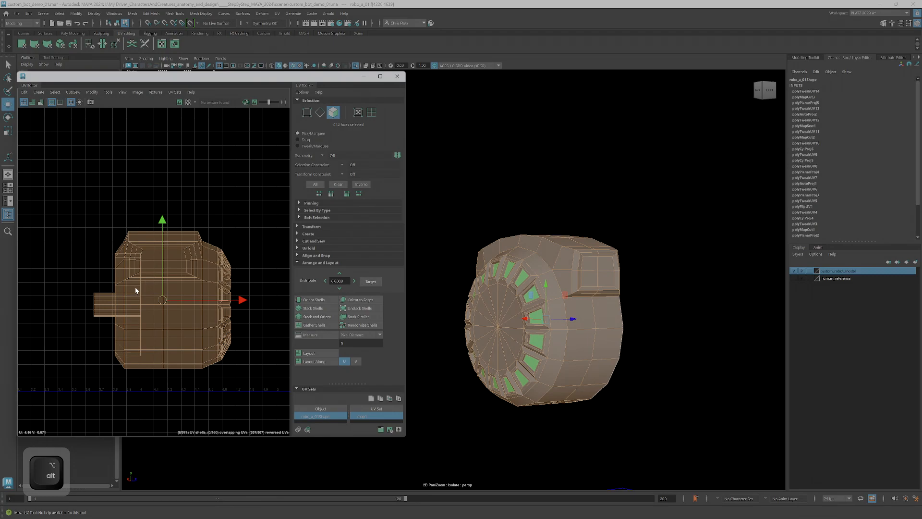
Select the edge loop surrounding the torso's rear vented face and cut the UVs along it.
{"action": "middle_click_drag", "start_coordinate": [162, 303], "coordinate": [170, 284], "text": "alt"}
{"action": "left_click_drag", "start_coordinate": [579, 303], "coordinate": [562, 304], "text": "alt"}
{"action": "right_click_drag", "start_coordinate": [562, 304], "coordinate": [587, 296], "text": "alt"}
{"action": "middle_click_drag", "start_coordinate": [587, 296], "coordinate": [595, 248], "text": "alt"}
{"action": "right_click_drag", "start_coordinate": [639, 264], "coordinate": [639, 247]}
{"action": "key", "text": "q"}
{"action": "left_click", "coordinate": [642, 261]}
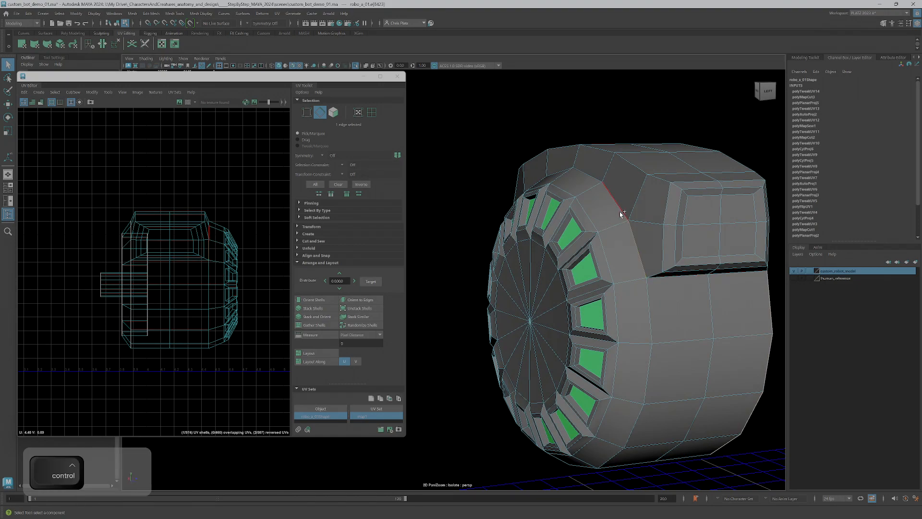
{"action": "double_click", "coordinate": [625, 216], "text": "shift"}
{"action": "left_click_drag", "start_coordinate": [621, 223], "coordinate": [582, 304], "text": "alt"}
{"action": "middle_click_drag", "start_coordinate": [582, 303], "coordinate": [742, 283], "text": "alt"}
{"action": "middle_click_drag", "start_coordinate": [544, 279], "coordinate": [612, 231], "text": "alt"}
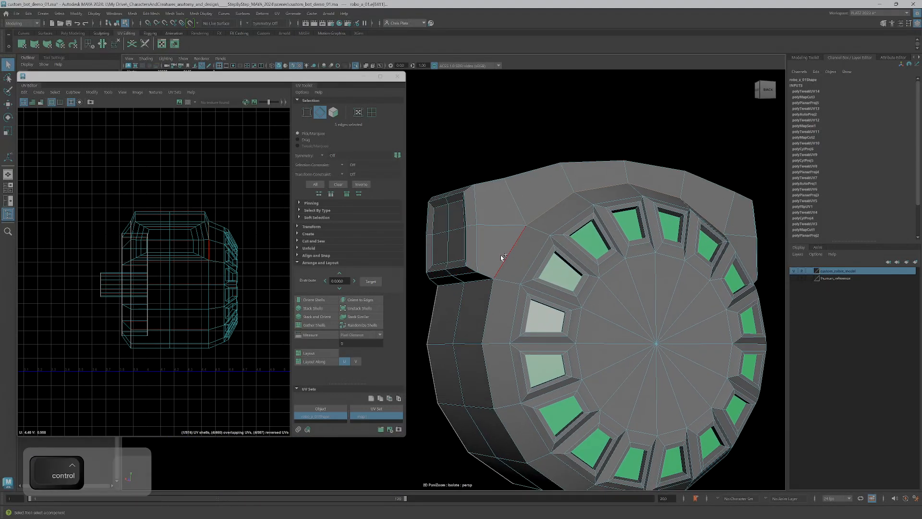
{"action": "left_click_drag", "start_coordinate": [510, 345], "coordinate": [500, 299], "text": "alt"}
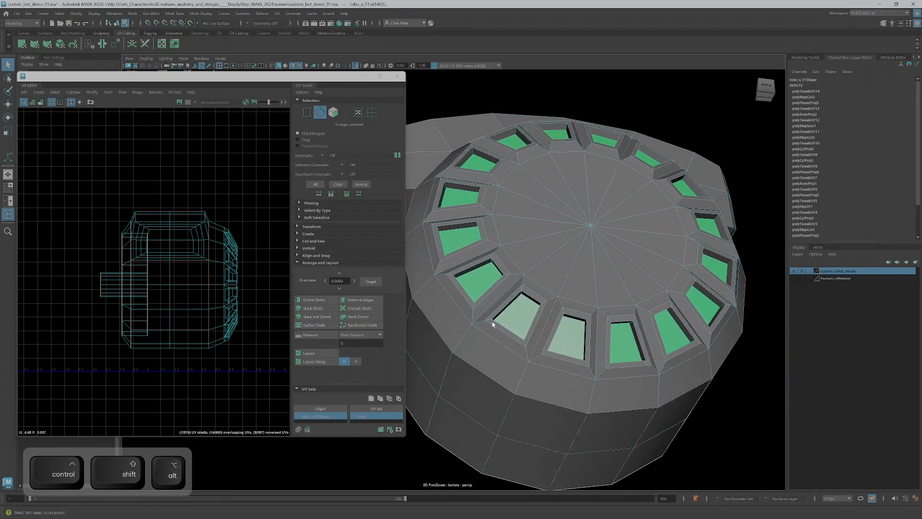
{"action": "left_click_drag", "start_coordinate": [639, 398], "coordinate": [589, 281], "text": "alt"}
{"action": "middle_click_drag", "start_coordinate": [169, 313], "coordinate": [175, 268], "text": "alt"}
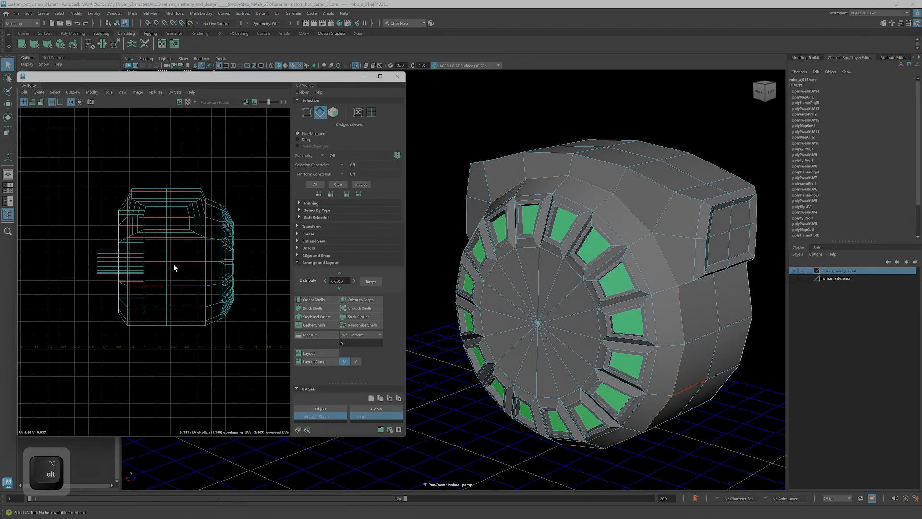
{"action": "key", "text": "shift+x"}
{"action": "key", "text": "shift+x"}
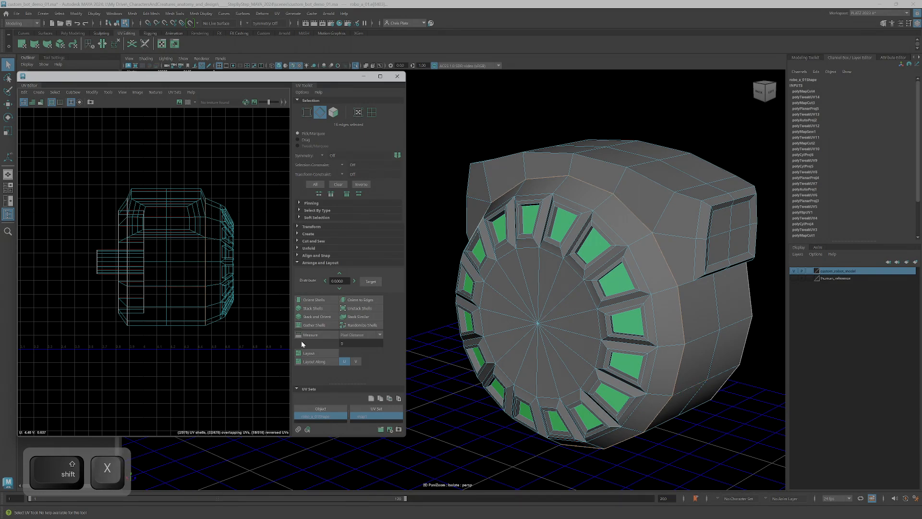
Select the faces of the torso's rear vented cap and unfold their UVs.
{"action": "left_click_drag", "start_coordinate": [553, 382], "coordinate": [504, 359], "text": "alt"}
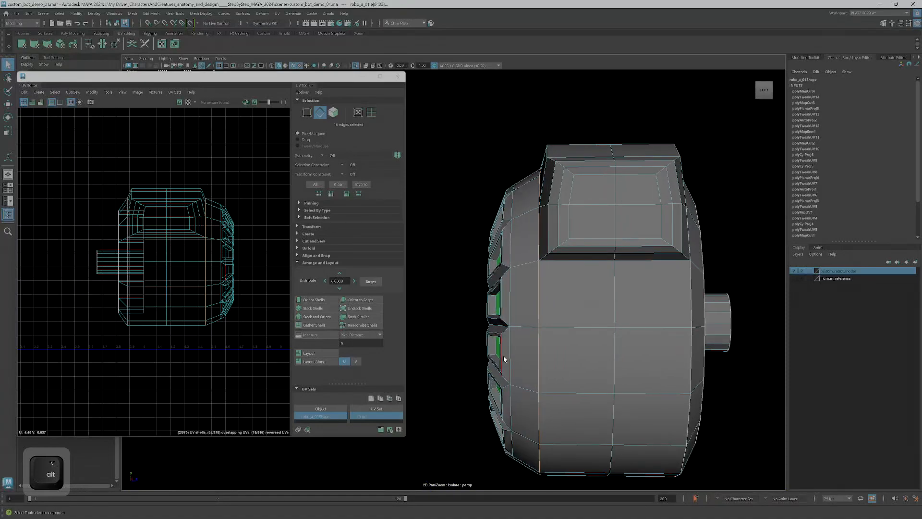
{"action": "right_click_drag", "start_coordinate": [518, 353], "coordinate": [517, 332]}
{"action": "left_click_drag", "start_coordinate": [524, 499], "coordinate": [524, 500]}
{"action": "left_click_drag", "start_coordinate": [476, 368], "coordinate": [721, 364], "text": "alt"}
{"action": "middle_click_drag", "start_coordinate": [208, 302], "coordinate": [166, 296], "text": "alt"}
{"action": "key", "text": "ctrl+u"}
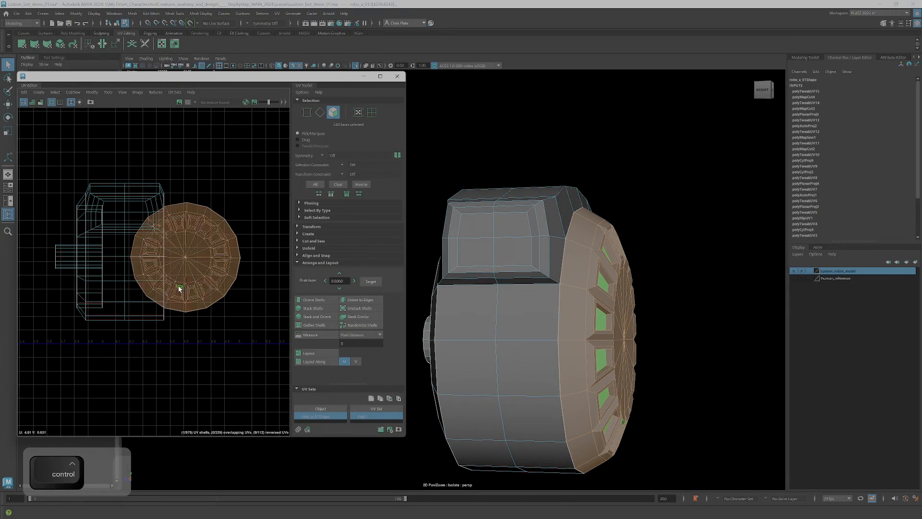
Move the unfolded rear cap shell clear of the torso's overlapping shells and deselect it.
{"action": "key", "text": "w"}
{"action": "left_click_drag", "start_coordinate": [187, 257], "coordinate": [250, 206]}
{"action": "middle_click_drag", "start_coordinate": [250, 207], "coordinate": [189, 262], "text": "alt"}
{"action": "right_click_drag", "start_coordinate": [189, 261], "coordinate": [208, 188], "text": "alt"}
{"action": "middle_click_drag", "start_coordinate": [209, 188], "coordinate": [182, 189], "text": "alt"}
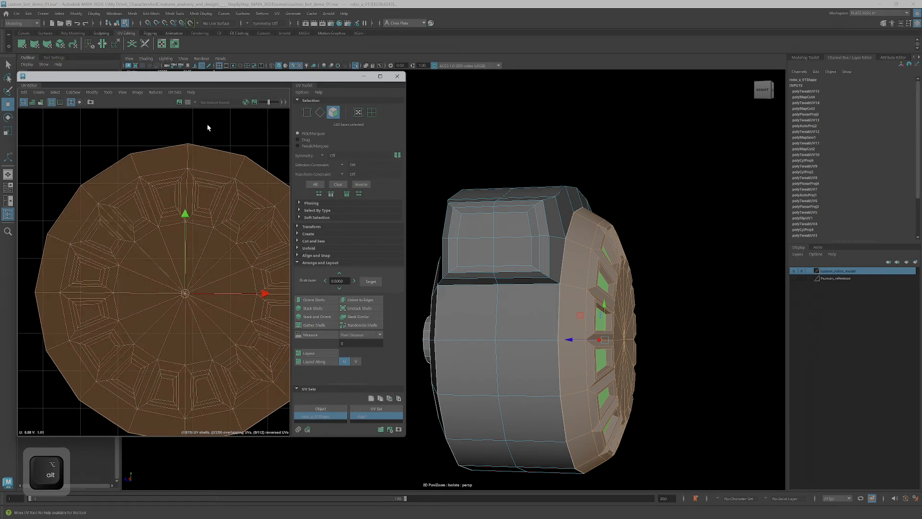
{"action": "left_click", "coordinate": [268, 155]}
Select the front rim's ring of faces, unfold it, and place its shell above the rear cap shell.
{"action": "left_click_drag", "start_coordinate": [636, 335], "coordinate": [588, 327], "text": "alt"}
{"action": "scroll", "coordinate": [149, 329], "scroll_direction": "down", "scroll_amount": 2}
{"action": "scroll", "coordinate": [149, 329], "scroll_direction": "down", "scroll_amount": 3}
{"action": "middle_click_drag", "start_coordinate": [208, 267], "coordinate": [276, 223], "text": "alt"}
{"action": "mouse_move", "coordinate": [617, 270]}
{"action": "left_mouse_down", "text": "alt"}
{"action": "mouse_move", "coordinate": [634, 286]}
{"action": "mouse_move", "coordinate": [721, 285]}
{"action": "mouse_move", "coordinate": [710, 273]}
{"action": "mouse_move", "coordinate": [634, 269]}
{"action": "left_mouse_up", "text": "alt"}
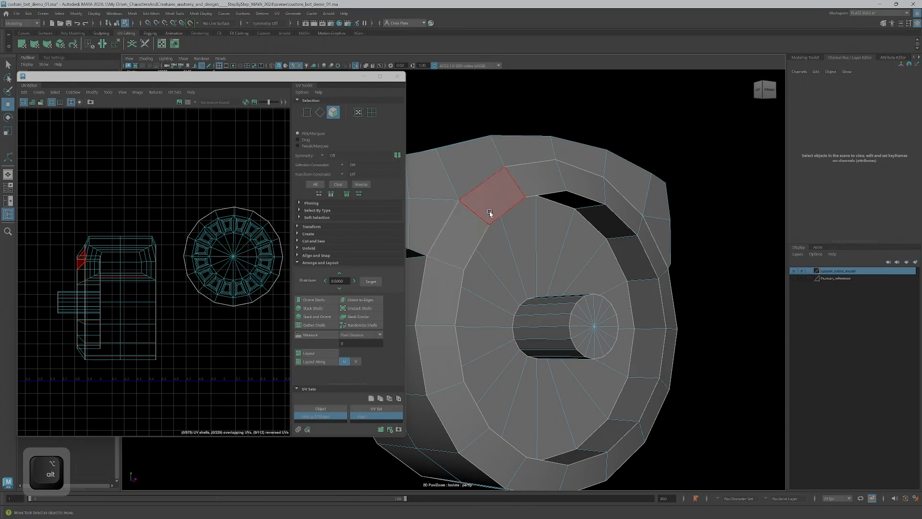
{"action": "double_click", "coordinate": [81, 289], "text": "shift"}
{"action": "left_click_drag", "start_coordinate": [557, 195], "coordinate": [529, 136], "text": "alt"}
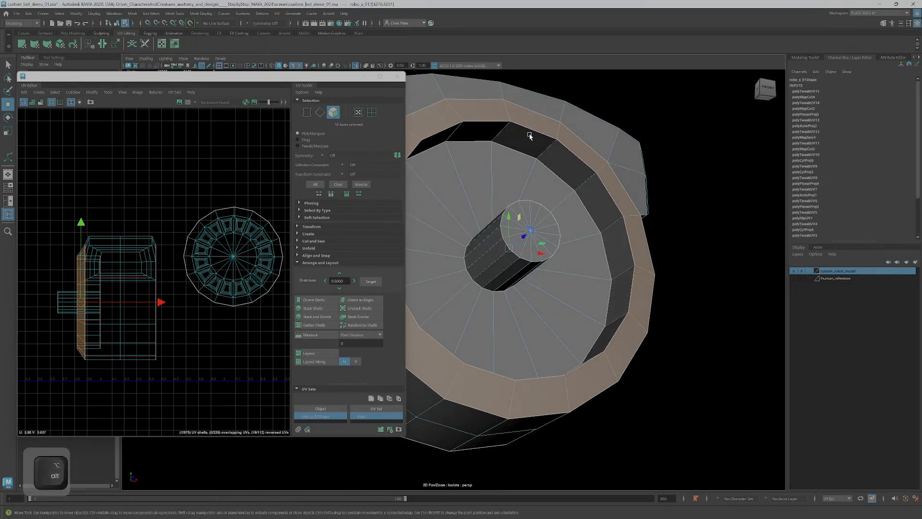
{"action": "middle_click_drag", "start_coordinate": [443, 257], "coordinate": [548, 268], "text": "alt"}
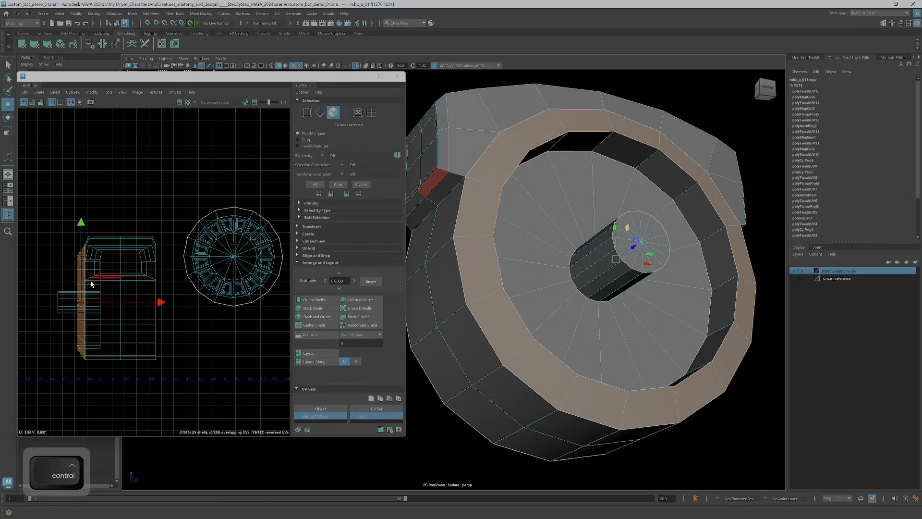
{"action": "key", "text": "ctrl+u"}
{"action": "left_click_drag", "start_coordinate": [77, 305], "coordinate": [242, 172]}
Select the recess's inner wall faces, unfold them, and place the shell beside the front rim ring.
{"action": "left_click", "coordinate": [576, 143]}
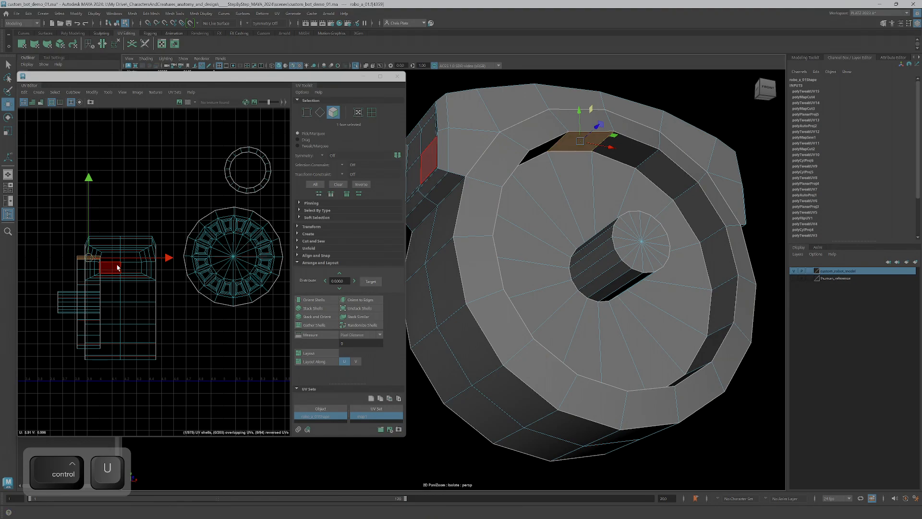
{"action": "double_click", "coordinate": [81, 263]}
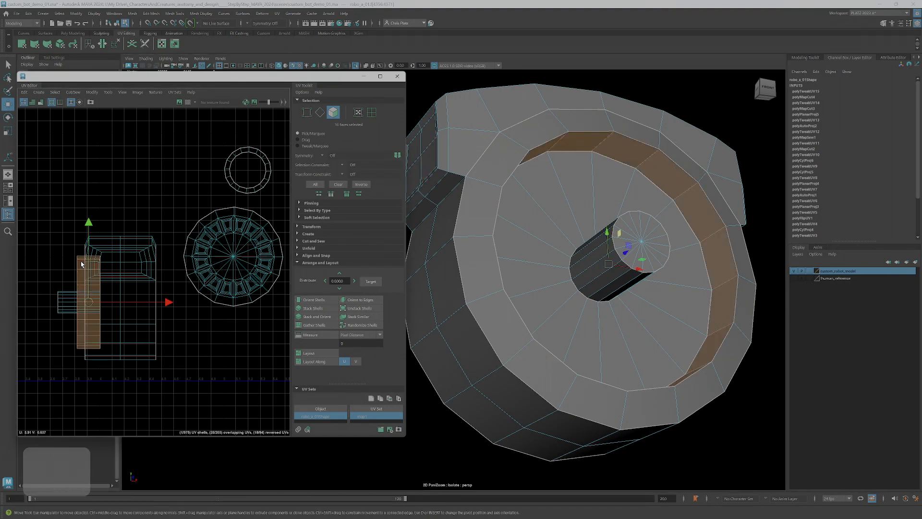
{"action": "key", "text": "ctrl+u"}
{"action": "left_click_drag", "start_coordinate": [100, 290], "coordinate": [177, 171]}
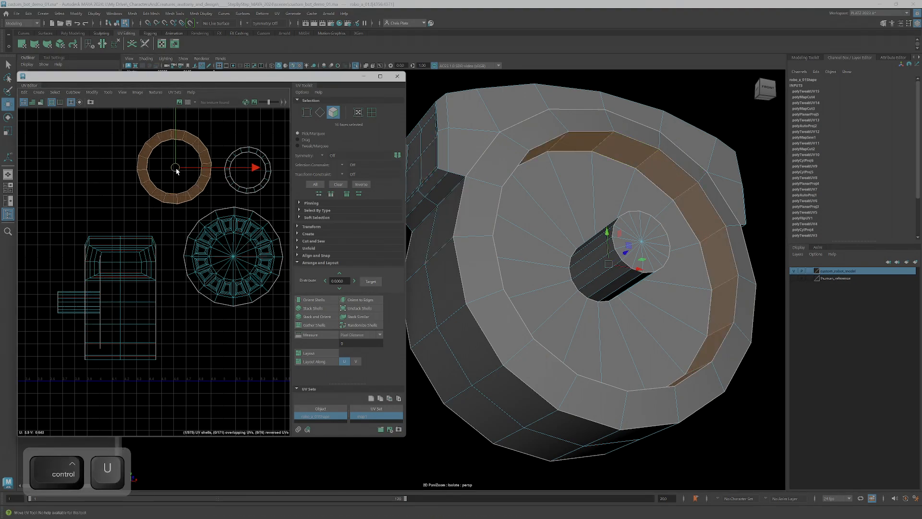
Pick faces on the recessed disc and outer band to locate their shells in the UV layout.
{"action": "left_click", "coordinate": [551, 192]}
{"action": "scroll", "coordinate": [99, 289], "scroll_direction": "up", "scroll_amount": 3}
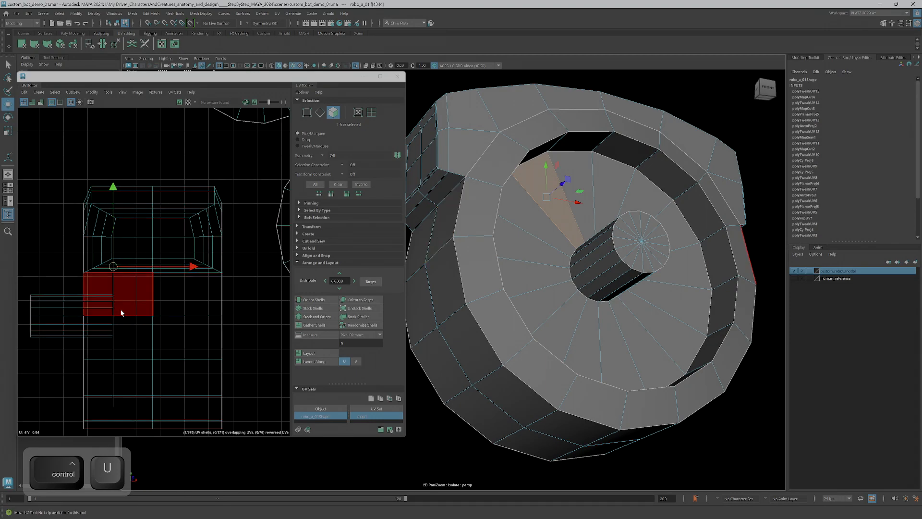
{"action": "scroll", "coordinate": [229, 330], "scroll_direction": "down", "scroll_amount": 2}
{"action": "left_click", "coordinate": [450, 297]}
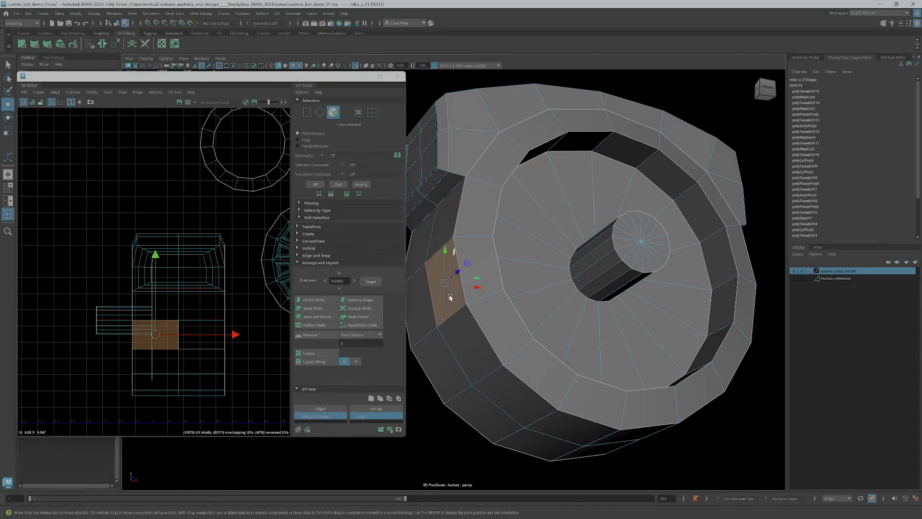
{"action": "double_click", "coordinate": [204, 330]}
{"action": "scroll", "coordinate": [443, 297], "scroll_direction": "down", "scroll_amount": 3}
Select the edges where the underside of the torso's raised block meets the outer band.
{"action": "left_click_drag", "start_coordinate": [488, 283], "coordinate": [716, 286], "text": "alt"}
{"action": "scroll", "coordinate": [591, 251], "scroll_direction": "up", "scroll_amount": 5}
{"action": "left_click_drag", "start_coordinate": [591, 251], "coordinate": [629, 255], "text": "alt"}
{"action": "right_click_drag", "start_coordinate": [541, 268], "coordinate": [543, 246]}
{"action": "left_click", "coordinate": [537, 272]}
{"action": "left_click", "coordinate": [614, 276], "text": "ctrl+shift"}
{"action": "left_click_drag", "start_coordinate": [614, 276], "coordinate": [604, 249], "text": "alt"}
{"action": "left_click", "coordinate": [563, 201], "text": "ctrl+shift"}
{"action": "left_click", "coordinate": [596, 211], "text": "ctrl+shift"}
{"action": "scroll", "coordinate": [569, 219], "scroll_direction": "up", "scroll_amount": 4}
{"action": "middle_click_drag", "start_coordinate": [569, 219], "coordinate": [535, 333], "text": "alt"}
{"action": "left_click_drag", "start_coordinate": [535, 333], "coordinate": [538, 224], "text": "alt"}
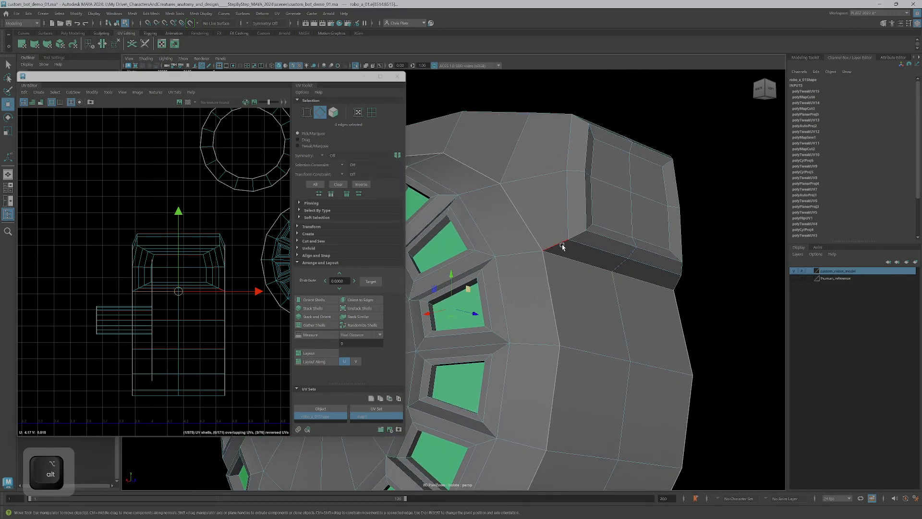
{"action": "left_click", "coordinate": [576, 238], "text": "ctrl+shift"}
{"action": "left_click", "coordinate": [580, 236], "text": "ctrl+shift"}
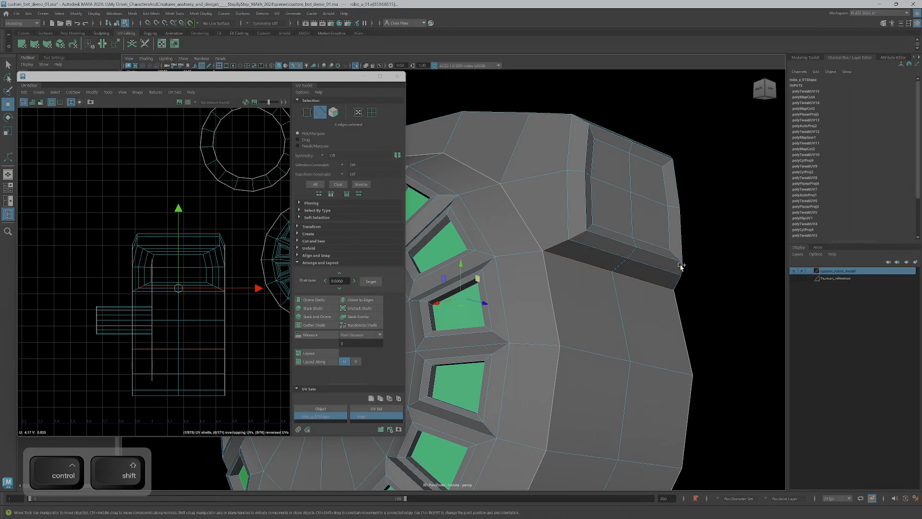
Add the vertical edges on both sides of the raised block's inset panel to the edge selection.
{"action": "mouse_move", "coordinate": [690, 260]}
{"action": "left_mouse_down", "text": "alt"}
{"action": "mouse_move", "coordinate": [659, 274]}
{"action": "mouse_move", "coordinate": [676, 272]}
{"action": "mouse_move", "coordinate": [673, 264]}
{"action": "left_mouse_up", "text": "alt"}
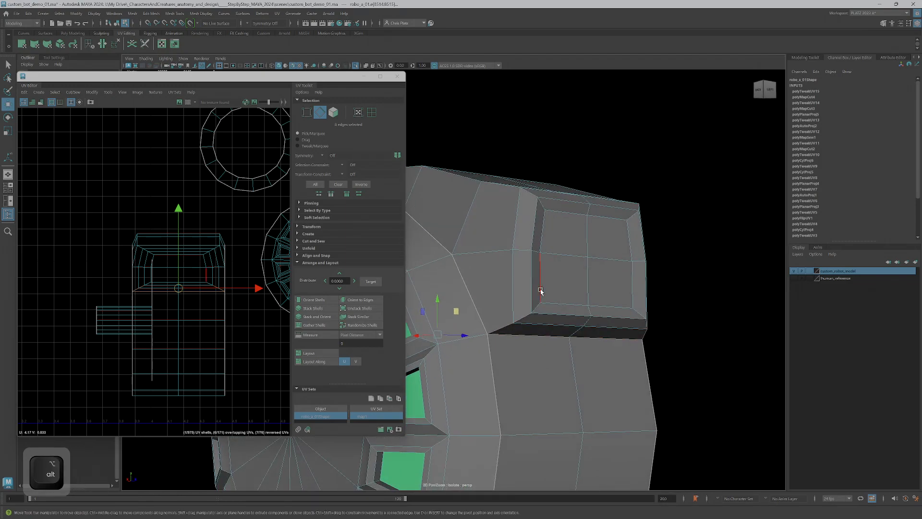
{"action": "left_click", "coordinate": [533, 251], "text": "ctrl+shift"}
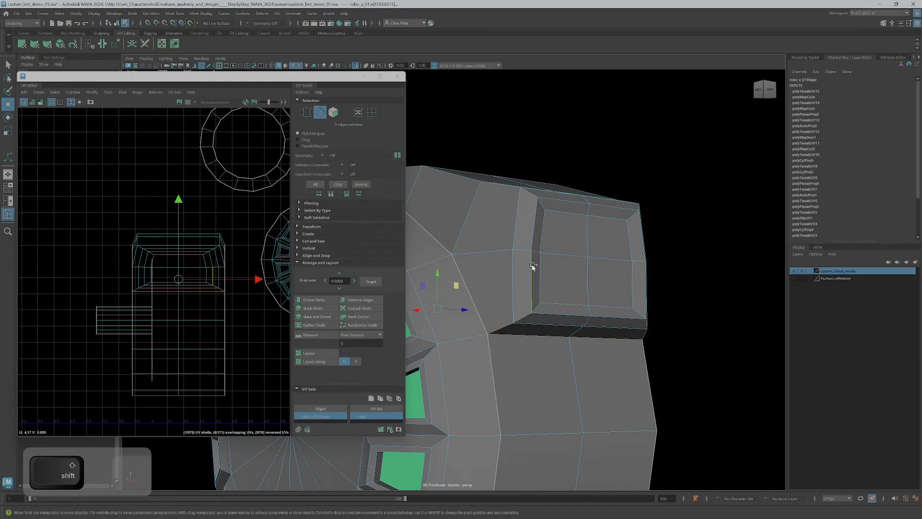
{"action": "left_click", "coordinate": [531, 226], "text": "ctrl+shift"}
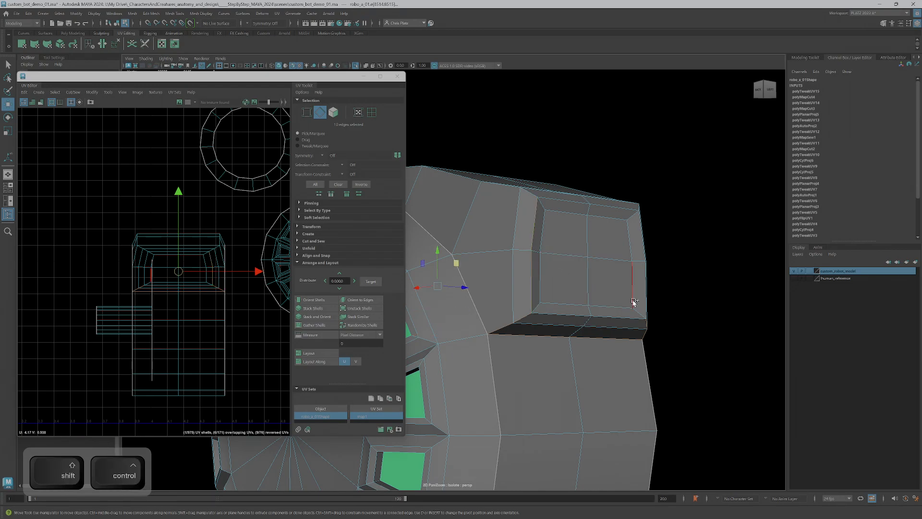
{"action": "left_click", "coordinate": [644, 252], "text": "ctrl+shift"}
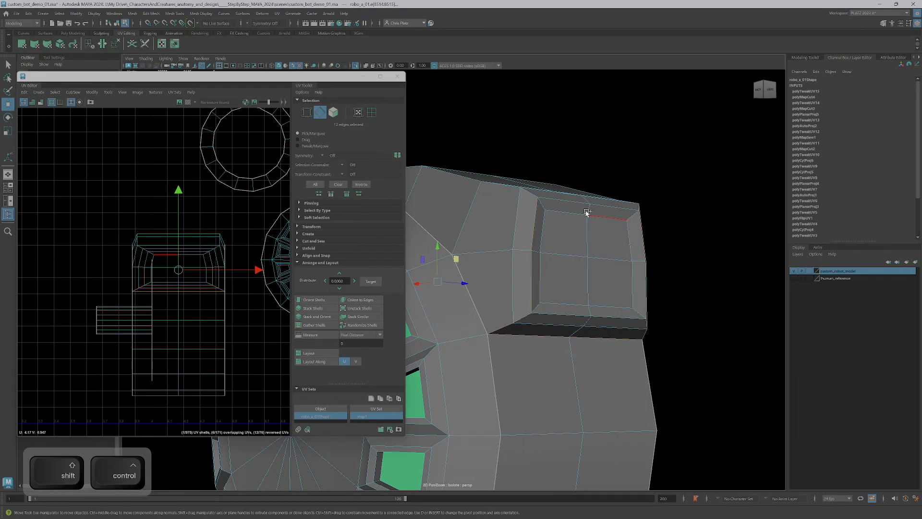
Extend the seam edge selection along the corner edges around the raised block's inset panels.
{"action": "left_click_drag", "start_coordinate": [571, 224], "coordinate": [582, 302], "text": "alt"}
{"action": "left_click_drag", "start_coordinate": [599, 374], "coordinate": [742, 338], "text": "alt"}
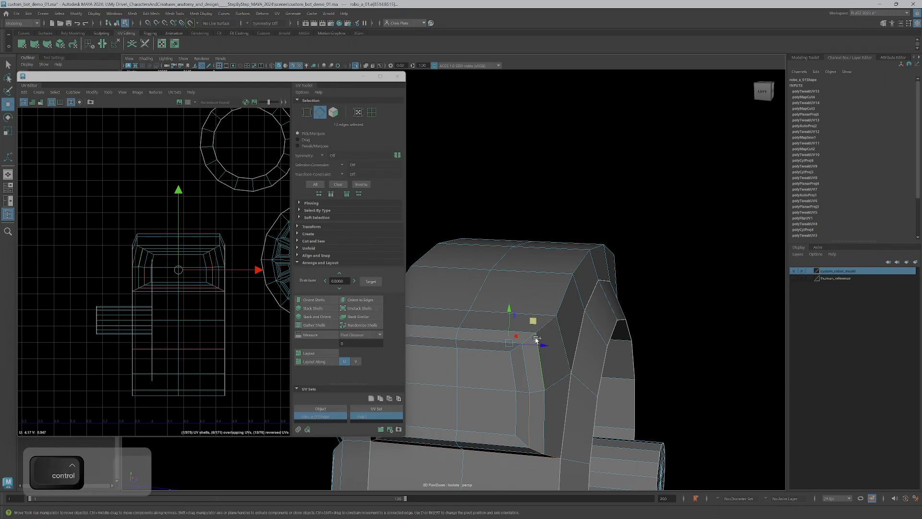
{"action": "left_click_drag", "start_coordinate": [578, 336], "coordinate": [622, 349], "text": "alt"}
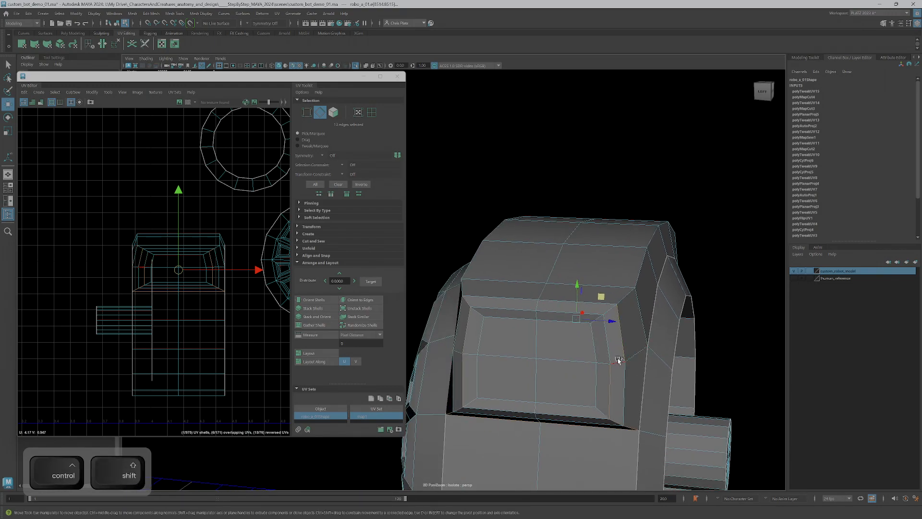
{"action": "left_click_drag", "start_coordinate": [611, 403], "coordinate": [687, 265], "text": "alt"}
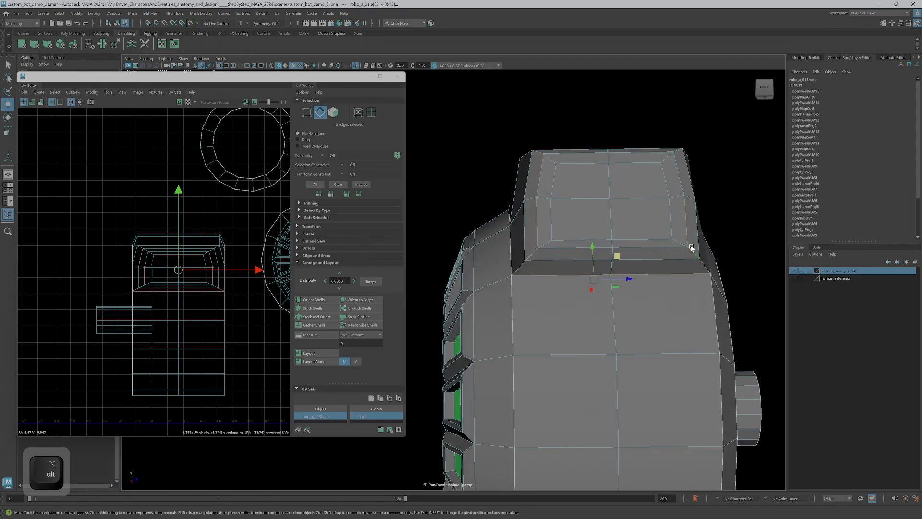
{"action": "left_click", "coordinate": [681, 149], "text": "ctrl+shift"}
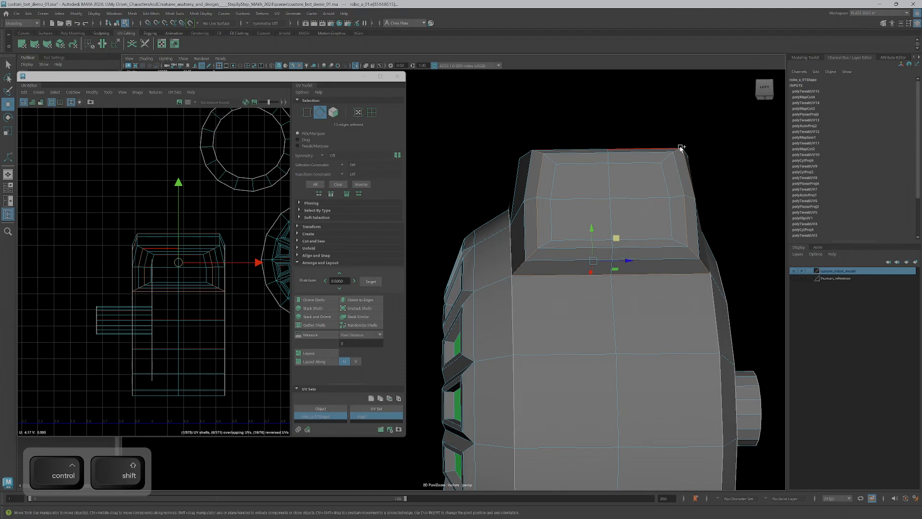
{"action": "left_click_drag", "start_coordinate": [667, 159], "coordinate": [676, 376], "text": "alt"}
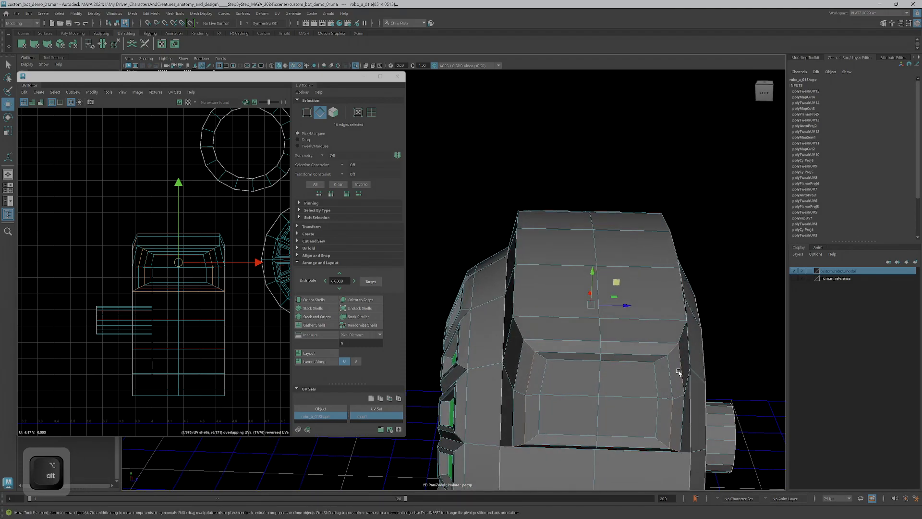
{"action": "left_click_drag", "start_coordinate": [553, 350], "coordinate": [566, 345], "text": "alt"}
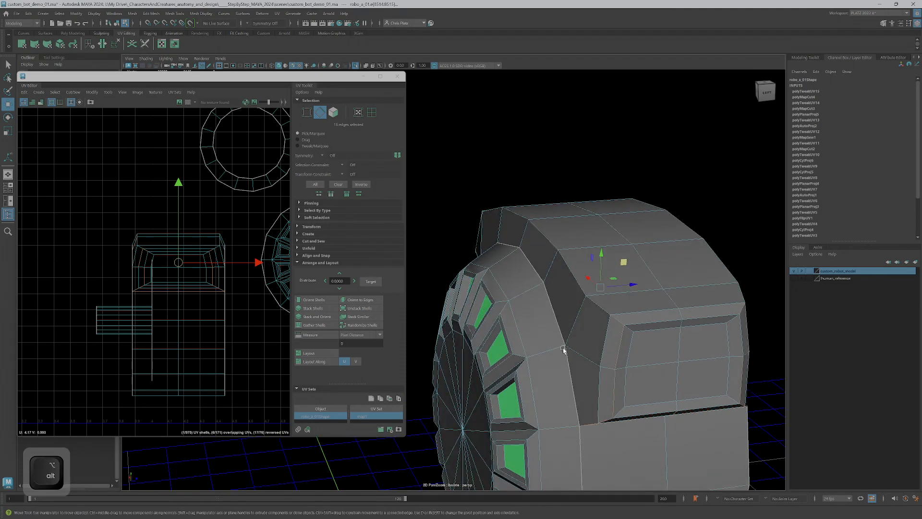
{"action": "left_click", "coordinate": [600, 309], "text": "ctrl+shift"}
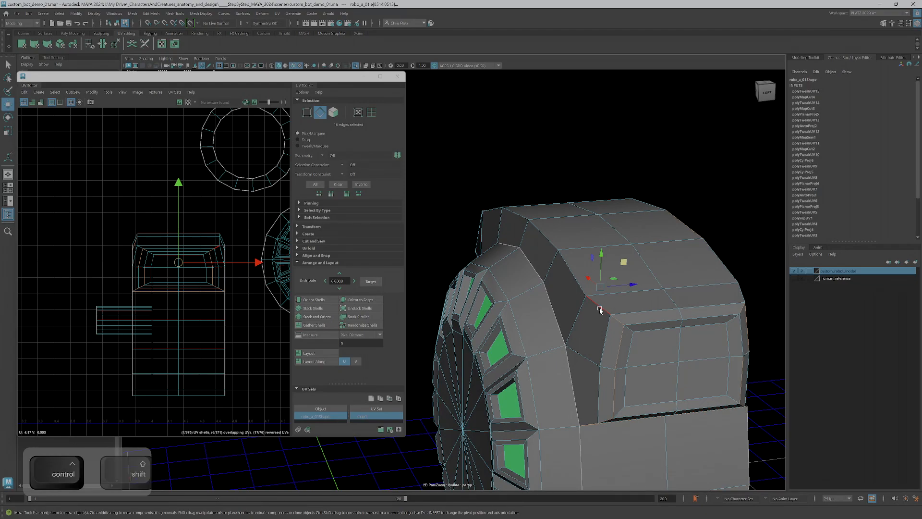
{"action": "left_click_drag", "start_coordinate": [730, 312], "coordinate": [577, 293], "text": "alt"}
{"action": "left_click", "coordinate": [685, 313], "text": "ctrl+shift"}
{"action": "left_click", "coordinate": [534, 247], "text": "ctrl+shift"}
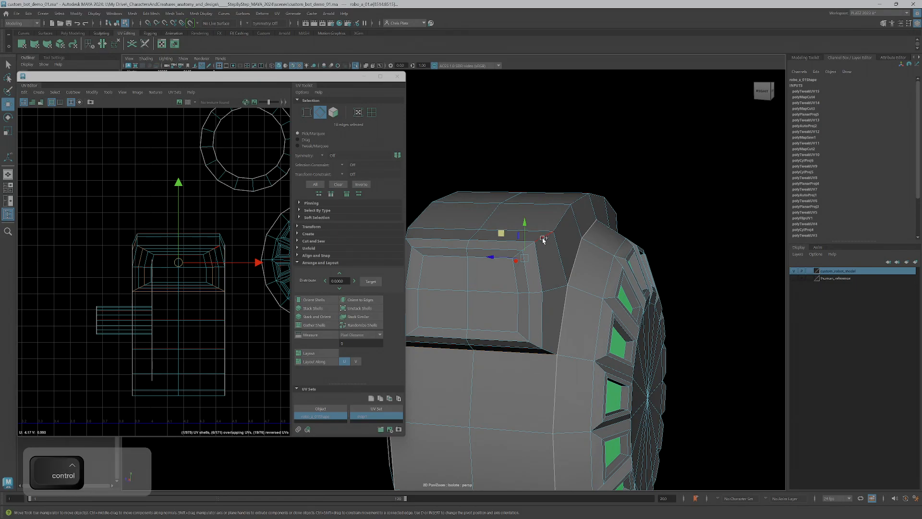
Add the side and corner edges of the inset panel on the raised block's opposite end to the selection.
{"action": "key", "text": "q"}
{"action": "left_click", "coordinate": [523, 254], "text": "ctrl+shift"}
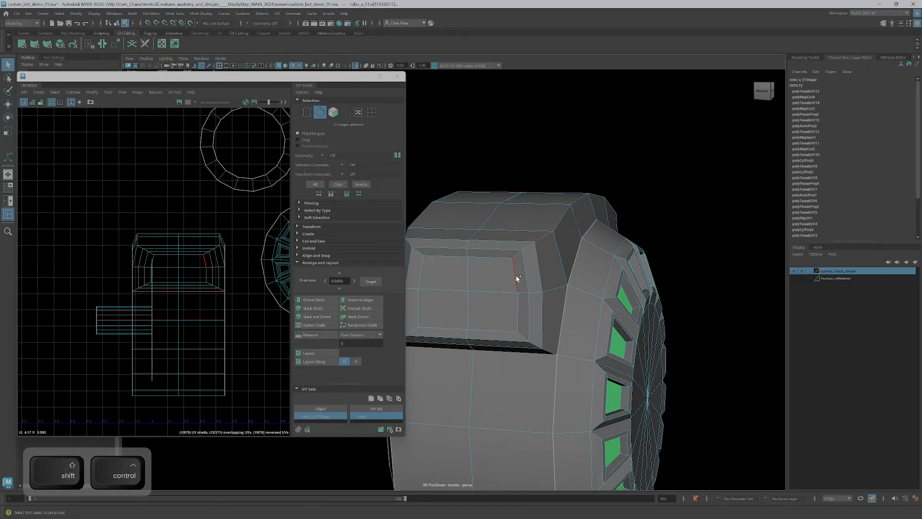
{"action": "left_click", "coordinate": [521, 335], "text": "ctrl+shift"}
{"action": "left_click_drag", "start_coordinate": [509, 358], "coordinate": [625, 319], "text": "alt"}
{"action": "left_click", "coordinate": [557, 301], "text": "ctrl+shift"}
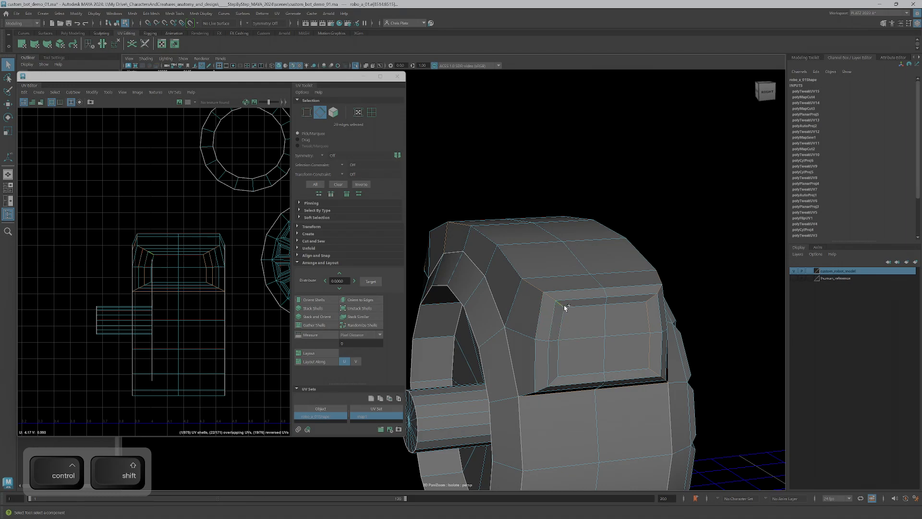
{"action": "left_click_drag", "start_coordinate": [574, 330], "coordinate": [561, 297], "text": "alt"}
{"action": "left_click", "coordinate": [537, 269], "text": "ctrl+shift"}
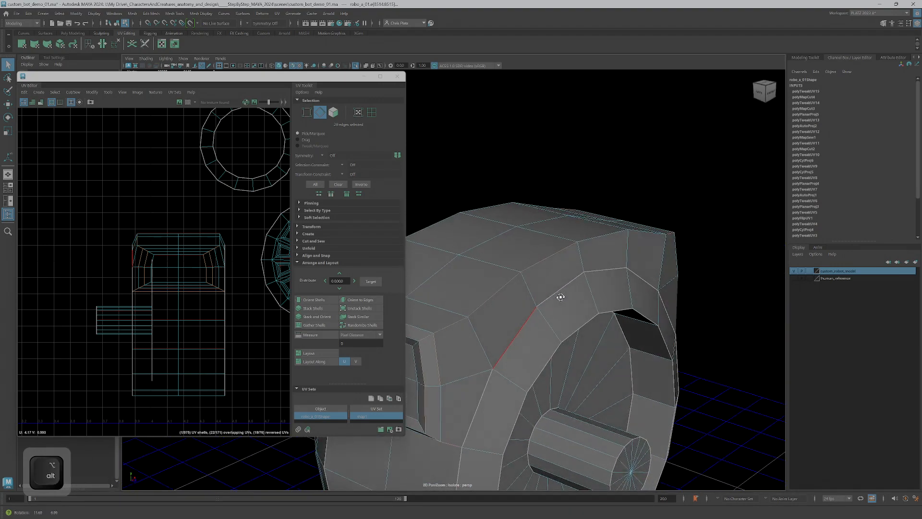
{"action": "left_click_drag", "start_coordinate": [691, 334], "coordinate": [597, 315], "text": "alt"}
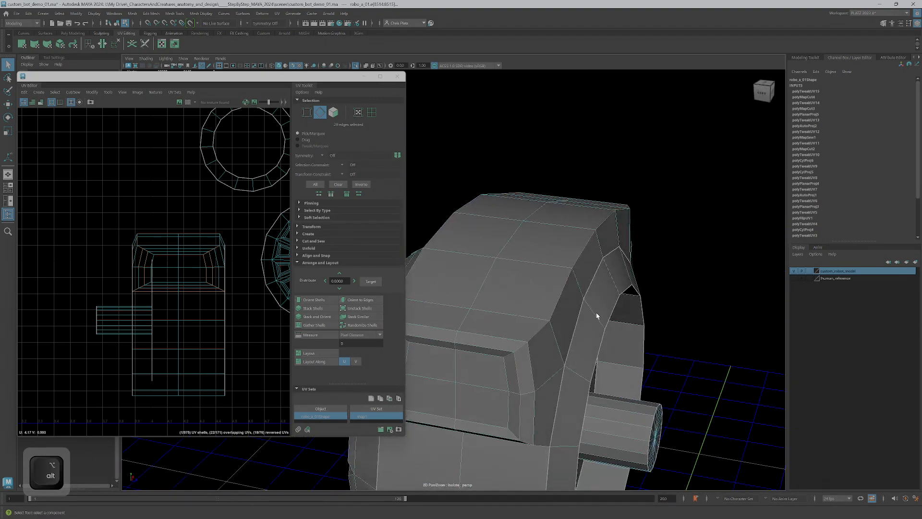
Correct the edge selection around the opposite inset panel by removing stray inner edges and undoing the extra pick.
{"action": "left_click", "coordinate": [597, 259], "text": "ctrl"}
{"action": "left_click_drag", "start_coordinate": [597, 260], "coordinate": [605, 298], "text": "alt"}
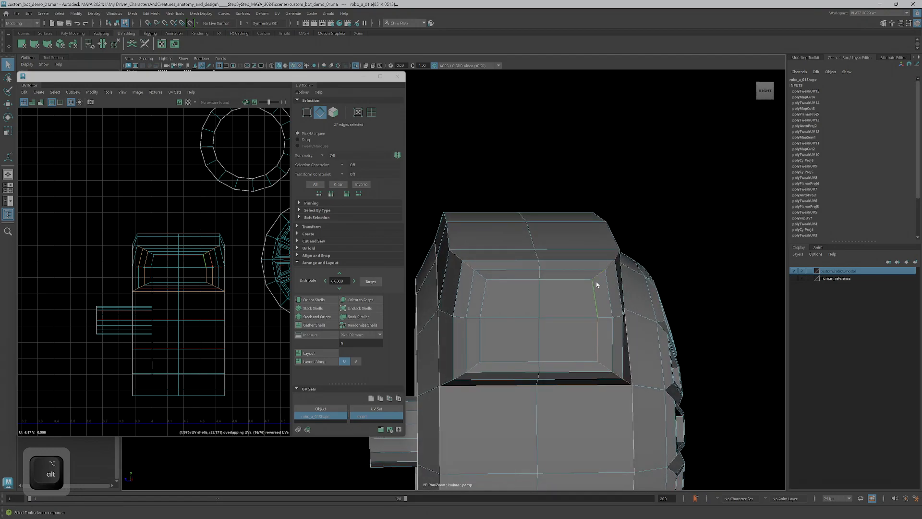
{"action": "left_click", "coordinate": [594, 286], "text": "ctrl"}
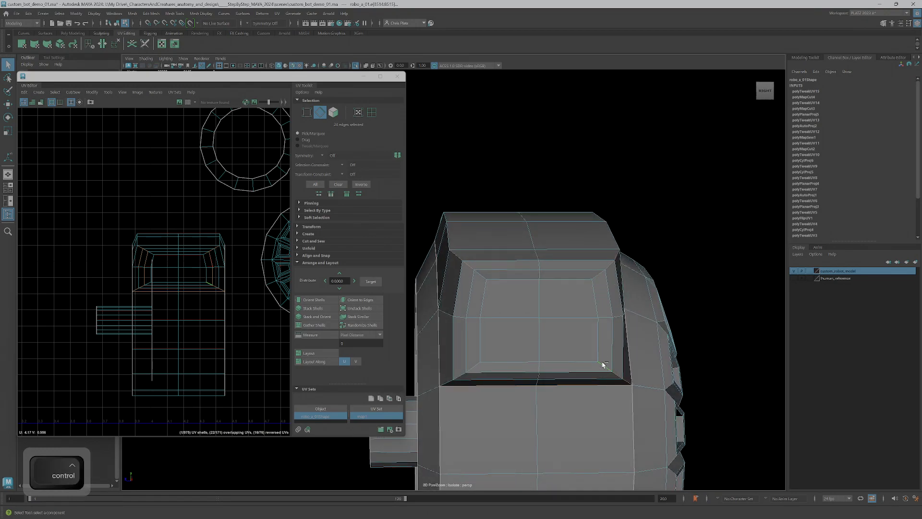
{"action": "left_click", "coordinate": [599, 289], "text": "ctrl+shift"}
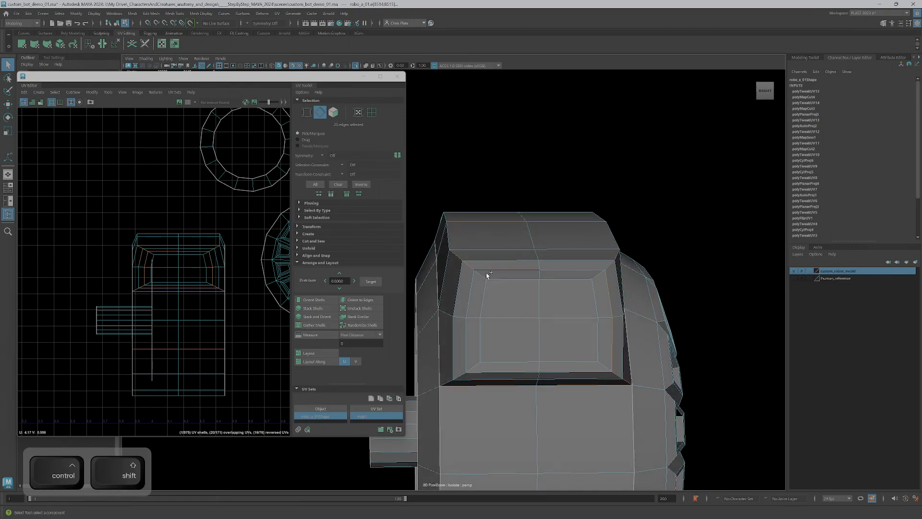
{"action": "key", "text": "ctrl+shift+z"}
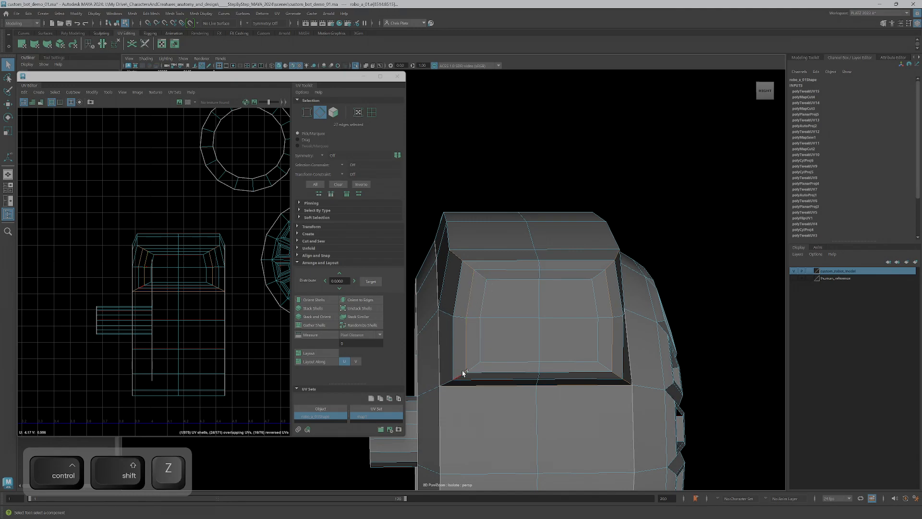
Cut the torso's UVs along the selected seam edges of the raised block.
{"action": "left_click_drag", "start_coordinate": [637, 387], "coordinate": [625, 337], "text": "alt"}
{"action": "middle_click_drag", "start_coordinate": [135, 263], "coordinate": [127, 250], "text": "alt"}
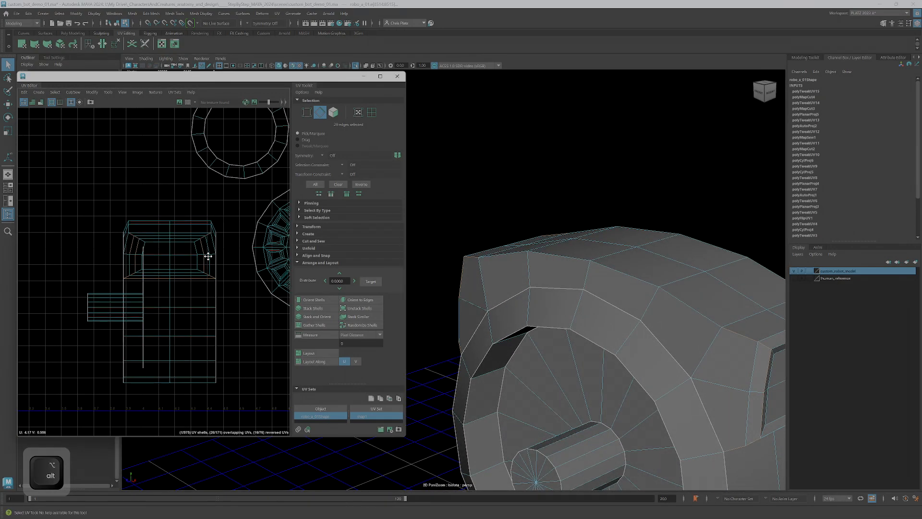
{"action": "key", "text": "shift+x"}
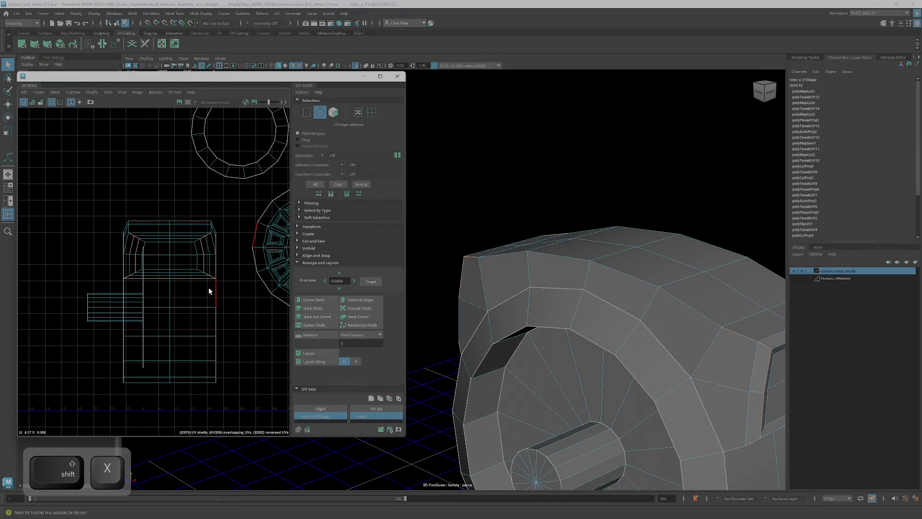
Select the outer band and raised block shells and unfold them together.
{"action": "right_click", "coordinate": [210, 290]}
{"action": "right_click_drag", "start_coordinate": [212, 298], "coordinate": [210, 312]}
{"action": "double_click", "coordinate": [203, 298]}
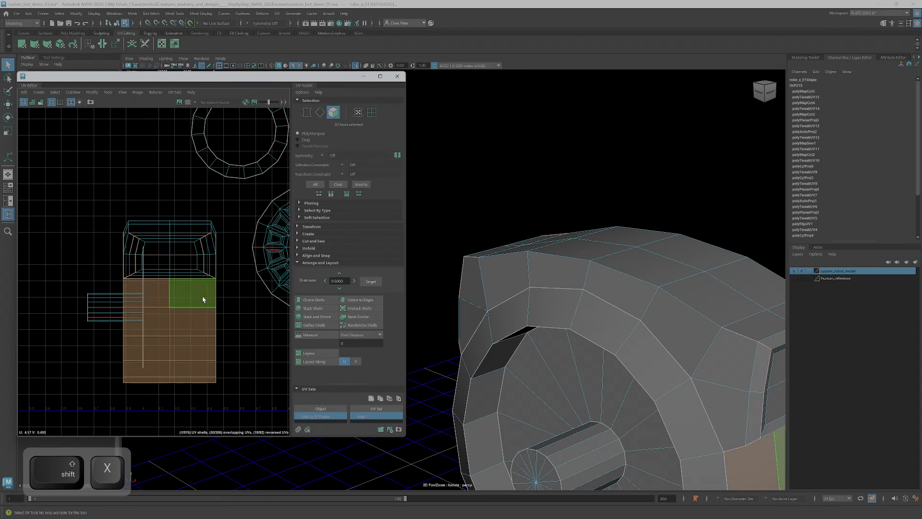
{"action": "scroll", "coordinate": [596, 314], "scroll_direction": "down", "scroll_amount": 5}
{"action": "left_click_drag", "start_coordinate": [597, 321], "coordinate": [556, 315], "text": "alt"}
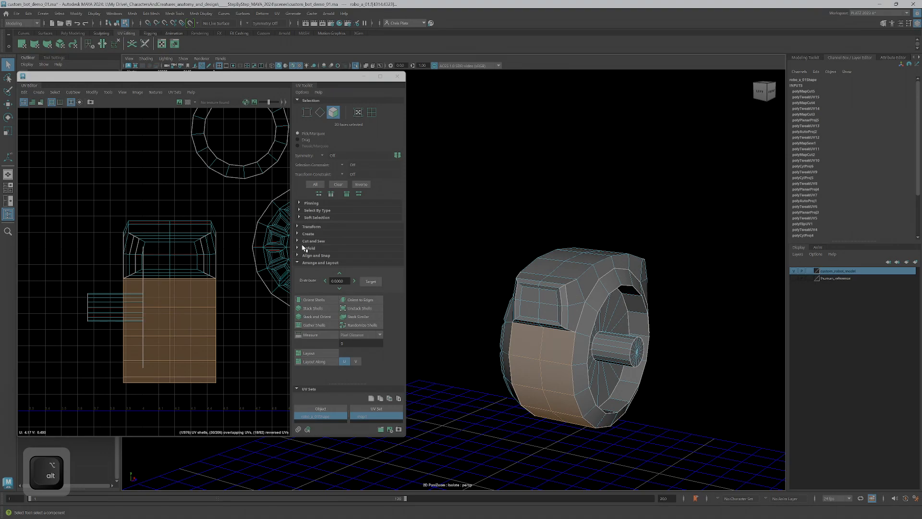
{"action": "middle_click_drag", "start_coordinate": [191, 282], "coordinate": [182, 285], "text": "alt"}
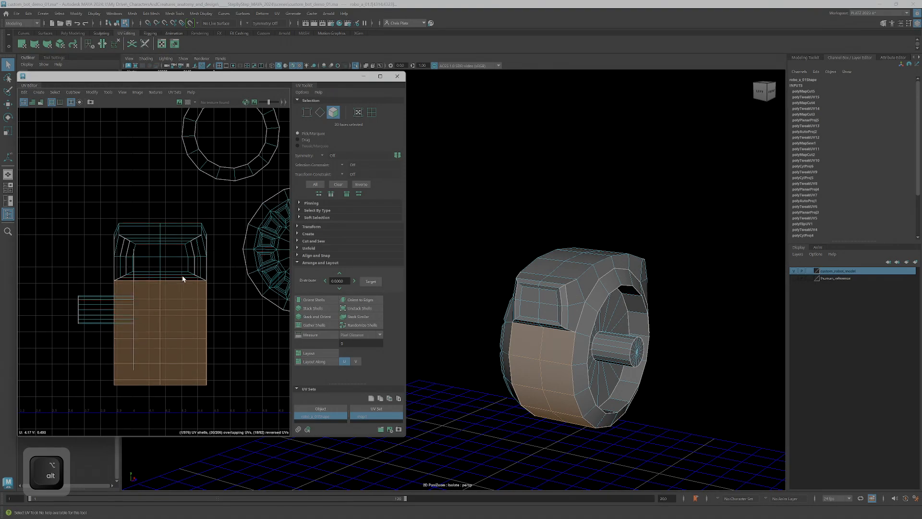
{"action": "double_click", "coordinate": [201, 253], "text": "ctrl+shift"}
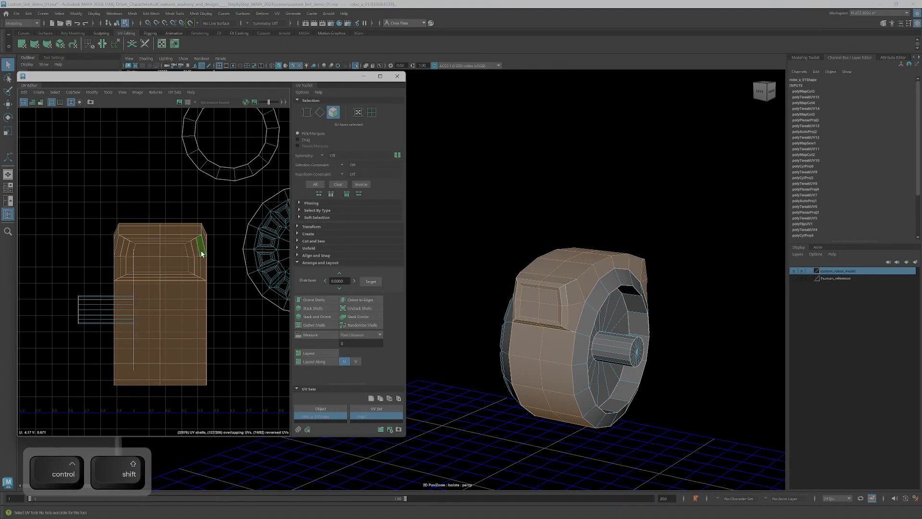
{"action": "key", "text": "ctrl+u"}
{"action": "scroll", "coordinate": [199, 261], "scroll_direction": "down", "scroll_amount": 2}
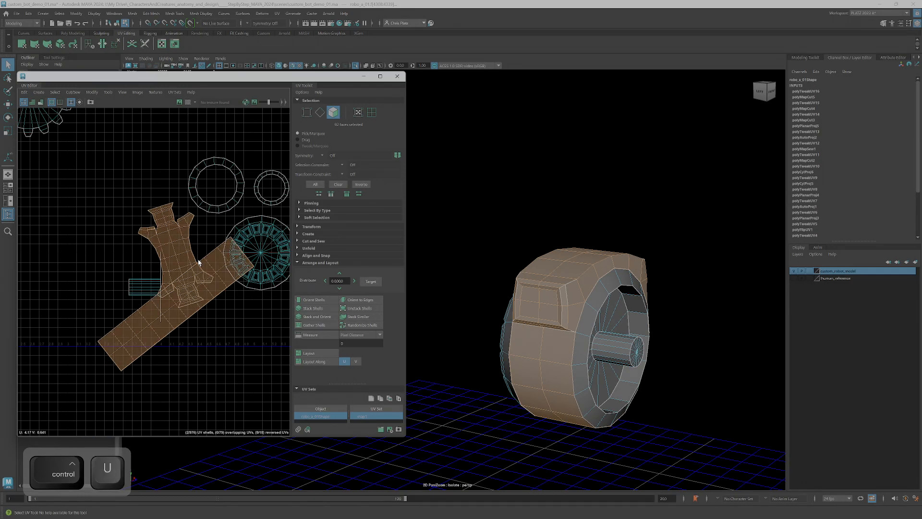
Move the unfolded band and block shells above the ring shells and set the block shell beside the band.
{"action": "key", "text": "w"}
{"action": "left_click_drag", "start_coordinate": [185, 268], "coordinate": [239, 144]}
{"action": "scroll", "coordinate": [188, 281], "scroll_direction": "down", "scroll_amount": 1}
{"action": "double_click", "coordinate": [179, 121]}
{"action": "scroll", "coordinate": [190, 156], "scroll_direction": "down", "scroll_amount": 3}
{"action": "scroll", "coordinate": [197, 169], "scroll_direction": "down", "scroll_amount": 2}
{"action": "left_click_drag", "start_coordinate": [569, 321], "coordinate": [568, 313], "text": "alt"}
{"action": "middle_click_drag", "start_coordinate": [205, 122], "coordinate": [174, 196], "text": "alt"}
{"action": "scroll", "coordinate": [216, 214], "scroll_direction": "up", "scroll_amount": 7}
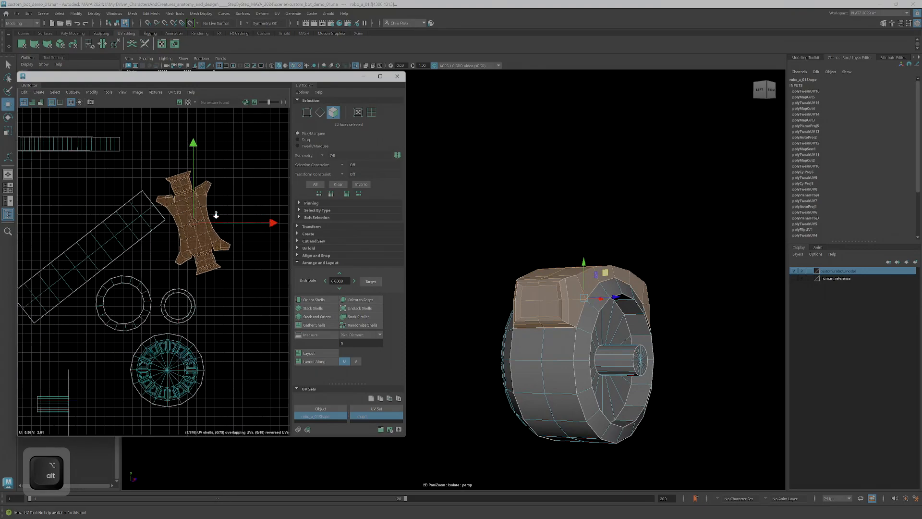
Display the checker pattern on the torso and inspect it from the front.
{"action": "left_click", "coordinate": [187, 102]}
{"action": "left_click_drag", "start_coordinate": [694, 263], "coordinate": [606, 293], "text": "alt"}
{"action": "scroll", "coordinate": [632, 308], "scroll_direction": "up", "scroll_amount": 4}
{"action": "left_click_drag", "start_coordinate": [597, 334], "coordinate": [594, 289], "text": "alt"}
Pick a face of the recessed disc and locate its edge-on shell in the UV layout.
{"action": "left_click", "coordinate": [594, 290]}
{"action": "scroll", "coordinate": [142, 270], "scroll_direction": "down", "scroll_amount": 5}
{"action": "middle_click_drag", "start_coordinate": [159, 317], "coordinate": [231, 276], "text": "alt"}
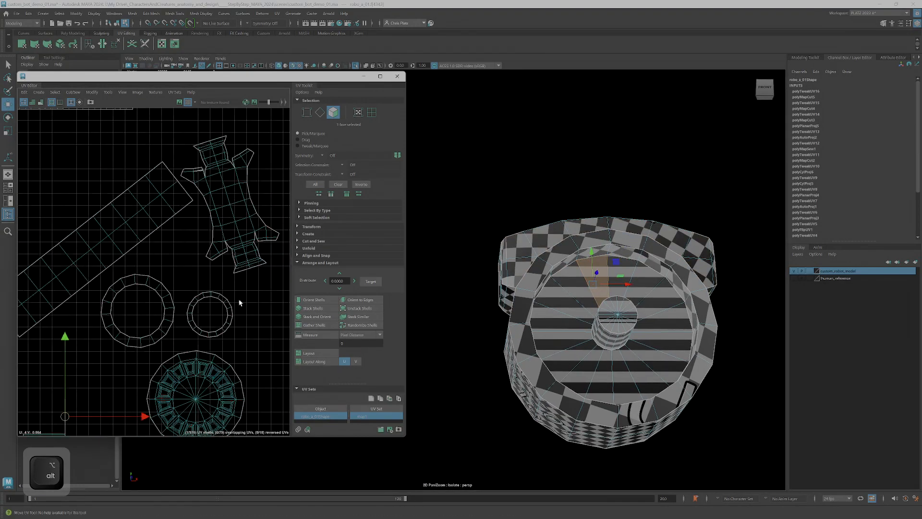
{"action": "middle_click_drag", "start_coordinate": [152, 293], "coordinate": [208, 253], "text": "alt"}
{"action": "scroll", "coordinate": [169, 308], "scroll_direction": "up", "scroll_amount": 5}
{"action": "middle_click_drag", "start_coordinate": [171, 288], "coordinate": [219, 230], "text": "alt"}
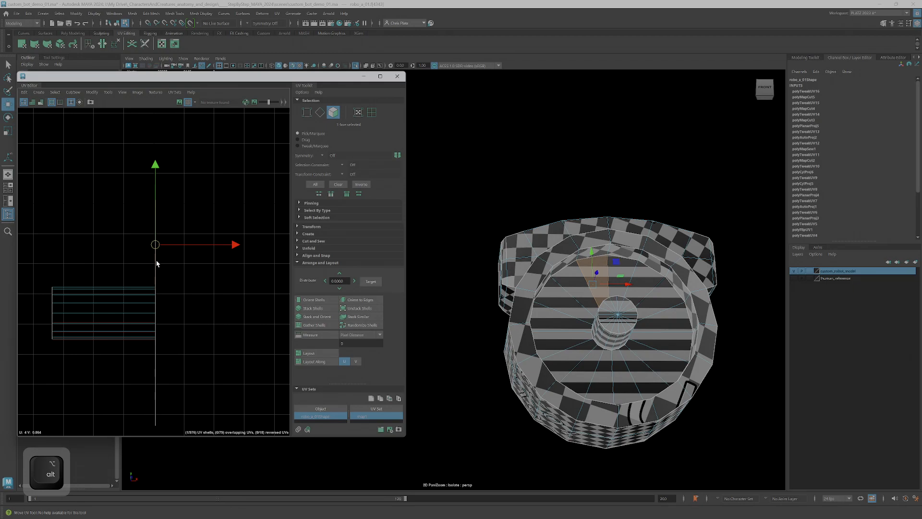
{"action": "left_click", "coordinate": [155, 264]}
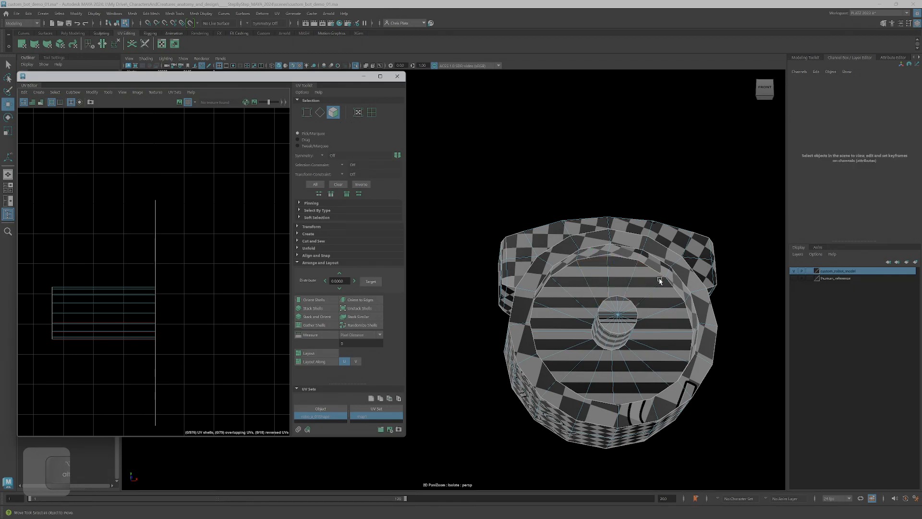
Try to unfold the recessed disc's edge-on shell and move it away from the shaft shell.
{"action": "left_click", "coordinate": [156, 250]}
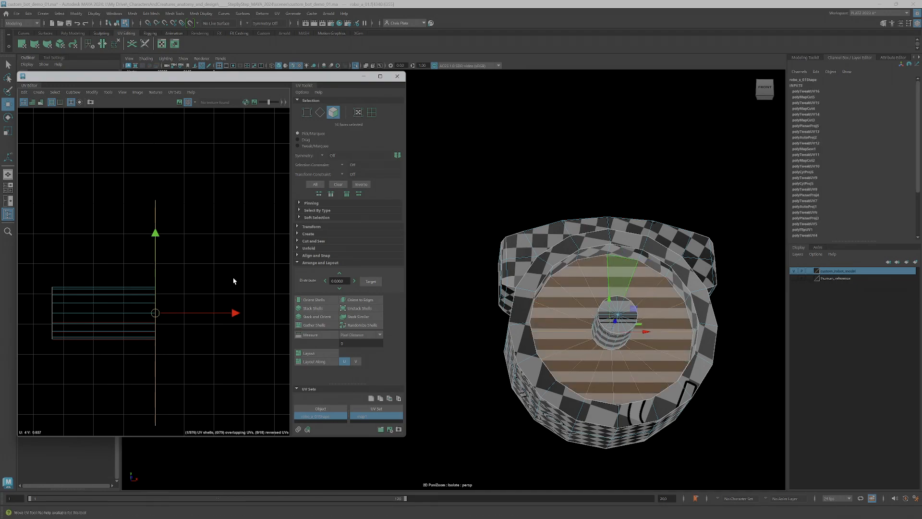
{"action": "key", "text": "ctrl+u"}
{"action": "scroll", "coordinate": [205, 272], "scroll_direction": "down", "scroll_amount": 5}
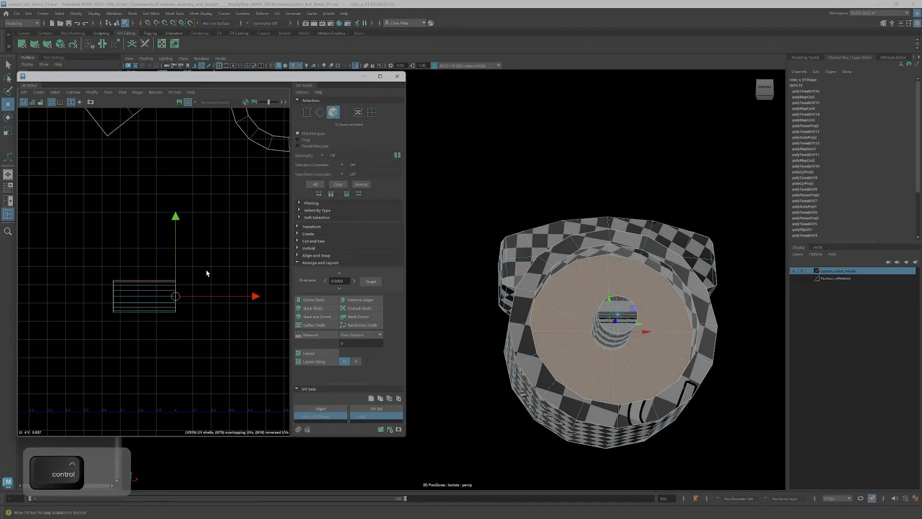
{"action": "key", "text": "f"}
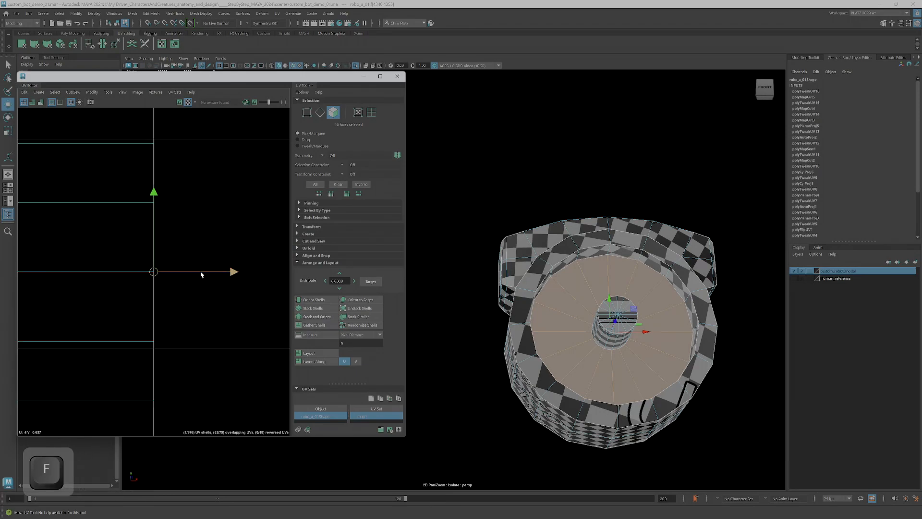
{"action": "left_click_drag", "start_coordinate": [194, 267], "coordinate": [202, 209]}
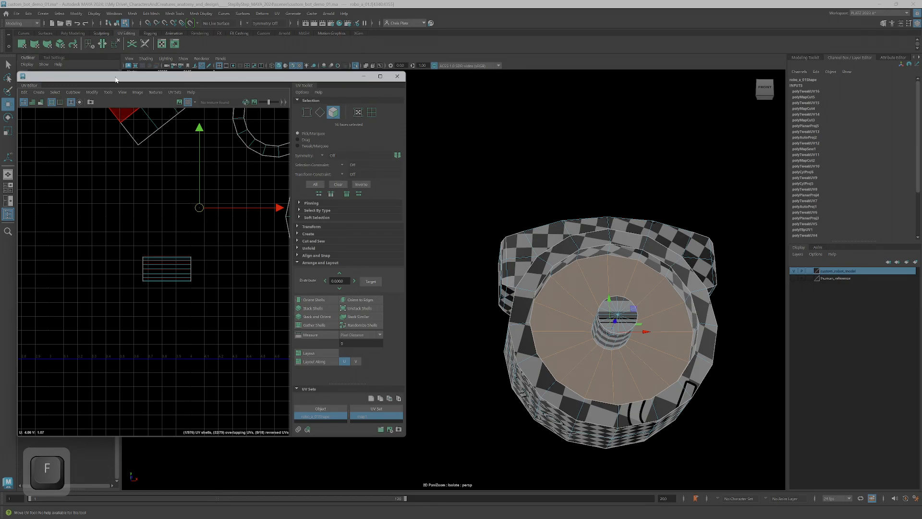
Apply a planar projection to the recessed disc's selected faces and unfold the resulting shell.
{"action": "left_click", "coordinate": [22, 43]}
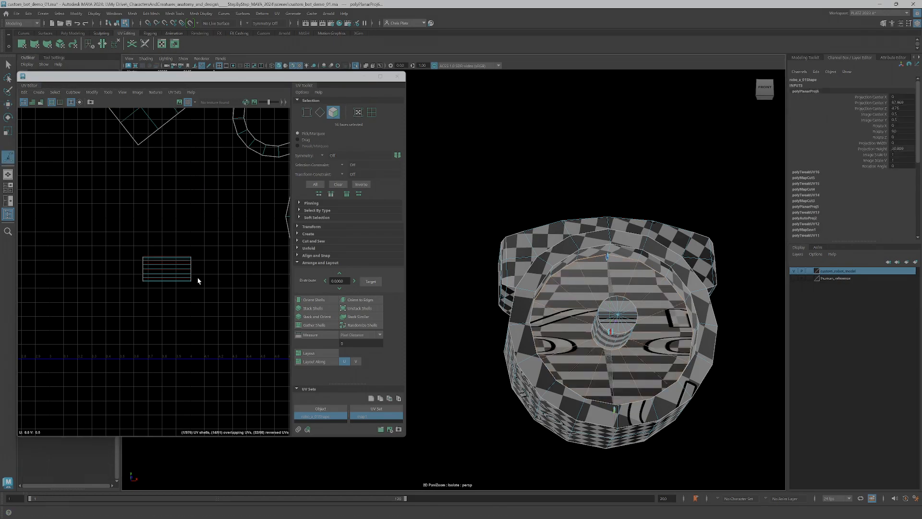
{"action": "scroll", "coordinate": [196, 259], "scroll_direction": "down", "scroll_amount": 3}
{"action": "key", "text": "ctrl+u"}
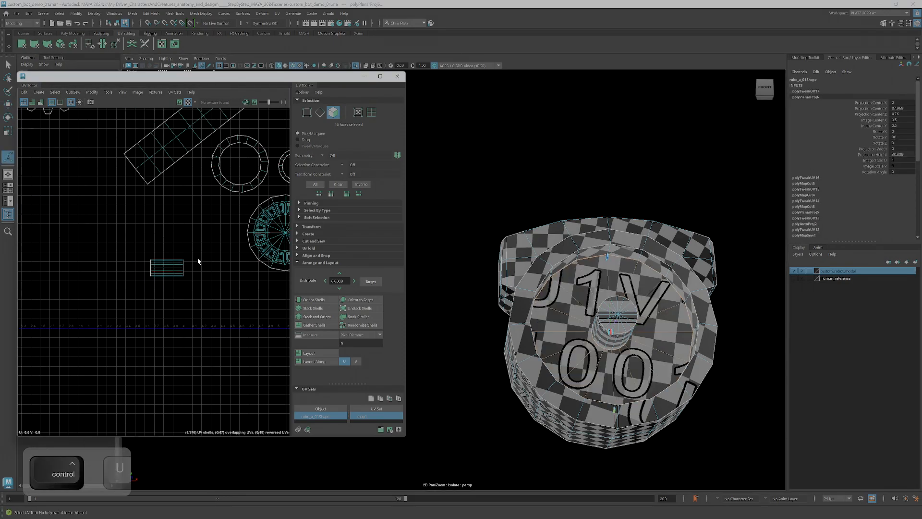
Move the unfolded disc shell out of the original UV tile and place it beside the small ring shell.
{"action": "scroll", "coordinate": [189, 278], "scroll_direction": "down", "scroll_amount": 4}
{"action": "key", "text": "w"}
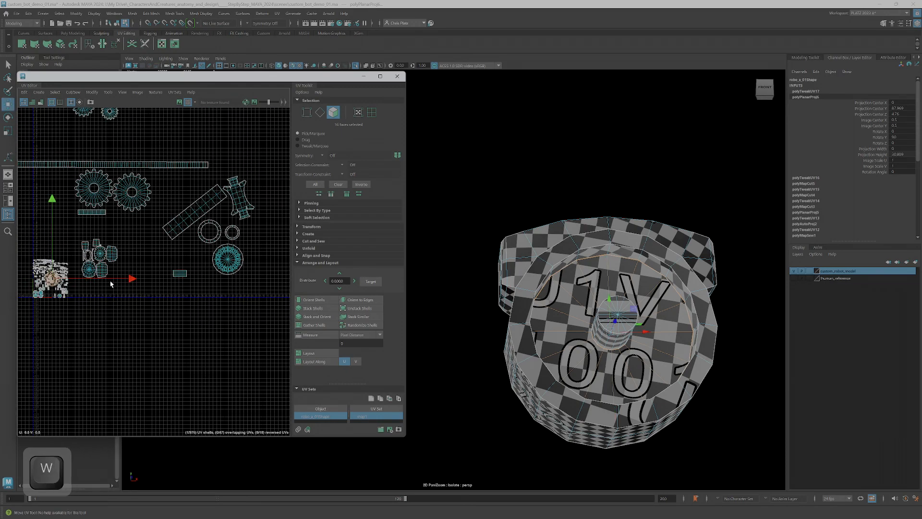
{"action": "left_click_drag", "start_coordinate": [56, 278], "coordinate": [251, 237]}
{"action": "scroll", "coordinate": [251, 238], "scroll_direction": "up", "scroll_amount": 5}
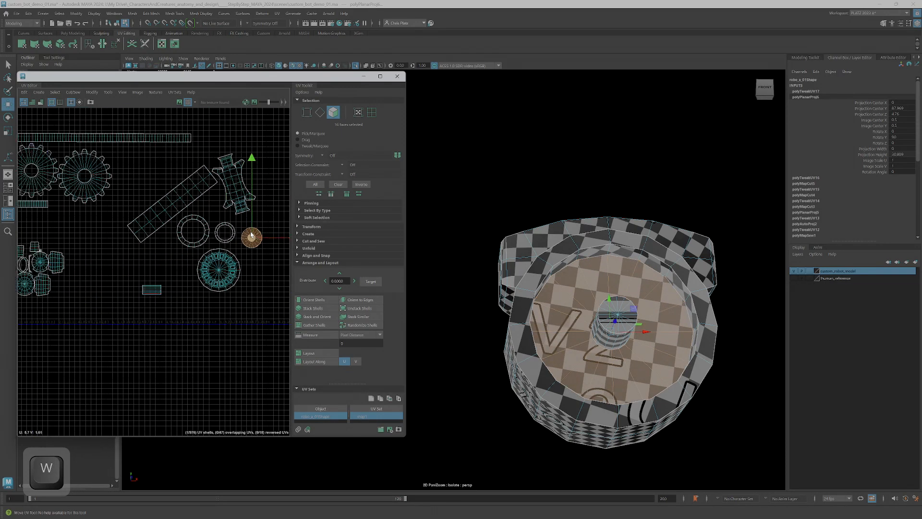
{"action": "scroll", "coordinate": [275, 324], "scroll_direction": "down", "scroll_amount": 4}
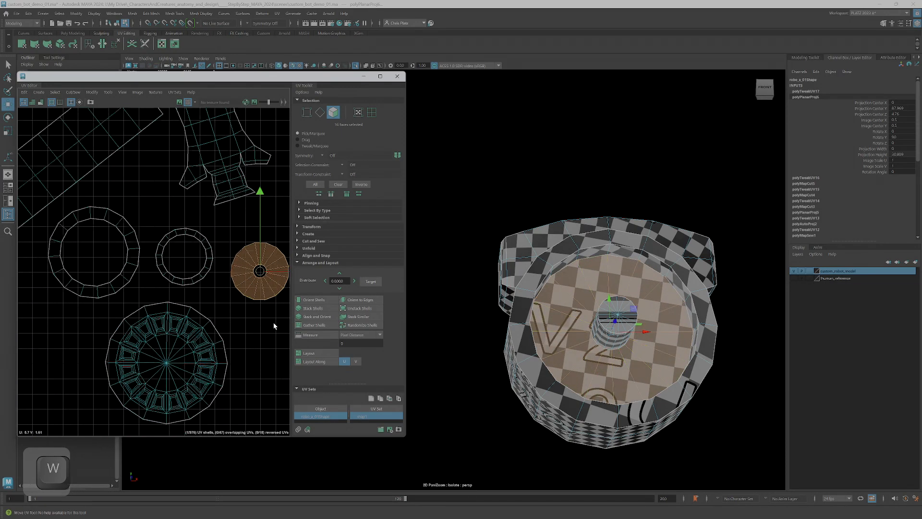
Select the central shaft's end cap and locate its edge-on faces in the UV layout.
{"action": "left_click_drag", "start_coordinate": [586, 252], "coordinate": [597, 144], "text": "alt"}
{"action": "left_click_drag", "start_coordinate": [597, 302], "coordinate": [555, 305], "text": "alt"}
{"action": "middle_click_drag", "start_coordinate": [555, 306], "coordinate": [464, 271], "text": "alt"}
{"action": "scroll", "coordinate": [586, 317], "scroll_direction": "up", "scroll_amount": 3}
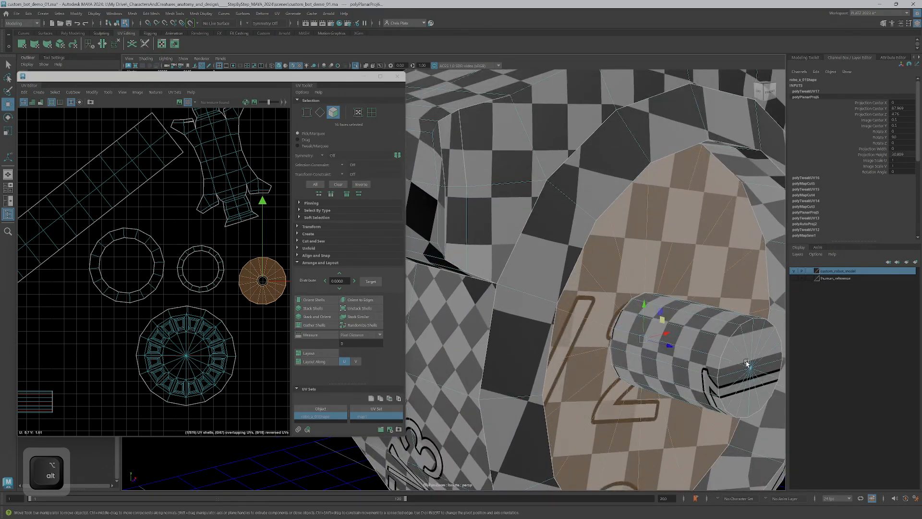
{"action": "left_click", "coordinate": [736, 357]}
{"action": "left_click_drag", "start_coordinate": [718, 382], "coordinate": [634, 444], "text": "alt"}
{"action": "left_click_drag", "start_coordinate": [710, 422], "coordinate": [702, 409], "text": "alt"}
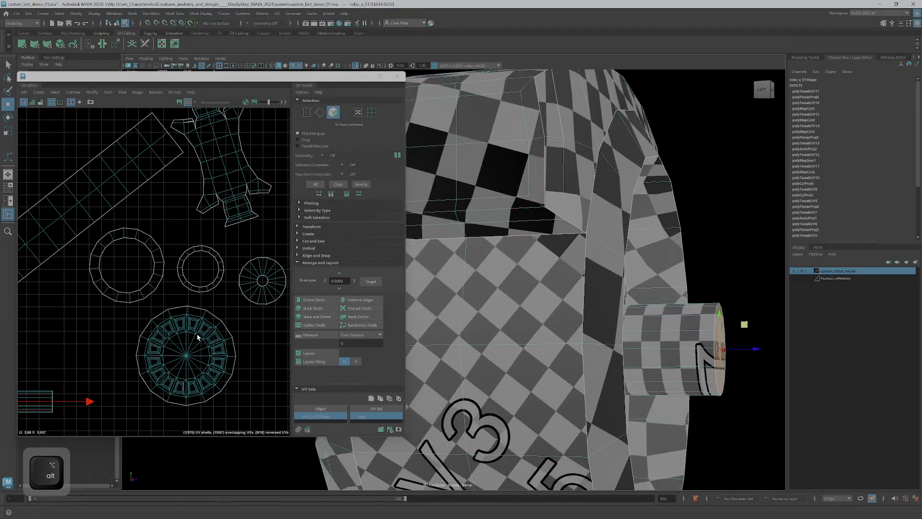
{"action": "middle_click_drag", "start_coordinate": [62, 404], "coordinate": [130, 347], "text": "alt"}
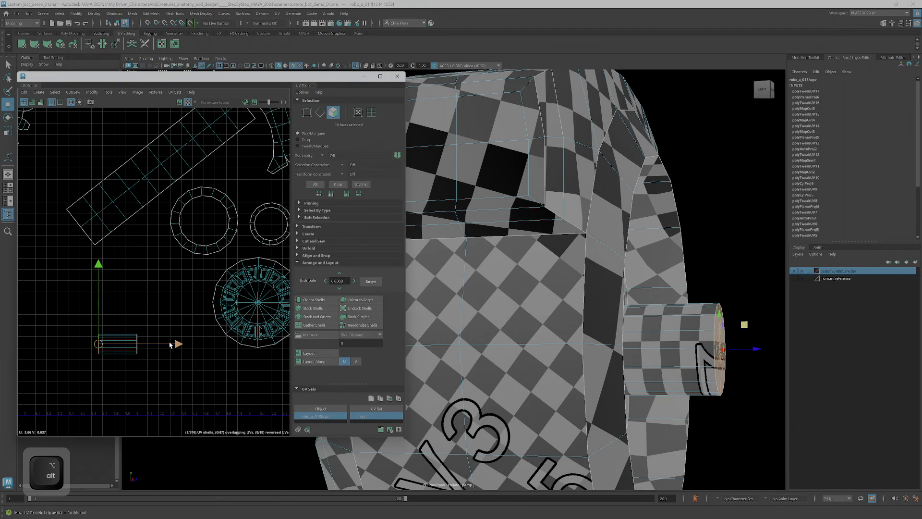
{"action": "middle_click_drag", "start_coordinate": [183, 371], "coordinate": [174, 349], "text": "alt"}
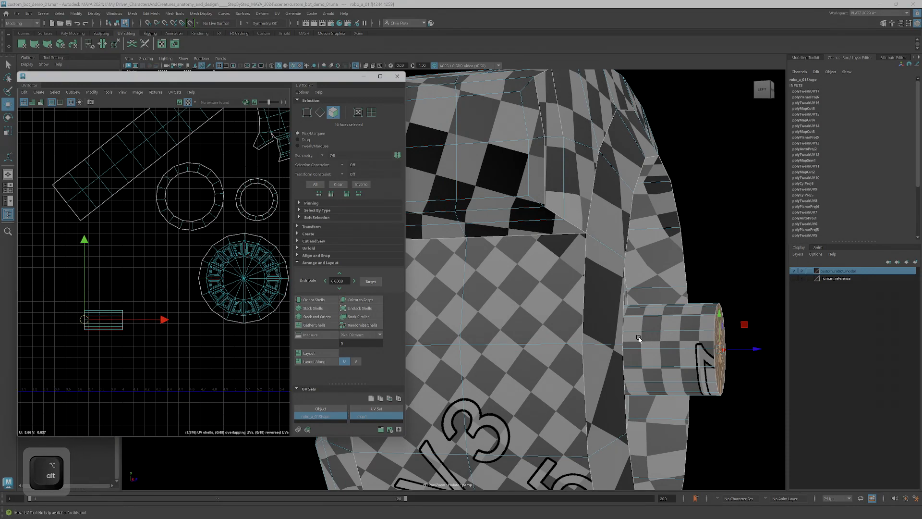
Select the circular border edges of the shaft's end cap and cut the UVs along them.
{"action": "left_click_drag", "start_coordinate": [642, 338], "coordinate": [584, 341], "text": "alt"}
{"action": "middle_click_drag", "start_coordinate": [583, 341], "coordinate": [541, 326], "text": "alt"}
{"action": "right_click_drag", "start_coordinate": [675, 318], "coordinate": [681, 296]}
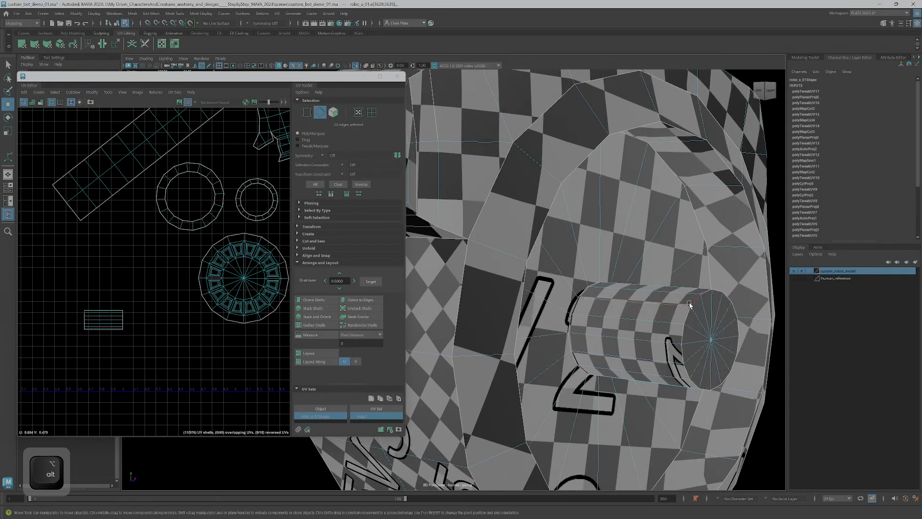
{"action": "middle_click_drag", "start_coordinate": [118, 323], "coordinate": [140, 301], "text": "alt"}
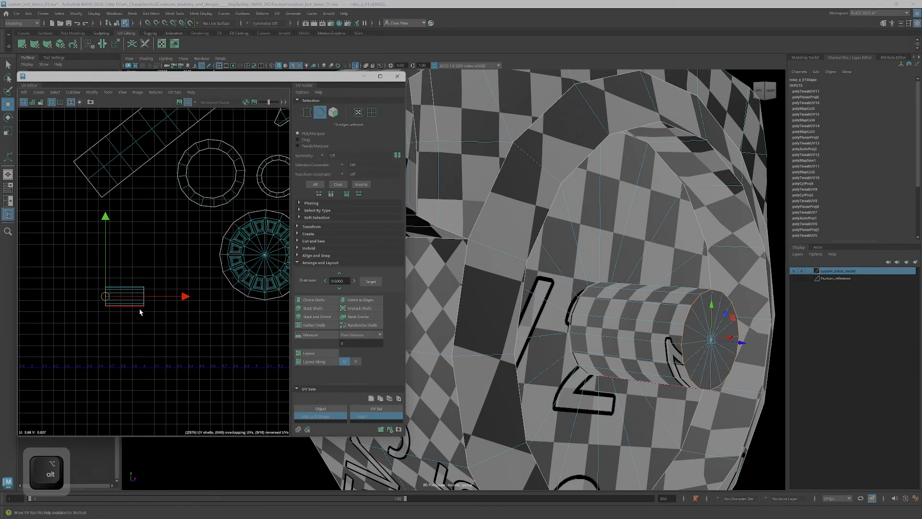
{"action": "key", "text": "shift+x"}
Check the cut and shift the shaft's side shell slightly away from the collapsed cap shell.
{"action": "left_click_drag", "start_coordinate": [105, 298], "coordinate": [94, 288]}
{"action": "key", "text": "ctrl+z"}
{"action": "right_click_drag", "start_coordinate": [136, 308], "coordinate": [129, 279], "text": "ctrl"}
{"action": "left_click_drag", "start_coordinate": [128, 296], "coordinate": [133, 296]}
{"action": "key", "text": "ctrl+z"}
{"action": "key", "text": "ctrl+z"}
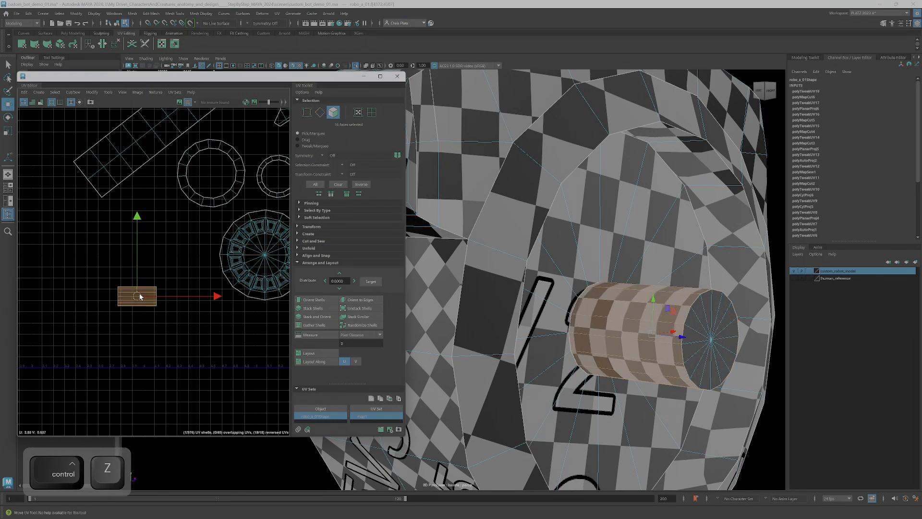
Select the shaft's end cap shell and try to flatten it with a planar projection and unfold.
{"action": "left_click", "coordinate": [695, 335]}
{"action": "left_click_drag", "start_coordinate": [53, 278], "coordinate": [112, 344]}
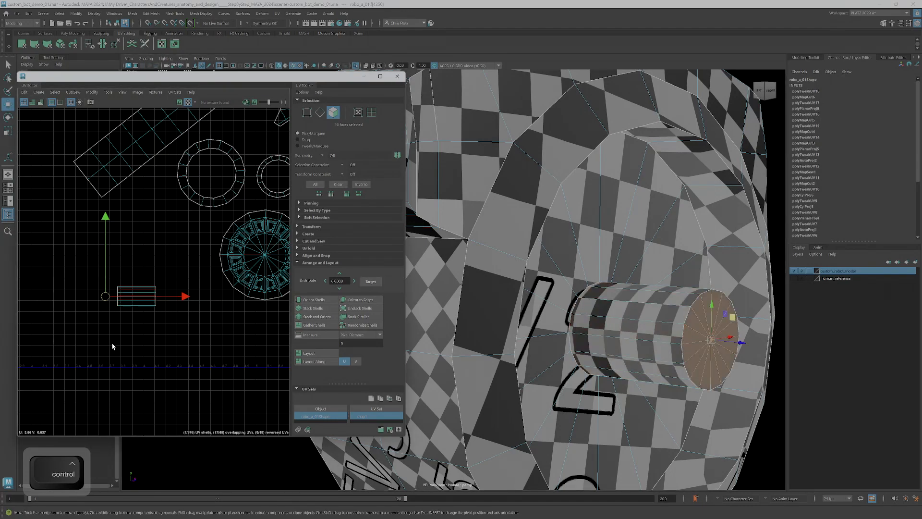
{"action": "left_click", "coordinate": [23, 45]}
{"action": "key", "text": "ctrl+u"}
{"action": "key", "text": "w"}
{"action": "scroll", "coordinate": [120, 299], "scroll_direction": "down", "scroll_amount": 2}
{"action": "left_click_drag", "start_coordinate": [54, 307], "coordinate": [127, 293]}
{"action": "scroll", "coordinate": [128, 295], "scroll_direction": "up", "scroll_amount": 4}
{"action": "key", "text": "r"}
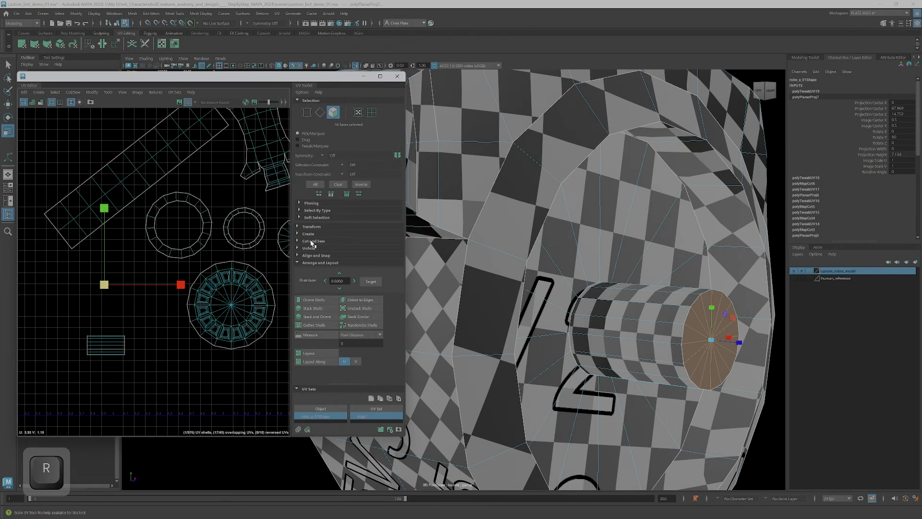
Remap the end cap's faces with an automatic projection and move the new shell towards the shaft's side shell.
{"action": "left_click", "coordinate": [61, 44]}
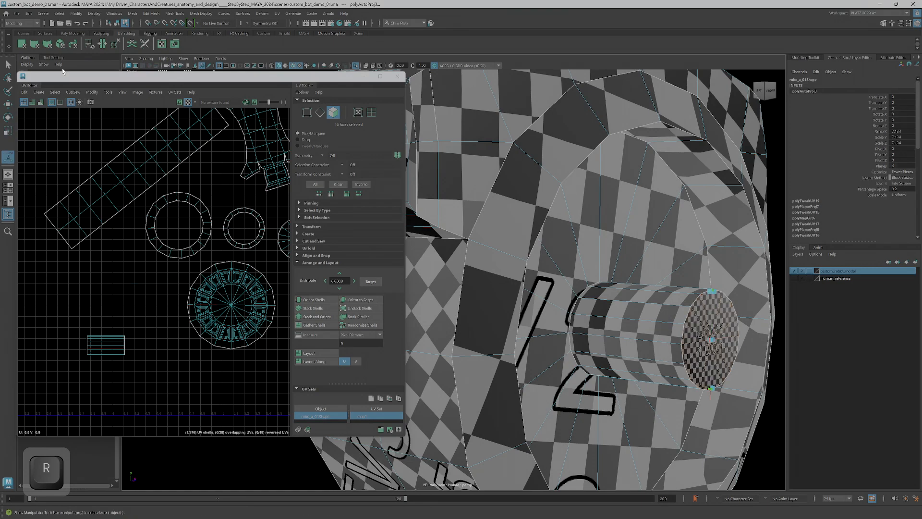
{"action": "scroll", "coordinate": [116, 290], "scroll_direction": "down", "scroll_amount": 5}
{"action": "key", "text": "w"}
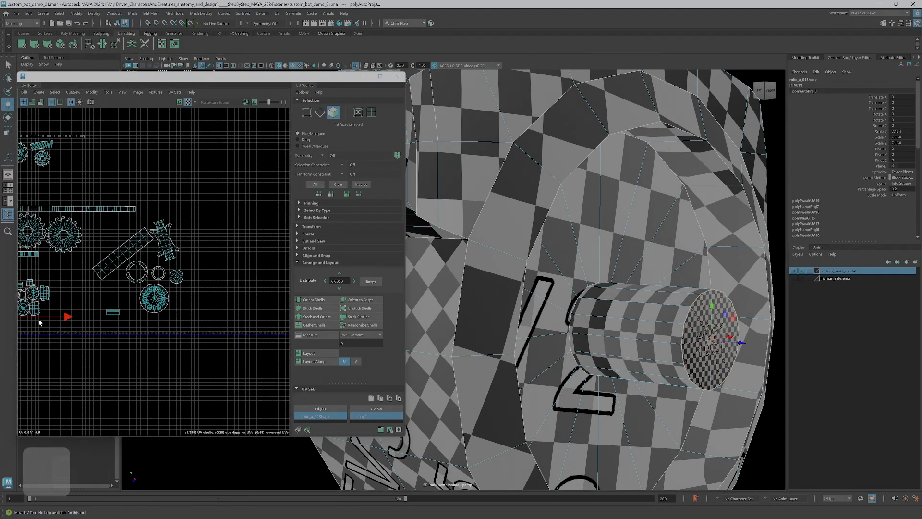
{"action": "left_click_drag", "start_coordinate": [71, 320], "coordinate": [170, 318]}
Scale the cap shell down to match the surrounding checker density and place it above the shaft's side shell.
{"action": "key", "text": "r"}
{"action": "left_click_drag", "start_coordinate": [87, 317], "coordinate": [28, 373]}
{"action": "scroll", "coordinate": [47, 351], "scroll_direction": "up", "scroll_amount": 3}
{"action": "left_click_drag", "start_coordinate": [140, 273], "coordinate": [197, 240]}
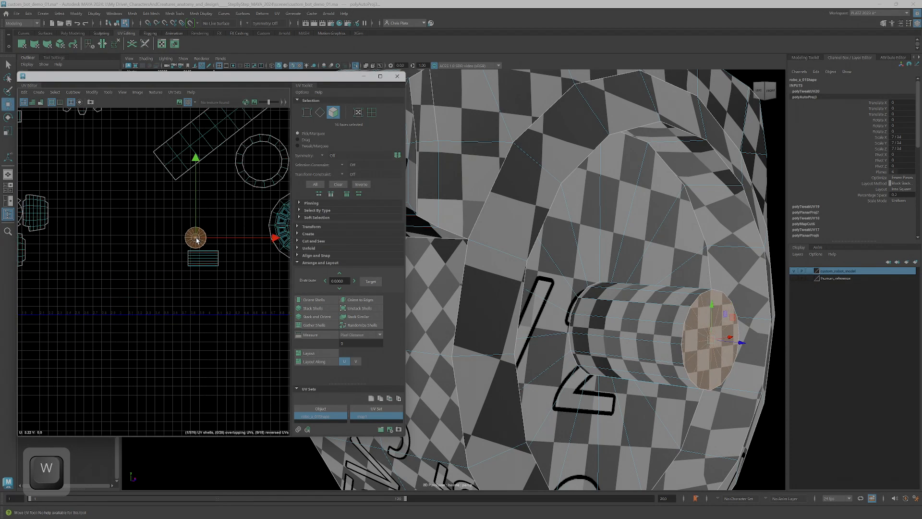
Cut the shaft's side UVs along one lengthwise edge as a seam.
{"action": "left_click_drag", "start_coordinate": [216, 283], "coordinate": [211, 285]}
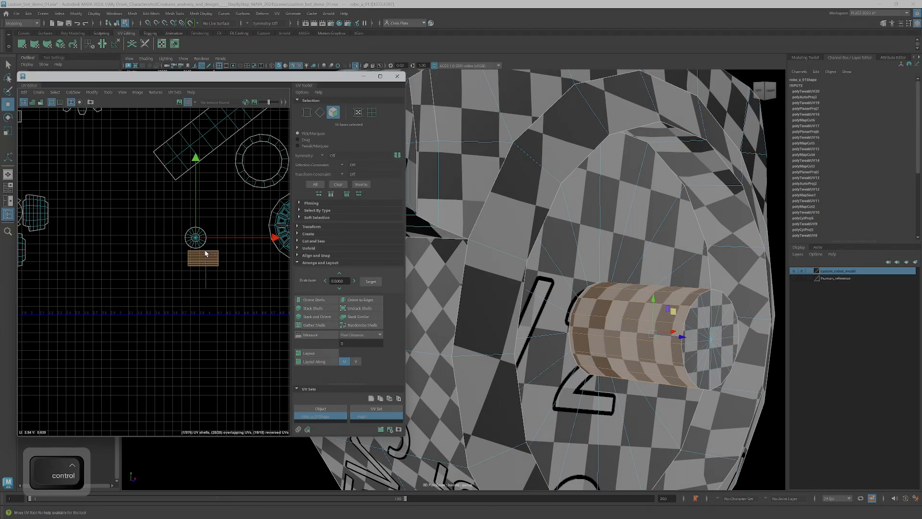
{"action": "left_click", "coordinate": [178, 251]}
{"action": "left_click_drag", "start_coordinate": [530, 314], "coordinate": [591, 320], "text": "alt"}
{"action": "scroll", "coordinate": [534, 321], "scroll_direction": "up", "scroll_amount": 5, "text": "alt"}
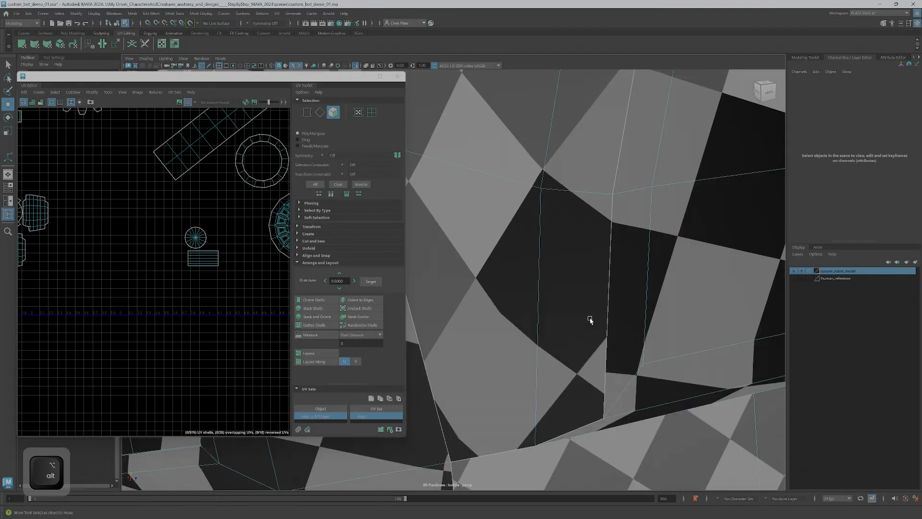
{"action": "right_click_drag", "start_coordinate": [590, 321], "coordinate": [523, 335], "text": "alt"}
{"action": "left_click_drag", "start_coordinate": [523, 335], "coordinate": [600, 287], "text": "alt"}
{"action": "right_click_drag", "start_coordinate": [186, 259], "coordinate": [228, 263], "text": "alt"}
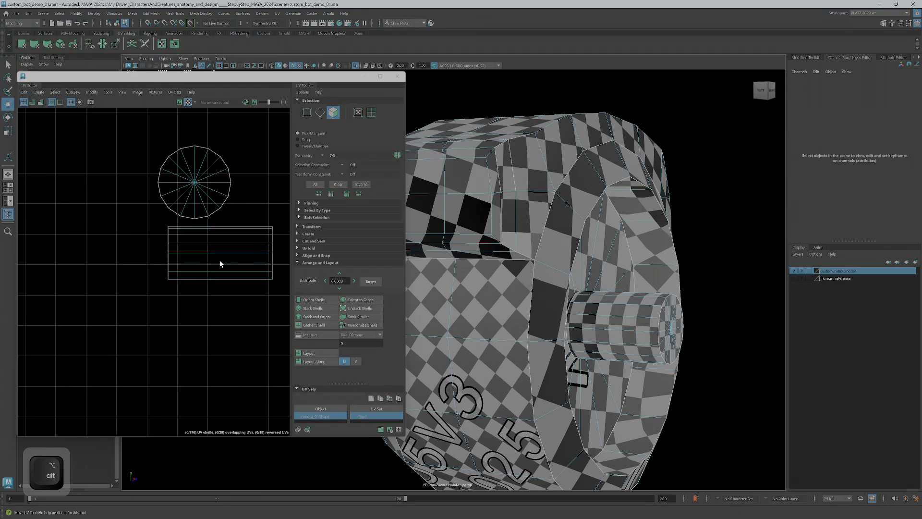
{"action": "left_click_drag", "start_coordinate": [606, 336], "coordinate": [532, 295], "text": "alt"}
{"action": "right_click_drag", "start_coordinate": [531, 292], "coordinate": [529, 272]}
{"action": "left_click", "coordinate": [529, 291]}
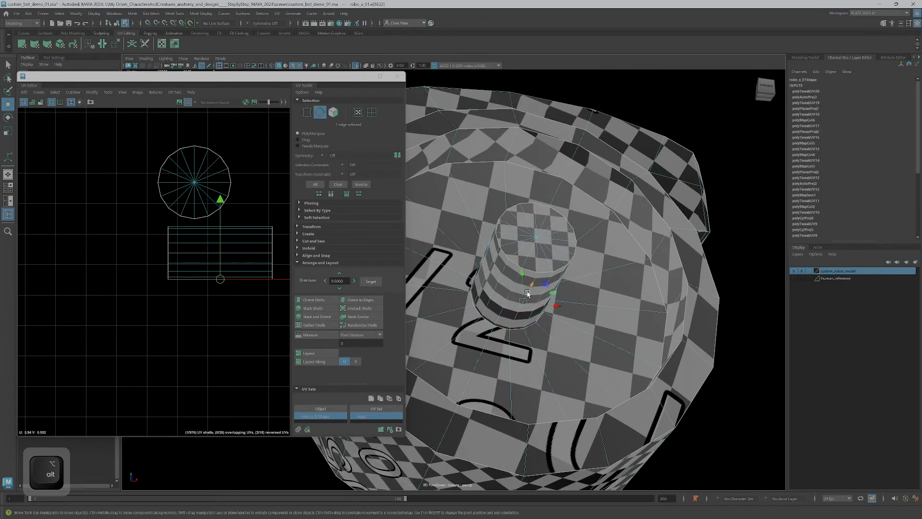
{"action": "middle_click_drag", "start_coordinate": [167, 300], "coordinate": [153, 303], "text": "alt"}
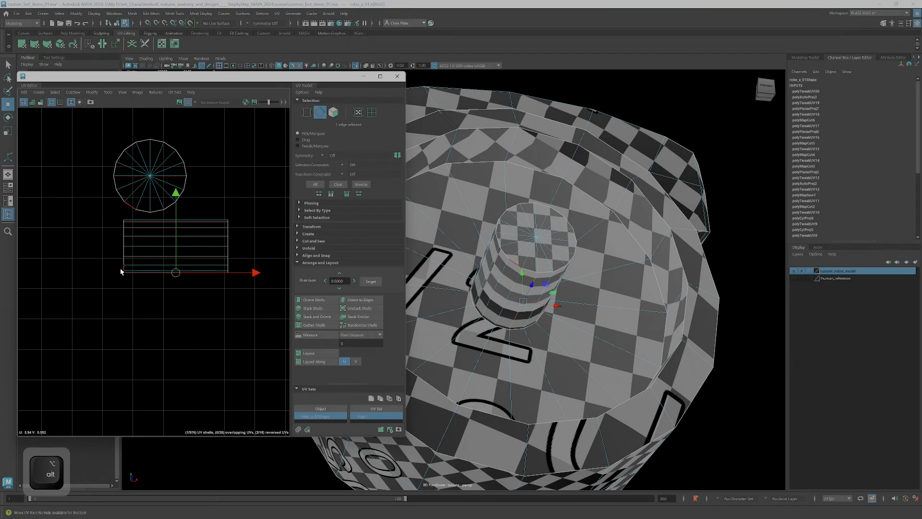
{"action": "key", "text": "shift+x"}
Unfold the shaft's side shell and place it beside the cap shell.
{"action": "right_click_drag", "start_coordinate": [198, 252], "coordinate": [204, 271]}
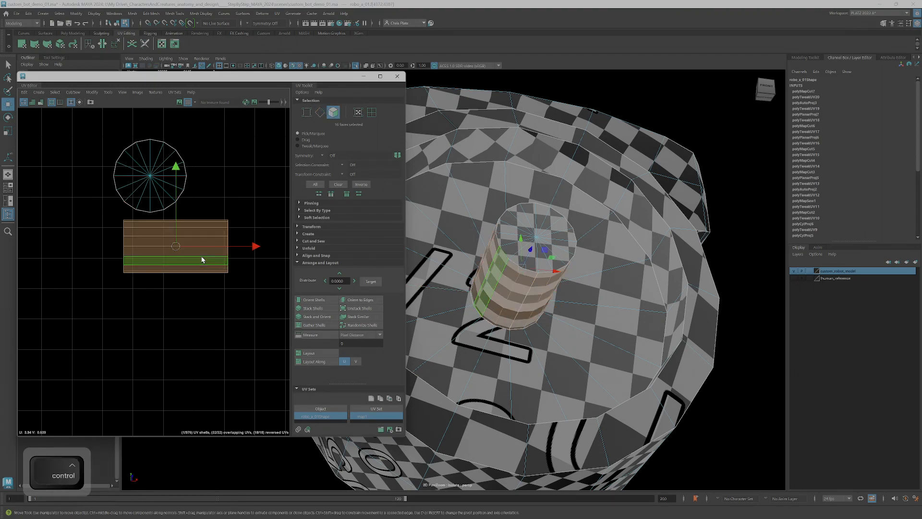
{"action": "key", "text": "ctrl+u"}
{"action": "left_click_drag", "start_coordinate": [185, 251], "coordinate": [227, 217]}
Check the checker on the shaft's side and rotate its UV shell until it stands straight.
{"action": "left_click_drag", "start_coordinate": [581, 311], "coordinate": [479, 129], "text": "alt"}
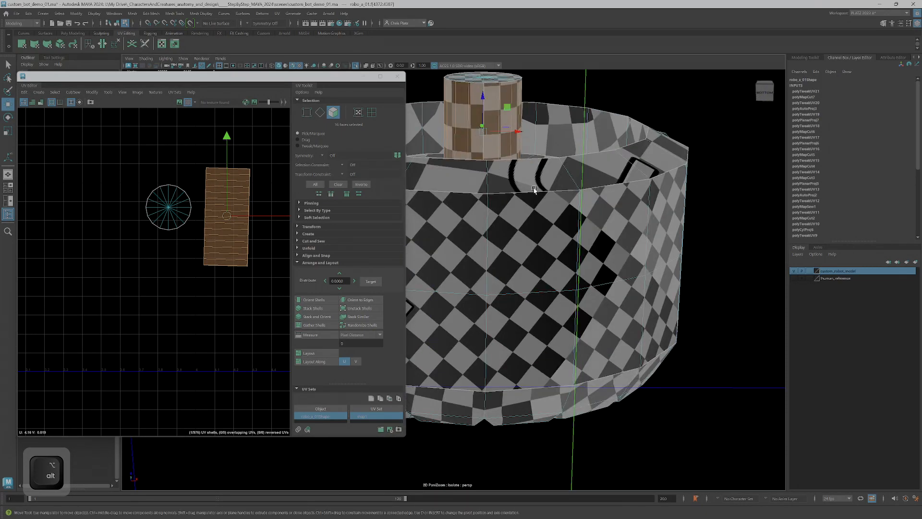
{"action": "left_click_drag", "start_coordinate": [531, 182], "coordinate": [524, 226], "text": "alt"}
{"action": "key", "text": "e"}
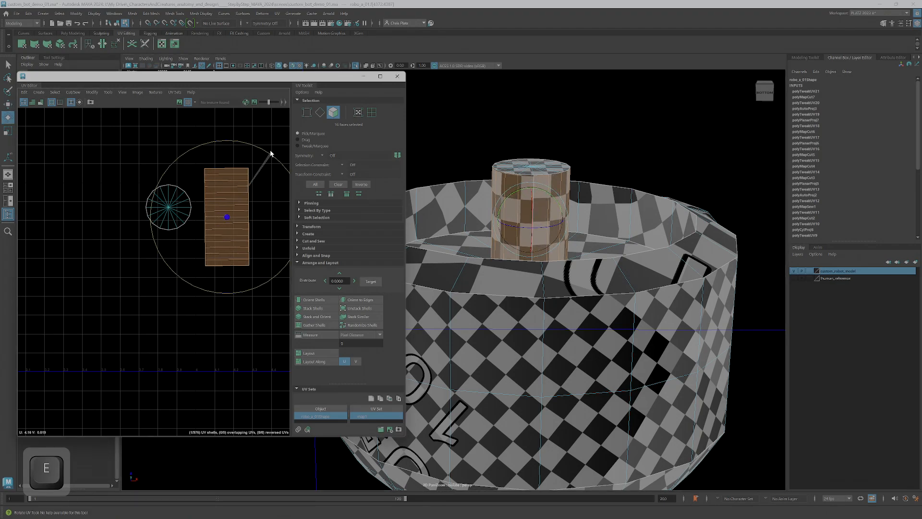
{"action": "scroll", "coordinate": [271, 156], "scroll_direction": "down", "scroll_amount": 3}
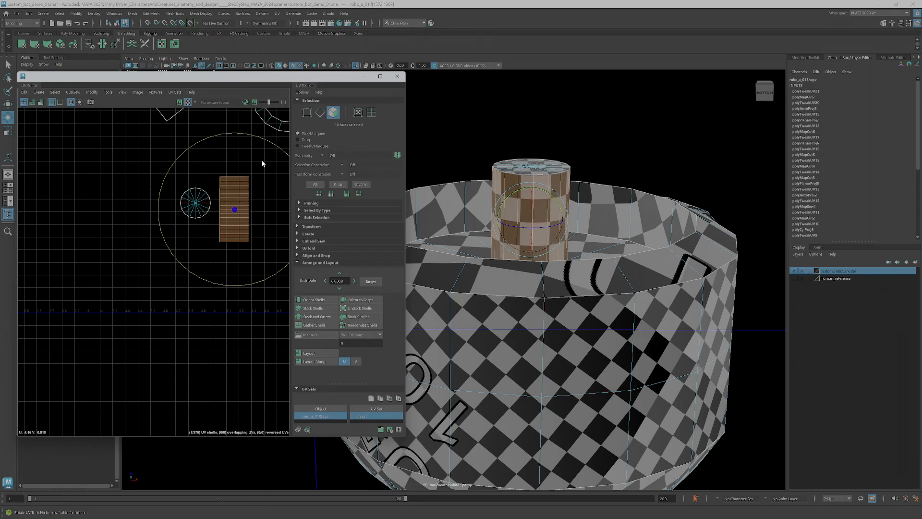
Select the head's group of unfolded shells and turn off isolation to show the whole robot.
{"action": "scroll", "coordinate": [255, 210], "scroll_direction": "down", "scroll_amount": 5}
{"action": "key", "text": "w"}
{"action": "scroll", "coordinate": [256, 212], "scroll_direction": "down", "scroll_amount": 3}
{"action": "middle_click_drag", "start_coordinate": [255, 212], "coordinate": [183, 292], "text": "alt"}
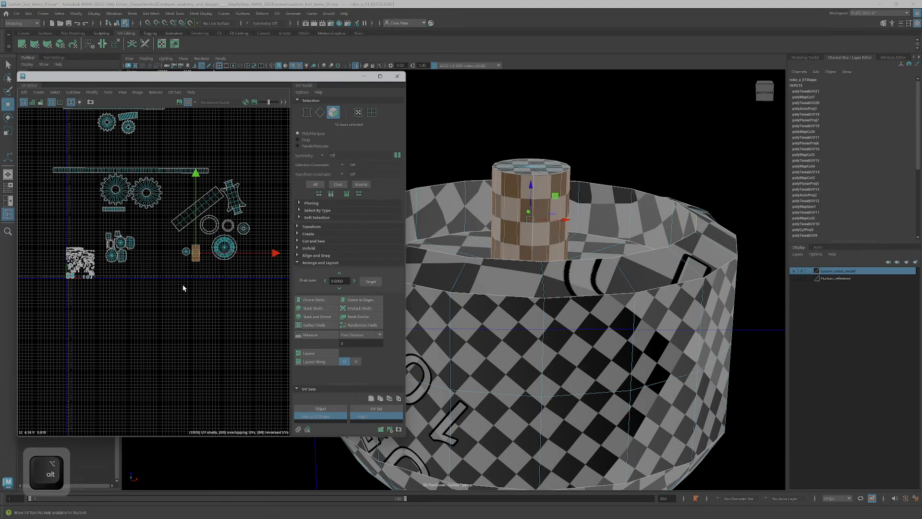
{"action": "scroll", "coordinate": [142, 243], "scroll_direction": "up", "scroll_amount": 4}
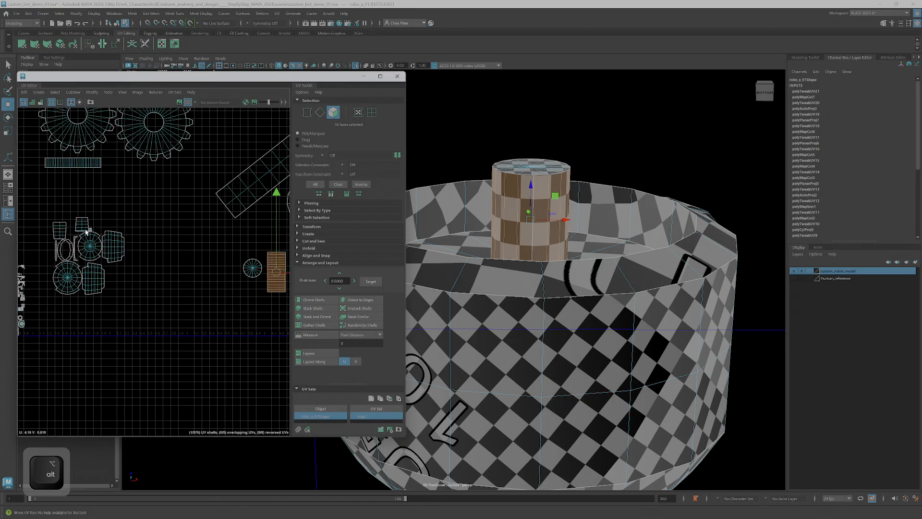
{"action": "left_click_drag", "start_coordinate": [67, 240], "coordinate": [167, 333]}
{"action": "scroll", "coordinate": [661, 318], "scroll_direction": "down", "scroll_amount": 5}
{"action": "left_click_drag", "start_coordinate": [531, 269], "coordinate": [566, 247], "text": "alt"}
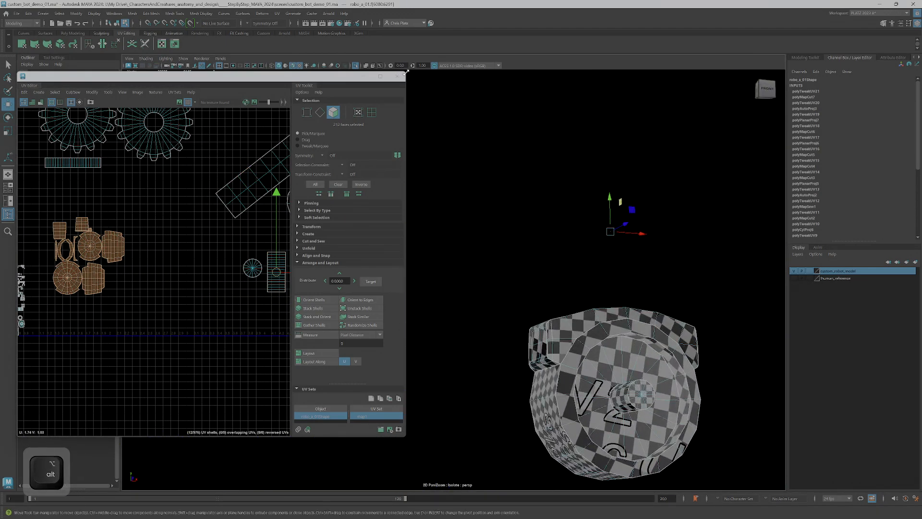
{"action": "left_click", "coordinate": [355, 66]}
{"action": "scroll", "coordinate": [648, 310], "scroll_direction": "down", "scroll_amount": 3}
{"action": "left_click_drag", "start_coordinate": [640, 301], "coordinate": [610, 285], "text": "alt"}
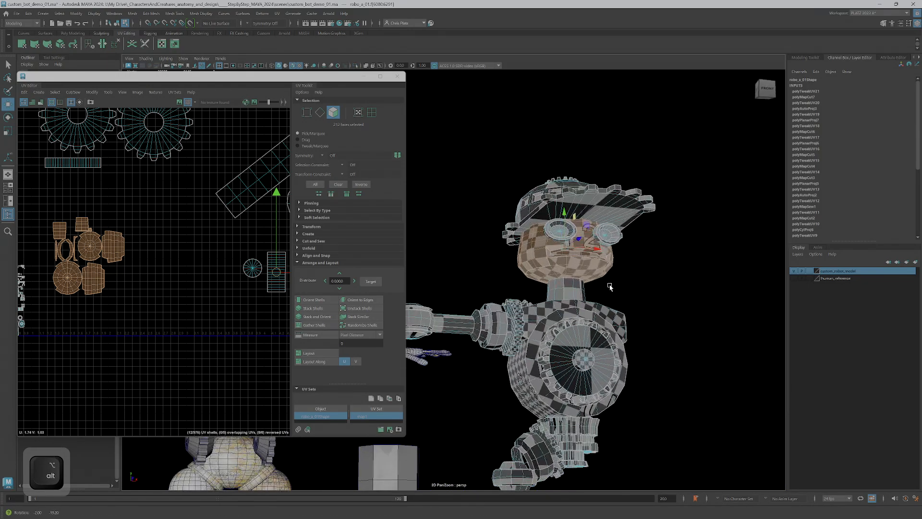
Bring the torso into view and select all of its unfolded shells in the UV layout.
{"action": "scroll", "coordinate": [567, 265], "scroll_direction": "up", "scroll_amount": 5}
{"action": "middle_click_drag", "start_coordinate": [626, 280], "coordinate": [606, 337], "text": "alt"}
{"action": "left_click_drag", "start_coordinate": [606, 337], "coordinate": [614, 341], "text": "alt"}
{"action": "scroll", "coordinate": [670, 341], "scroll_direction": "down", "scroll_amount": 5}
{"action": "middle_click_drag", "start_coordinate": [547, 331], "coordinate": [597, 307], "text": "alt"}
{"action": "right_click_drag", "start_coordinate": [214, 289], "coordinate": [125, 301], "text": "alt"}
{"action": "middle_click_drag", "start_coordinate": [211, 269], "coordinate": [203, 298], "text": "alt"}
{"action": "left_click_drag", "start_coordinate": [302, 389], "coordinate": [304, 389]}
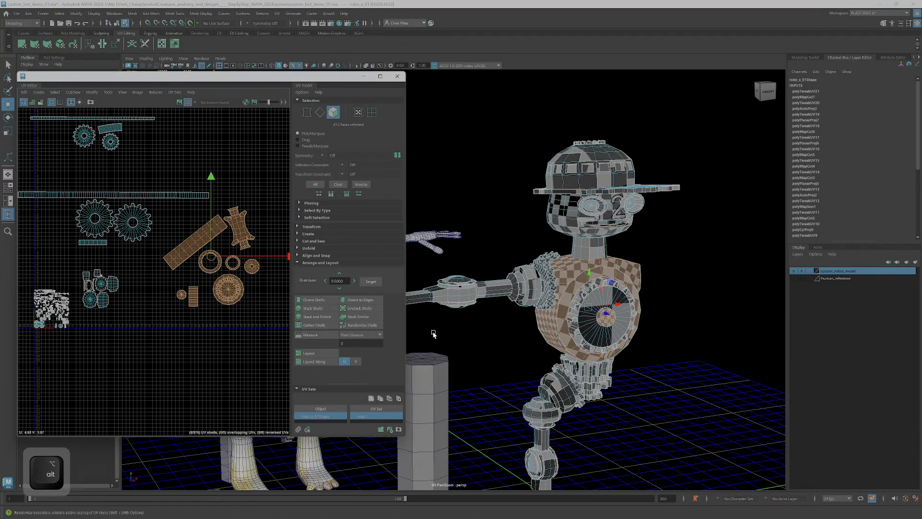
Move the selected torso shells up in the UV layout, above the other shell groups.
{"action": "left_click_drag", "start_coordinate": [631, 304], "coordinate": [624, 343], "text": "alt"}
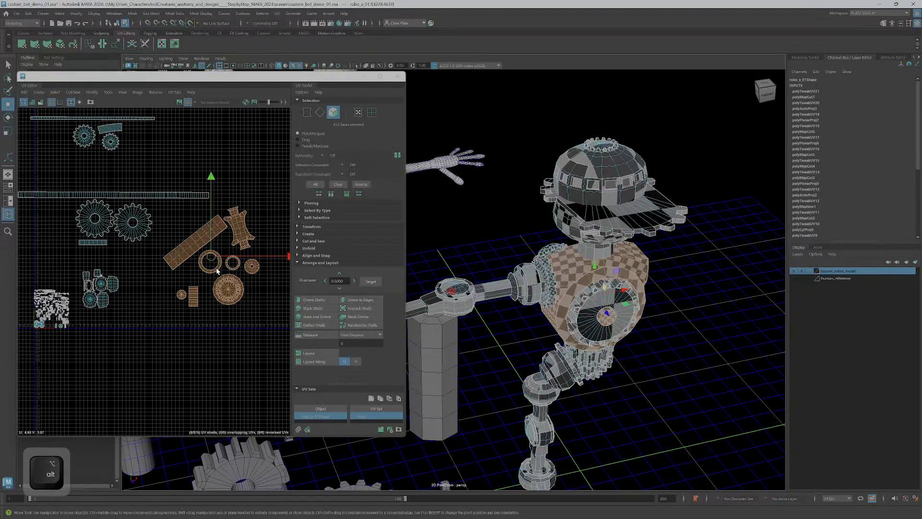
{"action": "scroll", "coordinate": [217, 272], "scroll_direction": "down", "scroll_amount": 3, "text": "alt"}
{"action": "key", "text": "w"}
{"action": "left_click_drag", "start_coordinate": [217, 267], "coordinate": [220, 175]}
Select the chest gear's faces and move their UV shells out of the crowded UV tile into empty space.
{"action": "right_click_drag", "start_coordinate": [594, 290], "coordinate": [621, 265], "text": "alt"}
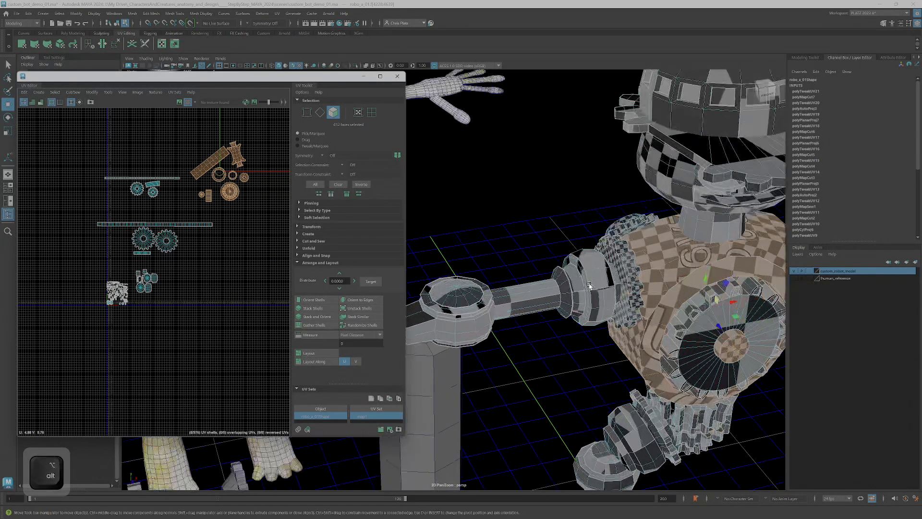
{"action": "left_click_drag", "start_coordinate": [621, 265], "coordinate": [589, 290], "text": "alt"}
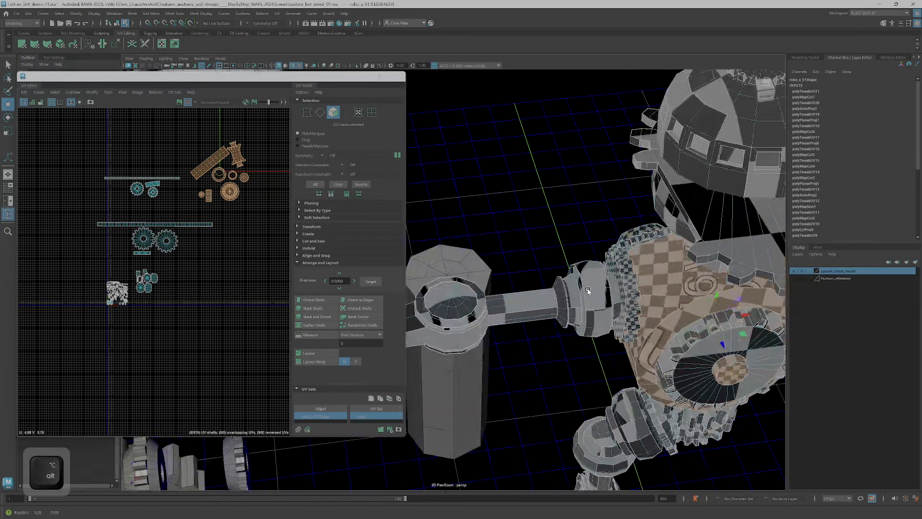
{"action": "left_click", "coordinate": [761, 328]}
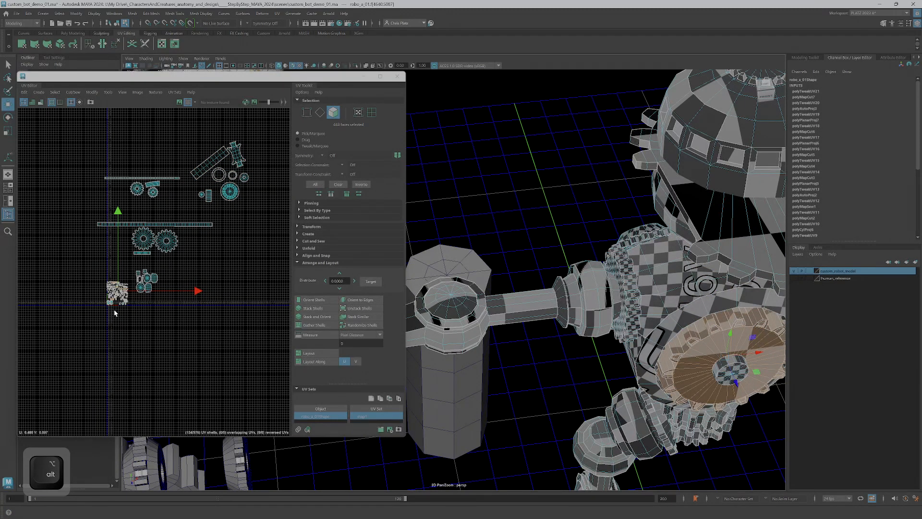
{"action": "scroll", "coordinate": [142, 299], "scroll_direction": "up", "scroll_amount": 2}
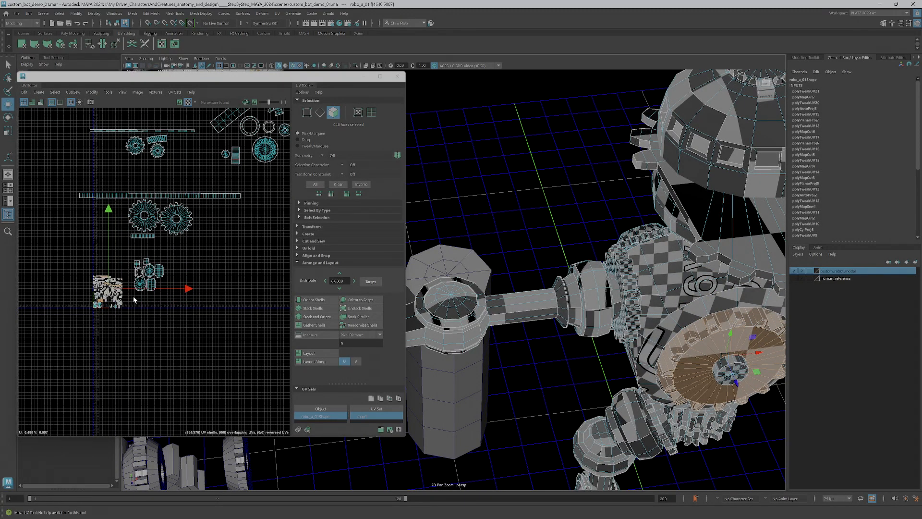
{"action": "key", "text": "f"}
{"action": "left_click_drag", "start_coordinate": [112, 292], "coordinate": [253, 287]}
{"action": "middle_click_drag", "start_coordinate": [259, 278], "coordinate": [181, 276], "text": "alt"}
{"action": "scroll", "coordinate": [181, 276], "scroll_direction": "up", "scroll_amount": 1}
{"action": "left_click_drag", "start_coordinate": [172, 285], "coordinate": [222, 263]}
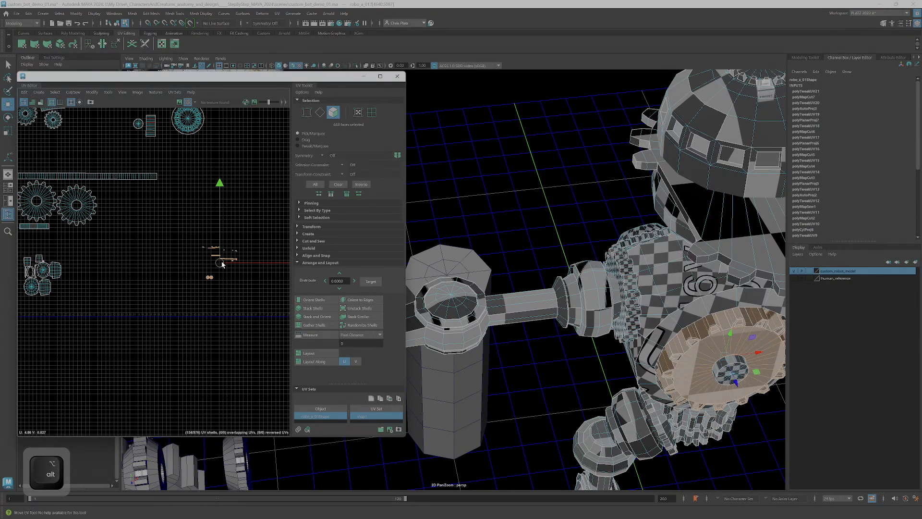
{"action": "middle_click_drag", "start_coordinate": [223, 263], "coordinate": [150, 245], "text": "alt"}
Apply an automatic projection to the chest gear's selected faces.
{"action": "left_click_drag", "start_coordinate": [716, 350], "coordinate": [743, 331], "text": "alt"}
{"action": "middle_click_drag", "start_coordinate": [744, 331], "coordinate": [572, 299], "text": "alt"}
{"action": "scroll", "coordinate": [572, 298], "scroll_direction": "up", "scroll_amount": 2}
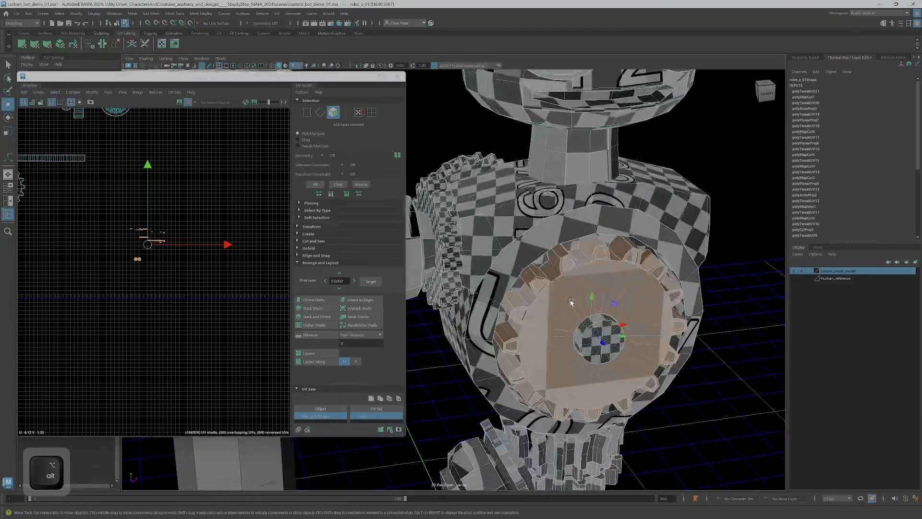
{"action": "left_click_drag", "start_coordinate": [572, 298], "coordinate": [595, 297], "text": "alt"}
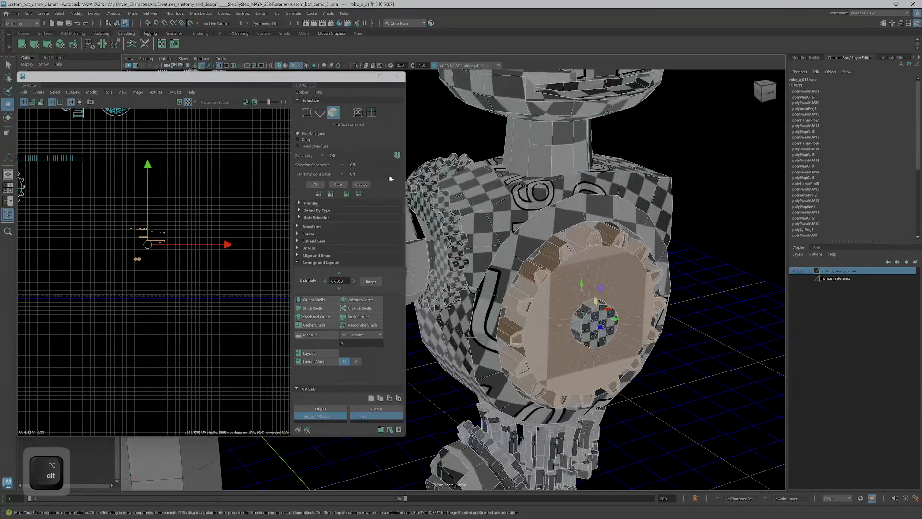
{"action": "left_click", "coordinate": [62, 46]}
{"action": "left_click_drag", "start_coordinate": [600, 331], "coordinate": [617, 322], "text": "alt"}
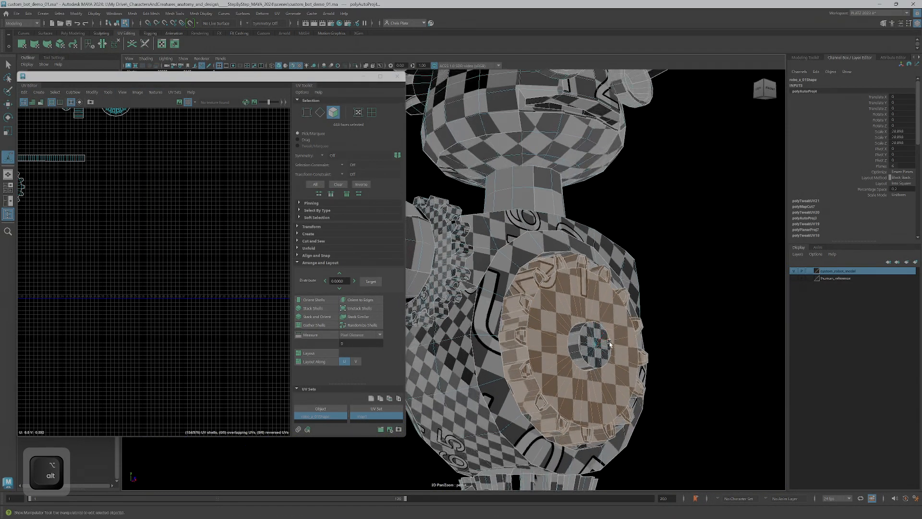
Move the automatic projection up to the chest gear and set it slightly in front of the torso.
{"action": "scroll", "coordinate": [615, 383], "scroll_direction": "down", "scroll_amount": 5}
{"action": "middle_click_drag", "start_coordinate": [615, 383], "coordinate": [558, 269], "text": "alt"}
{"action": "left_click_drag", "start_coordinate": [557, 269], "coordinate": [571, 289], "text": "alt"}
{"action": "left_click_drag", "start_coordinate": [518, 363], "coordinate": [573, 235]}
{"action": "left_click_drag", "start_coordinate": [556, 189], "coordinate": [554, 197]}
{"action": "scroll", "coordinate": [553, 198], "scroll_direction": "up", "scroll_amount": 2}
{"action": "key", "text": "ctrl+z"}
{"action": "left_click_drag", "start_coordinate": [558, 158], "coordinate": [592, 198]}
{"action": "middle_click_drag", "start_coordinate": [587, 208], "coordinate": [604, 319], "text": "alt"}
{"action": "right_click_drag", "start_coordinate": [604, 319], "coordinate": [612, 342], "text": "alt"}
{"action": "left_click_drag", "start_coordinate": [612, 342], "coordinate": [751, 238], "text": "alt"}
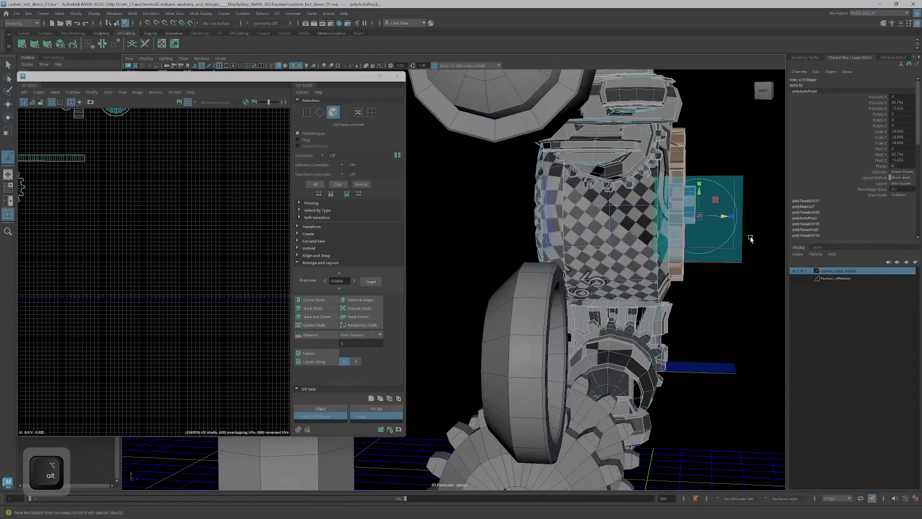
{"action": "left_click", "coordinate": [724, 217]}
{"action": "key", "text": "ctrl+z"}
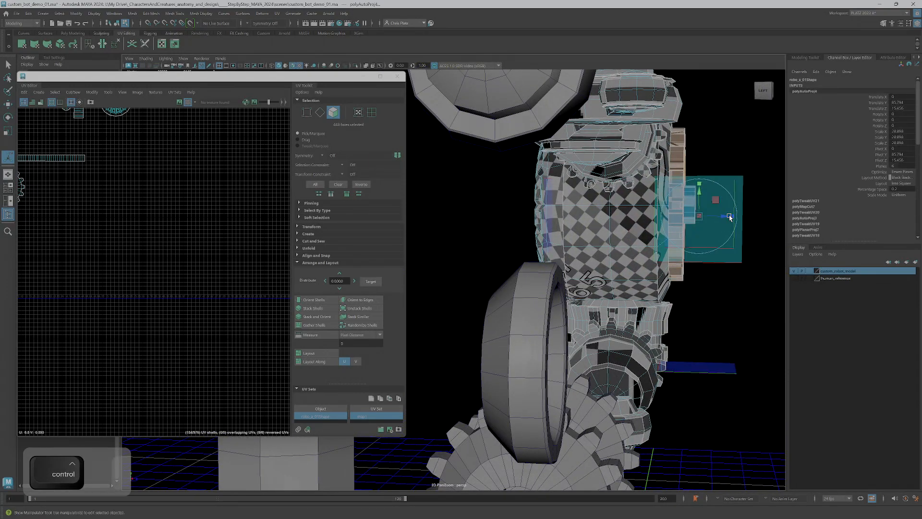
{"action": "left_click", "coordinate": [717, 217]}
{"action": "key", "text": "ctrl+z"}
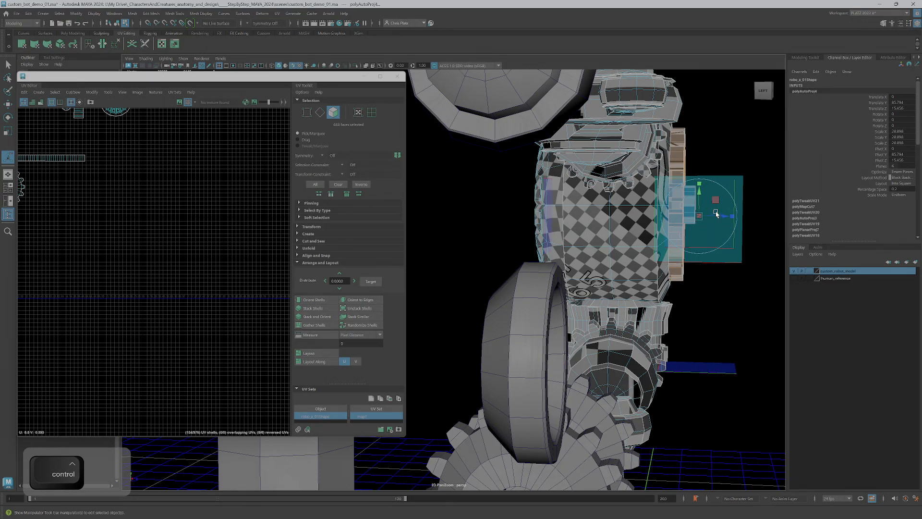
Move the chest gear's newly projected UV shells out of the crowded tile to clear space beyond the neighbouring shells.
{"action": "left_click_drag", "start_coordinate": [711, 227], "coordinate": [620, 307], "text": "alt"}
{"action": "key", "text": "f"}
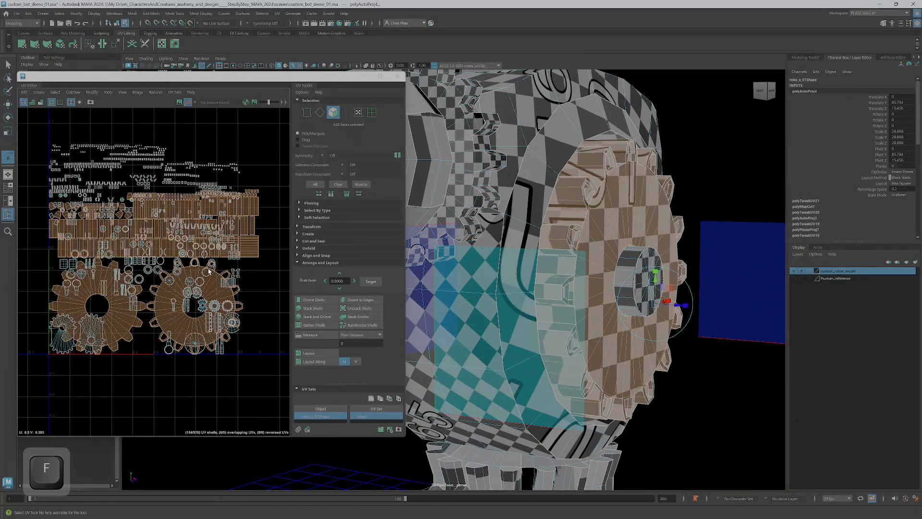
{"action": "scroll", "coordinate": [209, 272], "scroll_direction": "down", "scroll_amount": 4}
{"action": "key", "text": "w"}
{"action": "middle_click_drag", "start_coordinate": [219, 306], "coordinate": [101, 258], "text": "alt"}
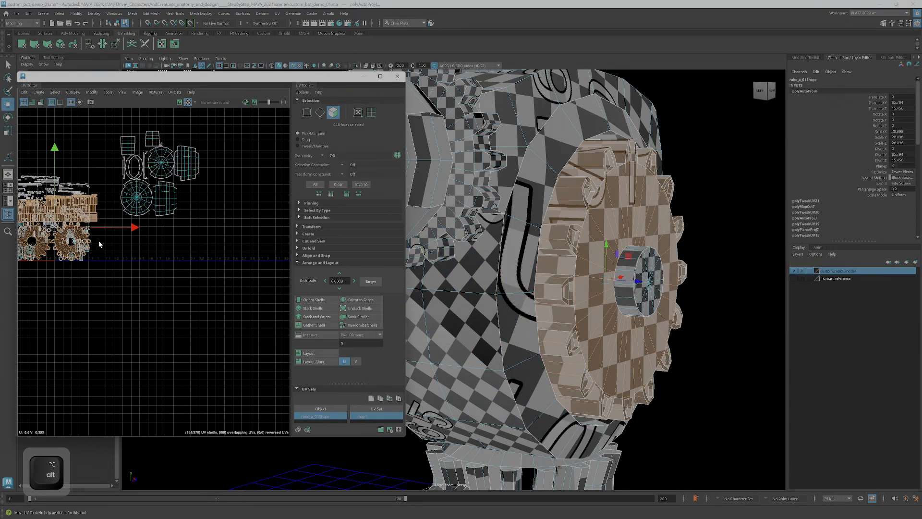
{"action": "left_click_drag", "start_coordinate": [54, 228], "coordinate": [211, 264]}
{"action": "scroll", "coordinate": [229, 260], "scroll_direction": "up", "scroll_amount": 5}
{"action": "middle_click_drag", "start_coordinate": [229, 259], "coordinate": [176, 255], "text": "alt"}
{"action": "scroll", "coordinate": [186, 259], "scroll_direction": "up", "scroll_amount": 3}
Select the full loop of outer side faces running around the chest gear's teeth.
{"action": "left_click_drag", "start_coordinate": [590, 304], "coordinate": [551, 296], "text": "alt"}
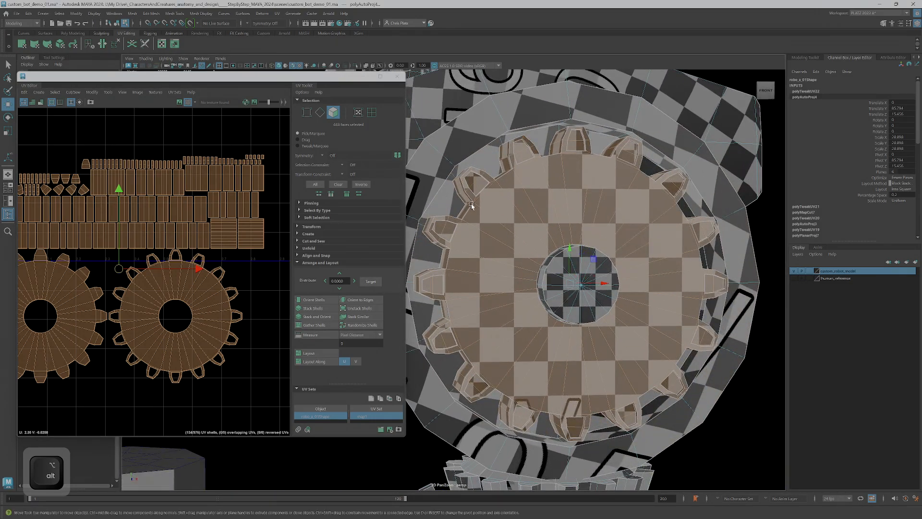
{"action": "middle_click_drag", "start_coordinate": [180, 257], "coordinate": [242, 293], "text": "alt"}
{"action": "right_click_drag", "start_coordinate": [238, 291], "coordinate": [214, 268], "text": "alt"}
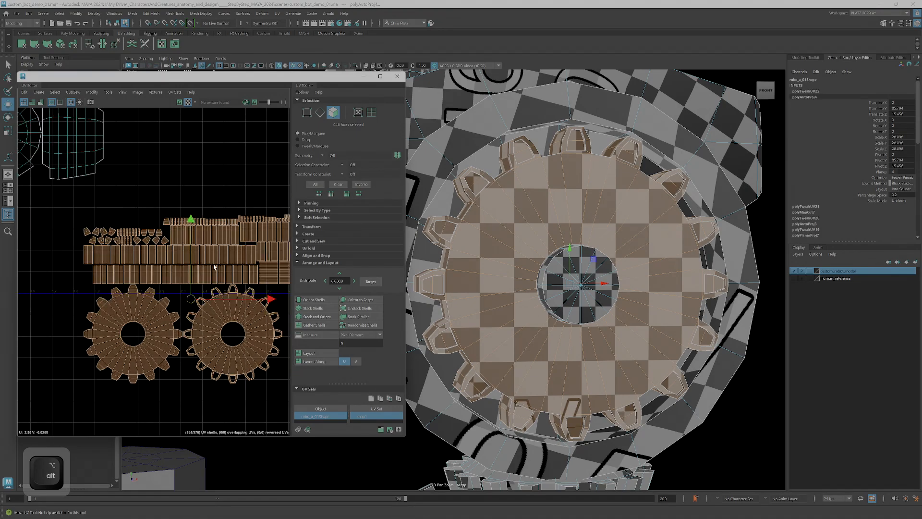
{"action": "left_click_drag", "start_coordinate": [466, 153], "coordinate": [588, 232], "text": "alt"}
{"action": "mouse_move", "coordinate": [588, 232]}
{"action": "right_mouse_down"}
{"action": "mouse_move", "coordinate": [586, 210]}
{"action": "mouse_move", "coordinate": [588, 236]}
{"action": "right_mouse_up"}
{"action": "left_click", "coordinate": [582, 212]}
{"action": "left_click", "coordinate": [590, 222]}
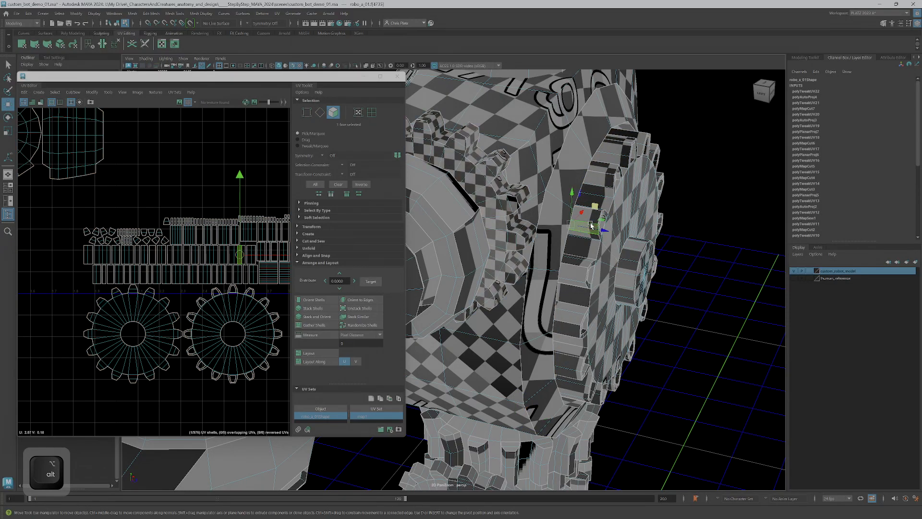
{"action": "scroll", "coordinate": [601, 226], "scroll_direction": "up", "scroll_amount": 5}
{"action": "key", "text": "q"}
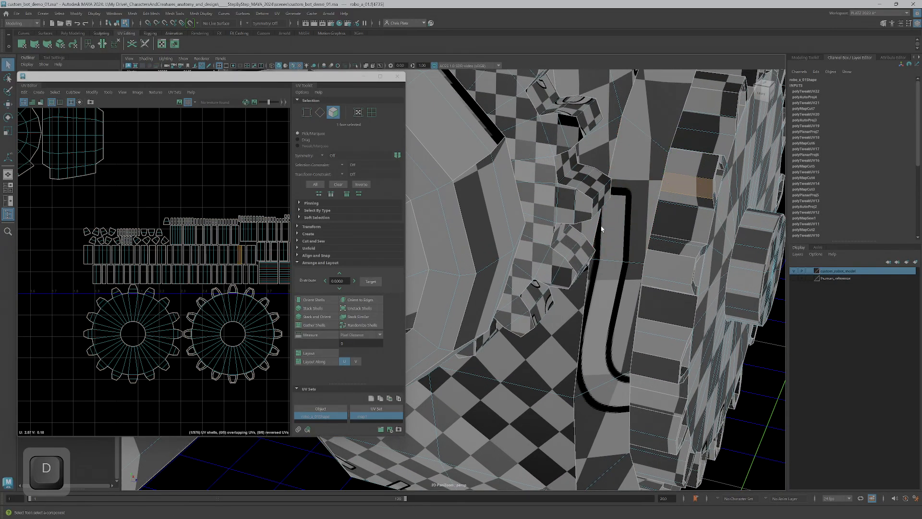
{"action": "key", "text": "f"}
{"action": "scroll", "coordinate": [601, 226], "scroll_direction": "down", "scroll_amount": 4}
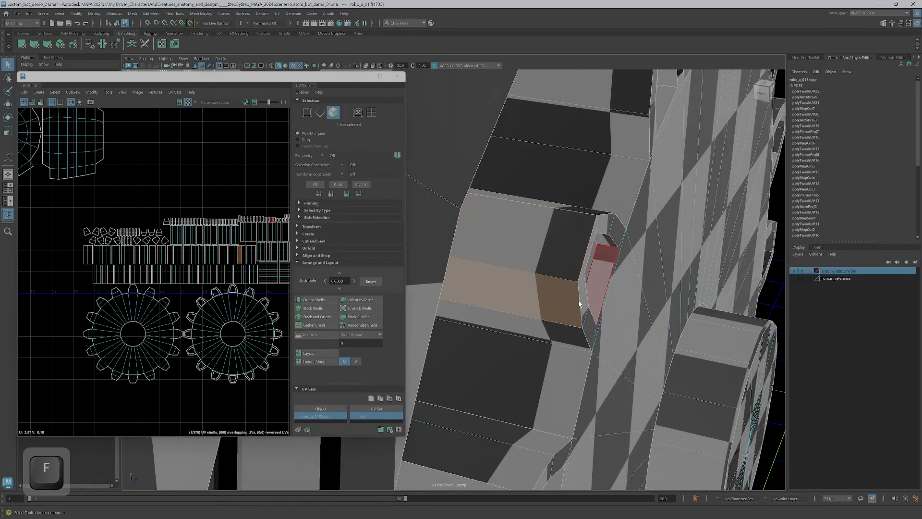
{"action": "double_click", "coordinate": [555, 252], "text": "ctrl+shift"}
Move the UV shells of the selected tooth-rim faces below the gear's two round face shells.
{"action": "mouse_move", "coordinate": [555, 253]}
{"action": "left_mouse_down", "text": "alt"}
{"action": "mouse_move", "coordinate": [597, 370]}
{"action": "mouse_move", "coordinate": [560, 221]}
{"action": "mouse_move", "coordinate": [504, 242]}
{"action": "mouse_move", "coordinate": [502, 276]}
{"action": "mouse_move", "coordinate": [554, 269]}
{"action": "left_mouse_up", "text": "alt"}
{"action": "middle_click_drag", "start_coordinate": [181, 262], "coordinate": [126, 259], "text": "alt"}
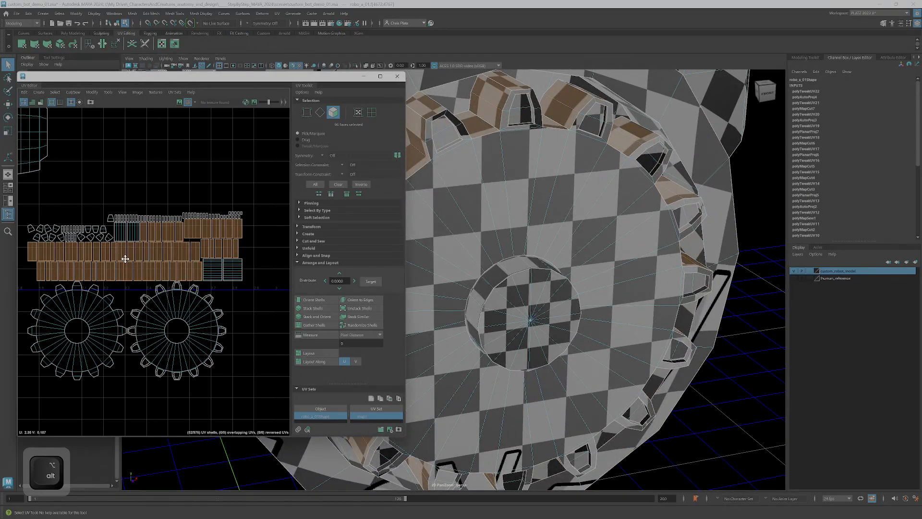
{"action": "right_click_drag", "start_coordinate": [618, 257], "coordinate": [543, 260], "text": "alt"}
{"action": "middle_click_drag", "start_coordinate": [543, 260], "coordinate": [672, 262], "text": "alt"}
{"action": "right_click_drag", "start_coordinate": [193, 247], "coordinate": [110, 252], "text": "alt"}
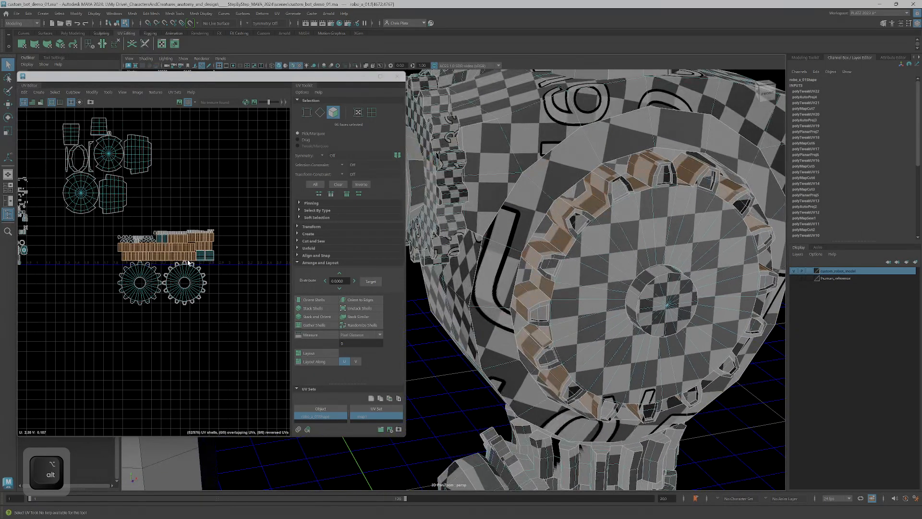
{"action": "key", "text": "w"}
{"action": "left_click_drag", "start_coordinate": [173, 249], "coordinate": [187, 355]}
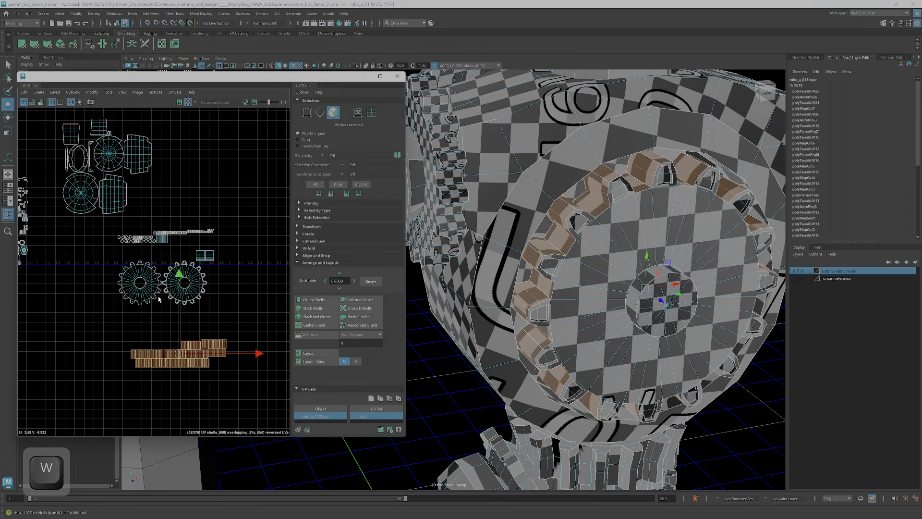
Apply a cylindrical projection to the gear's rim faces and set its Rotate X to -90.
{"action": "left_click", "coordinate": [39, 46]}
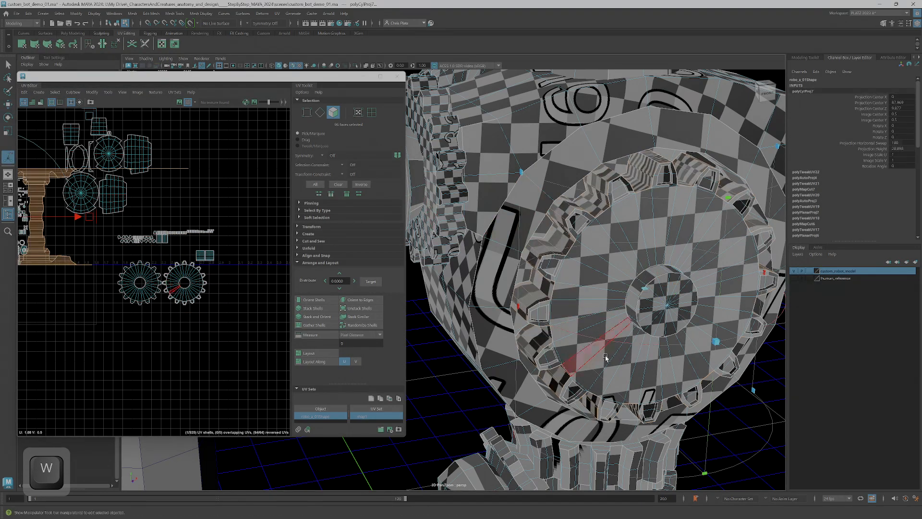
{"action": "left_click_drag", "start_coordinate": [532, 339], "coordinate": [503, 344], "text": "alt"}
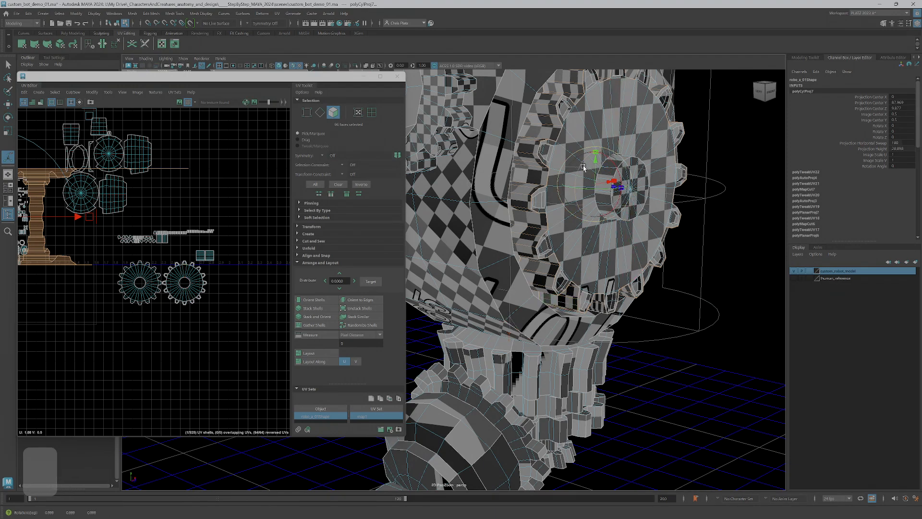
{"action": "left_click_drag", "start_coordinate": [616, 171], "coordinate": [754, 147]}
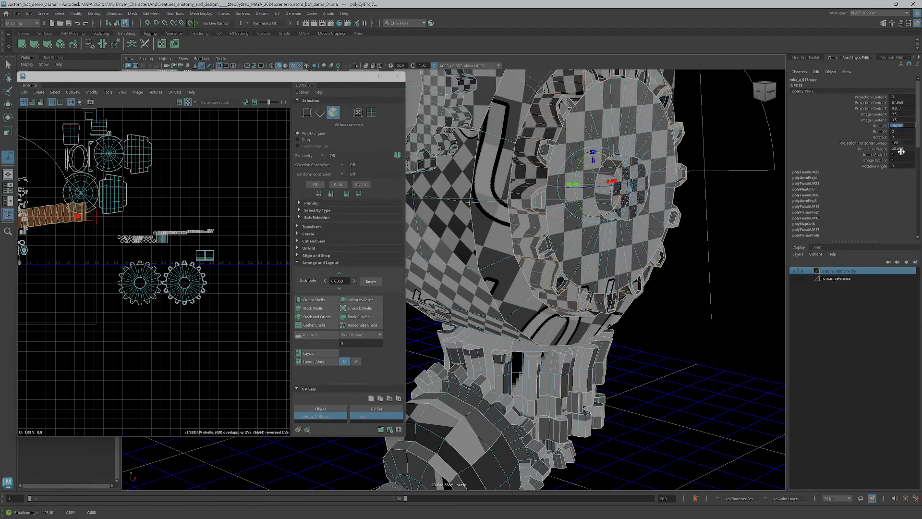
{"action": "type", "text": "-90"}
{"action": "key", "text": "Return"}
Try to adjust the rim's cylindrical projection, show its attributes, and undo the latest projection changes.
{"action": "left_click_drag", "start_coordinate": [737, 242], "coordinate": [626, 241], "text": "alt"}
{"action": "right_click_drag", "start_coordinate": [626, 240], "coordinate": [630, 210], "text": "alt"}
{"action": "middle_click_drag", "start_coordinate": [630, 210], "coordinate": [565, 266], "text": "alt"}
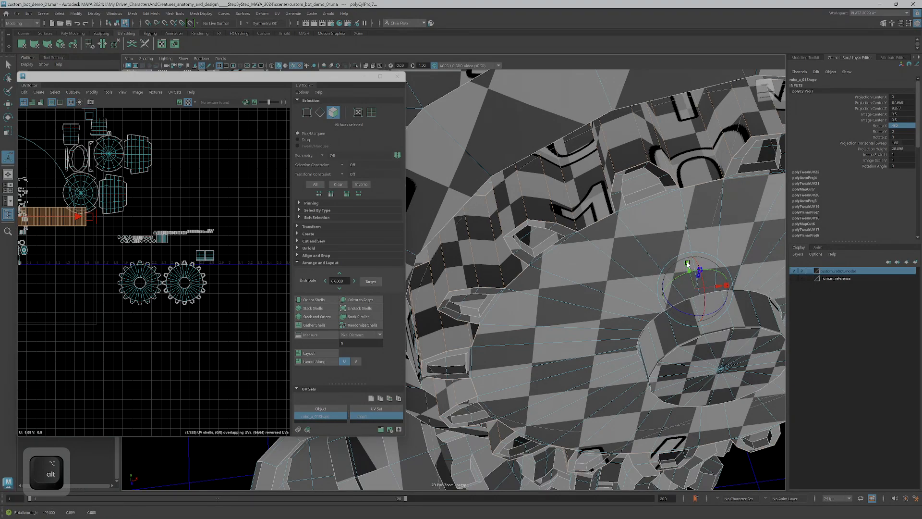
{"action": "left_click_drag", "start_coordinate": [688, 264], "coordinate": [689, 271]}
{"action": "key", "text": "ctrl+z"}
{"action": "key", "text": "ctrl+z"}
{"action": "key", "text": "ctrl+a"}
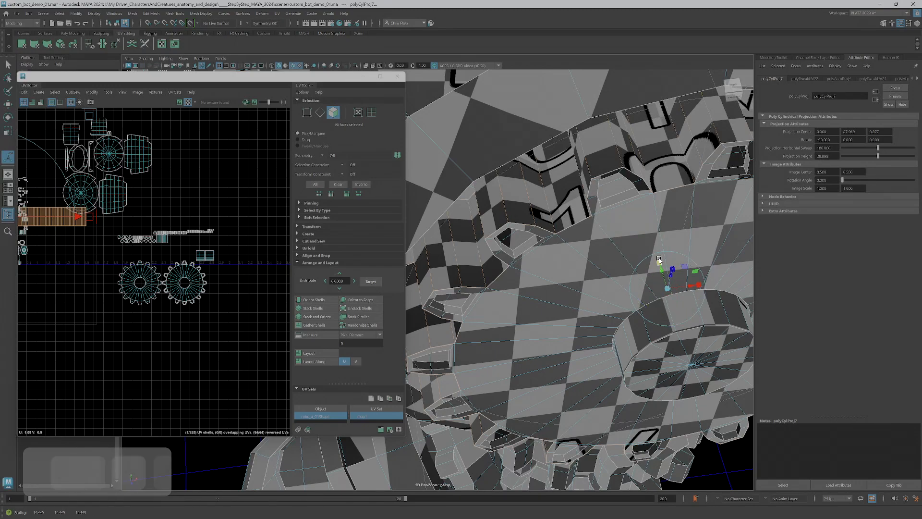
{"action": "key", "text": "ctrl+z"}
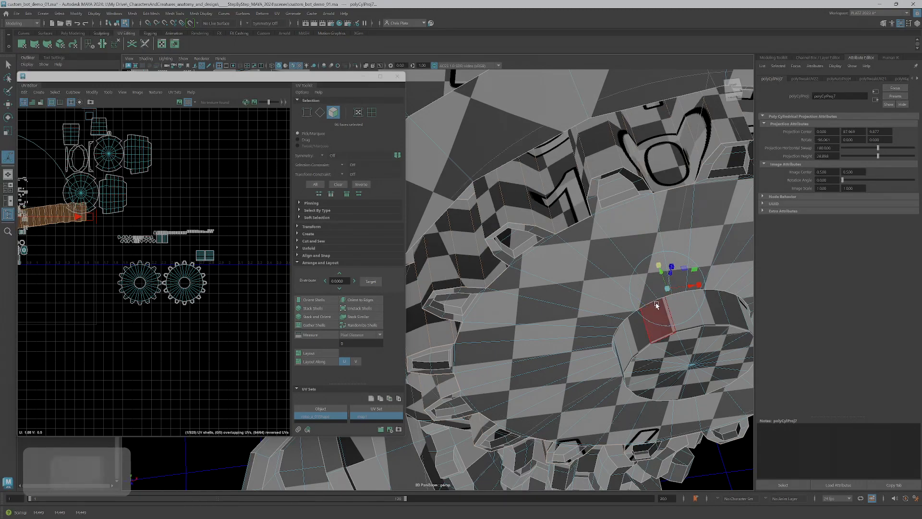
Unfold the gear rim's strip shell and move it below the gear's round face shells.
{"action": "scroll", "coordinate": [657, 308], "scroll_direction": "down", "scroll_amount": 3}
{"action": "left_click_drag", "start_coordinate": [641, 299], "coordinate": [615, 341], "text": "alt"}
{"action": "middle_click_drag", "start_coordinate": [129, 242], "coordinate": [226, 272], "text": "alt"}
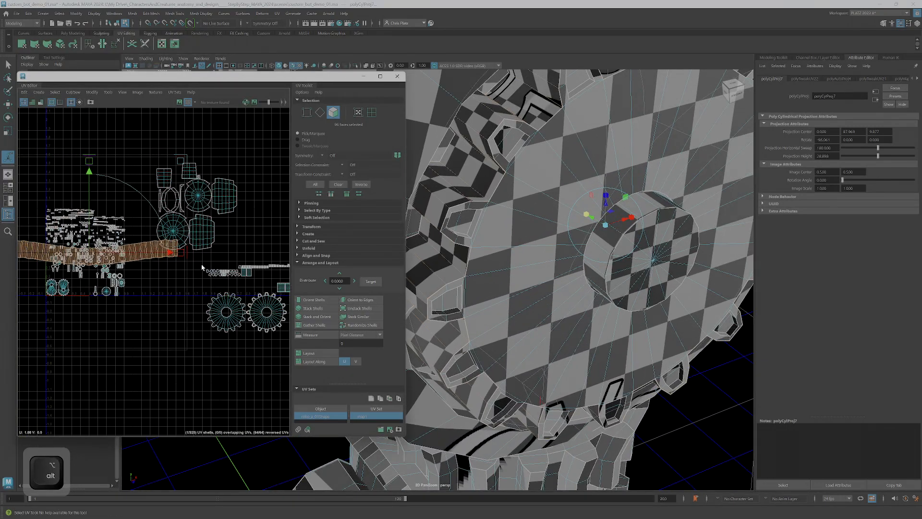
{"action": "right_click_drag", "start_coordinate": [226, 271], "coordinate": [138, 239], "text": "alt"}
{"action": "middle_click_drag", "start_coordinate": [164, 279], "coordinate": [143, 280], "text": "alt"}
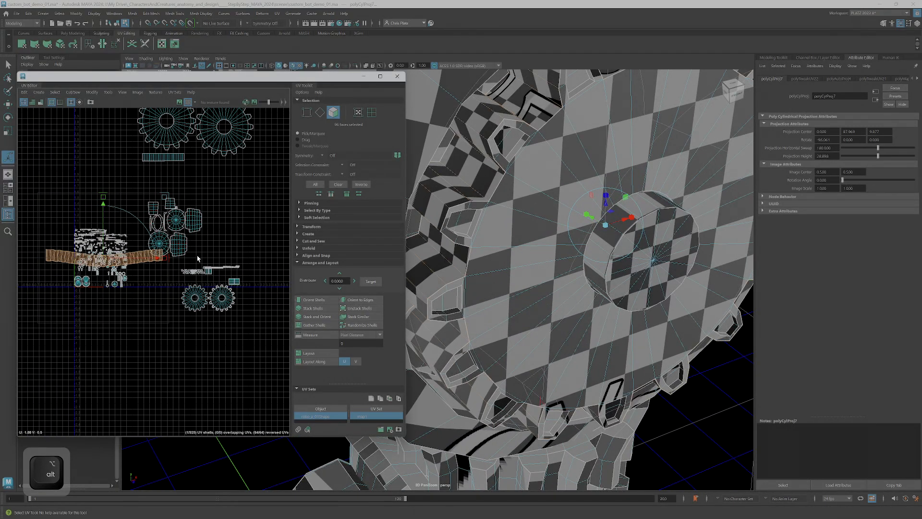
{"action": "key", "text": "ctrl+u"}
{"action": "left_click_drag", "start_coordinate": [106, 262], "coordinate": [183, 335]}
Rotate the gear rim's strip shell slightly until it lies level, and clear the selection.
{"action": "key", "text": "e"}
{"action": "left_click_drag", "start_coordinate": [251, 302], "coordinate": [255, 307]}
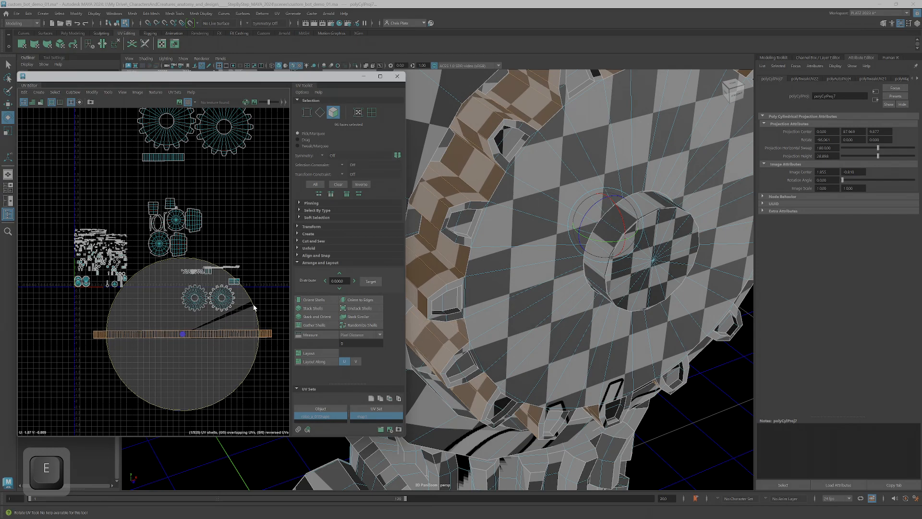
{"action": "scroll", "coordinate": [241, 322], "scroll_direction": "up", "scroll_amount": 5}
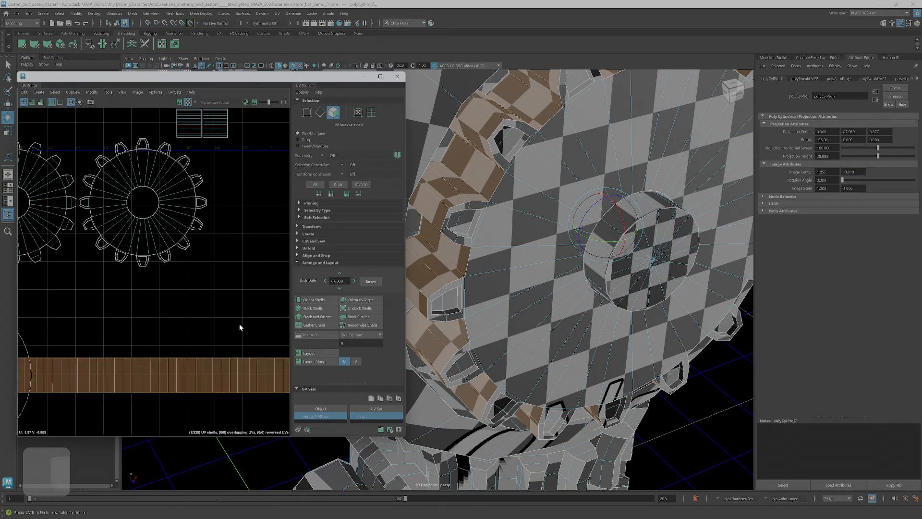
{"action": "left_click", "coordinate": [225, 327]}
Select the loop of side faces on the shaft at the gear's centre and unfold its UV shell.
{"action": "scroll", "coordinate": [233, 332], "scroll_direction": "down", "scroll_amount": 5}
{"action": "left_click_drag", "start_coordinate": [523, 227], "coordinate": [618, 258], "text": "alt"}
{"action": "left_click", "coordinate": [625, 272]}
{"action": "double_click", "coordinate": [624, 273]}
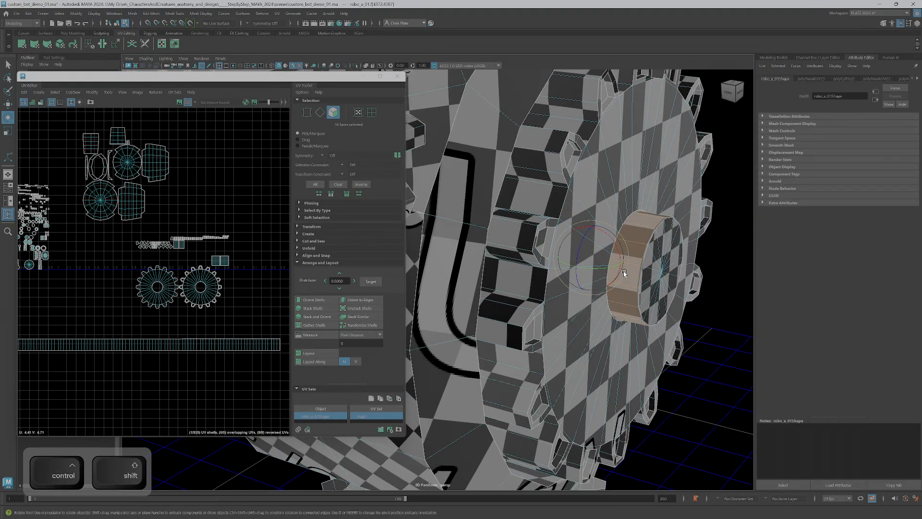
{"action": "key", "text": "f"}
{"action": "scroll", "coordinate": [188, 250], "scroll_direction": "down", "scroll_amount": 5}
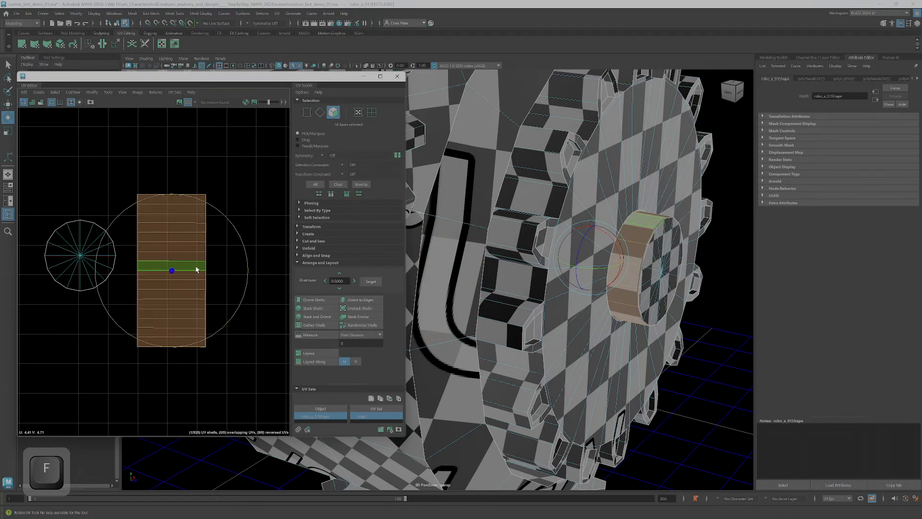
{"action": "scroll", "coordinate": [195, 268], "scroll_direction": "down", "scroll_amount": 3}
{"action": "key", "text": "ctrl+u"}
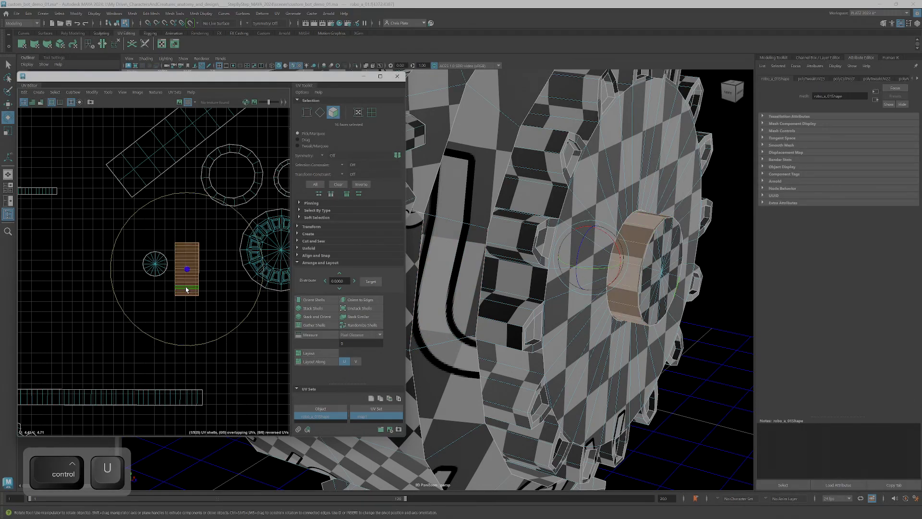
Select all faces of the toothed gear around the central shaft and isolate the gear for editing.
{"action": "left_click_drag", "start_coordinate": [528, 340], "coordinate": [570, 316], "text": "alt"}
{"action": "right_click_drag", "start_coordinate": [570, 316], "coordinate": [579, 310], "text": "alt"}
{"action": "left_click_drag", "start_coordinate": [579, 310], "coordinate": [328, 246], "text": "alt"}
{"action": "left_click_drag", "start_coordinate": [391, 274], "coordinate": [513, 300], "text": "alt"}
{"action": "left_click", "coordinate": [513, 300]}
{"action": "right_click_drag", "start_coordinate": [538, 252], "coordinate": [536, 278]}
{"action": "double_click", "coordinate": [535, 274]}
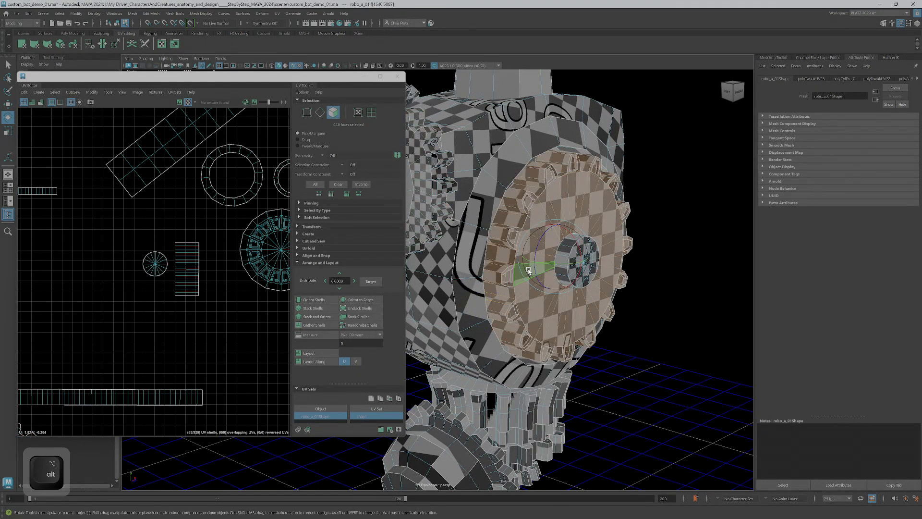
{"action": "left_click", "coordinate": [356, 66]}
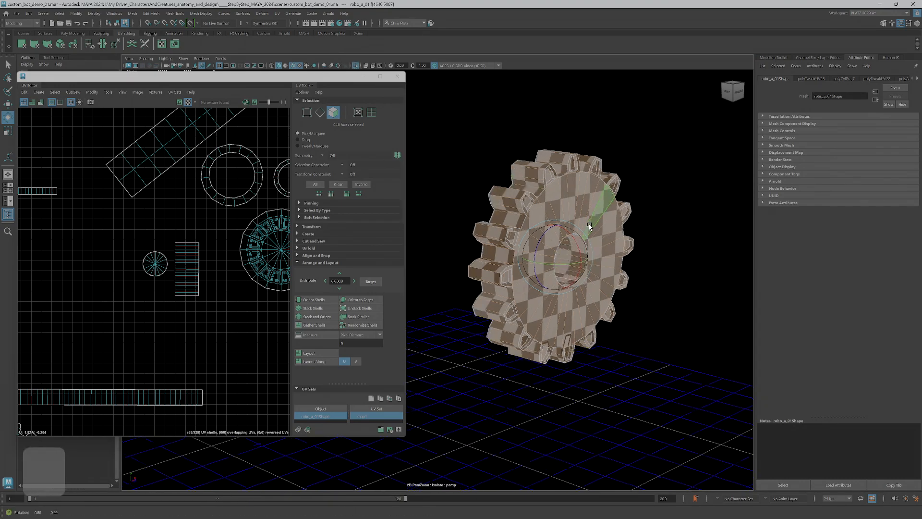
{"action": "key", "text": "f"}
Select the loop of inner faces in the gear's centre hole and apply a cylindrical UV projection.
{"action": "right_click_drag", "start_coordinate": [519, 272], "coordinate": [634, 294], "text": "alt"}
{"action": "left_click_drag", "start_coordinate": [634, 294], "coordinate": [604, 292], "text": "alt"}
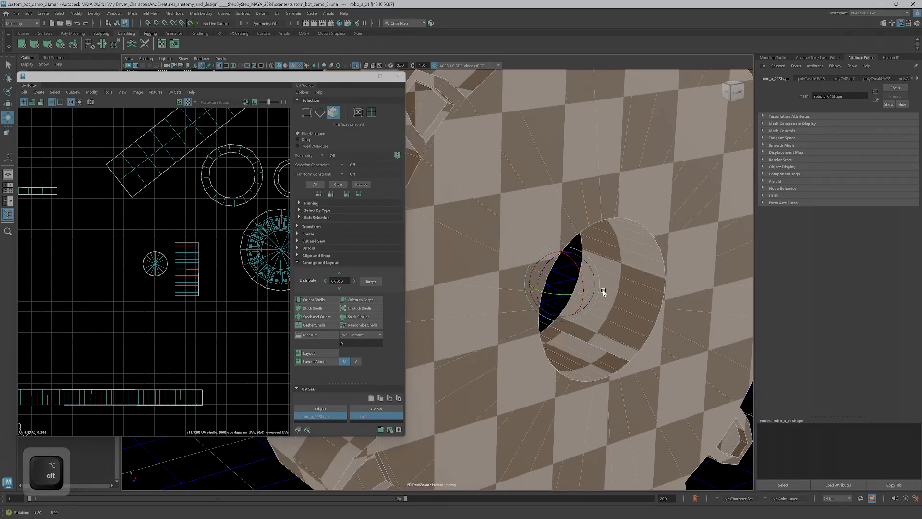
{"action": "left_click", "coordinate": [652, 292]}
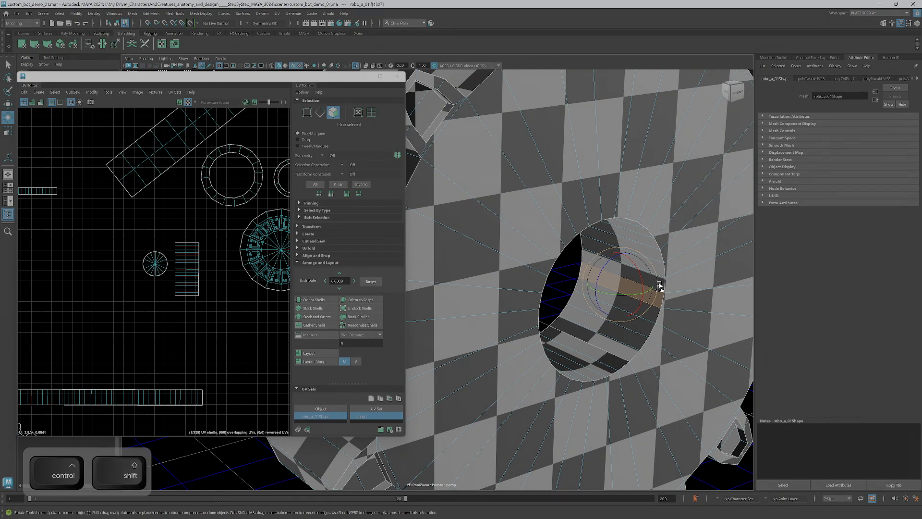
{"action": "double_click", "coordinate": [652, 310], "text": "shift"}
{"action": "scroll", "coordinate": [190, 287], "scroll_direction": "down", "scroll_amount": 3}
{"action": "key", "text": "f"}
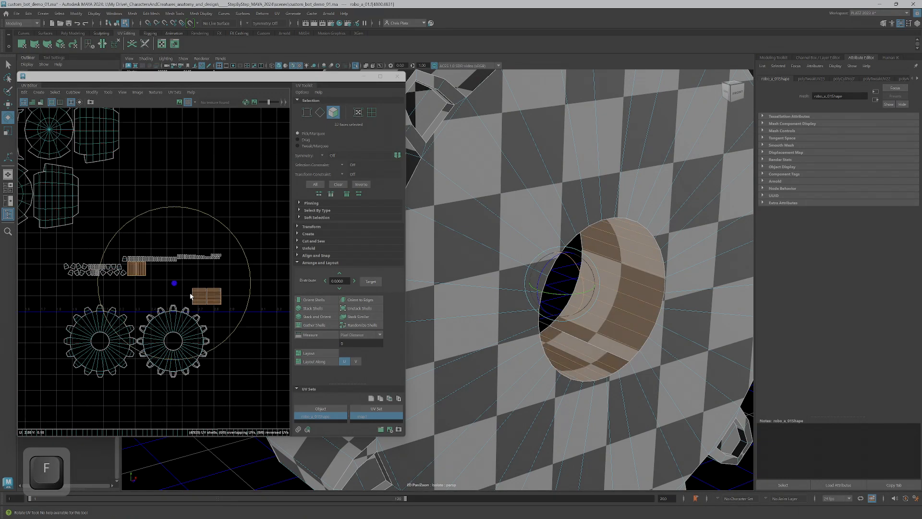
{"action": "left_click", "coordinate": [34, 45]}
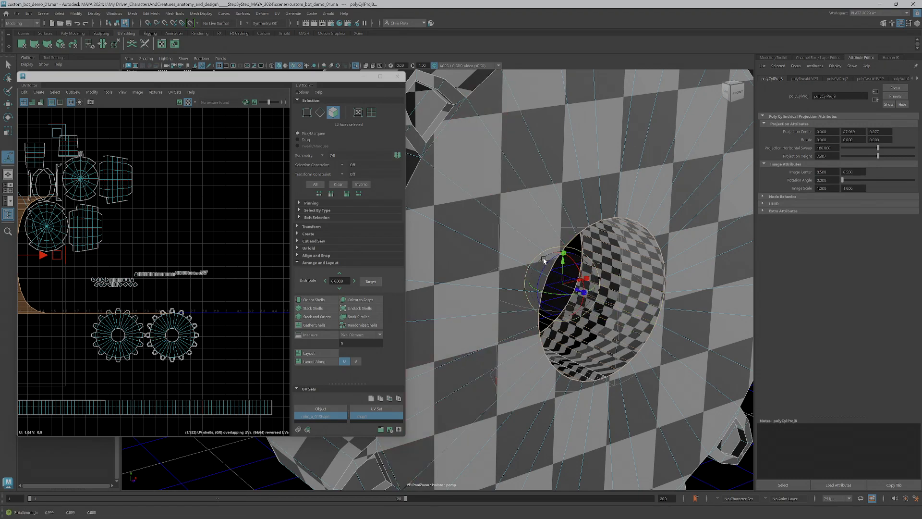
Rotate the cylindrical projection so that it lines up with the axis of the gear's centre hole.
{"action": "left_click_drag", "start_coordinate": [546, 267], "coordinate": [582, 310], "text": "alt"}
{"action": "left_click_drag", "start_coordinate": [594, 239], "coordinate": [553, 223]}
{"action": "middle_click_drag", "start_coordinate": [188, 208], "coordinate": [280, 225], "text": "alt"}
{"action": "scroll", "coordinate": [212, 267], "scroll_direction": "down", "scroll_amount": 3}
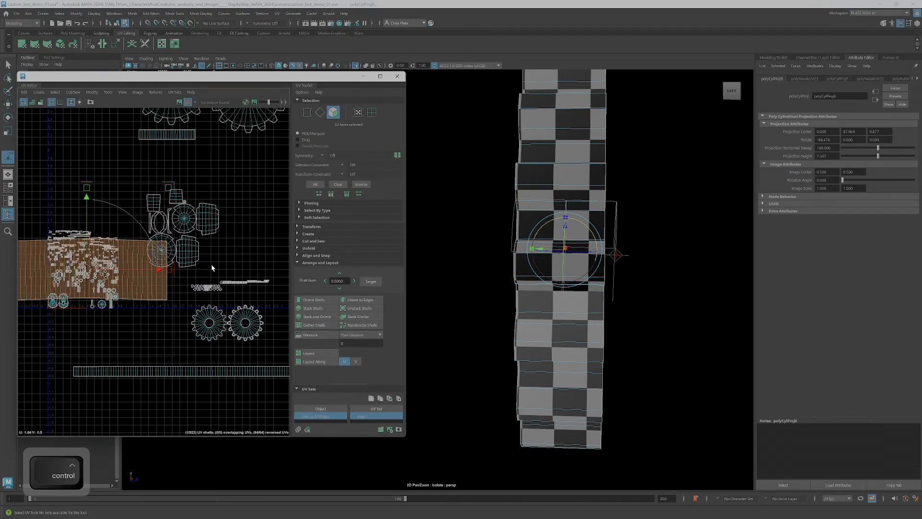
Unfold the centre hole's UV shell and move it below the gear's long strip shell.
{"action": "key", "text": "ctrl+u"}
{"action": "scroll", "coordinate": [159, 267], "scroll_direction": "down", "scroll_amount": 5}
{"action": "left_click_drag", "start_coordinate": [129, 268], "coordinate": [184, 322]}
{"action": "scroll", "coordinate": [189, 313], "scroll_direction": "up", "scroll_amount": 5}
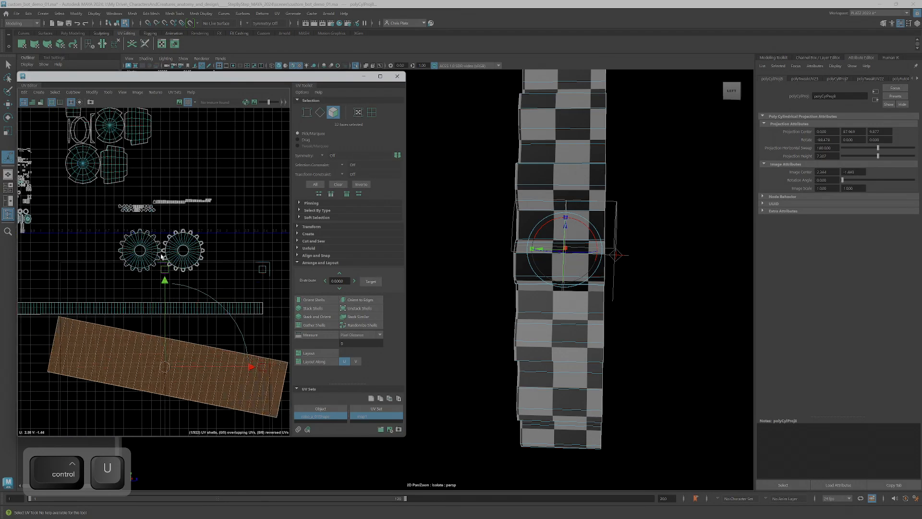
Select the small loose tooth shells and add one of the two round gear-face shells to the selection.
{"action": "scroll", "coordinate": [119, 203], "scroll_direction": "up", "scroll_amount": 4}
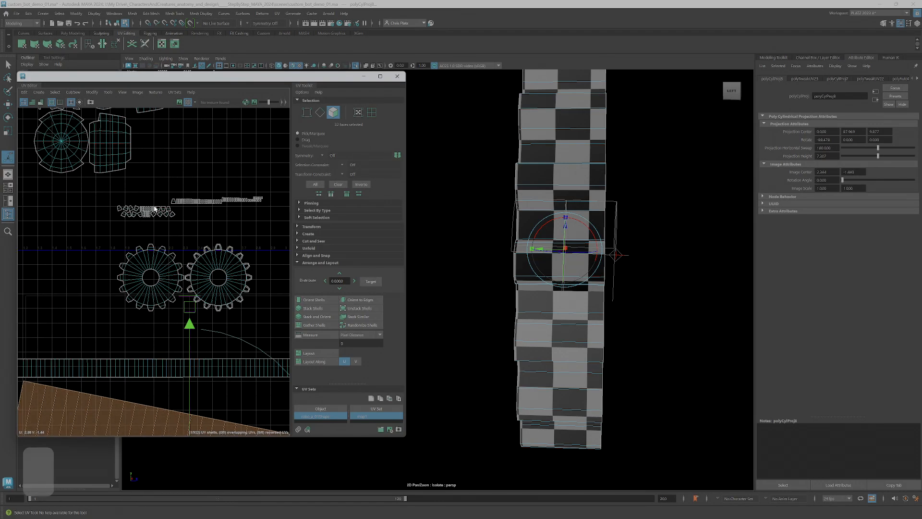
{"action": "middle_click_drag", "start_coordinate": [153, 207], "coordinate": [128, 238], "text": "alt"}
{"action": "left_click_drag", "start_coordinate": [64, 220], "coordinate": [280, 267]}
{"action": "left_click_drag", "start_coordinate": [509, 263], "coordinate": [552, 260], "text": "alt"}
{"action": "scroll", "coordinate": [533, 239], "scroll_direction": "up", "scroll_amount": 7}
{"action": "middle_click_drag", "start_coordinate": [533, 239], "coordinate": [529, 279], "text": "alt"}
{"action": "scroll", "coordinate": [529, 279], "scroll_direction": "up", "scroll_amount": 3}
{"action": "left_click_drag", "start_coordinate": [525, 241], "coordinate": [529, 228], "text": "alt"}
{"action": "scroll", "coordinate": [131, 251], "scroll_direction": "up", "scroll_amount": 5}
{"action": "scroll", "coordinate": [161, 261], "scroll_direction": "down", "scroll_amount": 3}
{"action": "scroll", "coordinate": [243, 311], "scroll_direction": "up", "scroll_amount": 3}
{"action": "middle_click_drag", "start_coordinate": [241, 309], "coordinate": [203, 284], "text": "alt"}
{"action": "double_click", "coordinate": [203, 297], "text": "ctrl+shift"}
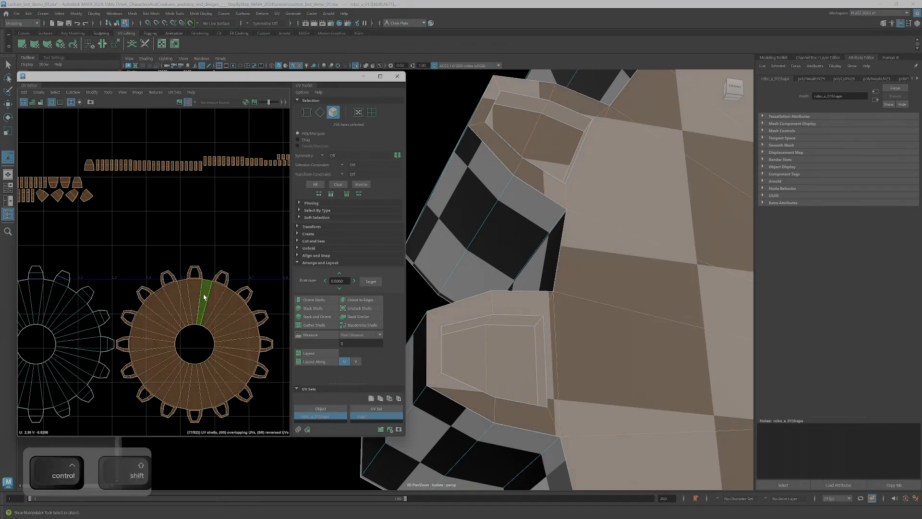
Apply a planar UV projection to the selected gear face and teeth, and rotate the projection plane.
{"action": "scroll", "coordinate": [533, 270], "scroll_direction": "down", "scroll_amount": 8}
{"action": "left_click_drag", "start_coordinate": [539, 274], "coordinate": [587, 330], "text": "alt"}
{"action": "left_click", "coordinate": [22, 44]}
{"action": "scroll", "coordinate": [577, 310], "scroll_direction": "down", "scroll_amount": 5}
{"action": "scroll", "coordinate": [586, 330], "scroll_direction": "up", "scroll_amount": 4}
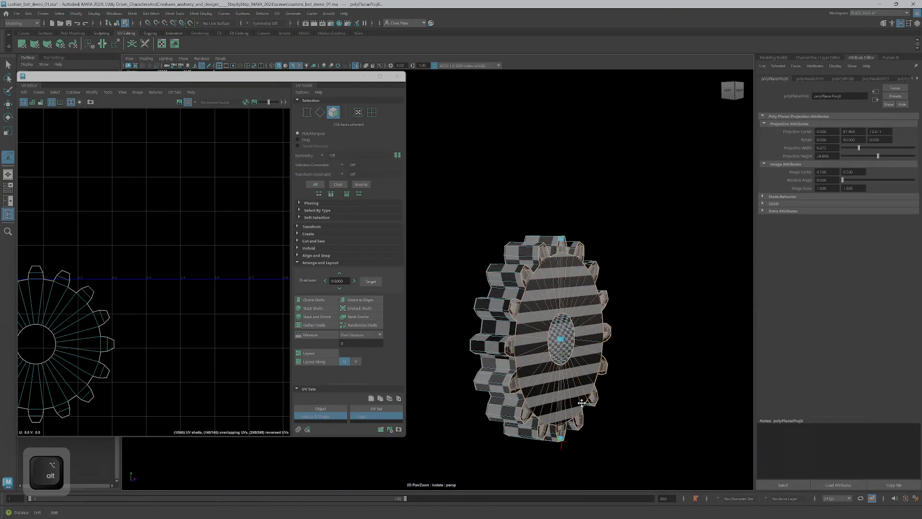
{"action": "middle_click_drag", "start_coordinate": [567, 457], "coordinate": [527, 387], "text": "alt"}
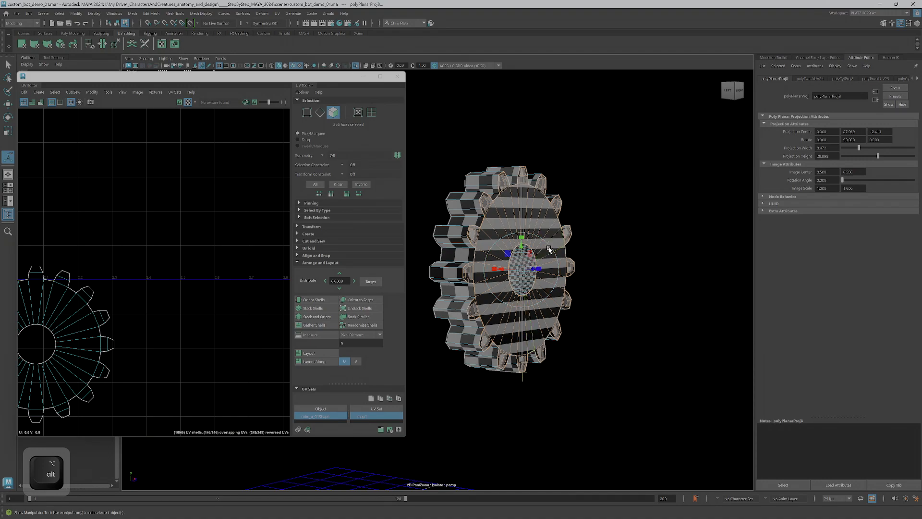
{"action": "left_click_drag", "start_coordinate": [548, 279], "coordinate": [540, 205]}
{"action": "scroll", "coordinate": [536, 255], "scroll_direction": "up", "scroll_amount": 3}
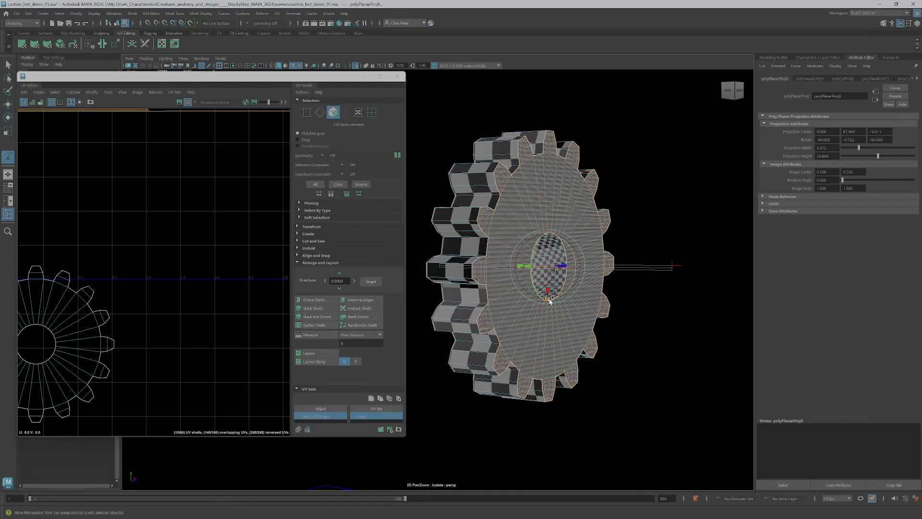
Widen the planar projection to about its own height and rotate it until it faces the gear's flat side.
{"action": "left_click_drag", "start_coordinate": [548, 299], "coordinate": [553, 516]}
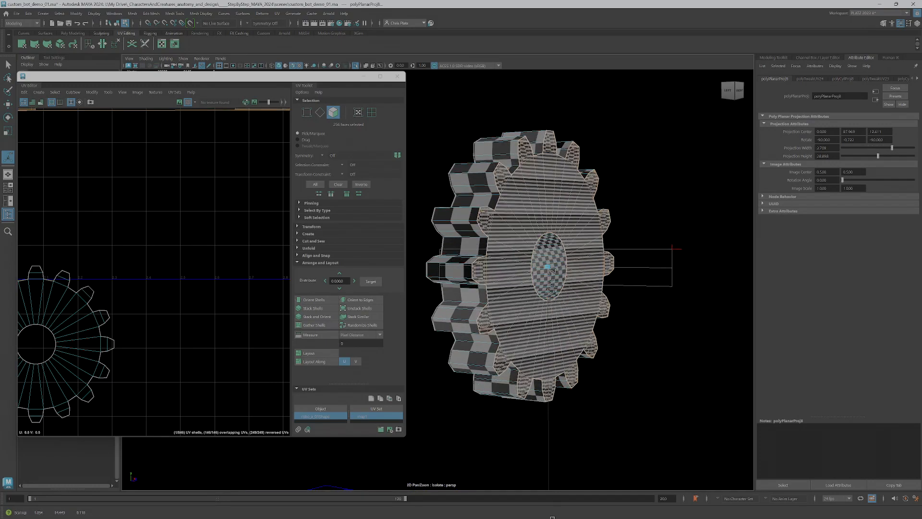
{"action": "left_click_drag", "start_coordinate": [549, 300], "coordinate": [553, 517]}
{"action": "left_click_drag", "start_coordinate": [528, 308], "coordinate": [588, 276], "text": "alt"}
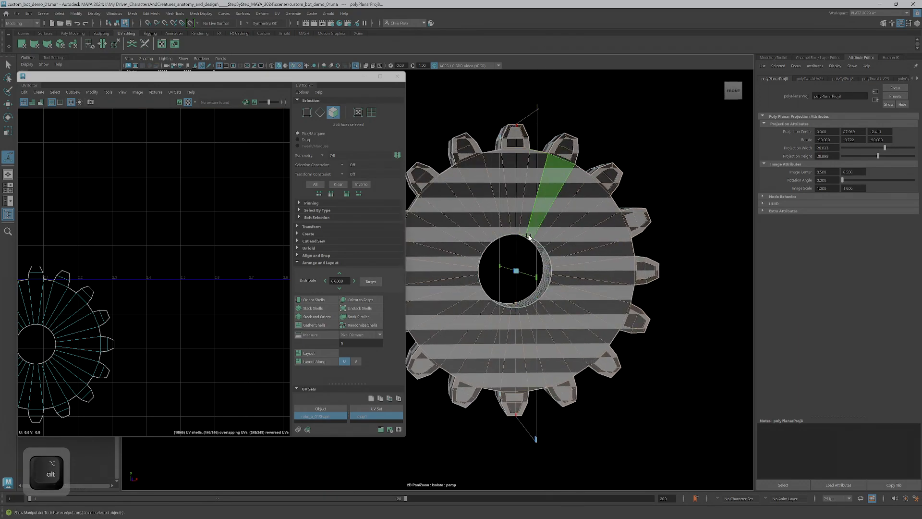
{"action": "left_click_drag", "start_coordinate": [548, 272], "coordinate": [628, 100], "text": "alt"}
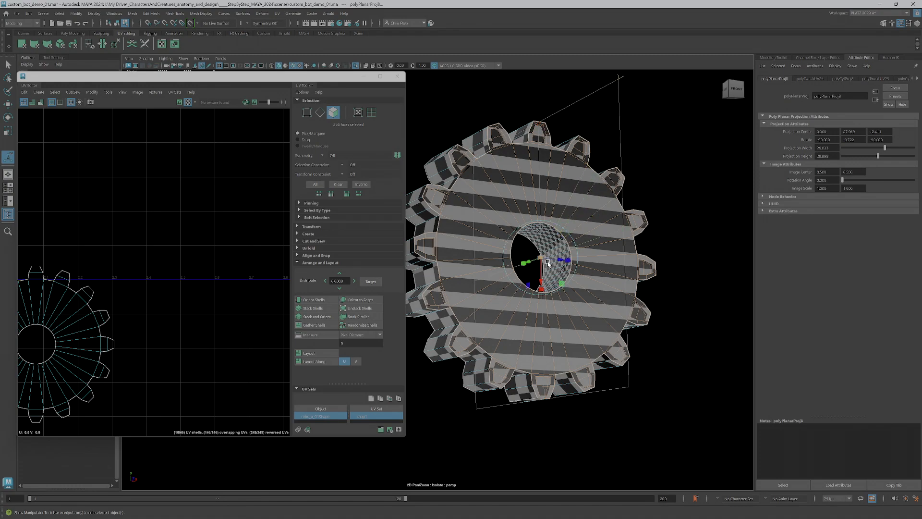
{"action": "left_click_drag", "start_coordinate": [547, 251], "coordinate": [580, 254]}
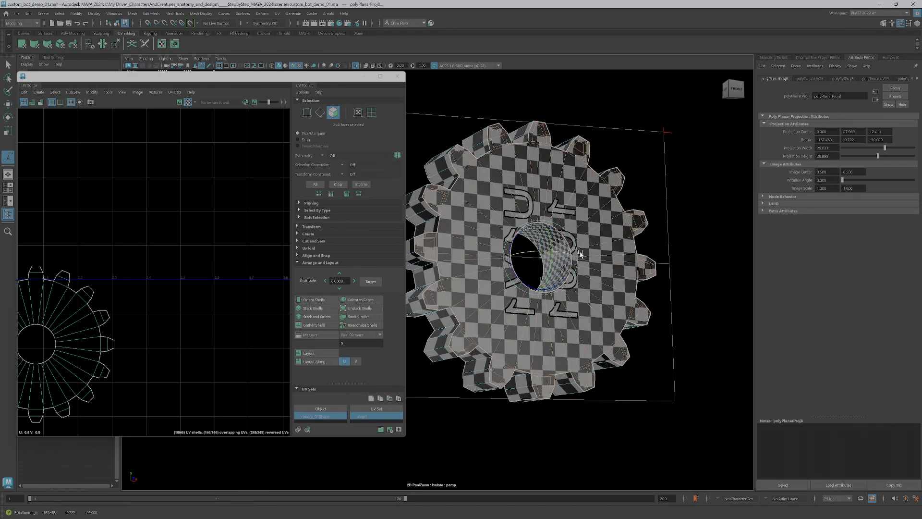
Move the projected gear-face shell into the empty UV space beside the torso shells and unfold it.
{"action": "right_click_drag", "start_coordinate": [271, 260], "coordinate": [131, 256], "text": "alt"}
{"action": "middle_click_drag", "start_coordinate": [130, 256], "coordinate": [169, 295], "text": "alt"}
{"action": "key", "text": "w"}
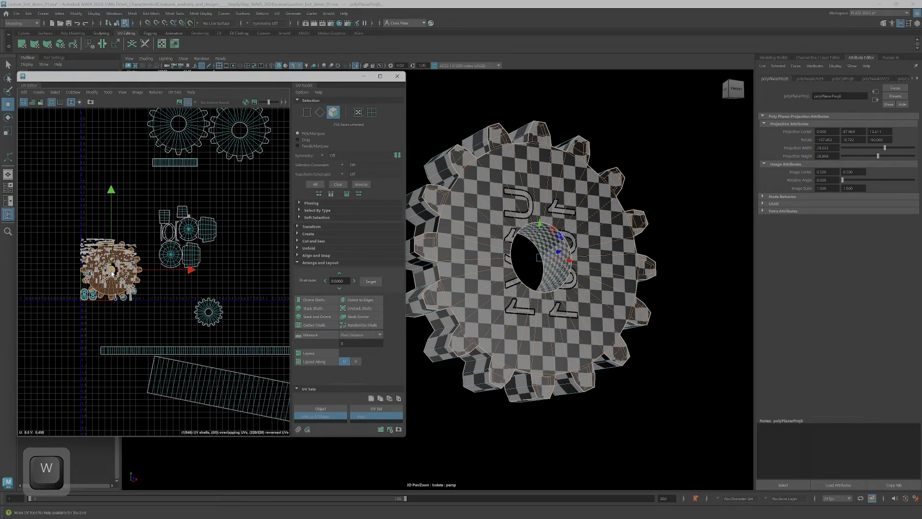
{"action": "left_click_drag", "start_coordinate": [111, 273], "coordinate": [267, 282]}
{"action": "scroll", "coordinate": [271, 275], "scroll_direction": "up", "scroll_amount": 3}
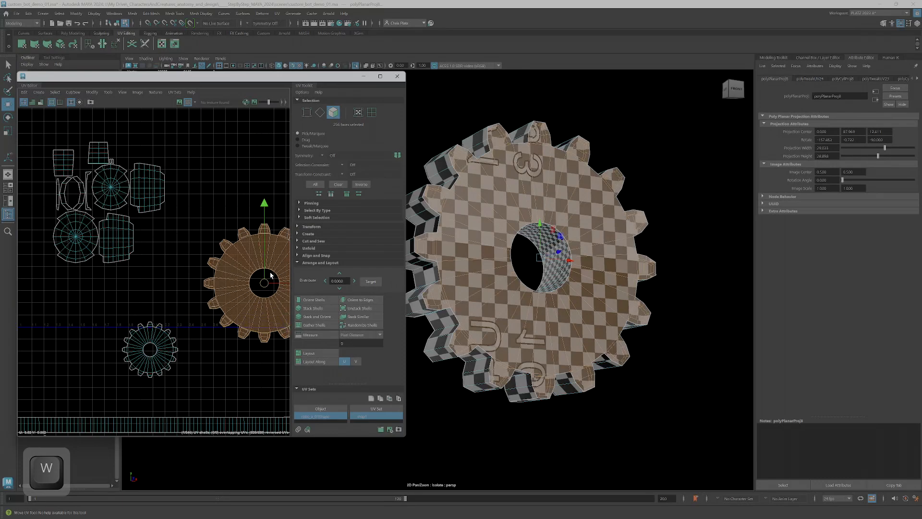
{"action": "key", "text": "ctrl+u"}
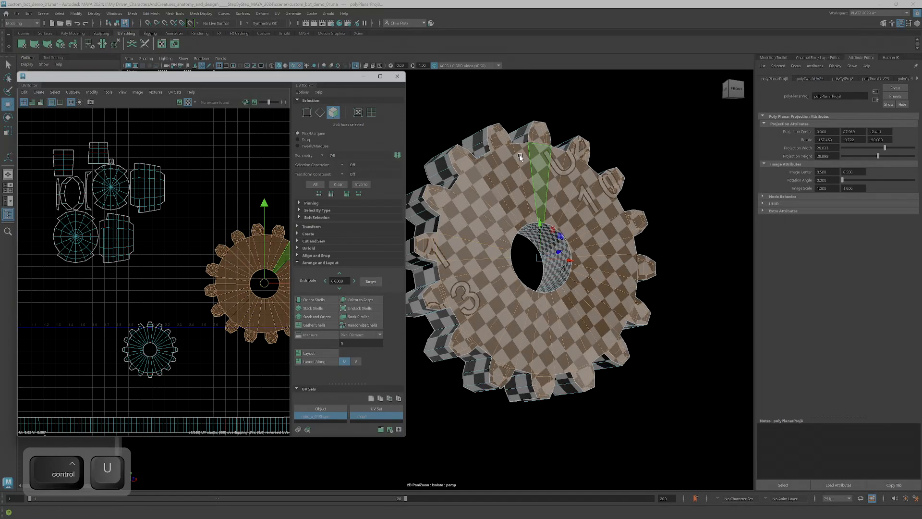
Examine the checker pattern on the gear's flat face, its teeth and the sides of the rim.
{"action": "left_click_drag", "start_coordinate": [519, 155], "coordinate": [500, 159], "text": "alt"}
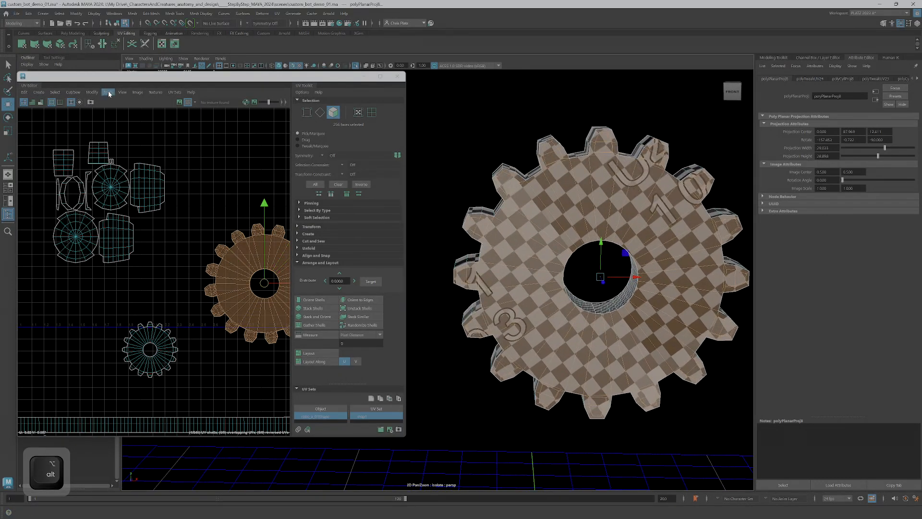
{"action": "left_click", "coordinate": [107, 92]}
{"action": "mouse_move", "coordinate": [90, 92]}
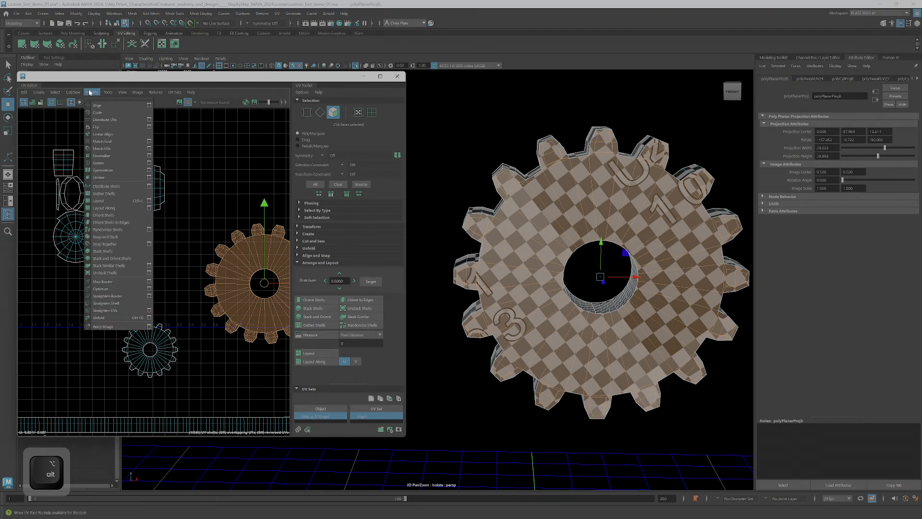
{"action": "left_click", "coordinate": [574, 165]}
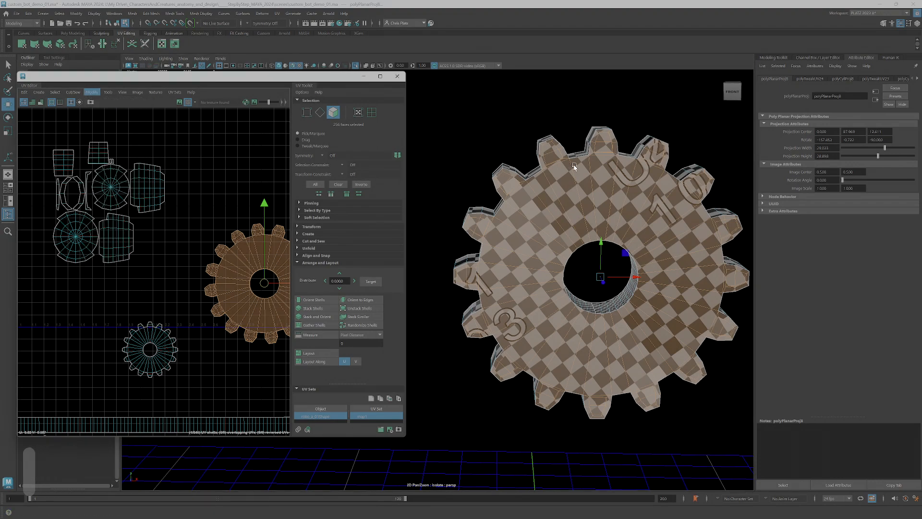
{"action": "left_click_drag", "start_coordinate": [574, 165], "coordinate": [581, 166], "text": "alt"}
{"action": "right_click_drag", "start_coordinate": [581, 166], "coordinate": [577, 231], "text": "alt"}
{"action": "left_click_drag", "start_coordinate": [574, 260], "coordinate": [648, 278], "text": "alt"}
{"action": "right_click_drag", "start_coordinate": [648, 279], "coordinate": [617, 269], "text": "alt"}
{"action": "left_click_drag", "start_coordinate": [616, 269], "coordinate": [553, 243], "text": "alt"}
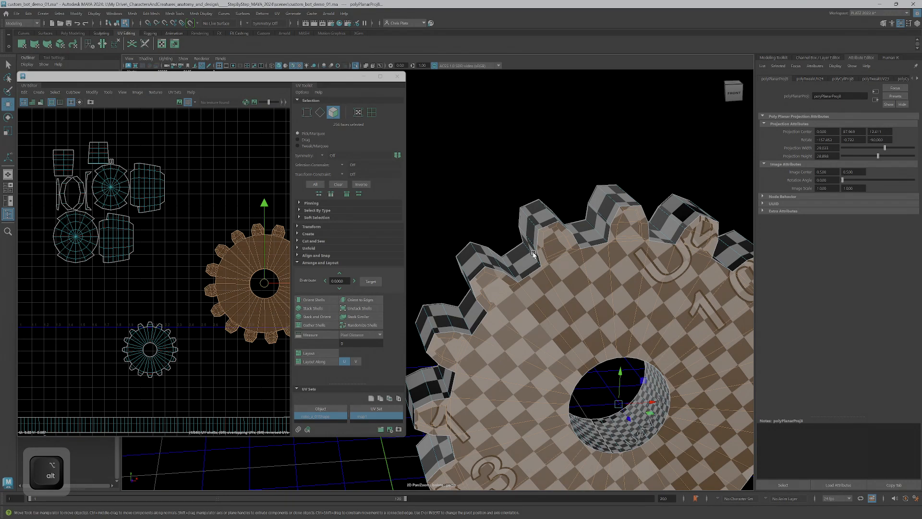
{"action": "right_click_drag", "start_coordinate": [537, 253], "coordinate": [570, 250], "text": "alt"}
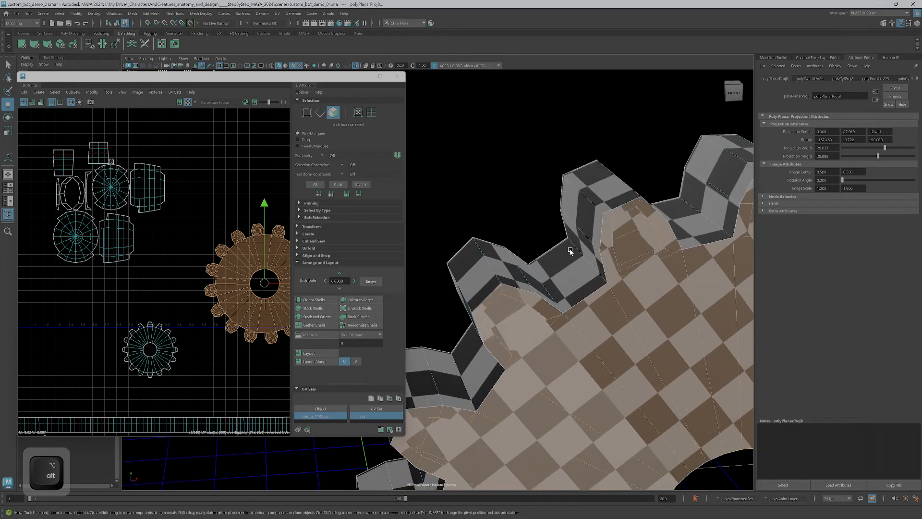
{"action": "middle_click_drag", "start_coordinate": [612, 290], "coordinate": [547, 259], "text": "alt"}
{"action": "right_click_drag", "start_coordinate": [548, 259], "coordinate": [516, 254], "text": "alt"}
{"action": "left_click_drag", "start_coordinate": [612, 239], "coordinate": [437, 319], "text": "alt"}
Add the gear's smaller face shell, long strip and centre-hole shell to the UV selection.
{"action": "scroll", "coordinate": [137, 278], "scroll_direction": "down", "scroll_amount": 5}
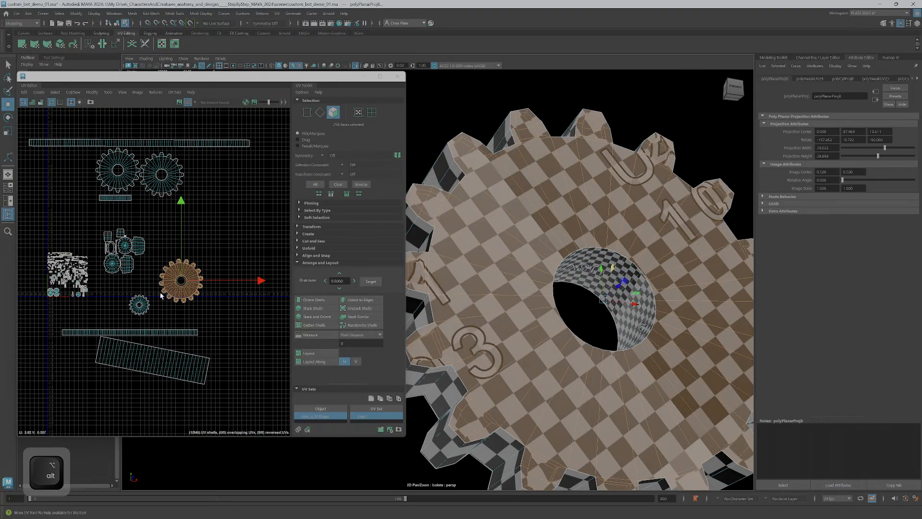
{"action": "left_click_drag", "start_coordinate": [120, 285], "coordinate": [165, 333], "text": "ctrl+shift"}
{"action": "left_click_drag", "start_coordinate": [22, 315], "coordinate": [81, 346], "text": "ctrl+shift"}
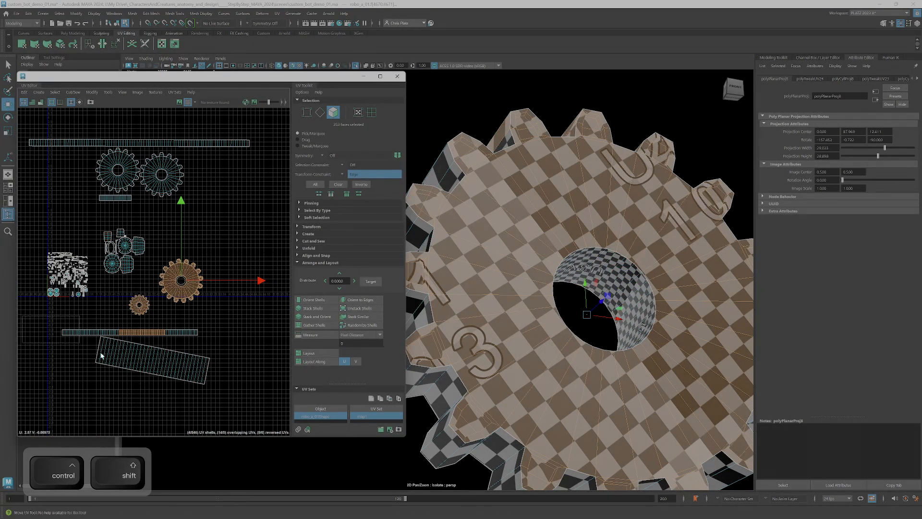
{"action": "left_click_drag", "start_coordinate": [260, 435], "coordinate": [259, 431], "text": "ctrl+shift"}
{"action": "left_click_drag", "start_coordinate": [416, 312], "coordinate": [453, 312], "text": "alt"}
{"action": "middle_click_drag", "start_coordinate": [453, 313], "coordinate": [659, 318], "text": "alt"}
{"action": "middle_click_drag", "start_coordinate": [139, 305], "coordinate": [187, 310], "text": "alt"}
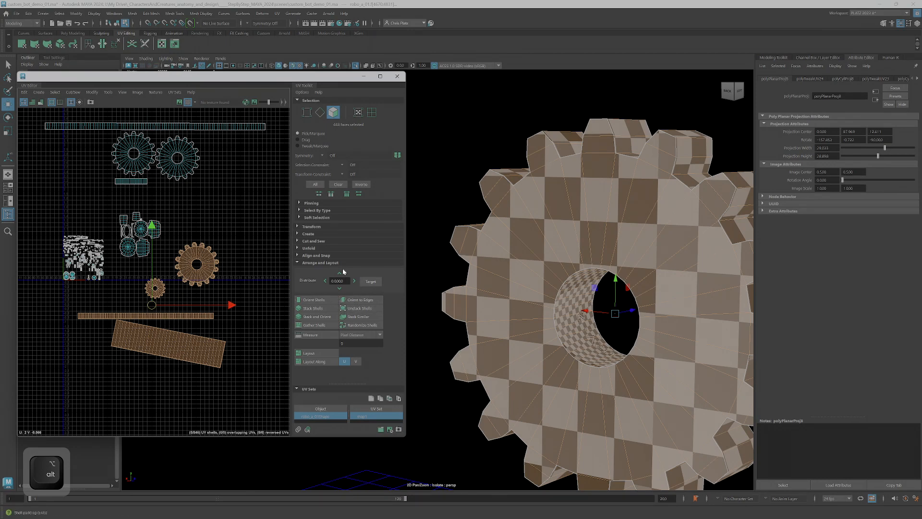
Look through the UV transform tools and clear the shell selection.
{"action": "left_click", "coordinate": [300, 227]}
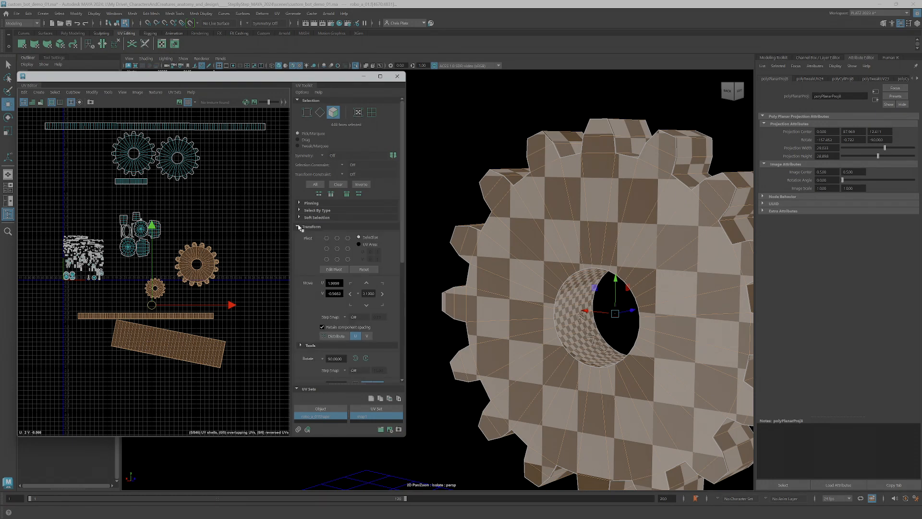
{"action": "left_click", "coordinate": [299, 226]}
{"action": "left_click", "coordinate": [299, 227]}
{"action": "left_click", "coordinate": [301, 346]}
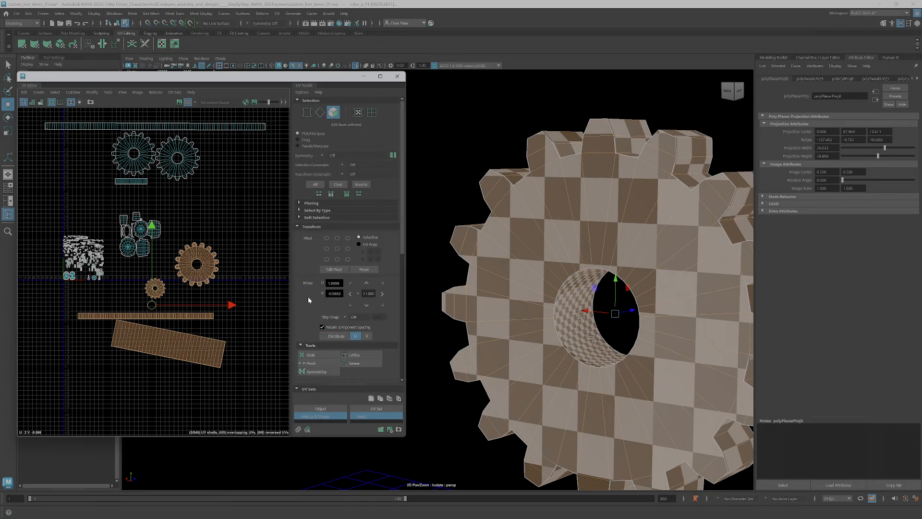
{"action": "left_click", "coordinate": [297, 226]}
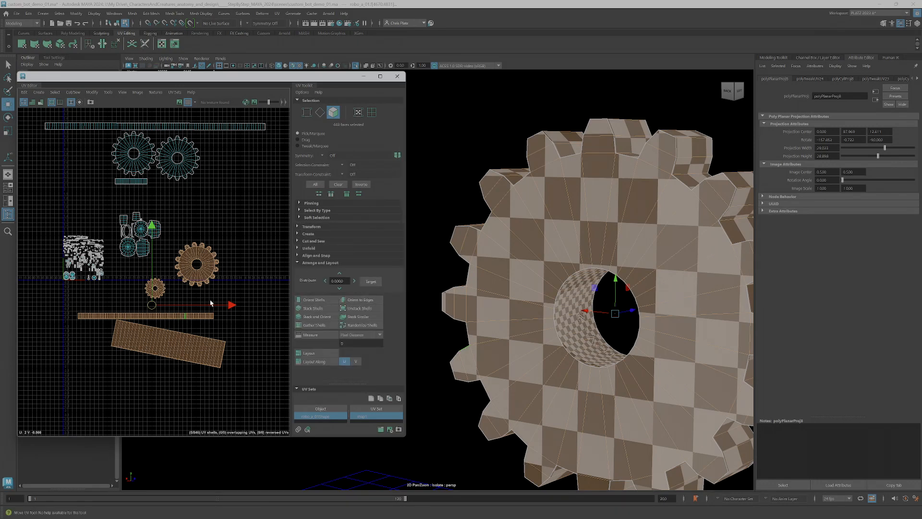
{"action": "left_click", "coordinate": [195, 321]}
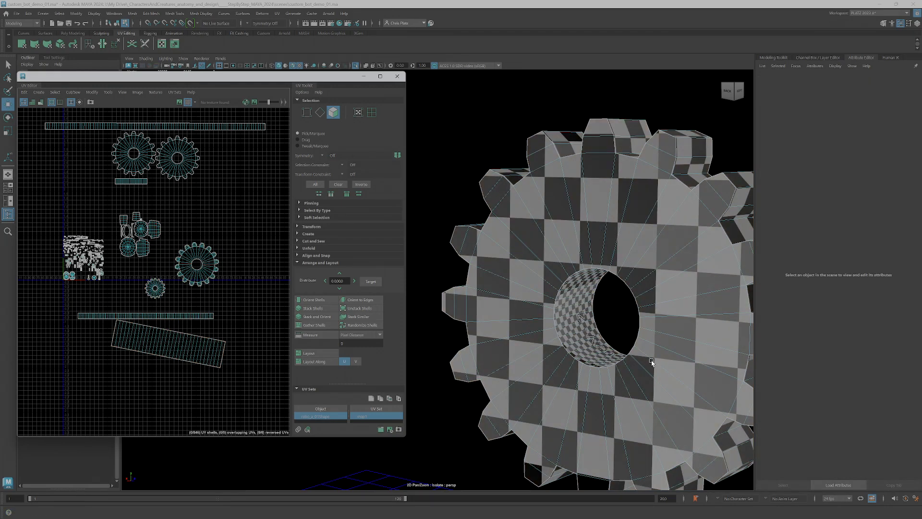
Scale the gear's larger face shell down to match the smaller face shell and place it directly beside that shell.
{"action": "left_click", "coordinate": [544, 251]}
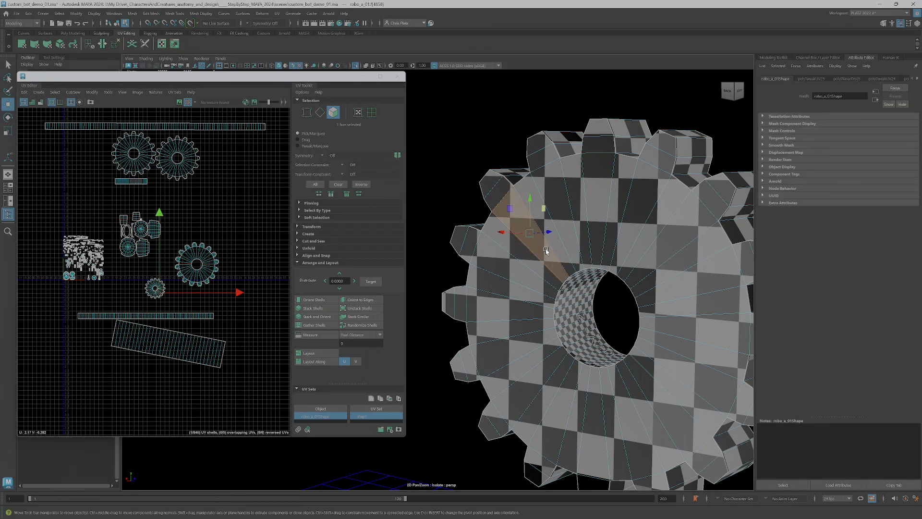
{"action": "double_click", "coordinate": [203, 263]}
{"action": "mouse_move", "coordinate": [632, 371]}
{"action": "left_mouse_down", "text": "alt"}
{"action": "mouse_move", "coordinate": [568, 364]}
{"action": "mouse_move", "coordinate": [639, 356]}
{"action": "left_mouse_up", "text": "alt"}
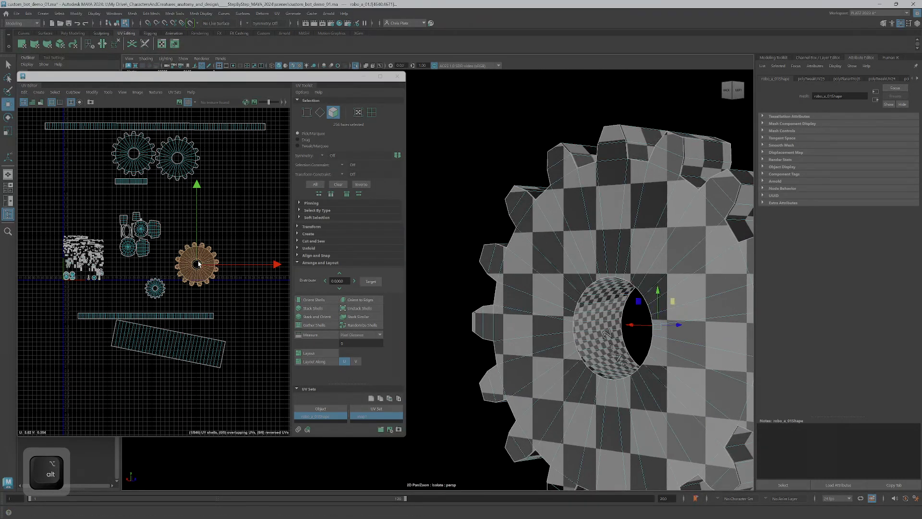
{"action": "scroll", "coordinate": [205, 272], "scroll_direction": "up", "scroll_amount": 5}
{"action": "key", "text": "r"}
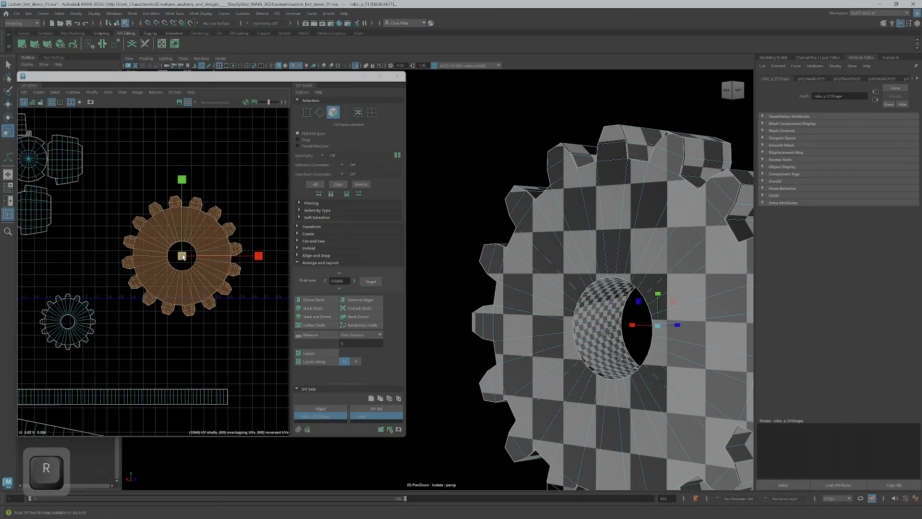
{"action": "middle_click_drag", "start_coordinate": [160, 281], "coordinate": [156, 289]}
{"action": "left_click_drag", "start_coordinate": [182, 256], "coordinate": [123, 328]}
{"action": "key", "text": "r"}
{"action": "key", "text": "w"}
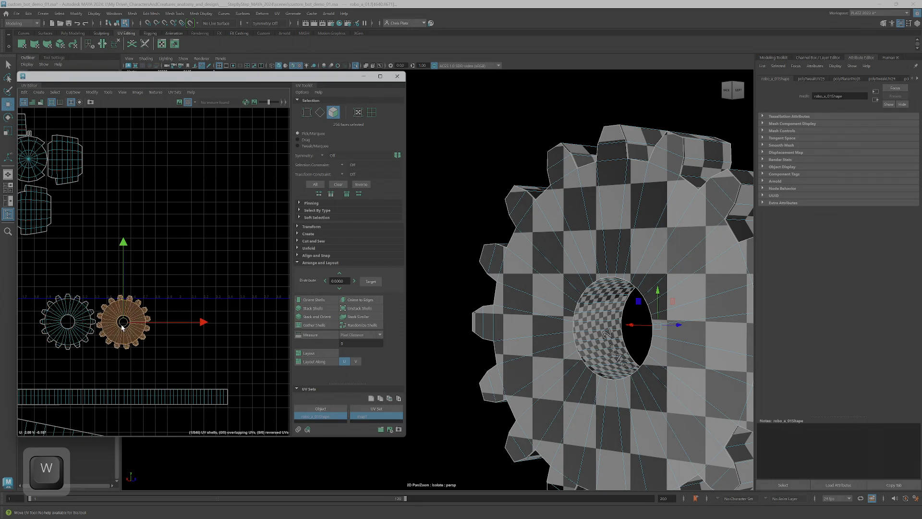
Select the long rim strip and the centre-hole shell and scale them down together to enlarge their checker pattern.
{"action": "right_click_drag", "start_coordinate": [164, 329], "coordinate": [192, 336], "text": "alt"}
{"action": "middle_click_drag", "start_coordinate": [191, 337], "coordinate": [217, 292], "text": "alt"}
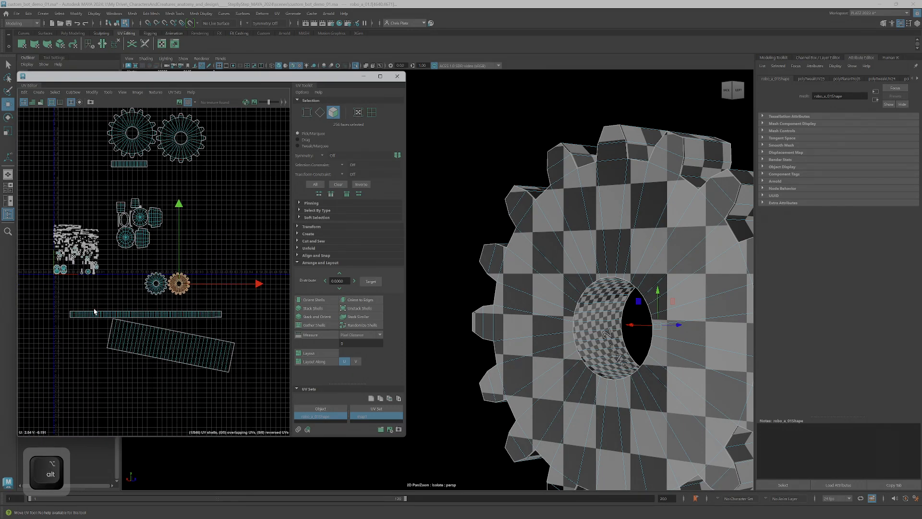
{"action": "left_click_drag", "start_coordinate": [300, 404], "coordinate": [301, 404]}
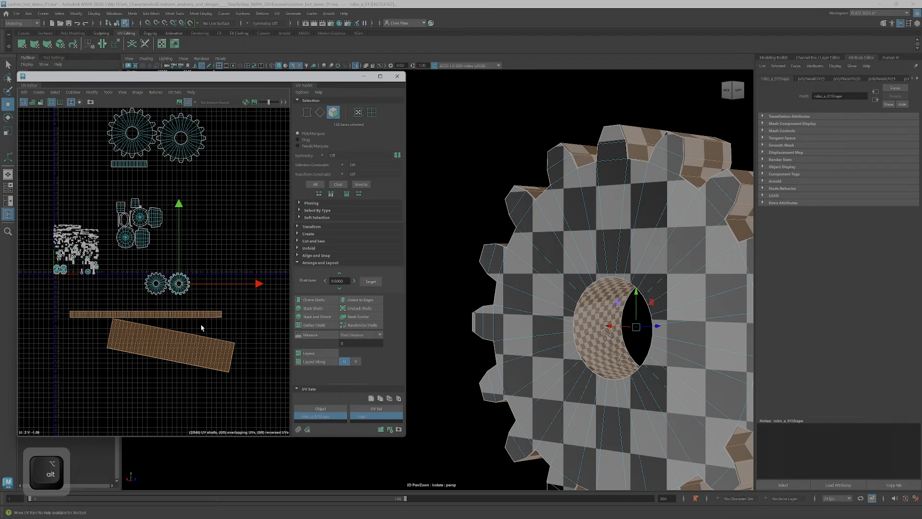
{"action": "key", "text": "r"}
{"action": "left_click_drag", "start_coordinate": [151, 341], "coordinate": [92, 372]}
{"action": "left_click_drag", "start_coordinate": [576, 287], "coordinate": [508, 283], "text": "alt"}
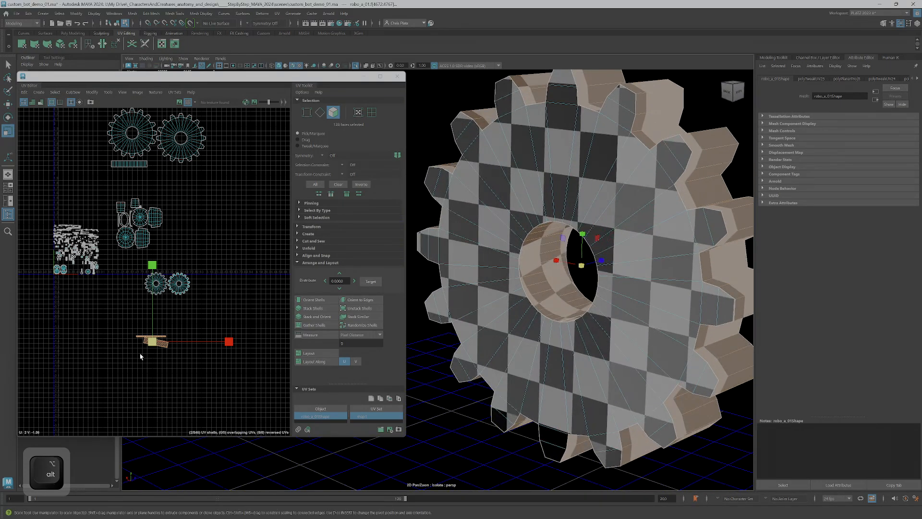
Select only the rim strip shell and scale it up until its checkers on the teeth approach the gear face's size.
{"action": "left_click", "coordinate": [162, 343]}
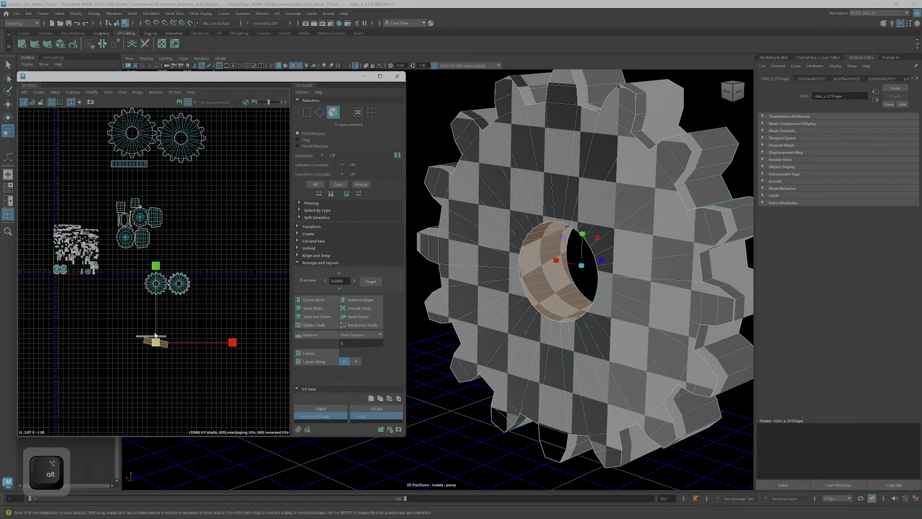
{"action": "left_click", "coordinate": [148, 336]}
{"action": "left_click", "coordinate": [154, 339]}
{"action": "left_click_drag", "start_coordinate": [596, 269], "coordinate": [559, 251], "text": "alt"}
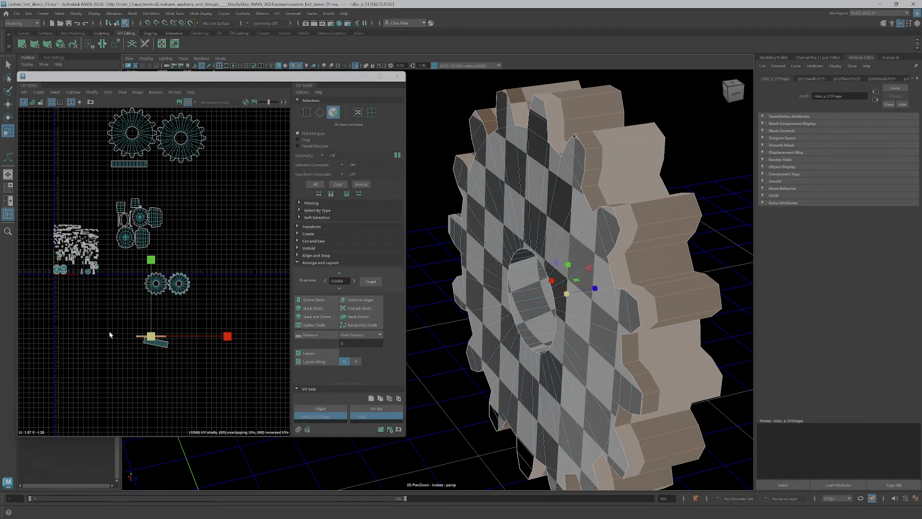
{"action": "key", "text": "r"}
{"action": "middle_click_drag", "start_coordinate": [189, 326], "coordinate": [423, 382]}
{"action": "left_click_drag", "start_coordinate": [601, 367], "coordinate": [630, 326], "text": "alt"}
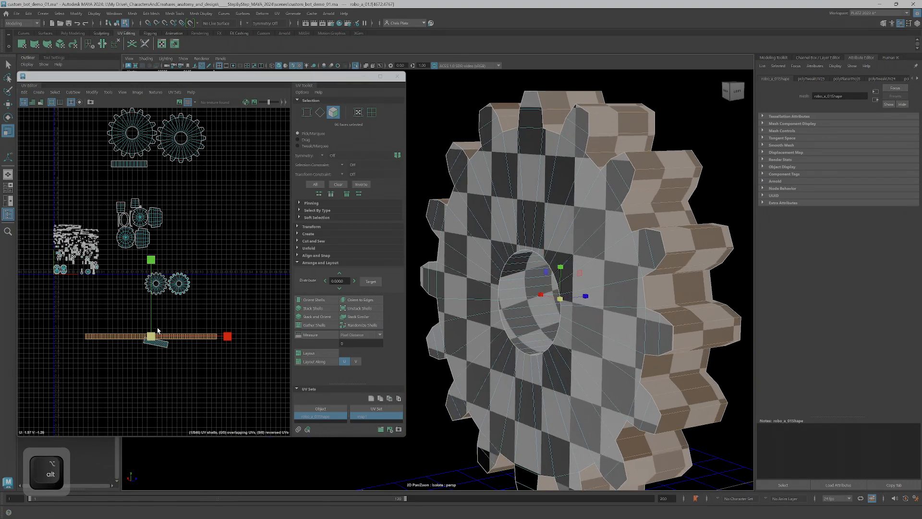
Move the long tooth-strip UV shell beneath the gear face shells, then straighten the gear's center-hole strip and place it below.
{"action": "left_click_drag", "start_coordinate": [154, 338], "coordinate": [166, 303]}
{"action": "key", "text": "w"}
{"action": "left_click", "coordinate": [160, 344]}
{"action": "key", "text": "e"}
{"action": "left_click_drag", "start_coordinate": [227, 321], "coordinate": [227, 310]}
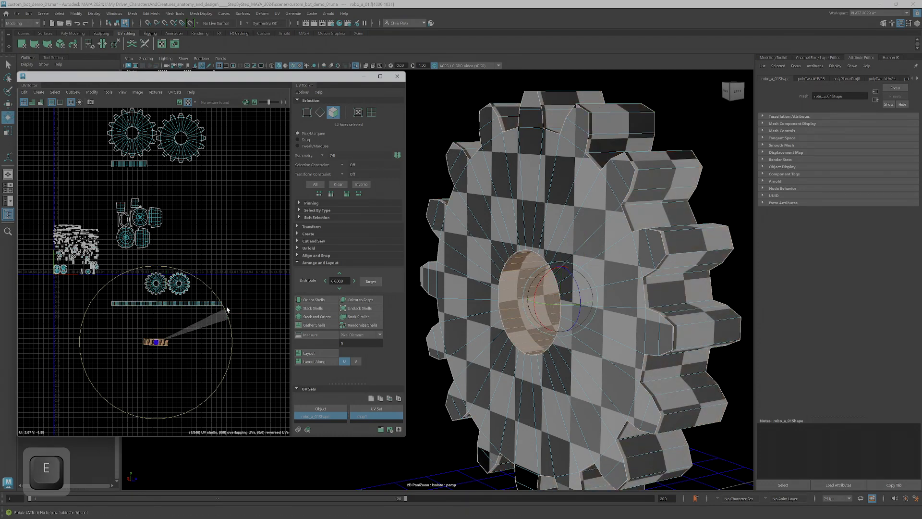
{"action": "scroll", "coordinate": [179, 348], "scroll_direction": "up", "scroll_amount": 5}
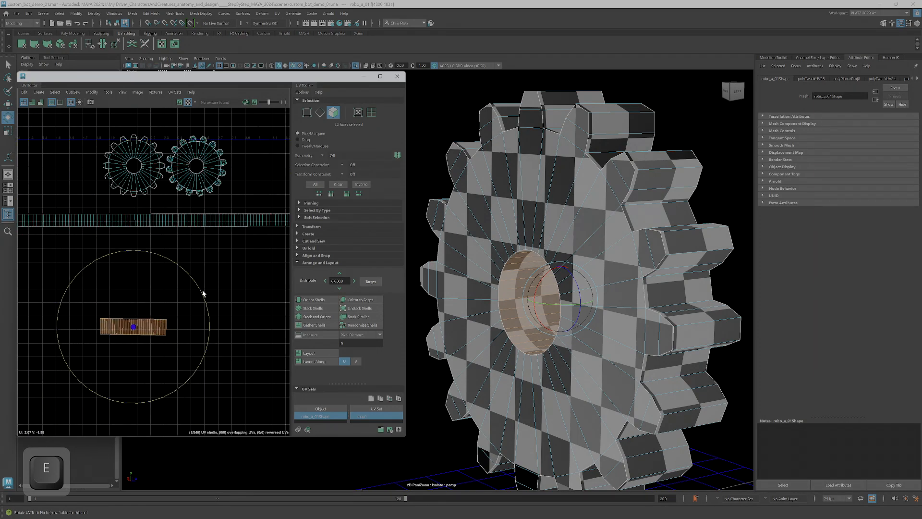
{"action": "left_click_drag", "start_coordinate": [202, 292], "coordinate": [202, 294]}
{"action": "key", "text": "w"}
{"action": "left_click_drag", "start_coordinate": [133, 327], "coordinate": [155, 241]}
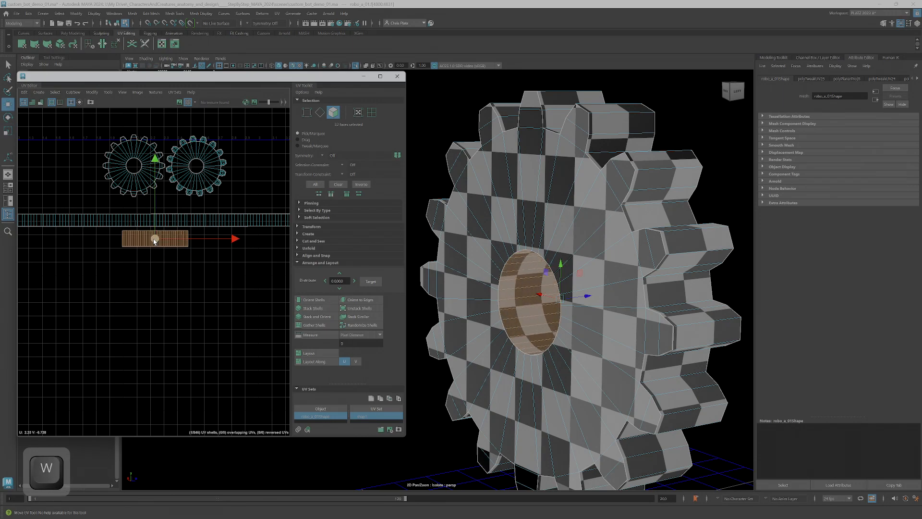
Select all UV shells of the isolated gear and move them up above the other parts' shells.
{"action": "scroll", "coordinate": [154, 241], "scroll_direction": "down", "scroll_amount": 5}
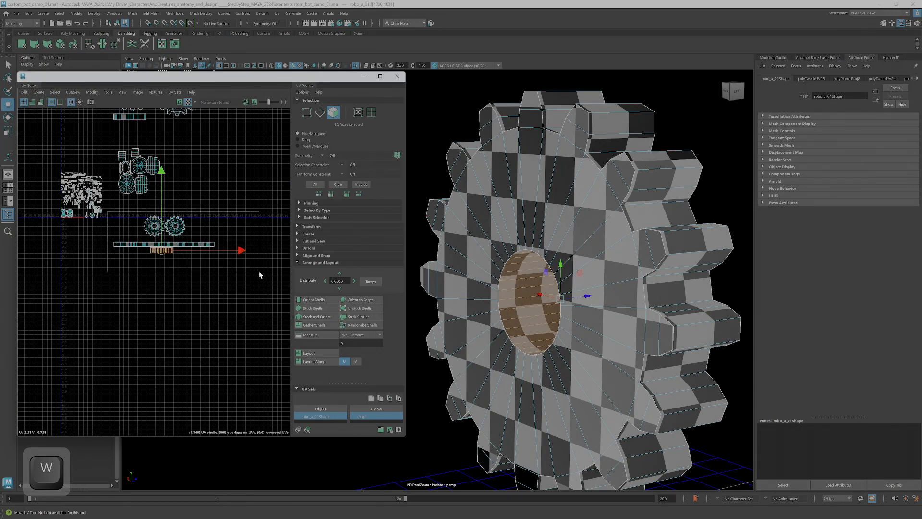
{"action": "left_click_drag", "start_coordinate": [259, 273], "coordinate": [260, 272]}
{"action": "scroll", "coordinate": [222, 277], "scroll_direction": "down", "scroll_amount": 6}
{"action": "key", "text": "w"}
{"action": "left_click_drag", "start_coordinate": [201, 263], "coordinate": [201, 135]}
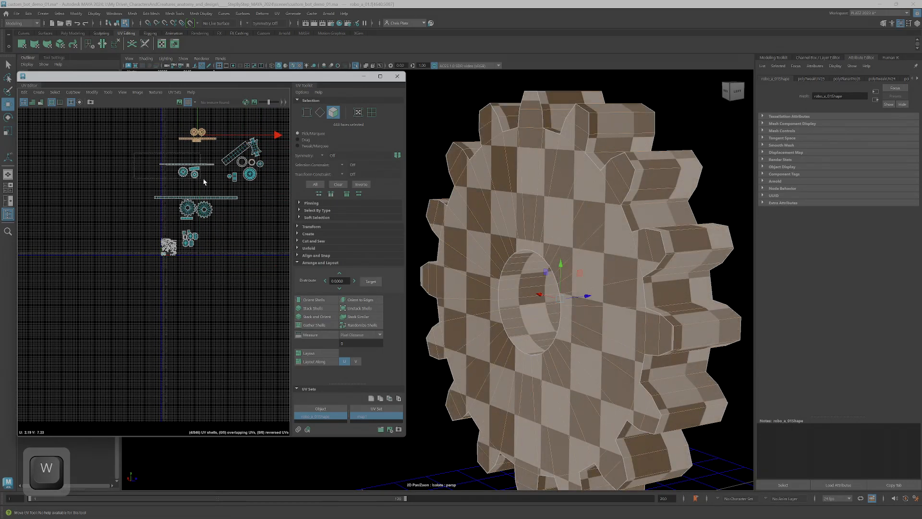
Exit the isolated view, scale down the larger gear's UV shells and move them up beneath the other gear groups.
{"action": "left_click_drag", "start_coordinate": [217, 184], "coordinate": [217, 184]}
{"action": "key", "text": "f"}
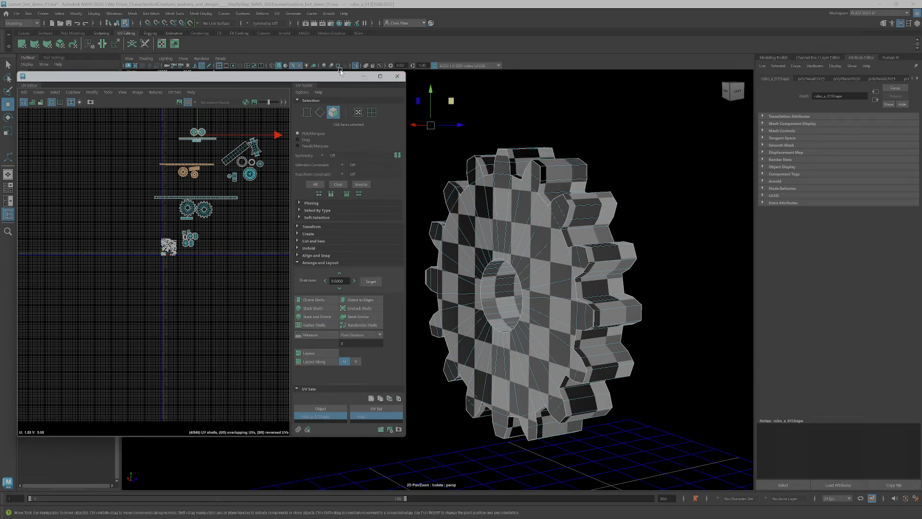
{"action": "left_click_drag", "start_coordinate": [509, 231], "coordinate": [555, 237], "text": "alt"}
{"action": "right_click_drag", "start_coordinate": [555, 236], "coordinate": [561, 240], "text": "alt"}
{"action": "left_click", "coordinate": [242, 198]}
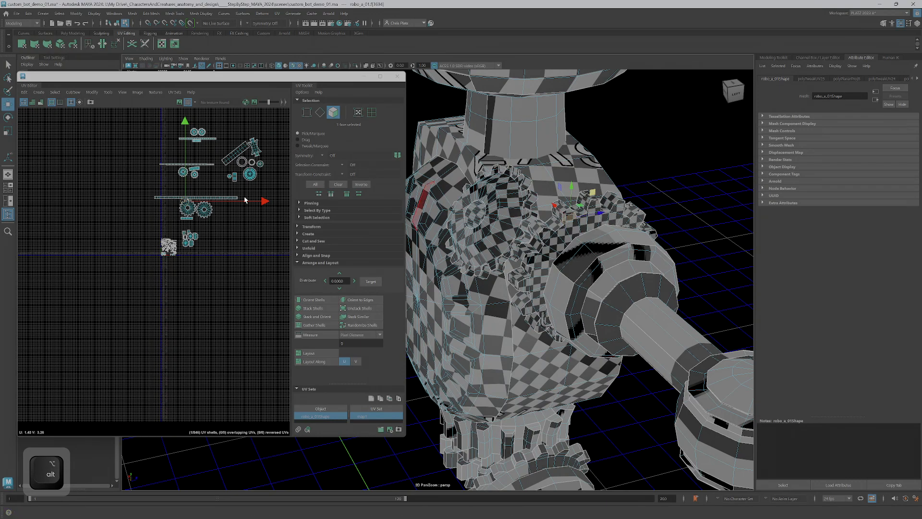
{"action": "left_click", "coordinate": [192, 207]}
{"action": "left_click_drag", "start_coordinate": [145, 194], "coordinate": [251, 228]}
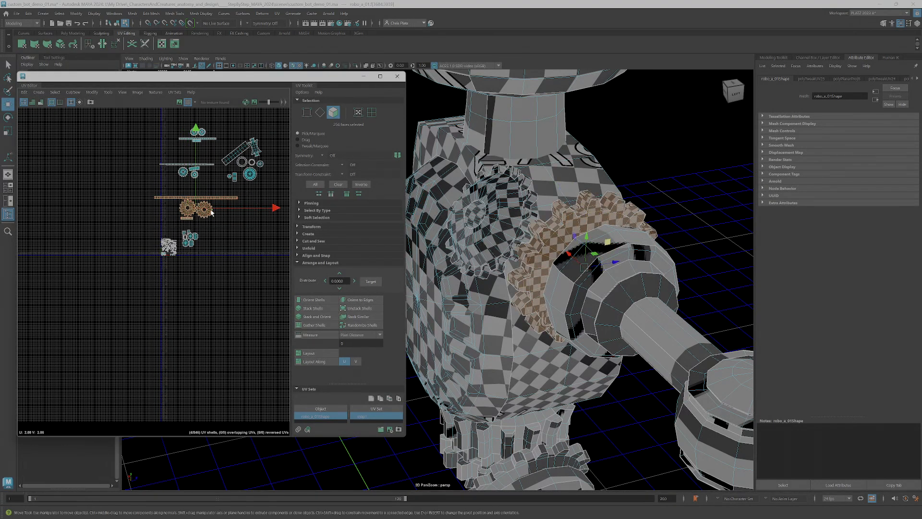
{"action": "key", "text": "r"}
{"action": "left_click_drag", "start_coordinate": [187, 210], "coordinate": [153, 244]}
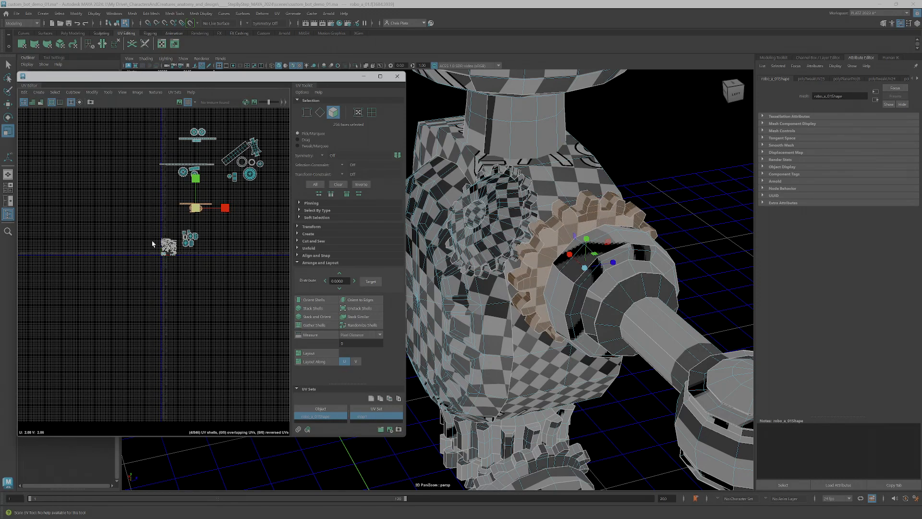
{"action": "key", "text": "w"}
{"action": "left_click_drag", "start_coordinate": [195, 208], "coordinate": [191, 186]}
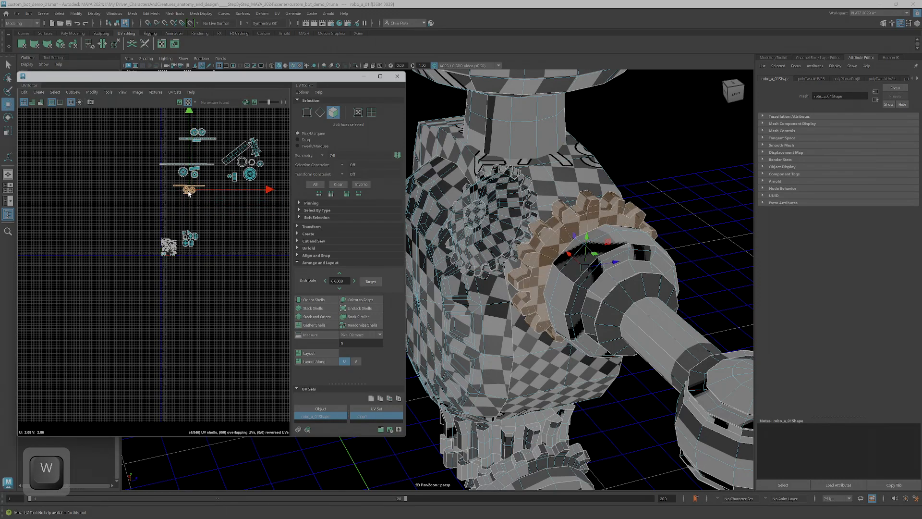
Select the faces of the robot's neck cylinder and isolate them in the viewport.
{"action": "scroll", "coordinate": [196, 234], "scroll_direction": "up", "scroll_amount": 1}
{"action": "scroll", "coordinate": [196, 234], "scroll_direction": "up", "scroll_amount": 1}
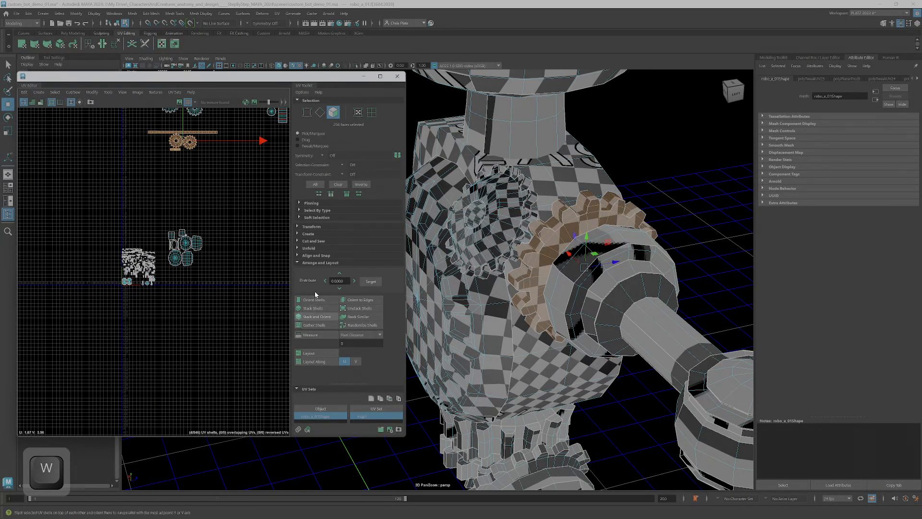
{"action": "scroll", "coordinate": [155, 271], "scroll_direction": "up", "scroll_amount": 3}
{"action": "scroll", "coordinate": [178, 228], "scroll_direction": "down", "scroll_amount": 2}
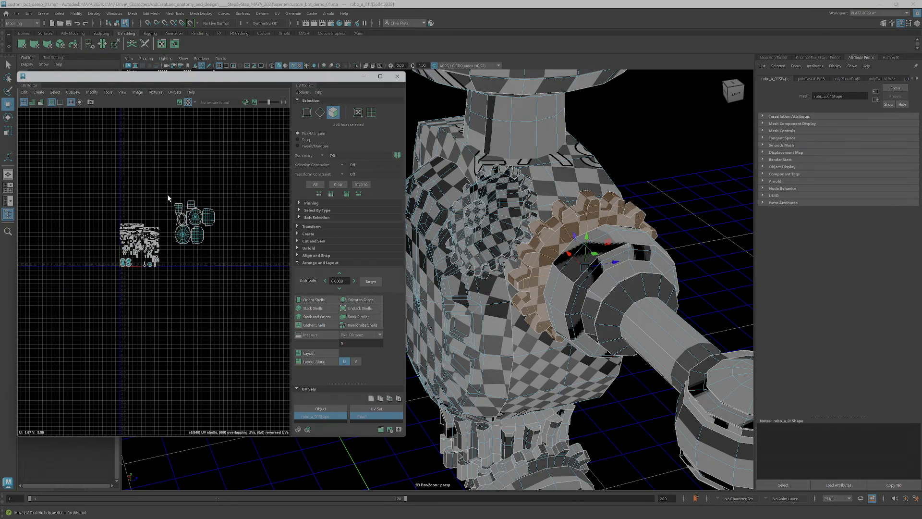
{"action": "left_click_drag", "start_coordinate": [235, 264], "coordinate": [236, 265]}
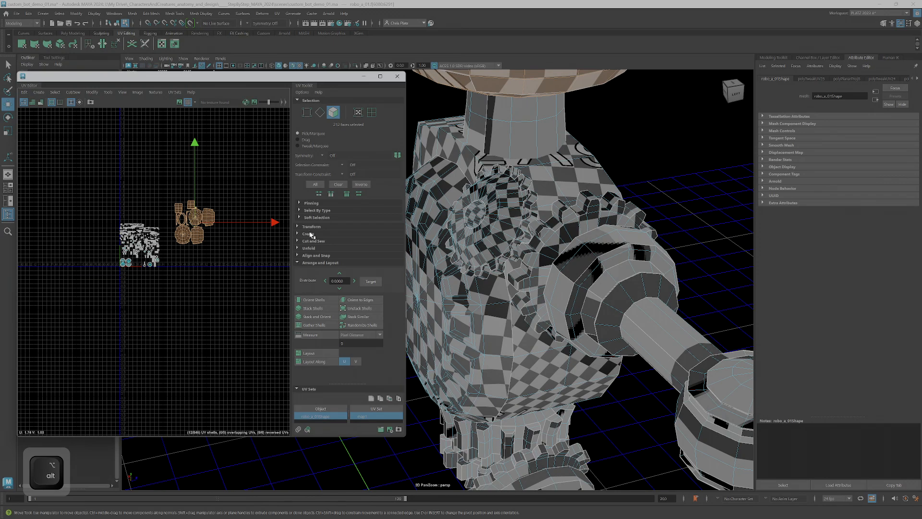
{"action": "left_click_drag", "start_coordinate": [537, 241], "coordinate": [550, 315], "text": "alt"}
{"action": "left_click", "coordinate": [551, 316]}
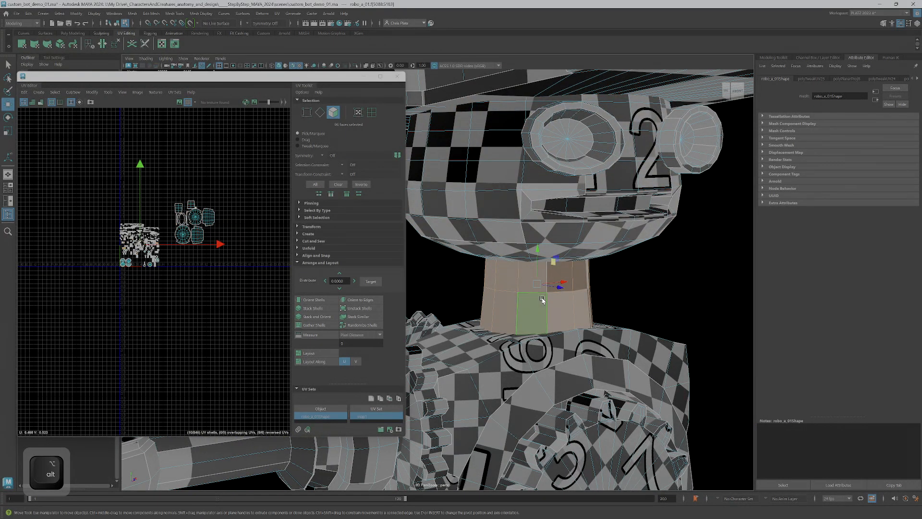
{"action": "left_click", "coordinate": [355, 65]}
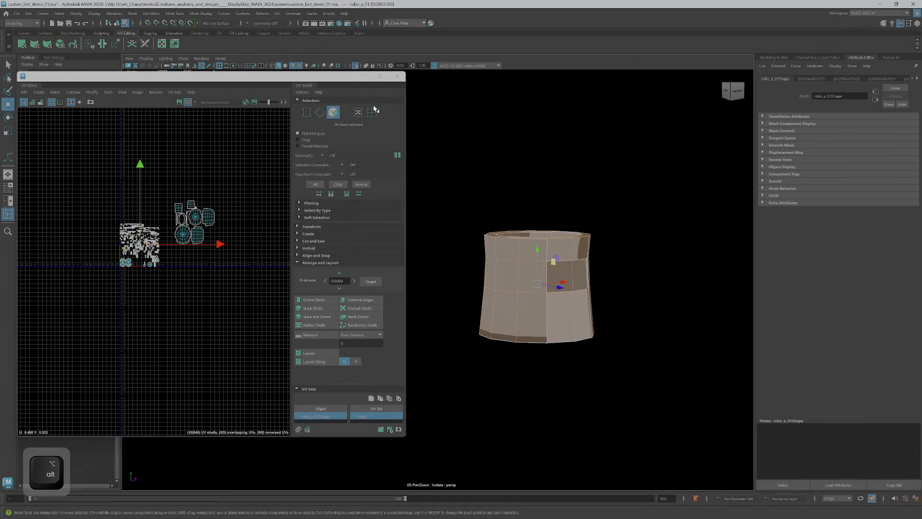
Apply a planar UV projection to the neck faces.
{"action": "mouse_move", "coordinate": [448, 291]}
{"action": "left_mouse_down", "text": "alt"}
{"action": "mouse_move", "coordinate": [449, 319]}
{"action": "mouse_move", "coordinate": [463, 267]}
{"action": "mouse_move", "coordinate": [453, 277]}
{"action": "left_mouse_up", "text": "alt"}
{"action": "right_click_drag", "start_coordinate": [453, 278], "coordinate": [570, 305], "text": "alt"}
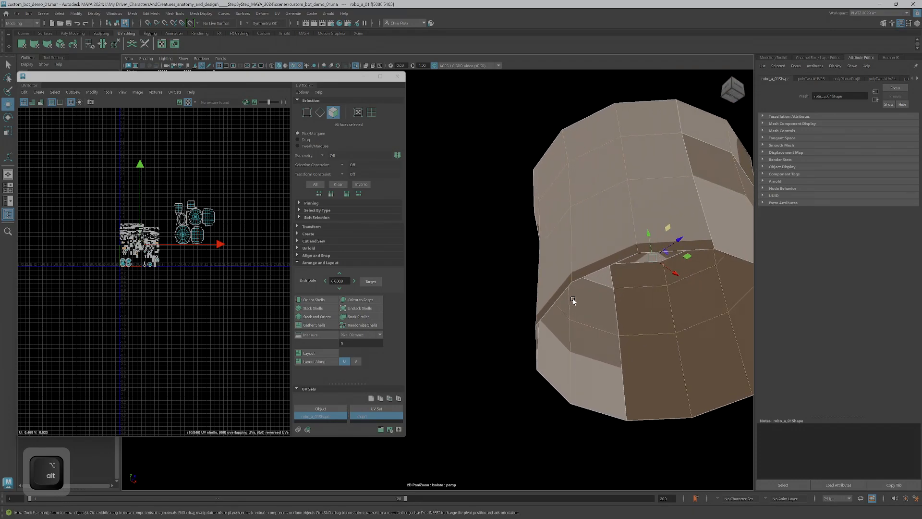
{"action": "left_click_drag", "start_coordinate": [609, 284], "coordinate": [658, 328], "text": "alt"}
{"action": "scroll", "coordinate": [168, 260], "scroll_direction": "up", "scroll_amount": 2}
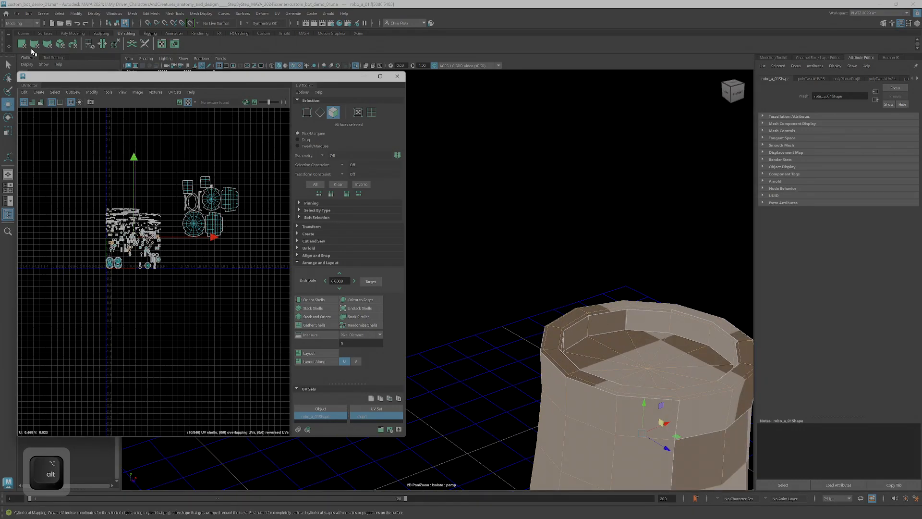
{"action": "left_click", "coordinate": [22, 44]}
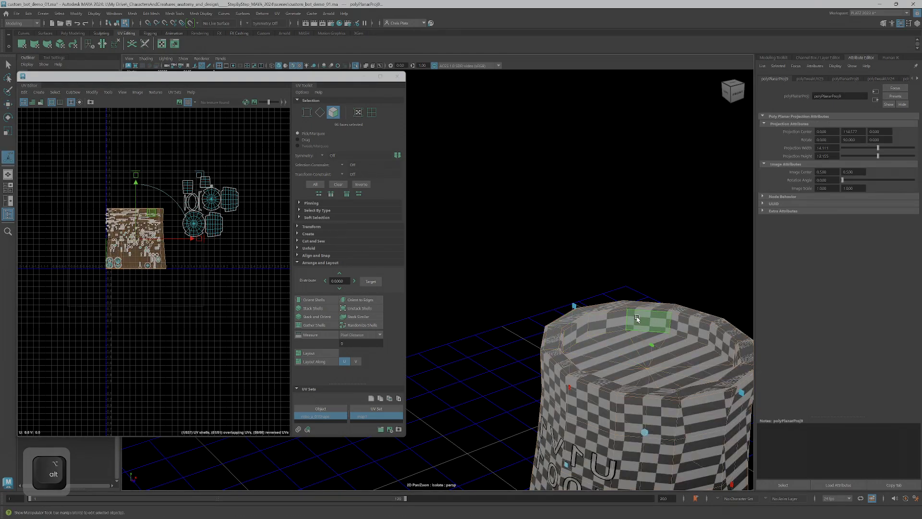
{"action": "key", "text": "q"}
Select the edge loop around the recess on the neck's upper end and cut the UVs along it.
{"action": "right_click_drag", "start_coordinate": [635, 319], "coordinate": [636, 297]}
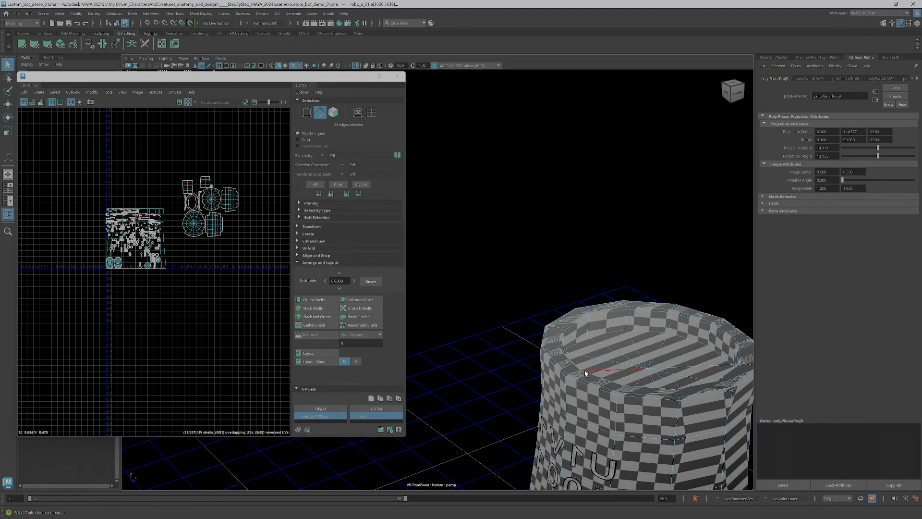
{"action": "double_click", "coordinate": [563, 343]}
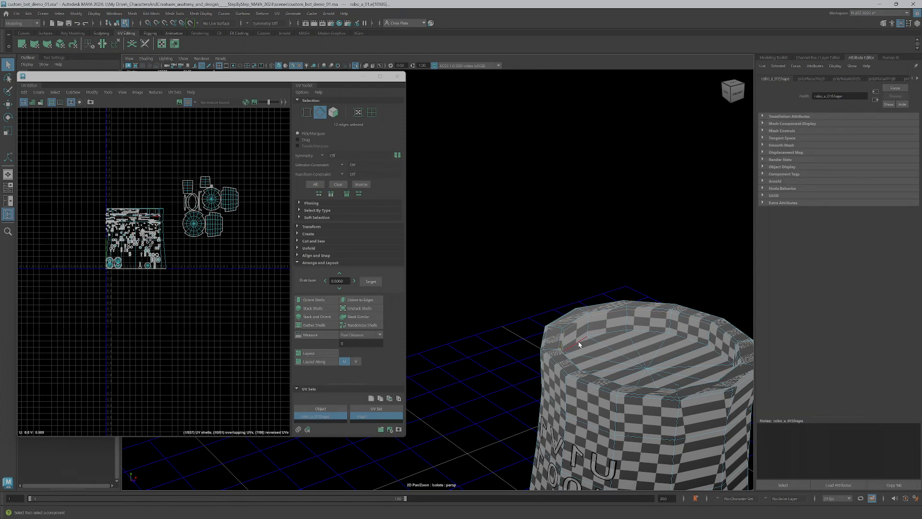
{"action": "right_click_drag", "start_coordinate": [621, 379], "coordinate": [603, 367], "text": "alt"}
{"action": "middle_click_drag", "start_coordinate": [195, 320], "coordinate": [204, 342], "text": "alt"}
{"action": "key", "text": "shift+x"}
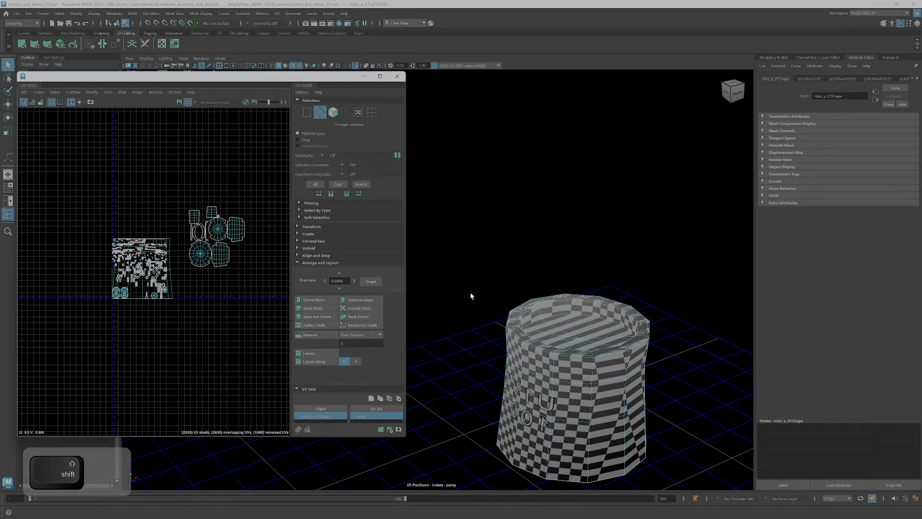
Exit the isolated view and examine the neck from the robot's back to find a location for the vertical seam.
{"action": "scroll", "coordinate": [593, 284], "scroll_direction": "up", "scroll_amount": 5}
{"action": "middle_click_drag", "start_coordinate": [670, 360], "coordinate": [604, 305], "text": "alt"}
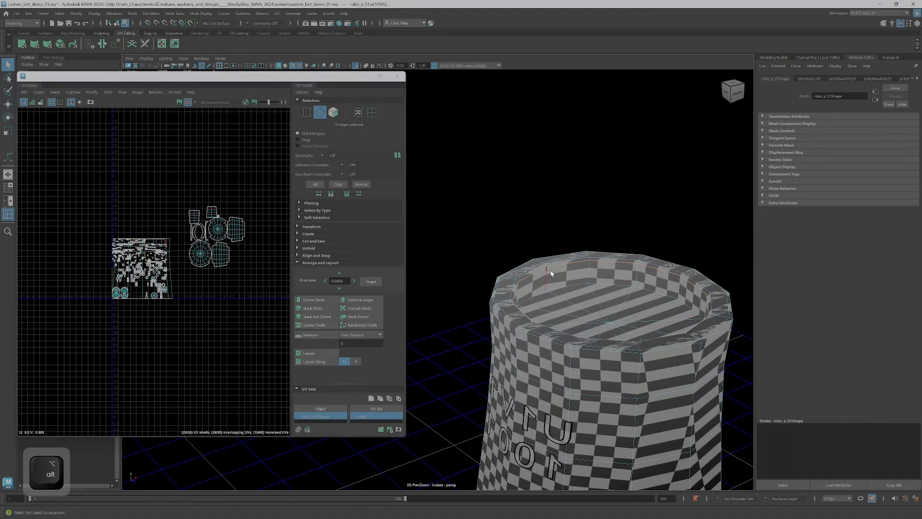
{"action": "scroll", "coordinate": [550, 276], "scroll_direction": "down", "scroll_amount": 3}
{"action": "right_click", "coordinate": [534, 317]}
{"action": "left_click", "coordinate": [538, 335]}
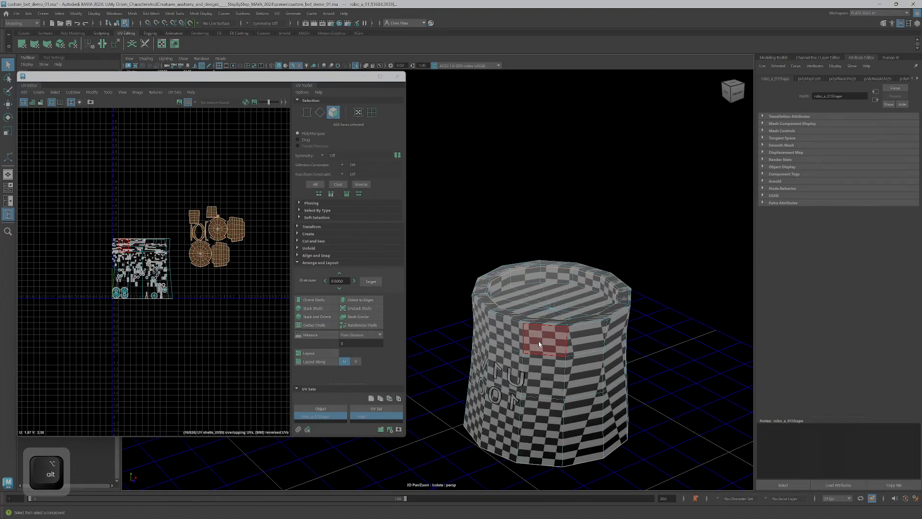
{"action": "left_click_drag", "start_coordinate": [563, 323], "coordinate": [557, 324], "text": "alt"}
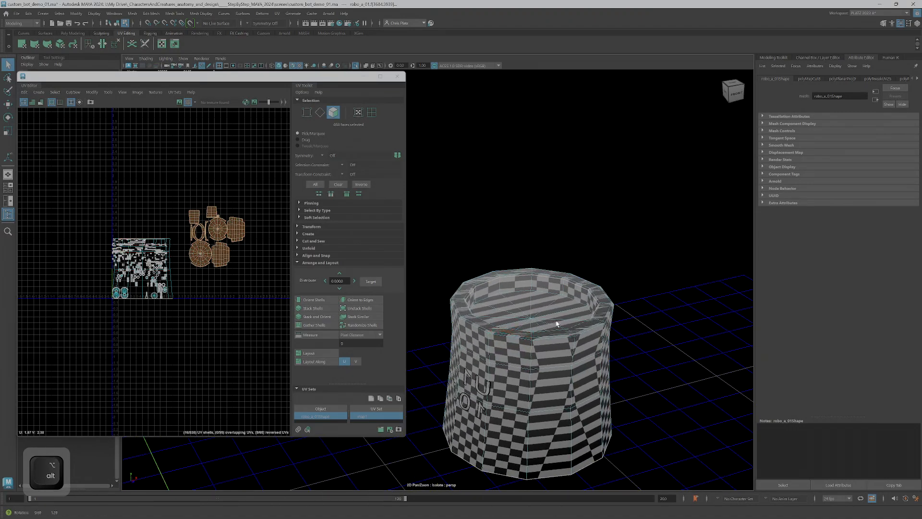
{"action": "left_click", "coordinate": [355, 66]}
{"action": "left_click_drag", "start_coordinate": [531, 273], "coordinate": [516, 291], "text": "alt"}
{"action": "right_click", "coordinate": [451, 356]}
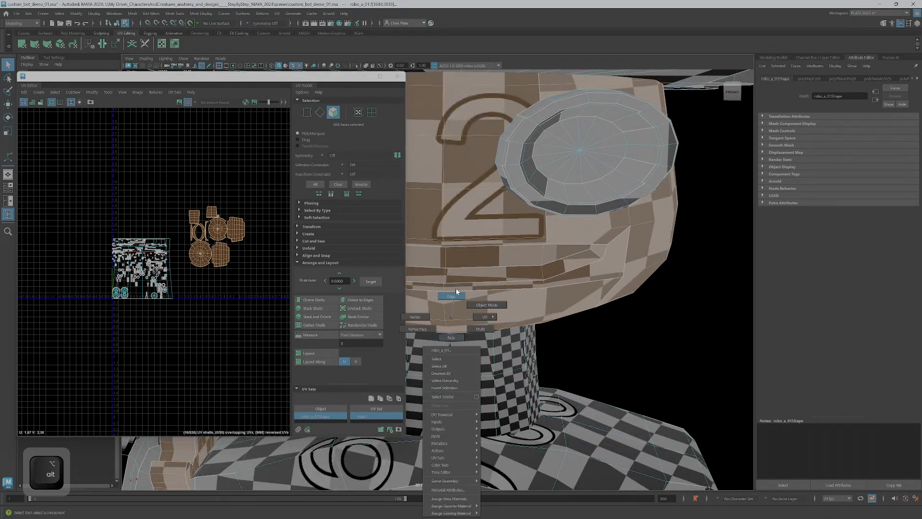
{"action": "left_click", "coordinate": [457, 291]}
{"action": "double_click", "coordinate": [457, 361]}
{"action": "left_click_drag", "start_coordinate": [452, 356], "coordinate": [533, 311], "text": "alt"}
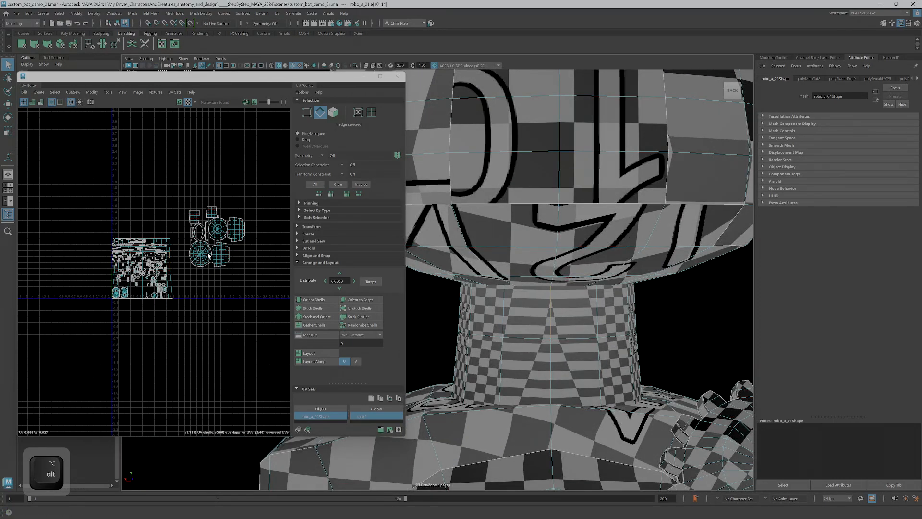
{"action": "scroll", "coordinate": [218, 253], "scroll_direction": "up", "scroll_amount": 5}
{"action": "scroll", "coordinate": [116, 254], "scroll_direction": "up", "scroll_amount": 5}
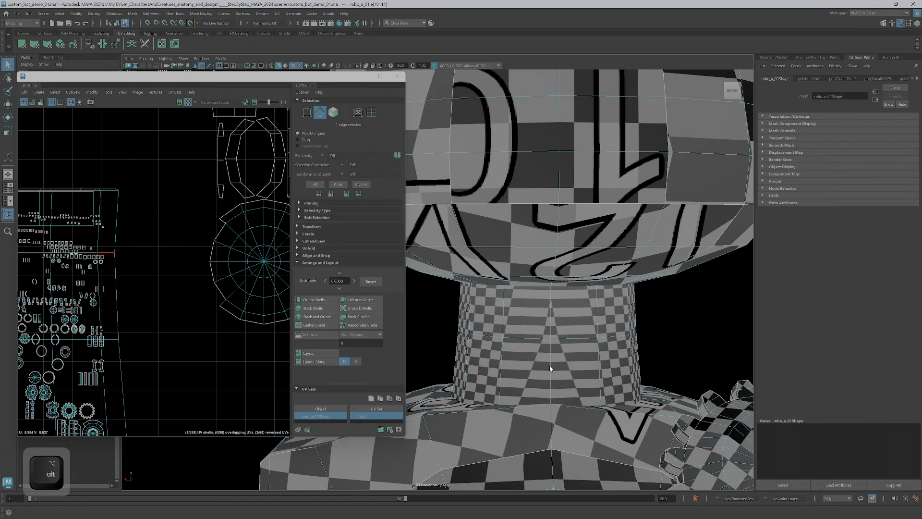
Isolate the neck again and select a vertical edge down the middle of its back for the seam.
{"action": "right_click_drag", "start_coordinate": [549, 365], "coordinate": [581, 294]}
{"action": "left_click", "coordinate": [565, 336]}
{"action": "double_click", "coordinate": [565, 337]}
{"action": "left_click", "coordinate": [357, 65]}
{"action": "left_click", "coordinate": [546, 268]}
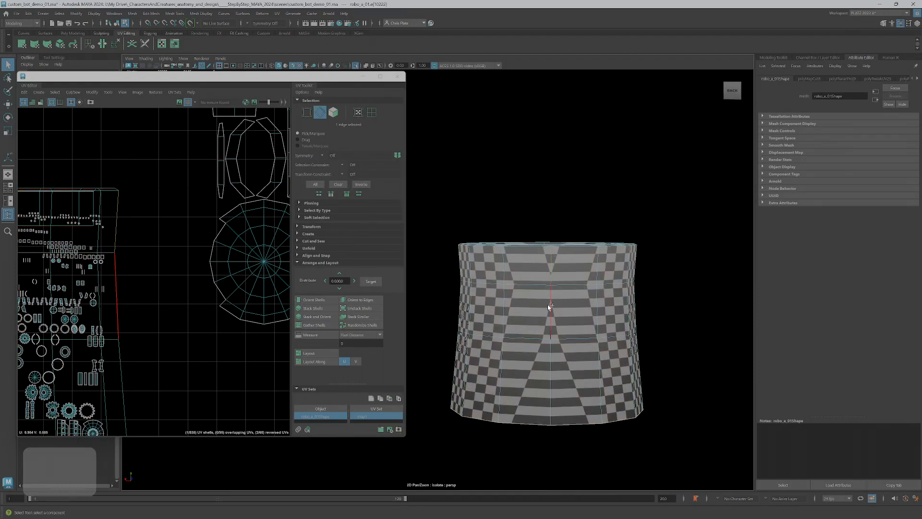
Extend the back seam selection over the neck's rim and into the recess, and cut the UVs along these edges.
{"action": "left_click_drag", "start_coordinate": [552, 339], "coordinate": [582, 279], "text": "alt"}
{"action": "right_click_drag", "start_coordinate": [582, 279], "coordinate": [658, 262], "text": "alt"}
{"action": "middle_click_drag", "start_coordinate": [658, 263], "coordinate": [535, 278], "text": "alt"}
{"action": "right_click_drag", "start_coordinate": [535, 278], "coordinate": [551, 297], "text": "alt"}
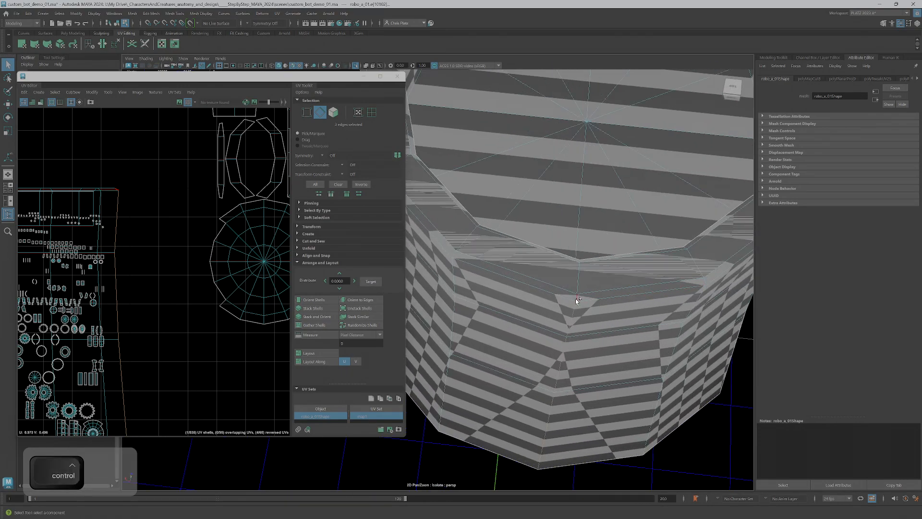
{"action": "left_click", "coordinate": [580, 284], "text": "ctrl+shift"}
{"action": "left_click_drag", "start_coordinate": [581, 282], "coordinate": [561, 285], "text": "alt"}
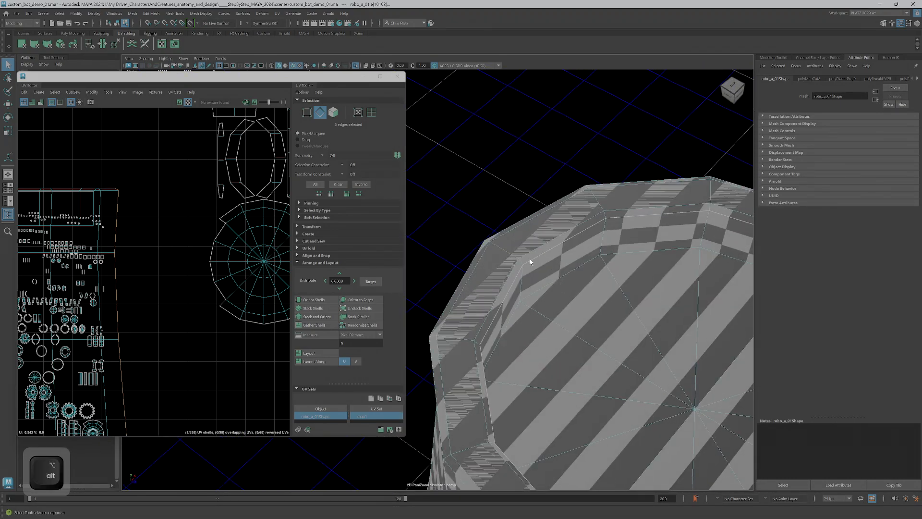
{"action": "left_click", "coordinate": [548, 308], "text": "ctrl+shift"}
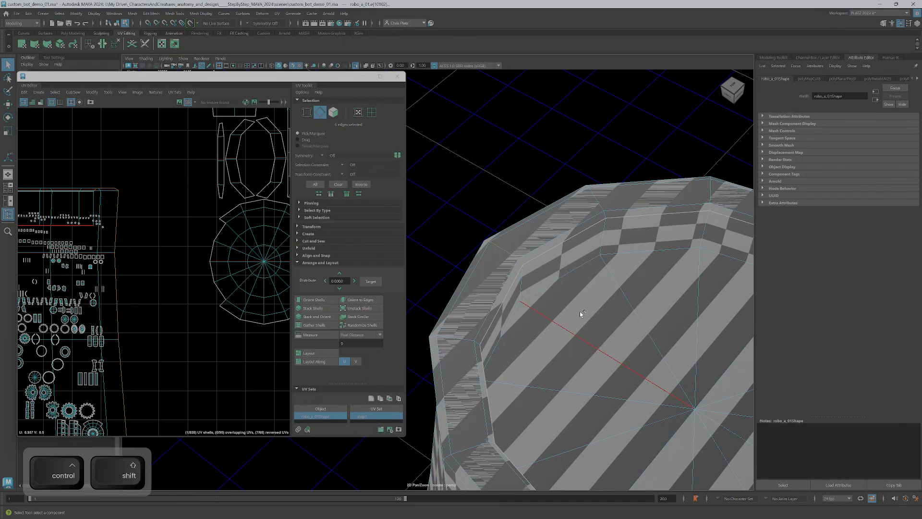
{"action": "middle_click_drag", "start_coordinate": [168, 251], "coordinate": [195, 249], "text": "alt"}
{"action": "key", "text": "shift+x"}
Select all of the neck's faces, unfold their UVs and move the shells clear of the other UVs.
{"action": "scroll", "coordinate": [629, 300], "scroll_direction": "down", "scroll_amount": 5}
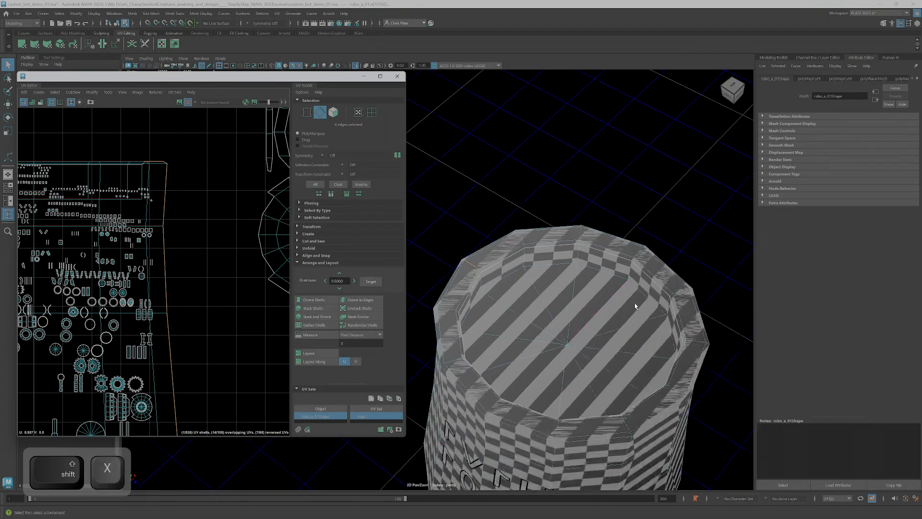
{"action": "right_click", "coordinate": [629, 298]}
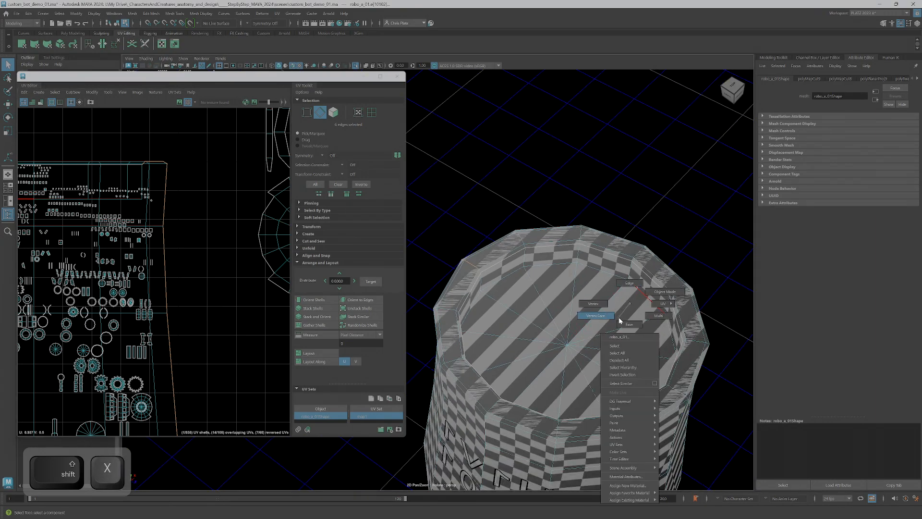
{"action": "right_click_drag", "start_coordinate": [625, 326], "coordinate": [624, 327]}
{"action": "scroll", "coordinate": [615, 327], "scroll_direction": "down", "scroll_amount": 5}
{"action": "middle_click_drag", "start_coordinate": [593, 327], "coordinate": [657, 286], "text": "alt"}
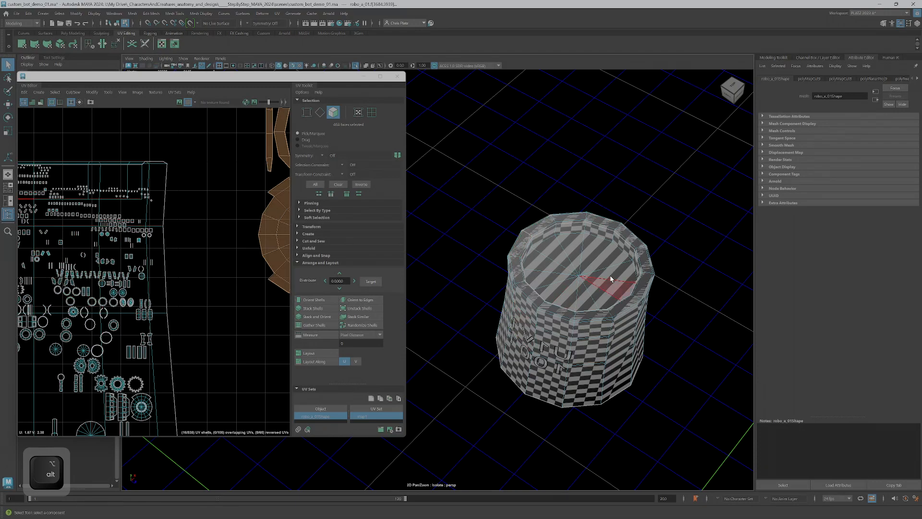
{"action": "double_click", "coordinate": [570, 265]}
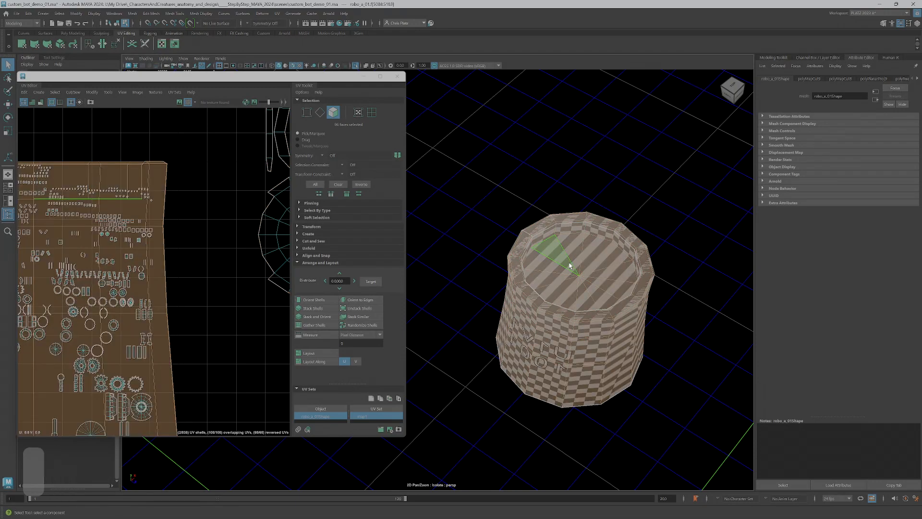
{"action": "middle_click_drag", "start_coordinate": [572, 305], "coordinate": [565, 294], "text": "alt"}
{"action": "right_click_drag", "start_coordinate": [169, 268], "coordinate": [212, 236], "text": "alt"}
{"action": "key", "text": "w"}
{"action": "left_click_drag", "start_coordinate": [185, 245], "coordinate": [251, 123]}
{"action": "middle_click_drag", "start_coordinate": [251, 123], "coordinate": [183, 228], "text": "alt"}
{"action": "left_click_drag", "start_coordinate": [183, 228], "coordinate": [248, 214]}
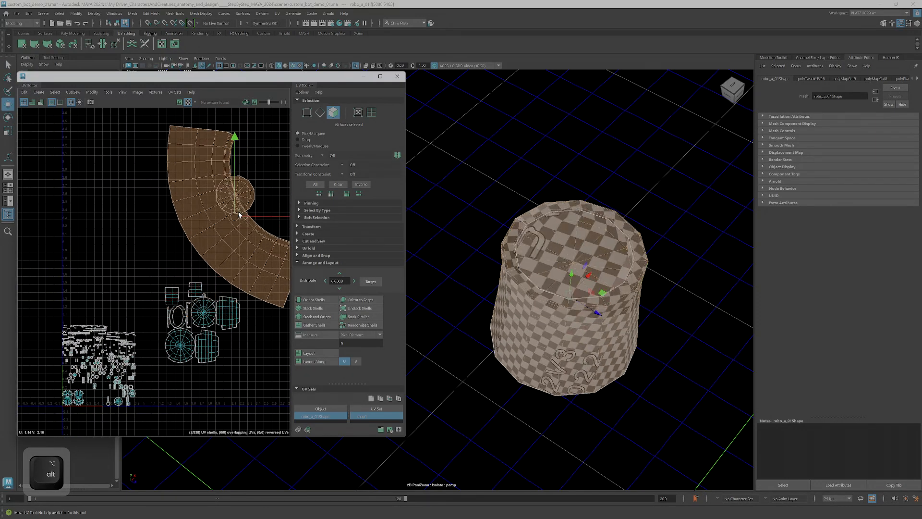
Rotate the neck's UV shells until the arc lies level and opens upward, and check the checker pattern on the neck.
{"action": "right_click_drag", "start_coordinate": [238, 212], "coordinate": [255, 212], "text": "alt"}
{"action": "key", "text": "e"}
{"action": "left_click_drag", "start_coordinate": [274, 163], "coordinate": [268, 189]}
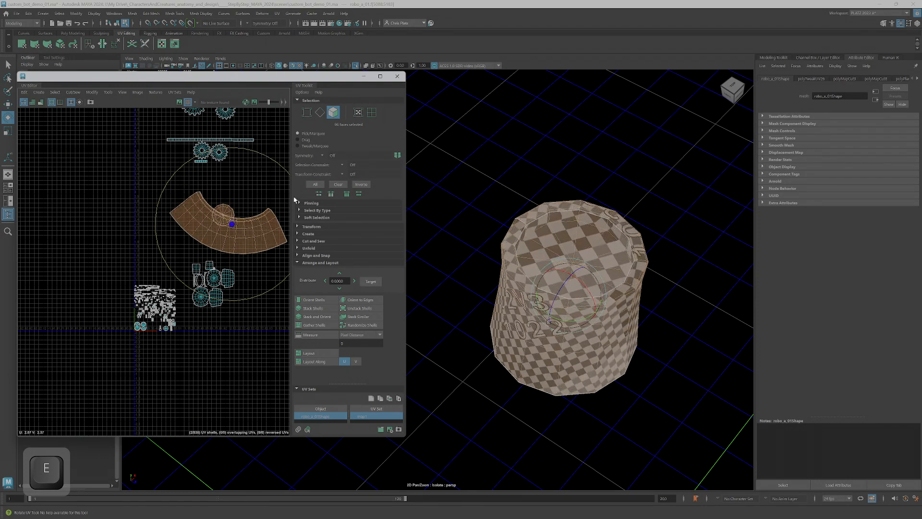
{"action": "left_click_drag", "start_coordinate": [258, 154], "coordinate": [252, 150]}
{"action": "left_click_drag", "start_coordinate": [555, 288], "coordinate": [539, 324], "text": "alt"}
{"action": "right_click_drag", "start_coordinate": [539, 325], "coordinate": [630, 293], "text": "alt"}
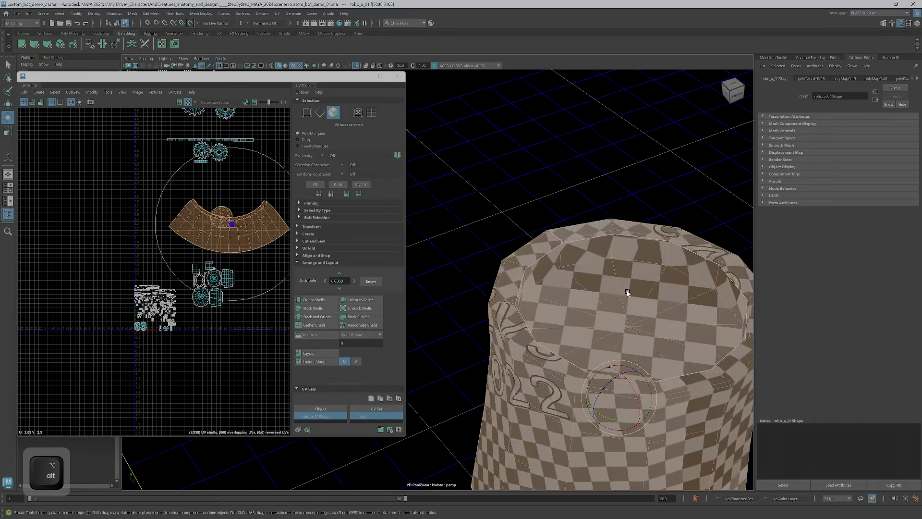
{"action": "middle_click_drag", "start_coordinate": [630, 293], "coordinate": [600, 266], "text": "alt"}
{"action": "left_click_drag", "start_coordinate": [611, 317], "coordinate": [584, 281], "text": "alt"}
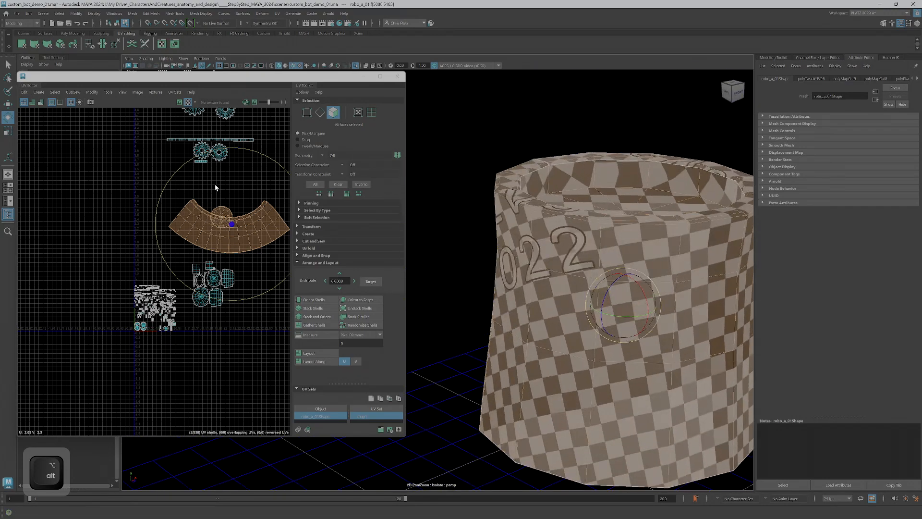
Select the round shell of the neck's recess and move it off the arced shell, into the space above it.
{"action": "left_click", "coordinate": [223, 214]}
{"action": "key", "text": "w"}
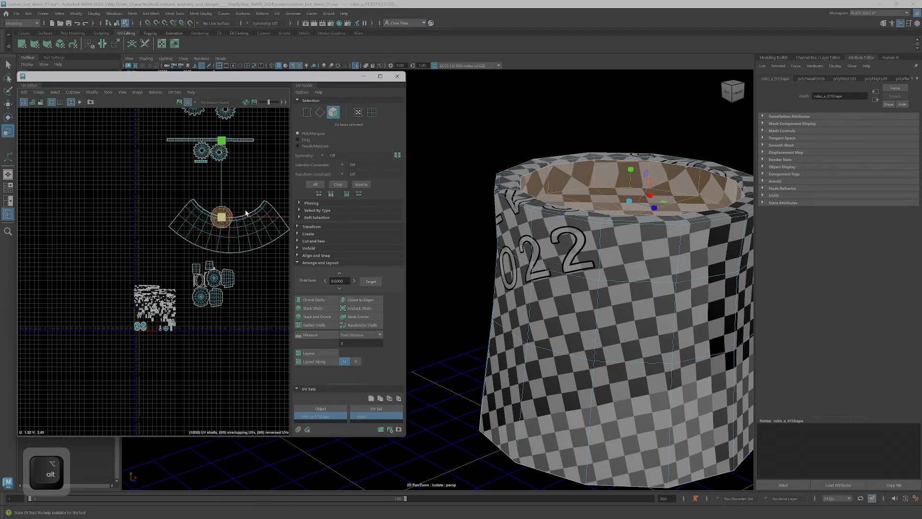
{"action": "left_click_drag", "start_coordinate": [592, 237], "coordinate": [598, 288], "text": "alt"}
{"action": "left_click_drag", "start_coordinate": [223, 217], "coordinate": [236, 199]}
{"action": "key", "text": "w"}
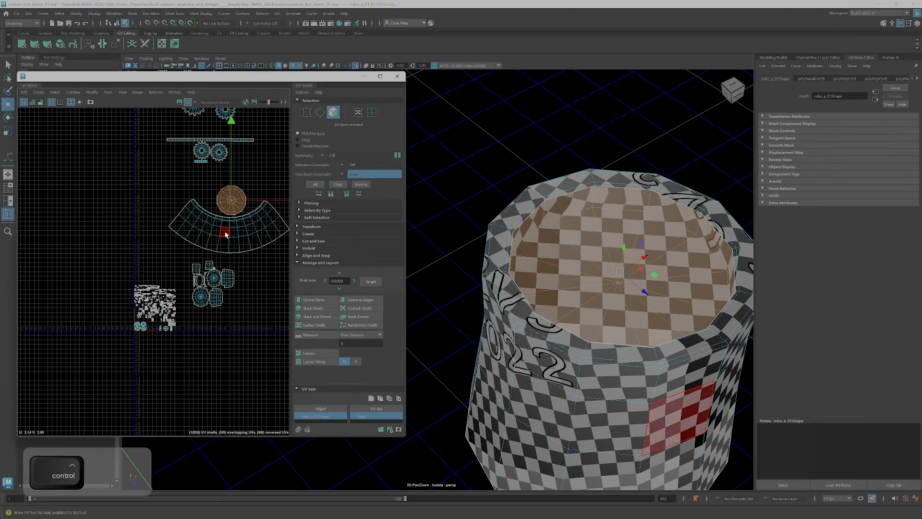
Add the arced neck shell to the selection, unfold both shells again and exit the isolated view.
{"action": "double_click", "coordinate": [224, 240], "text": "ctrl+shift"}
{"action": "key", "text": "ctrl+u"}
{"action": "scroll", "coordinate": [223, 238], "scroll_direction": "down", "scroll_amount": 5}
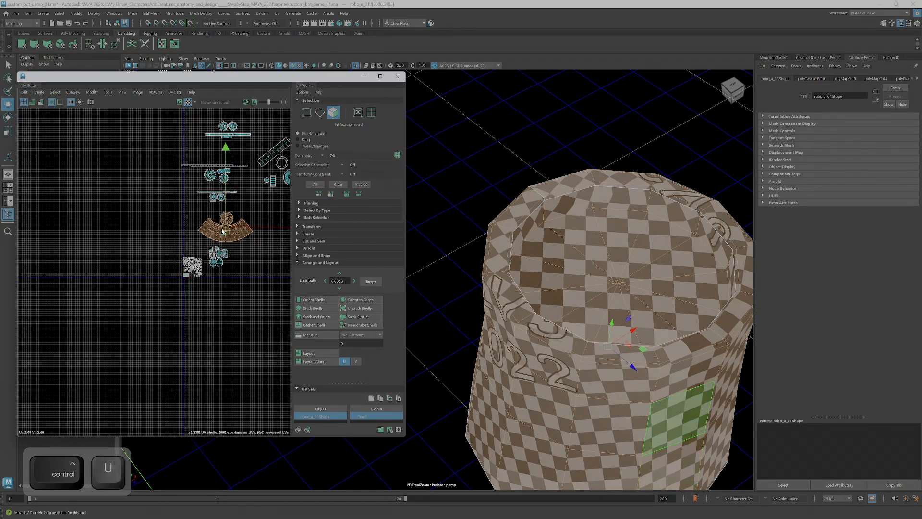
{"action": "scroll", "coordinate": [675, 290], "scroll_direction": "down", "scroll_amount": 3}
{"action": "left_click", "coordinate": [356, 66]}
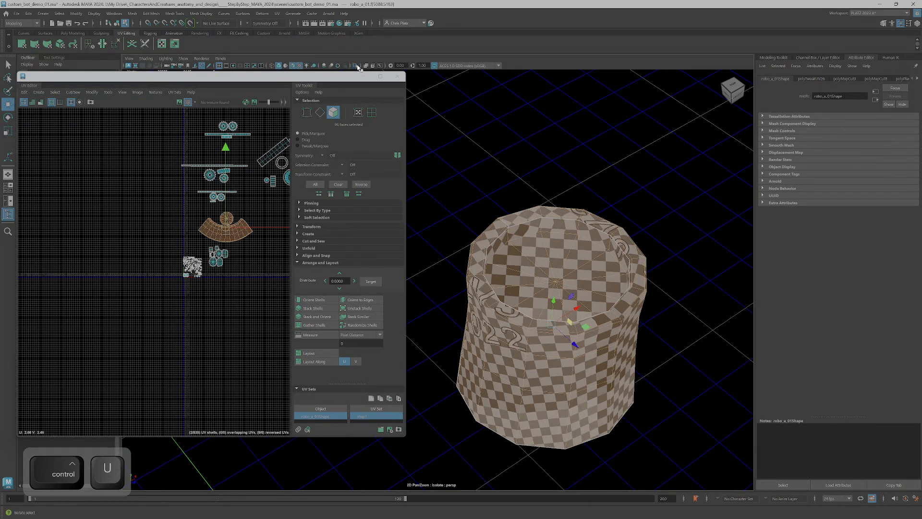
{"action": "scroll", "coordinate": [607, 293], "scroll_direction": "down", "scroll_amount": 5}
{"action": "left_click_drag", "start_coordinate": [607, 292], "coordinate": [507, 312], "text": "alt"}
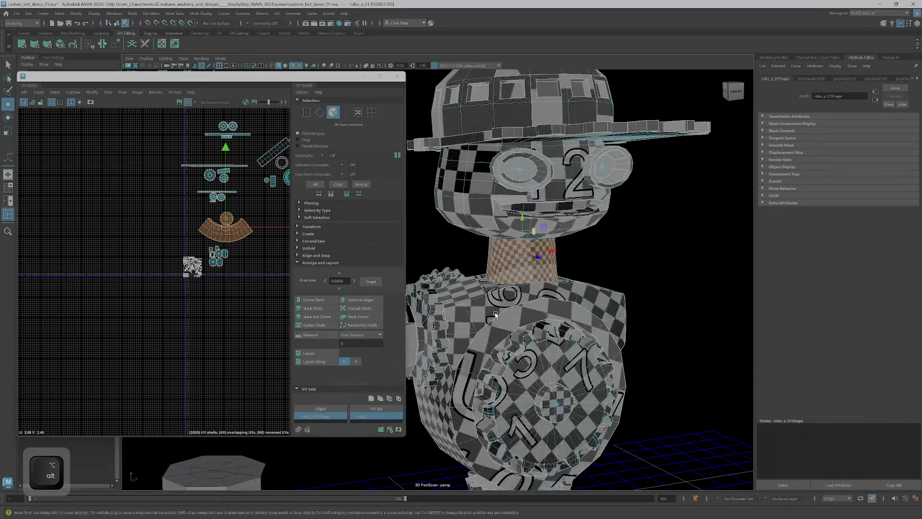
Scale the neck's shells down to match the robot's checker size and move them to free UV space.
{"action": "key", "text": "r"}
{"action": "left_click_drag", "start_coordinate": [226, 228], "coordinate": [176, 277]}
{"action": "right_click_drag", "start_coordinate": [528, 314], "coordinate": [597, 314], "text": "alt"}
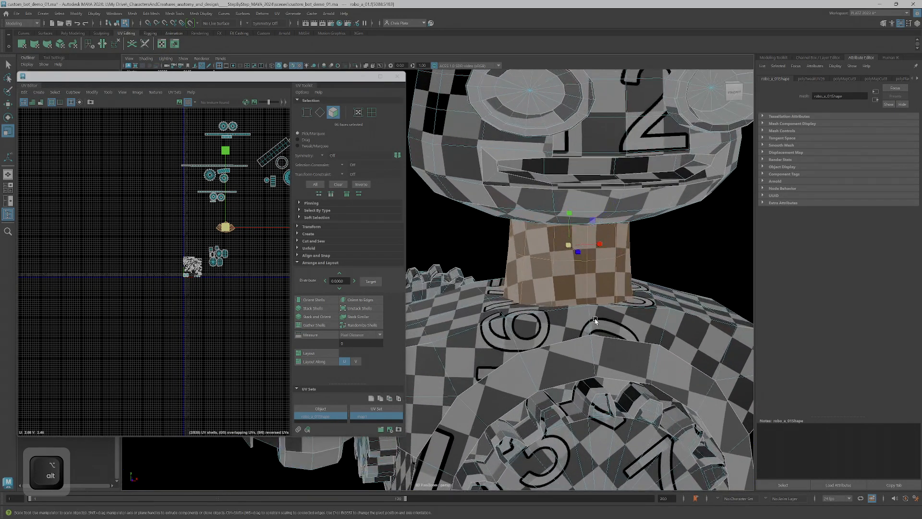
{"action": "key", "text": "w"}
{"action": "scroll", "coordinate": [245, 241], "scroll_direction": "down", "scroll_amount": 2}
{"action": "left_click_drag", "start_coordinate": [237, 236], "coordinate": [259, 221]}
Select the robot's head, isolate it and apply a planar projection to its UVs.
{"action": "scroll", "coordinate": [249, 253], "scroll_direction": "up", "scroll_amount": 2}
{"action": "left_click_drag", "start_coordinate": [535, 265], "coordinate": [541, 300], "text": "alt"}
{"action": "left_click", "coordinate": [560, 294]}
{"action": "right_click_drag", "start_coordinate": [268, 244], "coordinate": [279, 260], "text": "alt"}
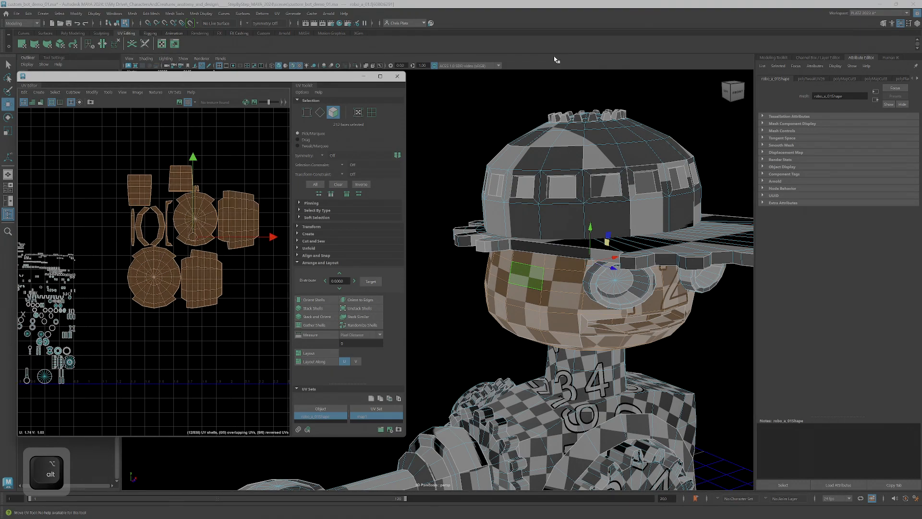
{"action": "left_click", "coordinate": [355, 66]}
{"action": "mouse_move", "coordinate": [615, 264]}
{"action": "left_mouse_down", "text": "alt"}
{"action": "mouse_move", "coordinate": [612, 282]}
{"action": "mouse_move", "coordinate": [613, 267]}
{"action": "left_mouse_up", "text": "alt"}
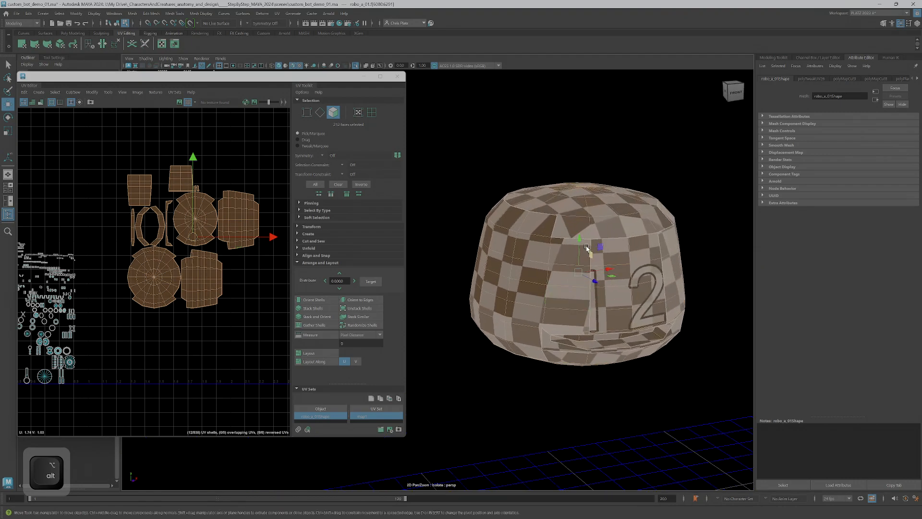
{"action": "left_click", "coordinate": [22, 43]}
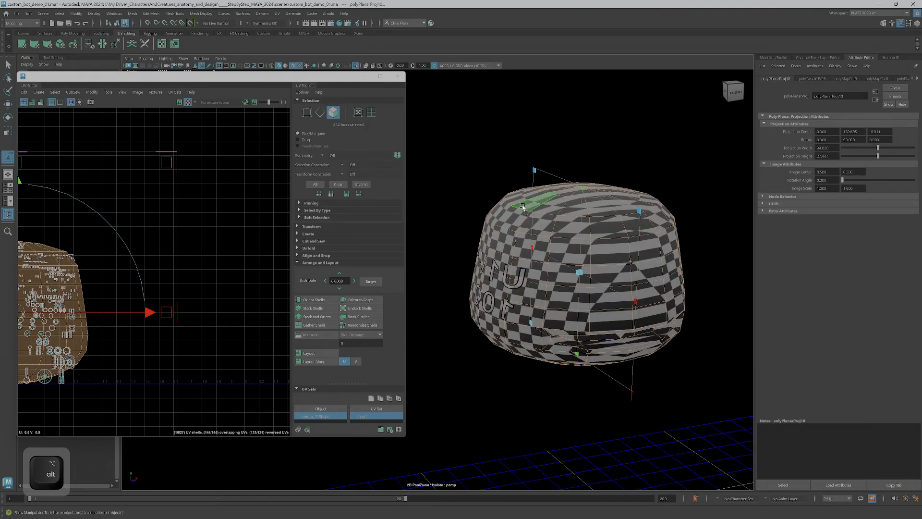
Switch to edge selection and select the edge loop around the head's upper end.
{"action": "right_click_drag", "start_coordinate": [563, 236], "coordinate": [566, 212]}
{"action": "key", "text": "q"}
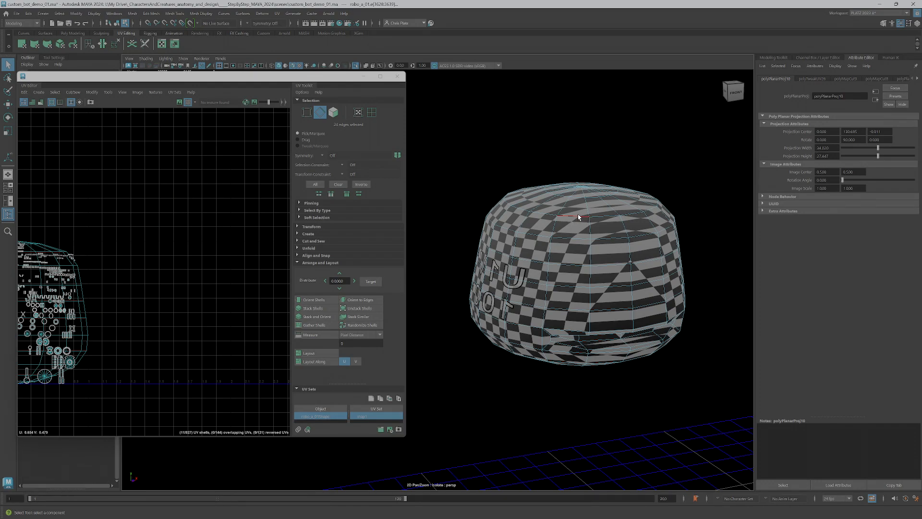
{"action": "double_click", "coordinate": [579, 218]}
{"action": "mouse_move", "coordinate": [578, 217]}
{"action": "left_mouse_down", "text": "alt"}
{"action": "mouse_move", "coordinate": [590, 218]}
{"action": "mouse_move", "coordinate": [600, 239]}
{"action": "mouse_move", "coordinate": [577, 226]}
{"action": "left_mouse_up", "text": "alt"}
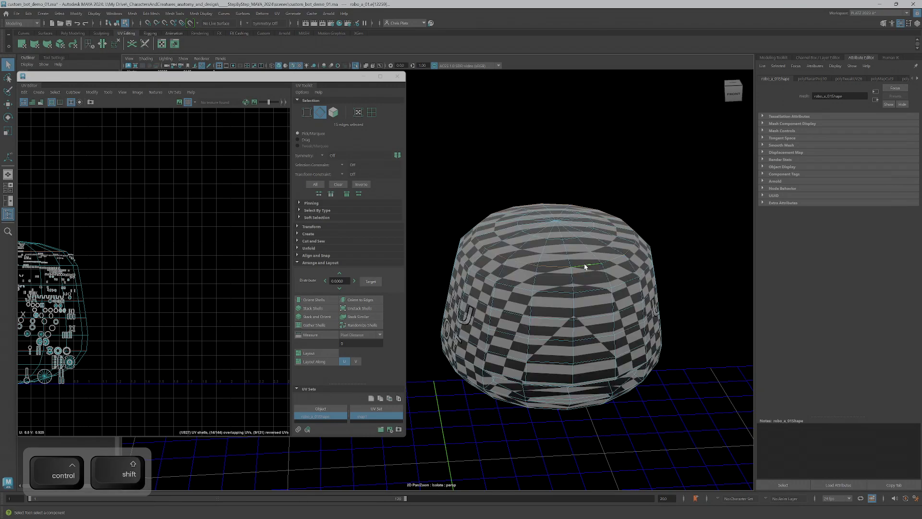
Extend the seam selection down the back of the head and onto its underside, and cut the UVs along these edges.
{"action": "left_click_drag", "start_coordinate": [552, 283], "coordinate": [559, 252], "text": "alt"}
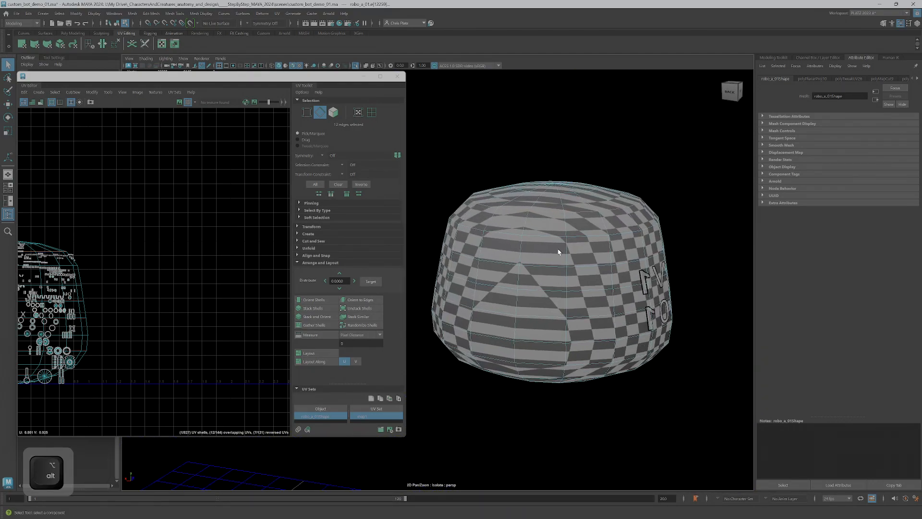
{"action": "left_click", "coordinate": [524, 258], "text": "ctrl+shift"}
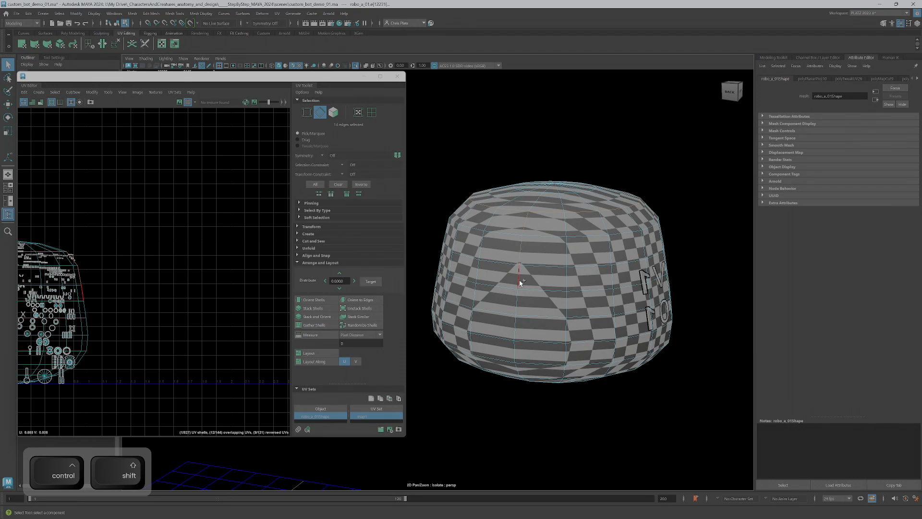
{"action": "left_click_drag", "start_coordinate": [523, 330], "coordinate": [605, 188], "text": "alt"}
{"action": "left_click", "coordinate": [577, 294], "text": "ctrl+shift"}
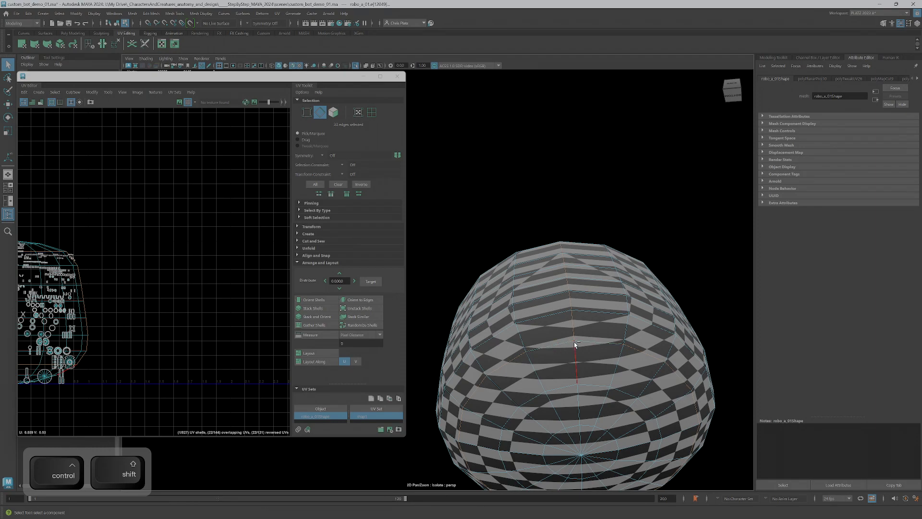
{"action": "scroll", "coordinate": [577, 340], "scroll_direction": "down", "scroll_amount": 4}
{"action": "left_click_drag", "start_coordinate": [579, 335], "coordinate": [471, 337], "text": "alt"}
{"action": "middle_click_drag", "start_coordinate": [512, 319], "coordinate": [682, 351], "text": "alt"}
{"action": "middle_click_drag", "start_coordinate": [148, 274], "coordinate": [248, 246], "text": "alt"}
{"action": "key", "text": "shift+x"}
Select all of the head's faces, move their UVs clear of the tile and unfold them.
{"action": "right_click_drag", "start_coordinate": [228, 312], "coordinate": [229, 340], "text": "ctrl"}
{"action": "scroll", "coordinate": [228, 313], "scroll_direction": "down", "scroll_amount": 3}
{"action": "scroll", "coordinate": [192, 311], "scroll_direction": "down", "scroll_amount": 5}
{"action": "middle_click_drag", "start_coordinate": [195, 290], "coordinate": [158, 327], "text": "alt"}
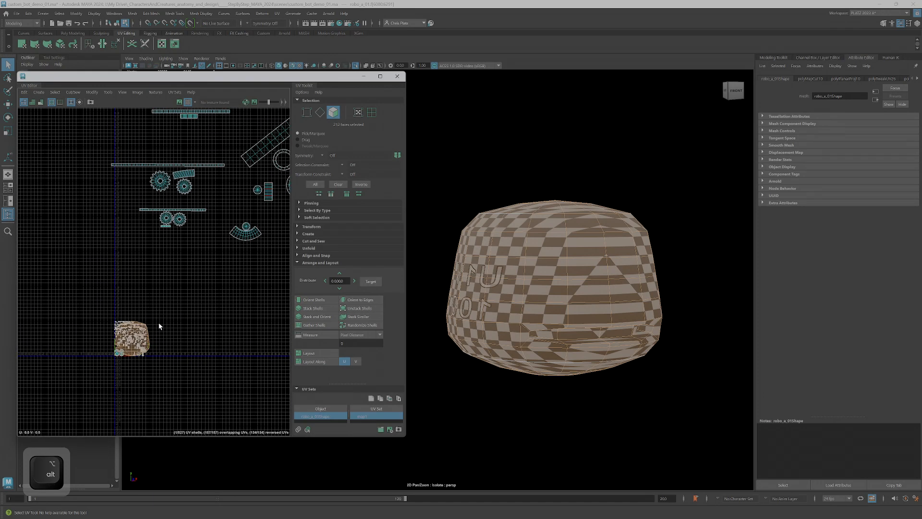
{"action": "key", "text": "w"}
{"action": "left_click_drag", "start_coordinate": [133, 342], "coordinate": [188, 264]}
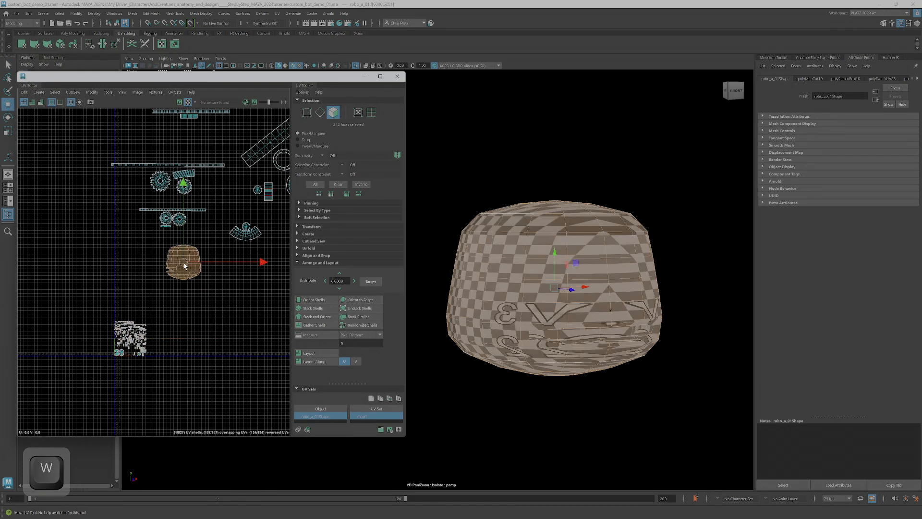
{"action": "key", "text": "ctrl+u"}
{"action": "scroll", "coordinate": [190, 264], "scroll_direction": "up", "scroll_amount": 1}
{"action": "scroll", "coordinate": [190, 263], "scroll_direction": "up", "scroll_amount": 7}
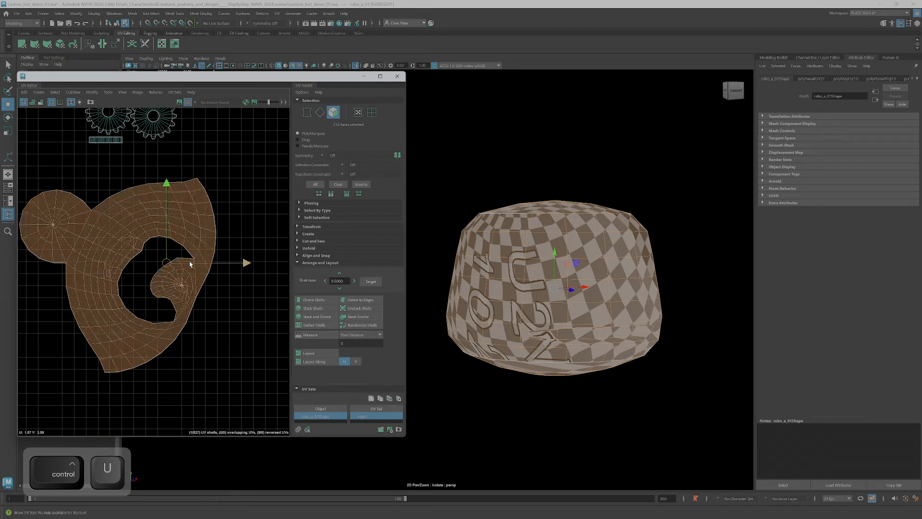
Select the two uncut edges still joining the underside cap to the head's side and cut the UVs along them.
{"action": "middle_click_drag", "start_coordinate": [150, 260], "coordinate": [203, 288], "text": "alt"}
{"action": "left_click_drag", "start_coordinate": [542, 331], "coordinate": [557, 268], "text": "alt"}
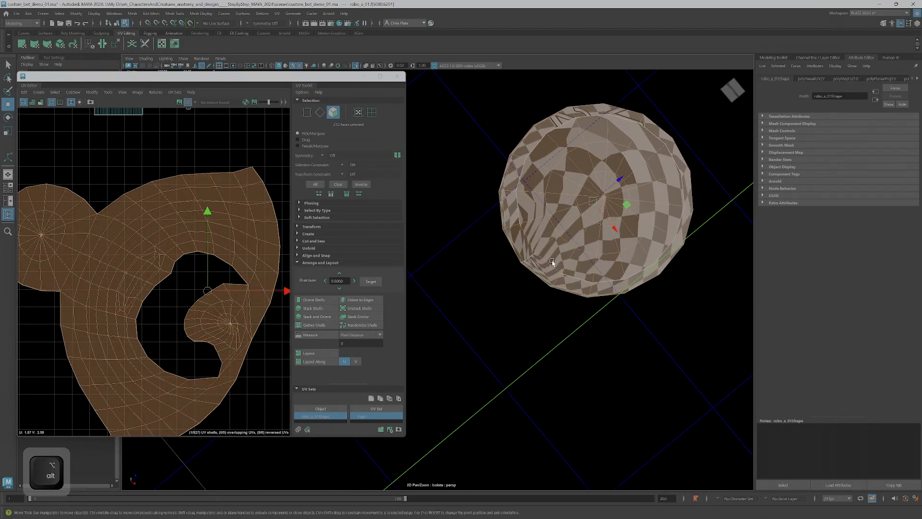
{"action": "right_click_drag", "start_coordinate": [537, 227], "coordinate": [525, 247]}
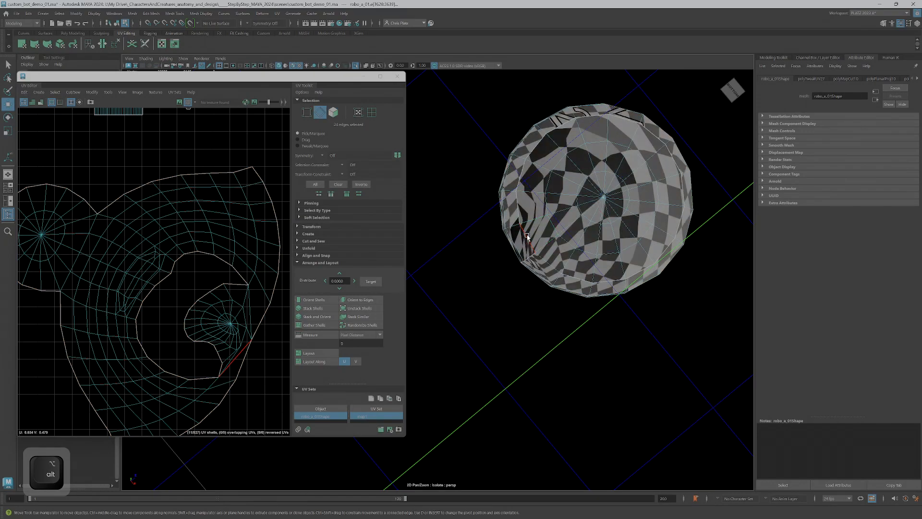
{"action": "left_click", "coordinate": [529, 233]}
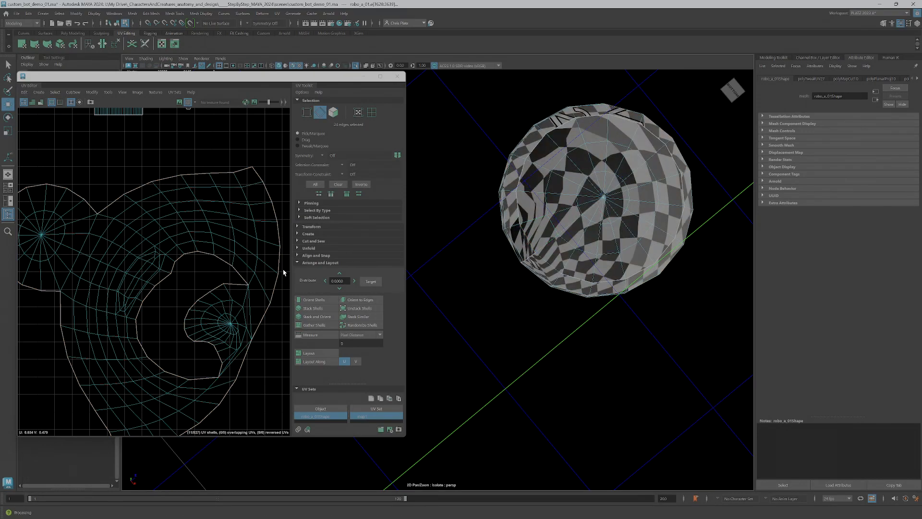
{"action": "left_click", "coordinate": [528, 235]}
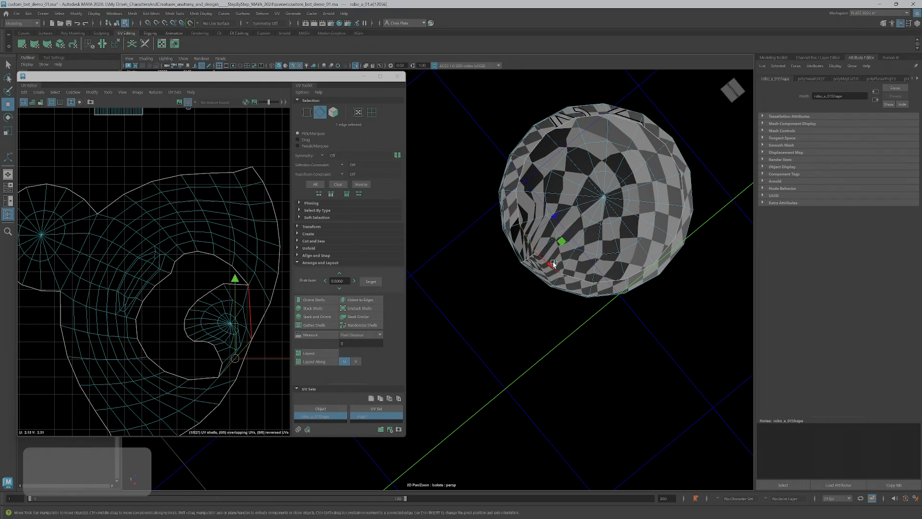
{"action": "key", "text": "q"}
{"action": "scroll", "coordinate": [561, 269], "scroll_direction": "up", "scroll_amount": 2}
{"action": "left_click", "coordinate": [575, 262], "text": "shift"}
{"action": "middle_click_drag", "start_coordinate": [485, 278], "coordinate": [500, 260], "text": "alt"}
{"action": "middle_click_drag", "start_coordinate": [238, 303], "coordinate": [227, 296], "text": "alt"}
{"action": "key", "text": "shift+x"}
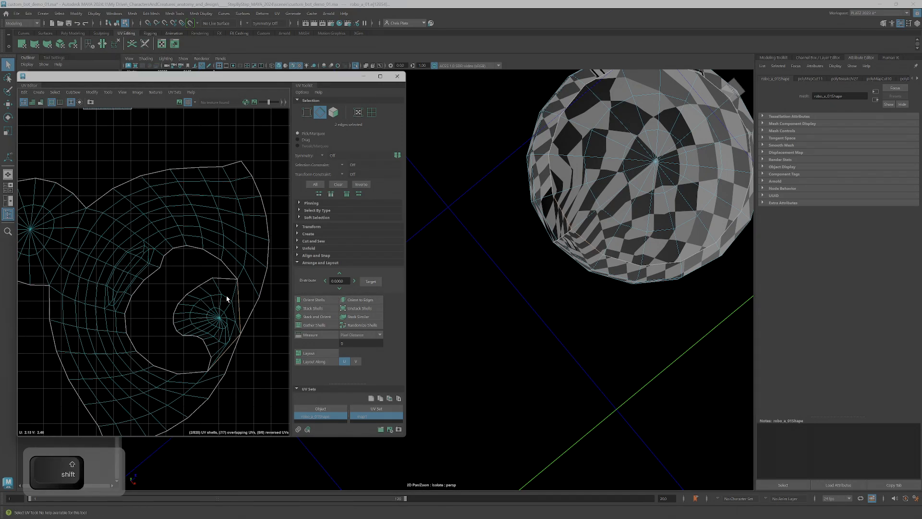
Switch to face selection, select the shell of the head's side and unfold it again.
{"action": "right_click_drag", "start_coordinate": [218, 306], "coordinate": [220, 327]}
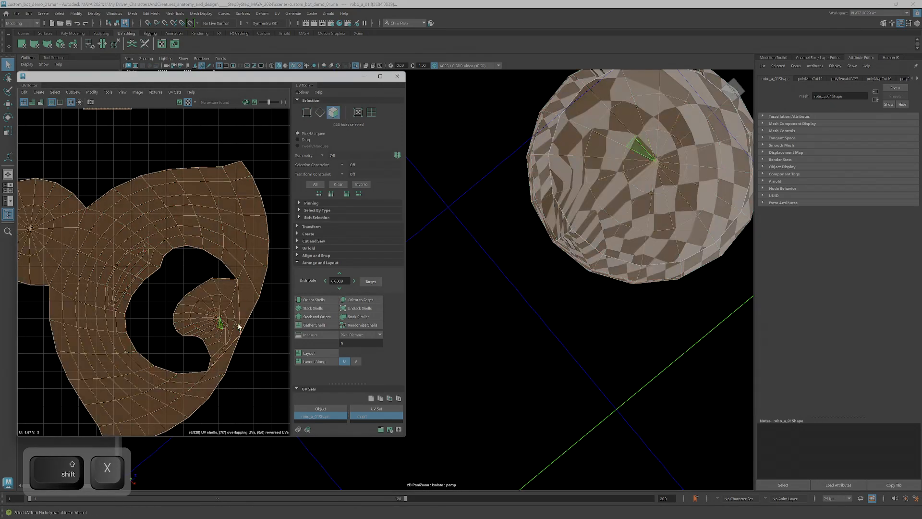
{"action": "double_click", "coordinate": [250, 312]}
{"action": "scroll", "coordinate": [247, 325], "scroll_direction": "up", "scroll_amount": 3}
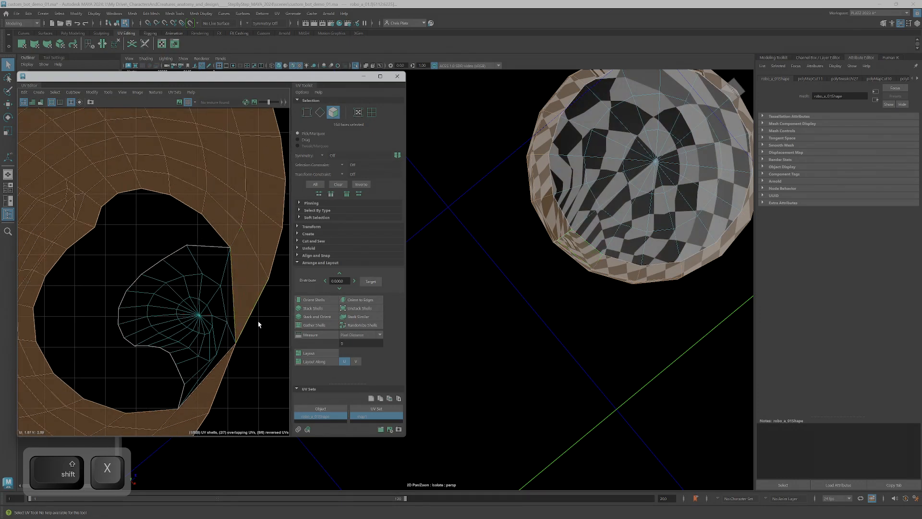
{"action": "key", "text": "ctrl+u"}
{"action": "scroll", "coordinate": [248, 294], "scroll_direction": "down", "scroll_amount": 5}
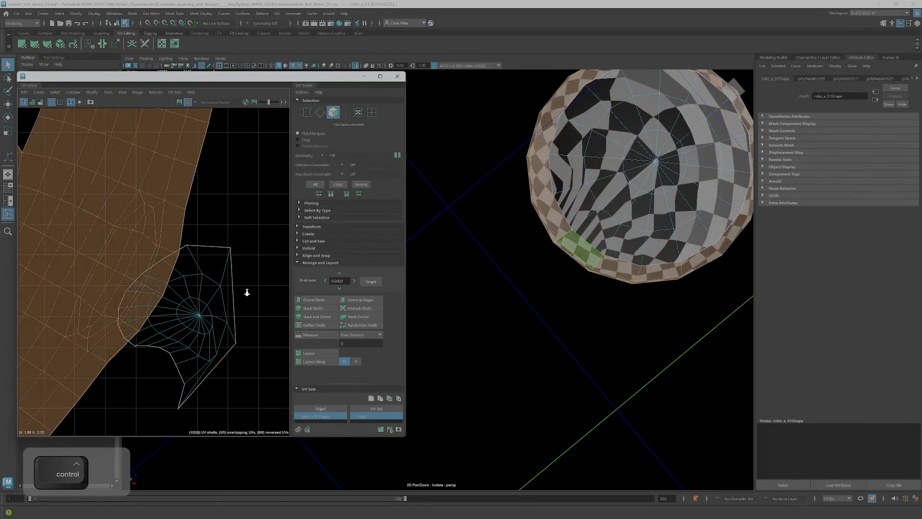
Select the underside cap's shell and unfold it into a round disc.
{"action": "double_click", "coordinate": [230, 293]}
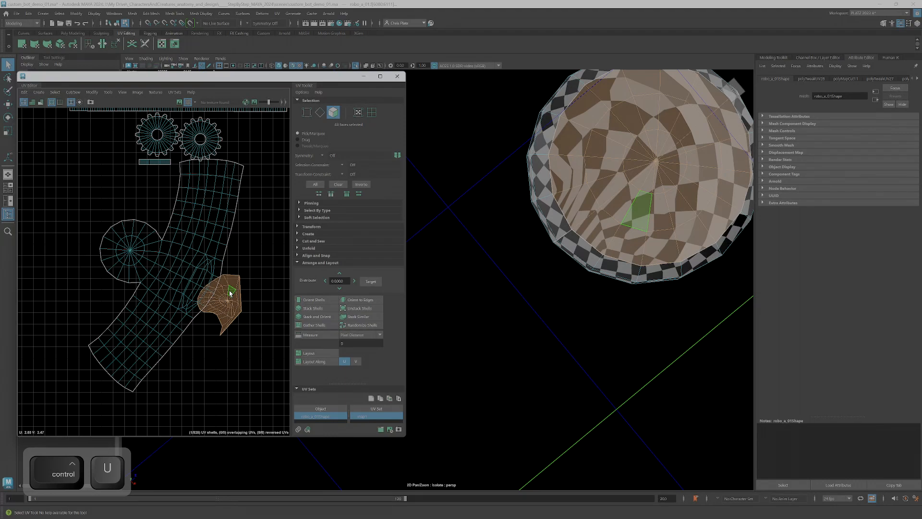
{"action": "key", "text": "ctrl+u"}
{"action": "key", "text": "ctrl+u"}
{"action": "key", "text": "w"}
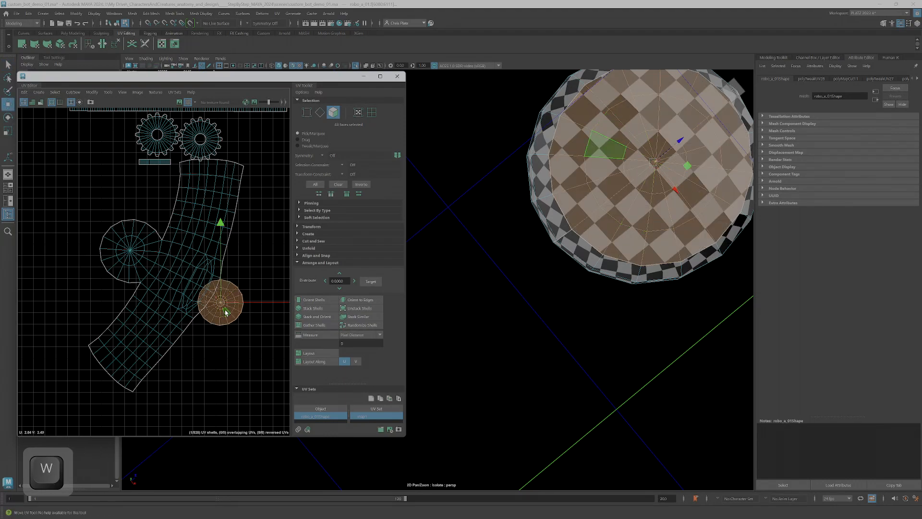
Move the underside cap's UV shell clear of the head's side shell and inspect the seam around the head's base.
{"action": "left_click_drag", "start_coordinate": [223, 306], "coordinate": [238, 312]}
{"action": "left_click_drag", "start_coordinate": [682, 183], "coordinate": [710, 251], "text": "alt"}
{"action": "key", "text": "f"}
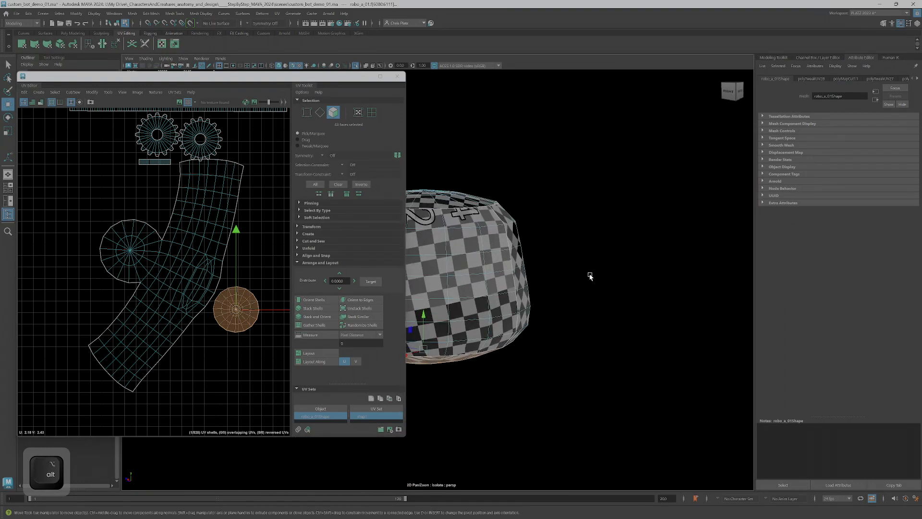
{"action": "left_click_drag", "start_coordinate": [591, 277], "coordinate": [385, 240], "text": "alt"}
{"action": "middle_click_drag", "start_coordinate": [504, 276], "coordinate": [567, 283], "text": "alt"}
{"action": "left_click_drag", "start_coordinate": [566, 283], "coordinate": [534, 252], "text": "alt"}
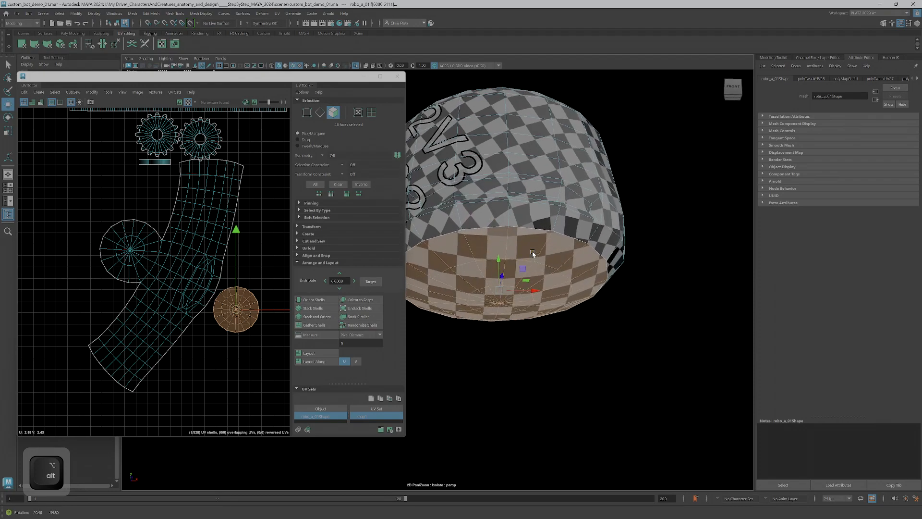
{"action": "right_click_drag", "start_coordinate": [533, 252], "coordinate": [543, 203], "text": "alt"}
{"action": "middle_click_drag", "start_coordinate": [543, 202], "coordinate": [554, 223], "text": "alt"}
{"action": "mouse_move", "coordinate": [554, 223]}
{"action": "left_mouse_down", "text": "alt"}
{"action": "mouse_move", "coordinate": [541, 312]}
{"action": "mouse_move", "coordinate": [539, 283]}
{"action": "mouse_move", "coordinate": [546, 304]}
{"action": "mouse_move", "coordinate": [568, 270]}
{"action": "mouse_move", "coordinate": [558, 270]}
{"action": "left_mouse_up", "text": "alt"}
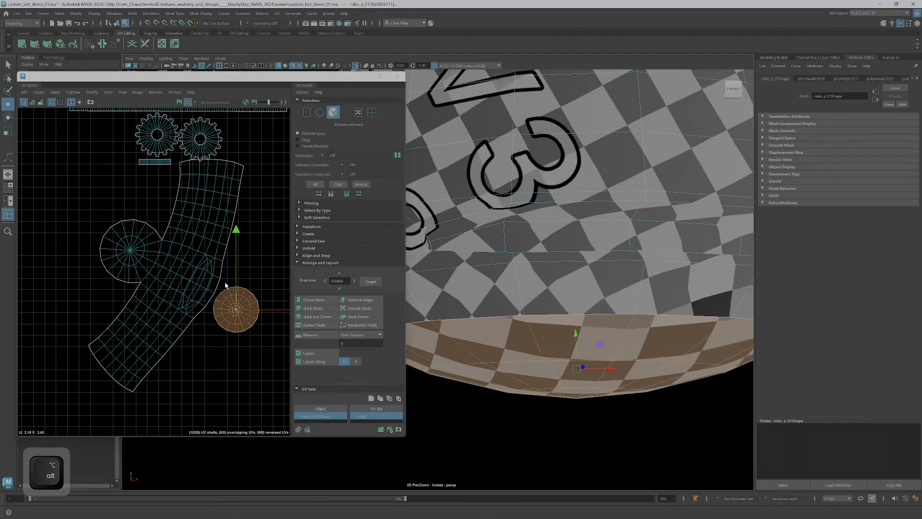
Select two border edges shared by the underside cap and the head's side, and sew the shells together along them.
{"action": "scroll", "coordinate": [228, 309], "scroll_direction": "down", "scroll_amount": 2}
{"action": "scroll", "coordinate": [229, 300], "scroll_direction": "up", "scroll_amount": 5}
{"action": "right_click_drag", "start_coordinate": [192, 270], "coordinate": [193, 250]}
{"action": "left_click", "coordinate": [200, 268]}
{"action": "left_click", "coordinate": [192, 288], "text": "ctrl+shift"}
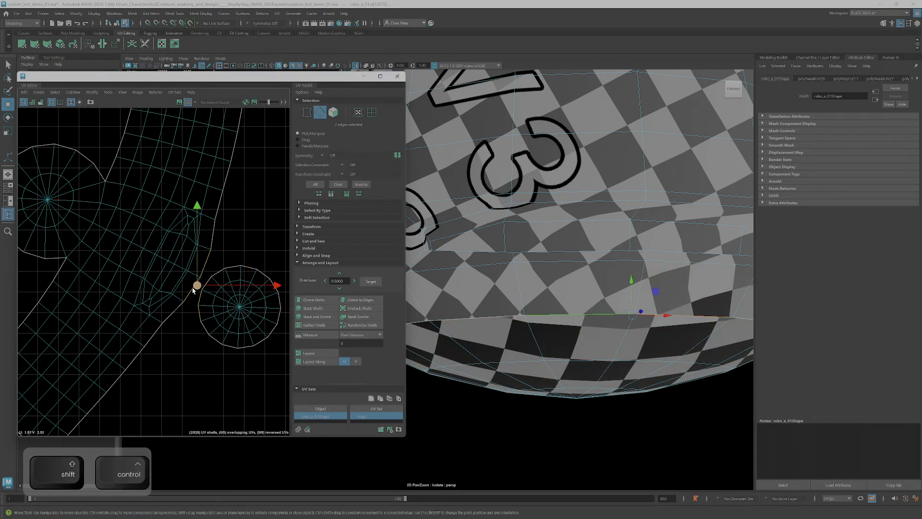
{"action": "key", "text": "shift+s"}
Switch to face selection, select the joined head shell and unfold it with both caps attached.
{"action": "right_click", "coordinate": [187, 291]}
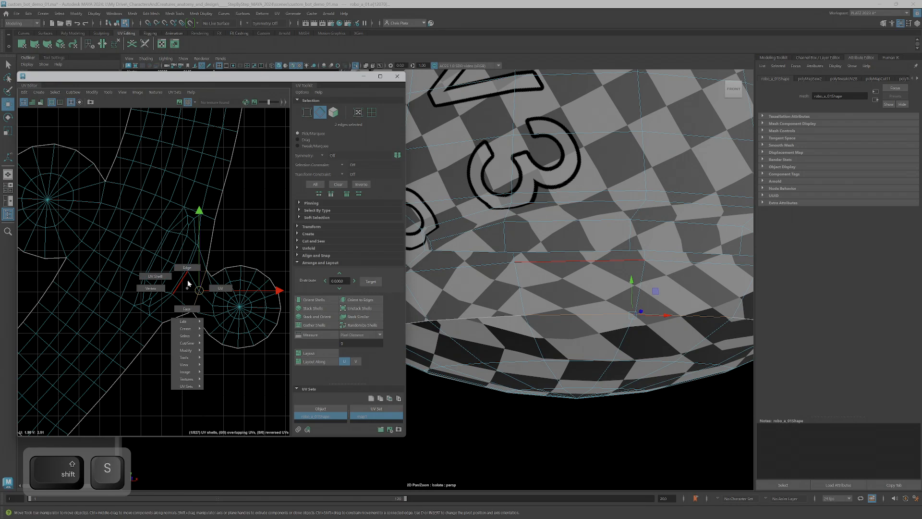
{"action": "left_click", "coordinate": [187, 308]}
{"action": "left_click", "coordinate": [190, 293]}
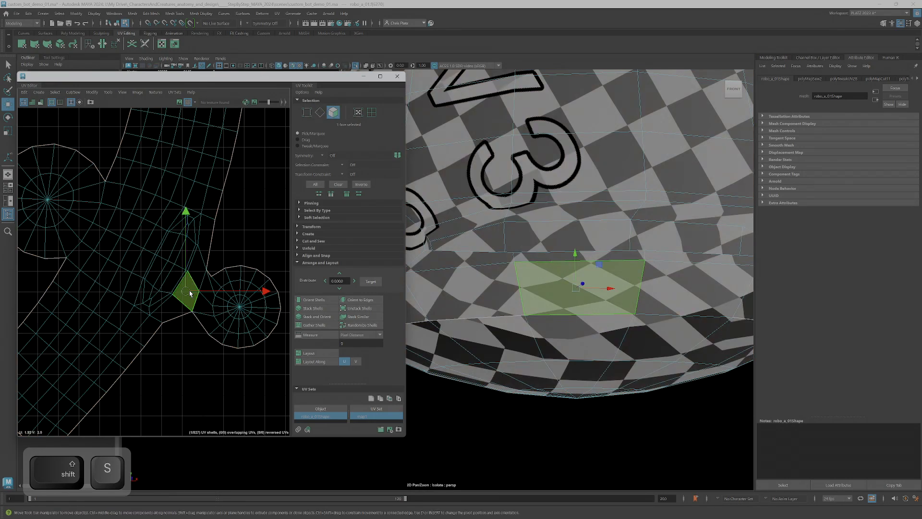
{"action": "key", "text": "ctrl+u"}
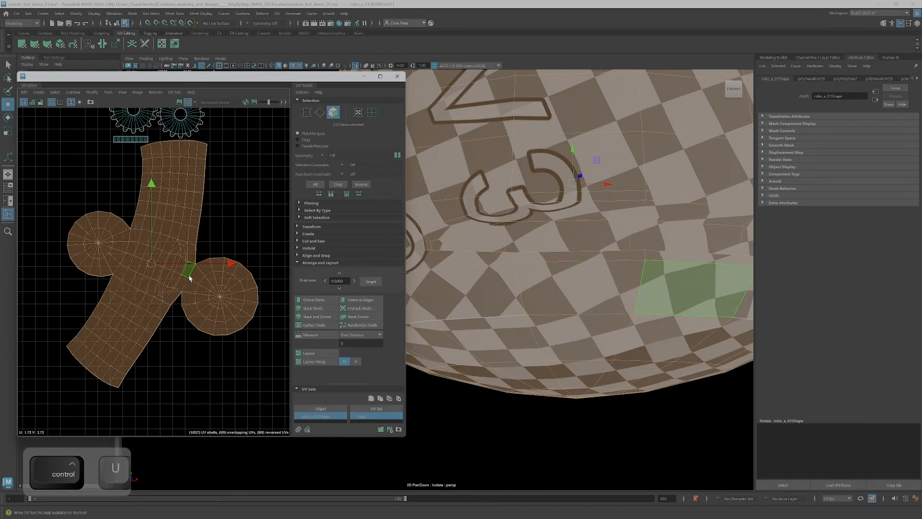
Rotate the head's UV shell so the side strip lies horizontally, and move it into the empty space beside the upper gear shells.
{"action": "key", "text": "e"}
{"action": "left_click_drag", "start_coordinate": [220, 214], "coordinate": [238, 160]}
{"action": "scroll", "coordinate": [202, 280], "scroll_direction": "down", "scroll_amount": 5}
{"action": "key", "text": "w"}
{"action": "middle_click_drag", "start_coordinate": [234, 193], "coordinate": [189, 311], "text": "alt"}
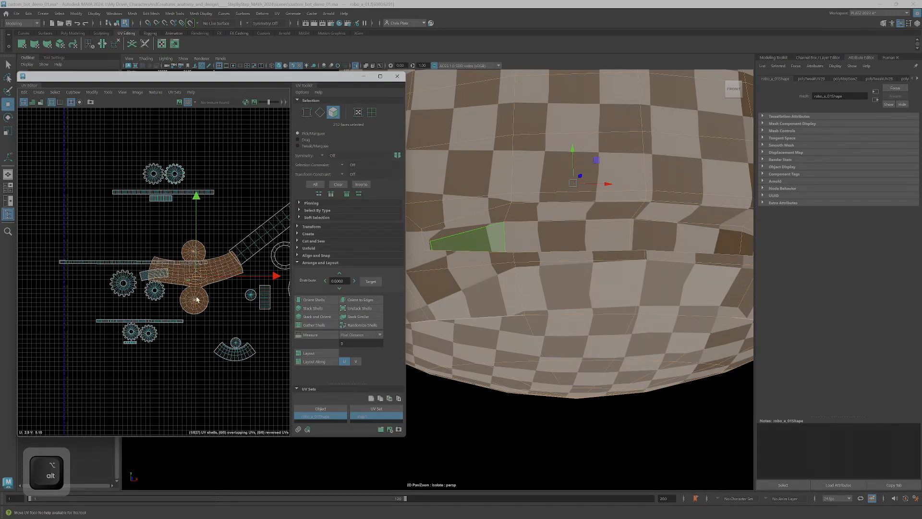
{"action": "left_click_drag", "start_coordinate": [197, 279], "coordinate": [249, 175]}
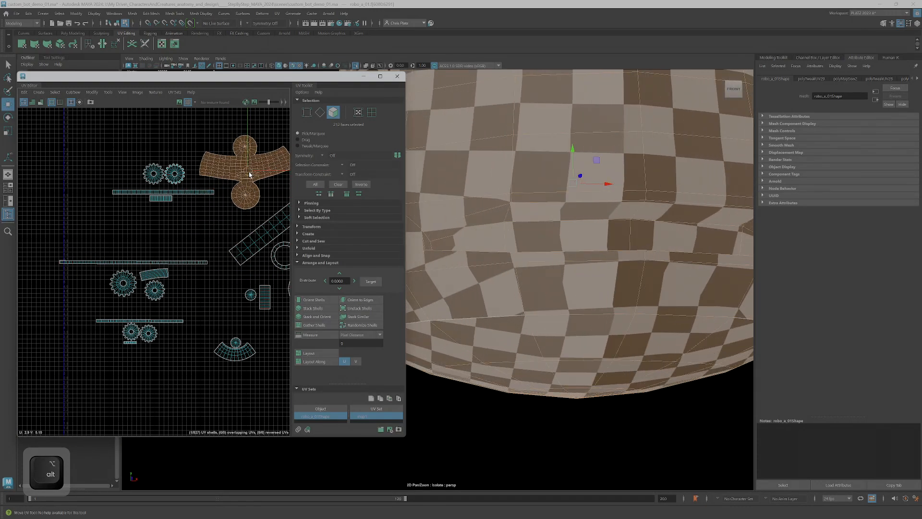
Examine the checker pattern around the head for distortion and review the overall arrangement of the UV shells.
{"action": "right_click_drag", "start_coordinate": [594, 291], "coordinate": [583, 261], "text": "alt"}
{"action": "middle_click_drag", "start_coordinate": [530, 211], "coordinate": [547, 229], "text": "alt"}
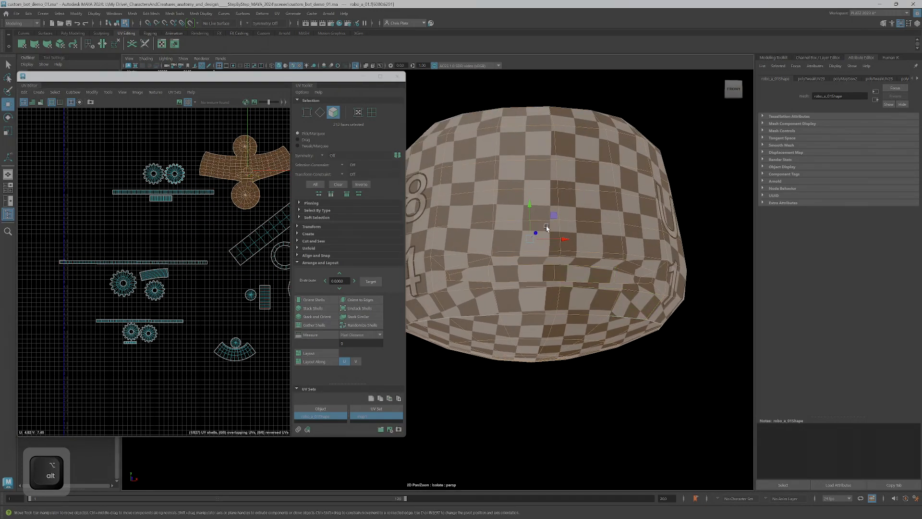
{"action": "left_click_drag", "start_coordinate": [627, 219], "coordinate": [492, 261], "text": "alt"}
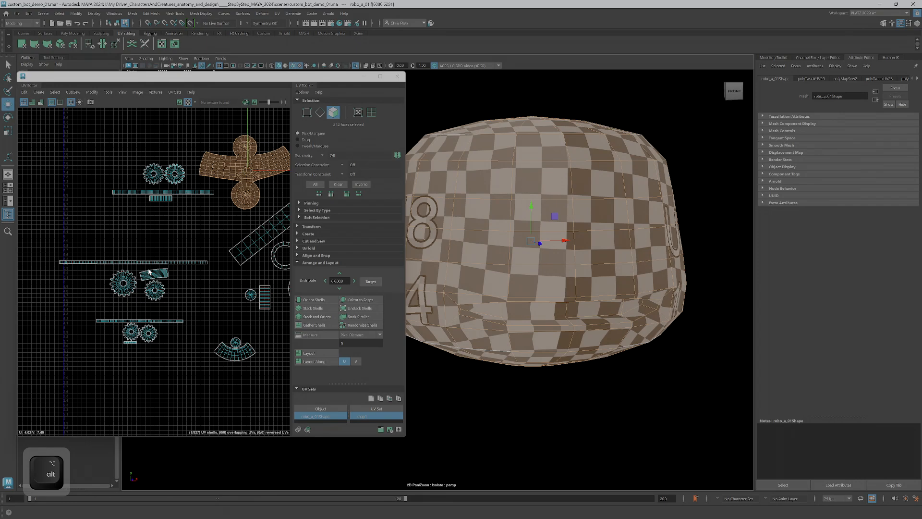
{"action": "scroll", "coordinate": [198, 259], "scroll_direction": "down", "scroll_amount": 5}
{"action": "middle_click_drag", "start_coordinate": [240, 264], "coordinate": [235, 207], "text": "alt"}
{"action": "scroll", "coordinate": [168, 292], "scroll_direction": "up", "scroll_amount": 8, "text": "alt"}
{"action": "scroll", "coordinate": [229, 236], "scroll_direction": "down", "scroll_amount": 4, "text": "alt"}
{"action": "left_click_drag", "start_coordinate": [628, 221], "coordinate": [606, 226], "text": "alt"}
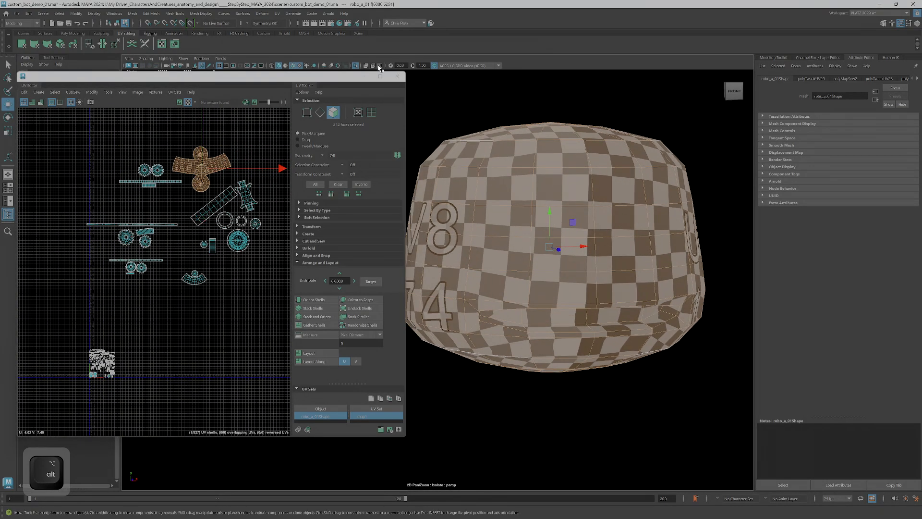
Show the whole robot again, select all faces of the hat's toothed brim without the dome, and isolate the brim.
{"action": "left_click", "coordinate": [356, 66]}
{"action": "scroll", "coordinate": [572, 247], "scroll_direction": "down", "scroll_amount": 6, "text": "alt"}
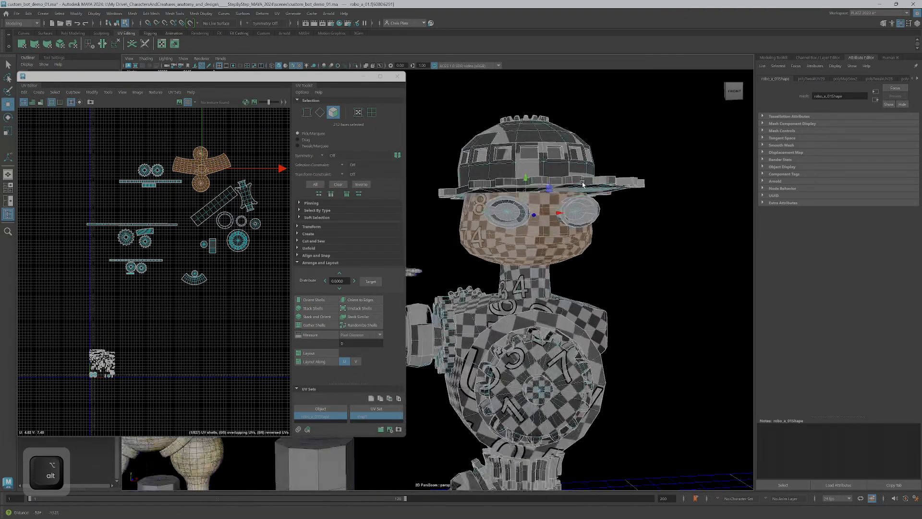
{"action": "scroll", "coordinate": [567, 230], "scroll_direction": "up", "scroll_amount": 4, "text": "alt"}
{"action": "middle_click_drag", "start_coordinate": [571, 187], "coordinate": [553, 315], "text": "alt"}
{"action": "left_click_drag", "start_coordinate": [552, 315], "coordinate": [533, 278], "text": "alt"}
{"action": "double_click", "coordinate": [533, 279]}
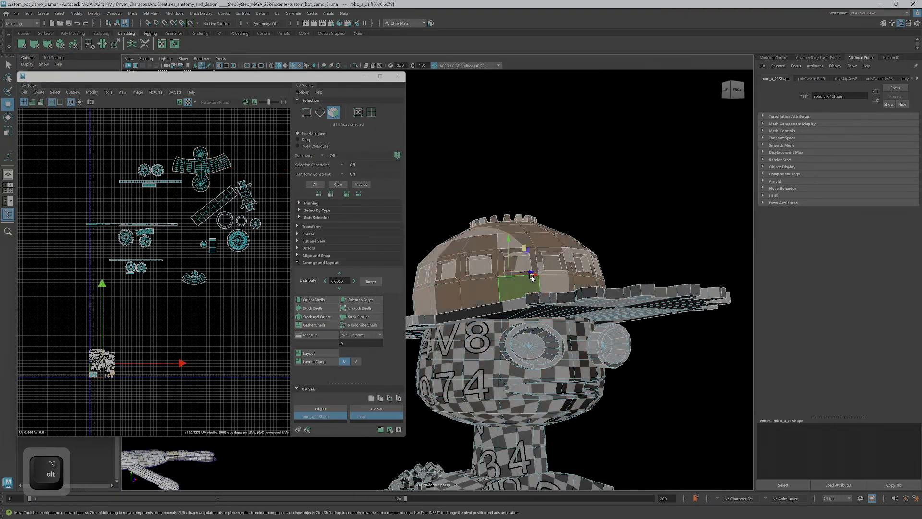
{"action": "double_click", "coordinate": [620, 295], "text": "ctrl+shift"}
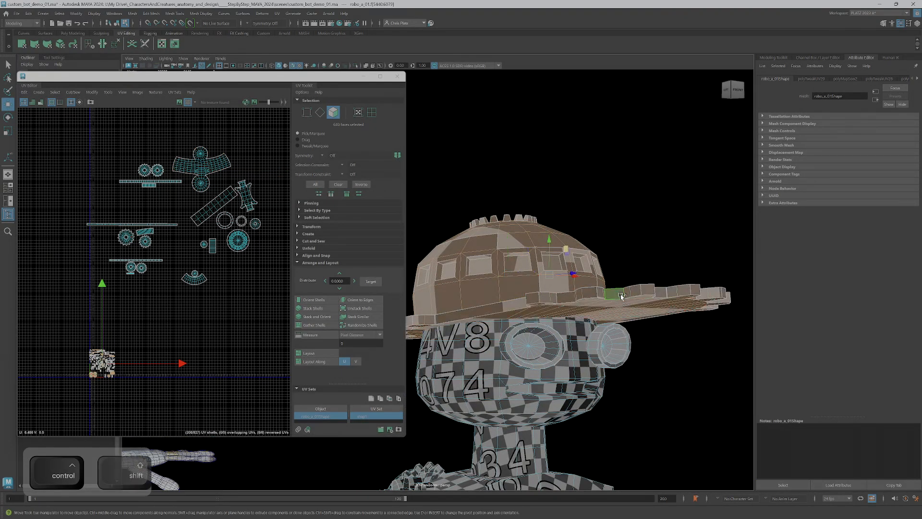
{"action": "double_click", "coordinate": [598, 295], "text": "ctrl"}
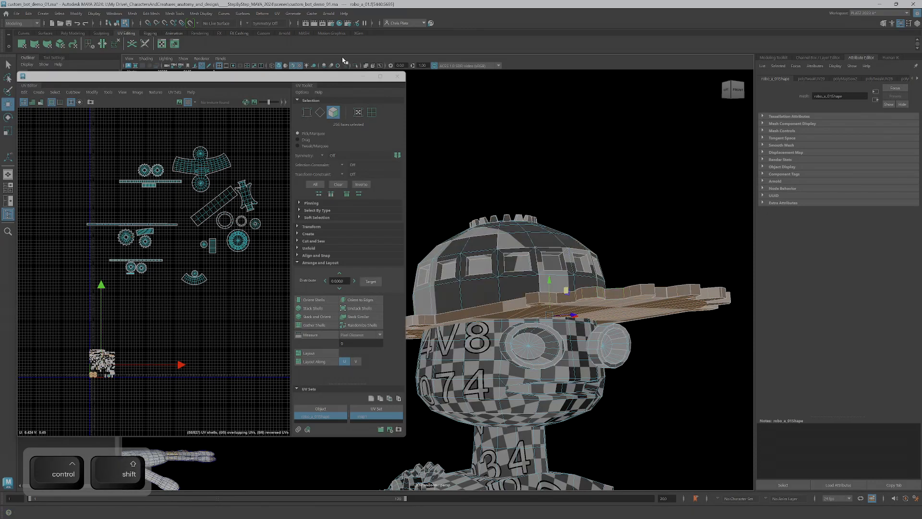
{"action": "left_click", "coordinate": [355, 66]}
{"action": "left_click_drag", "start_coordinate": [505, 317], "coordinate": [533, 275], "text": "alt"}
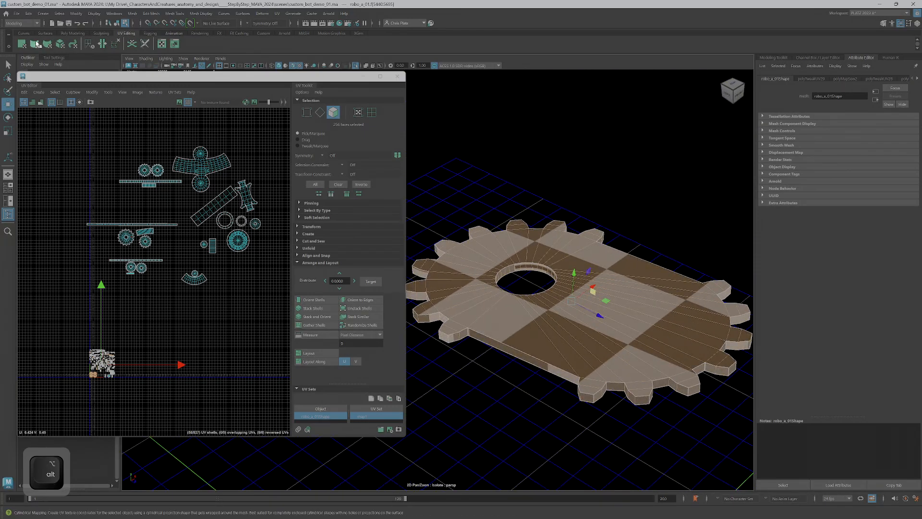
Apply a planar UV projection to the brim's faces and try selecting components along its rim.
{"action": "left_click", "coordinate": [21, 44]}
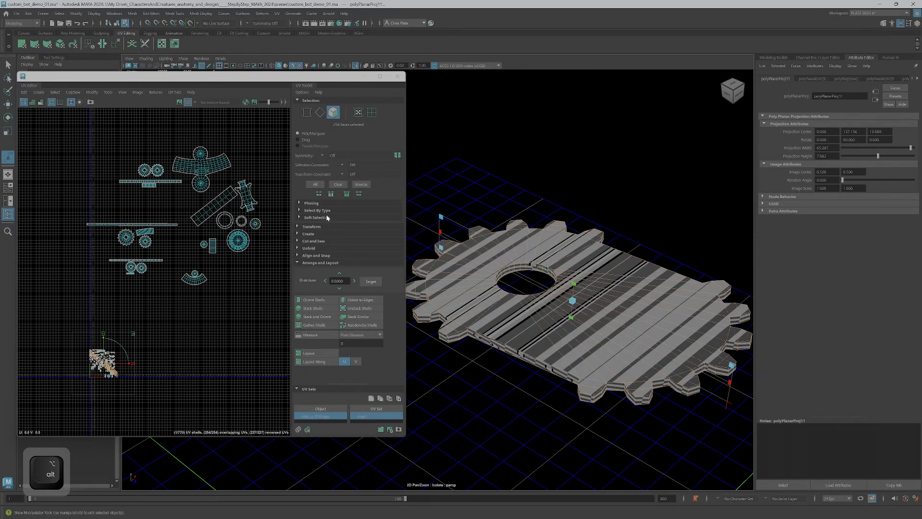
{"action": "right_click_drag", "start_coordinate": [540, 318], "coordinate": [542, 295]}
{"action": "left_click_drag", "start_coordinate": [543, 298], "coordinate": [574, 396], "text": "alt"}
{"action": "right_click_drag", "start_coordinate": [574, 317], "coordinate": [572, 339]}
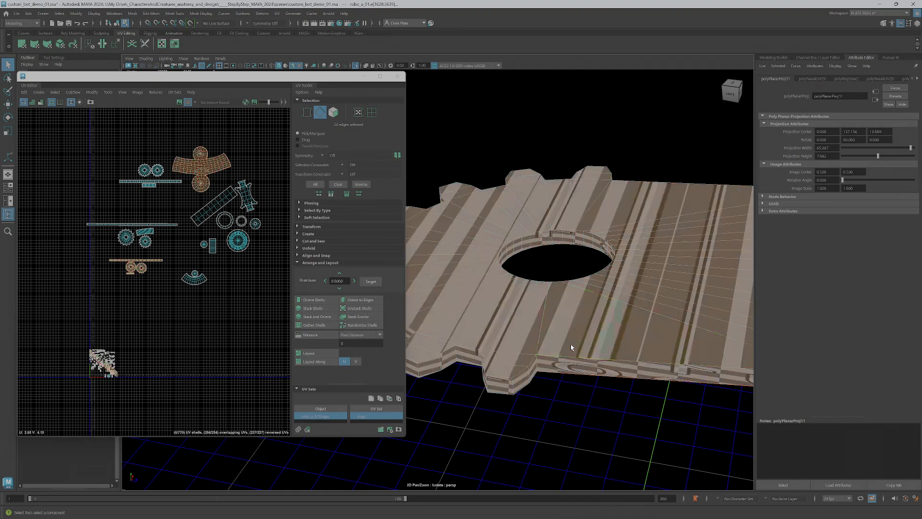
{"action": "left_click", "coordinate": [525, 369]}
{"action": "double_click", "coordinate": [532, 370], "text": "shift"}
{"action": "left_click_drag", "start_coordinate": [531, 373], "coordinate": [612, 303], "text": "alt"}
Select all of the brim's faces and move their projected UVs clear of the crowded UV tile.
{"action": "middle_click_drag", "start_coordinate": [216, 270], "coordinate": [270, 259], "text": "alt"}
{"action": "right_click_drag", "start_coordinate": [270, 260], "coordinate": [191, 298], "text": "alt"}
{"action": "double_click", "coordinate": [506, 321]}
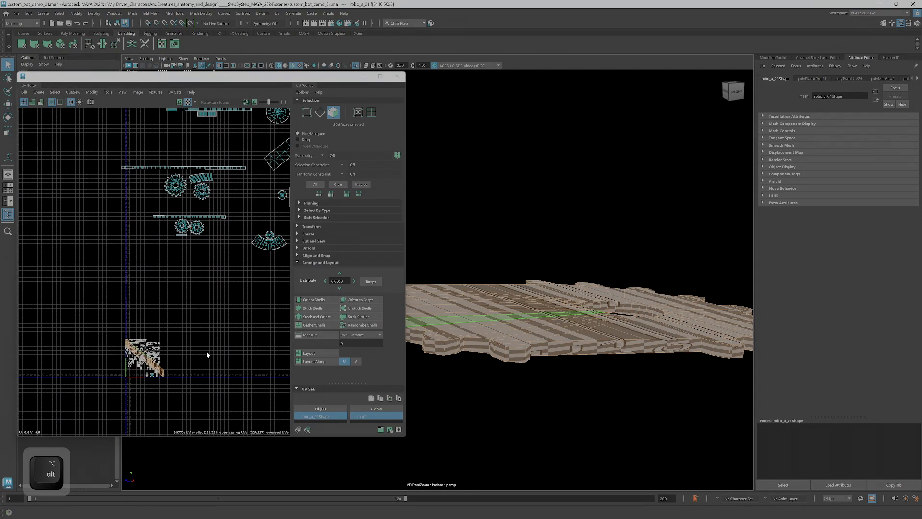
{"action": "key", "text": "w"}
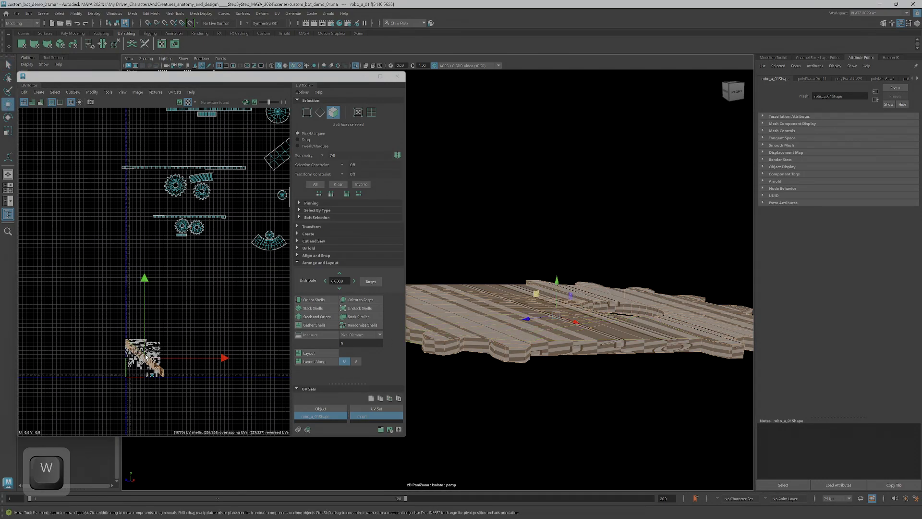
{"action": "left_click_drag", "start_coordinate": [145, 358], "coordinate": [259, 334]}
{"action": "middle_click_drag", "start_coordinate": [266, 335], "coordinate": [155, 296], "text": "alt"}
{"action": "scroll", "coordinate": [155, 296], "scroll_direction": "up", "scroll_amount": 5}
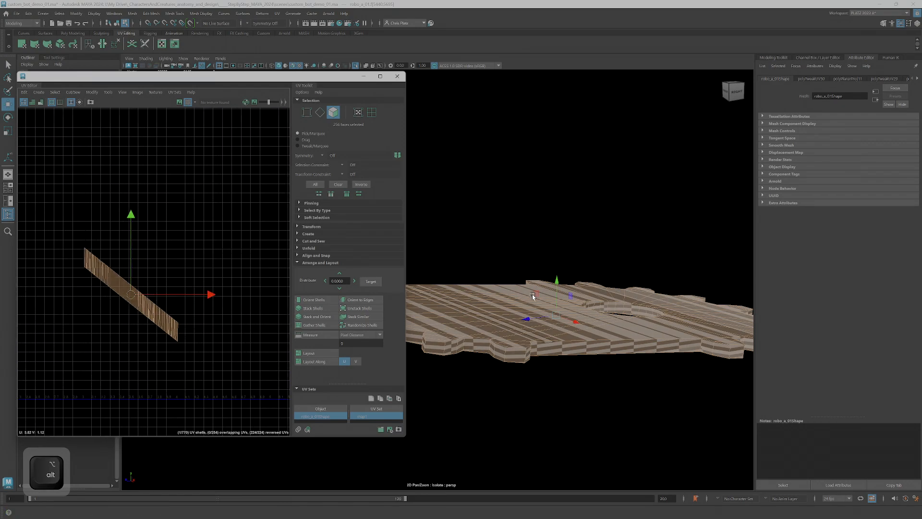
Select the loop of faces around the brim's outer rim and try cutting the UVs along their edges.
{"action": "left_click", "coordinate": [565, 348]}
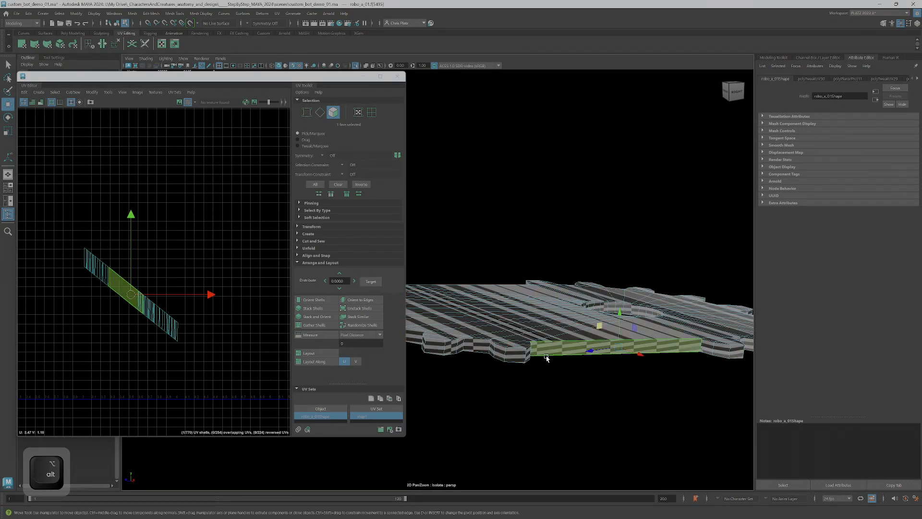
{"action": "double_click", "coordinate": [705, 347], "text": "ctrl+shift"}
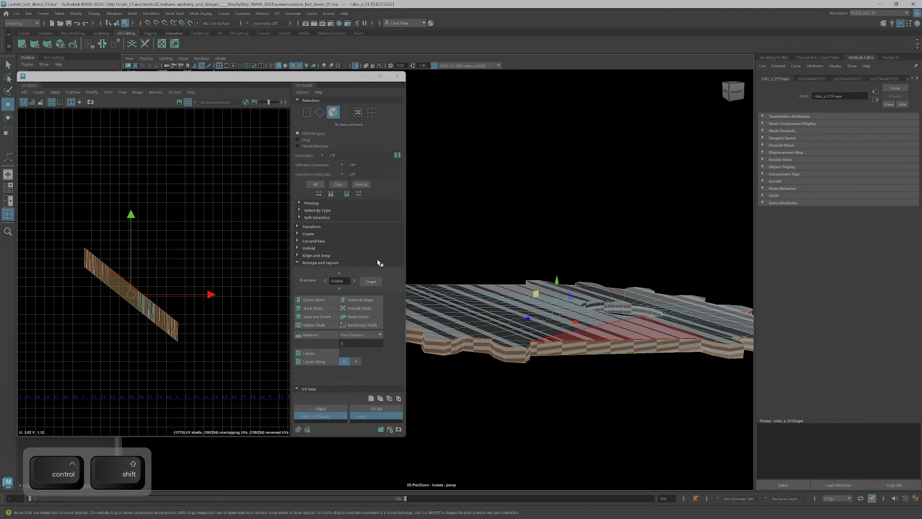
{"action": "middle_click_drag", "start_coordinate": [163, 269], "coordinate": [187, 245], "text": "alt"}
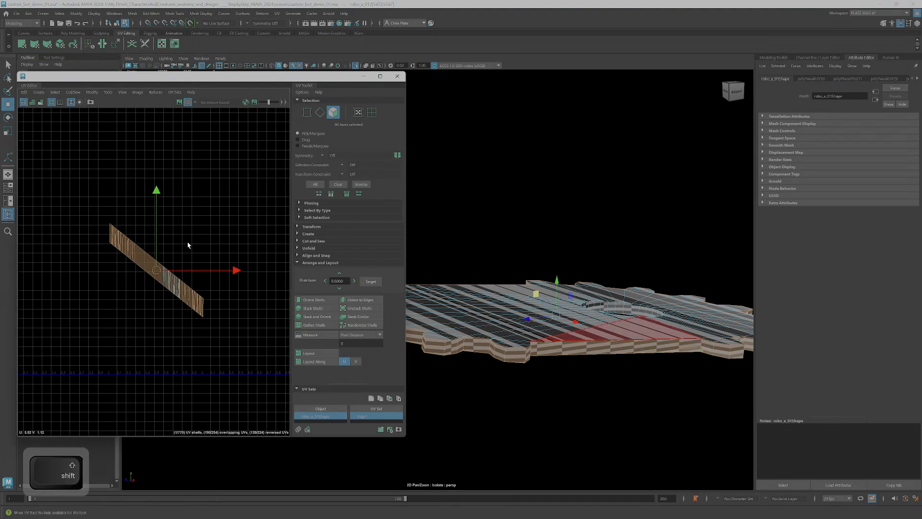
{"action": "key", "text": "shift+x"}
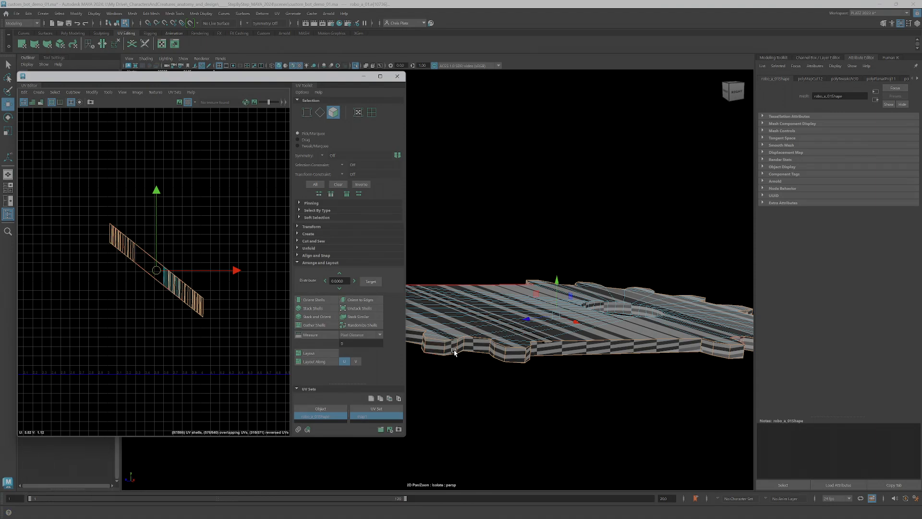
{"action": "key", "text": "ctrl+z"}
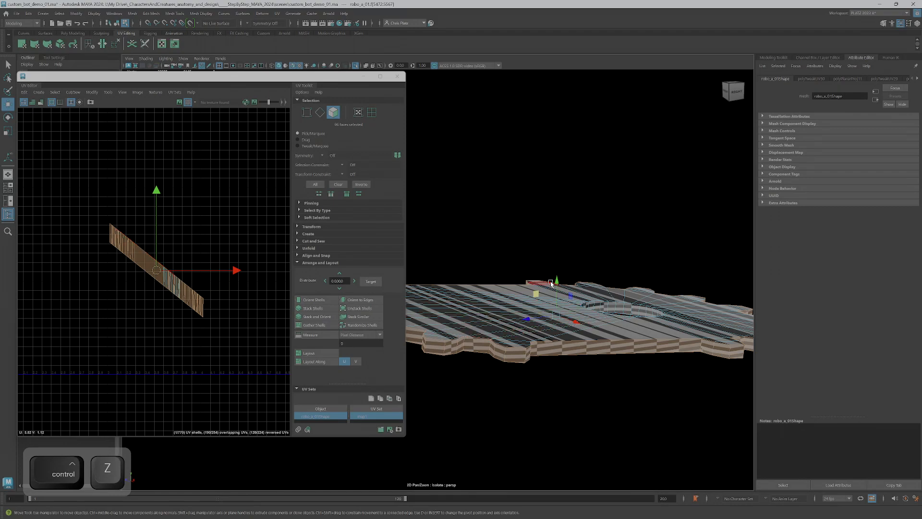
Pull the selected rim faces' UVs diagonally away from the rest of the brim's UVs.
{"action": "mouse_move", "coordinate": [166, 272]}
{"action": "left_mouse_down"}
{"action": "mouse_move", "coordinate": [108, 298]}
{"action": "mouse_move", "coordinate": [140, 269]}
{"action": "mouse_move", "coordinate": [154, 278]}
{"action": "left_mouse_up"}
{"action": "key", "text": "ctrl+z"}
{"action": "key", "text": "ctrl+z"}
{"action": "key", "text": "ctrl+z"}
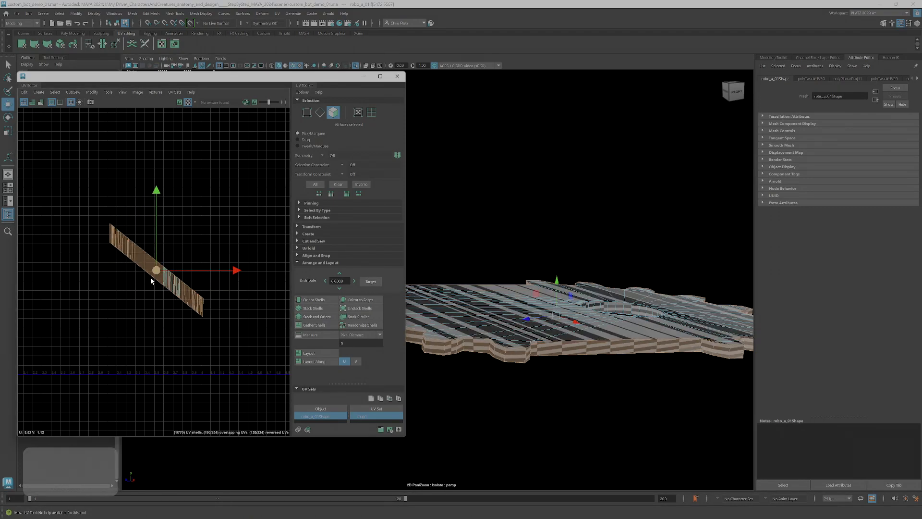
{"action": "left_click_drag", "start_coordinate": [156, 273], "coordinate": [121, 322]}
{"action": "key", "text": "ctrl+z"}
{"action": "key", "text": "ctrl+z"}
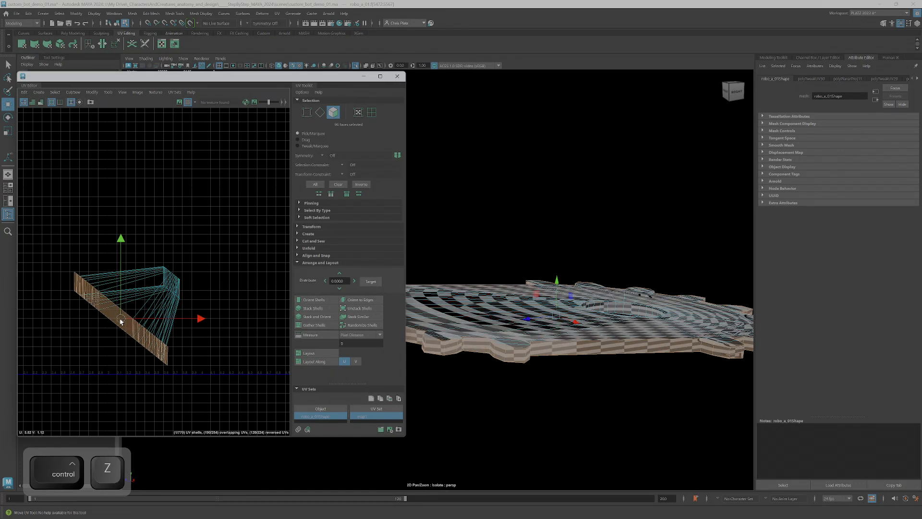
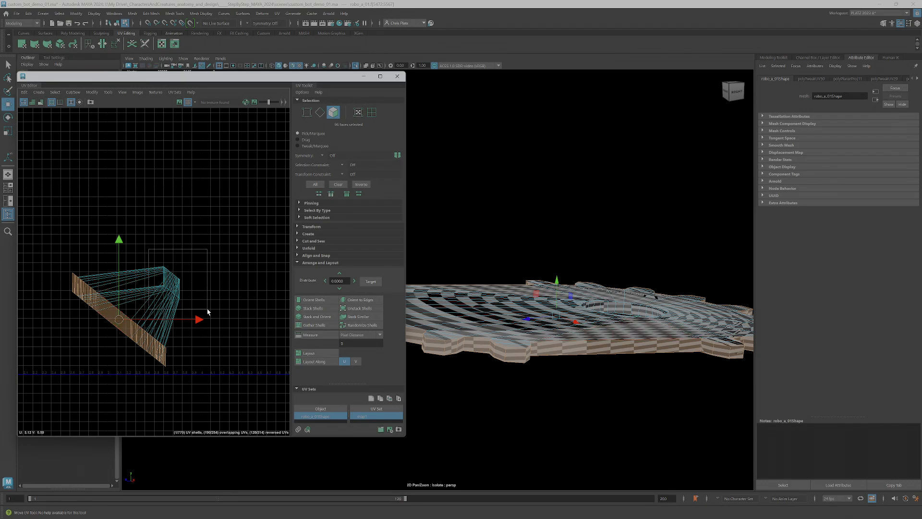
Select the brim's faces in the projected UV shell, then deselect its side and underside faces, keeping only the flat top surface.
{"action": "left_click_drag", "start_coordinate": [206, 311], "coordinate": [207, 313]}
{"action": "left_click_drag", "start_coordinate": [459, 359], "coordinate": [535, 327], "text": "alt"}
{"action": "left_click_drag", "start_coordinate": [522, 337], "coordinate": [488, 318], "text": "alt"}
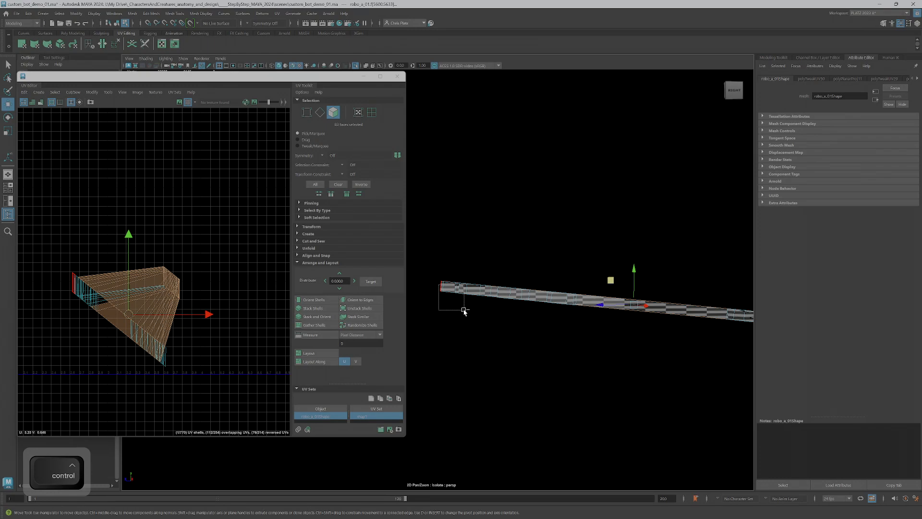
{"action": "left_click_drag", "start_coordinate": [538, 333], "coordinate": [654, 351], "text": "alt"}
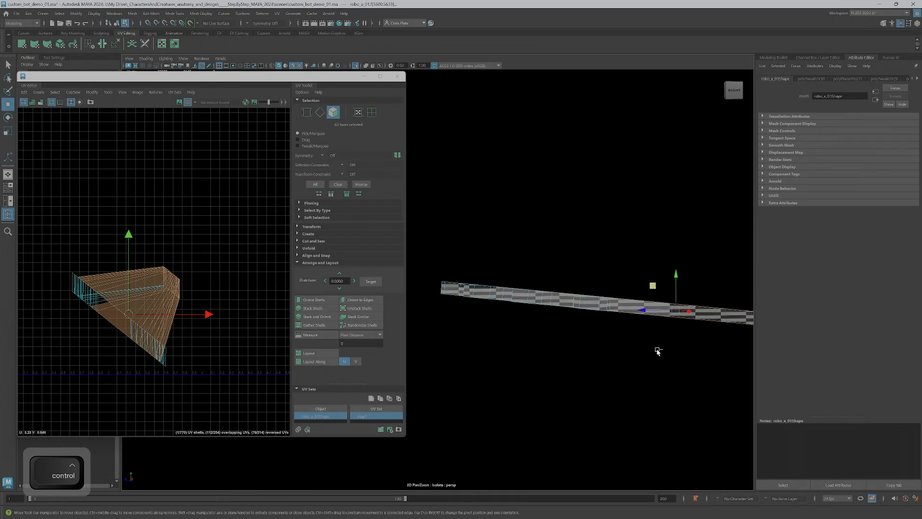
{"action": "left_click_drag", "start_coordinate": [599, 311], "coordinate": [547, 335], "text": "ctrl"}
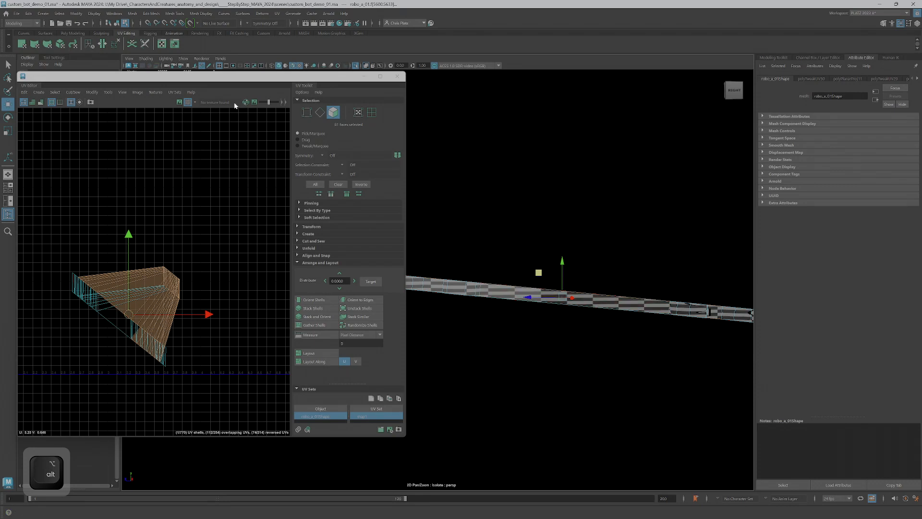
{"action": "left_click_drag", "start_coordinate": [620, 326], "coordinate": [645, 325], "text": "ctrl"}
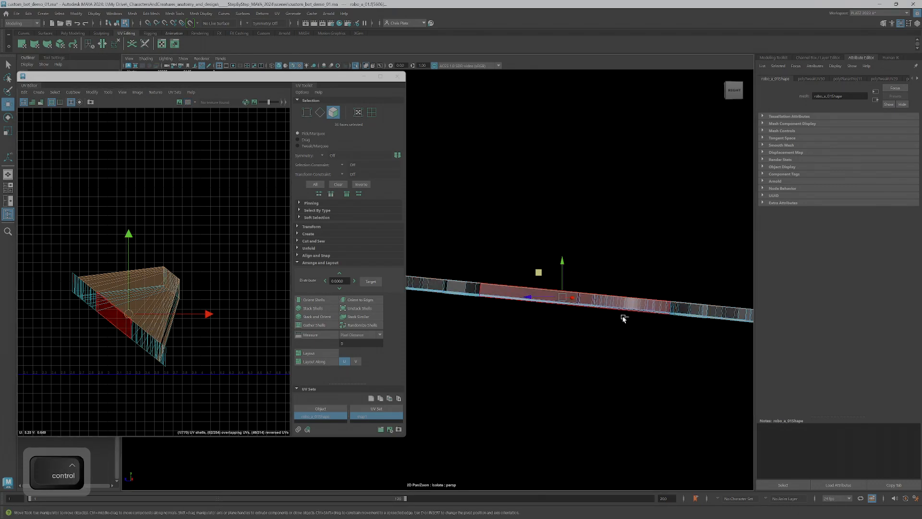
{"action": "middle_click_drag", "start_coordinate": [668, 362], "coordinate": [552, 348], "text": "alt"}
{"action": "left_click_drag", "start_coordinate": [593, 311], "coordinate": [575, 310], "text": "ctrl"}
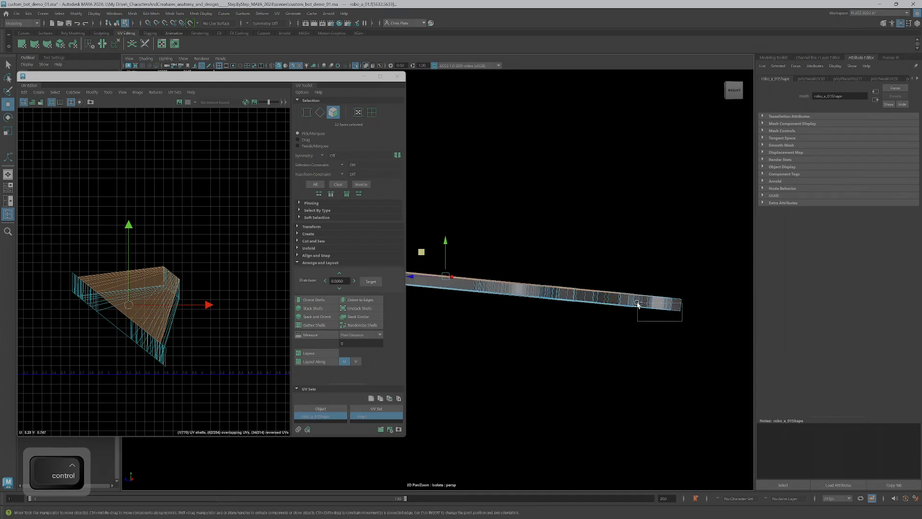
{"action": "left_click_drag", "start_coordinate": [616, 302], "coordinate": [605, 349], "text": "ctrl"}
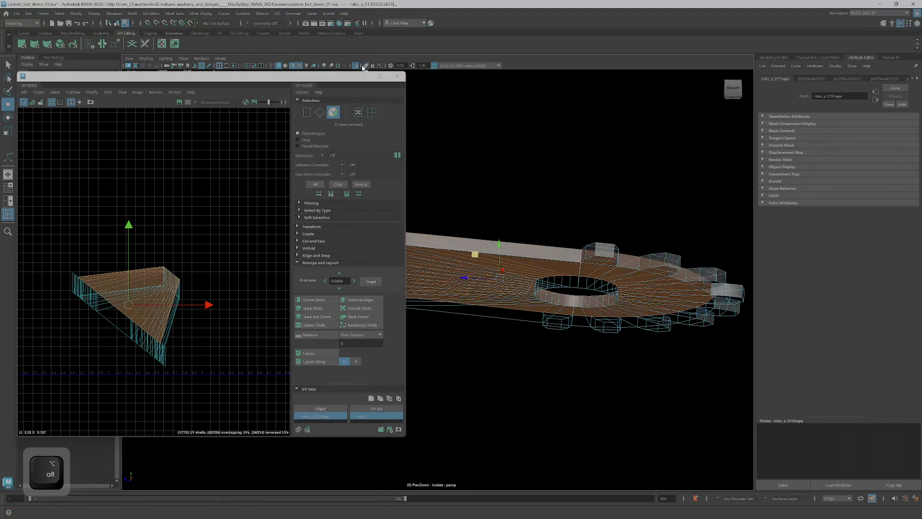
Show the checker texture again and add the top faces of the cog teeth around the brim to the selection.
{"action": "left_click", "coordinate": [187, 106]}
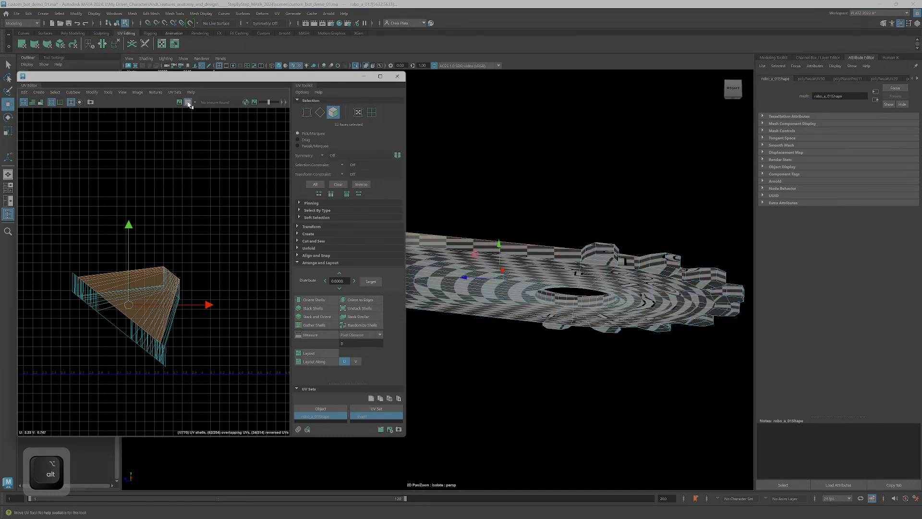
{"action": "left_click_drag", "start_coordinate": [543, 269], "coordinate": [621, 246], "text": "alt"}
{"action": "key", "text": "q"}
{"action": "left_click", "coordinate": [460, 264], "text": "ctrl+shift"}
{"action": "left_click", "coordinate": [451, 260], "text": "ctrl+shift"}
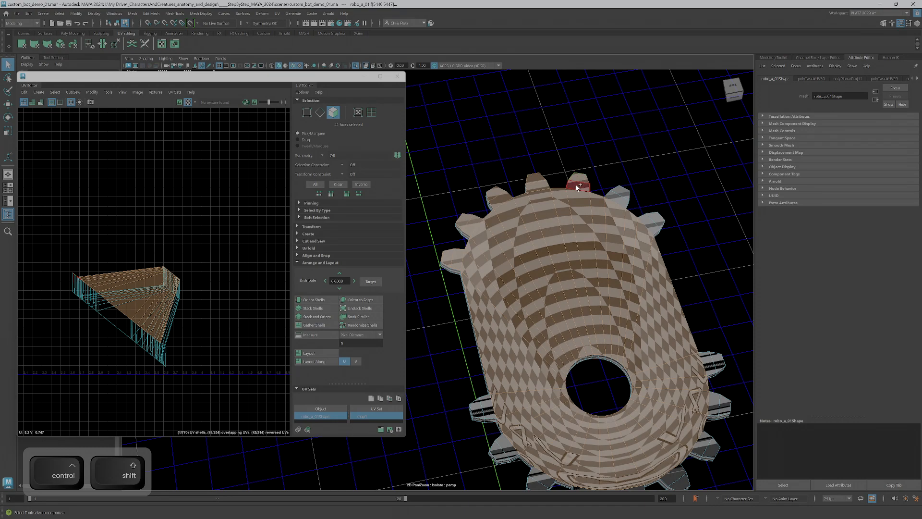
{"action": "left_click", "coordinate": [661, 221], "text": "ctrl+shift"}
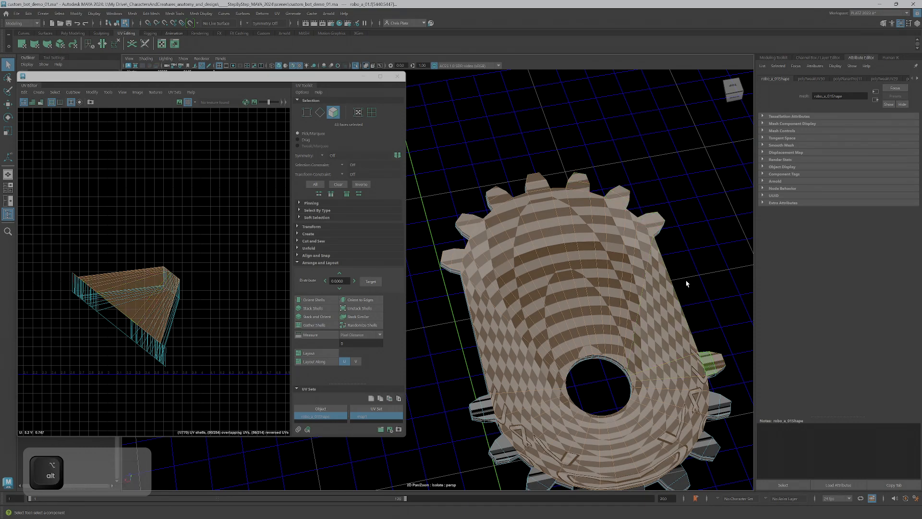
{"action": "left_click_drag", "start_coordinate": [687, 383], "coordinate": [670, 285], "text": "alt"}
{"action": "left_click", "coordinate": [698, 308], "text": "ctrl+shift"}
{"action": "left_click", "coordinate": [686, 361], "text": "ctrl+shift"}
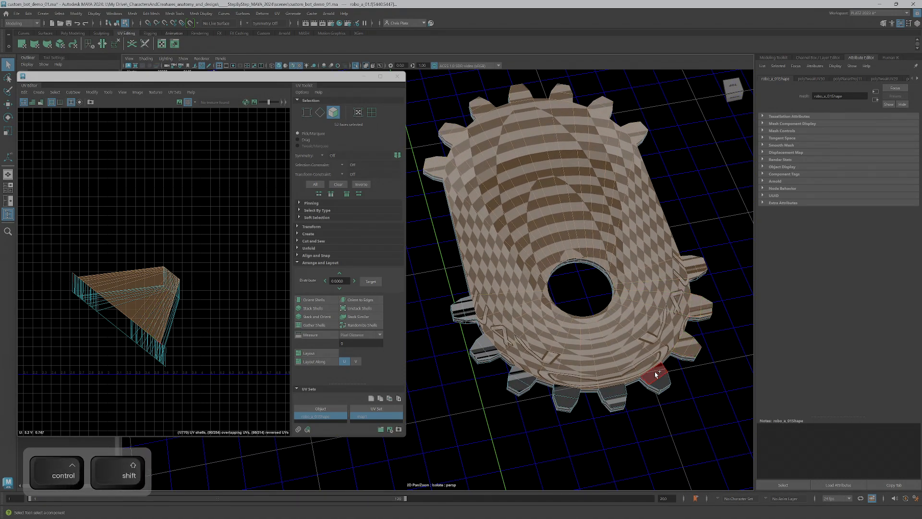
{"action": "left_click", "coordinate": [660, 382], "text": "ctrl+shift"}
{"action": "left_click", "coordinate": [618, 402], "text": "ctrl+shift"}
{"action": "left_click", "coordinate": [572, 395], "text": "ctrl+shift"}
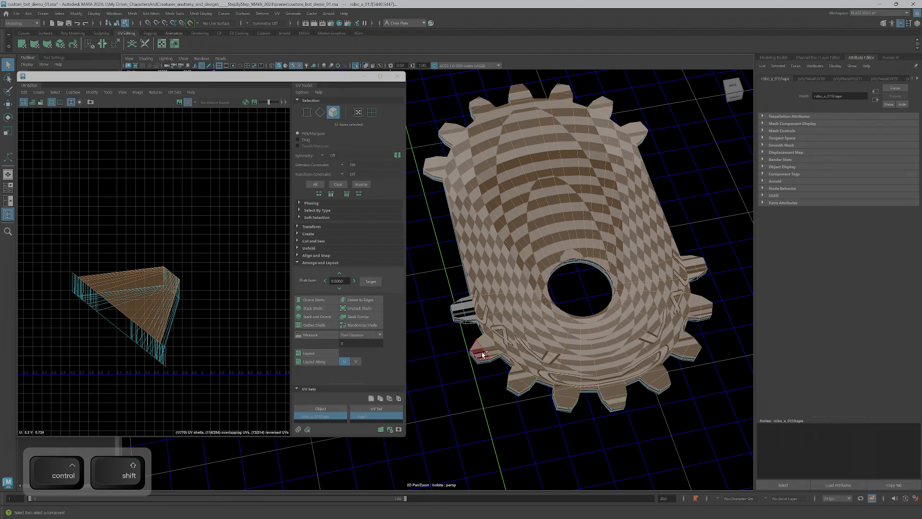
Apply an automatic UV projection to the brim's top surface and move its cog-shaped shell clear of the crowded UV tile.
{"action": "left_click_drag", "start_coordinate": [502, 413], "coordinate": [505, 394], "text": "alt"}
{"action": "middle_click_drag", "start_coordinate": [192, 231], "coordinate": [186, 184], "text": "alt"}
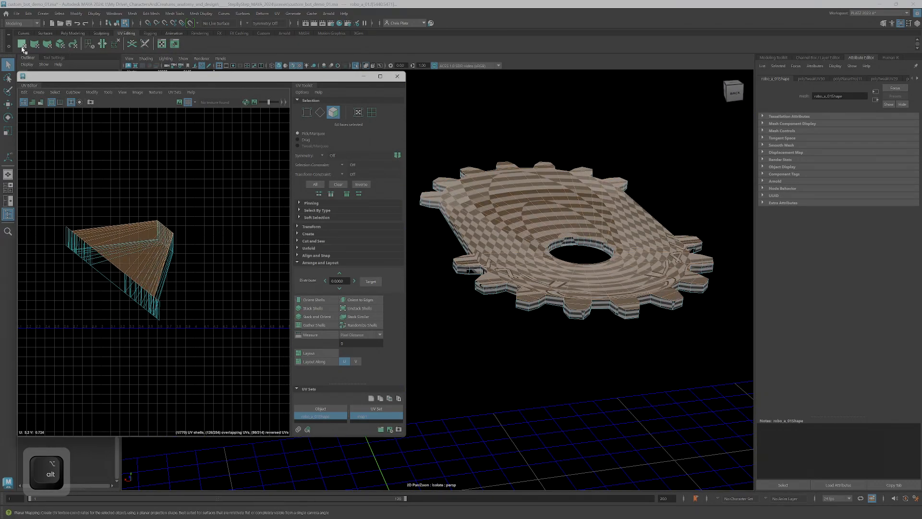
{"action": "left_click", "coordinate": [62, 44]}
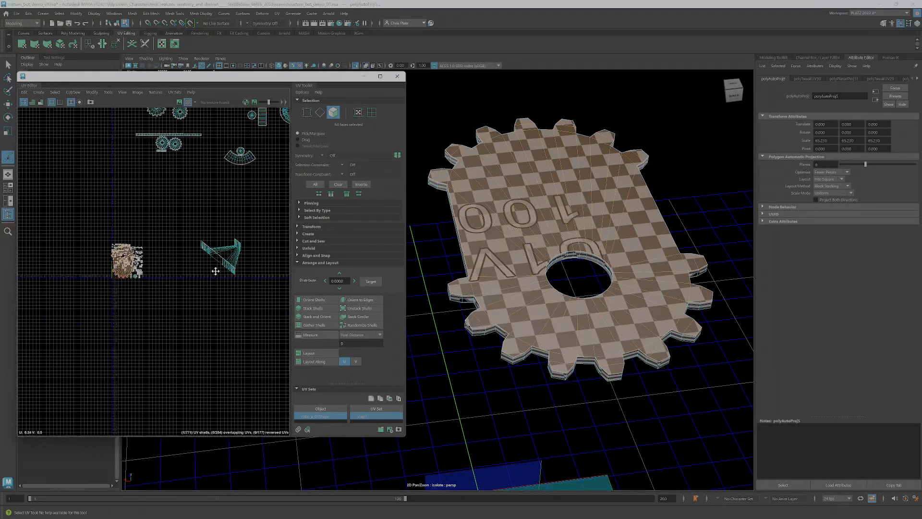
{"action": "middle_click_drag", "start_coordinate": [216, 271], "coordinate": [222, 299], "text": "alt"}
{"action": "scroll", "coordinate": [202, 292], "scroll_direction": "up", "scroll_amount": 3}
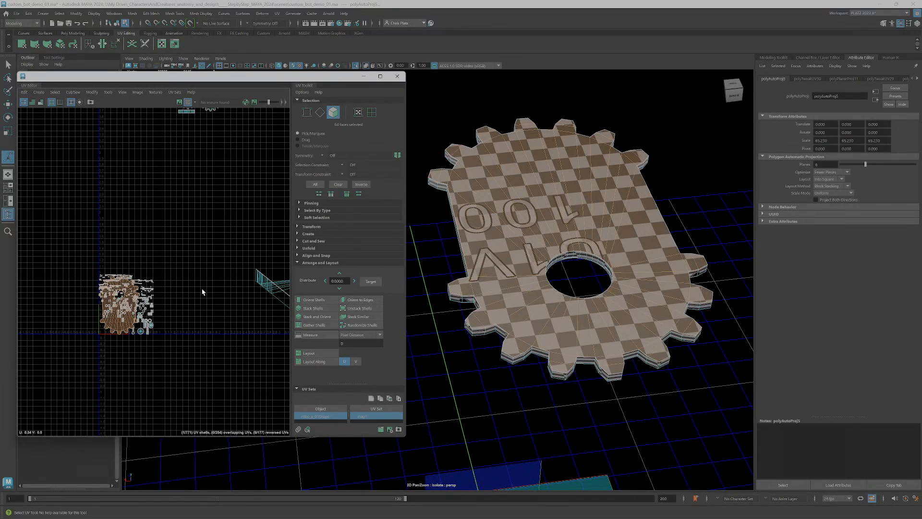
{"action": "key", "text": "w"}
{"action": "left_click_drag", "start_coordinate": [121, 310], "coordinate": [224, 306]}
{"action": "scroll", "coordinate": [225, 310], "scroll_direction": "up", "scroll_amount": 5}
Select the ring of faces lining the brim's round hole and apply a cylindrical UV projection with a projection height of about 15.6.
{"action": "scroll", "coordinate": [229, 317], "scroll_direction": "down", "scroll_amount": 2}
{"action": "left_click_drag", "start_coordinate": [624, 282], "coordinate": [590, 257], "text": "alt"}
{"action": "scroll", "coordinate": [610, 256], "scroll_direction": "up", "scroll_amount": 5}
{"action": "scroll", "coordinate": [590, 257], "scroll_direction": "up", "scroll_amount": 3}
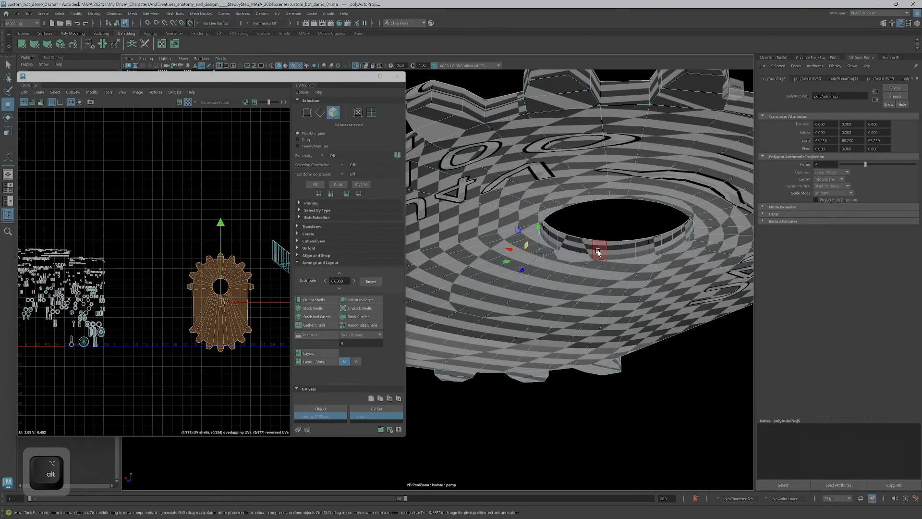
{"action": "left_click", "coordinate": [589, 251]}
{"action": "double_click", "coordinate": [604, 250], "text": "ctrl+shift"}
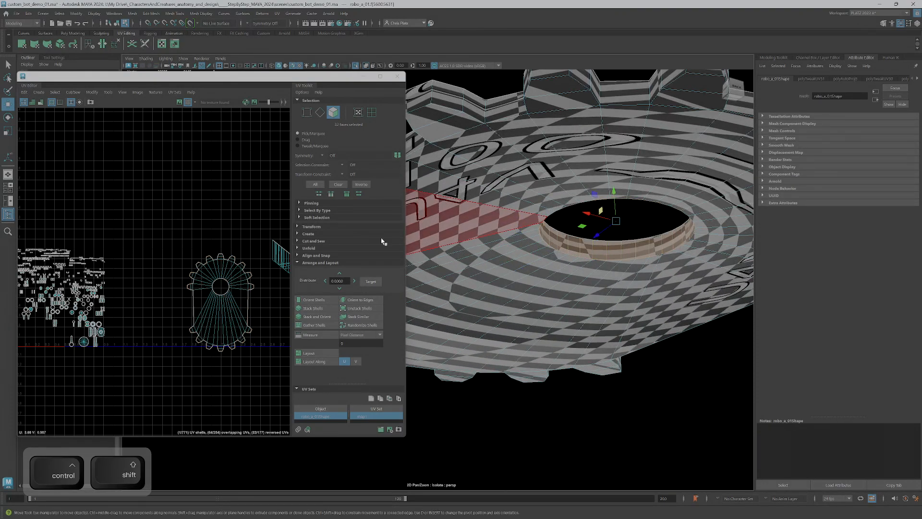
{"action": "left_click", "coordinate": [35, 44]}
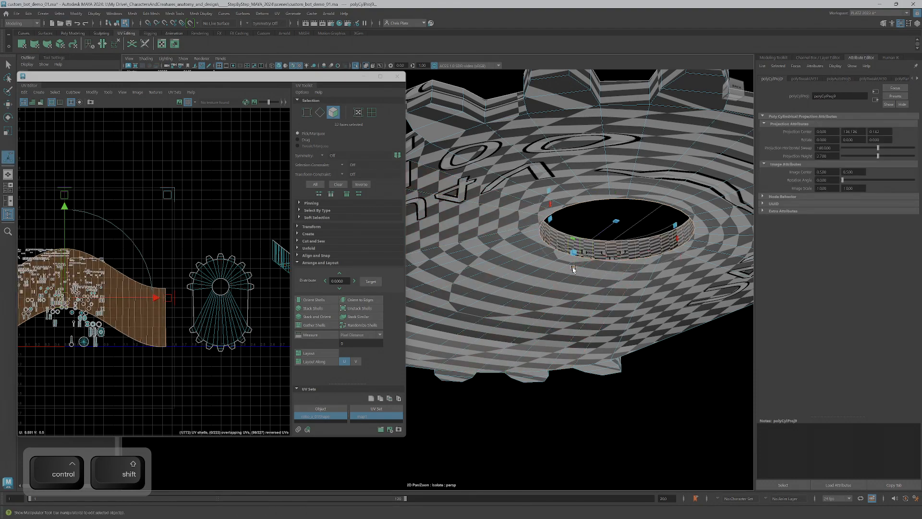
{"action": "left_click_drag", "start_coordinate": [573, 267], "coordinate": [556, 342]}
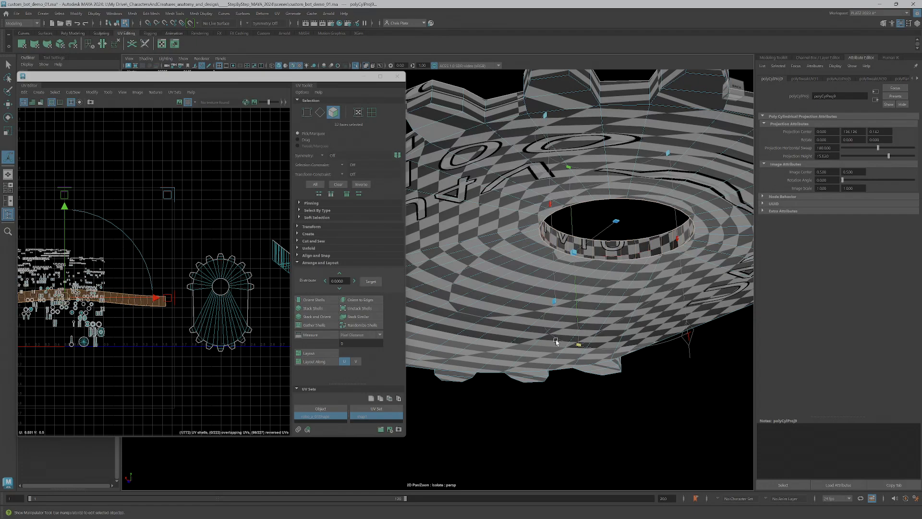
Move the hole ring's UV strip above the brim top's shell, then unfold and level it.
{"action": "middle_click_drag", "start_coordinate": [150, 288], "coordinate": [140, 273], "text": "alt"}
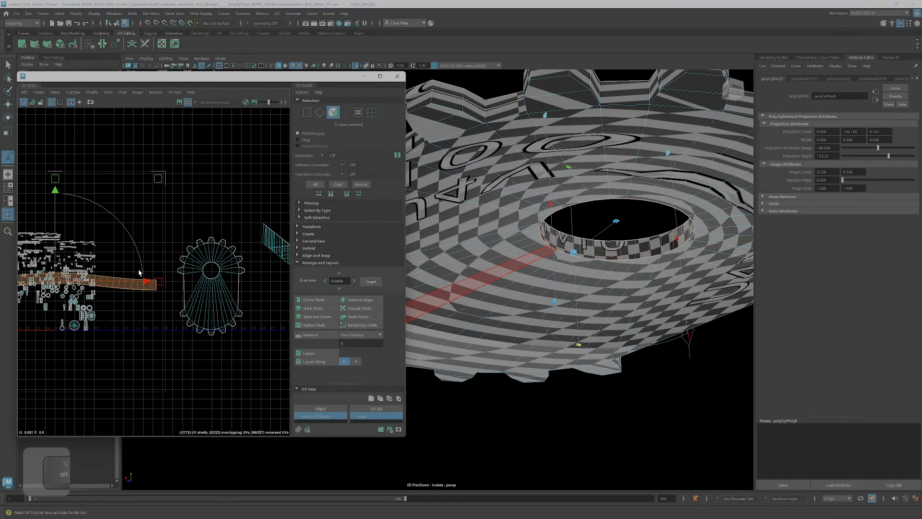
{"action": "key", "text": "w"}
{"action": "left_click_drag", "start_coordinate": [58, 279], "coordinate": [246, 195]}
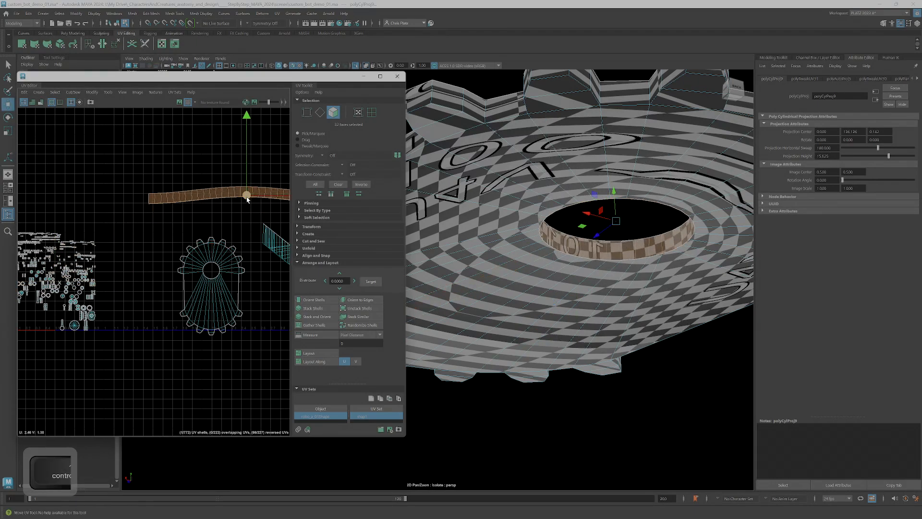
{"action": "key", "text": "ctrl+u"}
{"action": "key", "text": "e"}
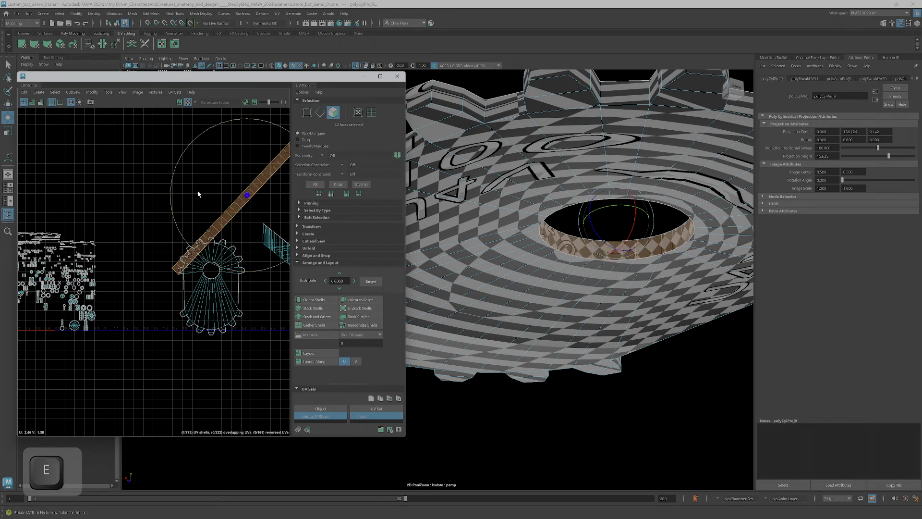
{"action": "left_click_drag", "start_coordinate": [190, 140], "coordinate": [248, 124]}
Scale the hole ring's UV shell down so its checker size is closer to the brim top's.
{"action": "key", "text": "r"}
{"action": "left_click_drag", "start_coordinate": [246, 195], "coordinate": [218, 215]}
{"action": "left_click_drag", "start_coordinate": [600, 243], "coordinate": [593, 277], "text": "alt"}
{"action": "middle_click_drag", "start_coordinate": [594, 277], "coordinate": [584, 340], "text": "alt"}
{"action": "left_click_drag", "start_coordinate": [248, 196], "coordinate": [204, 225]}
Select the remaining brim shell's faces and deselect the side faces so that only the flat underside stays selected.
{"action": "left_click_drag", "start_coordinate": [550, 281], "coordinate": [589, 299], "text": "alt"}
{"action": "middle_click_drag", "start_coordinate": [191, 277], "coordinate": [151, 272], "text": "alt"}
{"action": "right_click_drag", "start_coordinate": [151, 272], "coordinate": [198, 241], "text": "alt"}
{"action": "middle_click_drag", "start_coordinate": [198, 242], "coordinate": [183, 245], "text": "alt"}
{"action": "left_click_drag", "start_coordinate": [181, 236], "coordinate": [286, 325]}
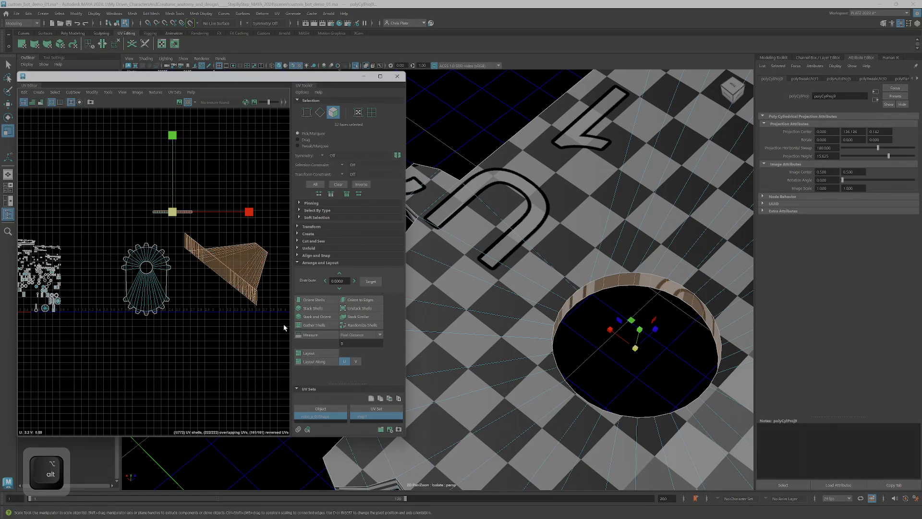
{"action": "left_click_drag", "start_coordinate": [607, 319], "coordinate": [561, 309], "text": "alt"}
{"action": "left_click_drag", "start_coordinate": [342, 77], "coordinate": [171, 78]}
{"action": "scroll", "coordinate": [583, 282], "scroll_direction": "down", "scroll_amount": 2}
{"action": "middle_click_drag", "start_coordinate": [584, 283], "coordinate": [498, 263], "text": "alt"}
{"action": "scroll", "coordinate": [499, 263], "scroll_direction": "down", "scroll_amount": 1}
{"action": "left_click_drag", "start_coordinate": [280, 192], "coordinate": [707, 263], "text": "ctrl"}
{"action": "left_click_drag", "start_coordinate": [613, 318], "coordinate": [619, 292], "text": "alt"}
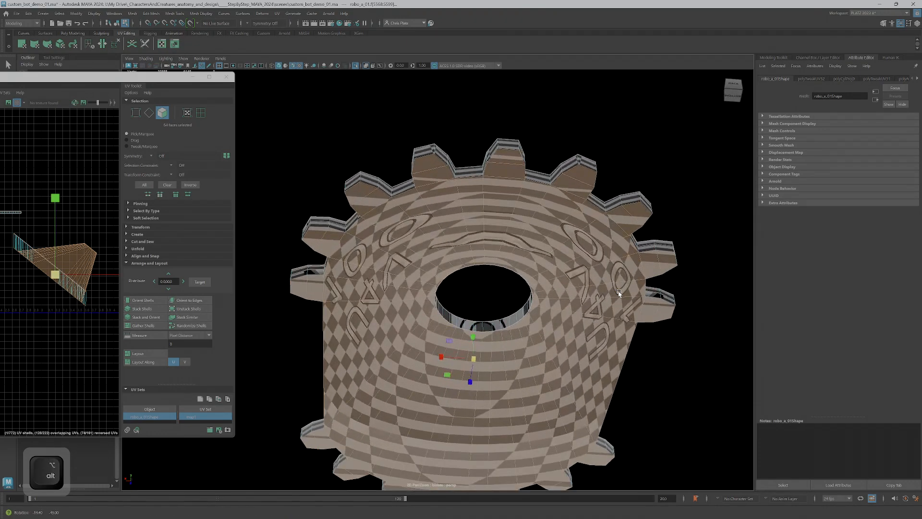
Apply an automatic UV projection to the brim's underside and place its shell just below the top surface's shell.
{"action": "left_click", "coordinate": [61, 44]}
{"action": "right_click_drag", "start_coordinate": [107, 304], "coordinate": [57, 305], "text": "alt"}
{"action": "middle_click_drag", "start_coordinate": [57, 305], "coordinate": [103, 287], "text": "alt"}
{"action": "key", "text": "w"}
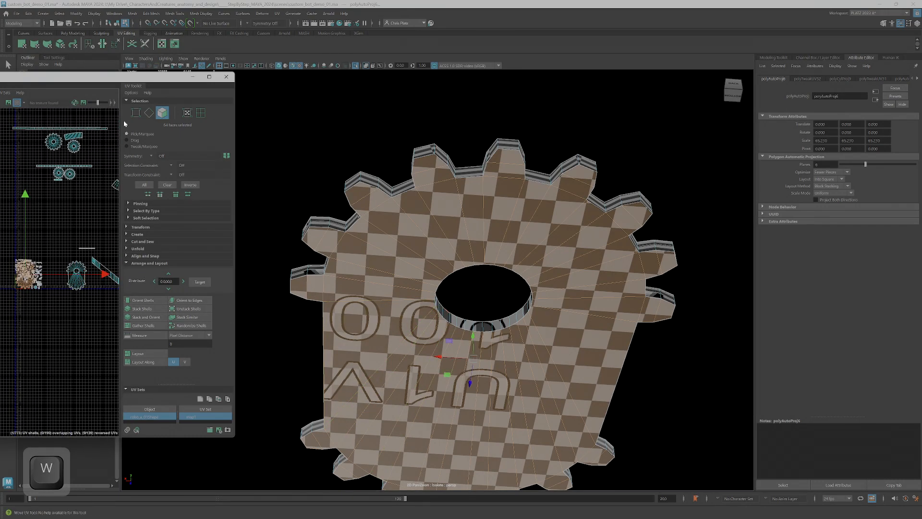
{"action": "left_click_drag", "start_coordinate": [140, 78], "coordinate": [315, 85]}
{"action": "scroll", "coordinate": [212, 313], "scroll_direction": "down", "scroll_amount": 2}
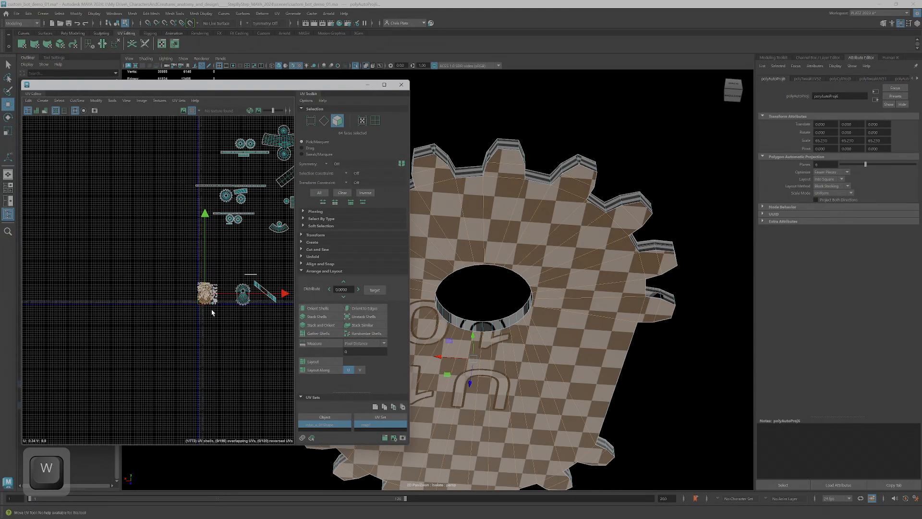
{"action": "middle_click_drag", "start_coordinate": [212, 312], "coordinate": [156, 293], "text": "alt"}
{"action": "scroll", "coordinate": [165, 287], "scroll_direction": "up", "scroll_amount": 6}
{"action": "left_click_drag", "start_coordinate": [89, 246], "coordinate": [256, 308]}
{"action": "middle_click_drag", "start_coordinate": [259, 249], "coordinate": [219, 260], "text": "alt"}
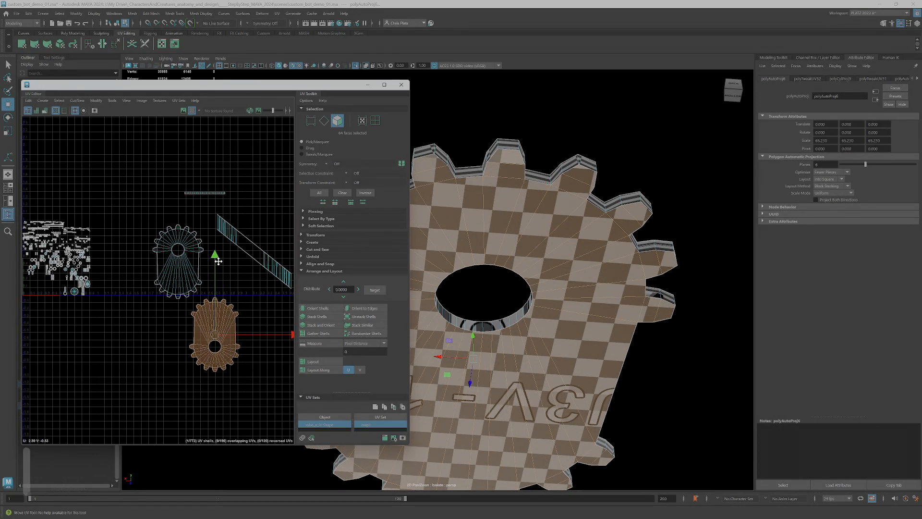
{"action": "middle_click_drag", "start_coordinate": [204, 214], "coordinate": [167, 215], "text": "alt"}
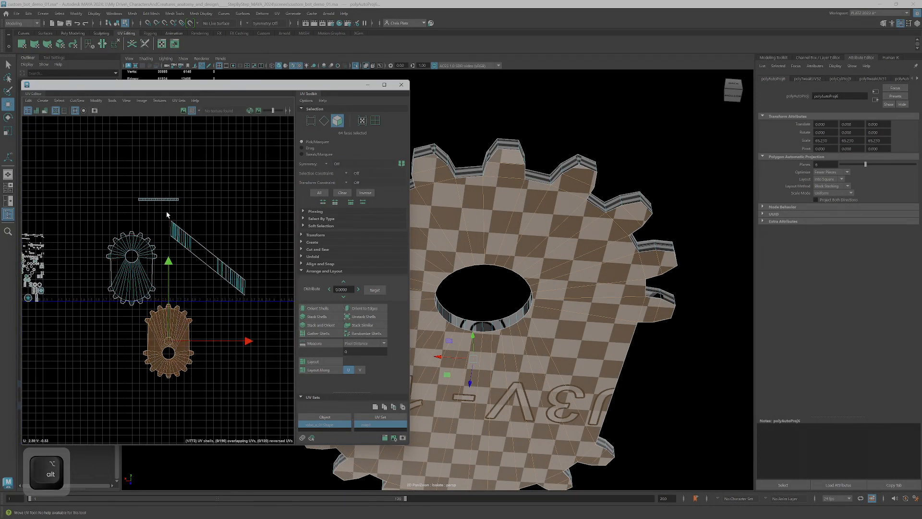
Select one short vertical edge beside a tooth on the brim's outer rim and cut the UVs along it.
{"action": "left_click_drag", "start_coordinate": [278, 298], "coordinate": [278, 299]}
{"action": "left_click_drag", "start_coordinate": [586, 229], "coordinate": [575, 330], "text": "alt"}
{"action": "right_click_drag", "start_coordinate": [575, 330], "coordinate": [565, 335]}
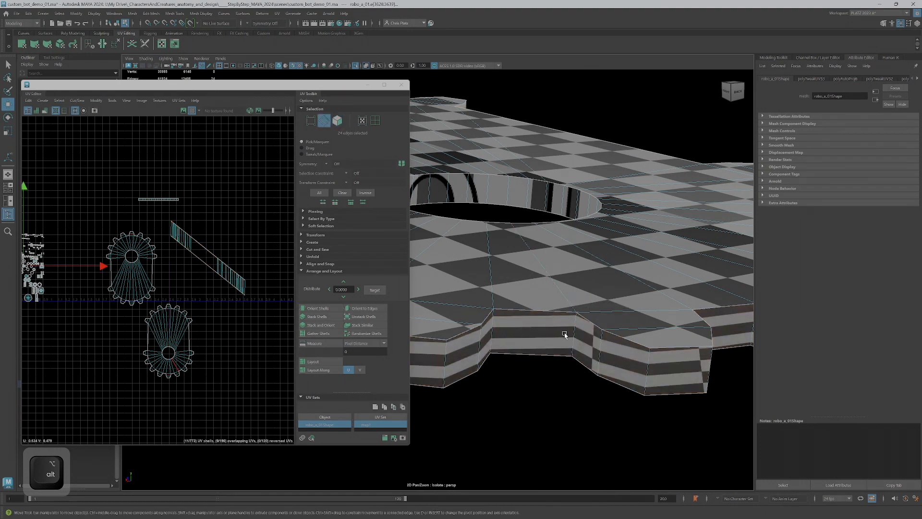
{"action": "left_click", "coordinate": [571, 335]}
{"action": "middle_click_drag", "start_coordinate": [255, 301], "coordinate": [214, 292], "text": "alt"}
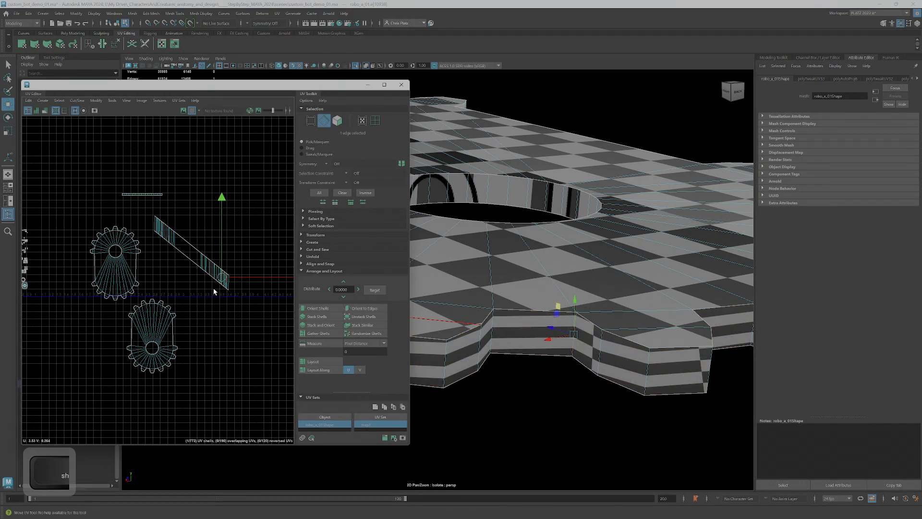
{"action": "key", "text": "shift+x"}
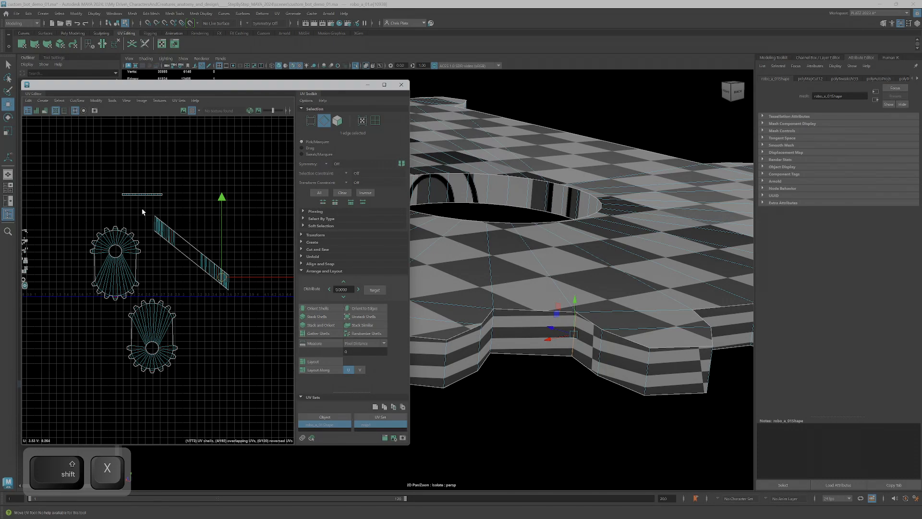
Select only the rim strip's edges, excluding those of the cog-shaped shells, and unfold the strip.
{"action": "left_click_drag", "start_coordinate": [259, 295], "coordinate": [261, 293]}
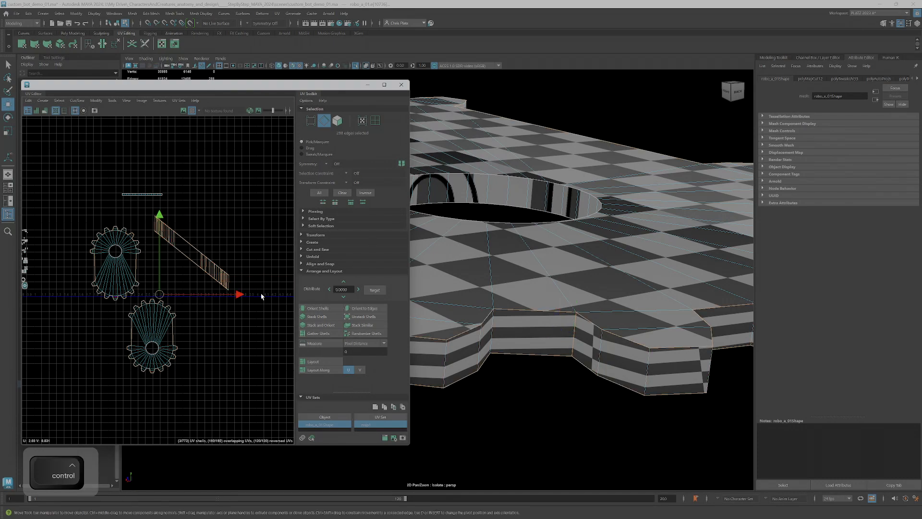
{"action": "left_click_drag", "start_coordinate": [186, 387], "coordinate": [144, 324], "text": "ctrl"}
{"action": "left_click_drag", "start_coordinate": [115, 296], "coordinate": [116, 296], "text": "ctrl"}
{"action": "left_click_drag", "start_coordinate": [66, 220], "coordinate": [129, 265], "text": "ctrl"}
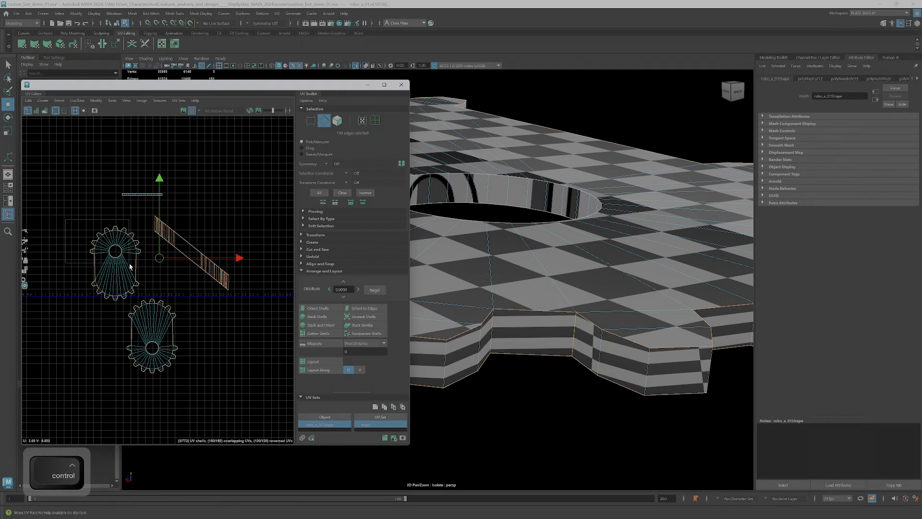
{"action": "left_click_drag", "start_coordinate": [141, 317], "coordinate": [142, 323], "text": "ctrl"}
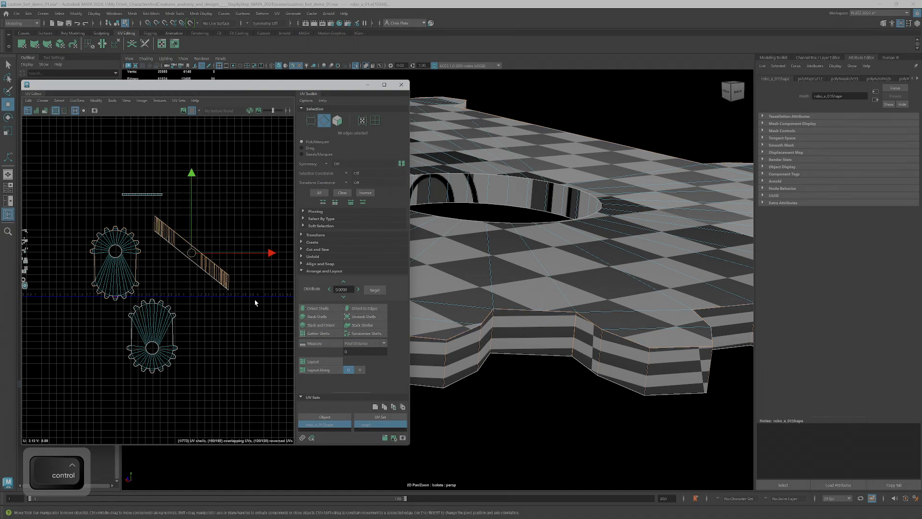
{"action": "key", "text": "ctrl+u"}
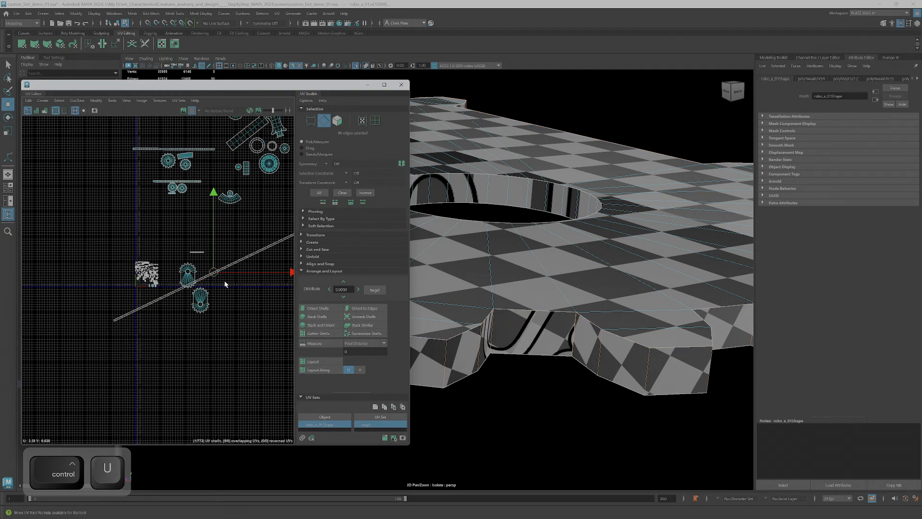
Rotate the unfolded rim strip until it lies horizontally.
{"action": "scroll", "coordinate": [224, 281], "scroll_direction": "down", "scroll_amount": 2}
{"action": "key", "text": "e"}
{"action": "left_click_drag", "start_coordinate": [275, 224], "coordinate": [288, 254]}
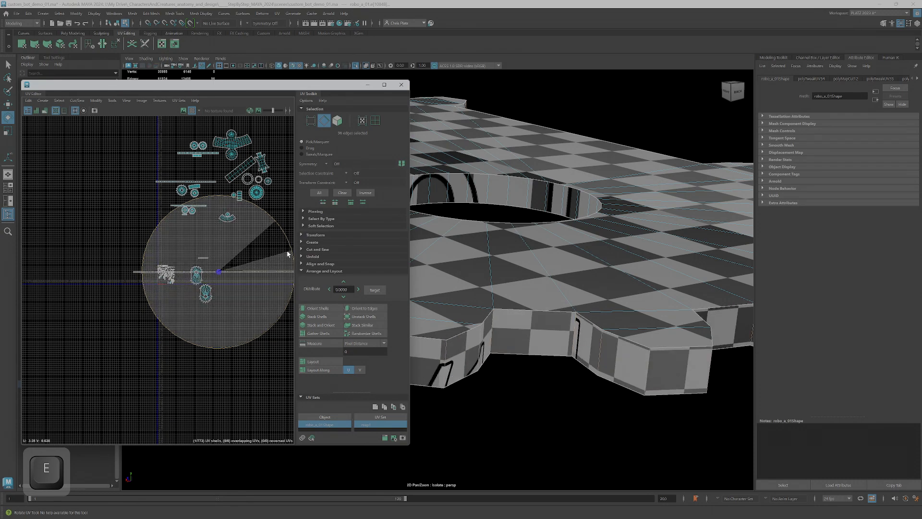
Scale the brim's outer rim strip down uniformly until its checker squares match the size on the brim's top surface.
{"action": "key", "text": "w"}
{"action": "left_click_drag", "start_coordinate": [218, 275], "coordinate": [186, 275]}
{"action": "key", "text": "r"}
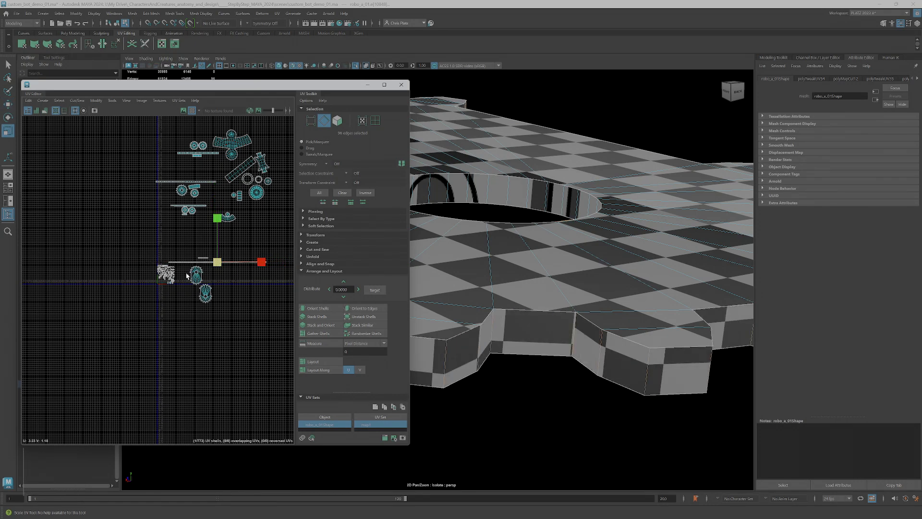
{"action": "left_click_drag", "start_coordinate": [523, 292], "coordinate": [574, 350], "text": "alt"}
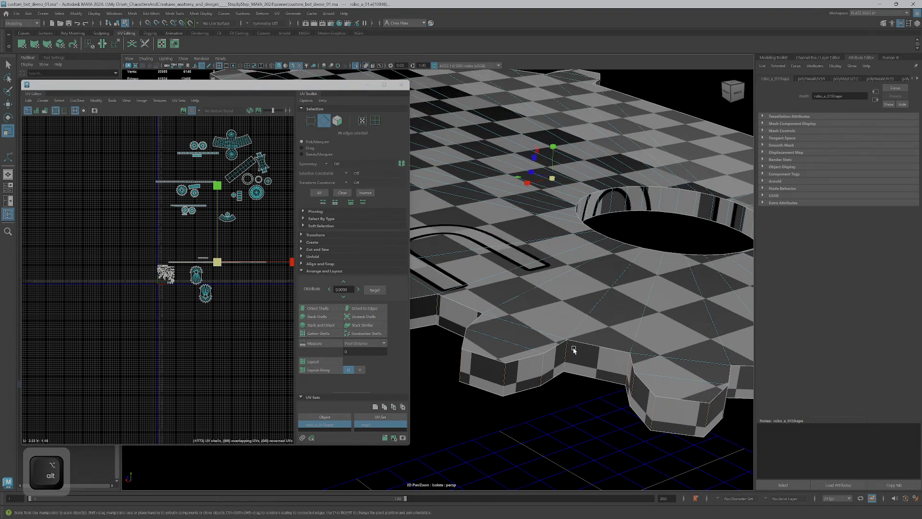
{"action": "left_click_drag", "start_coordinate": [220, 263], "coordinate": [191, 269]}
{"action": "left_click_drag", "start_coordinate": [422, 300], "coordinate": [243, 232], "text": "alt"}
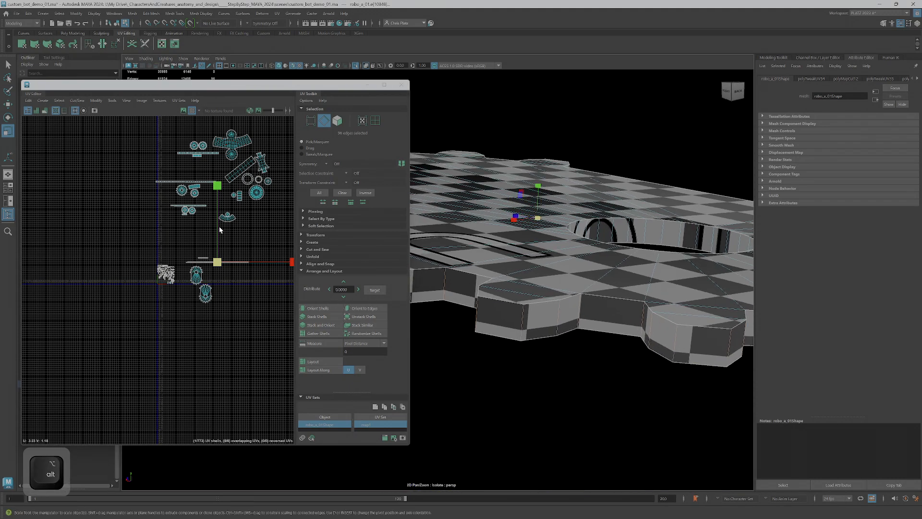
{"action": "key", "text": "w"}
{"action": "left_click_drag", "start_coordinate": [216, 186], "coordinate": [217, 185]}
Move all of the brim's UV shells together into the empty area above the other parts' shells.
{"action": "right_click_drag", "start_coordinate": [644, 318], "coordinate": [579, 323], "text": "alt"}
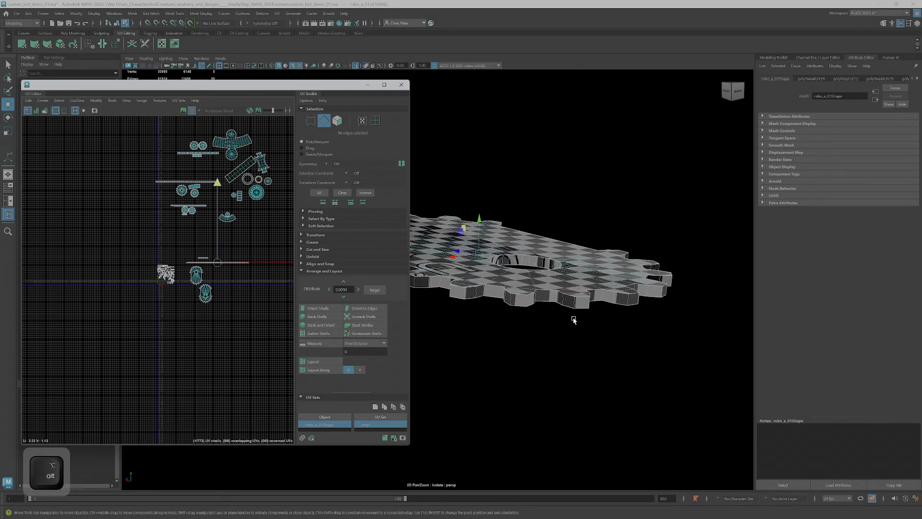
{"action": "scroll", "coordinate": [188, 243], "scroll_direction": "up", "scroll_amount": 3}
{"action": "middle_click_drag", "start_coordinate": [186, 246], "coordinate": [145, 274], "text": "alt"}
{"action": "scroll", "coordinate": [183, 300], "scroll_direction": "up", "scroll_amount": 3}
{"action": "left_click_drag", "start_coordinate": [320, 447], "coordinate": [320, 448]}
{"action": "scroll", "coordinate": [264, 364], "scroll_direction": "down", "scroll_amount": 3}
{"action": "right_click_drag", "start_coordinate": [649, 321], "coordinate": [588, 336], "text": "alt"}
{"action": "left_click_drag", "start_coordinate": [588, 336], "coordinate": [663, 332], "text": "alt"}
{"action": "scroll", "coordinate": [194, 289], "scroll_direction": "down", "scroll_amount": 6}
{"action": "middle_click_drag", "start_coordinate": [240, 297], "coordinate": [217, 310], "text": "alt"}
{"action": "scroll", "coordinate": [214, 311], "scroll_direction": "up", "scroll_amount": 3}
{"action": "left_click_drag", "start_coordinate": [173, 322], "coordinate": [187, 120]}
{"action": "middle_click_drag", "start_coordinate": [187, 120], "coordinate": [193, 234], "text": "alt"}
{"action": "left_click_drag", "start_coordinate": [194, 234], "coordinate": [193, 232]}
{"action": "double_click", "coordinate": [180, 234]}
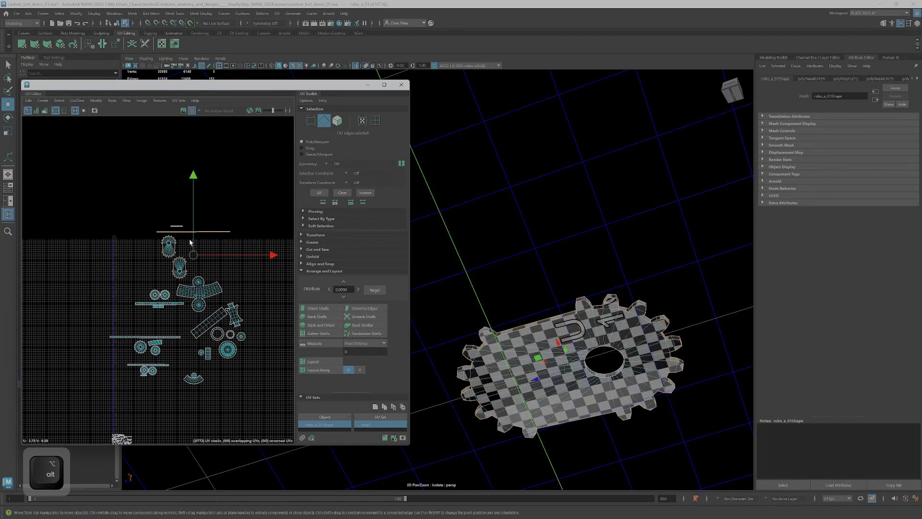
{"action": "key", "text": "ctrl+z"}
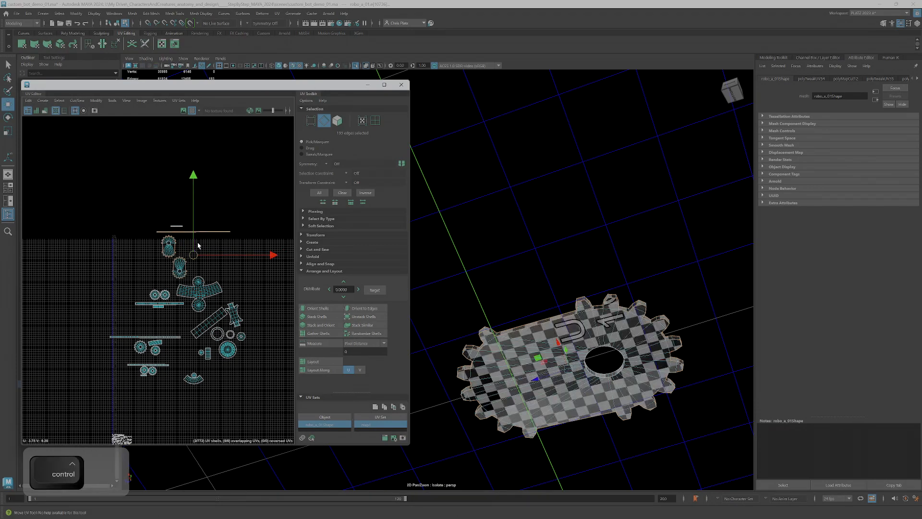
Place the outer rim strip beside the upper cog-shaped shell and the hole ring strip just below it.
{"action": "scroll", "coordinate": [177, 234], "scroll_direction": "up", "scroll_amount": 3}
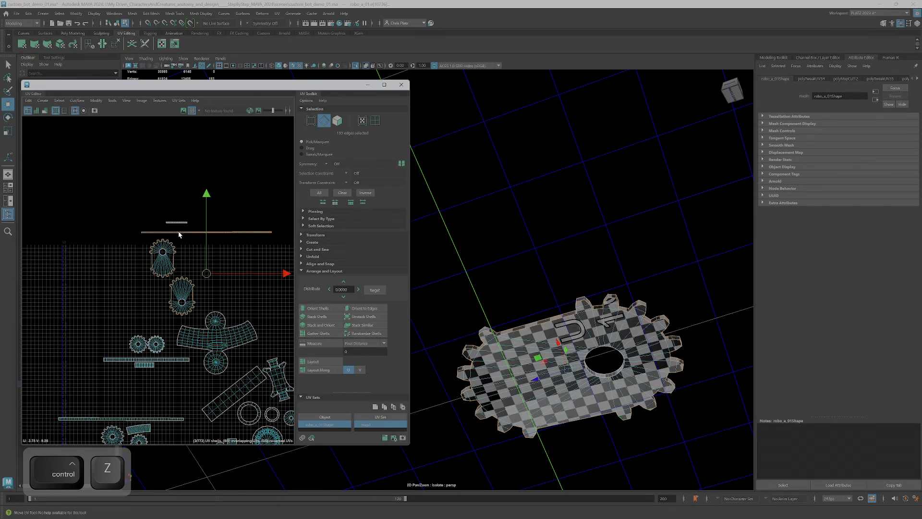
{"action": "right_click", "coordinate": [178, 234]}
{"action": "left_click", "coordinate": [184, 253]}
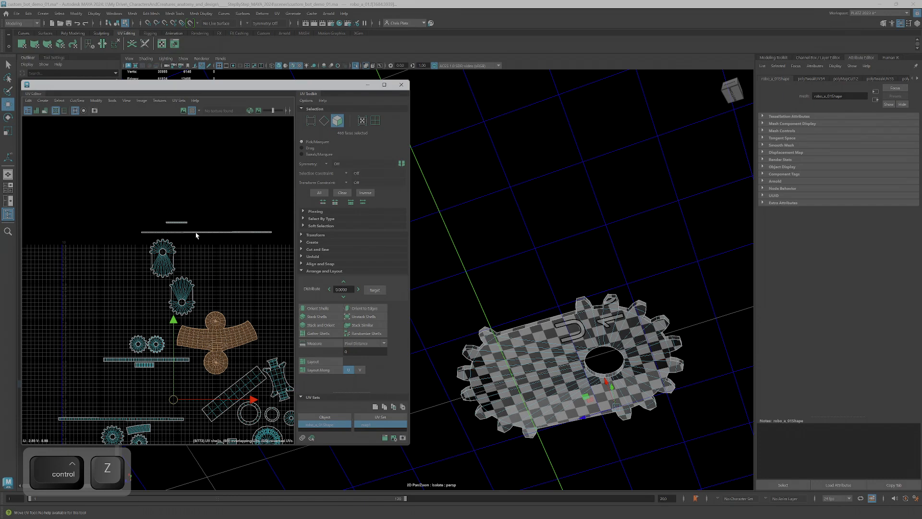
{"action": "key", "text": "ctrl+z"}
{"action": "left_click_drag", "start_coordinate": [206, 235], "coordinate": [246, 255]}
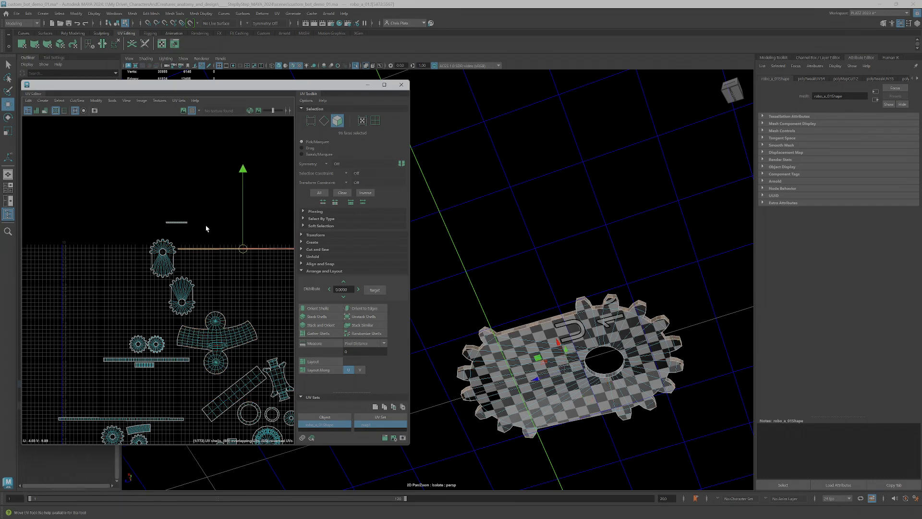
{"action": "left_click", "coordinate": [180, 226]}
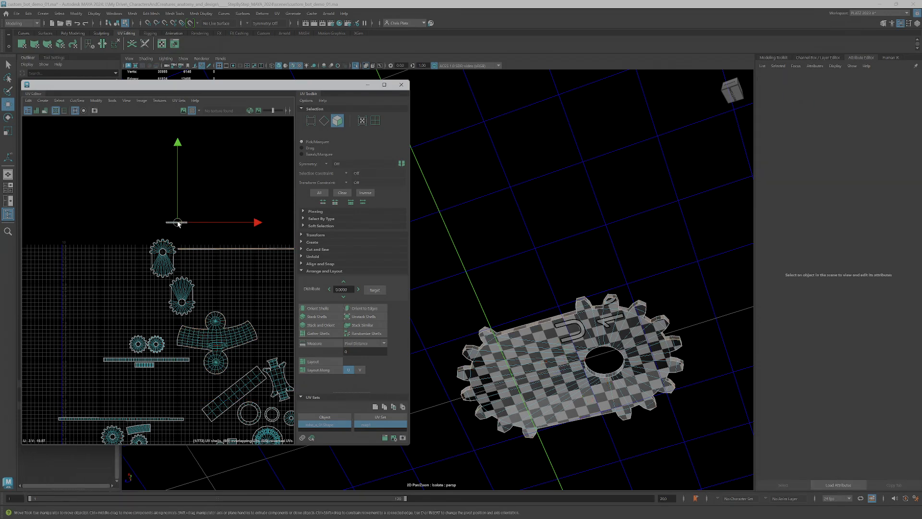
{"action": "key", "text": "ctrl+z"}
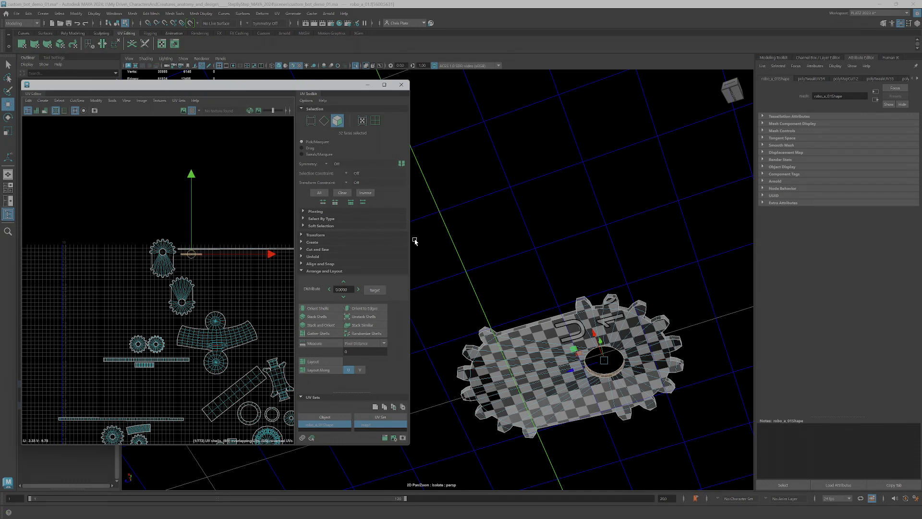
Leave isolation to show the whole robot again and select all faces of the hat's dome.
{"action": "left_click_drag", "start_coordinate": [531, 258], "coordinate": [577, 289], "text": "alt"}
{"action": "right_click_drag", "start_coordinate": [576, 289], "coordinate": [602, 309], "text": "alt"}
{"action": "left_click_drag", "start_coordinate": [603, 310], "coordinate": [598, 310], "text": "alt"}
{"action": "right_click_drag", "start_coordinate": [555, 287], "coordinate": [545, 274], "text": "alt"}
{"action": "left_click_drag", "start_coordinate": [546, 274], "coordinate": [531, 249], "text": "alt"}
{"action": "left_click_drag", "start_coordinate": [502, 202], "coordinate": [507, 236], "text": "alt"}
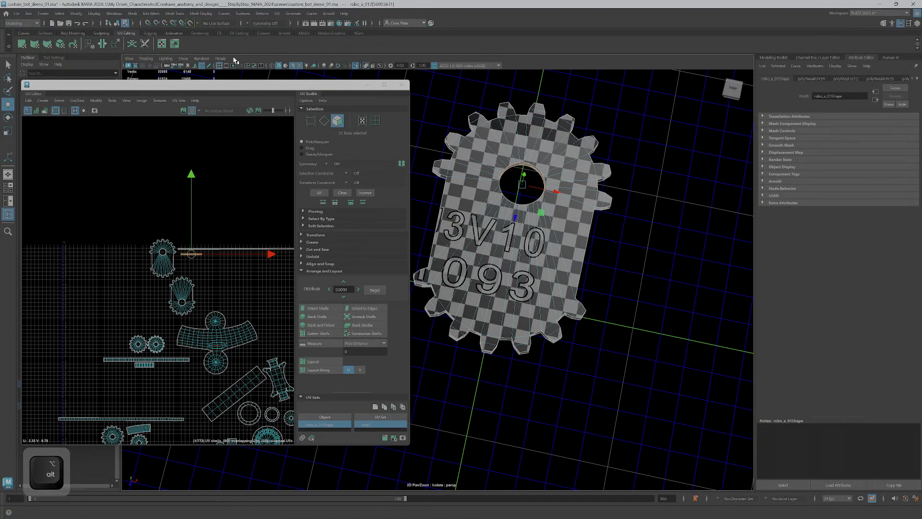
{"action": "left_click", "coordinate": [358, 67]}
{"action": "right_click_drag", "start_coordinate": [480, 216], "coordinate": [471, 207], "text": "alt"}
{"action": "left_click_drag", "start_coordinate": [471, 207], "coordinate": [626, 252], "text": "alt"}
{"action": "double_click", "coordinate": [500, 240]}
{"action": "middle_click_drag", "start_coordinate": [527, 269], "coordinate": [624, 265], "text": "alt"}
{"action": "right_click_drag", "start_coordinate": [163, 277], "coordinate": [185, 295], "text": "alt"}
{"action": "middle_click_drag", "start_coordinate": [185, 294], "coordinate": [178, 182], "text": "alt"}
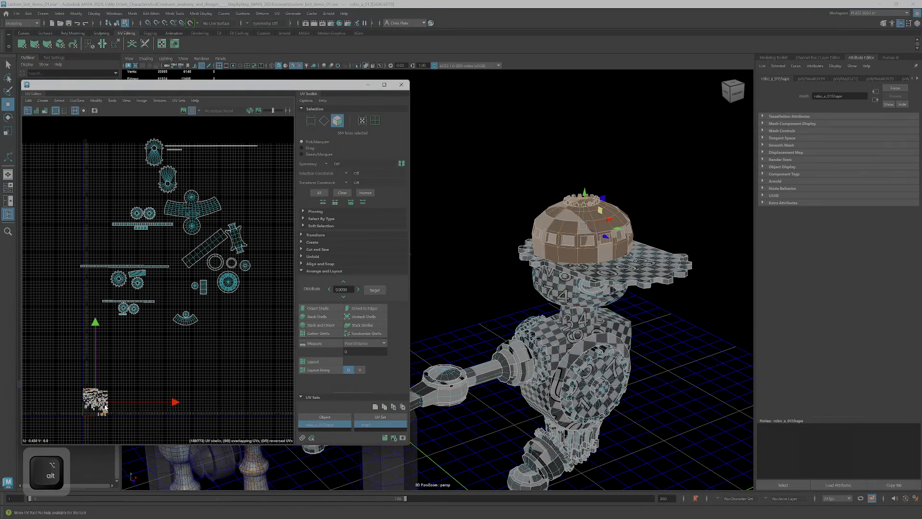
Move the dome's UV shells away from the other overlapping shells and apply a planar UV projection to the dome.
{"action": "left_click_drag", "start_coordinate": [96, 401], "coordinate": [246, 346]}
{"action": "scroll", "coordinate": [248, 344], "scroll_direction": "up", "scroll_amount": 3}
{"action": "right_click_drag", "start_coordinate": [252, 342], "coordinate": [292, 341], "text": "alt"}
{"action": "middle_click_drag", "start_coordinate": [292, 340], "coordinate": [246, 324], "text": "alt"}
{"action": "right_click_drag", "start_coordinate": [466, 228], "coordinate": [567, 249], "text": "alt"}
{"action": "middle_click_drag", "start_coordinate": [567, 249], "coordinate": [451, 233], "text": "alt"}
{"action": "left_click", "coordinate": [23, 44]}
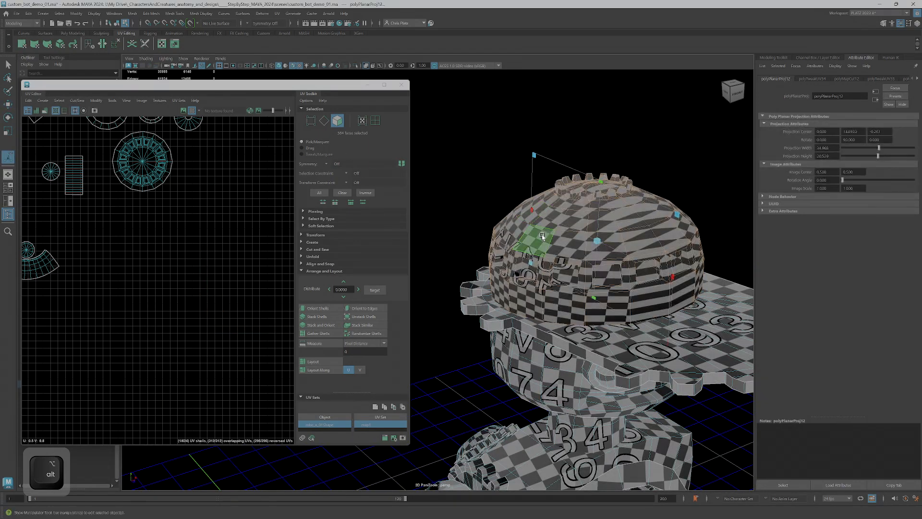
Isolate the hat's dome in the 3D view.
{"action": "left_click_drag", "start_coordinate": [584, 234], "coordinate": [563, 262], "text": "alt"}
{"action": "right_click_drag", "start_coordinate": [562, 261], "coordinate": [612, 257], "text": "alt"}
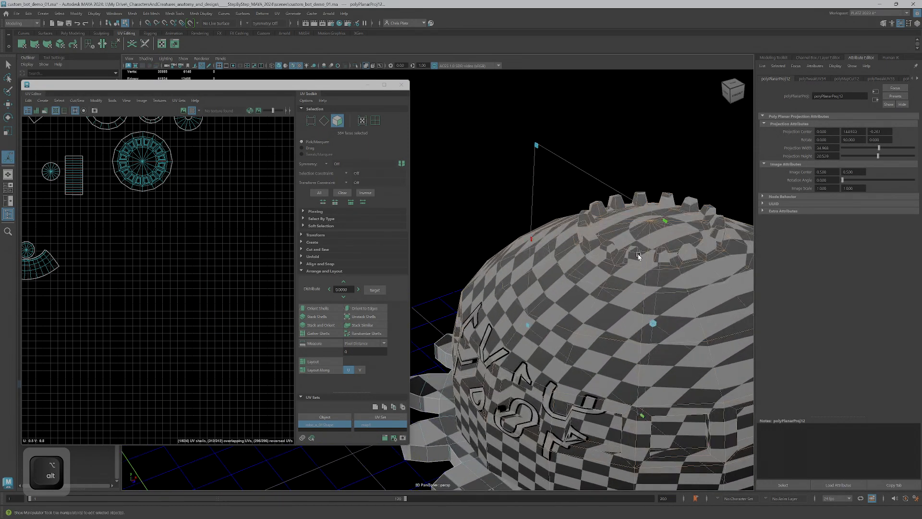
{"action": "middle_click_drag", "start_coordinate": [612, 258], "coordinate": [563, 255], "text": "alt"}
{"action": "left_click_drag", "start_coordinate": [563, 254], "coordinate": [633, 272], "text": "alt"}
{"action": "right_click_drag", "start_coordinate": [633, 272], "coordinate": [336, 108], "text": "alt"}
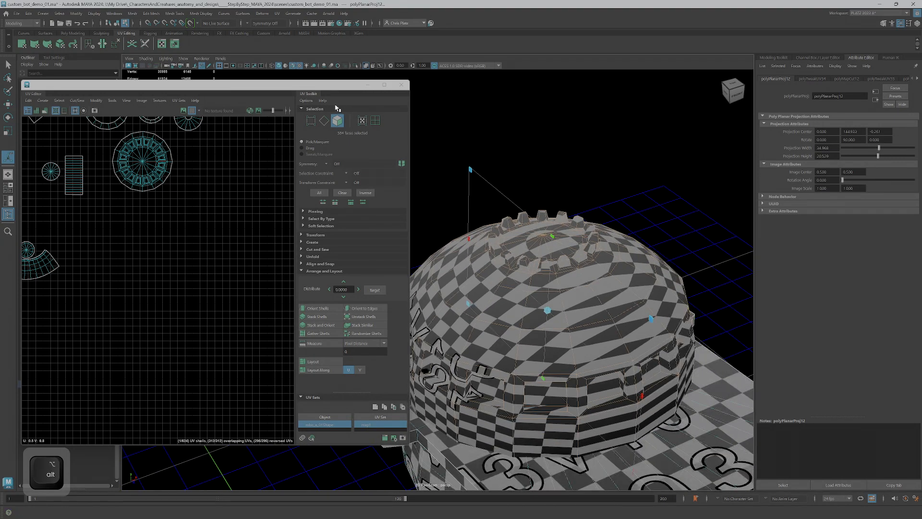
{"action": "left_click", "coordinate": [357, 66]}
{"action": "left_click_drag", "start_coordinate": [644, 334], "coordinate": [633, 316], "text": "alt"}
{"action": "middle_click_drag", "start_coordinate": [632, 315], "coordinate": [584, 345], "text": "alt"}
Select the edge loop around the dome's flat underside and cut the UVs along it.
{"action": "right_click_drag", "start_coordinate": [579, 281], "coordinate": [581, 259]}
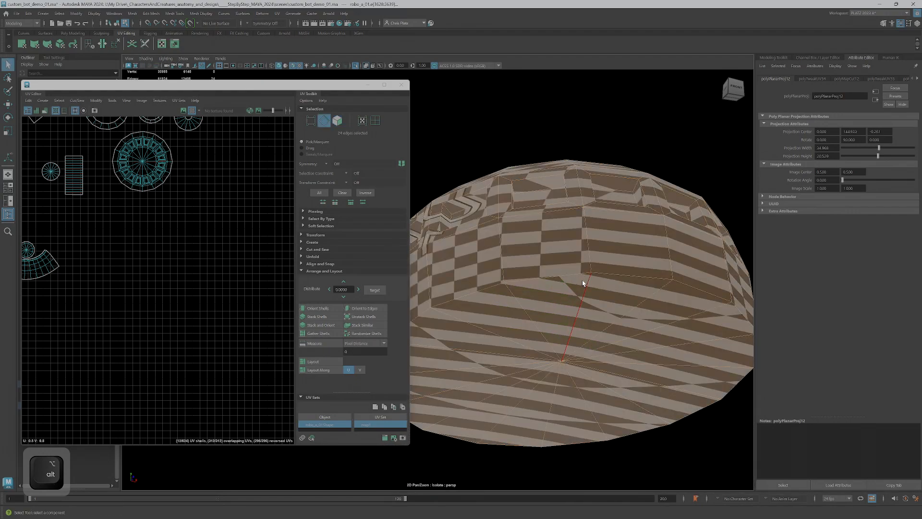
{"action": "double_click", "coordinate": [581, 274]}
{"action": "left_click_drag", "start_coordinate": [581, 273], "coordinate": [620, 312], "text": "alt"}
{"action": "middle_click_drag", "start_coordinate": [187, 282], "coordinate": [211, 350], "text": "alt"}
{"action": "key", "text": "shift+x"}
{"action": "right_click_drag", "start_coordinate": [208, 340], "coordinate": [208, 311], "text": "alt"}
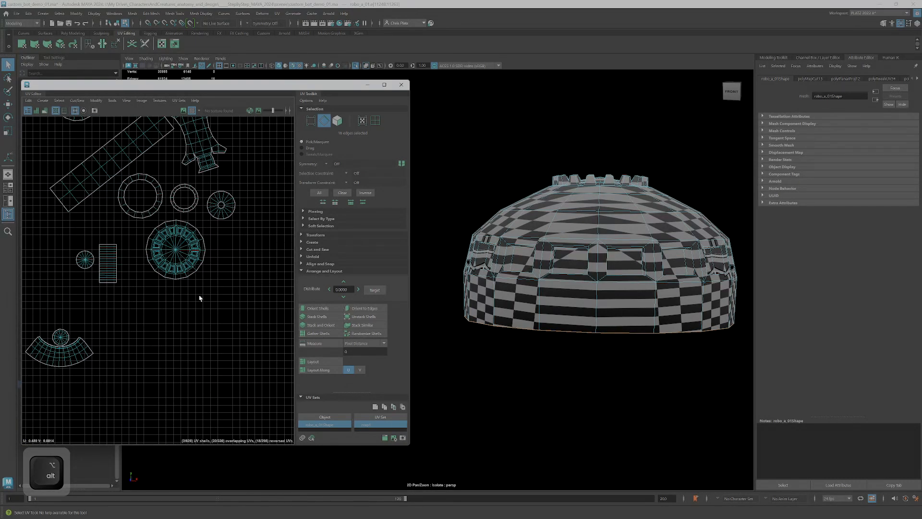
Select the outline edges of the first window recesses on the side of the dome.
{"action": "right_click_drag", "start_coordinate": [163, 254], "coordinate": [170, 255], "text": "alt"}
{"action": "left_click_drag", "start_coordinate": [617, 288], "coordinate": [628, 290], "text": "alt"}
{"action": "middle_click_drag", "start_coordinate": [628, 291], "coordinate": [660, 332], "text": "alt"}
{"action": "right_click_drag", "start_coordinate": [586, 312], "coordinate": [618, 298], "text": "alt"}
{"action": "middle_click_drag", "start_coordinate": [619, 298], "coordinate": [517, 232], "text": "alt"}
{"action": "left_click_drag", "start_coordinate": [518, 232], "coordinate": [644, 297], "text": "alt"}
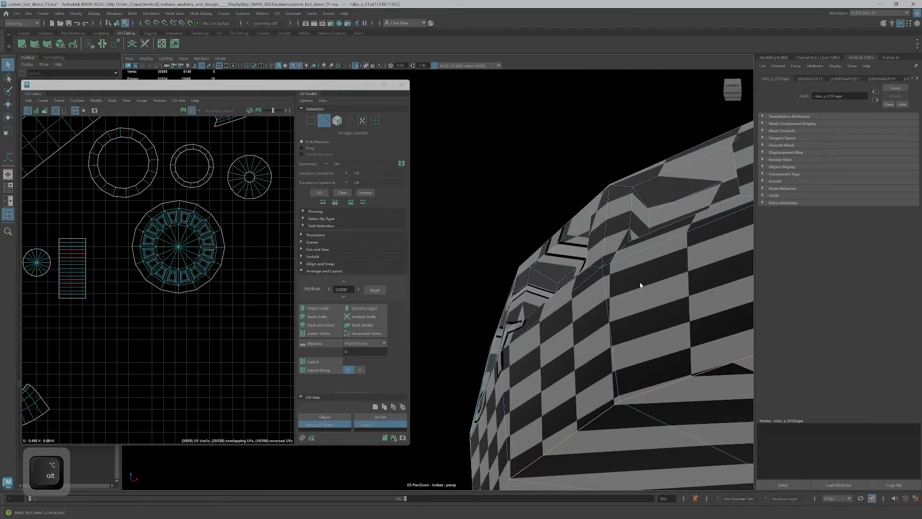
{"action": "mouse_move", "coordinate": [643, 246]}
{"action": "left_mouse_down", "text": "alt"}
{"action": "mouse_move", "coordinate": [664, 260]}
{"action": "mouse_move", "coordinate": [673, 243]}
{"action": "mouse_move", "coordinate": [630, 232]}
{"action": "mouse_move", "coordinate": [633, 246]}
{"action": "left_mouse_up", "text": "alt"}
{"action": "mouse_move", "coordinate": [646, 322]}
{"action": "left_mouse_down", "text": "alt"}
{"action": "mouse_move", "coordinate": [672, 293]}
{"action": "mouse_move", "coordinate": [678, 307]}
{"action": "mouse_move", "coordinate": [655, 315]}
{"action": "left_mouse_up", "text": "alt"}
{"action": "scroll", "coordinate": [494, 277], "scroll_direction": "up", "scroll_amount": 3, "text": "alt"}
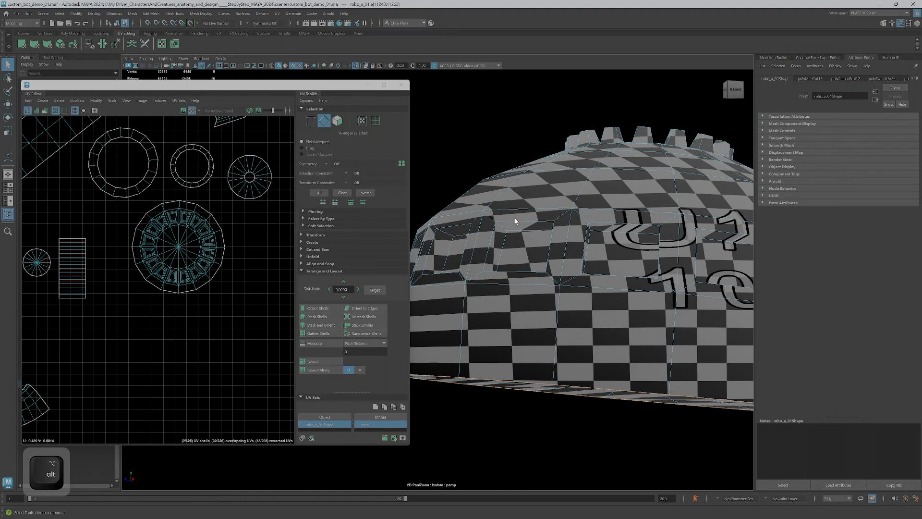
{"action": "double_click", "coordinate": [639, 225], "text": "ctrl+shift"}
{"action": "right_click_drag", "start_coordinate": [639, 226], "coordinate": [642, 261], "text": "alt"}
{"action": "middle_click_drag", "start_coordinate": [642, 261], "coordinate": [582, 263], "text": "alt"}
{"action": "double_click", "coordinate": [582, 252], "text": "ctrl+shift"}
{"action": "double_click", "coordinate": [635, 261], "text": "ctrl+shift"}
{"action": "left_click_drag", "start_coordinate": [636, 261], "coordinate": [611, 152], "text": "alt"}
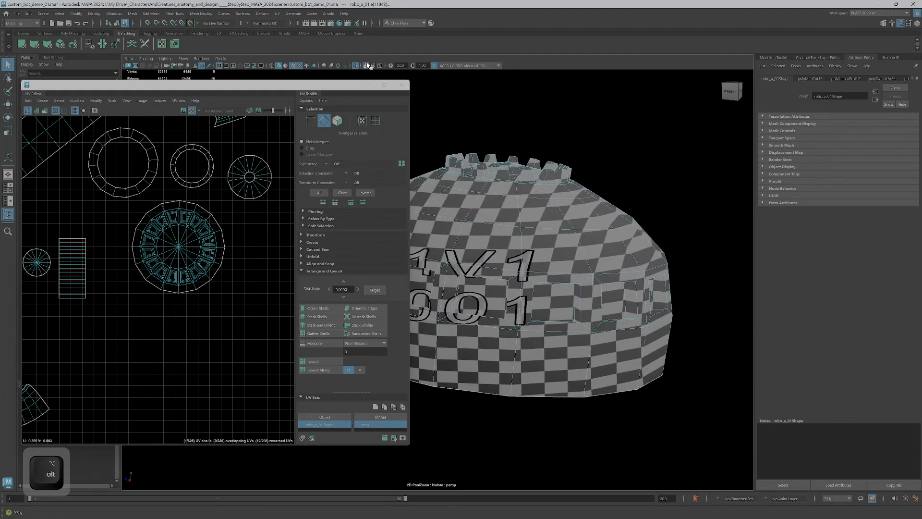
Turn off the checker texture and X-ray display, and add the outline edges of the next window recesses to the selection.
{"action": "left_click", "coordinate": [191, 110]}
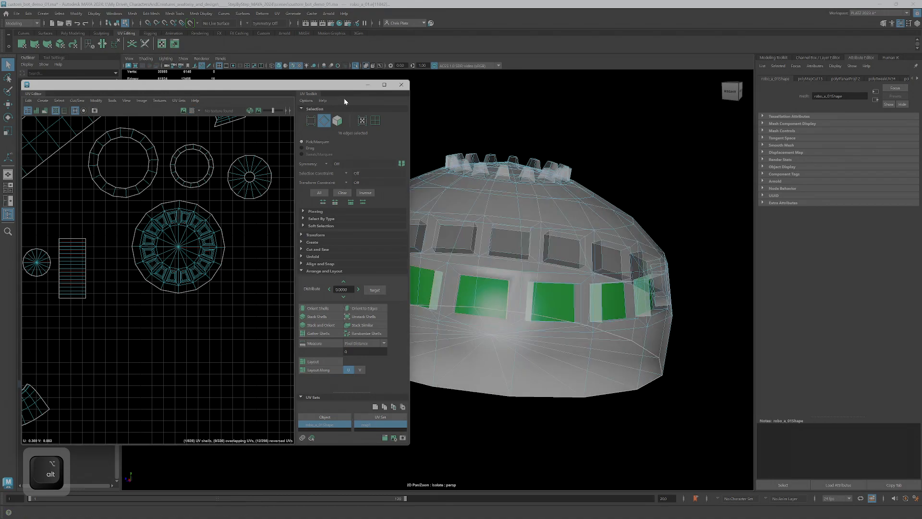
{"action": "left_click", "coordinate": [367, 66]}
{"action": "mouse_move", "coordinate": [552, 303]}
{"action": "left_mouse_down", "text": "alt"}
{"action": "mouse_move", "coordinate": [580, 265]}
{"action": "mouse_move", "coordinate": [589, 226]}
{"action": "left_mouse_up", "text": "alt"}
{"action": "mouse_move", "coordinate": [588, 226]}
{"action": "right_mouse_down", "text": "alt"}
{"action": "mouse_move", "coordinate": [632, 228]}
{"action": "mouse_move", "coordinate": [616, 212]}
{"action": "right_mouse_up", "text": "alt"}
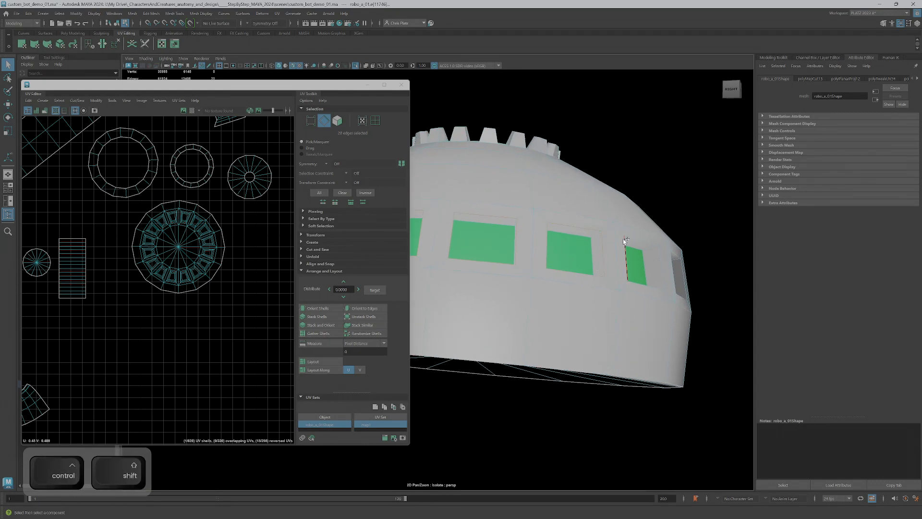
{"action": "left_click", "coordinate": [639, 273], "text": "ctrl+shift"}
{"action": "left_click_drag", "start_coordinate": [639, 273], "coordinate": [718, 227], "text": "alt"}
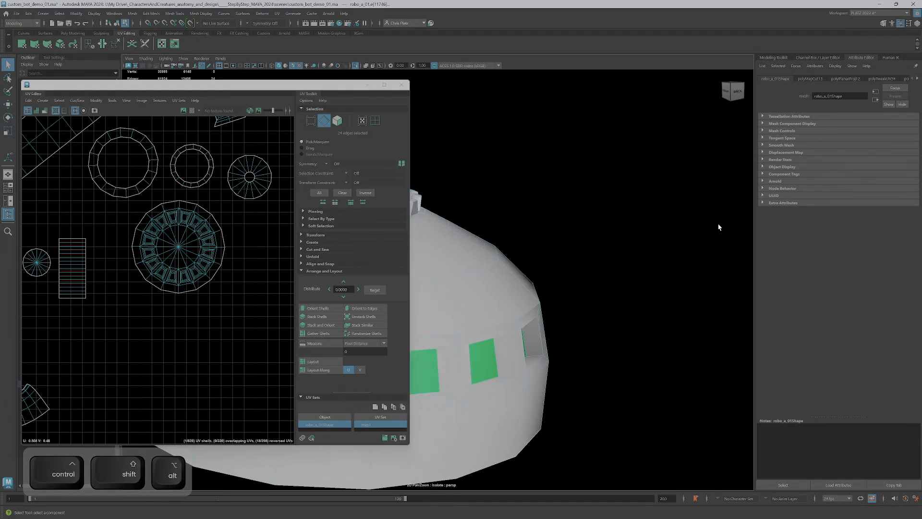
{"action": "left_click_drag", "start_coordinate": [607, 287], "coordinate": [603, 262], "text": "alt"}
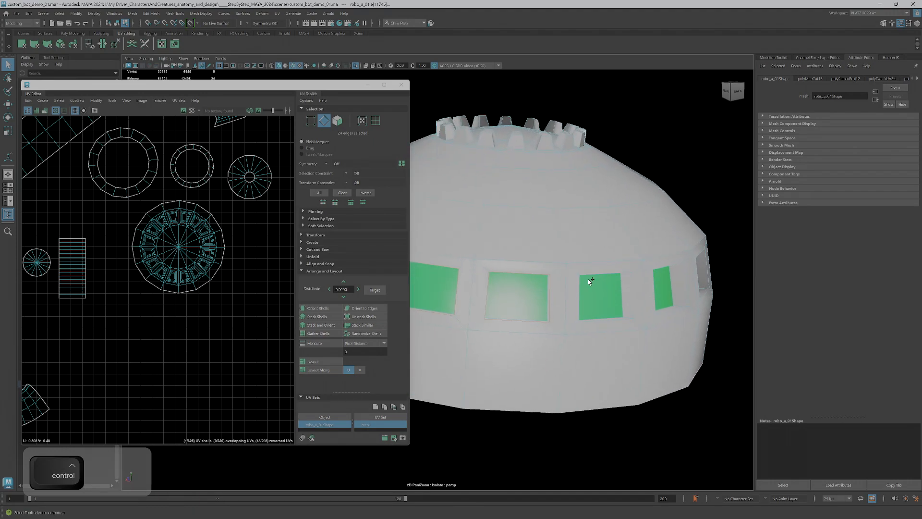
{"action": "left_click", "coordinate": [595, 275], "text": "ctrl+shift"}
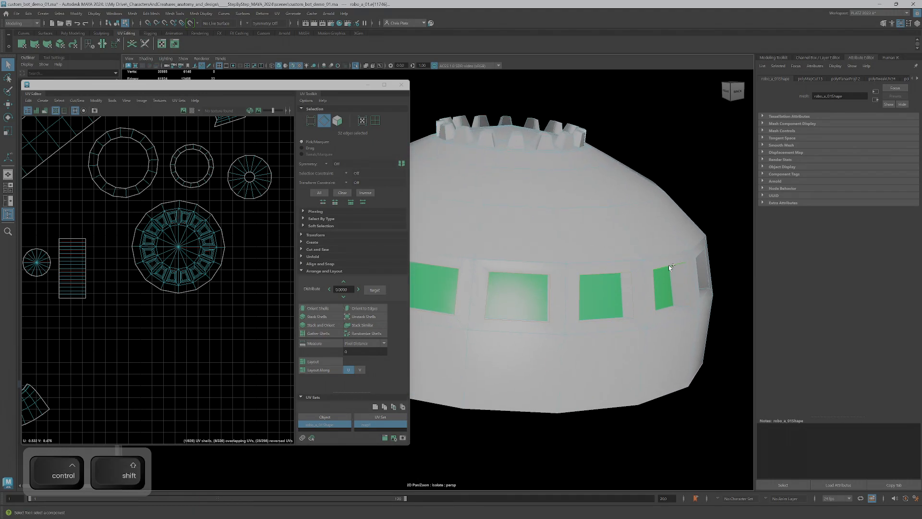
Add the outline edges of the remaining window recesses around the dome to the selection.
{"action": "left_click_drag", "start_coordinate": [691, 259], "coordinate": [655, 325], "text": "alt"}
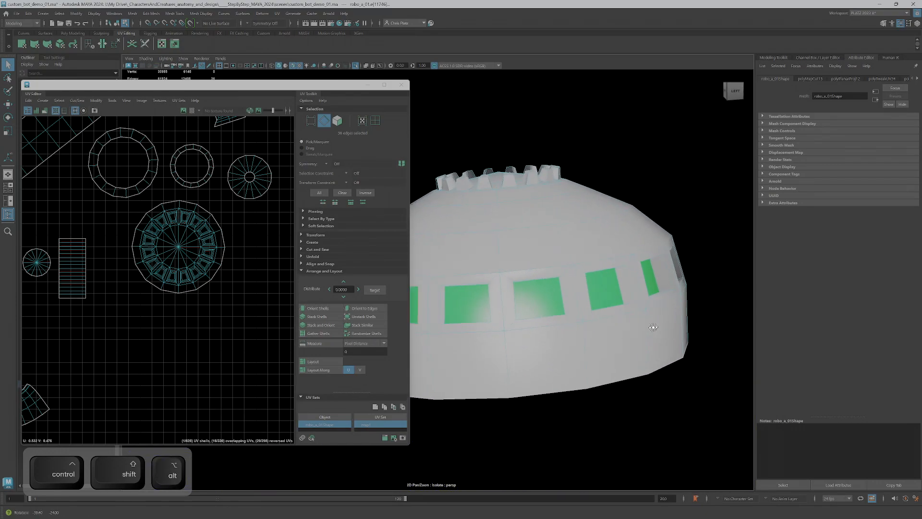
{"action": "scroll", "coordinate": [510, 283], "scroll_direction": "up", "scroll_amount": 5}
{"action": "left_click_drag", "start_coordinate": [507, 287], "coordinate": [527, 276], "text": "alt"}
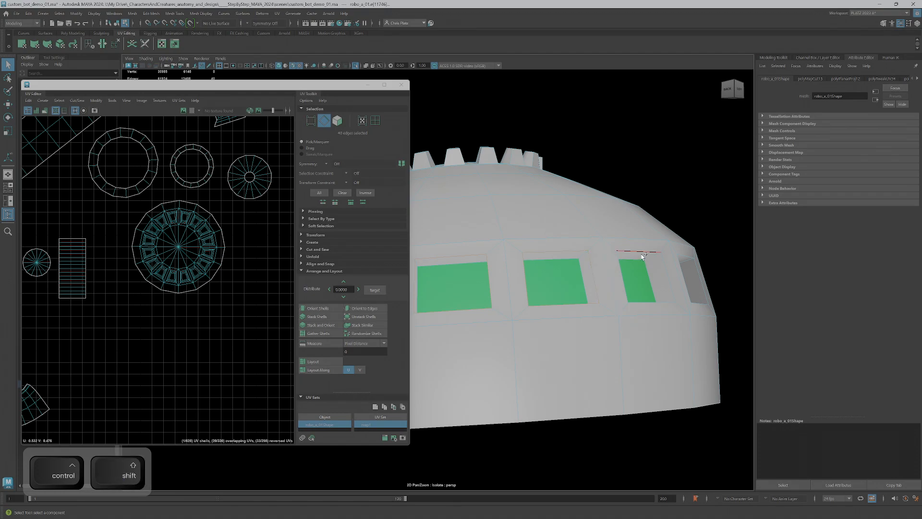
{"action": "left_click_drag", "start_coordinate": [679, 264], "coordinate": [552, 261], "text": "alt"}
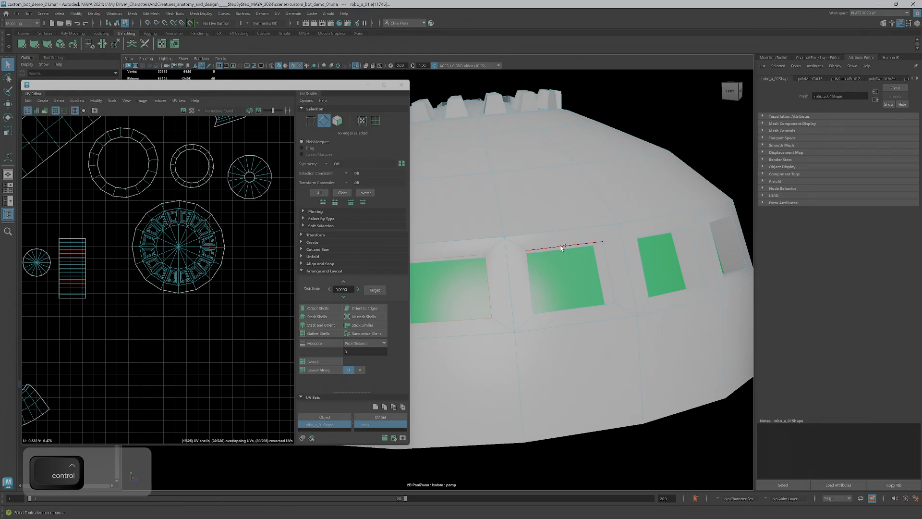
{"action": "left_click", "coordinate": [641, 243], "text": "ctrl+shift"}
{"action": "left_click_drag", "start_coordinate": [681, 228], "coordinate": [639, 233], "text": "alt"}
{"action": "left_click", "coordinate": [598, 284], "text": "ctrl+shift"}
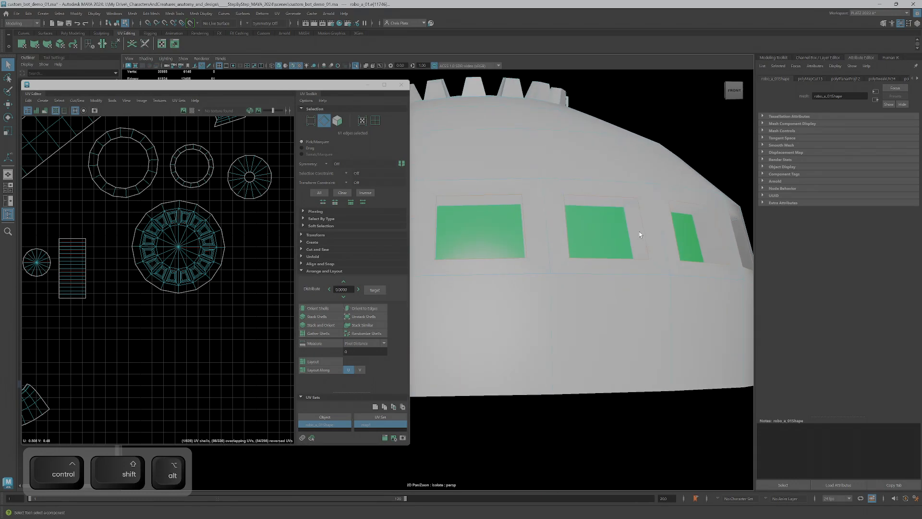
Turn X-ray display back on and cut the UVs along the selected window outlines.
{"action": "left_click", "coordinate": [367, 66]}
{"action": "mouse_move", "coordinate": [587, 209]}
{"action": "left_mouse_down", "text": "alt"}
{"action": "mouse_move", "coordinate": [668, 285]}
{"action": "mouse_move", "coordinate": [601, 274]}
{"action": "mouse_move", "coordinate": [614, 309]}
{"action": "mouse_move", "coordinate": [558, 309]}
{"action": "mouse_move", "coordinate": [551, 213]}
{"action": "mouse_move", "coordinate": [520, 262]}
{"action": "left_mouse_up", "text": "alt"}
{"action": "middle_click_drag", "start_coordinate": [161, 272], "coordinate": [166, 339], "text": "alt"}
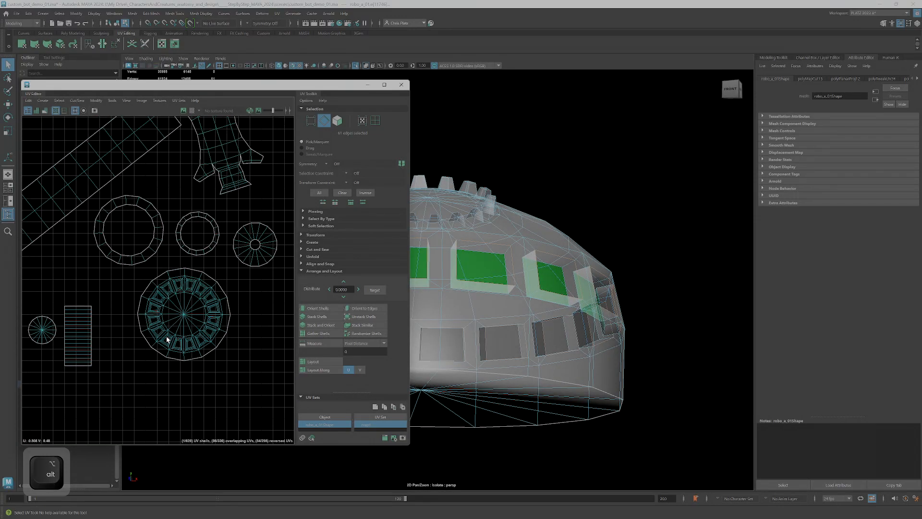
{"action": "key", "text": "shift+x"}
{"action": "right_click_drag", "start_coordinate": [167, 337], "coordinate": [113, 342], "text": "alt"}
Select all of the dome's faces and move its UVs into an empty area, clear of the overlapping shells.
{"action": "middle_click_drag", "start_coordinate": [221, 330], "coordinate": [393, 90], "text": "alt"}
{"action": "right_click_drag", "start_coordinate": [125, 223], "coordinate": [167, 224], "text": "alt"}
{"action": "middle_click_drag", "start_coordinate": [167, 224], "coordinate": [171, 256], "text": "alt"}
{"action": "scroll", "coordinate": [171, 256], "scroll_direction": "up", "scroll_amount": 3}
{"action": "middle_click_drag", "start_coordinate": [504, 284], "coordinate": [597, 259], "text": "alt"}
{"action": "scroll", "coordinate": [597, 258], "scroll_direction": "down", "scroll_amount": 3}
{"action": "right_click_drag", "start_coordinate": [597, 258], "coordinate": [596, 275]}
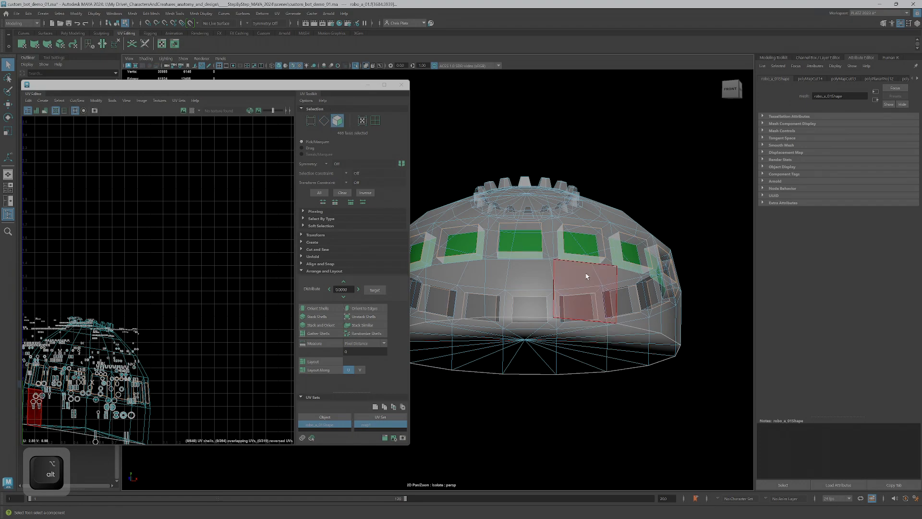
{"action": "double_click", "coordinate": [586, 275]}
{"action": "scroll", "coordinate": [210, 316], "scroll_direction": "down", "scroll_amount": 5}
{"action": "key", "text": "w"}
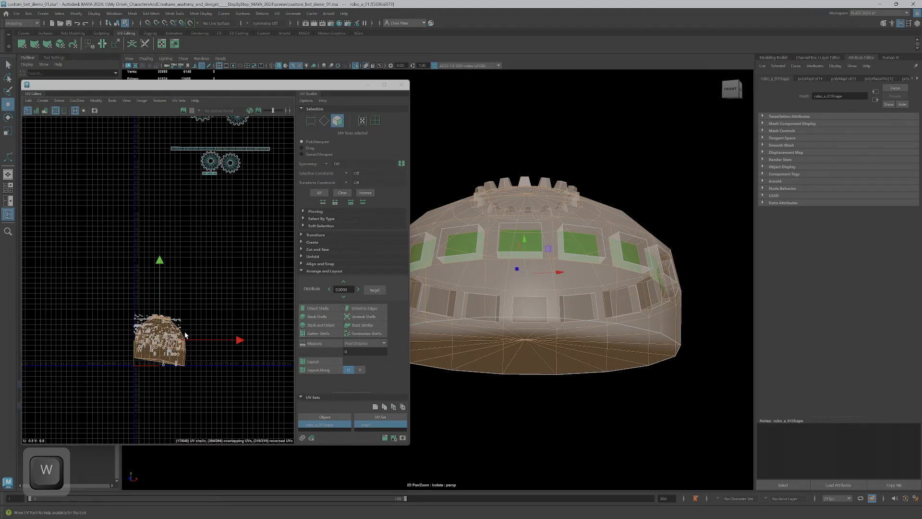
{"action": "left_click_drag", "start_coordinate": [158, 338], "coordinate": [258, 226]}
{"action": "middle_click_drag", "start_coordinate": [258, 227], "coordinate": [200, 289], "text": "alt"}
{"action": "scroll", "coordinate": [181, 267], "scroll_direction": "up", "scroll_amount": 5}
Select only the faces of the small teeth ringing the top of the dome.
{"action": "left_click_drag", "start_coordinate": [564, 266], "coordinate": [559, 282], "text": "alt"}
{"action": "scroll", "coordinate": [559, 283], "scroll_direction": "up", "scroll_amount": 3}
{"action": "middle_click_drag", "start_coordinate": [624, 250], "coordinate": [650, 404], "text": "alt"}
{"action": "scroll", "coordinate": [610, 372], "scroll_direction": "up", "scroll_amount": 5}
{"action": "left_click_drag", "start_coordinate": [650, 404], "coordinate": [638, 348], "text": "alt"}
{"action": "scroll", "coordinate": [649, 358], "scroll_direction": "down", "scroll_amount": 4}
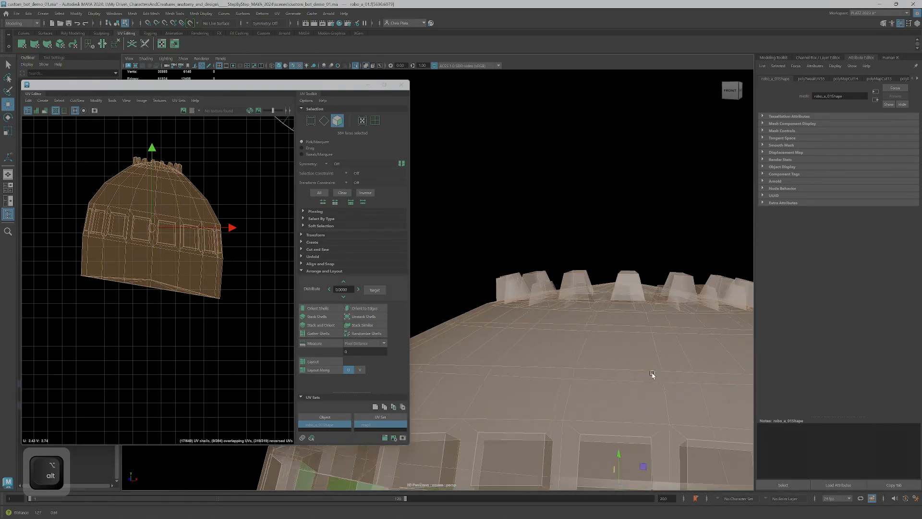
{"action": "middle_click_drag", "start_coordinate": [663, 371], "coordinate": [629, 391], "text": "alt"}
{"action": "left_click_drag", "start_coordinate": [580, 369], "coordinate": [604, 347], "text": "alt"}
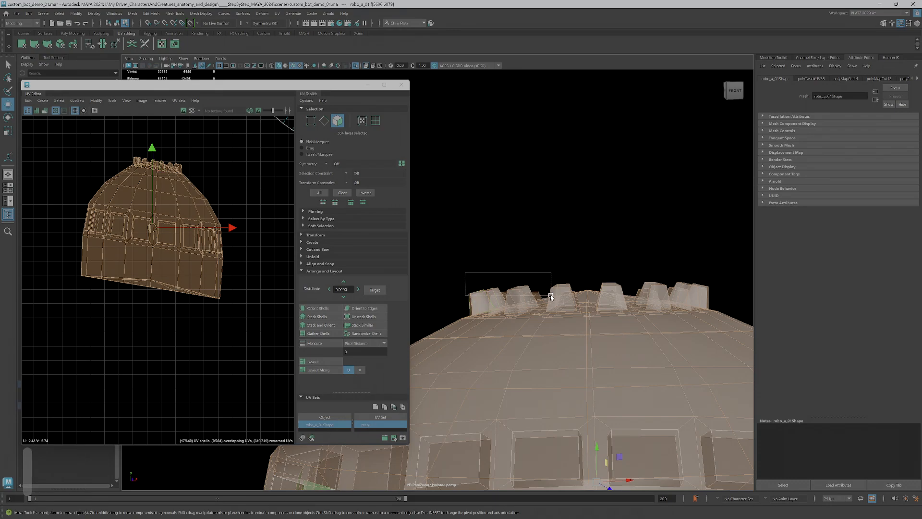
{"action": "left_click_drag", "start_coordinate": [541, 298], "coordinate": [616, 317]}
{"action": "left_click_drag", "start_coordinate": [559, 255], "coordinate": [639, 308], "text": "ctrl+shift"}
{"action": "left_click_drag", "start_coordinate": [506, 213], "coordinate": [625, 270], "text": "ctrl+shift"}
{"action": "left_click_drag", "start_coordinate": [637, 280], "coordinate": [611, 275], "text": "alt"}
{"action": "left_click_drag", "start_coordinate": [528, 248], "coordinate": [571, 285], "text": "ctrl+shift"}
{"action": "left_click_drag", "start_coordinate": [571, 285], "coordinate": [375, 413], "text": "alt"}
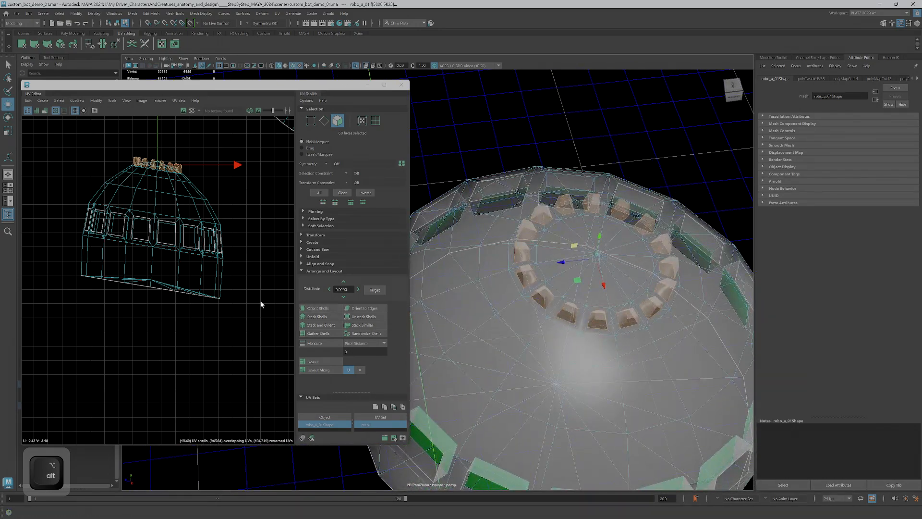
Apply a planar projection to the selected teeth and move their UVs into an empty area away from the other shells.
{"action": "middle_click_drag", "start_coordinate": [208, 302], "coordinate": [221, 321], "text": "alt"}
{"action": "right_click_drag", "start_coordinate": [231, 300], "coordinate": [193, 252], "text": "alt"}
{"action": "middle_click_drag", "start_coordinate": [207, 266], "coordinate": [170, 289], "text": "alt"}
{"action": "right_click_drag", "start_coordinate": [173, 286], "coordinate": [146, 279], "text": "alt"}
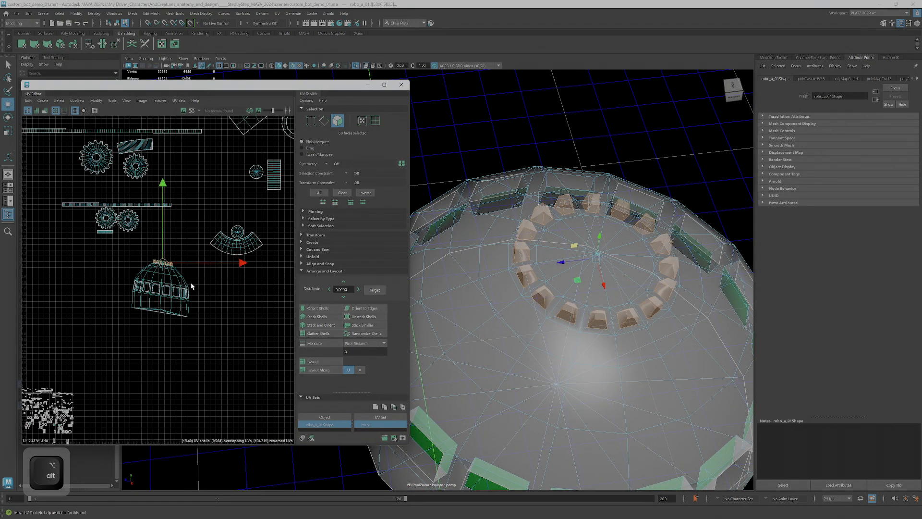
{"action": "left_click", "coordinate": [22, 44]}
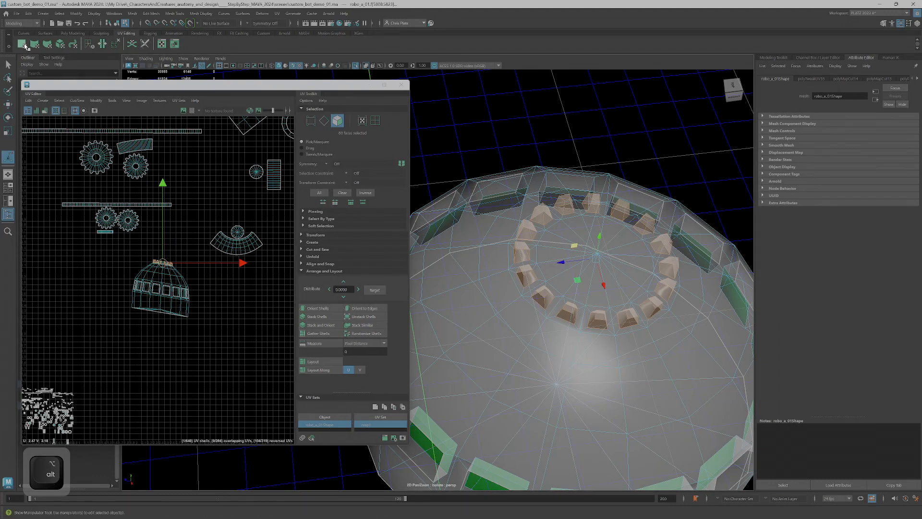
{"action": "key", "text": "w"}
{"action": "left_click_drag", "start_coordinate": [50, 417], "coordinate": [246, 302]}
{"action": "middle_click_drag", "start_coordinate": [69, 399], "coordinate": [275, 397], "text": "alt"}
{"action": "right_click_drag", "start_coordinate": [274, 397], "coordinate": [301, 336], "text": "alt"}
{"action": "middle_click_drag", "start_coordinate": [301, 335], "coordinate": [244, 287], "text": "alt"}
{"action": "right_click_drag", "start_coordinate": [244, 286], "coordinate": [258, 362], "text": "alt"}
{"action": "middle_click_drag", "start_coordinate": [180, 364], "coordinate": [182, 310], "text": "alt"}
{"action": "right_click_drag", "start_coordinate": [268, 304], "coordinate": [231, 293], "text": "alt"}
{"action": "middle_click_drag", "start_coordinate": [288, 260], "coordinate": [192, 281], "text": "alt"}
{"action": "right_click_drag", "start_coordinate": [193, 281], "coordinate": [228, 245], "text": "alt"}
{"action": "middle_click_drag", "start_coordinate": [250, 258], "coordinate": [214, 261], "text": "alt"}
{"action": "right_click_drag", "start_coordinate": [214, 260], "coordinate": [219, 288], "text": "alt"}
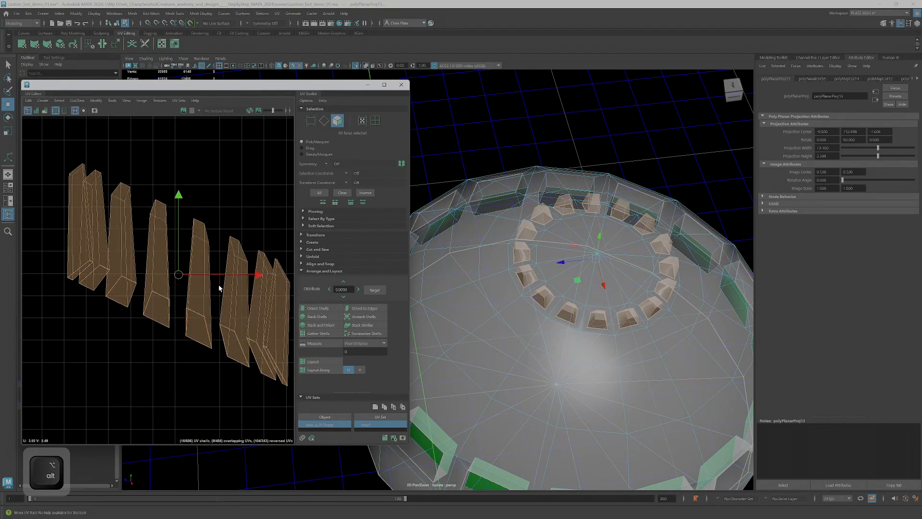
Select the slanted side edges of all the teeth and cut their UVs along those edges.
{"action": "left_click_drag", "start_coordinate": [563, 287], "coordinate": [516, 289], "text": "alt"}
{"action": "right_click_drag", "start_coordinate": [517, 288], "coordinate": [588, 245], "text": "alt"}
{"action": "middle_click_drag", "start_coordinate": [589, 245], "coordinate": [655, 350], "text": "alt"}
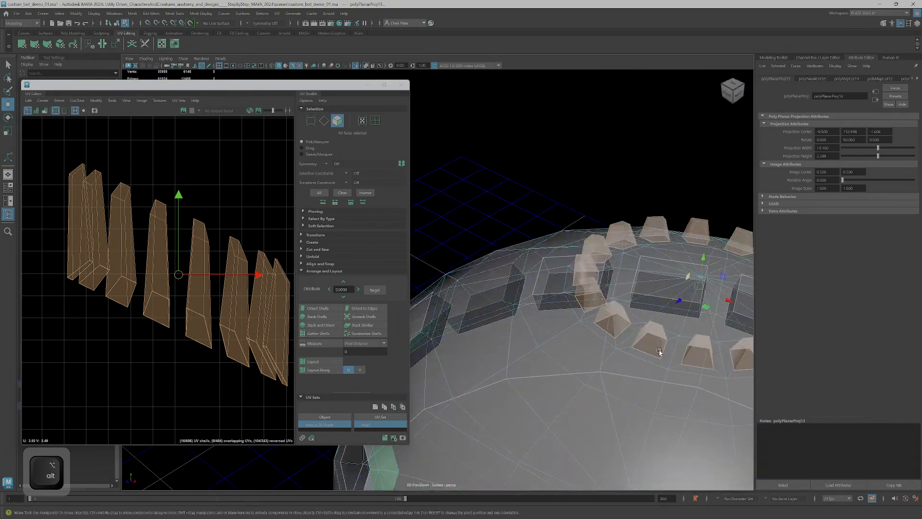
{"action": "left_click_drag", "start_coordinate": [683, 343], "coordinate": [666, 305], "text": "alt"}
{"action": "scroll", "coordinate": [103, 276], "scroll_direction": "down", "scroll_amount": 5}
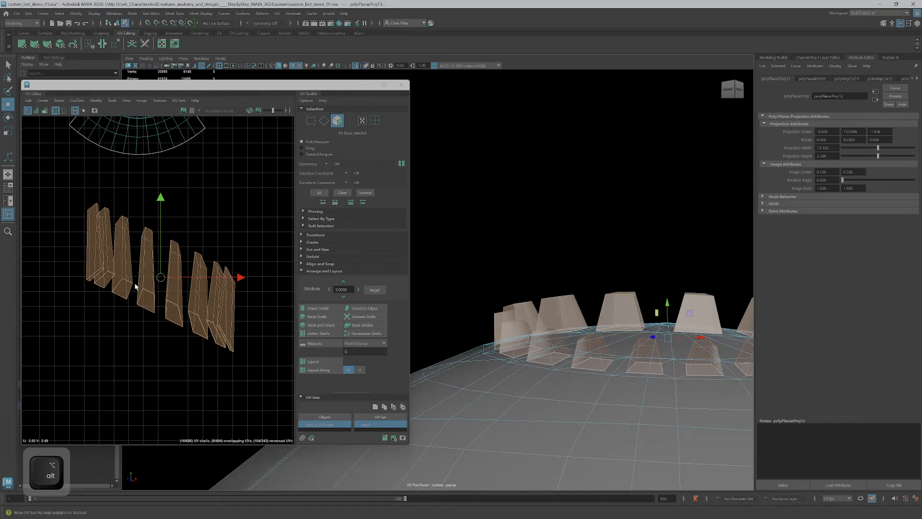
{"action": "middle_click_drag", "start_coordinate": [139, 250], "coordinate": [152, 256], "text": "alt"}
{"action": "right_click_drag", "start_coordinate": [139, 267], "coordinate": [125, 250]}
{"action": "left_click_drag", "start_coordinate": [145, 249], "coordinate": [145, 255]}
{"action": "left_click_drag", "start_coordinate": [192, 282], "coordinate": [149, 273], "text": "ctrl+shift"}
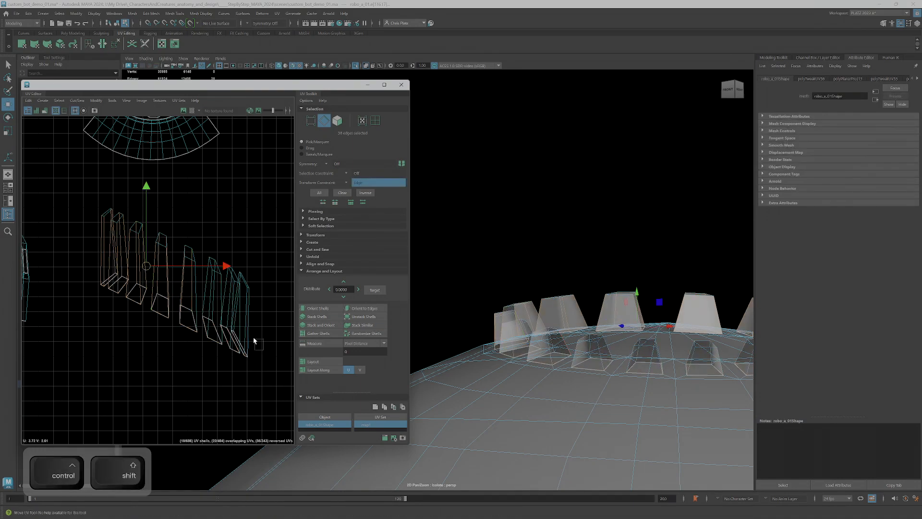
{"action": "left_click_drag", "start_coordinate": [191, 304], "coordinate": [185, 295], "text": "ctrl+shift"}
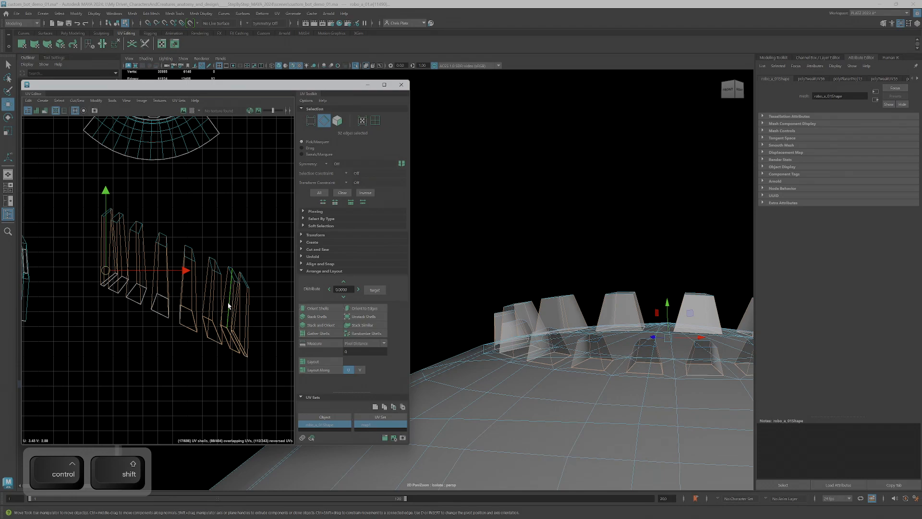
{"action": "left_click_drag", "start_coordinate": [567, 277], "coordinate": [566, 307], "text": "alt"}
{"action": "middle_click_drag", "start_coordinate": [566, 307], "coordinate": [581, 274], "text": "alt"}
{"action": "left_click_drag", "start_coordinate": [581, 274], "coordinate": [571, 408], "text": "alt"}
{"action": "middle_click_drag", "start_coordinate": [571, 408], "coordinate": [575, 371], "text": "alt"}
{"action": "left_click_drag", "start_coordinate": [574, 371], "coordinate": [543, 338], "text": "alt"}
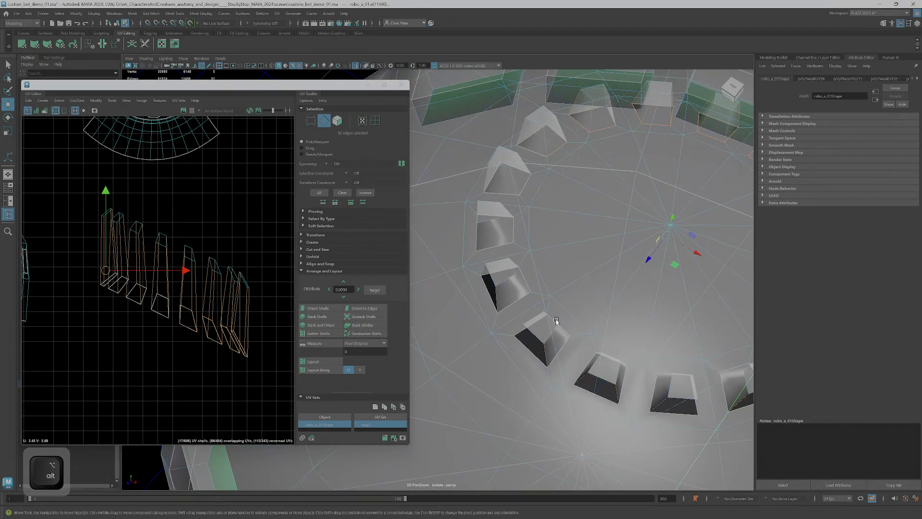
{"action": "middle_click_drag", "start_coordinate": [181, 330], "coordinate": [179, 356], "text": "alt"}
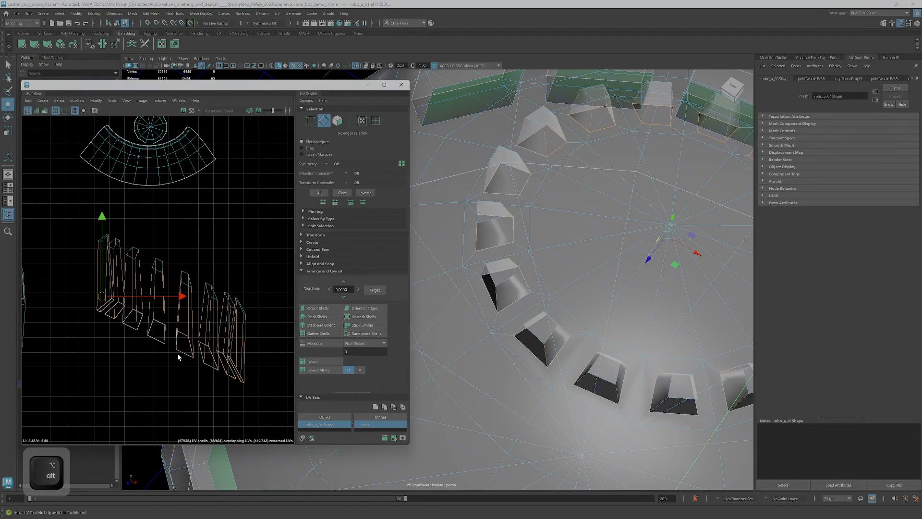
{"action": "key", "text": "shift+x"}
Select all the teeth faces and unfold their UVs into flat cross-shaped shells.
{"action": "right_click_drag", "start_coordinate": [186, 328], "coordinate": [190, 347]}
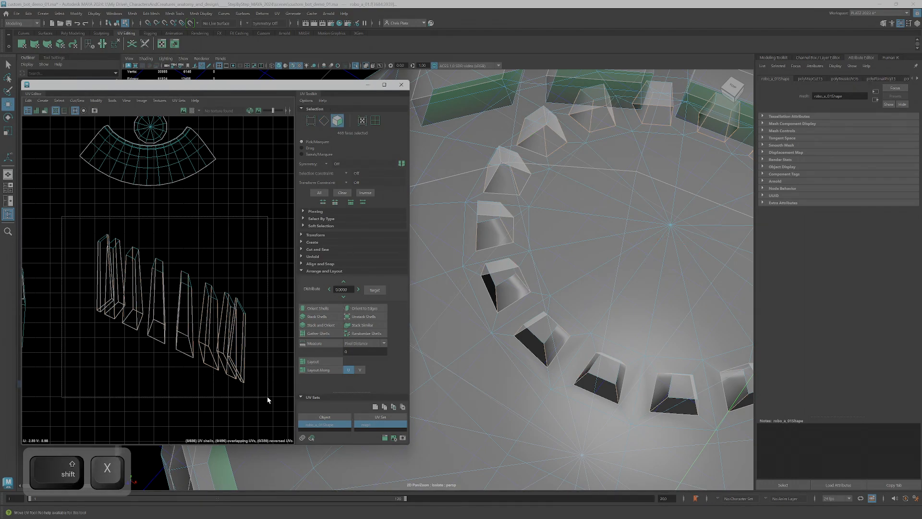
{"action": "left_click_drag", "start_coordinate": [268, 399], "coordinate": [278, 409]}
{"action": "key", "text": "ctrl+u"}
{"action": "scroll", "coordinate": [250, 375], "scroll_direction": "down", "scroll_amount": 2}
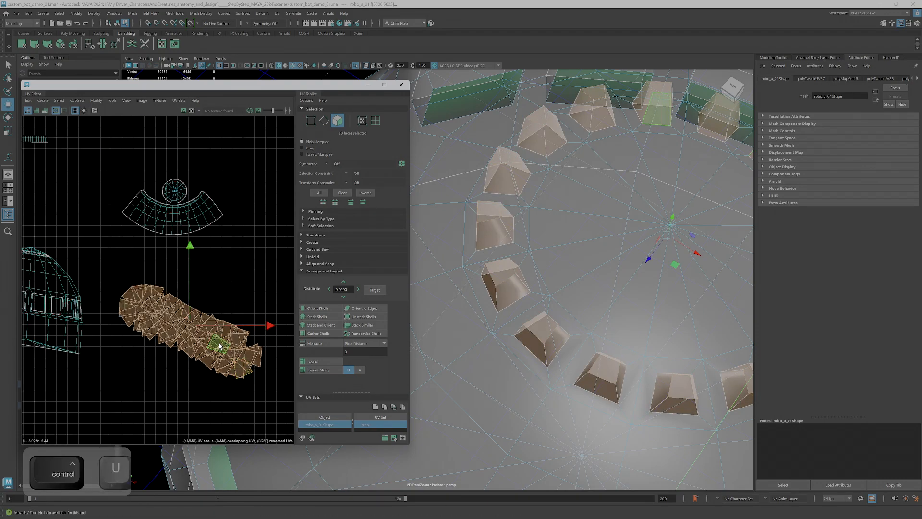
Move three tooth shells individually out of the overlapping cluster.
{"action": "left_click", "coordinate": [230, 337]}
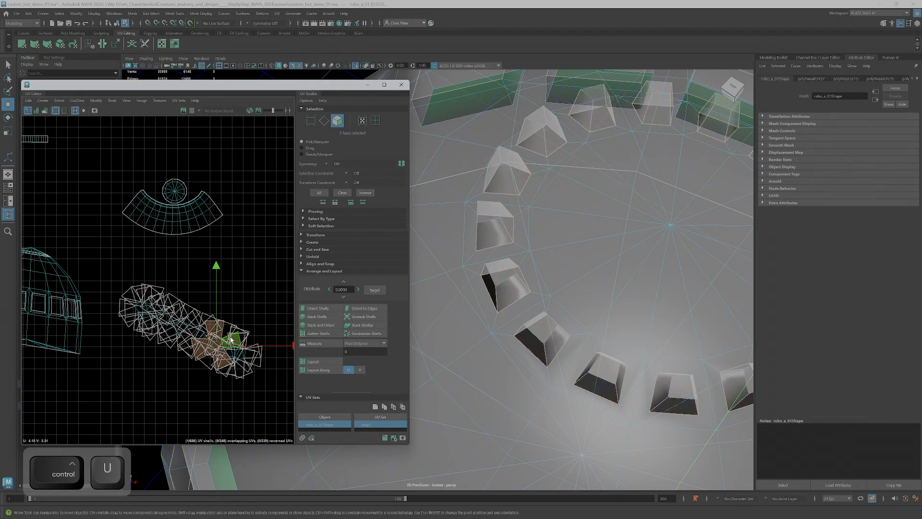
{"action": "left_click_drag", "start_coordinate": [219, 346], "coordinate": [253, 291]}
{"action": "left_click", "coordinate": [241, 339]}
{"action": "key", "text": "ctrl+u"}
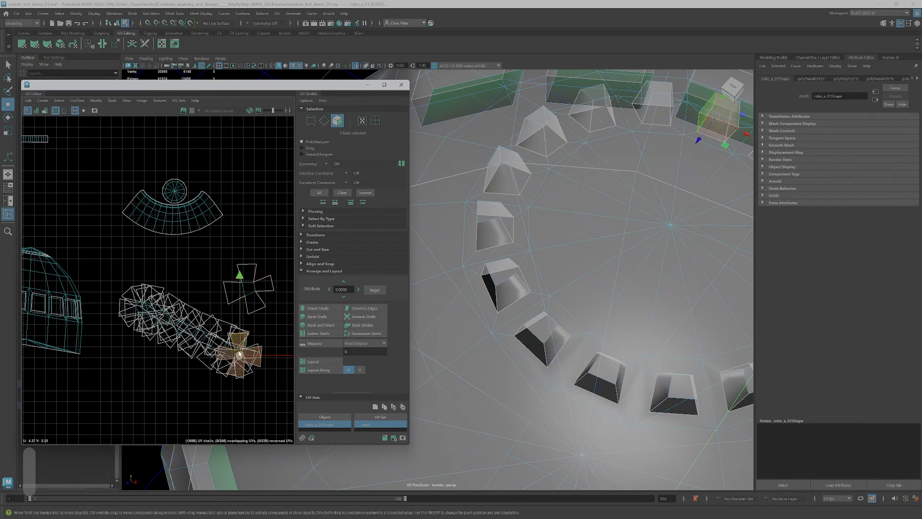
{"action": "left_click_drag", "start_coordinate": [242, 359], "coordinate": [274, 256]}
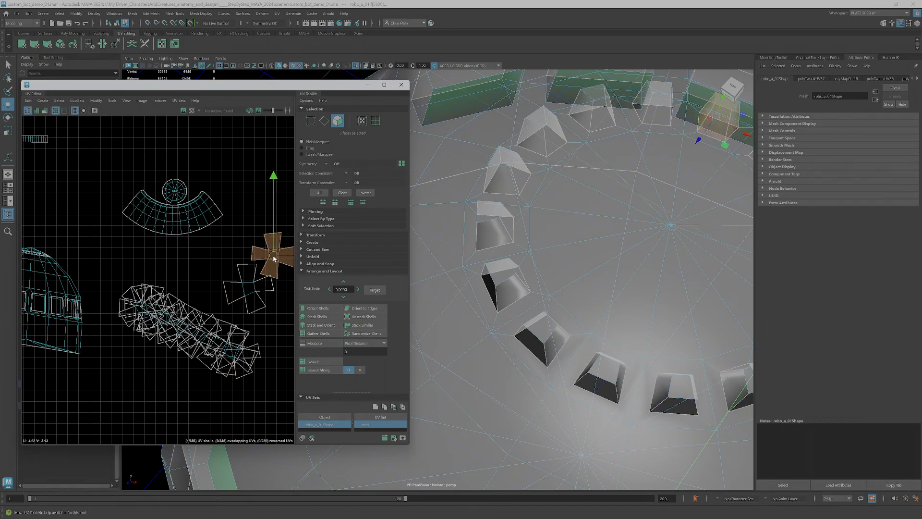
{"action": "left_click", "coordinate": [240, 353]}
{"action": "left_click_drag", "start_coordinate": [239, 353], "coordinate": [276, 342]}
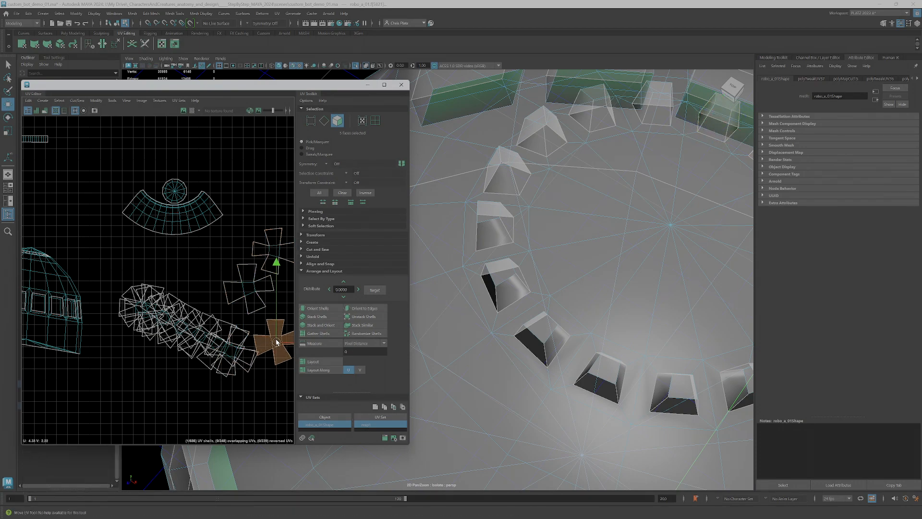
Select all the tooth shells and lay them out automatically without overlaps.
{"action": "scroll", "coordinate": [199, 311], "scroll_direction": "down", "scroll_amount": 3}
{"action": "left_click_drag", "start_coordinate": [138, 272], "coordinate": [215, 349], "text": "ctrl+shift"}
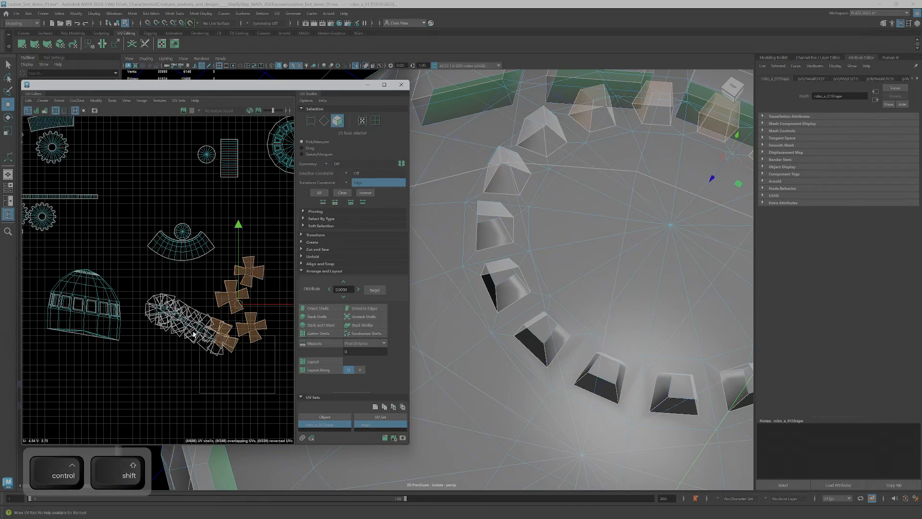
{"action": "left_click_drag", "start_coordinate": [142, 284], "coordinate": [142, 284], "text": "ctrl+shift"}
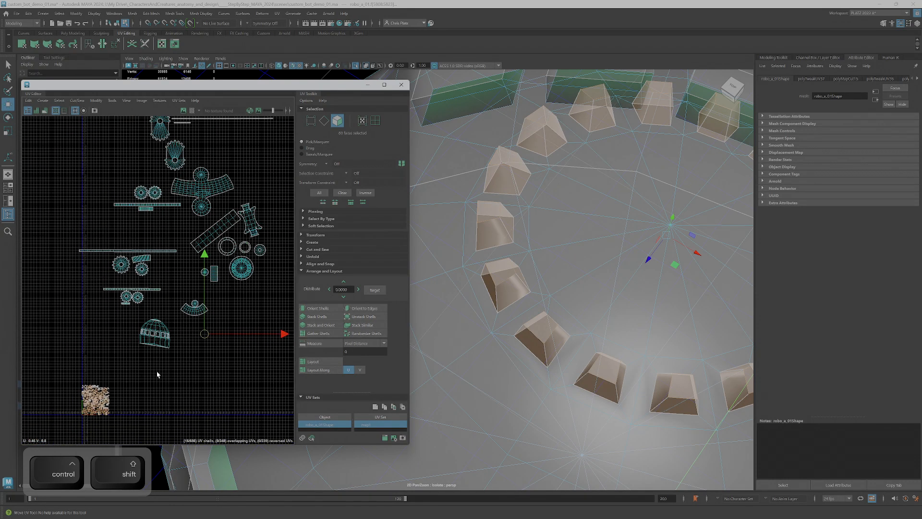
Move the laid-out tooth shells out of the crowded UV tile and place them beside the large circular shell.
{"action": "key", "text": "w"}
{"action": "left_click_drag", "start_coordinate": [95, 405], "coordinate": [252, 315]}
{"action": "scroll", "coordinate": [250, 315], "scroll_direction": "up", "scroll_amount": 5}
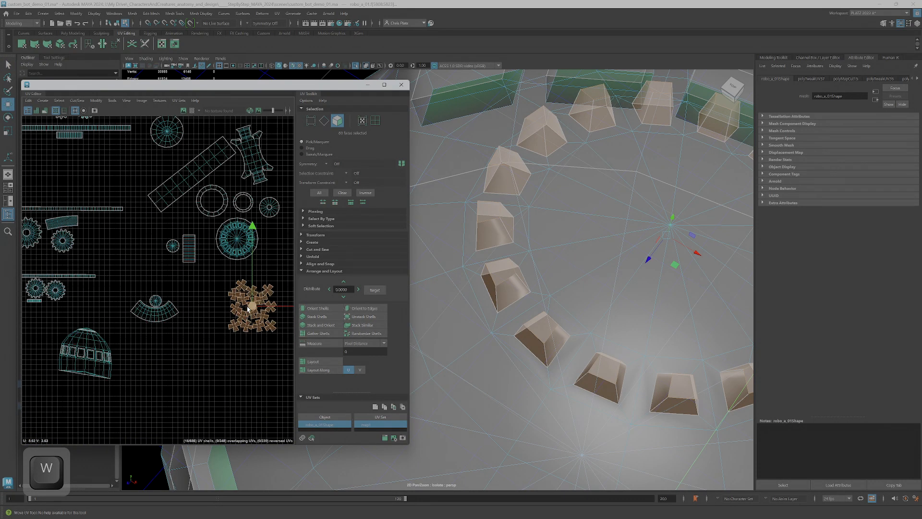
{"action": "middle_click_drag", "start_coordinate": [248, 317], "coordinate": [229, 302], "text": "alt"}
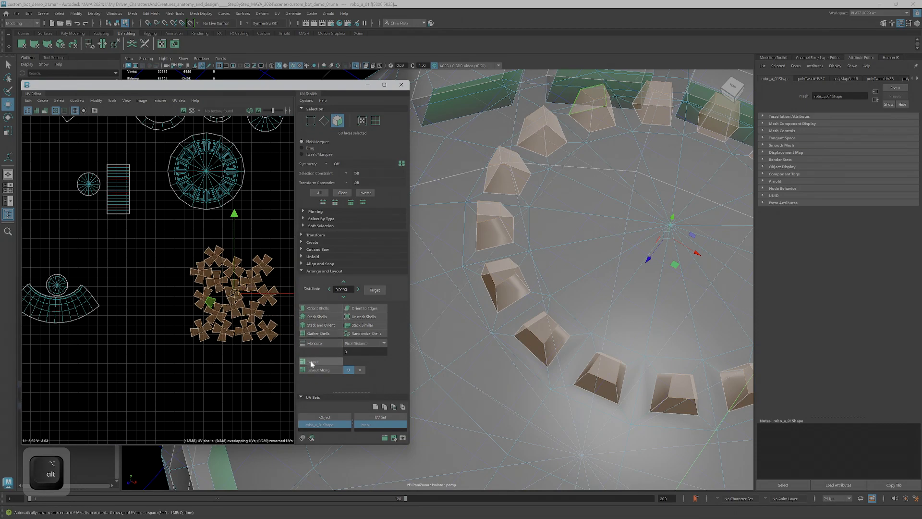
{"action": "right_click_drag", "start_coordinate": [287, 361], "coordinate": [187, 345], "text": "alt"}
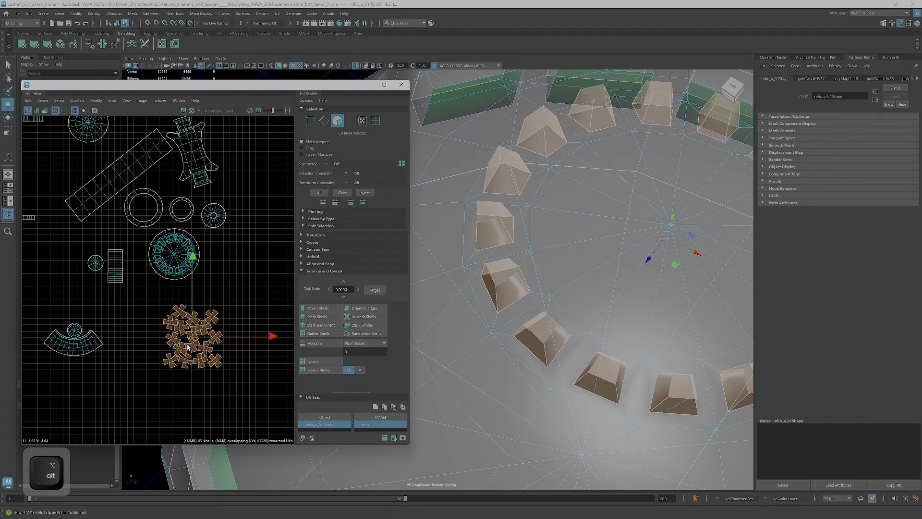
{"action": "middle_click_drag", "start_coordinate": [194, 339], "coordinate": [243, 263], "text": "alt"}
Select the dome's outer surface shell and move it below the group of tooth shells.
{"action": "left_click_drag", "start_coordinate": [477, 313], "coordinate": [589, 333], "text": "alt"}
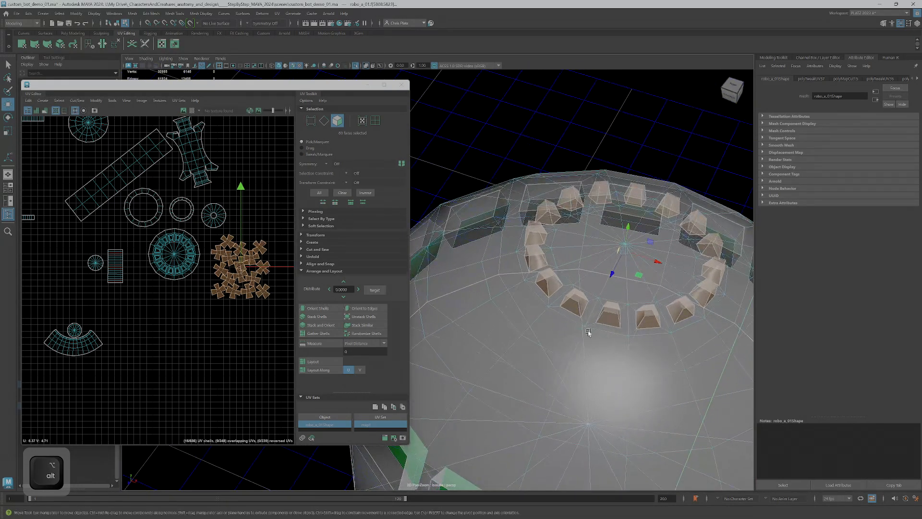
{"action": "double_click", "coordinate": [562, 347]}
{"action": "right_click_drag", "start_coordinate": [172, 336], "coordinate": [117, 355], "text": "alt"}
{"action": "middle_click_drag", "start_coordinate": [117, 355], "coordinate": [274, 281], "text": "alt"}
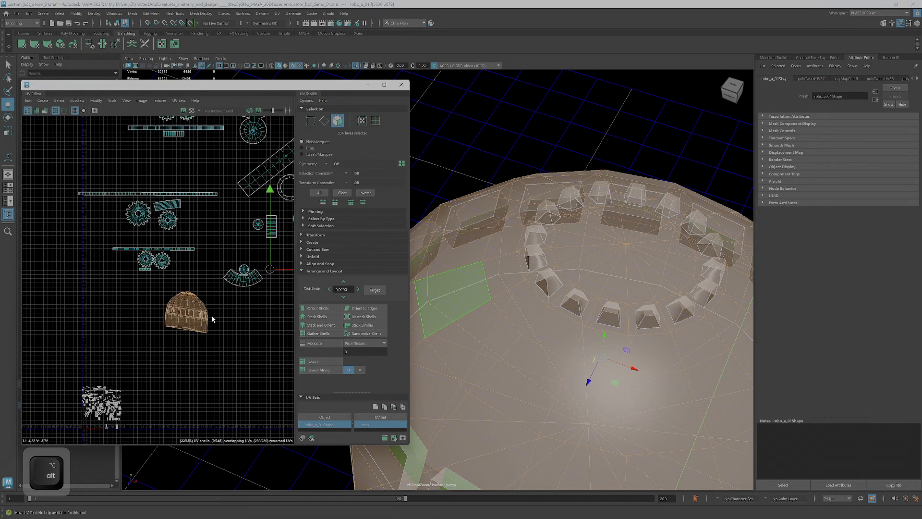
{"action": "double_click", "coordinate": [198, 321]}
{"action": "right_click_drag", "start_coordinate": [260, 313], "coordinate": [228, 318], "text": "alt"}
{"action": "middle_click_drag", "start_coordinate": [228, 318], "coordinate": [156, 338], "text": "alt"}
{"action": "left_click_drag", "start_coordinate": [103, 325], "coordinate": [230, 311]}
Check the large circular shell on the model, and move the group of tooth shells farther away from it.
{"action": "scroll", "coordinate": [222, 287], "scroll_direction": "up", "scroll_amount": 3}
{"action": "double_click", "coordinate": [149, 249]}
{"action": "left_click_drag", "start_coordinate": [396, 321], "coordinate": [606, 355], "text": "alt"}
{"action": "middle_click_drag", "start_coordinate": [605, 355], "coordinate": [613, 345], "text": "alt"}
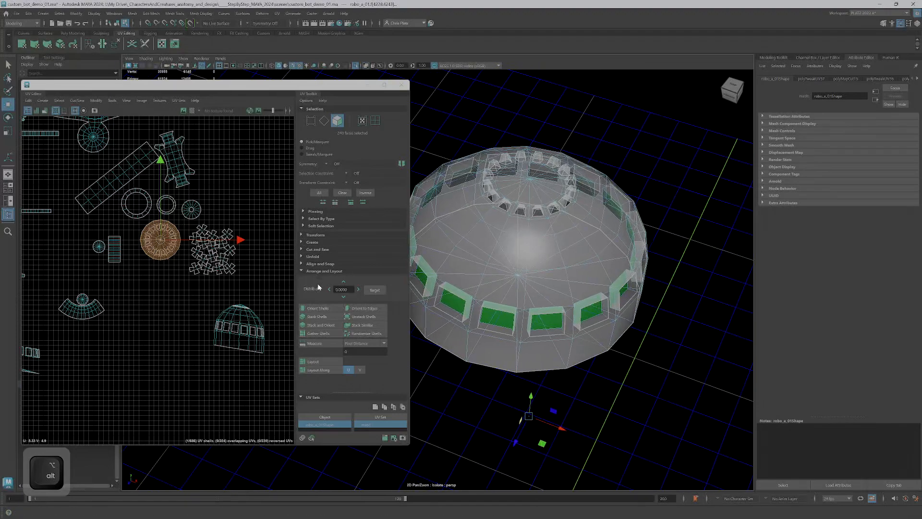
{"action": "scroll", "coordinate": [229, 255], "scroll_direction": "up", "scroll_amount": 1}
{"action": "left_click_drag", "start_coordinate": [179, 219], "coordinate": [241, 282]}
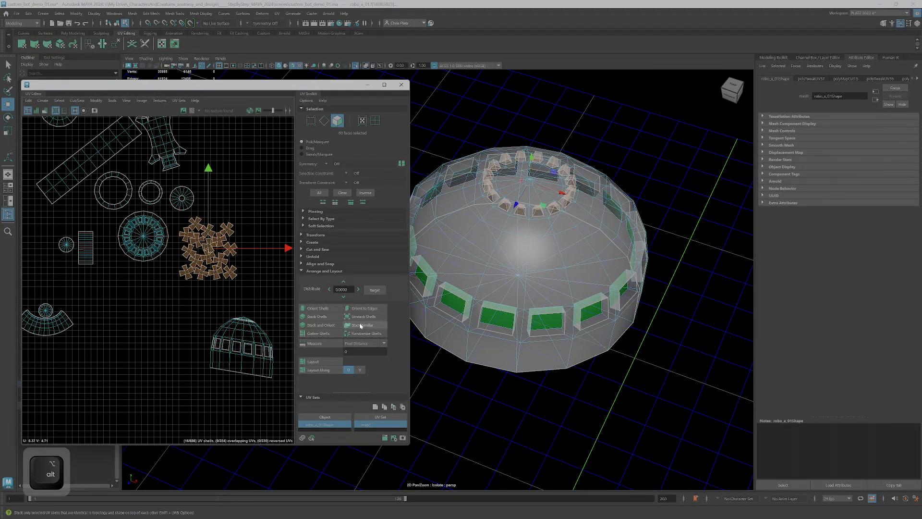
{"action": "left_click_drag", "start_coordinate": [210, 252], "coordinate": [265, 273]}
Turn off isolate display to show the whole robot, and view the dome from the back.
{"action": "scroll", "coordinate": [255, 322], "scroll_direction": "up", "scroll_amount": 2}
{"action": "middle_click_drag", "start_coordinate": [229, 313], "coordinate": [212, 272], "text": "alt"}
{"action": "scroll", "coordinate": [212, 272], "scroll_direction": "up", "scroll_amount": 4}
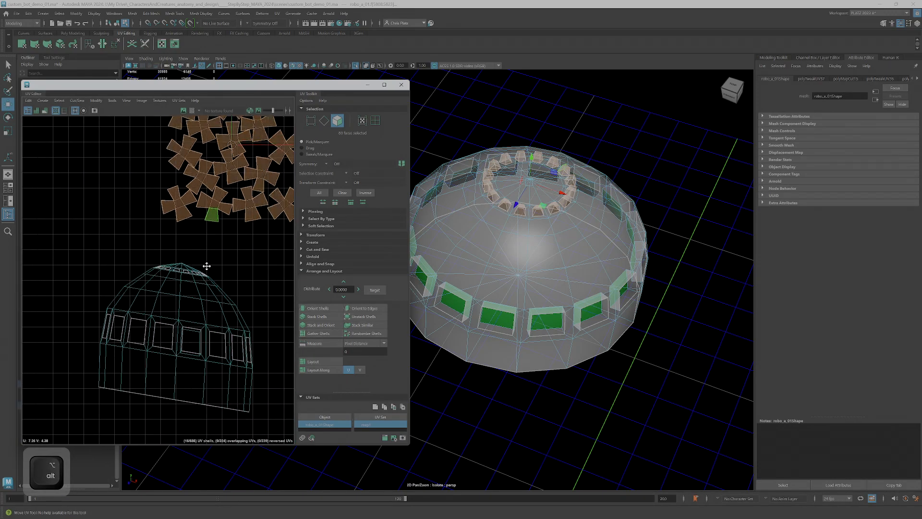
{"action": "scroll", "coordinate": [205, 311], "scroll_direction": "down", "scroll_amount": 2}
{"action": "left_click_drag", "start_coordinate": [565, 246], "coordinate": [574, 207], "text": "alt"}
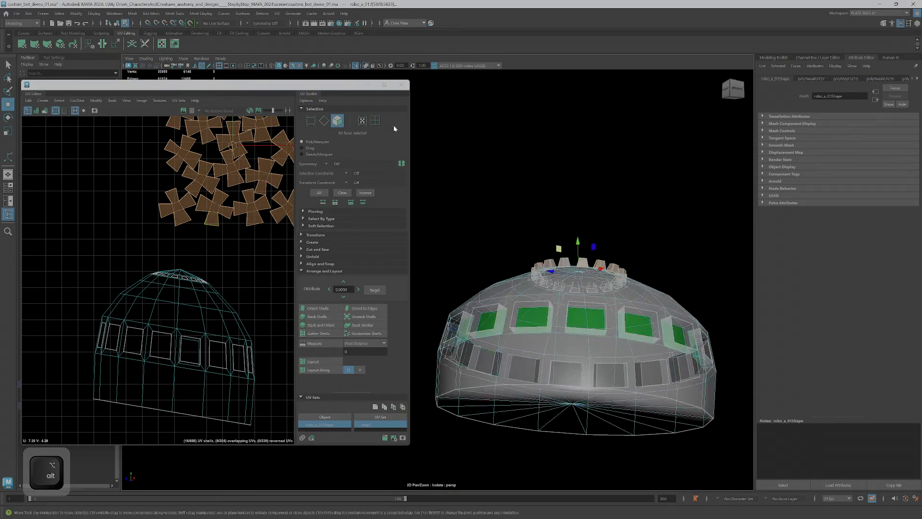
{"action": "left_click", "coordinate": [356, 65]}
{"action": "left_click_drag", "start_coordinate": [579, 274], "coordinate": [543, 244], "text": "alt"}
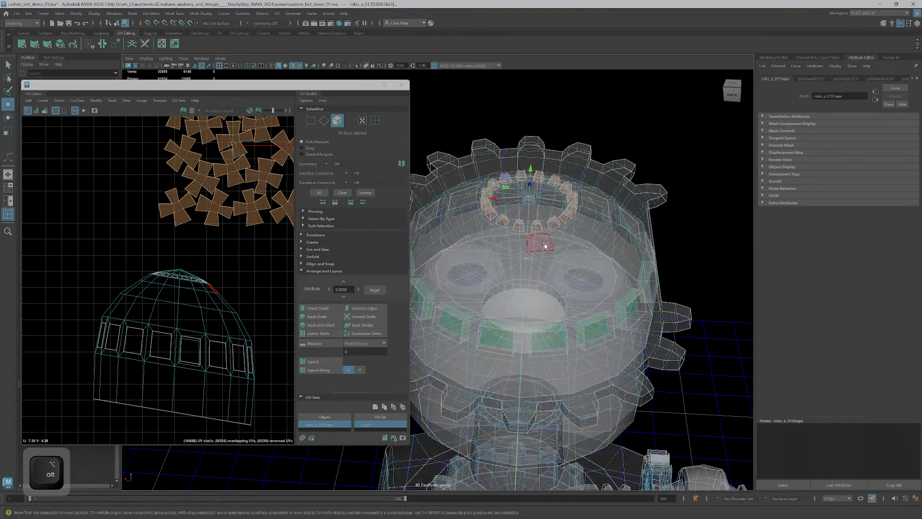
Select the first back-seam edges on the dome's outer surface just below the ring of teeth, and turn off X-ray display.
{"action": "right_click", "coordinate": [544, 244]}
{"action": "left_click", "coordinate": [545, 222]}
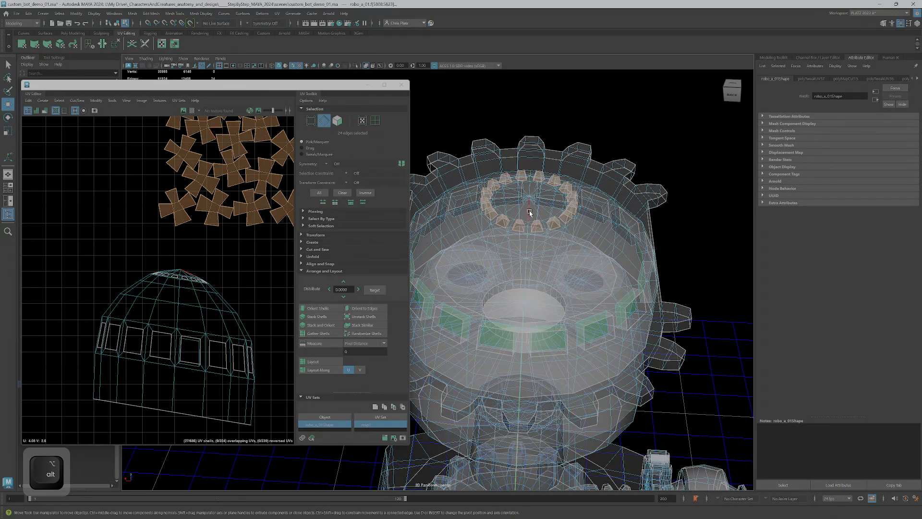
{"action": "left_click", "coordinate": [529, 212]}
{"action": "left_click_drag", "start_coordinate": [529, 213], "coordinate": [580, 209], "text": "alt"}
{"action": "scroll", "coordinate": [581, 210], "scroll_direction": "up", "scroll_amount": 3}
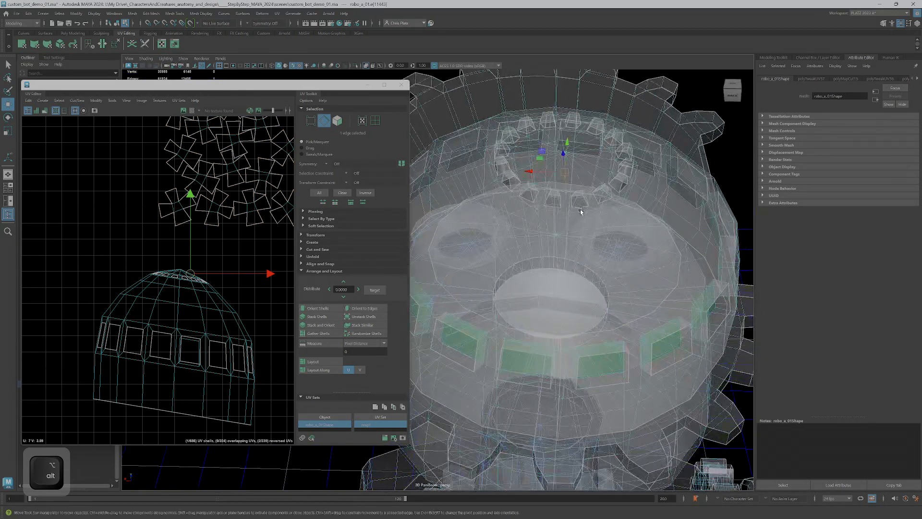
{"action": "middle_click_drag", "start_coordinate": [581, 209], "coordinate": [571, 250], "text": "alt"}
{"action": "right_click_drag", "start_coordinate": [571, 249], "coordinate": [614, 244], "text": "alt"}
{"action": "key", "text": "ctrl"}
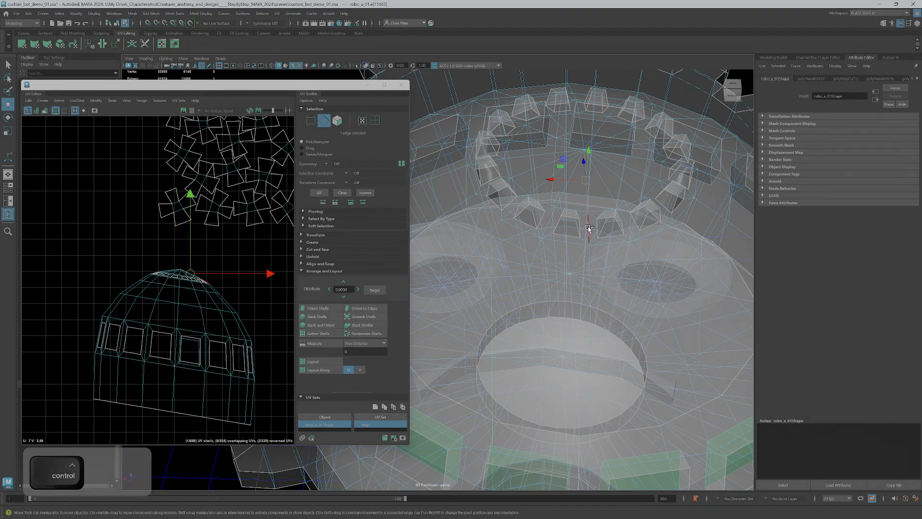
{"action": "key", "text": "shift"}
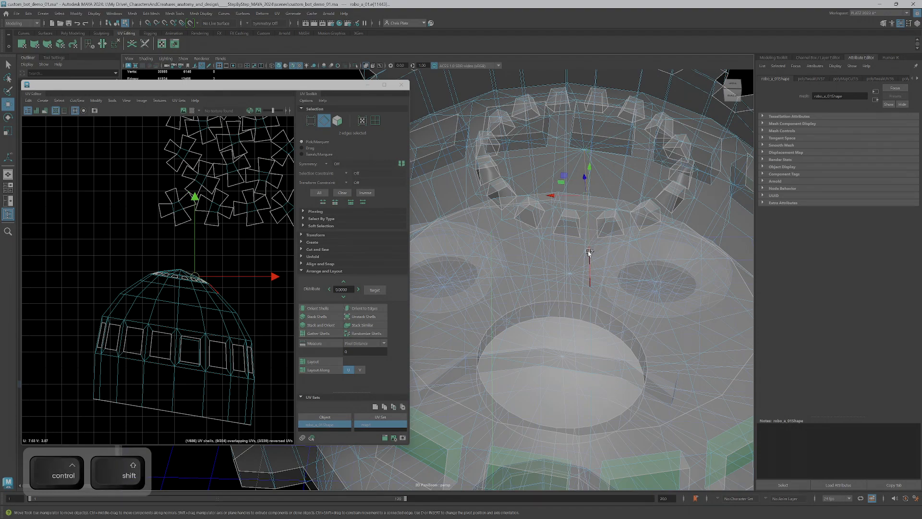
{"action": "key", "text": "q"}
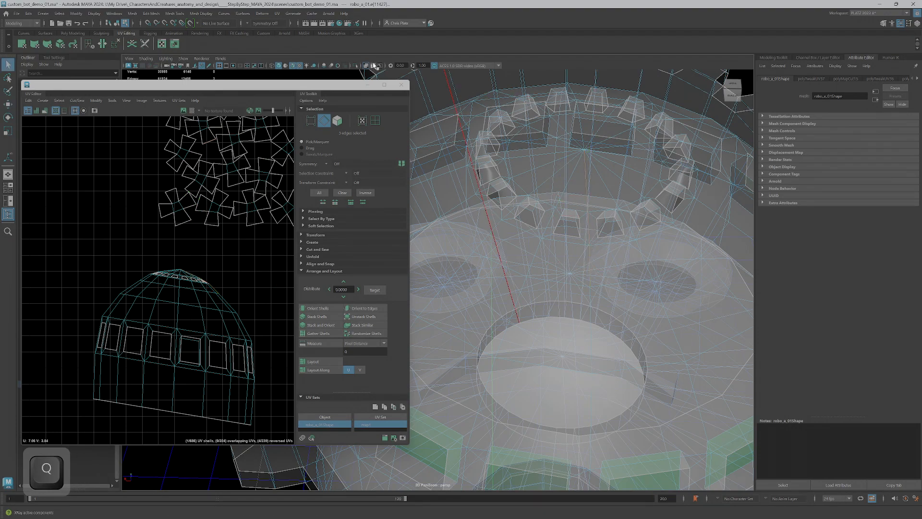
{"action": "left_click", "coordinate": [367, 68]}
Extend the edge selection down the back of the dome to its lower rim and cut the UVs along it.
{"action": "middle_click_drag", "start_coordinate": [588, 353], "coordinate": [570, 264], "text": "alt"}
{"action": "left_click", "coordinate": [567, 244], "text": "ctrl+shift"}
{"action": "left_click_drag", "start_coordinate": [579, 348], "coordinate": [587, 316], "text": "alt"}
{"action": "left_click", "coordinate": [592, 325], "text": "ctrl+shift"}
{"action": "left_click_drag", "start_coordinate": [594, 353], "coordinate": [591, 289], "text": "alt"}
{"action": "left_click", "coordinate": [591, 288], "text": "ctrl+shift"}
{"action": "mouse_move", "coordinate": [603, 319]}
{"action": "left_mouse_down", "text": "alt"}
{"action": "mouse_move", "coordinate": [607, 301]}
{"action": "mouse_move", "coordinate": [618, 309]}
{"action": "mouse_move", "coordinate": [607, 309]}
{"action": "left_mouse_up", "text": "alt"}
{"action": "middle_click_drag", "start_coordinate": [218, 348], "coordinate": [227, 330], "text": "alt"}
{"action": "key", "text": "shift+x"}
Unfold the dome's outer surface shell and move it clear of the tooth shells, just below them.
{"action": "right_click", "coordinate": [181, 314]}
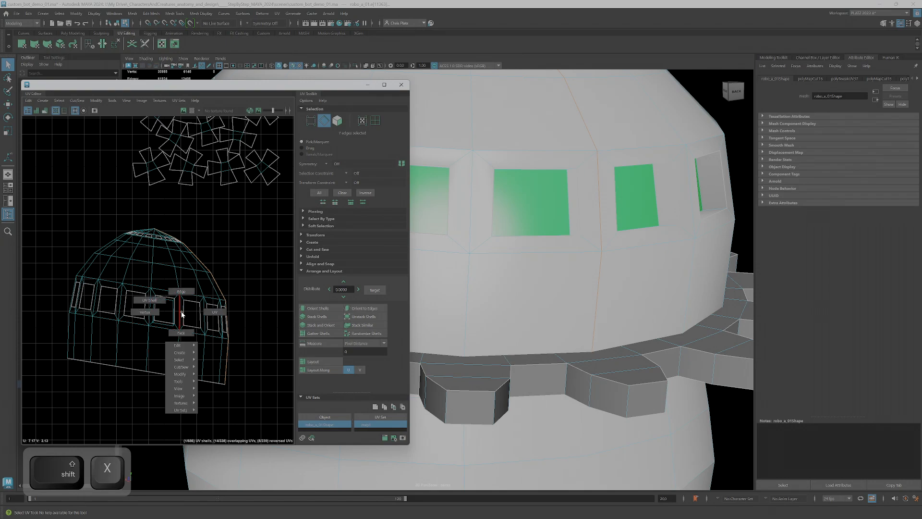
{"action": "right_click_drag", "start_coordinate": [182, 335], "coordinate": [181, 333]}
{"action": "double_click", "coordinate": [182, 333]}
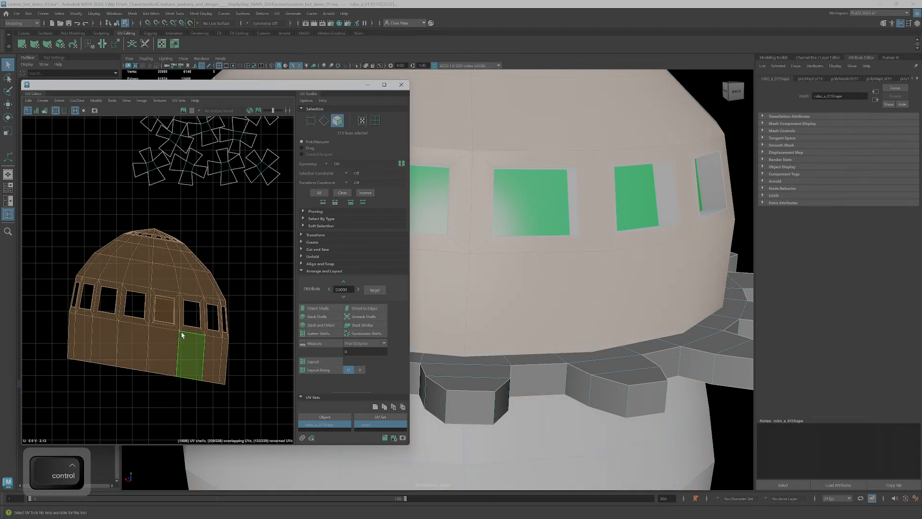
{"action": "key", "text": "ctrl+u"}
{"action": "right_click_drag", "start_coordinate": [166, 286], "coordinate": [194, 293], "text": "alt"}
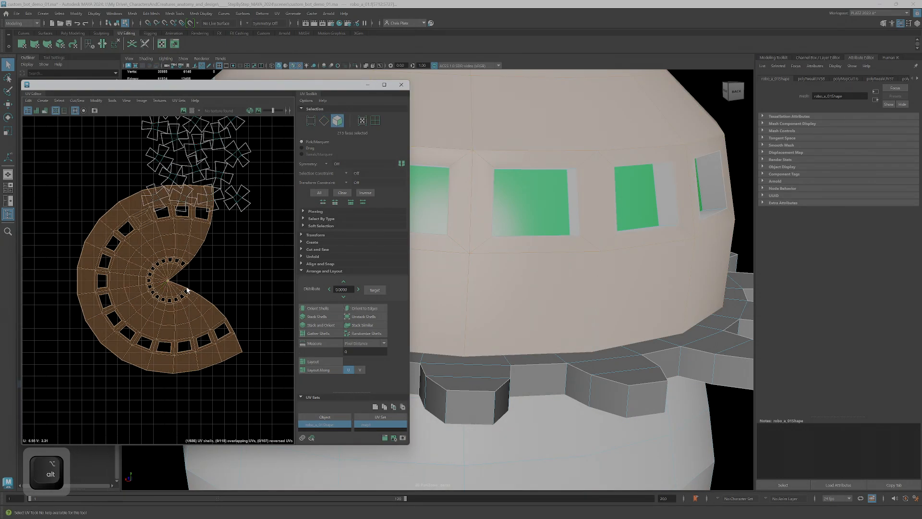
{"action": "key", "text": "w"}
{"action": "left_click_drag", "start_coordinate": [157, 283], "coordinate": [190, 315]}
Display the checker pattern on the model and examine the texture distribution around the dome.
{"action": "left_click", "coordinate": [193, 111]}
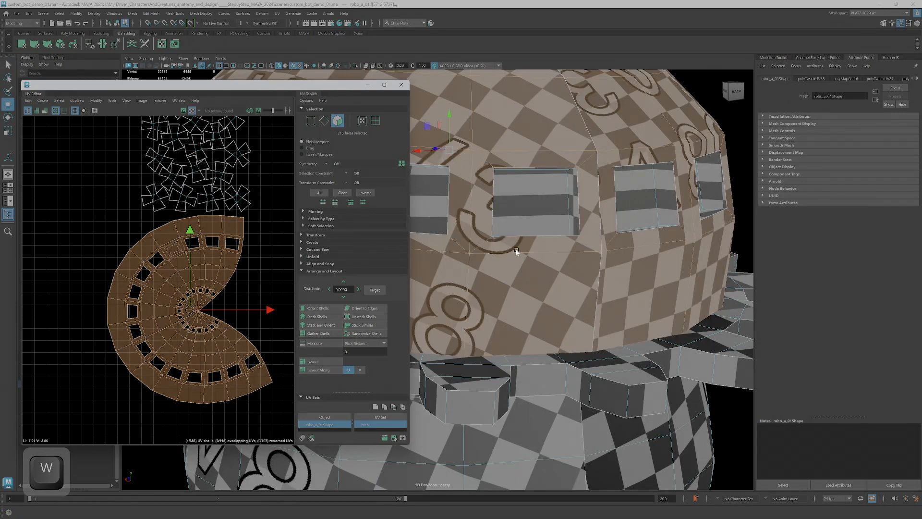
{"action": "left_click_drag", "start_coordinate": [511, 251], "coordinate": [531, 277], "text": "alt"}
{"action": "middle_click_drag", "start_coordinate": [531, 277], "coordinate": [589, 353], "text": "alt"}
{"action": "right_click_drag", "start_coordinate": [589, 353], "coordinate": [561, 297], "text": "alt"}
{"action": "left_click_drag", "start_coordinate": [562, 298], "coordinate": [592, 298], "text": "alt"}
{"action": "middle_click_drag", "start_coordinate": [593, 298], "coordinate": [675, 304], "text": "alt"}
{"action": "left_click_drag", "start_coordinate": [675, 303], "coordinate": [615, 281], "text": "alt"}
{"action": "right_click_drag", "start_coordinate": [615, 281], "coordinate": [577, 272], "text": "alt"}
{"action": "mouse_move", "coordinate": [577, 272]}
{"action": "left_mouse_down", "text": "alt"}
{"action": "mouse_move", "coordinate": [562, 294]}
{"action": "mouse_move", "coordinate": [568, 271]}
{"action": "left_mouse_up", "text": "alt"}
{"action": "scroll", "coordinate": [552, 269], "scroll_direction": "down", "scroll_amount": 8}
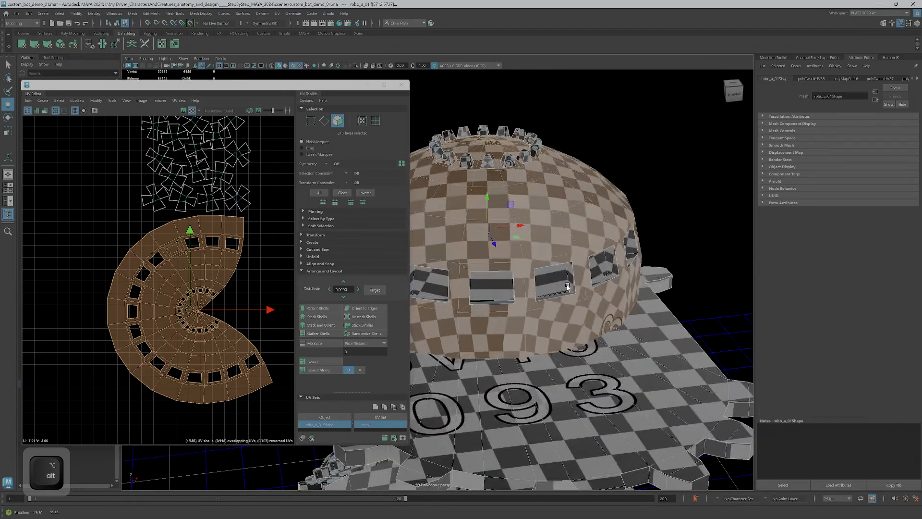
{"action": "right_click_drag", "start_coordinate": [568, 272], "coordinate": [522, 292], "text": "alt"}
Select the dome's remaining window-recess shells and the strip-like shell beneath them, and unfold them.
{"action": "double_click", "coordinate": [473, 285]}
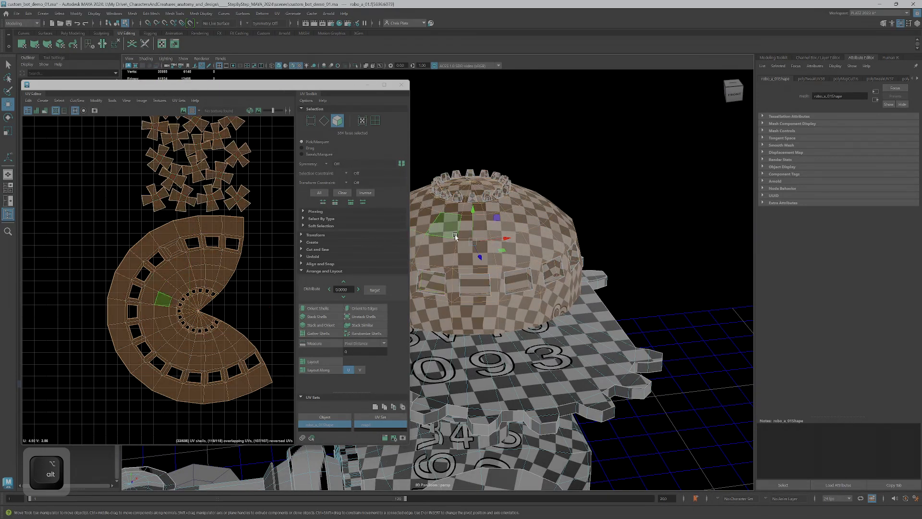
{"action": "right_click_drag", "start_coordinate": [449, 236], "coordinate": [256, 218], "text": "alt"}
{"action": "scroll", "coordinate": [156, 306], "scroll_direction": "down", "scroll_amount": 5}
{"action": "middle_click_drag", "start_coordinate": [162, 301], "coordinate": [335, 316], "text": "alt"}
{"action": "scroll", "coordinate": [173, 315], "scroll_direction": "down", "scroll_amount": 1}
{"action": "right_click_drag", "start_coordinate": [174, 315], "coordinate": [94, 316], "text": "alt"}
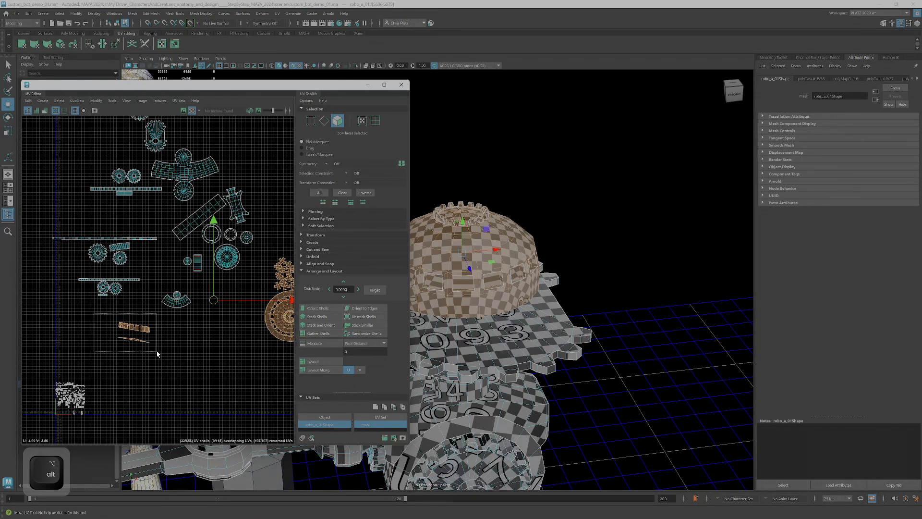
{"action": "left_click_drag", "start_coordinate": [156, 354], "coordinate": [156, 354]}
{"action": "key", "text": "ctrl+u"}
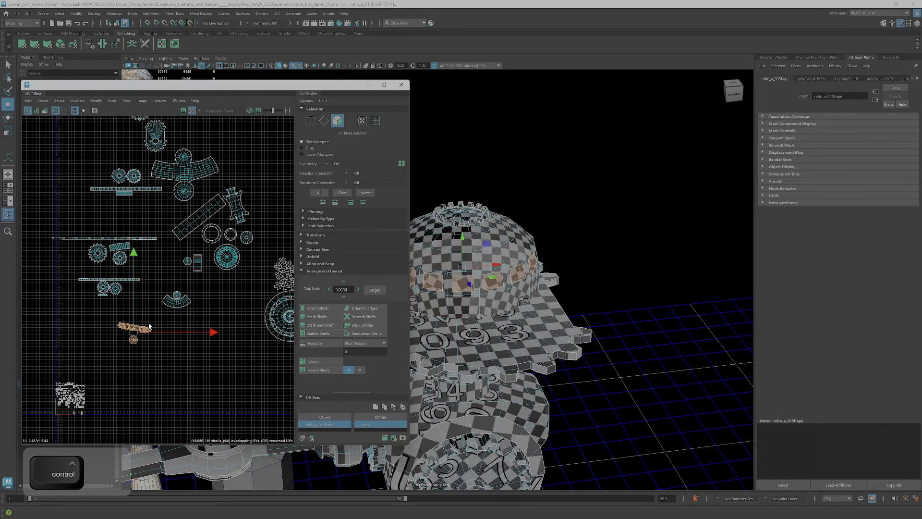
Move the unfolded window-recess shells and small circular shell closer to the other arranged dome shells.
{"action": "scroll", "coordinate": [153, 331], "scroll_direction": "up", "scroll_amount": 8}
{"action": "scroll", "coordinate": [169, 344], "scroll_direction": "down", "scroll_amount": 6}
{"action": "scroll", "coordinate": [168, 343], "scroll_direction": "down", "scroll_amount": 2}
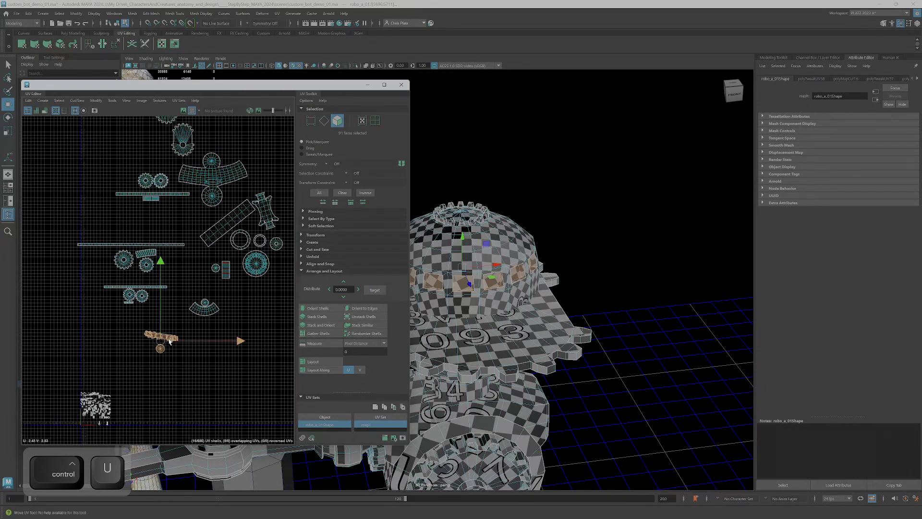
{"action": "key", "text": "w"}
{"action": "left_click_drag", "start_coordinate": [169, 351], "coordinate": [245, 315]}
Select only the overlapping window-recess shells, leaving out the small circular shell, and lay them out without overlaps.
{"action": "scroll", "coordinate": [252, 289], "scroll_direction": "up", "scroll_amount": 3}
{"action": "scroll", "coordinate": [253, 290], "scroll_direction": "up", "scroll_amount": 4}
{"action": "middle_click_drag", "start_coordinate": [260, 290], "coordinate": [222, 300], "text": "alt"}
{"action": "scroll", "coordinate": [221, 296], "scroll_direction": "up", "scroll_amount": 6}
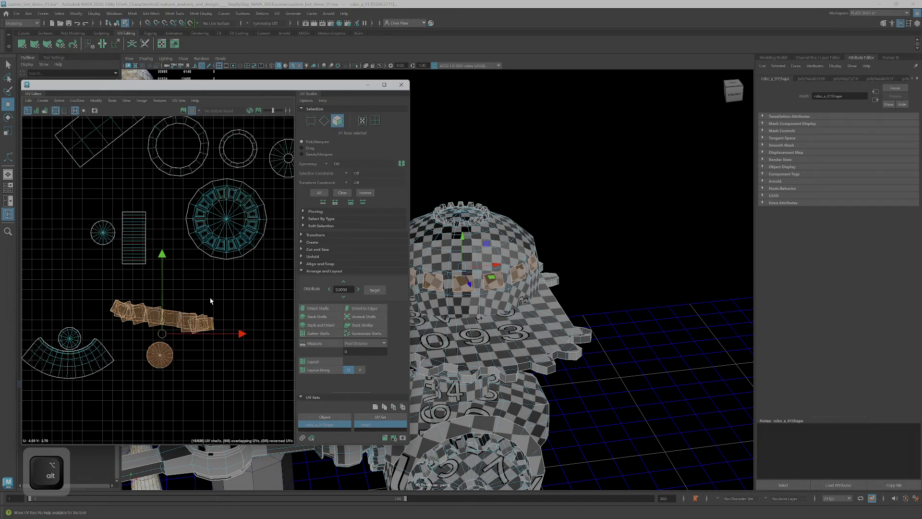
{"action": "scroll", "coordinate": [221, 296], "scroll_direction": "down", "scroll_amount": 4}
{"action": "scroll", "coordinate": [492, 255], "scroll_direction": "up", "scroll_amount": 8}
{"action": "left_click_drag", "start_coordinate": [495, 257], "coordinate": [452, 237], "text": "alt"}
{"action": "scroll", "coordinate": [137, 312], "scroll_direction": "up", "scroll_amount": 3}
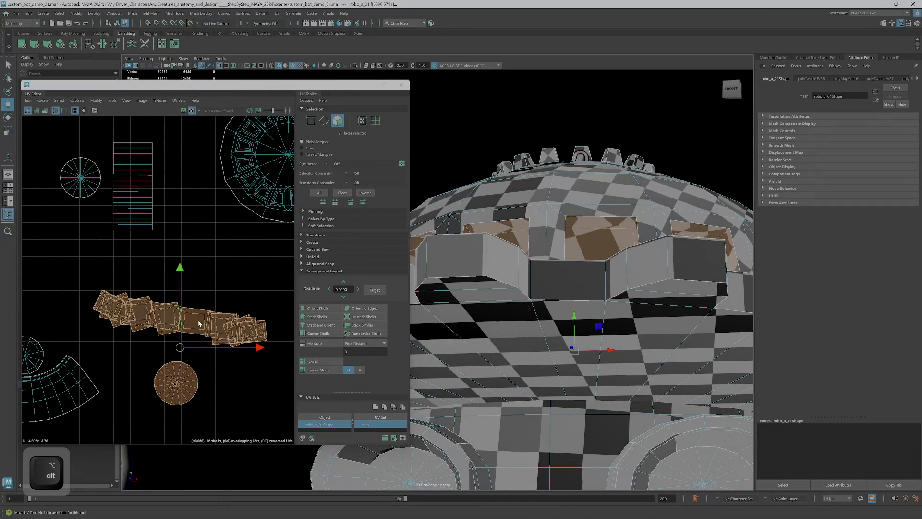
{"action": "left_click", "coordinate": [165, 317]}
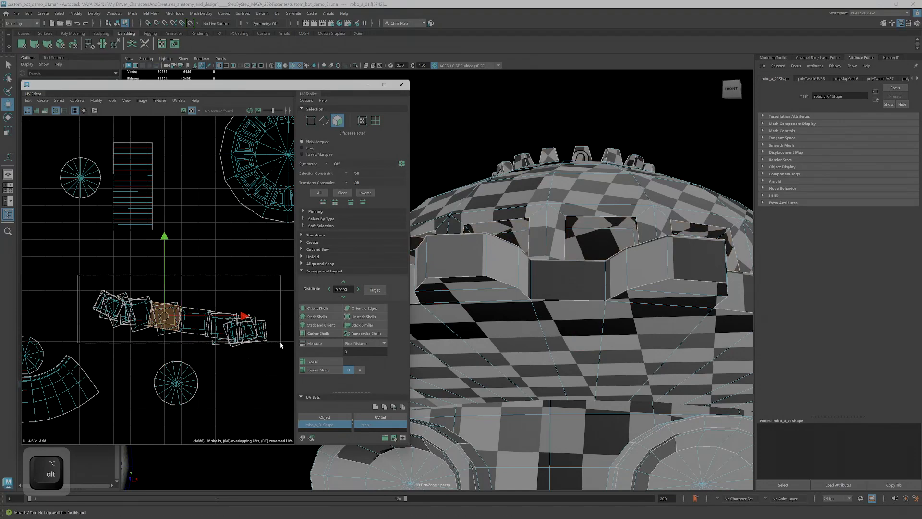
{"action": "left_click_drag", "start_coordinate": [280, 342], "coordinate": [281, 344]}
{"action": "left_click", "coordinate": [313, 361]}
Move the laid-out window-recess shells out of the crowded UV tile and place them beside the unfolded dome shell.
{"action": "scroll", "coordinate": [178, 363], "scroll_direction": "down", "scroll_amount": 8}
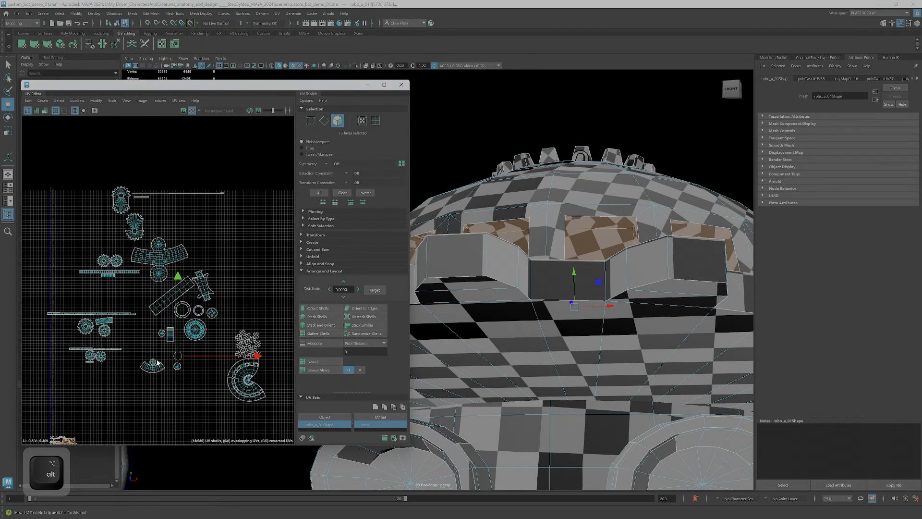
{"action": "key", "text": "w"}
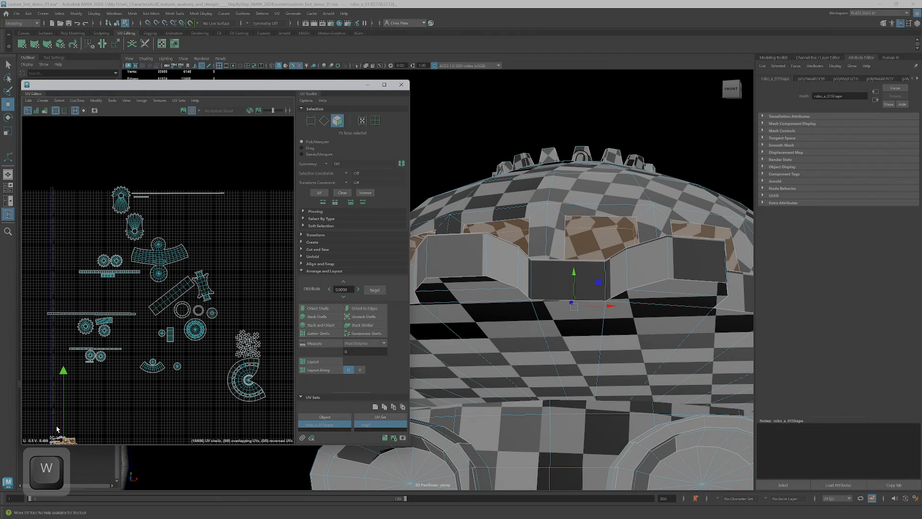
{"action": "left_click_drag", "start_coordinate": [64, 374], "coordinate": [77, 310]}
{"action": "left_click_drag", "start_coordinate": [66, 387], "coordinate": [275, 364]}
Move the two uppermost window-recess shells up away from the group and separate them from each other.
{"action": "key", "text": "f"}
{"action": "left_click", "coordinate": [251, 282]}
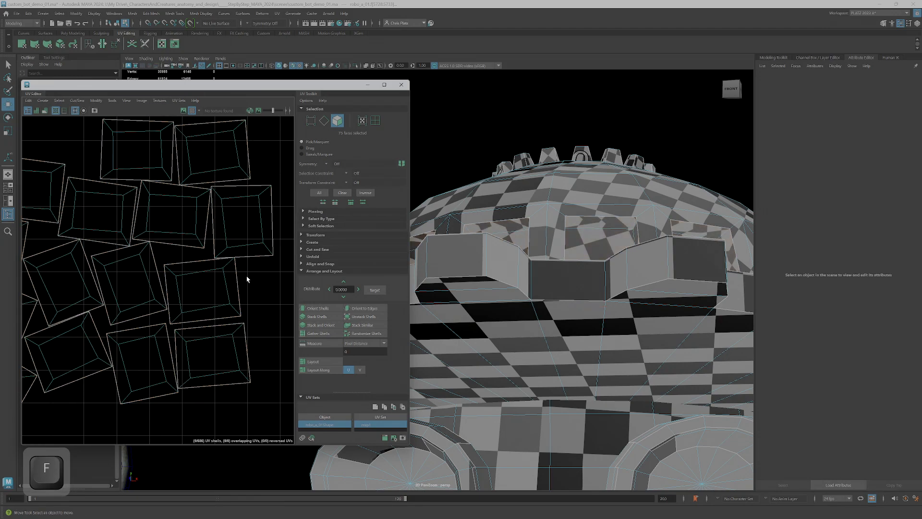
{"action": "scroll", "coordinate": [178, 244], "scroll_direction": "up", "scroll_amount": 5}
{"action": "scroll", "coordinate": [231, 247], "scroll_direction": "down", "scroll_amount": 5}
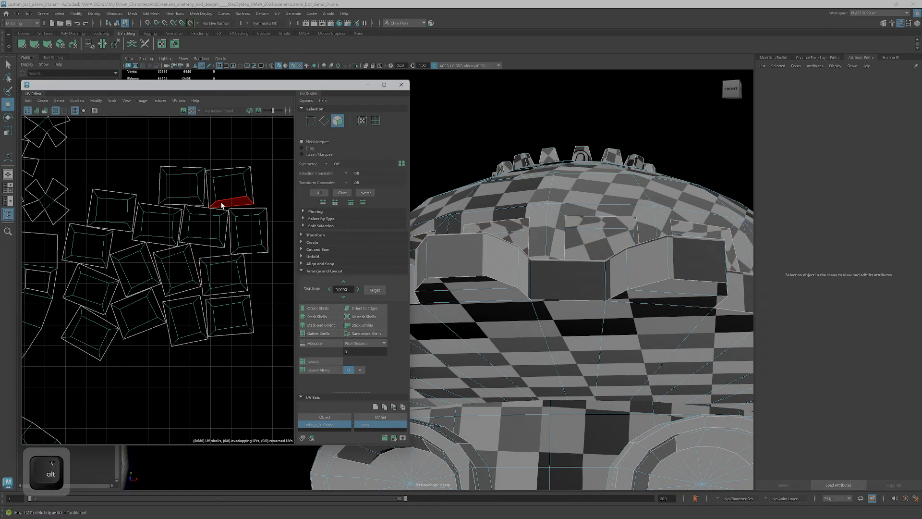
{"action": "left_click", "coordinate": [188, 181]}
{"action": "left_click", "coordinate": [224, 192], "text": "ctrl+shift"}
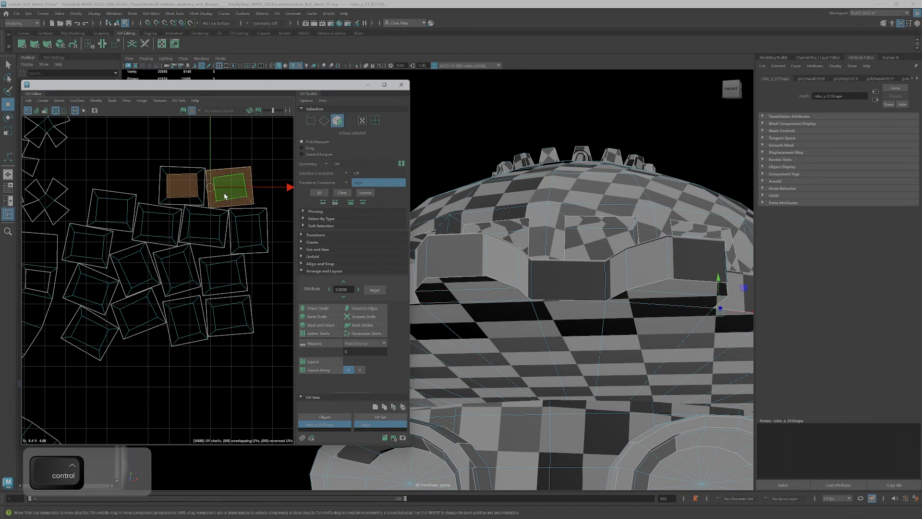
{"action": "left_click", "coordinate": [192, 195], "text": "ctrl+shift"}
{"action": "left_click_drag", "start_coordinate": [208, 188], "coordinate": [203, 174]}
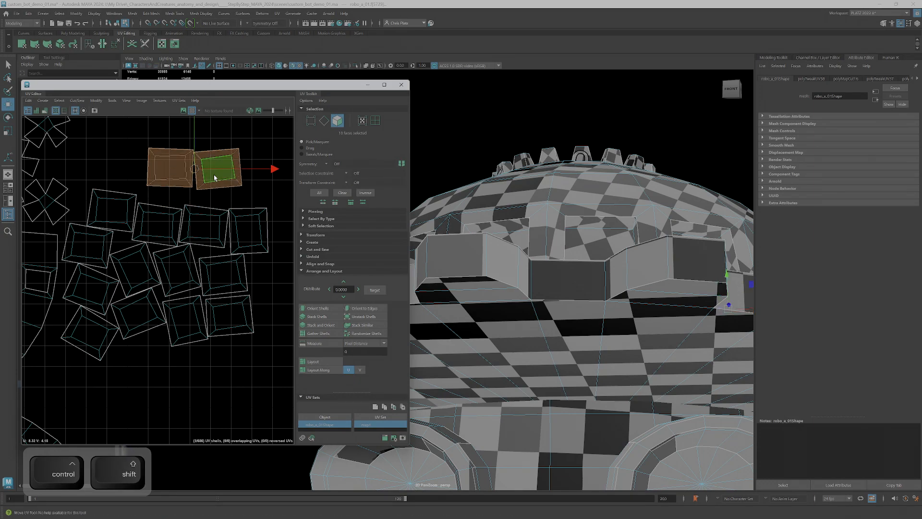
{"action": "left_click", "coordinate": [171, 168], "text": "ctrl"}
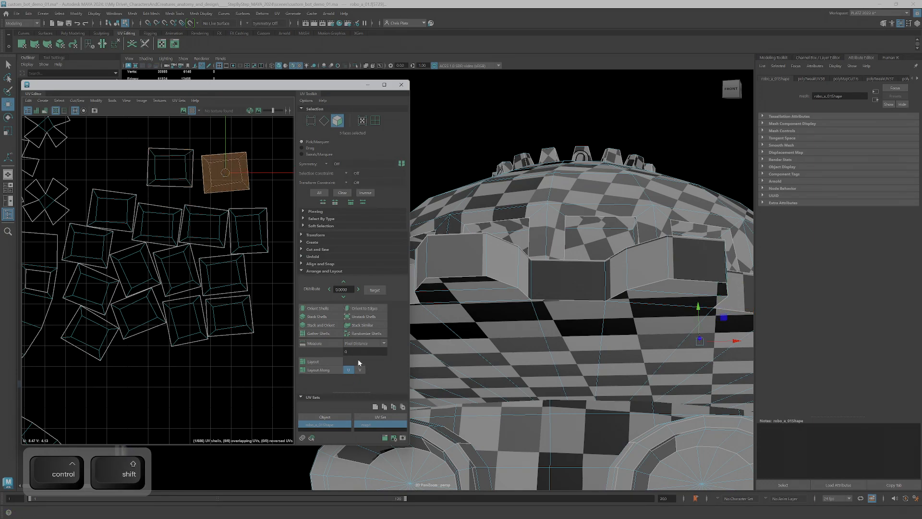
{"action": "scroll", "coordinate": [211, 258], "scroll_direction": "down", "scroll_amount": 2}
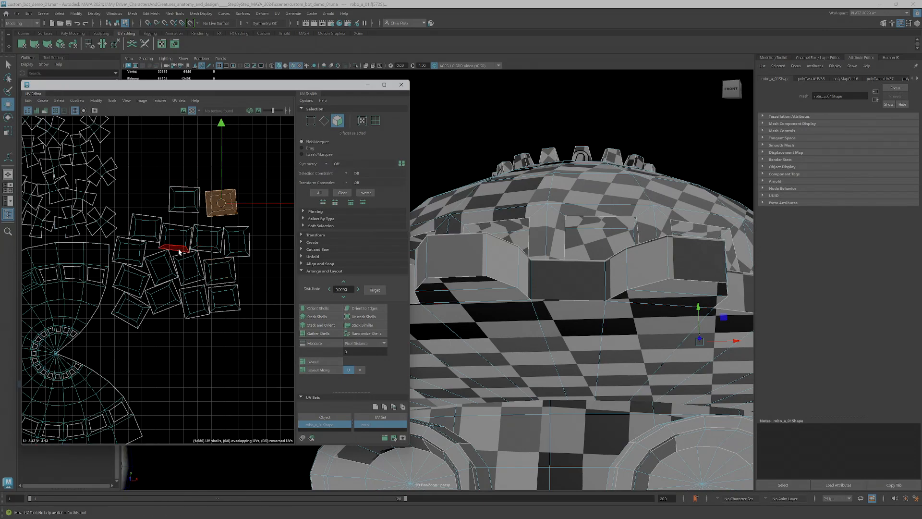
{"action": "left_click_drag", "start_coordinate": [122, 191], "coordinate": [120, 189]}
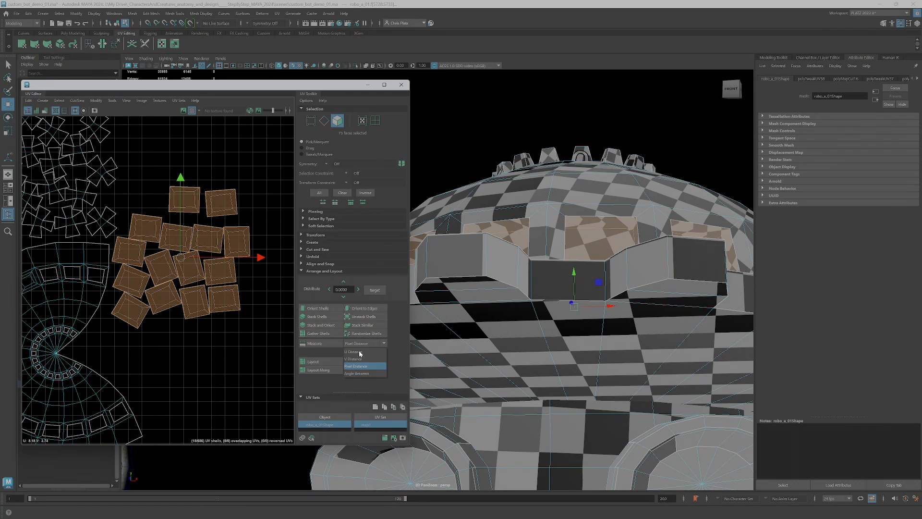
{"action": "left_click", "coordinate": [357, 367]}
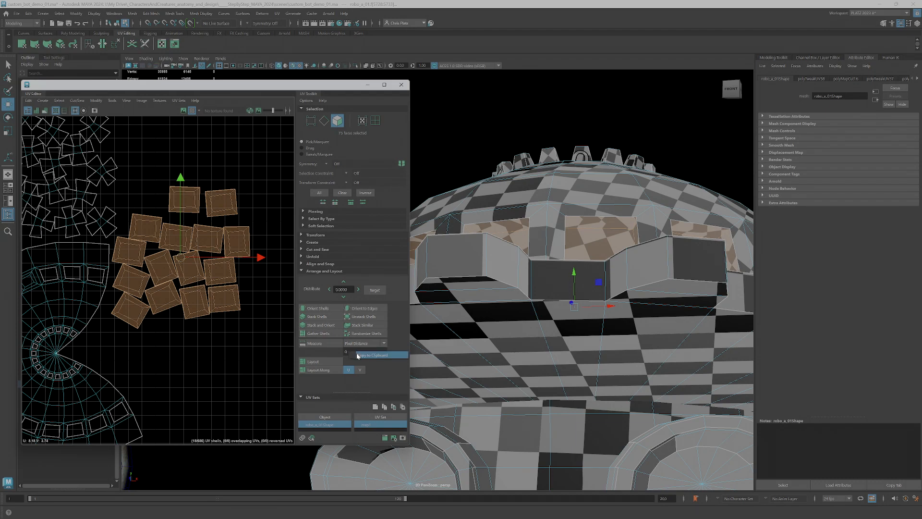
{"action": "left_click", "coordinate": [322, 350]}
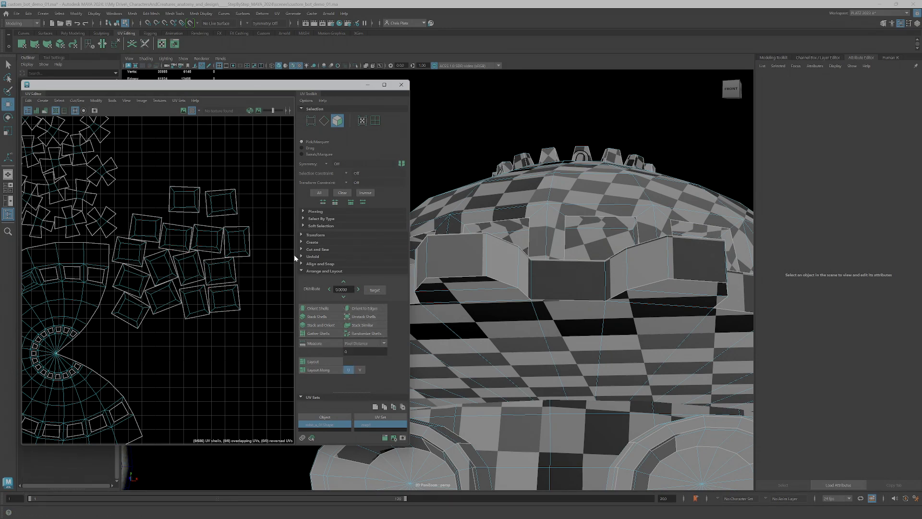
{"action": "left_click_drag", "start_coordinate": [264, 322], "coordinate": [266, 323]}
{"action": "key", "text": "ctrl+z"}
Select the faces of the window recess that is still joined to the unfolded dome shell.
{"action": "scroll", "coordinate": [88, 340], "scroll_direction": "down", "scroll_amount": 8}
{"action": "middle_click_drag", "start_coordinate": [129, 325], "coordinate": [198, 287], "text": "alt"}
{"action": "scroll", "coordinate": [198, 287], "scroll_direction": "up", "scroll_amount": 4}
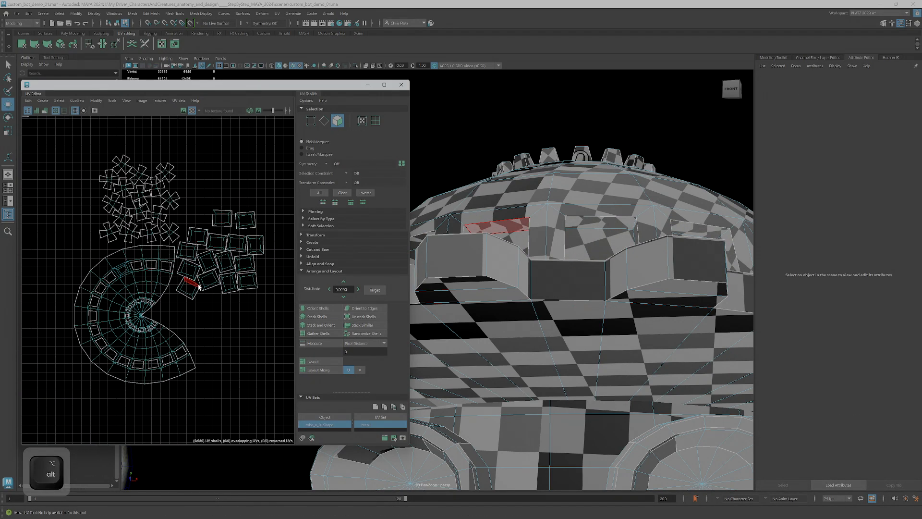
{"action": "scroll", "coordinate": [124, 284], "scroll_direction": "up", "scroll_amount": 10}
{"action": "middle_click_drag", "start_coordinate": [137, 257], "coordinate": [169, 270], "text": "alt"}
{"action": "left_click", "coordinate": [148, 256]}
{"action": "left_click", "coordinate": [145, 245], "text": "ctrl+shift"}
{"action": "left_click", "coordinate": [143, 256], "text": "ctrl+shift"}
{"action": "left_click", "coordinate": [160, 264], "text": "ctrl+shift"}
{"action": "left_click", "coordinate": [171, 249], "text": "ctrl+shift"}
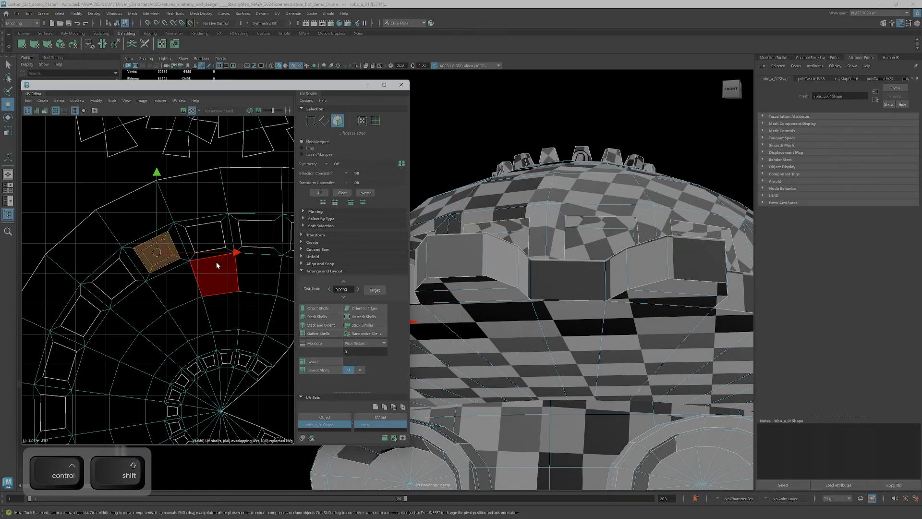
{"action": "scroll", "coordinate": [224, 272], "scroll_direction": "down", "scroll_amount": 3}
{"action": "scroll", "coordinate": [230, 274], "scroll_direction": "up", "scroll_amount": 6}
Select the edge loop around the window recess still joined to the dome, check it on the model, and cut its UVs.
{"action": "right_click_drag", "start_coordinate": [152, 232], "coordinate": [145, 219]}
{"action": "left_click", "coordinate": [137, 227]}
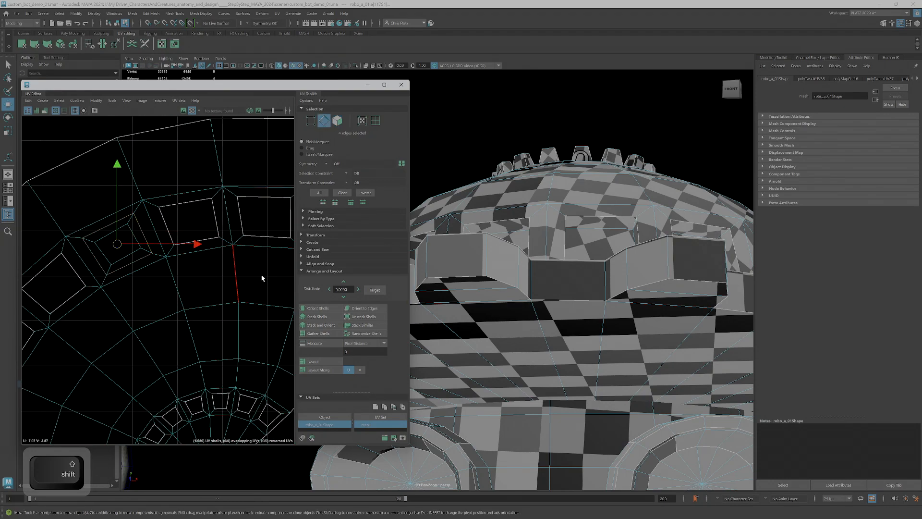
{"action": "scroll", "coordinate": [510, 287], "scroll_direction": "down", "scroll_amount": 3}
{"action": "key", "text": "f"}
{"action": "scroll", "coordinate": [583, 303], "scroll_direction": "down", "scroll_amount": 6, "text": "alt"}
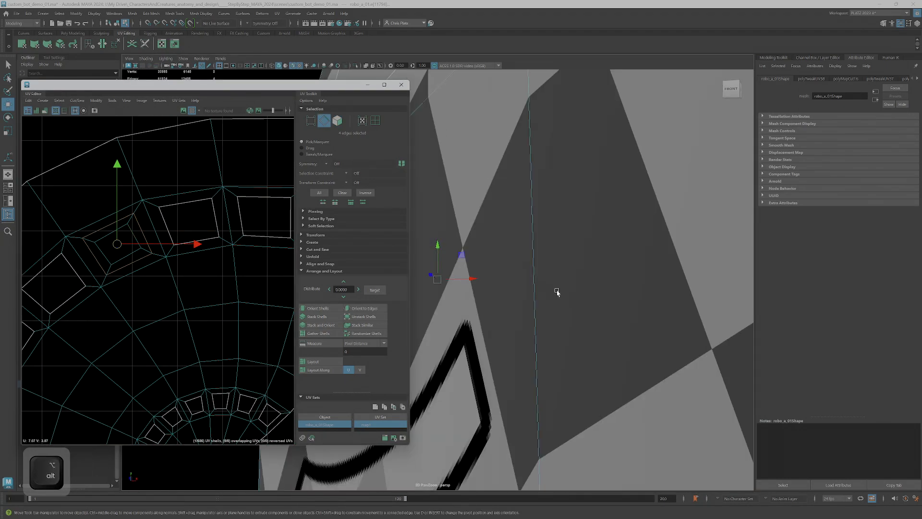
{"action": "scroll", "coordinate": [563, 300], "scroll_direction": "down", "scroll_amount": 10, "text": "alt"}
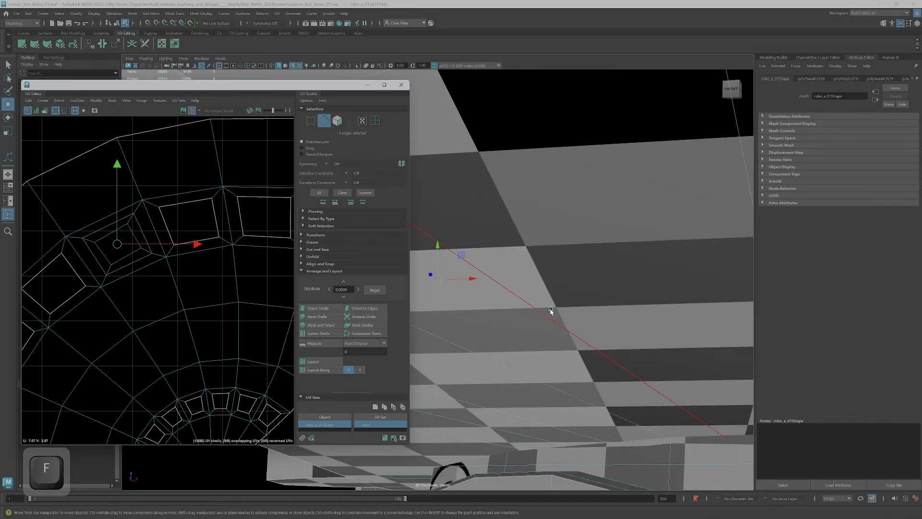
{"action": "left_click_drag", "start_coordinate": [490, 306], "coordinate": [555, 285], "text": "alt"}
{"action": "right_click_drag", "start_coordinate": [554, 285], "coordinate": [567, 289], "text": "alt"}
{"action": "middle_click_drag", "start_coordinate": [567, 288], "coordinate": [579, 296], "text": "alt"}
{"action": "left_click_drag", "start_coordinate": [564, 299], "coordinate": [579, 307], "text": "alt"}
{"action": "middle_click_drag", "start_coordinate": [197, 275], "coordinate": [232, 286], "text": "alt"}
{"action": "key", "text": "shift+x"}
Select the detached window-recess shell and move it out of the dome shell to above the other window-recess shells.
{"action": "scroll", "coordinate": [188, 277], "scroll_direction": "down", "scroll_amount": 4}
{"action": "right_click_drag", "start_coordinate": [167, 264], "coordinate": [166, 285]}
{"action": "scroll", "coordinate": [176, 277], "scroll_direction": "down", "scroll_amount": 4}
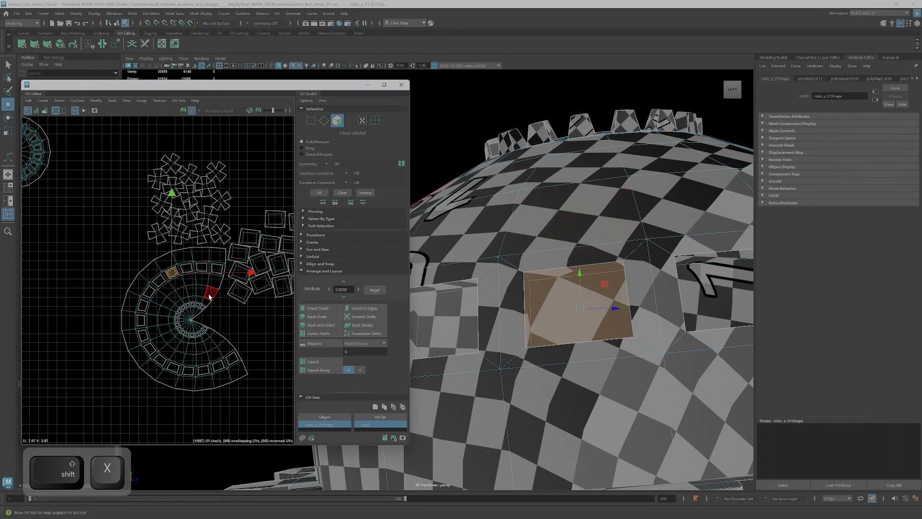
{"action": "key", "text": "f"}
{"action": "scroll", "coordinate": [225, 249], "scroll_direction": "down", "scroll_amount": 4}
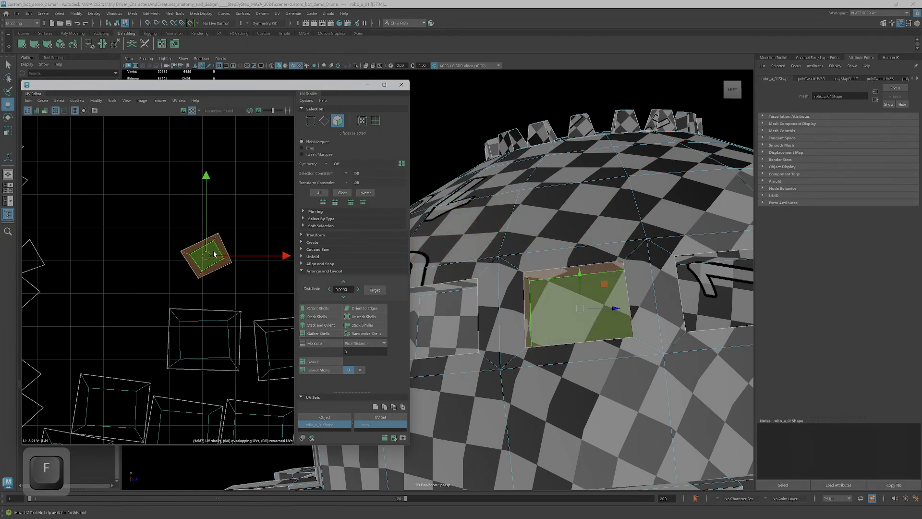
Scale up the detached window-recess shell to match the other recess shells.
{"action": "left_click_drag", "start_coordinate": [209, 258], "coordinate": [254, 233]}
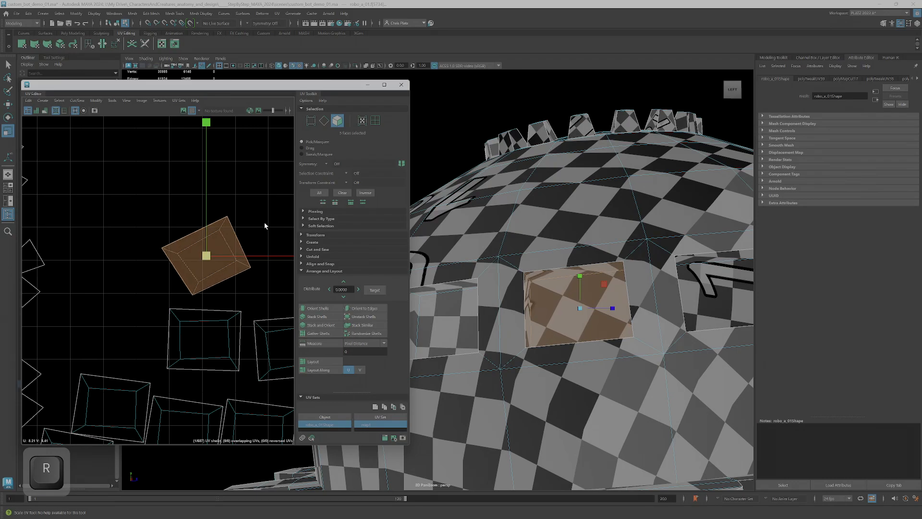
{"action": "scroll", "coordinate": [545, 300], "scroll_direction": "down", "scroll_amount": 5}
Select a dome face beside the ring of small raised blocks at the top and locate that area in the UV layout.
{"action": "left_click_drag", "start_coordinate": [545, 288], "coordinate": [620, 308], "text": "alt"}
{"action": "middle_click_drag", "start_coordinate": [625, 252], "coordinate": [666, 365], "text": "alt"}
{"action": "scroll", "coordinate": [666, 365], "scroll_direction": "up", "scroll_amount": 3}
{"action": "left_click_drag", "start_coordinate": [665, 366], "coordinate": [630, 283], "text": "alt"}
{"action": "scroll", "coordinate": [626, 319], "scroll_direction": "down", "scroll_amount": 3}
{"action": "scroll", "coordinate": [637, 228], "scroll_direction": "up", "scroll_amount": 3}
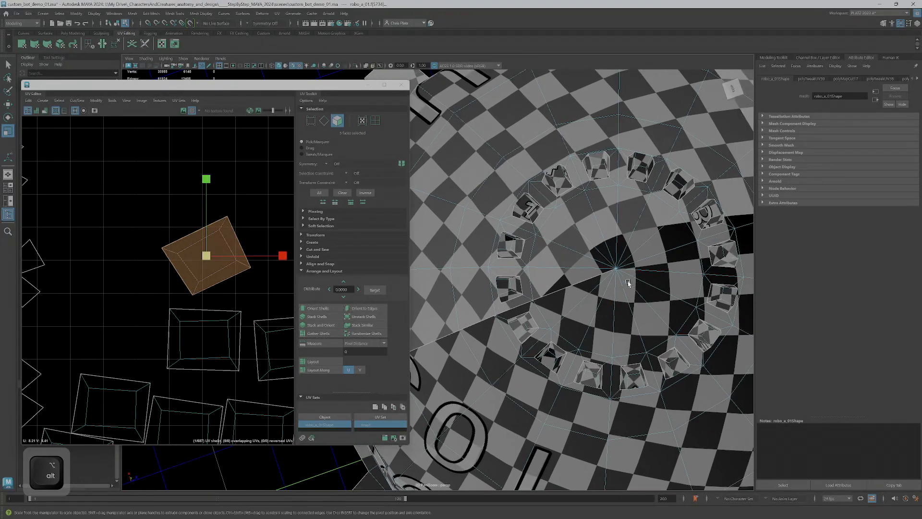
{"action": "left_click_drag", "start_coordinate": [511, 307], "coordinate": [532, 274], "text": "alt"}
{"action": "right_click", "coordinate": [529, 262]}
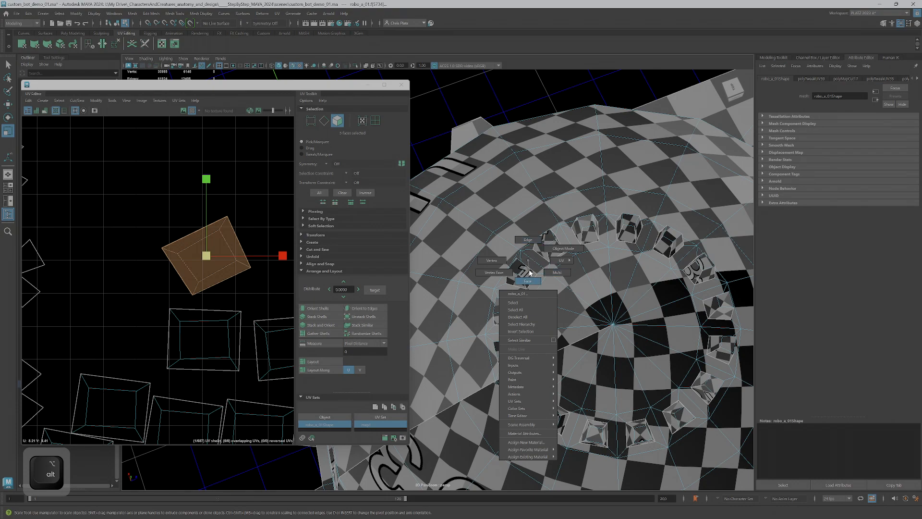
{"action": "left_click", "coordinate": [529, 280]}
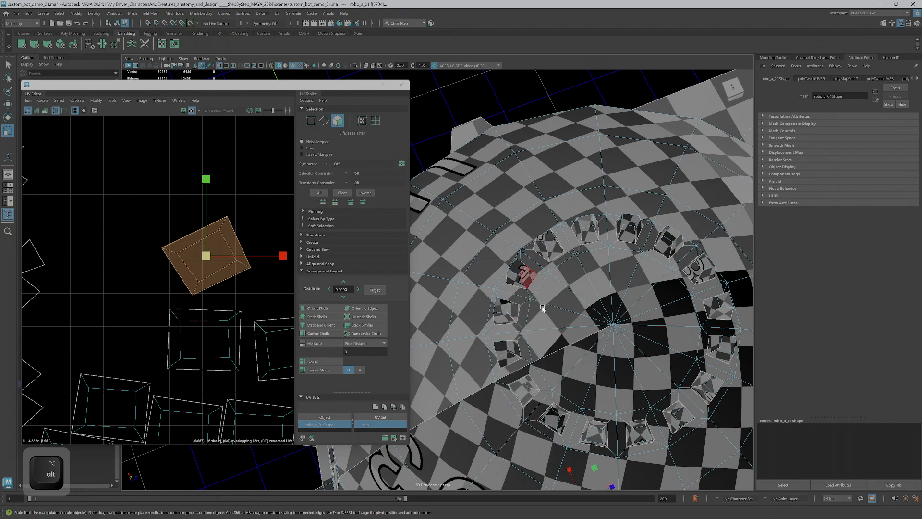
{"action": "left_click", "coordinate": [491, 348]}
{"action": "scroll", "coordinate": [543, 308], "scroll_direction": "down", "scroll_amount": 2}
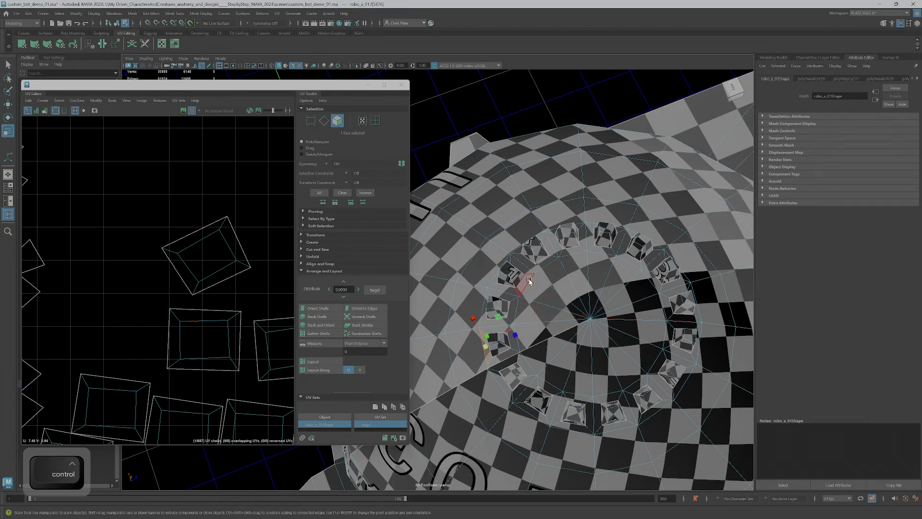
{"action": "scroll", "coordinate": [533, 284], "scroll_direction": "down", "scroll_amount": 2}
{"action": "scroll", "coordinate": [167, 335], "scroll_direction": "down", "scroll_amount": 5}
{"action": "key", "text": "space"}
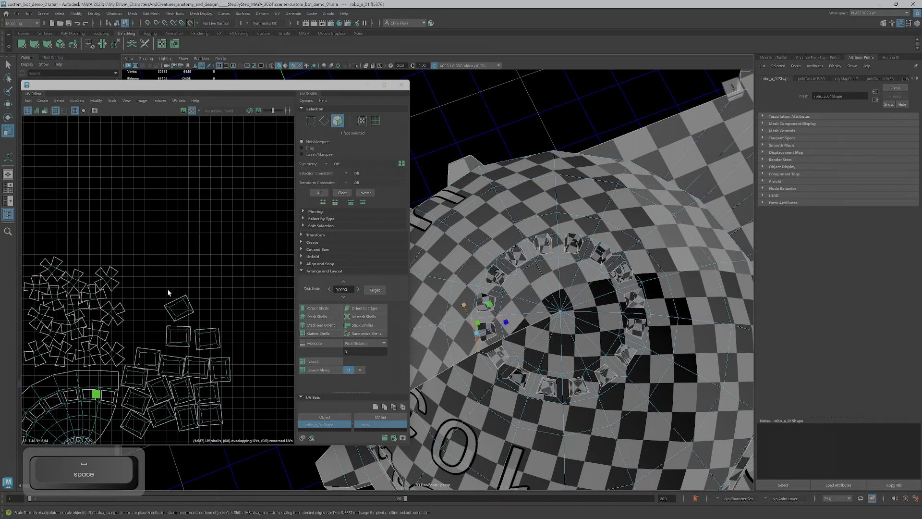
{"action": "middle_click_drag", "start_coordinate": [162, 342], "coordinate": [205, 219], "text": "alt"}
{"action": "scroll", "coordinate": [197, 269], "scroll_direction": "up", "scroll_amount": 3}
{"action": "scroll", "coordinate": [143, 283], "scroll_direction": "up", "scroll_amount": 3}
{"action": "middle_click_drag", "start_coordinate": [64, 374], "coordinate": [180, 266], "text": "alt"}
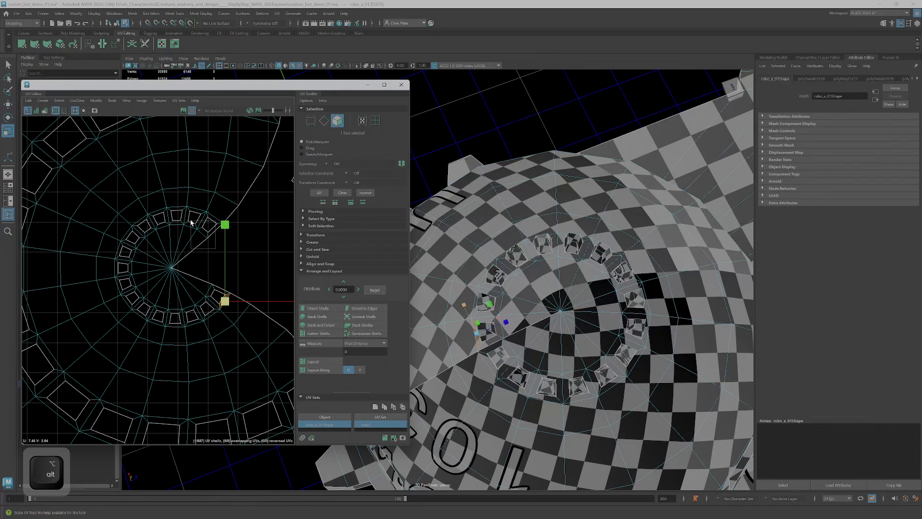
Select the dome's central cap faces in the UV layout, including the faces around the ring of small openings.
{"action": "left_click_drag", "start_coordinate": [191, 223], "coordinate": [188, 220]}
{"action": "left_click_drag", "start_coordinate": [208, 270], "coordinate": [147, 202], "text": "ctrl+shift"}
{"action": "key", "text": "q"}
{"action": "left_click", "coordinate": [208, 235], "text": "ctrl+shift"}
{"action": "left_click", "coordinate": [114, 261], "text": "ctrl+shift"}
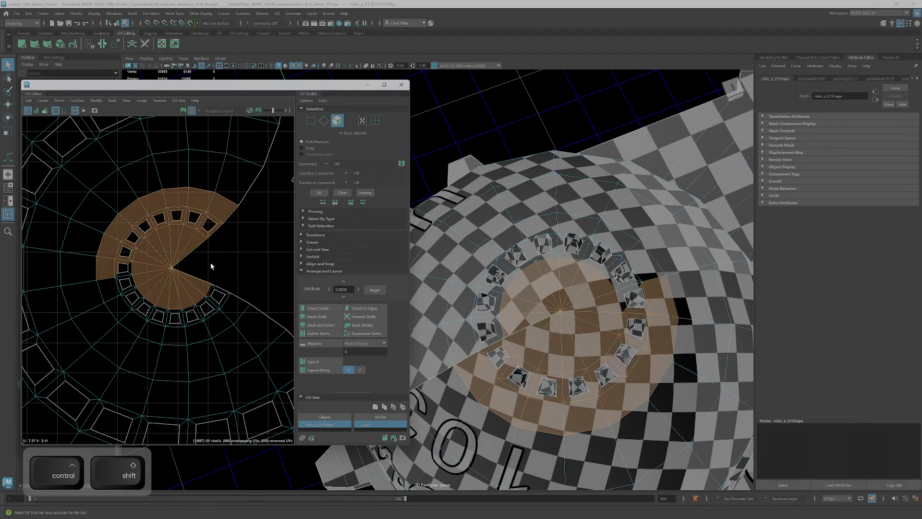
{"action": "left_click", "coordinate": [115, 296], "text": "ctrl+shift"}
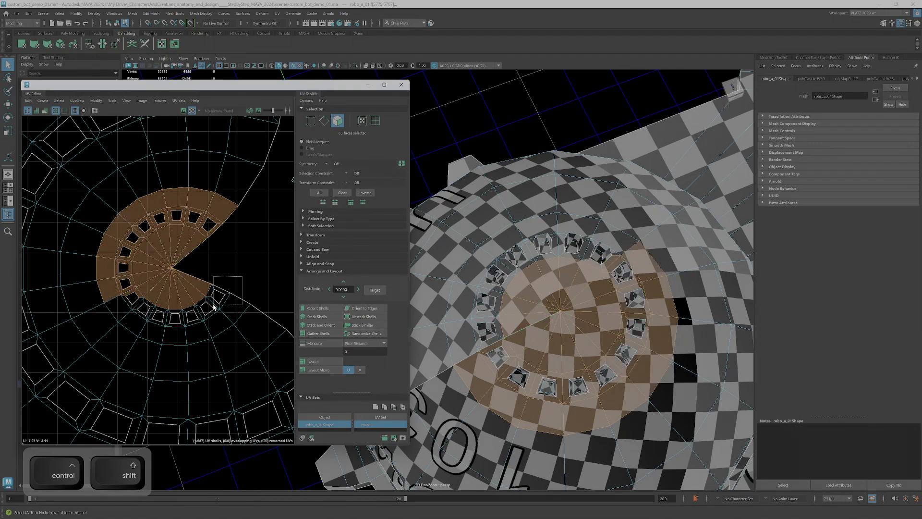
{"action": "left_click_drag", "start_coordinate": [214, 307], "coordinate": [215, 306], "text": "ctrl+shift"}
{"action": "left_click", "coordinate": [163, 325], "text": "ctrl+shift"}
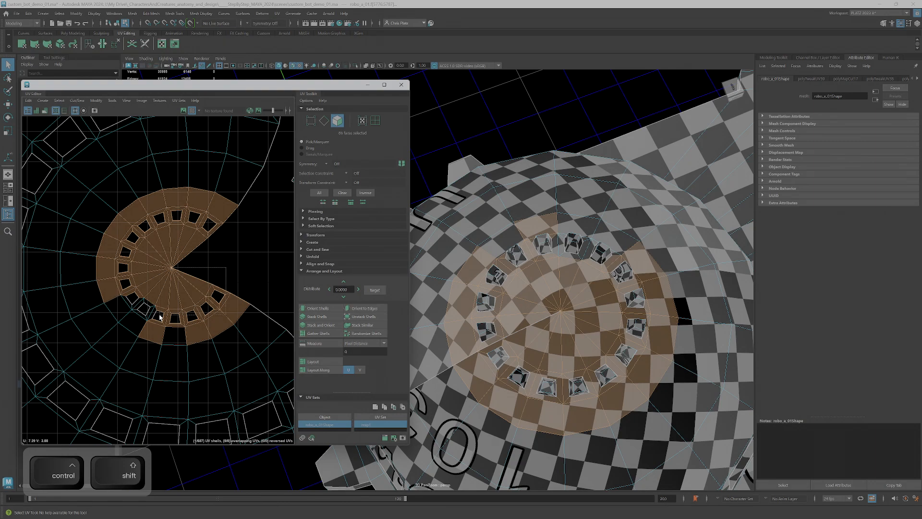
{"action": "left_click_drag", "start_coordinate": [124, 315], "coordinate": [124, 314], "text": "ctrl+shift"}
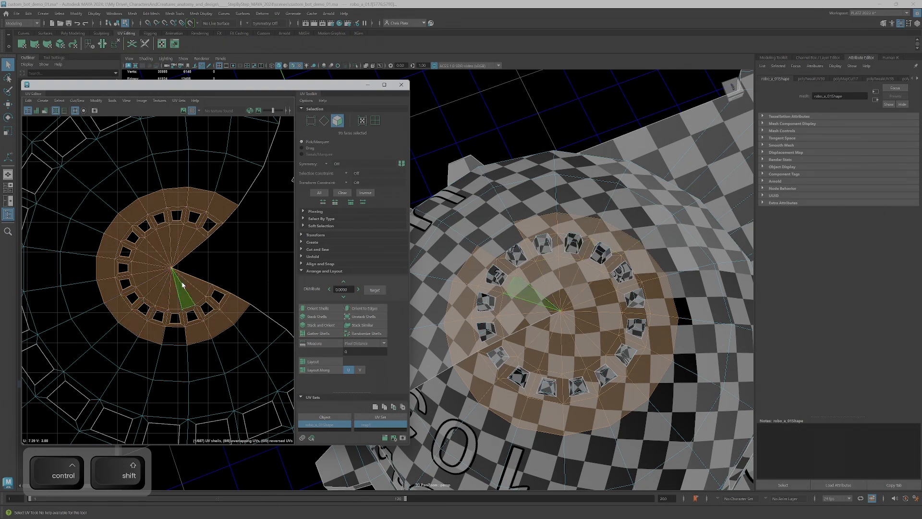
{"action": "left_click", "coordinate": [180, 332], "text": "ctrl+shift"}
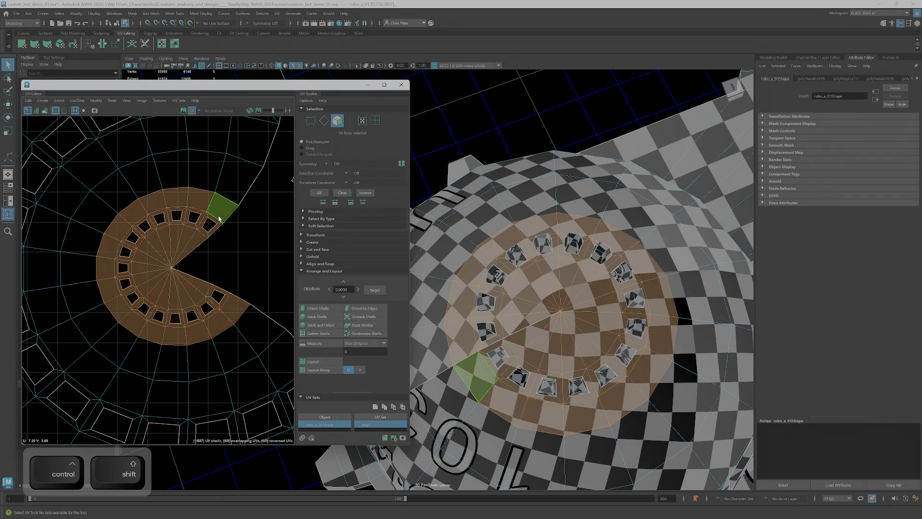
Remove the outermost band from the selection, keeping only the cap faces out to the rim of the small openings.
{"action": "left_click_drag", "start_coordinate": [241, 187], "coordinate": [124, 201], "text": "ctrl"}
{"action": "left_click_drag", "start_coordinate": [52, 192], "coordinate": [87, 301], "text": "ctrl"}
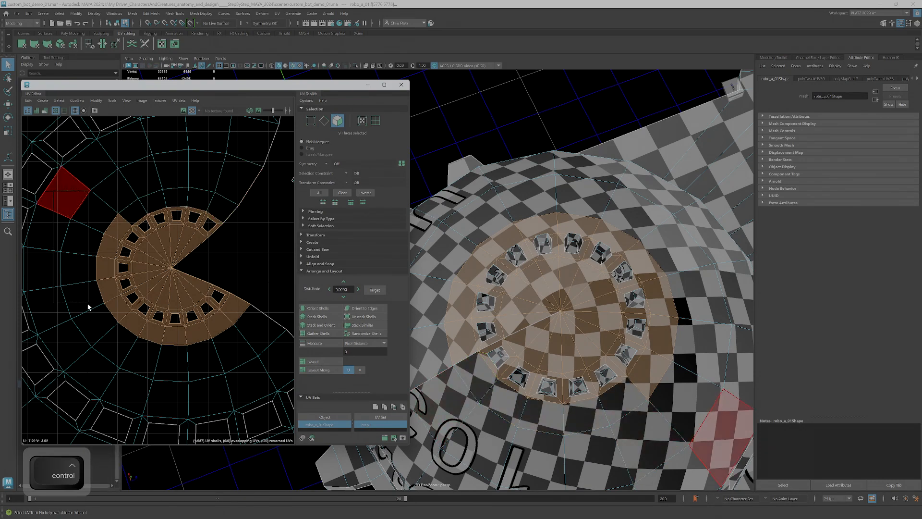
{"action": "left_click_drag", "start_coordinate": [110, 335], "coordinate": [110, 336], "text": "ctrl"}
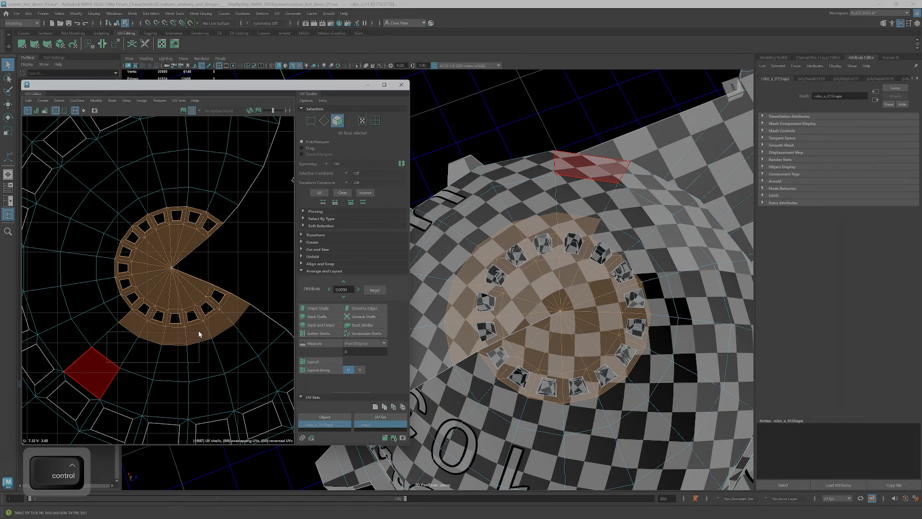
{"action": "left_click_drag", "start_coordinate": [218, 334], "coordinate": [218, 335], "text": "ctrl"}
{"action": "left_click_drag", "start_coordinate": [251, 306], "coordinate": [246, 312], "text": "ctrl"}
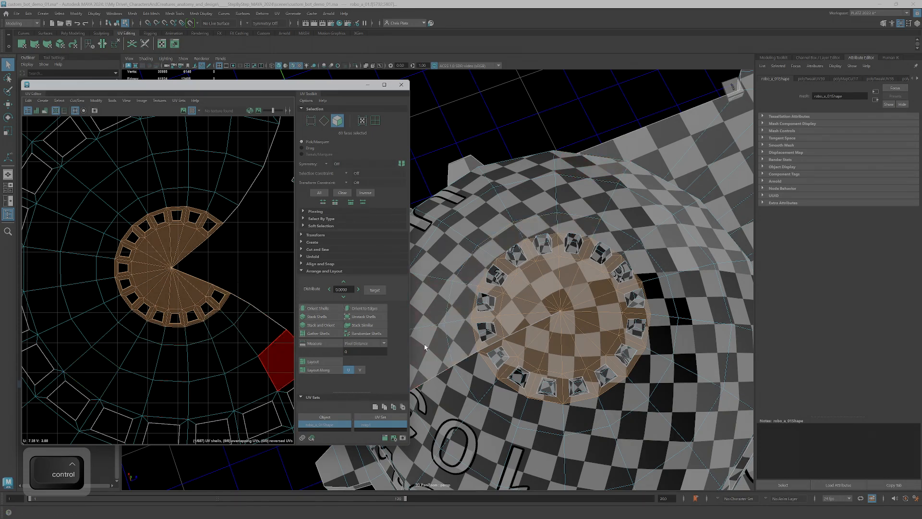
Apply a planar projection to the selected cap faces so they form a separate UV shell.
{"action": "scroll", "coordinate": [550, 336], "scroll_direction": "down", "scroll_amount": 3}
{"action": "left_click_drag", "start_coordinate": [550, 336], "coordinate": [542, 308], "text": "alt"}
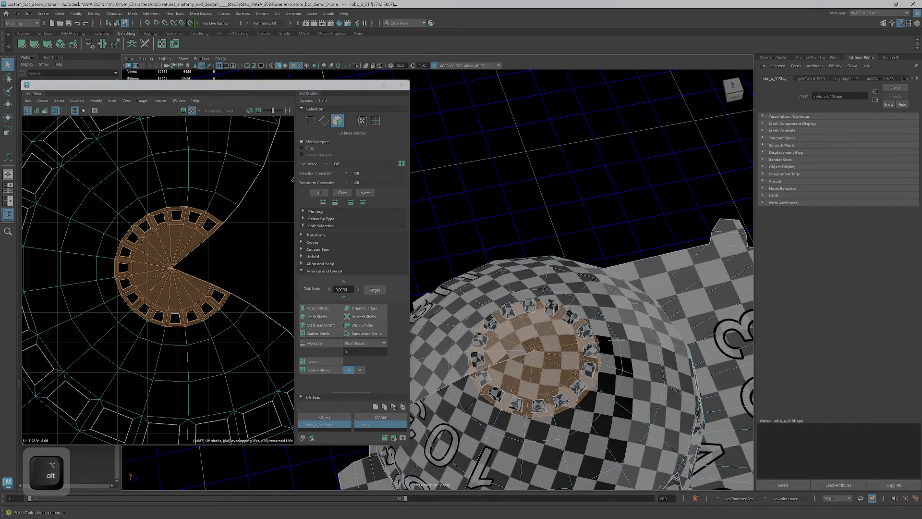
{"action": "left_click", "coordinate": [22, 43]}
{"action": "scroll", "coordinate": [174, 337], "scroll_direction": "down", "scroll_amount": 5}
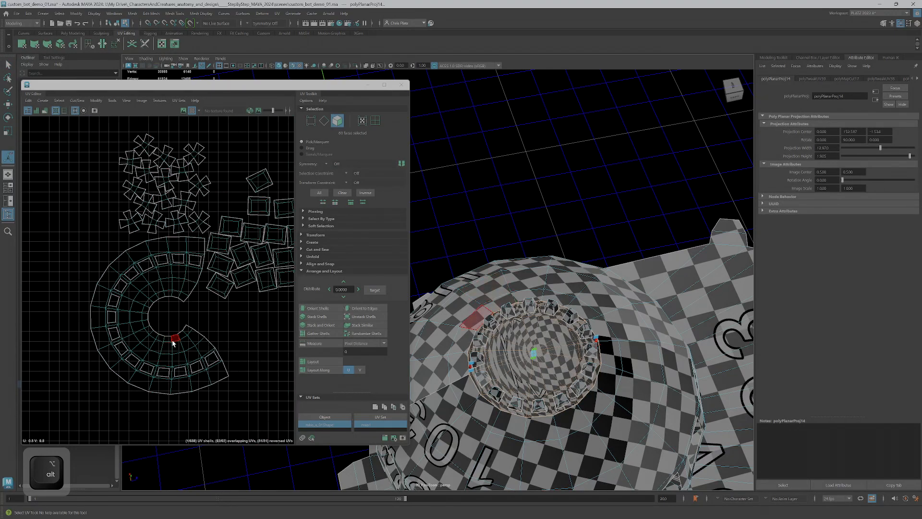
Unfold the cap shell and move it over to the dome shell.
{"action": "key", "text": "w"}
{"action": "scroll", "coordinate": [106, 360], "scroll_direction": "down", "scroll_amount": 3}
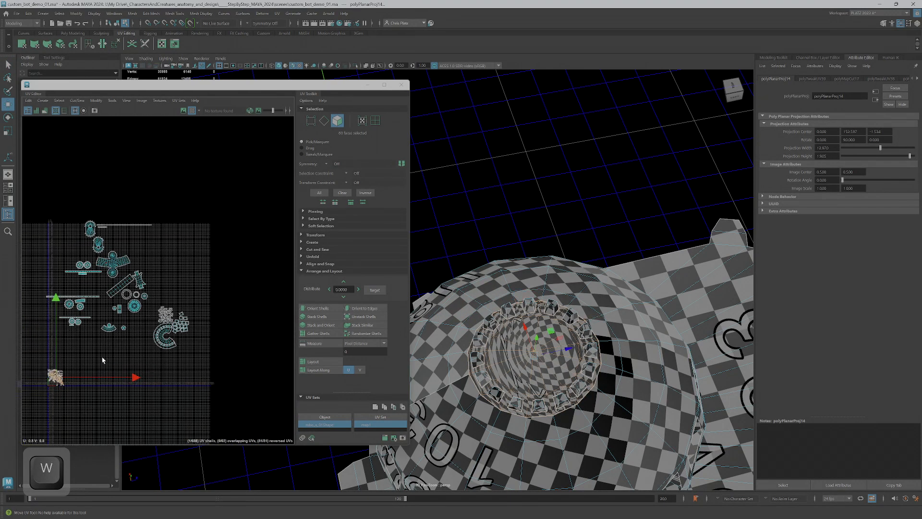
{"action": "key", "text": "ctrl+u"}
{"action": "left_click_drag", "start_coordinate": [136, 344], "coordinate": [175, 338]}
{"action": "scroll", "coordinate": [173, 336], "scroll_direction": "up", "scroll_amount": 5}
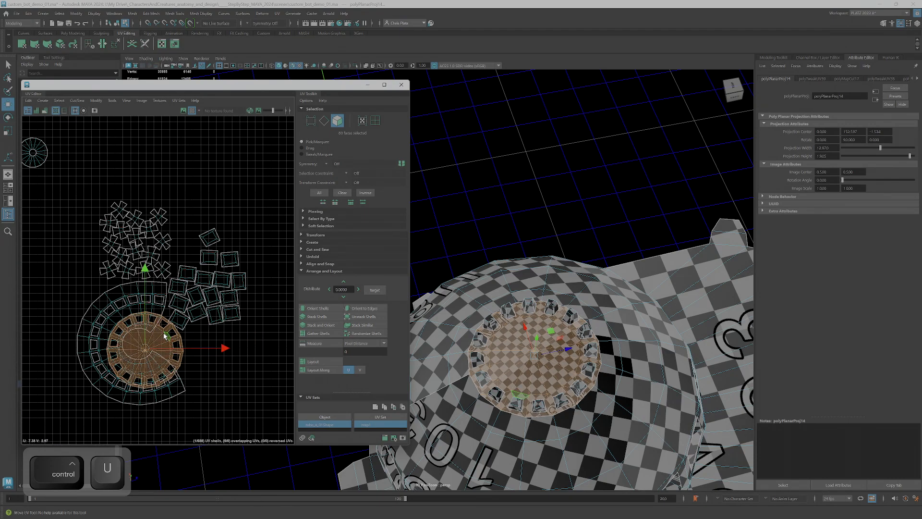
Scale the cap shell down to match the dome's checker size and place it inside the curved shell's opening.
{"action": "scroll", "coordinate": [166, 336], "scroll_direction": "up", "scroll_amount": 2}
{"action": "key", "text": "r"}
{"action": "left_click_drag", "start_coordinate": [141, 354], "coordinate": [95, 396]}
{"action": "key", "text": "w"}
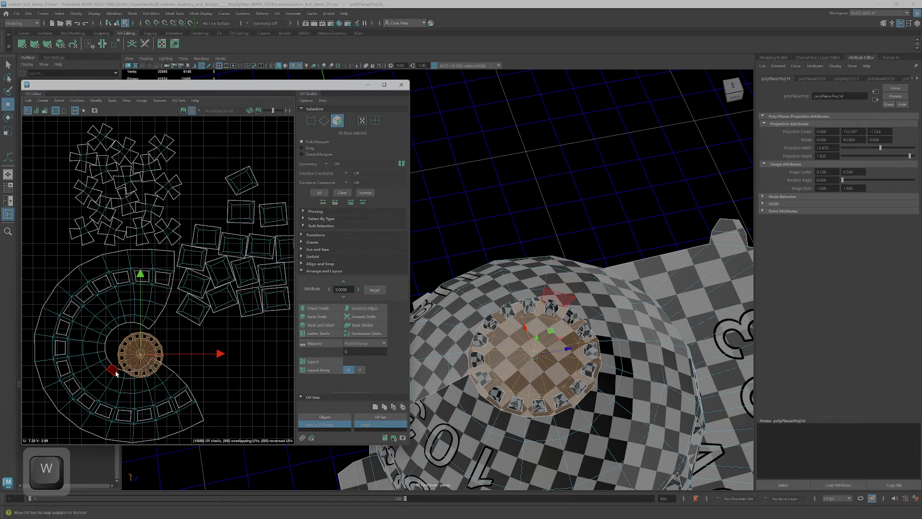
{"action": "left_click_drag", "start_coordinate": [141, 356], "coordinate": [130, 345]}
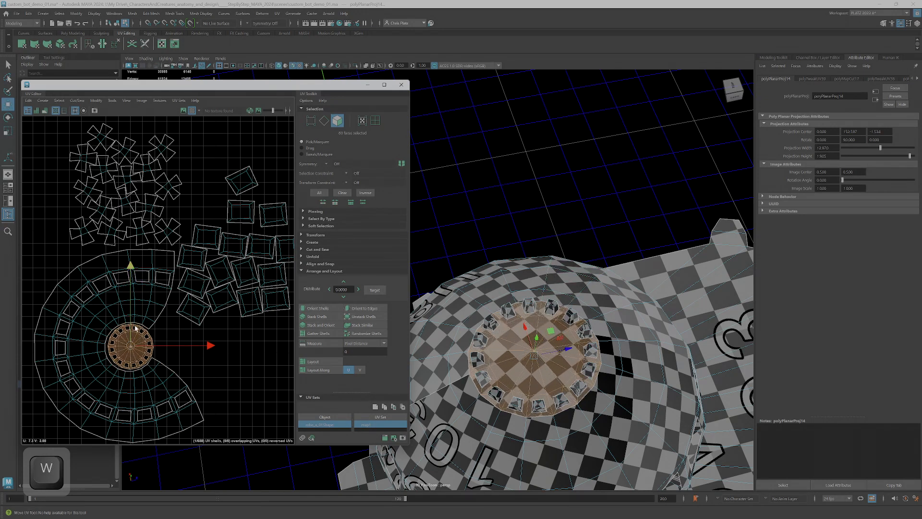
Select the whole outer dome shell and unfold it.
{"action": "left_click", "coordinate": [149, 313]}
{"action": "double_click", "coordinate": [147, 312]}
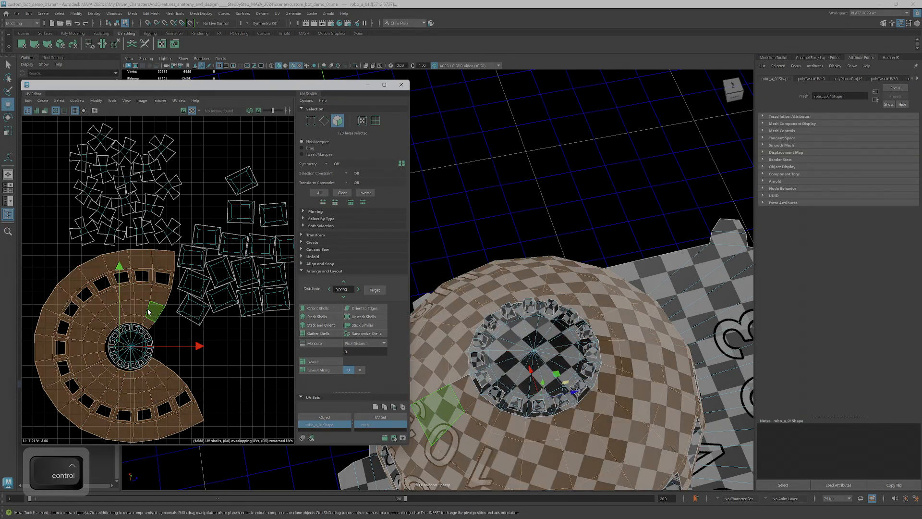
{"action": "key", "text": "ctrl+u"}
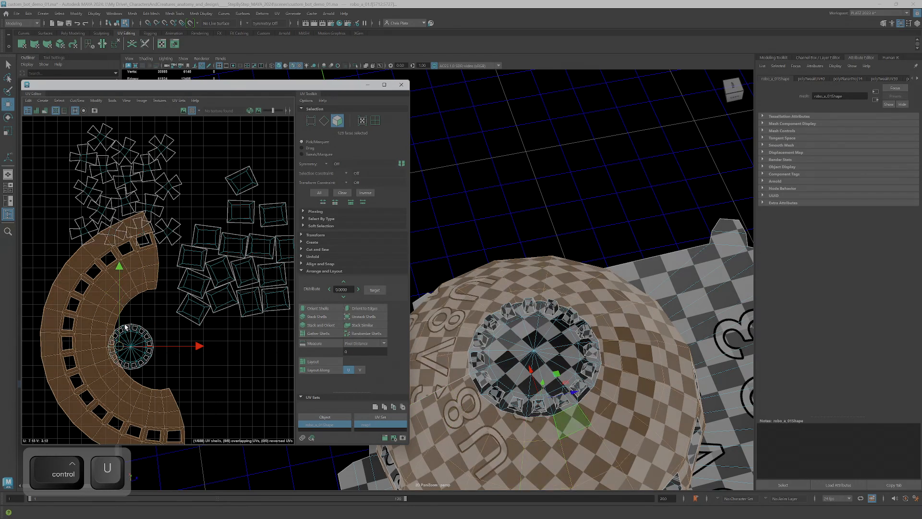
Rotate the dome shell so its opening faces up and move it down so it curves around beneath the cap shell.
{"action": "key", "text": "w"}
{"action": "key", "text": "e"}
{"action": "left_click_drag", "start_coordinate": [158, 282], "coordinate": [52, 274]}
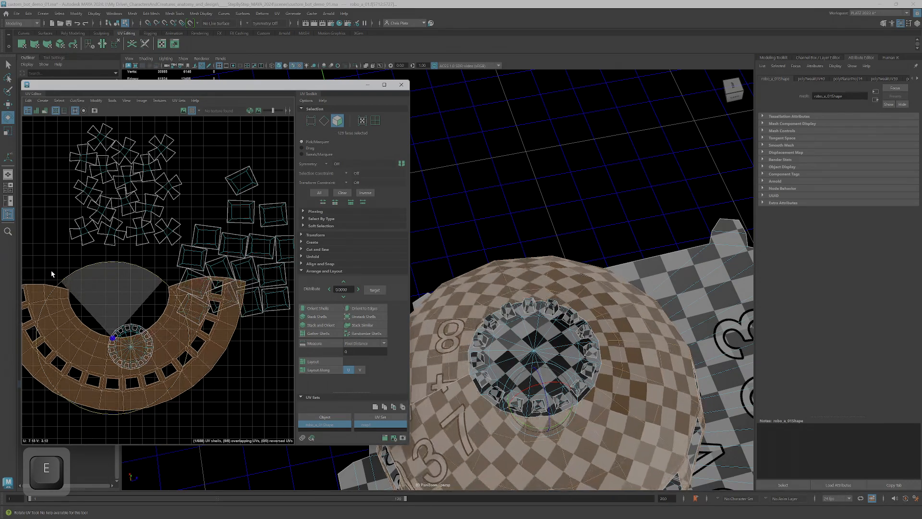
{"action": "key", "text": "w"}
{"action": "left_click_drag", "start_coordinate": [114, 339], "coordinate": [127, 378]}
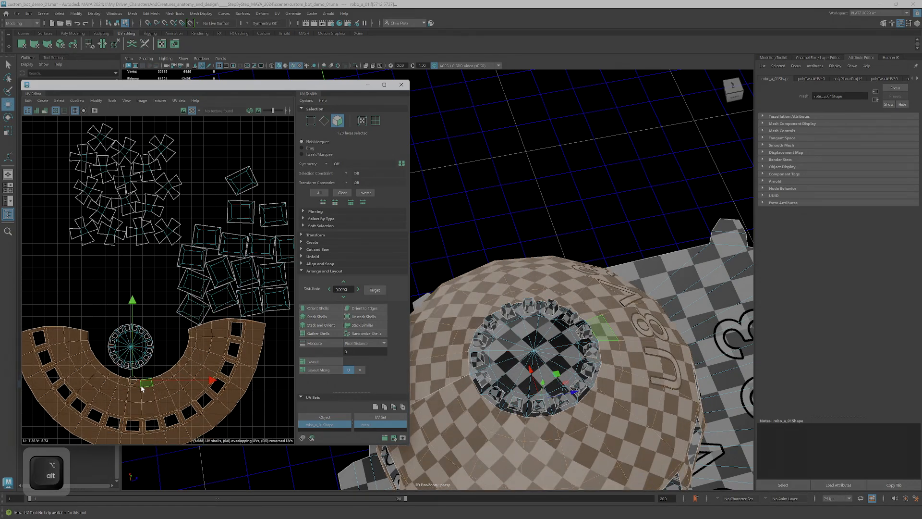
{"action": "middle_click_drag", "start_coordinate": [127, 377], "coordinate": [144, 325], "text": "alt"}
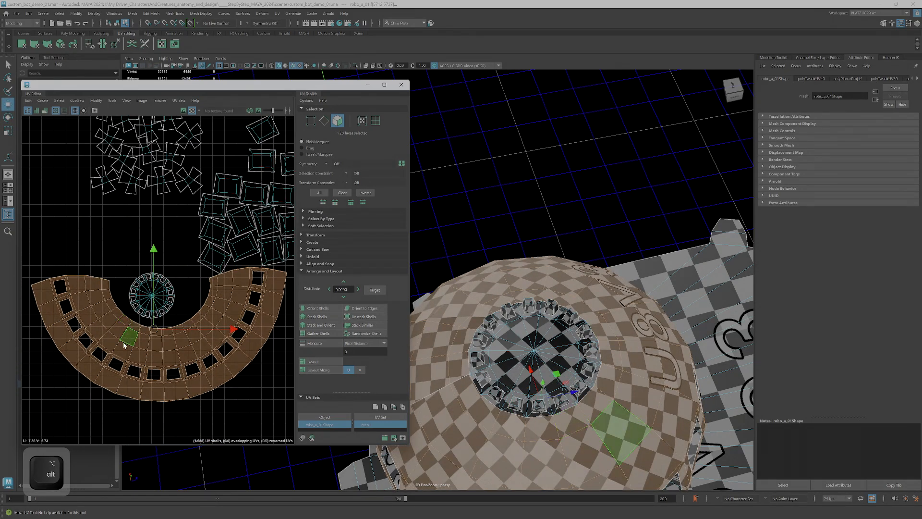
Examine the checker pattern on the hat, head and torso and compare it with the shells in the UV layout.
{"action": "left_click_drag", "start_coordinate": [577, 349], "coordinate": [509, 294], "text": "alt"}
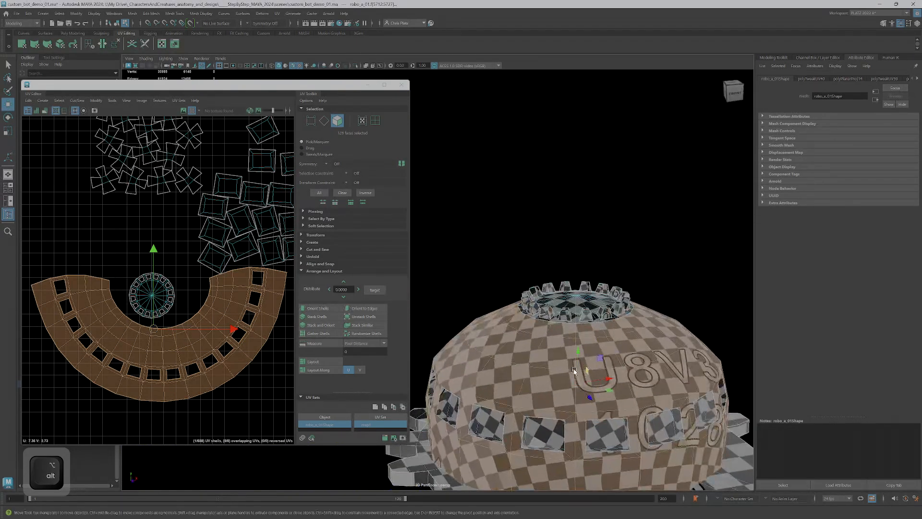
{"action": "scroll", "coordinate": [558, 384], "scroll_direction": "down", "scroll_amount": 4}
{"action": "middle_click_drag", "start_coordinate": [557, 408], "coordinate": [603, 249], "text": "alt"}
{"action": "left_click_drag", "start_coordinate": [572, 299], "coordinate": [574, 276], "text": "alt"}
{"action": "scroll", "coordinate": [176, 321], "scroll_direction": "down", "scroll_amount": 4}
{"action": "scroll", "coordinate": [186, 301], "scroll_direction": "down", "scroll_amount": 2}
{"action": "middle_click_drag", "start_coordinate": [157, 285], "coordinate": [237, 362], "text": "alt"}
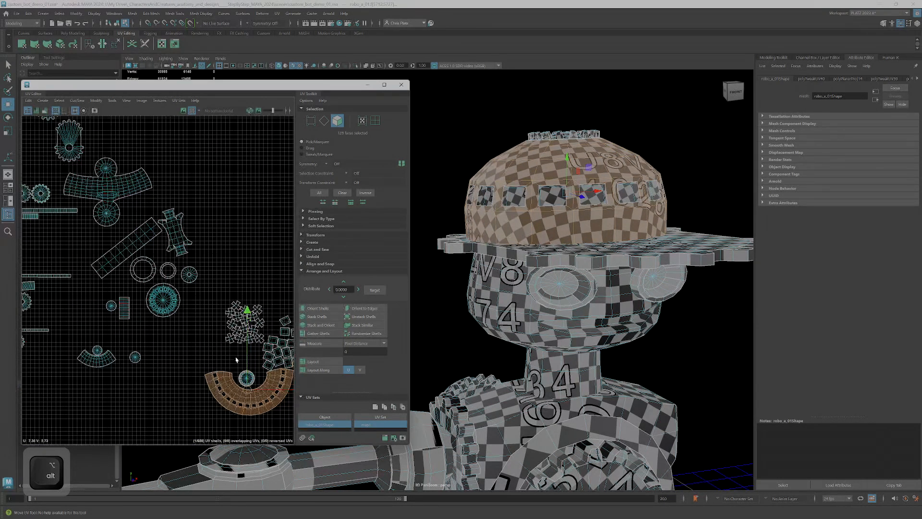
{"action": "left_click_drag", "start_coordinate": [517, 322], "coordinate": [574, 312], "text": "alt"}
{"action": "scroll", "coordinate": [574, 312], "scroll_direction": "down", "scroll_amount": 3}
{"action": "middle_click_drag", "start_coordinate": [574, 312], "coordinate": [571, 249], "text": "alt"}
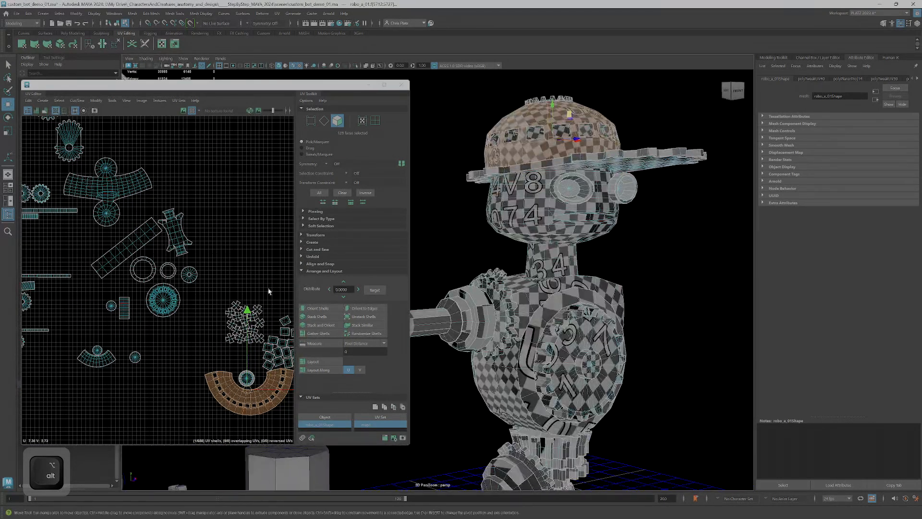
{"action": "scroll", "coordinate": [222, 317], "scroll_direction": "down", "scroll_amount": 4}
{"action": "scroll", "coordinate": [223, 317], "scroll_direction": "up", "scroll_amount": 5}
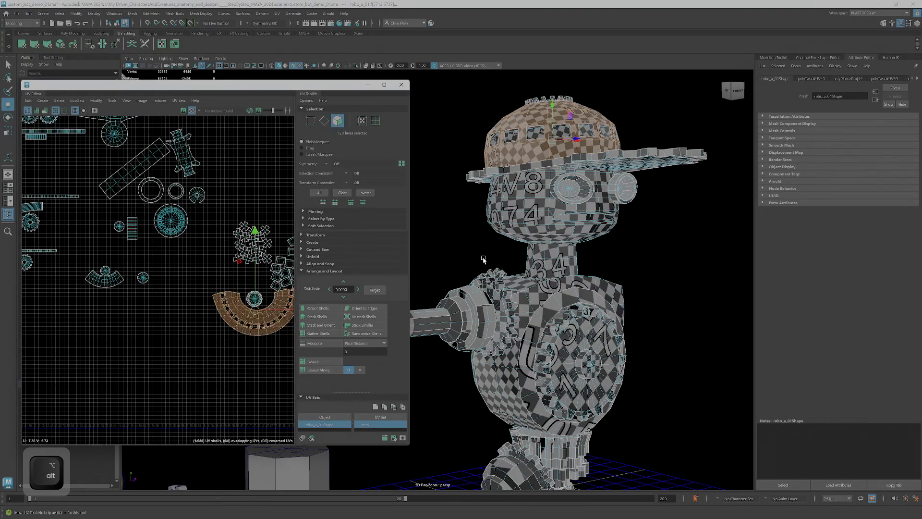
{"action": "scroll", "coordinate": [567, 268], "scroll_direction": "up", "scroll_amount": 1}
{"action": "scroll", "coordinate": [567, 268], "scroll_direction": "up", "scroll_amount": 3}
{"action": "scroll", "coordinate": [572, 279], "scroll_direction": "down", "scroll_amount": 5}
Inspect the robot's arm, torso, hip and leg from several angles for parts that still need unwrapping.
{"action": "left_click_drag", "start_coordinate": [575, 299], "coordinate": [617, 321], "text": "alt"}
{"action": "middle_click_drag", "start_coordinate": [617, 321], "coordinate": [723, 268], "text": "alt"}
{"action": "right_click_drag", "start_coordinate": [723, 268], "coordinate": [637, 257], "text": "alt"}
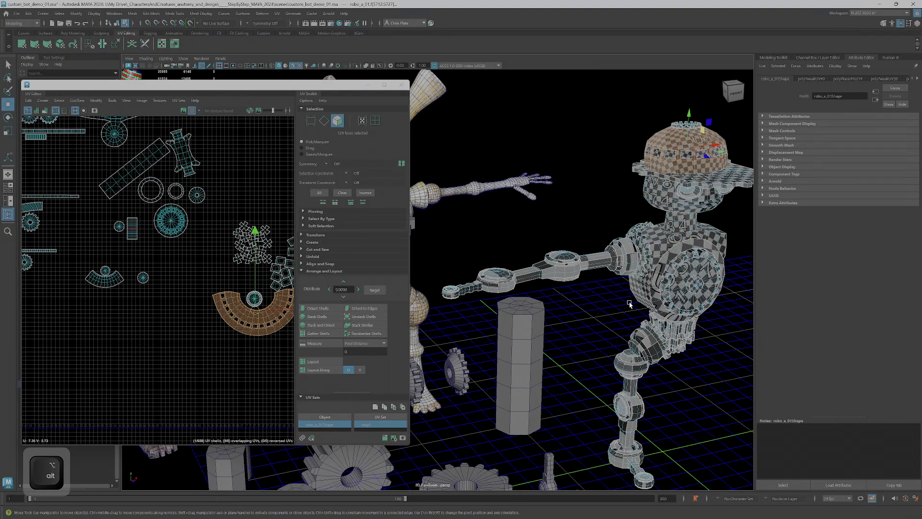
{"action": "middle_click_drag", "start_coordinate": [629, 298], "coordinate": [582, 250], "text": "alt"}
{"action": "right_click_drag", "start_coordinate": [581, 250], "coordinate": [624, 256], "text": "alt"}
{"action": "left_click_drag", "start_coordinate": [624, 255], "coordinate": [594, 262], "text": "alt"}
{"action": "right_click_drag", "start_coordinate": [595, 261], "coordinate": [636, 259], "text": "alt"}
{"action": "left_click_drag", "start_coordinate": [636, 259], "coordinate": [606, 224], "text": "alt"}
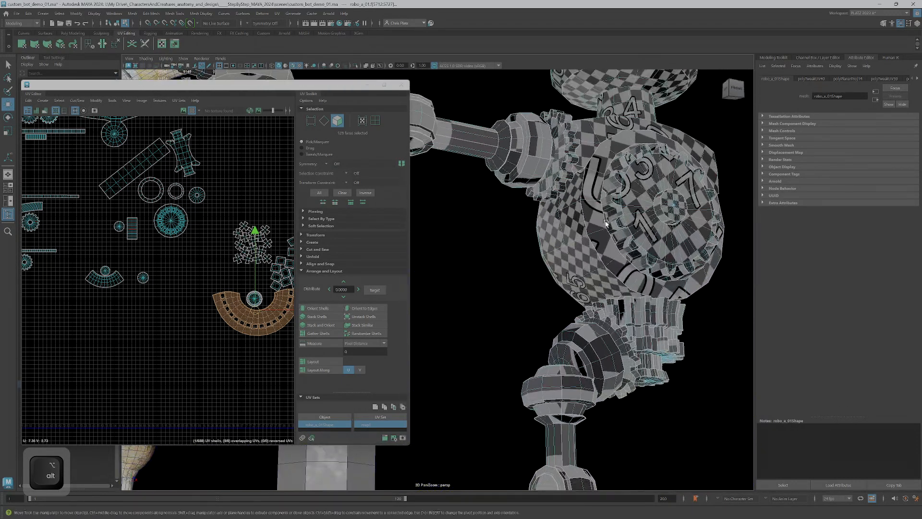
{"action": "left_click_drag", "start_coordinate": [648, 312], "coordinate": [617, 392], "text": "alt"}
{"action": "middle_click_drag", "start_coordinate": [617, 392], "coordinate": [572, 288], "text": "alt"}
{"action": "right_click_drag", "start_coordinate": [607, 336], "coordinate": [576, 325], "text": "alt"}
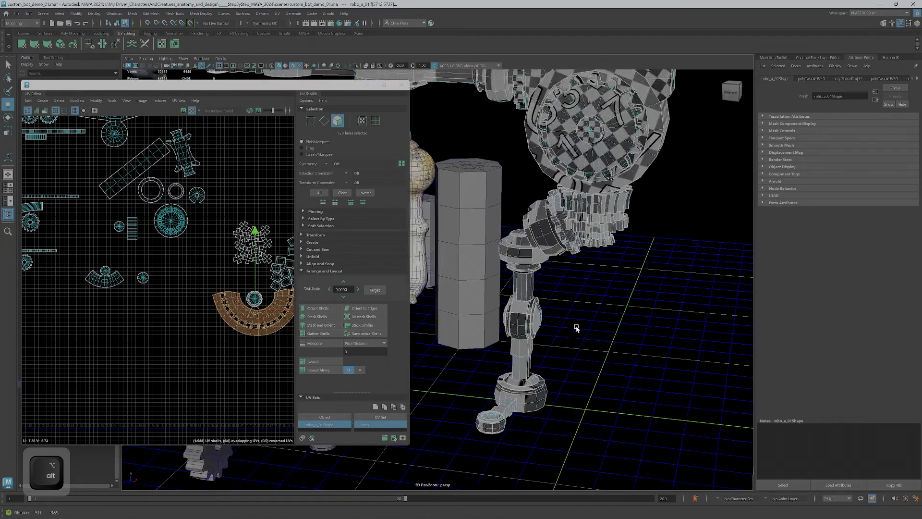
{"action": "right_click_drag", "start_coordinate": [607, 261], "coordinate": [574, 254], "text": "alt"}
{"action": "middle_click_drag", "start_coordinate": [574, 254], "coordinate": [584, 323], "text": "alt"}
{"action": "right_click_drag", "start_coordinate": [584, 322], "coordinate": [594, 301], "text": "alt"}
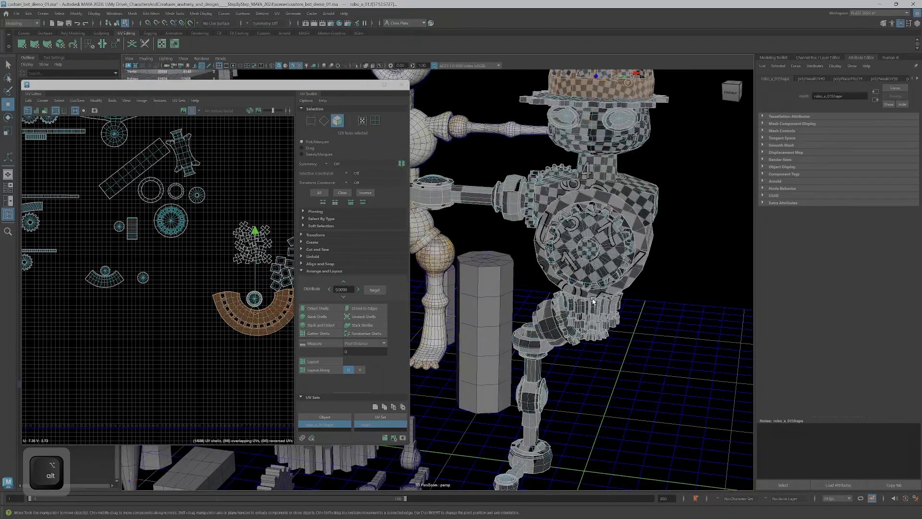
{"action": "left_click_drag", "start_coordinate": [592, 302], "coordinate": [579, 303], "text": "alt"}
{"action": "right_click_drag", "start_coordinate": [579, 303], "coordinate": [600, 288], "text": "alt"}
{"action": "middle_click_drag", "start_coordinate": [600, 288], "coordinate": [577, 313], "text": "alt"}
{"action": "left_click_drag", "start_coordinate": [577, 313], "coordinate": [564, 296], "text": "alt"}
{"action": "right_click_drag", "start_coordinate": [565, 297], "coordinate": [587, 295], "text": "alt"}
{"action": "middle_click_drag", "start_coordinate": [587, 295], "coordinate": [603, 333], "text": "alt"}
{"action": "mouse_move", "coordinate": [603, 333]}
{"action": "right_mouse_down", "text": "alt"}
{"action": "mouse_move", "coordinate": [632, 333]}
{"action": "mouse_move", "coordinate": [604, 334]}
{"action": "right_mouse_up", "text": "alt"}
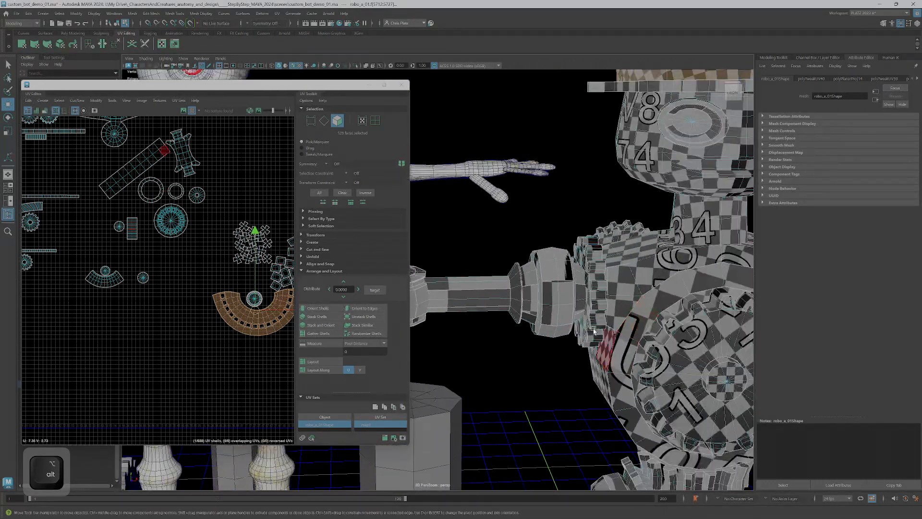
Select the shoulder ball with the upper arm and apply a planar UV projection to it.
{"action": "double_click", "coordinate": [562, 298]}
{"action": "right_click_drag", "start_coordinate": [562, 298], "coordinate": [559, 305], "text": "alt"}
{"action": "middle_click_drag", "start_coordinate": [558, 305], "coordinate": [604, 304], "text": "alt"}
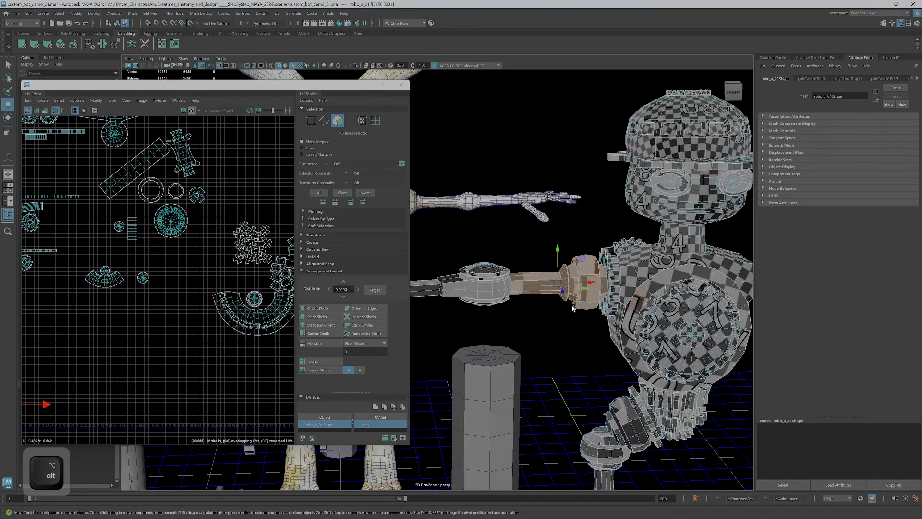
{"action": "right_click_drag", "start_coordinate": [178, 307], "coordinate": [136, 286], "text": "alt"}
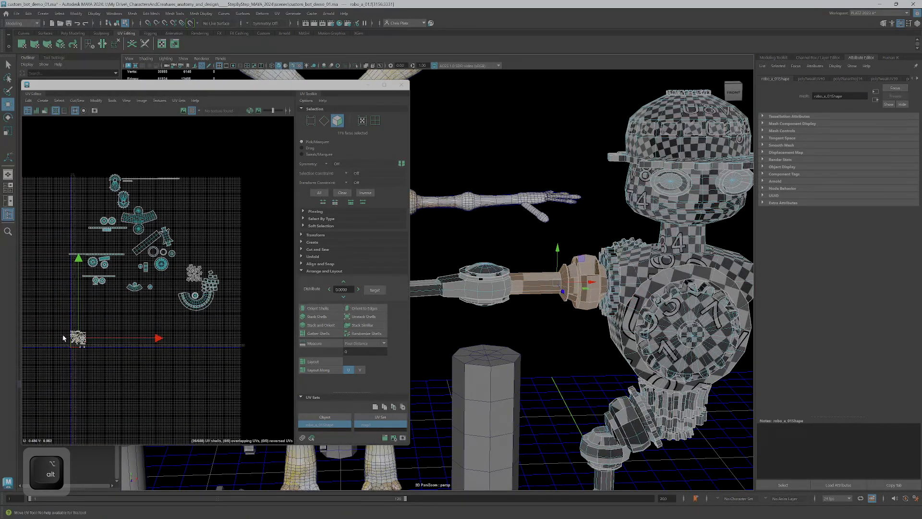
{"action": "key", "text": "w"}
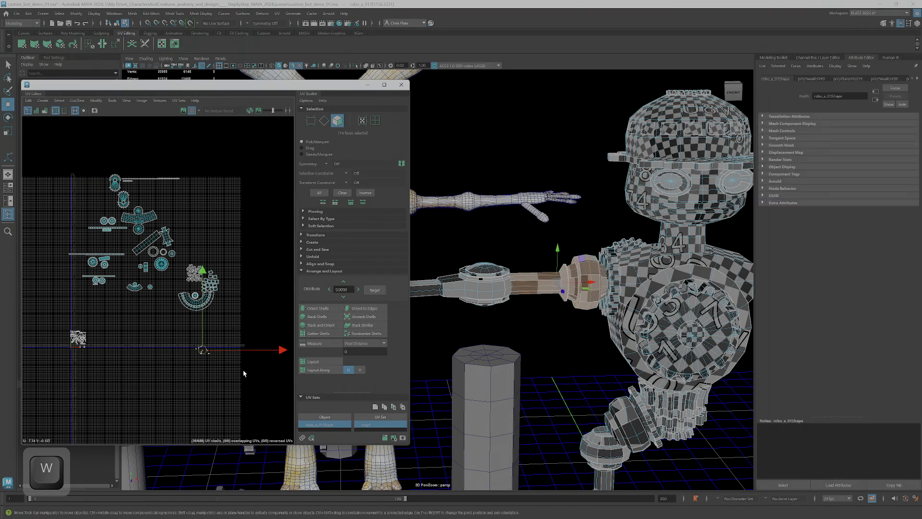
{"action": "scroll", "coordinate": [544, 259], "scroll_direction": "up", "scroll_amount": 3}
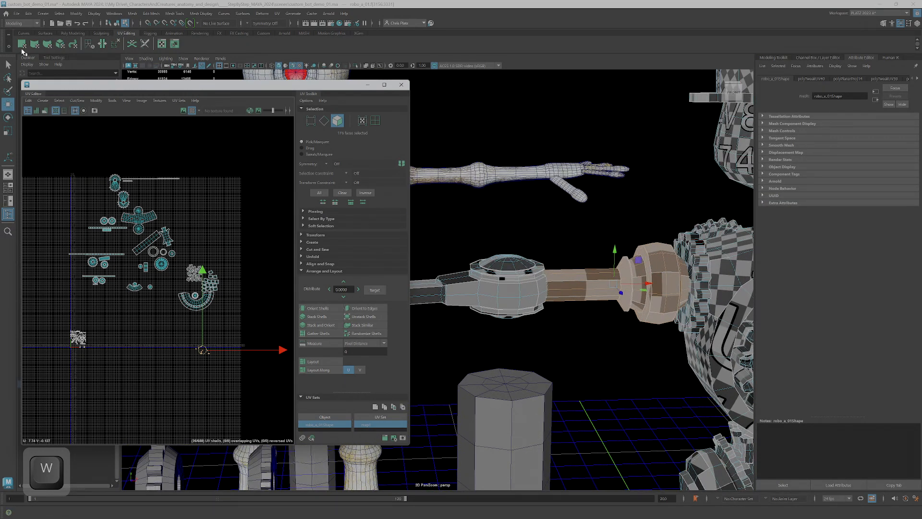
{"action": "left_click", "coordinate": [22, 44]}
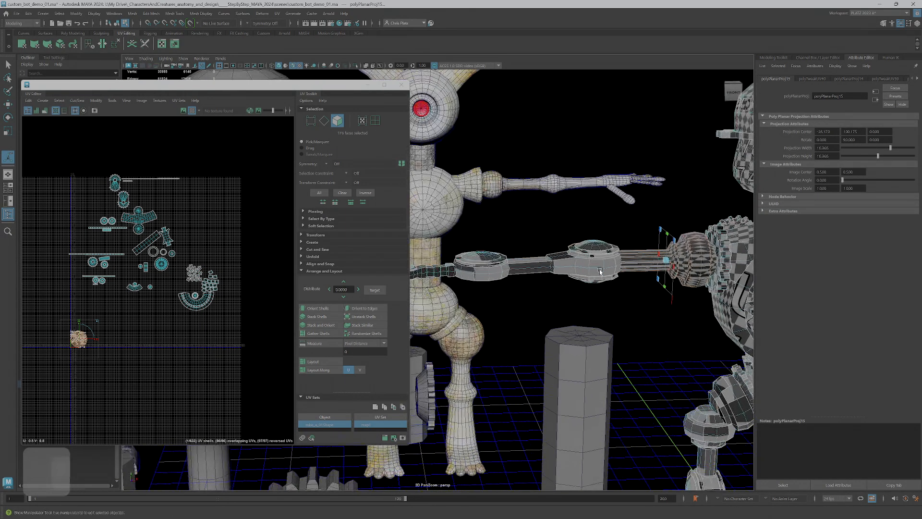
Apply separate planar projections to the elbow with forearm, the wrist joint and the hand.
{"action": "double_click", "coordinate": [598, 263]}
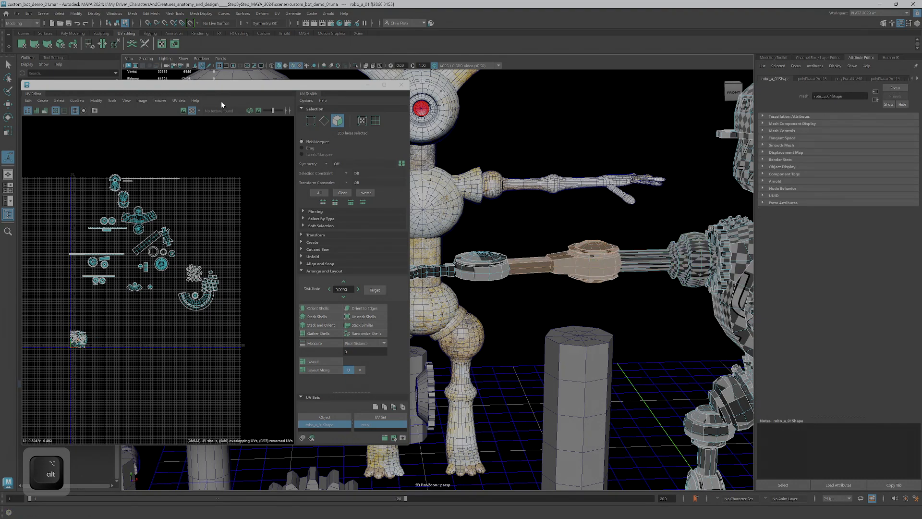
{"action": "left_click", "coordinate": [23, 45]}
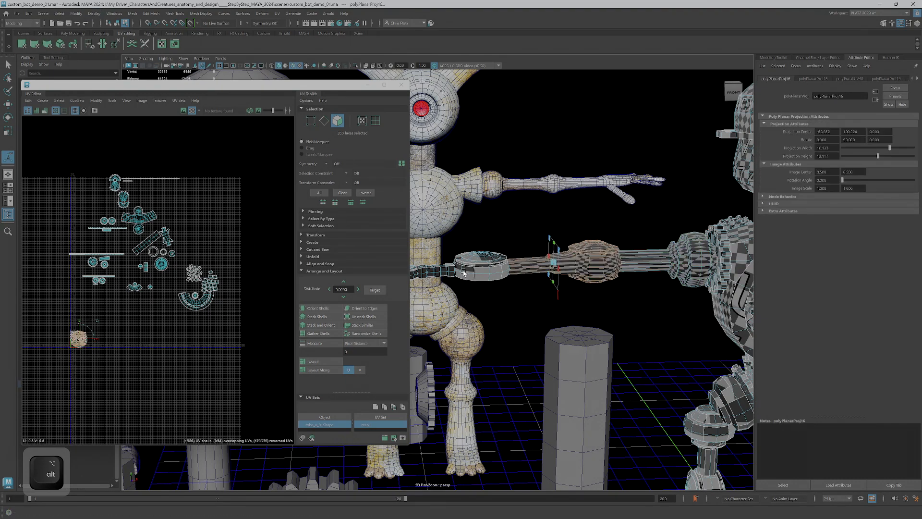
{"action": "middle_click_drag", "start_coordinate": [553, 285], "coordinate": [594, 285], "text": "alt"}
{"action": "double_click", "coordinate": [523, 262]}
{"action": "left_click", "coordinate": [22, 44]}
{"action": "double_click", "coordinate": [480, 272]}
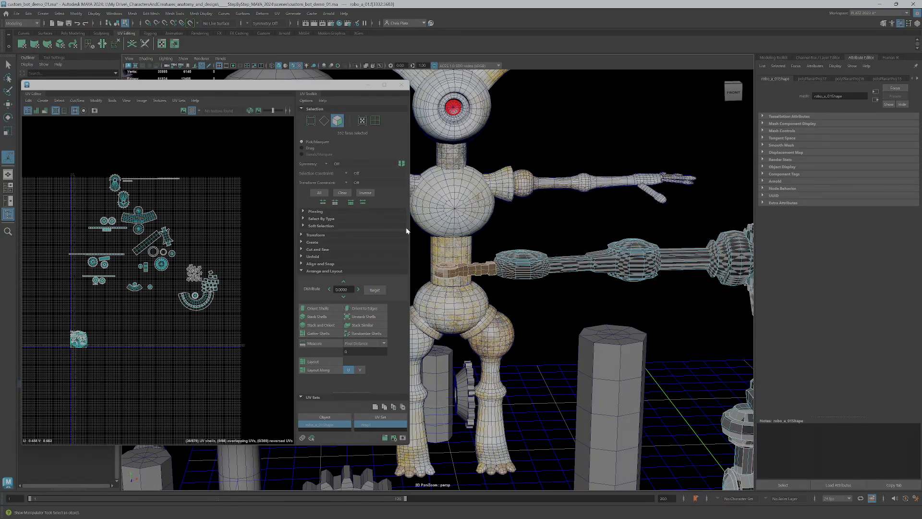
{"action": "left_click", "coordinate": [23, 44]}
Apply separate planar projections to the hip gear and the hip ball beside the waist.
{"action": "left_click_drag", "start_coordinate": [528, 288], "coordinate": [588, 303], "text": "alt"}
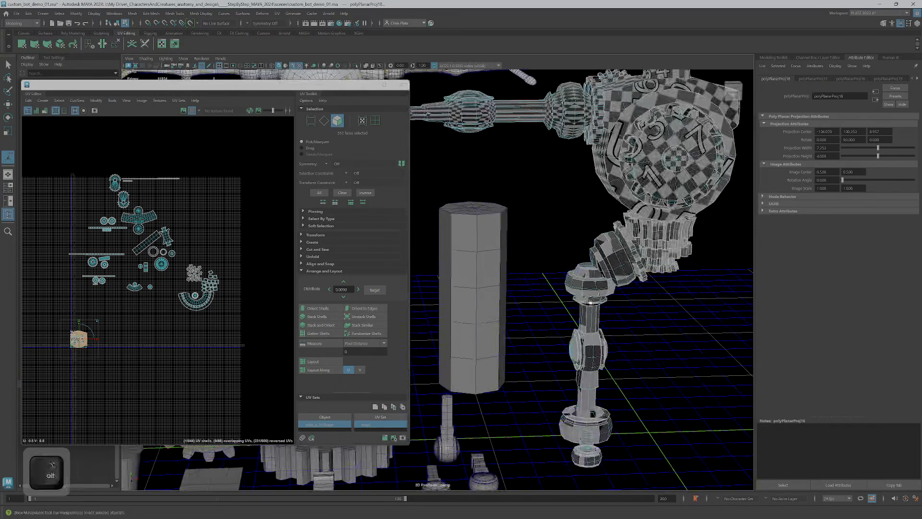
{"action": "right_click_drag", "start_coordinate": [637, 259], "coordinate": [720, 264], "text": "alt"}
{"action": "middle_click_drag", "start_coordinate": [720, 265], "coordinate": [552, 308], "text": "alt"}
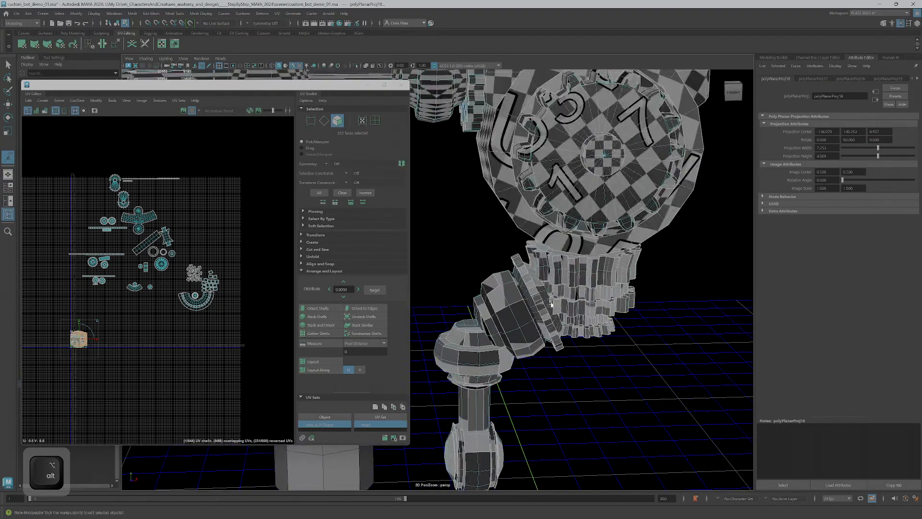
{"action": "left_click_drag", "start_coordinate": [553, 308], "coordinate": [540, 298], "text": "alt"}
{"action": "double_click", "coordinate": [540, 299]}
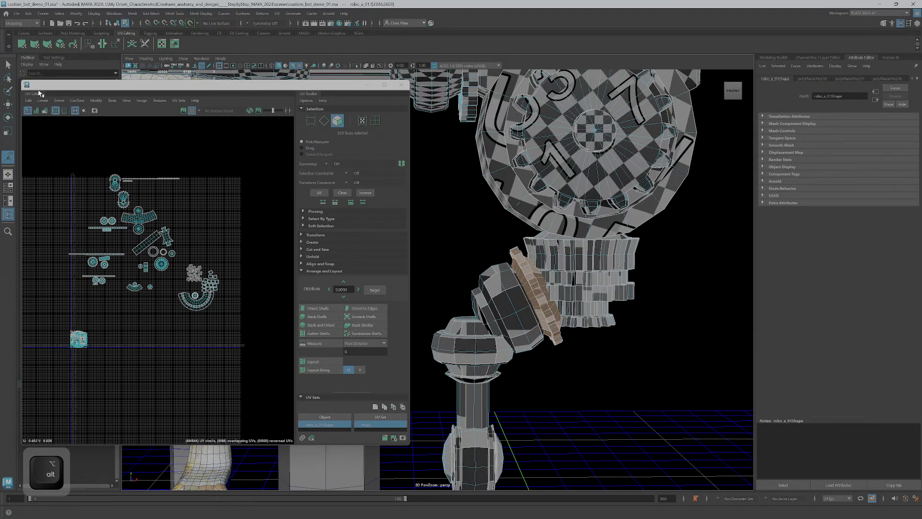
{"action": "left_click", "coordinate": [22, 44]}
{"action": "double_click", "coordinate": [510, 287]}
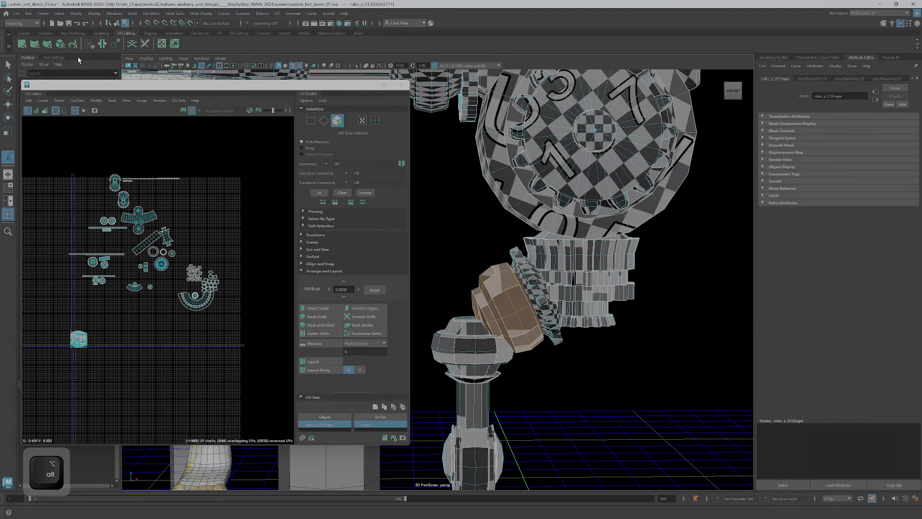
{"action": "left_click", "coordinate": [22, 44]}
Apply separate planar projections to the upper leg and to the knee with the lower leg.
{"action": "double_click", "coordinate": [454, 330]}
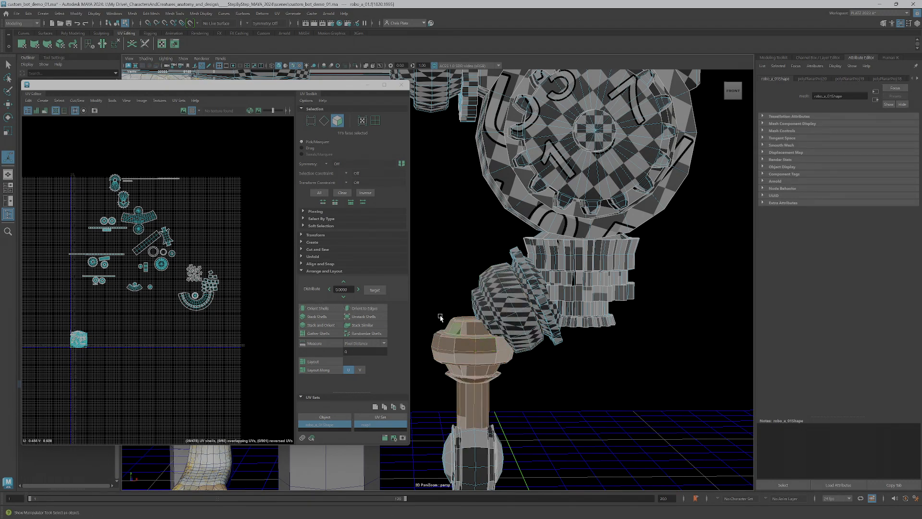
{"action": "left_click", "coordinate": [23, 44]}
{"action": "middle_click_drag", "start_coordinate": [467, 456], "coordinate": [508, 344], "text": "alt"}
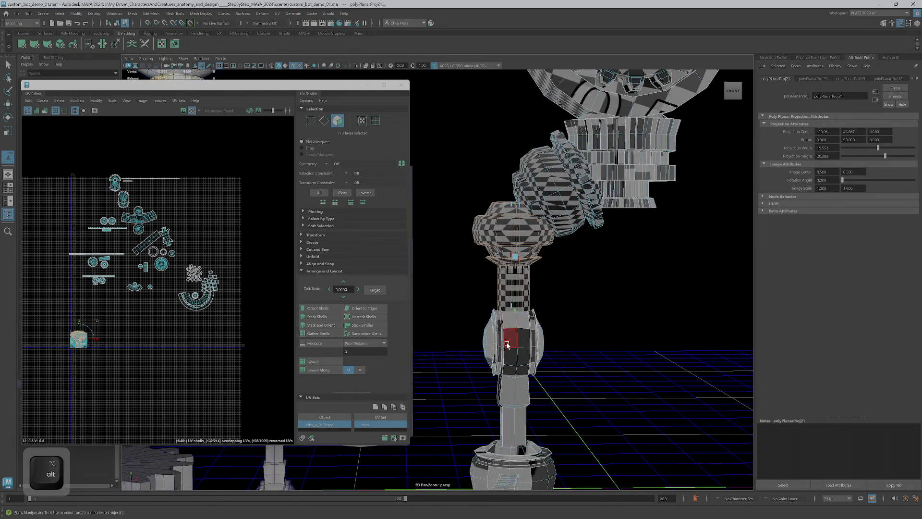
{"action": "double_click", "coordinate": [508, 345]}
{"action": "left_click", "coordinate": [22, 45]}
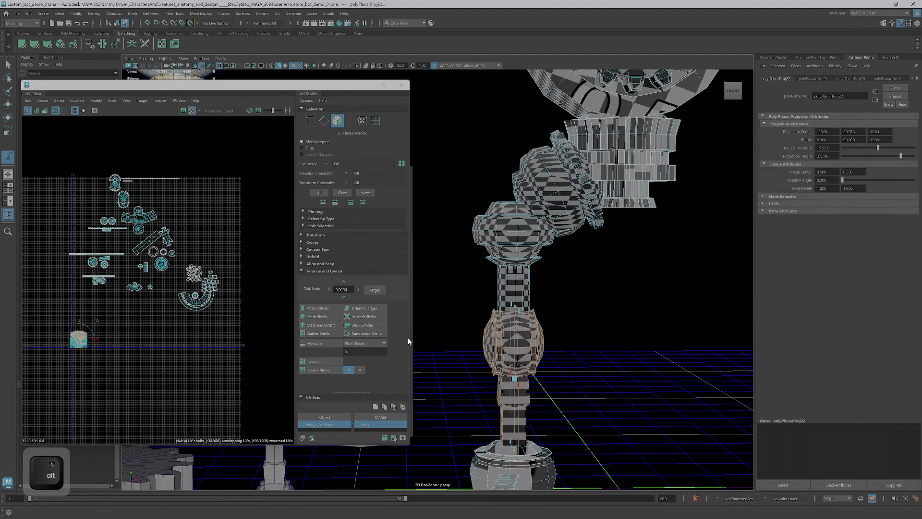
Apply separate planar projections to the foot base and the small toe piece in front of it.
{"action": "middle_click_drag", "start_coordinate": [514, 451], "coordinate": [536, 327], "text": "alt"}
{"action": "double_click", "coordinate": [538, 329]}
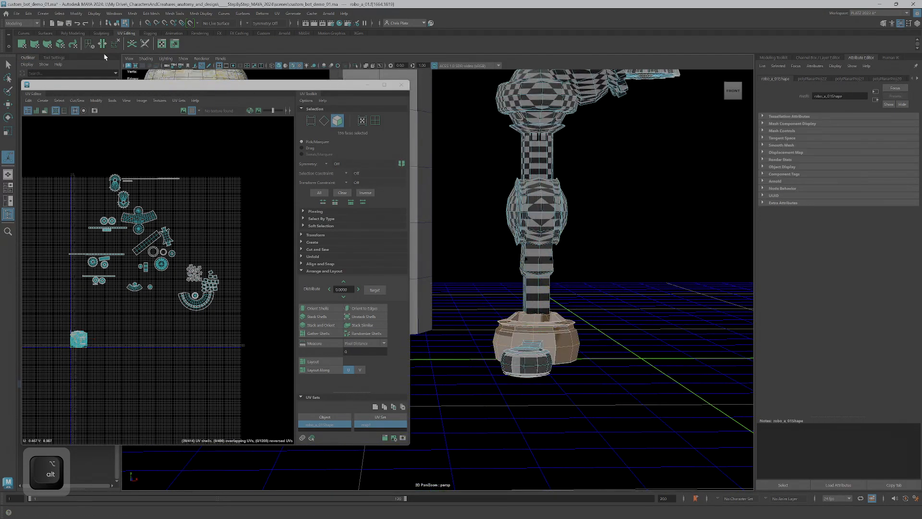
{"action": "left_click", "coordinate": [22, 44]}
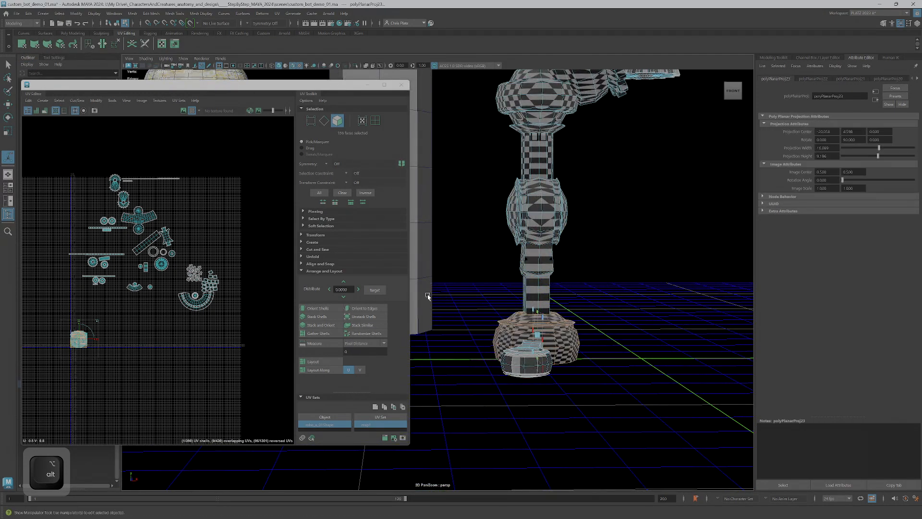
{"action": "double_click", "coordinate": [546, 368]}
{"action": "key", "text": "g"}
Select the stacked gears of the waist below the torso and apply a planar projection to them.
{"action": "left_click_drag", "start_coordinate": [531, 345], "coordinate": [611, 369], "text": "alt"}
{"action": "double_click", "coordinate": [611, 367]}
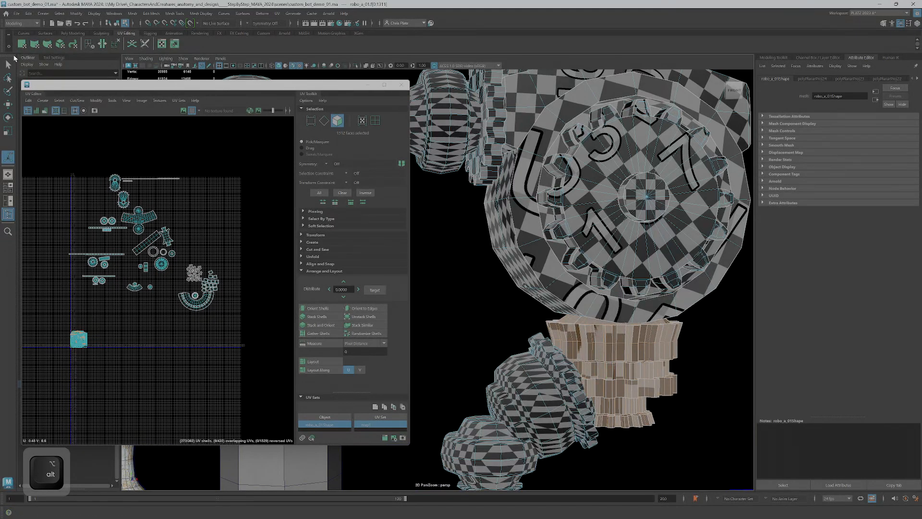
{"action": "left_click", "coordinate": [22, 44]}
Turn off the checker map and check the projected arm, waist and leg parts in plain shading.
{"action": "left_click_drag", "start_coordinate": [593, 353], "coordinate": [545, 303], "text": "alt"}
{"action": "right_click_drag", "start_coordinate": [545, 302], "coordinate": [188, 158], "text": "alt"}
{"action": "left_click", "coordinate": [192, 111]}
{"action": "mouse_move", "coordinate": [599, 310]}
{"action": "left_mouse_down", "text": "alt"}
{"action": "mouse_move", "coordinate": [596, 264]}
{"action": "mouse_move", "coordinate": [601, 305]}
{"action": "left_mouse_up", "text": "alt"}
{"action": "right_click_drag", "start_coordinate": [601, 306], "coordinate": [574, 325], "text": "alt"}
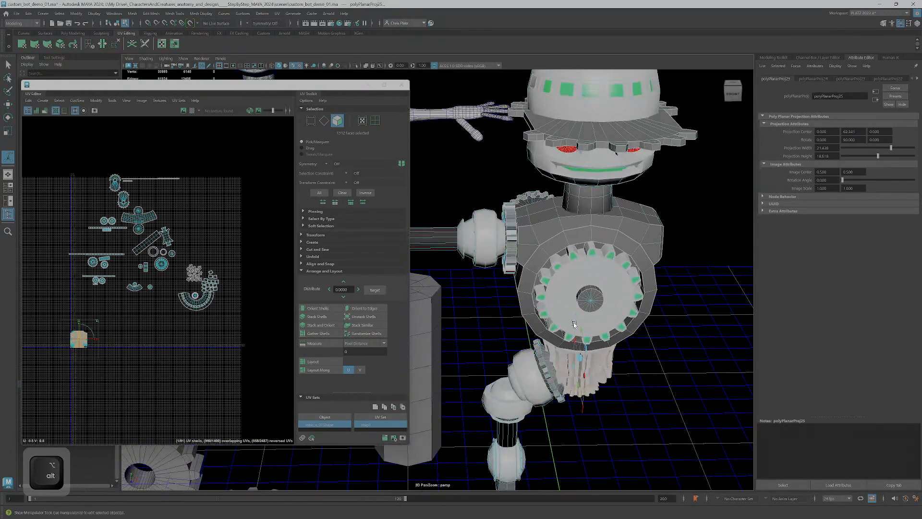
{"action": "left_click_drag", "start_coordinate": [480, 202], "coordinate": [546, 210], "text": "alt"}
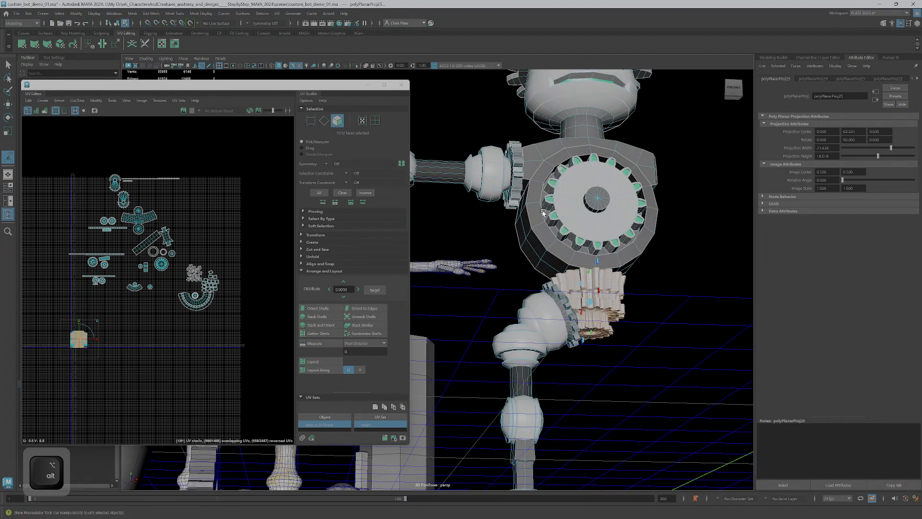
Move the waist gear shells and the hip ball shells out of the pile to separate empty spots in the UV layout.
{"action": "right_click_drag", "start_coordinate": [96, 307], "coordinate": [134, 303], "text": "alt"}
{"action": "key", "text": "w"}
{"action": "left_click_drag", "start_coordinate": [71, 320], "coordinate": [166, 407]}
{"action": "left_click", "coordinate": [77, 319]}
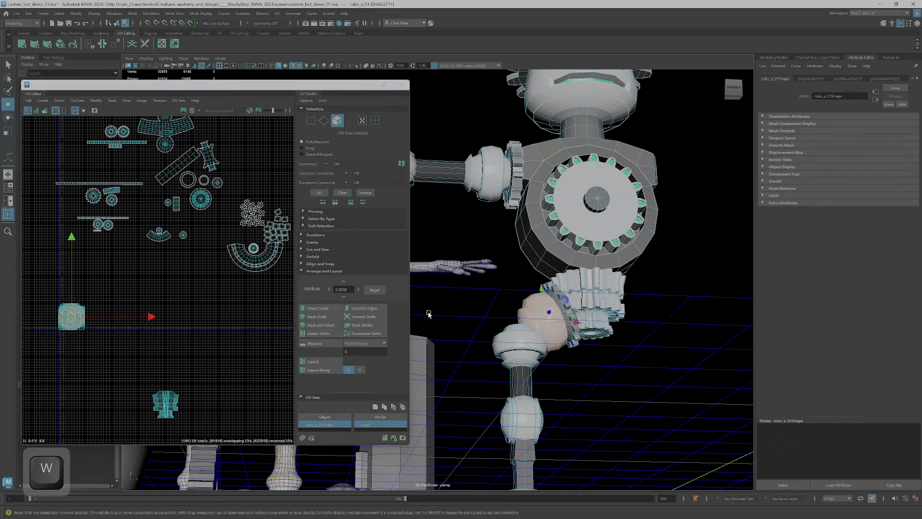
{"action": "left_click_drag", "start_coordinate": [77, 319], "coordinate": [236, 343]}
{"action": "left_click", "coordinate": [72, 319]}
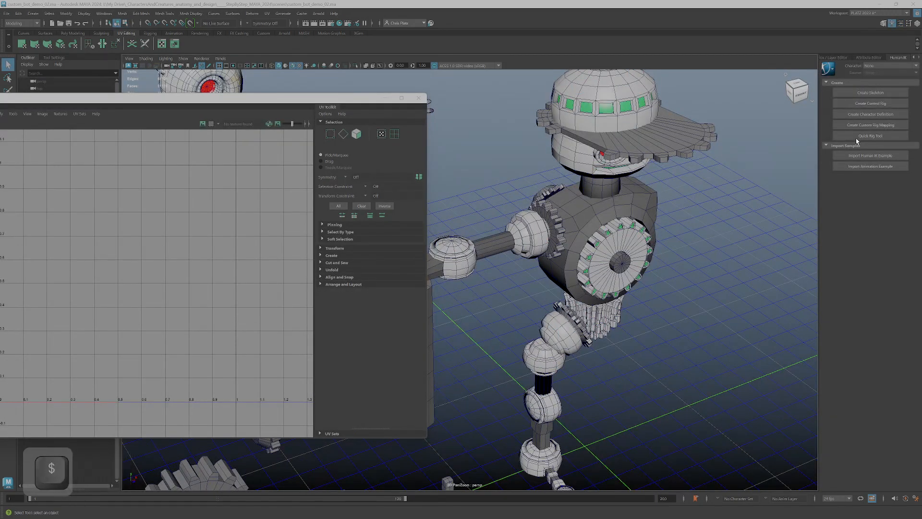
Bring the UV Editor window fully into view and select the robot mesh to display its UVs.
{"action": "left_click_drag", "start_coordinate": [294, 98], "coordinate": [379, 104]}
{"action": "left_click", "coordinate": [625, 219]}
{"action": "scroll", "coordinate": [625, 219], "scroll_direction": "down", "scroll_amount": 6}
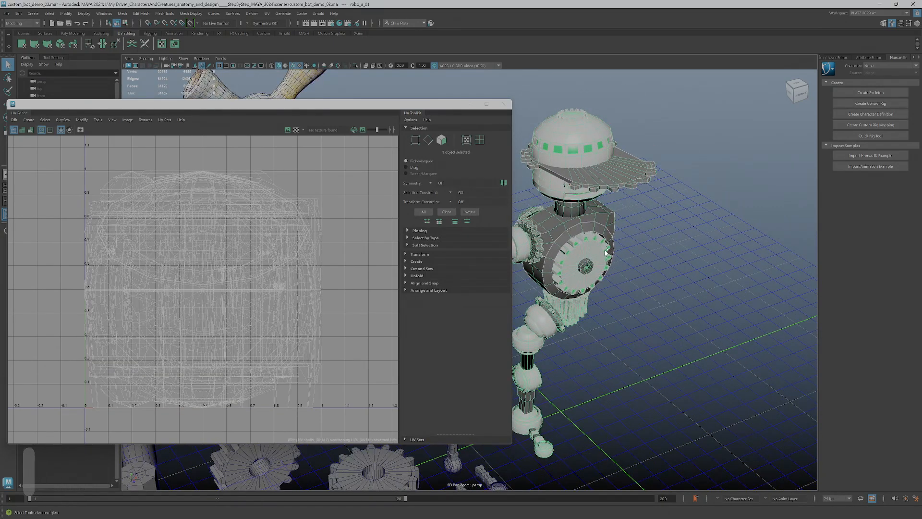
Examine the UV layout around the pile of projected shells and the separated waist and hip ball shells.
{"action": "scroll", "coordinate": [274, 266], "scroll_direction": "down", "scroll_amount": 8}
{"action": "scroll", "coordinate": [307, 273], "scroll_direction": "down", "scroll_amount": 6}
{"action": "middle_click_drag", "start_coordinate": [299, 257], "coordinate": [240, 350], "text": "alt"}
{"action": "scroll", "coordinate": [282, 315], "scroll_direction": "down", "scroll_amount": 4}
{"action": "middle_click_drag", "start_coordinate": [306, 312], "coordinate": [227, 298], "text": "alt"}
{"action": "right_click_drag", "start_coordinate": [251, 319], "coordinate": [263, 305], "text": "alt"}
{"action": "right_click_drag", "start_coordinate": [234, 340], "coordinate": [267, 335], "text": "alt"}
{"action": "middle_click_drag", "start_coordinate": [268, 335], "coordinate": [228, 273], "text": "alt"}
{"action": "right_click_drag", "start_coordinate": [229, 274], "coordinate": [398, 317], "text": "alt"}
{"action": "middle_click_drag", "start_coordinate": [298, 240], "coordinate": [305, 190], "text": "alt"}
{"action": "right_click_drag", "start_coordinate": [214, 313], "coordinate": [224, 310], "text": "alt"}
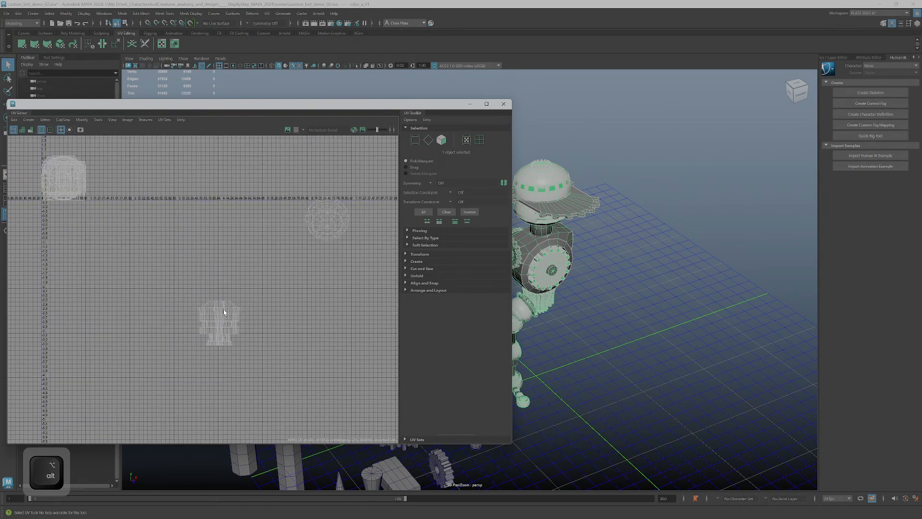
Inspect the robot's arm, torso, waist and leg from several angles, shifting the UV Editor out of the way.
{"action": "middle_click_drag", "start_coordinate": [552, 278], "coordinate": [644, 269], "text": "alt"}
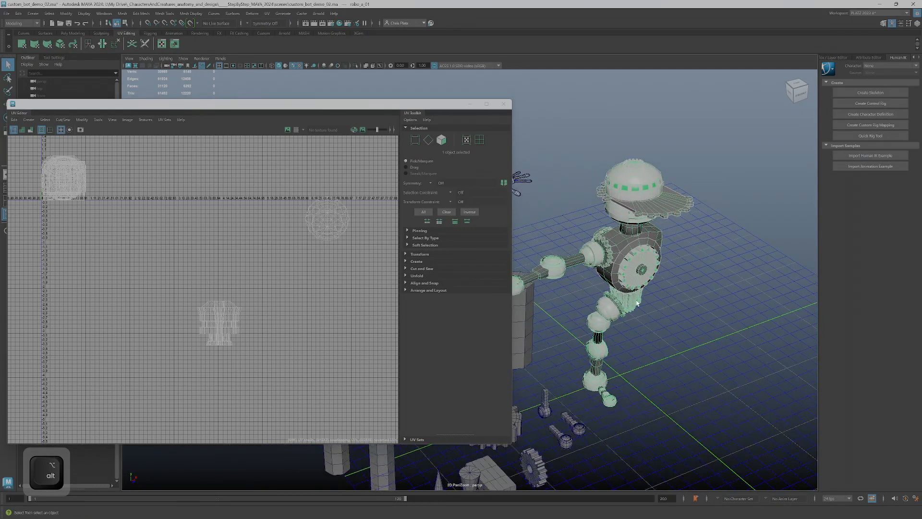
{"action": "left_click_drag", "start_coordinate": [644, 269], "coordinate": [591, 255], "text": "alt"}
{"action": "right_click_drag", "start_coordinate": [591, 254], "coordinate": [639, 269], "text": "alt"}
{"action": "left_click_drag", "start_coordinate": [639, 307], "coordinate": [625, 269], "text": "alt"}
{"action": "right_click_drag", "start_coordinate": [624, 307], "coordinate": [658, 327], "text": "alt"}
{"action": "middle_click_drag", "start_coordinate": [659, 326], "coordinate": [655, 297], "text": "alt"}
{"action": "left_click_drag", "start_coordinate": [655, 297], "coordinate": [648, 174], "text": "alt"}
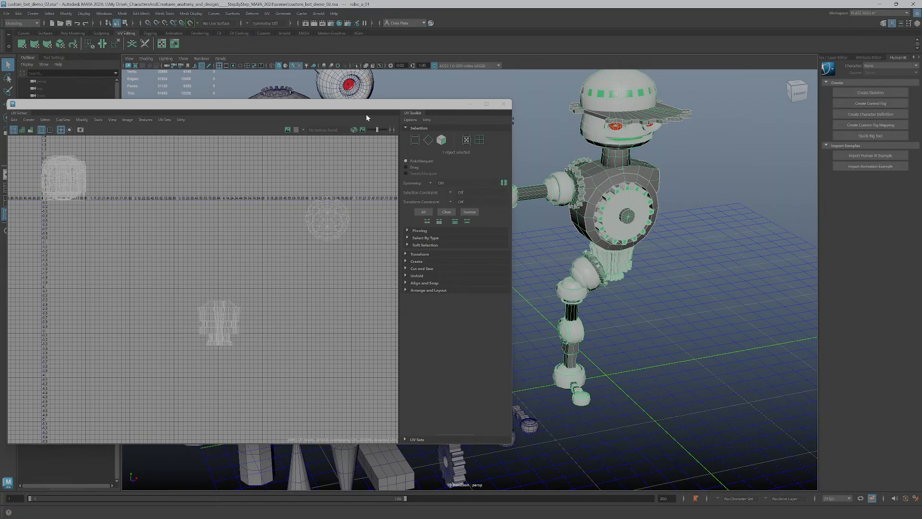
{"action": "left_click_drag", "start_coordinate": [372, 105], "coordinate": [167, 129]}
{"action": "scroll", "coordinate": [346, 206], "scroll_direction": "down", "scroll_amount": 3}
{"action": "middle_click_drag", "start_coordinate": [346, 207], "coordinate": [483, 221], "text": "alt"}
{"action": "left_click_drag", "start_coordinate": [483, 221], "coordinate": [548, 265], "text": "alt"}
{"action": "right_click_drag", "start_coordinate": [548, 265], "coordinate": [591, 290], "text": "alt"}
{"action": "left_click_drag", "start_coordinate": [591, 291], "coordinate": [580, 287], "text": "alt"}
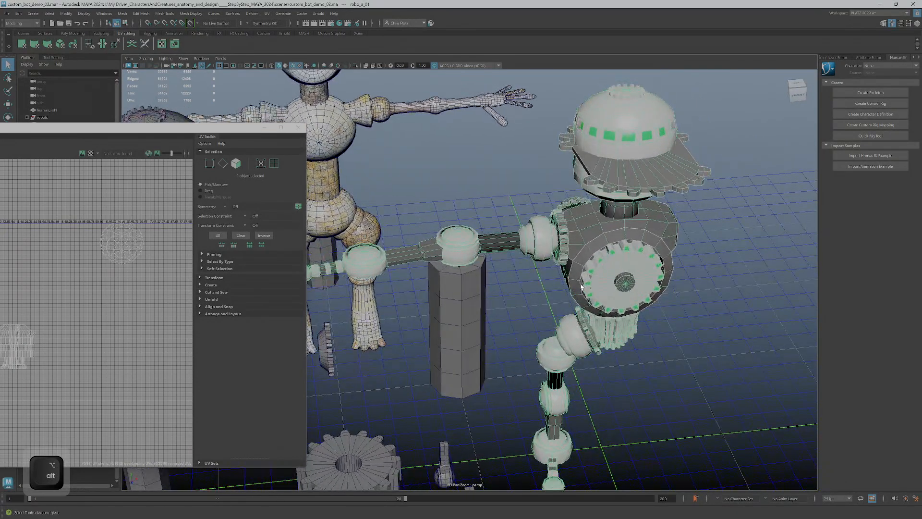
Bring the UV Editor back and select all faces of the shells piled in the 0 to 1 UV tile.
{"action": "left_click_drag", "start_coordinate": [177, 133], "coordinate": [303, 100]}
{"action": "scroll", "coordinate": [172, 300], "scroll_direction": "up", "scroll_amount": 2}
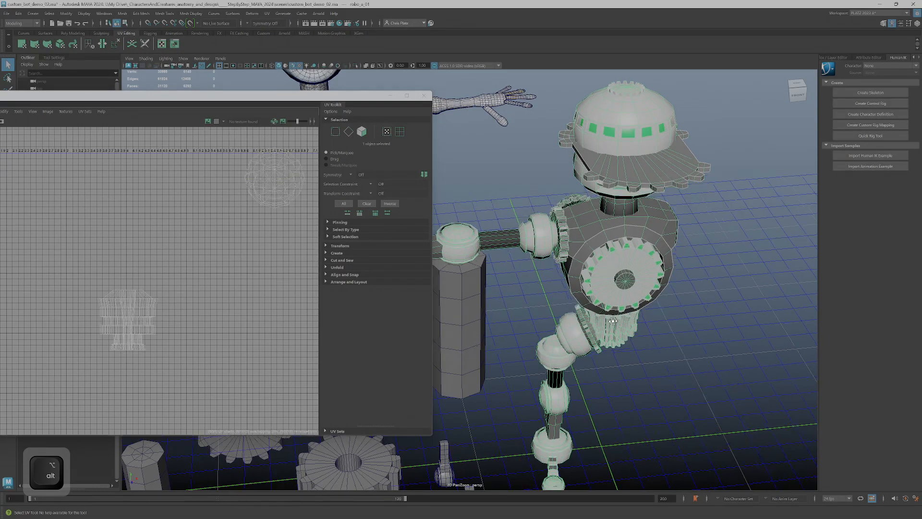
{"action": "left_click_drag", "start_coordinate": [632, 359], "coordinate": [613, 309], "text": "alt"}
{"action": "right_click_drag", "start_coordinate": [612, 309], "coordinate": [620, 194], "text": "alt"}
{"action": "middle_click_drag", "start_coordinate": [621, 195], "coordinate": [613, 302], "text": "alt"}
{"action": "middle_click_drag", "start_coordinate": [176, 290], "coordinate": [284, 297], "text": "alt"}
{"action": "scroll", "coordinate": [227, 264], "scroll_direction": "down", "scroll_amount": 2}
{"action": "middle_click_drag", "start_coordinate": [8, 205], "coordinate": [102, 256], "text": "alt"}
{"action": "middle_click_drag", "start_coordinate": [140, 216], "coordinate": [142, 243], "text": "alt"}
{"action": "right_click_drag", "start_coordinate": [142, 242], "coordinate": [141, 199], "text": "alt"}
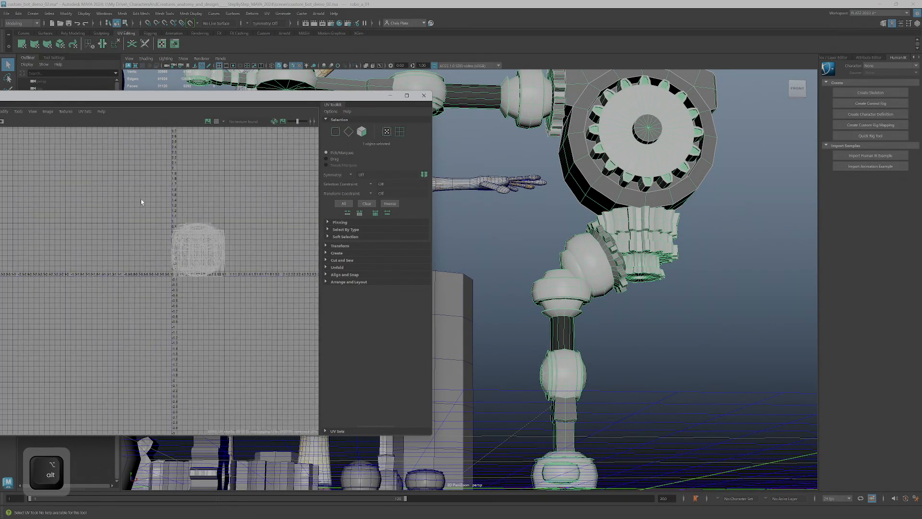
{"action": "right_click_drag", "start_coordinate": [186, 232], "coordinate": [189, 252]}
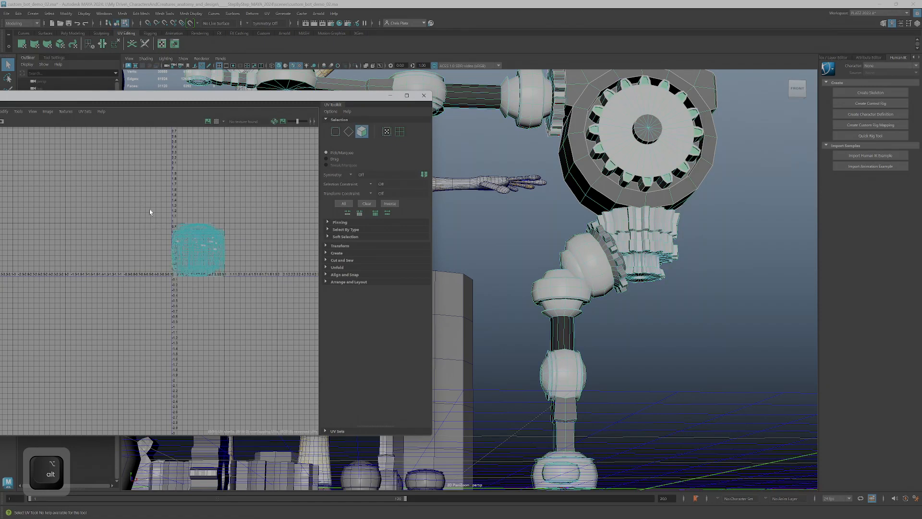
{"action": "left_click_drag", "start_coordinate": [149, 209], "coordinate": [257, 303]}
Add the separate waist and hip ball shells to the face selection and check the matching parts on the robot.
{"action": "right_click_drag", "start_coordinate": [524, 271], "coordinate": [523, 312], "text": "alt"}
{"action": "left_click_drag", "start_coordinate": [524, 312], "coordinate": [567, 320], "text": "alt"}
{"action": "middle_click_drag", "start_coordinate": [567, 289], "coordinate": [683, 331], "text": "alt"}
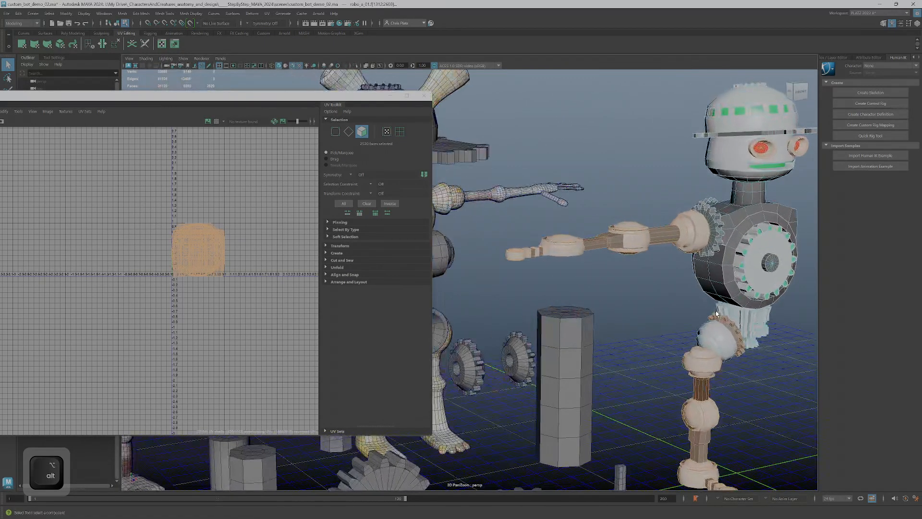
{"action": "right_click_drag", "start_coordinate": [682, 331], "coordinate": [718, 314], "text": "alt"}
{"action": "left_click_drag", "start_coordinate": [718, 314], "coordinate": [699, 313], "text": "alt"}
{"action": "middle_click_drag", "start_coordinate": [302, 308], "coordinate": [198, 245], "text": "alt"}
{"action": "right_click_drag", "start_coordinate": [198, 245], "coordinate": [233, 282], "text": "alt"}
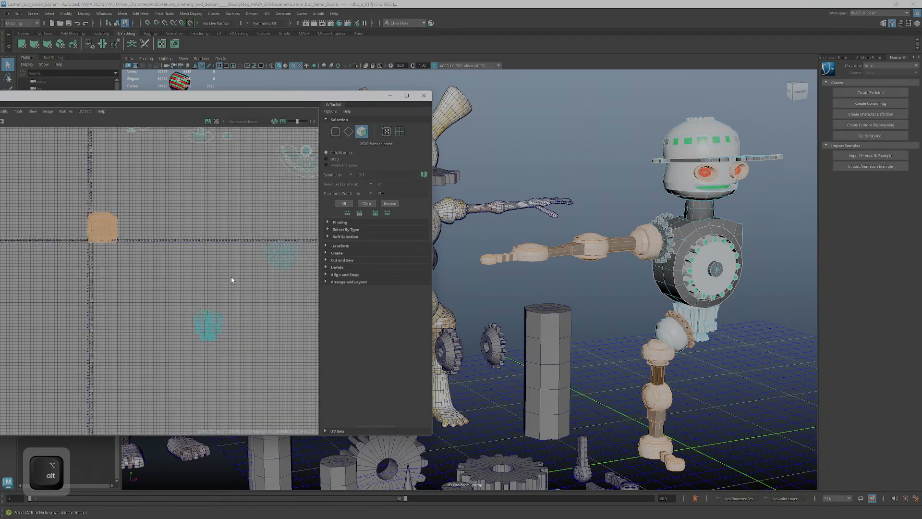
{"action": "left_click_drag", "start_coordinate": [307, 368], "coordinate": [181, 231], "text": "ctrl+shift"}
{"action": "left_click_drag", "start_coordinate": [591, 306], "coordinate": [654, 314], "text": "alt"}
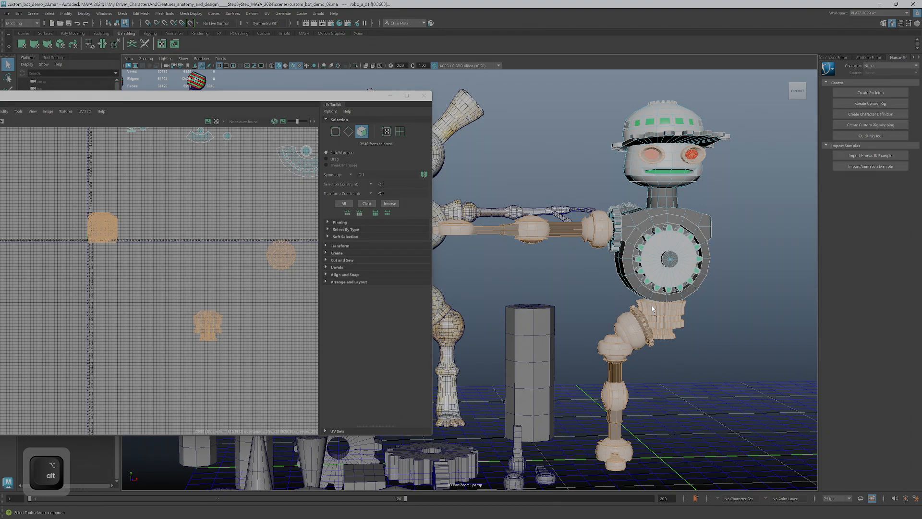
{"action": "left_click_drag", "start_coordinate": [611, 310], "coordinate": [670, 258], "text": "alt"}
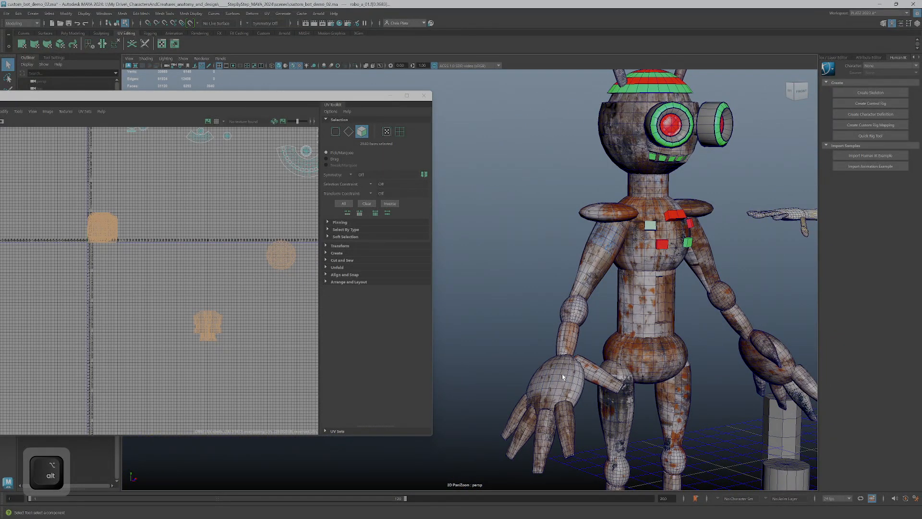
{"action": "left_click_drag", "start_coordinate": [577, 335], "coordinate": [613, 364], "text": "alt"}
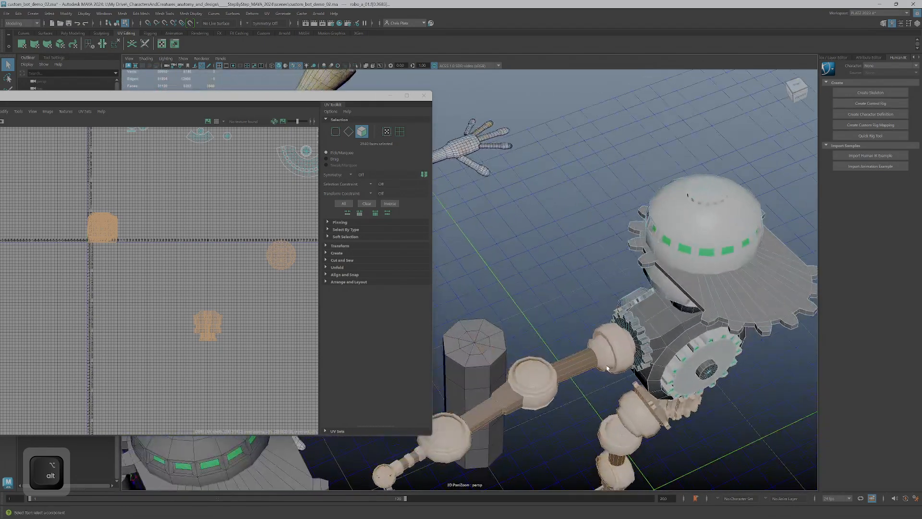
Select the robot's shoulder ball and upper arm faces and move their UV shell out of the pile in the 0 to 1 tile.
{"action": "left_click_drag", "start_coordinate": [675, 368], "coordinate": [809, 337], "text": "alt"}
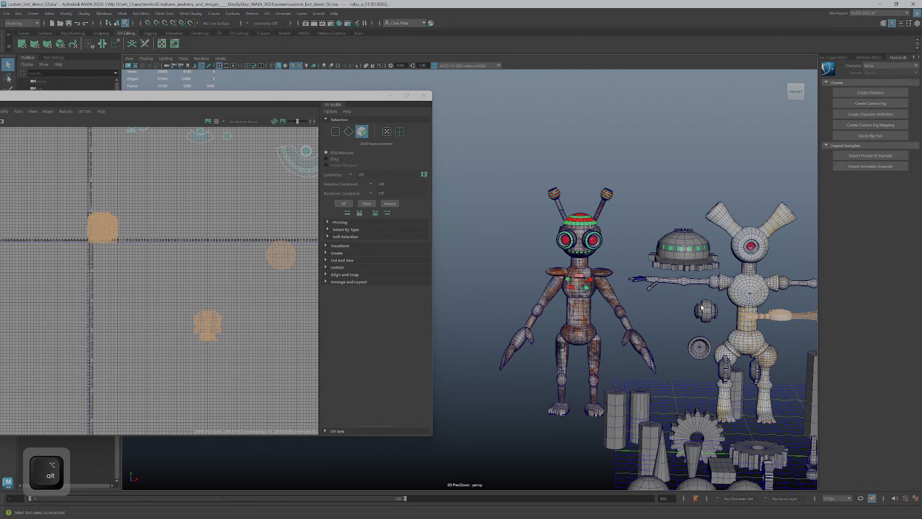
{"action": "left_click_drag", "start_coordinate": [755, 312], "coordinate": [609, 298], "text": "alt"}
{"action": "right_click_drag", "start_coordinate": [610, 297], "coordinate": [665, 305], "text": "alt"}
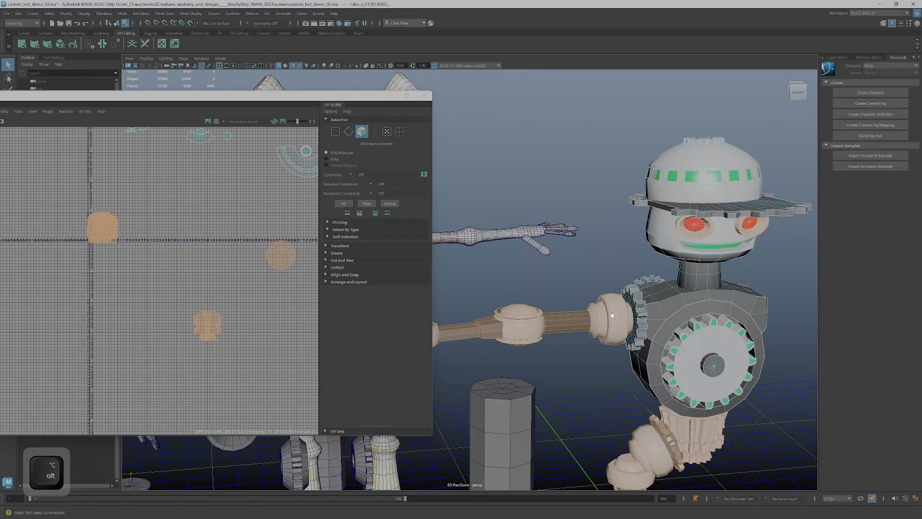
{"action": "left_click_drag", "start_coordinate": [716, 237], "coordinate": [535, 312], "text": "alt"}
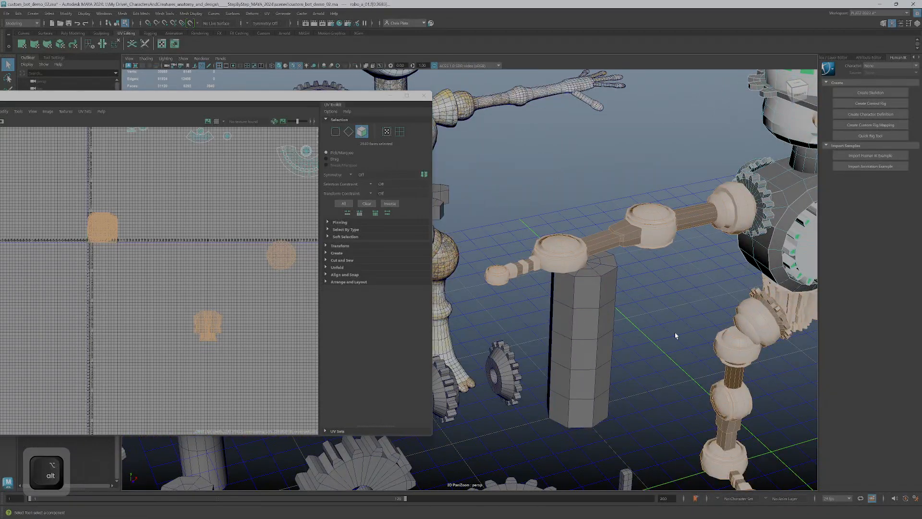
{"action": "middle_click_drag", "start_coordinate": [166, 264], "coordinate": [359, 255], "text": "alt"}
{"action": "scroll", "coordinate": [208, 262], "scroll_direction": "up", "scroll_amount": 4}
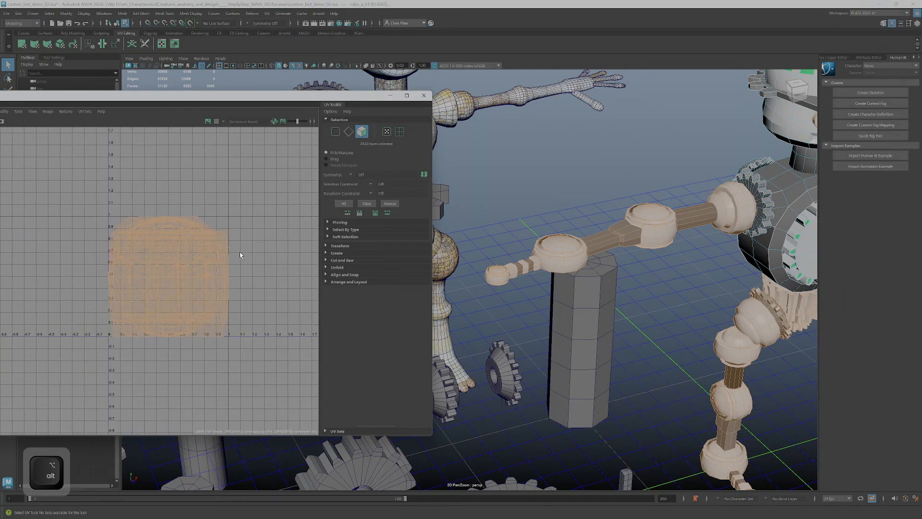
{"action": "right_click", "coordinate": [195, 253]}
{"action": "left_click", "coordinate": [197, 273]}
{"action": "left_click", "coordinate": [716, 217]}
{"action": "scroll", "coordinate": [206, 267], "scroll_direction": "down", "scroll_amount": 8}
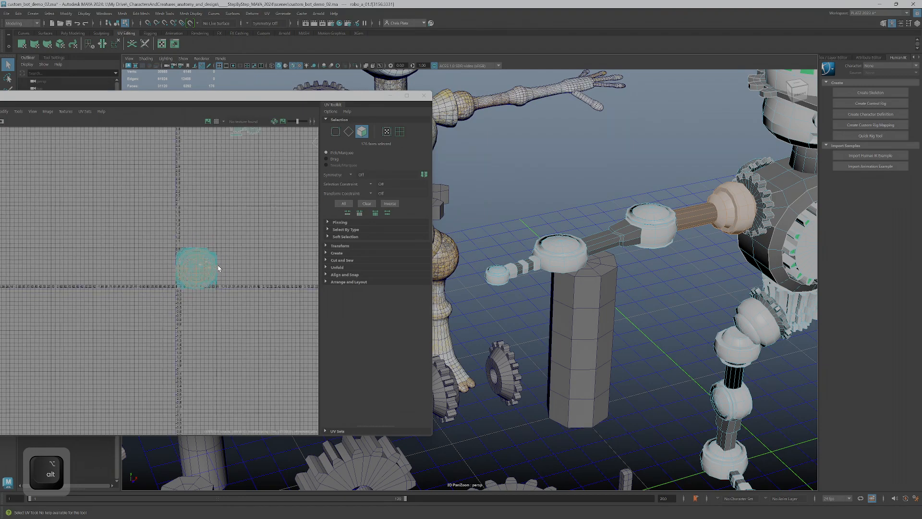
{"action": "key", "text": "w"}
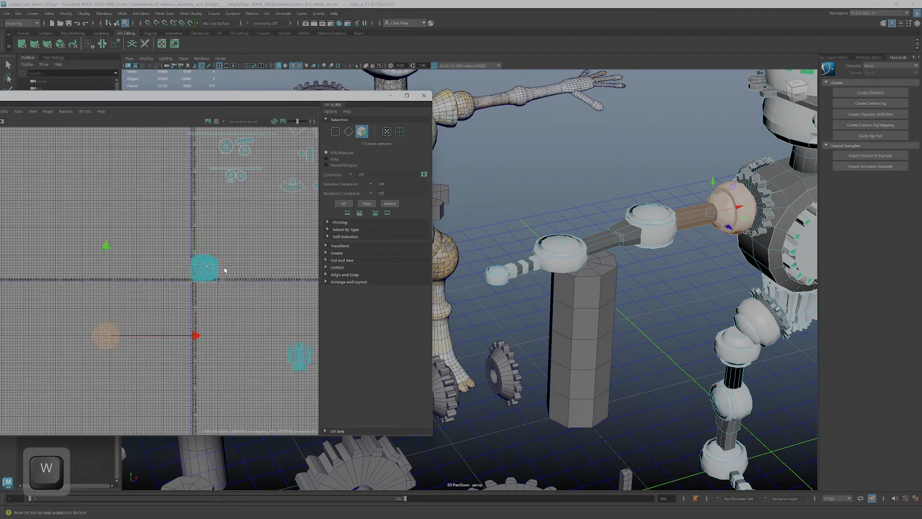
Move the elbow, wrist ball and hand UV shells out of the pile, placing them separately near the shoulder shell.
{"action": "left_click", "coordinate": [644, 238]}
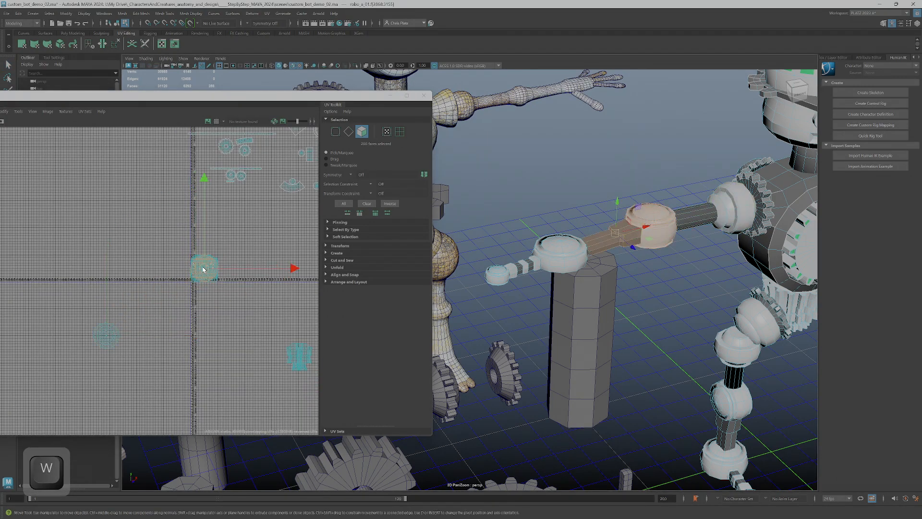
{"action": "left_click", "coordinate": [549, 248]}
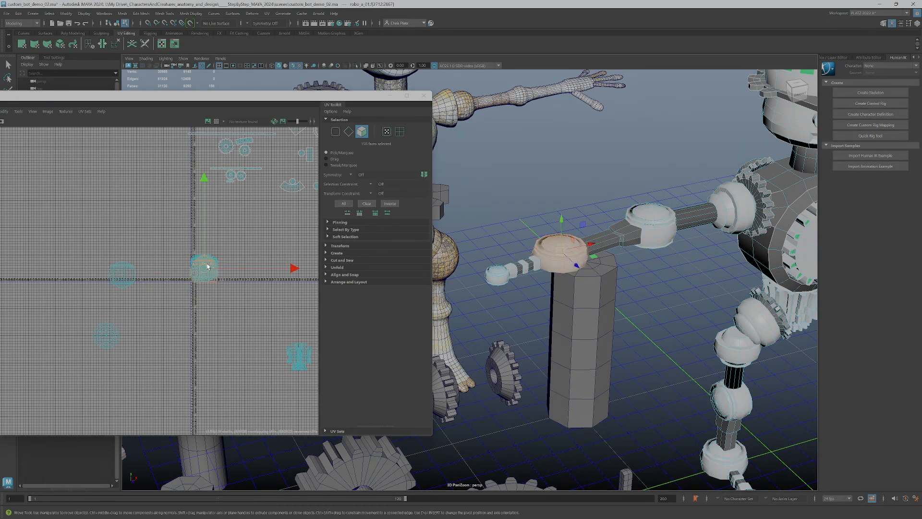
{"action": "left_click_drag", "start_coordinate": [208, 268], "coordinate": [139, 362]}
{"action": "left_click", "coordinate": [515, 271]}
{"action": "left_click_drag", "start_coordinate": [200, 265], "coordinate": [134, 311]}
Pick the leg segments from thigh to foot on the robot and spread their UV shells apart outside the pile.
{"action": "left_click", "coordinate": [748, 323]}
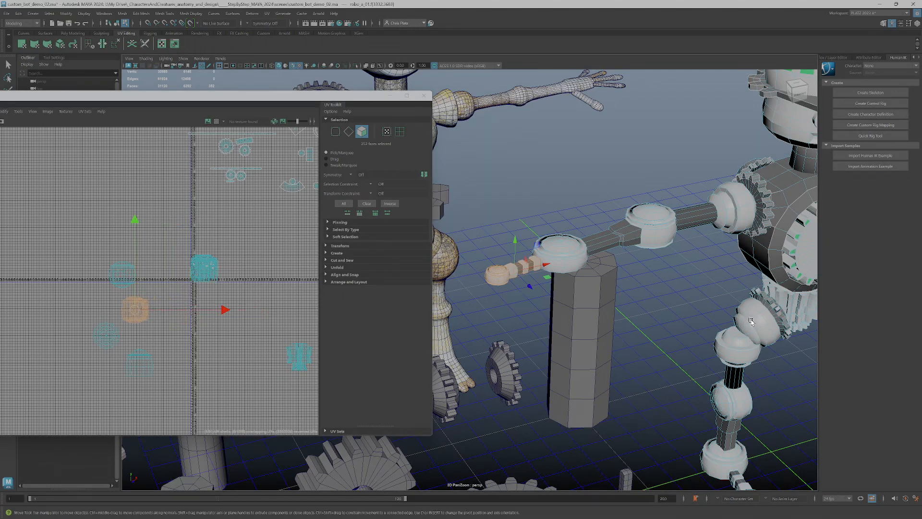
{"action": "left_click", "coordinate": [713, 343]}
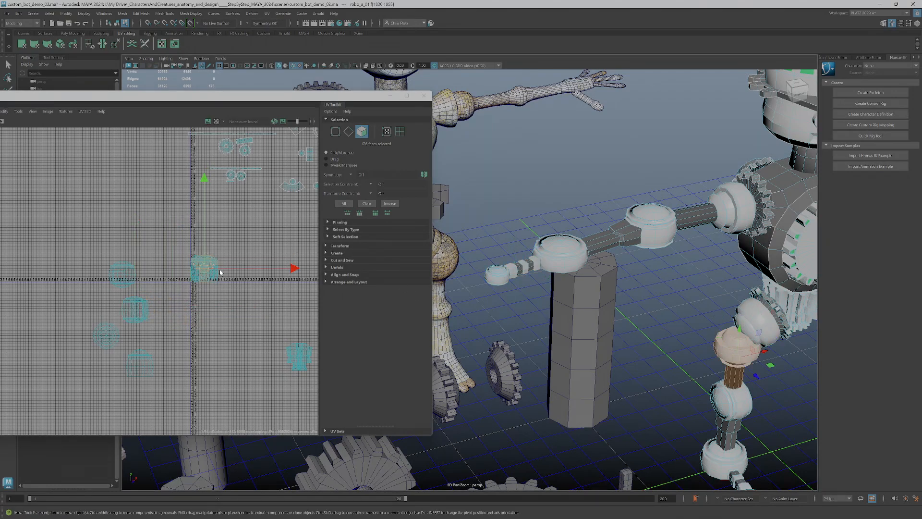
{"action": "left_click_drag", "start_coordinate": [204, 269], "coordinate": [265, 313]}
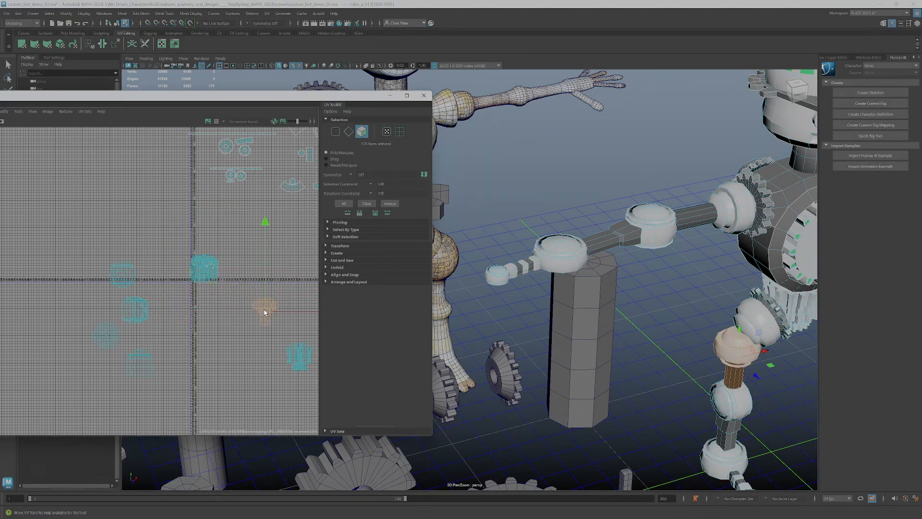
{"action": "left_click", "coordinate": [741, 401]}
{"action": "left_click_drag", "start_coordinate": [206, 270], "coordinate": [241, 335]}
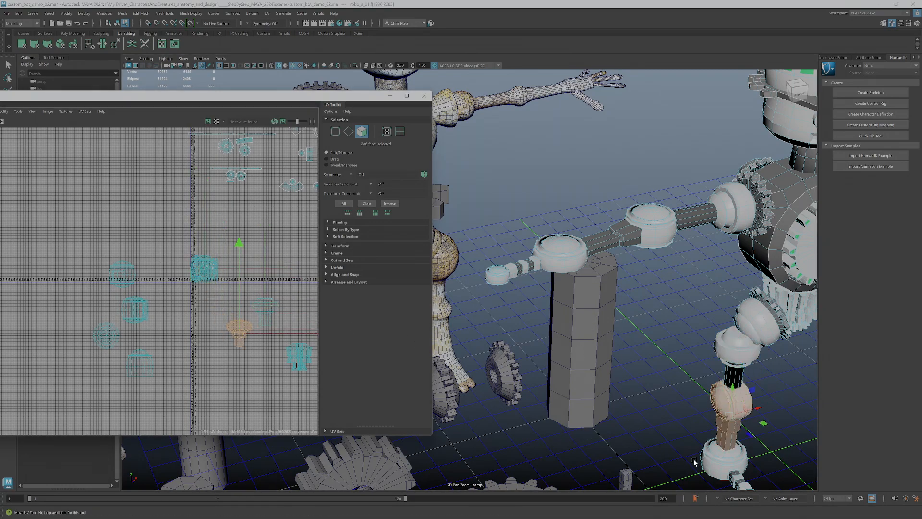
{"action": "left_click", "coordinate": [736, 472]}
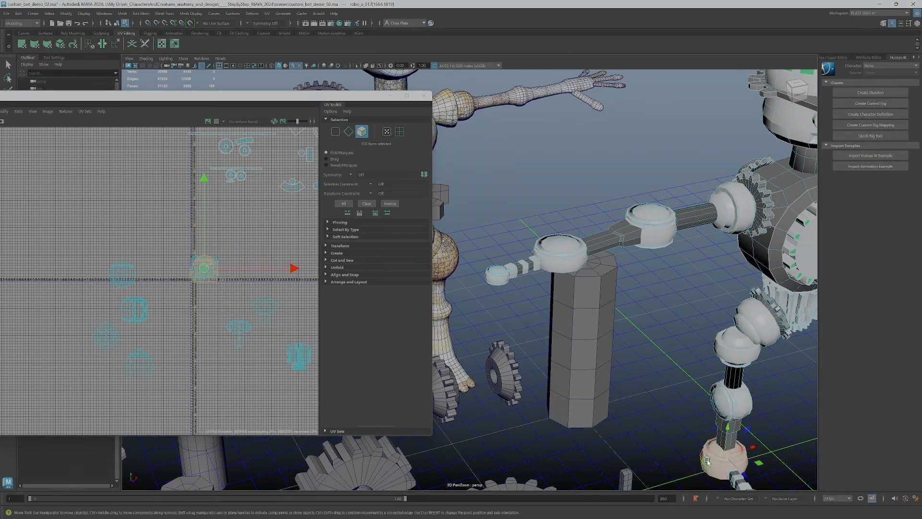
{"action": "left_click_drag", "start_coordinate": [206, 267], "coordinate": [201, 318]}
{"action": "left_click", "coordinate": [742, 485]}
Select the hip gear and ball shell remaining in the 0 to 1 tile and move it aside.
{"action": "left_click", "coordinate": [504, 278]}
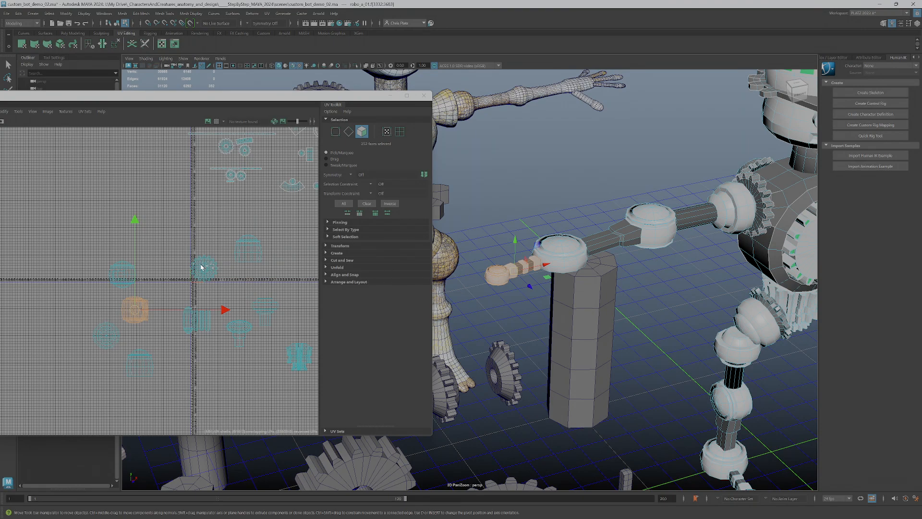
{"action": "left_click_drag", "start_coordinate": [180, 253], "coordinate": [221, 283]}
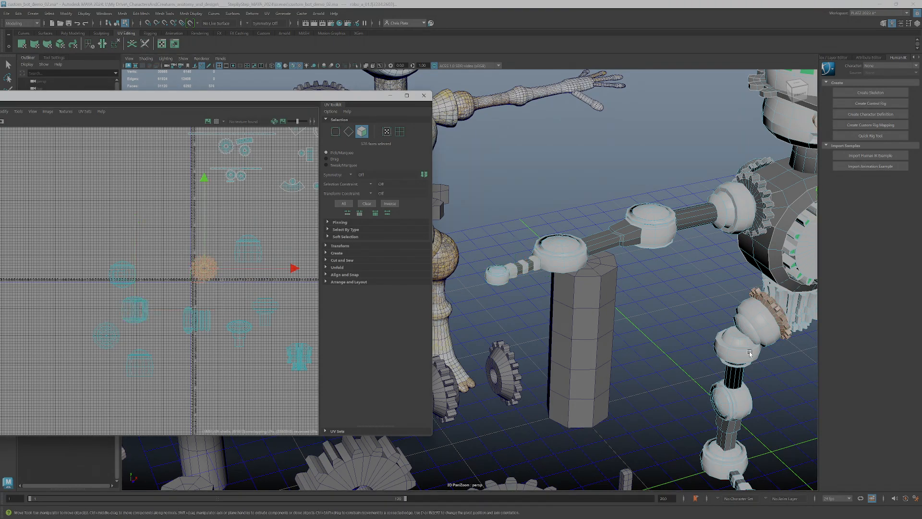
{"action": "left_click", "coordinate": [782, 320]}
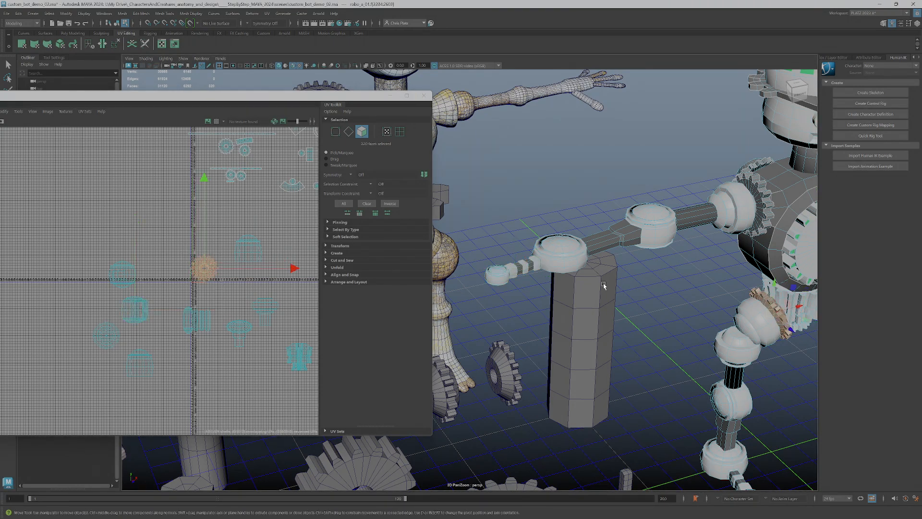
{"action": "left_click_drag", "start_coordinate": [205, 269], "coordinate": [235, 275]}
Frame the robot's two selected eyes from the side of the head and apply a planar UV projection to them.
{"action": "scroll", "coordinate": [205, 278], "scroll_direction": "up", "scroll_amount": 3}
{"action": "scroll", "coordinate": [505, 327], "scroll_direction": "down", "scroll_amount": 3}
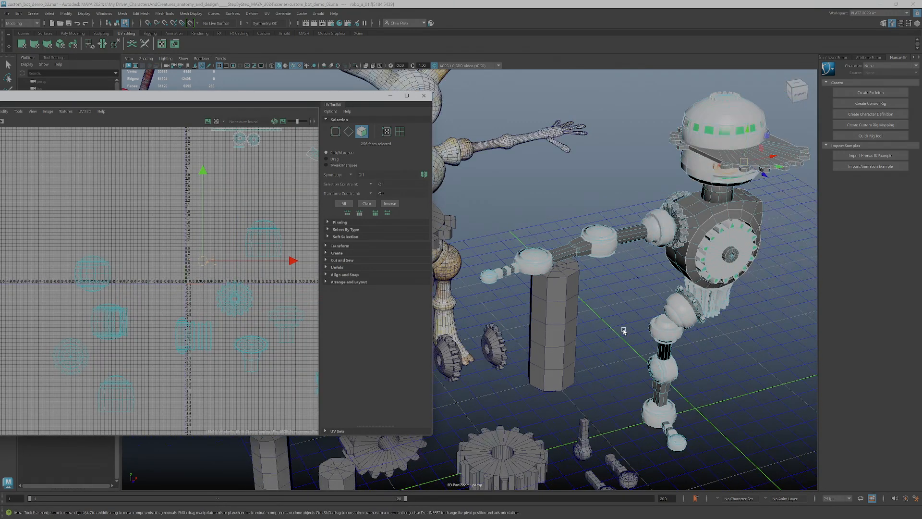
{"action": "key", "text": "f"}
{"action": "left_click_drag", "start_coordinate": [624, 297], "coordinate": [618, 287], "text": "alt"}
{"action": "scroll", "coordinate": [620, 288], "scroll_direction": "down", "scroll_amount": 4}
{"action": "middle_click_drag", "start_coordinate": [647, 300], "coordinate": [742, 308], "text": "alt"}
{"action": "scroll", "coordinate": [587, 296], "scroll_direction": "down", "scroll_amount": 2}
{"action": "left_click_drag", "start_coordinate": [587, 296], "coordinate": [644, 319], "text": "alt"}
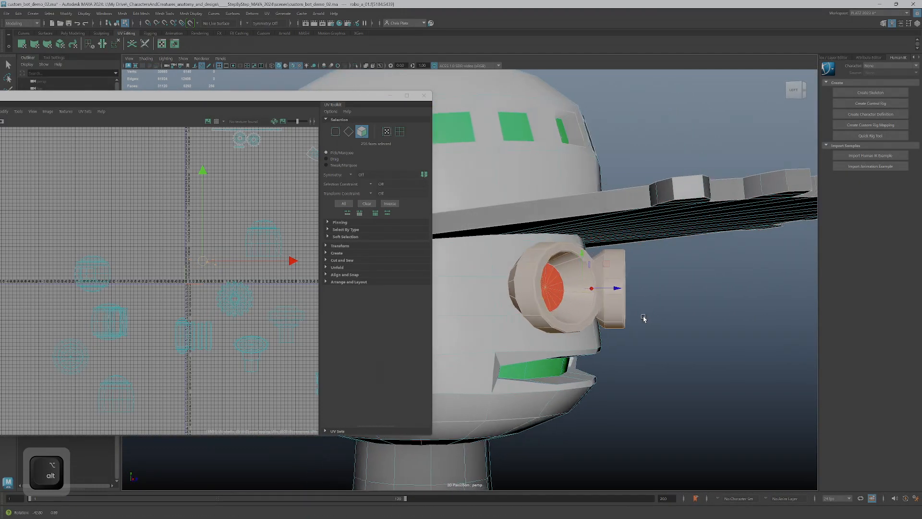
{"action": "left_click", "coordinate": [22, 45]}
{"action": "scroll", "coordinate": [82, 211], "scroll_direction": "up", "scroll_amount": 5}
{"action": "middle_click_drag", "start_coordinate": [218, 276], "coordinate": [136, 232], "text": "alt"}
{"action": "middle_click_drag", "start_coordinate": [197, 249], "coordinate": [194, 241], "text": "alt"}
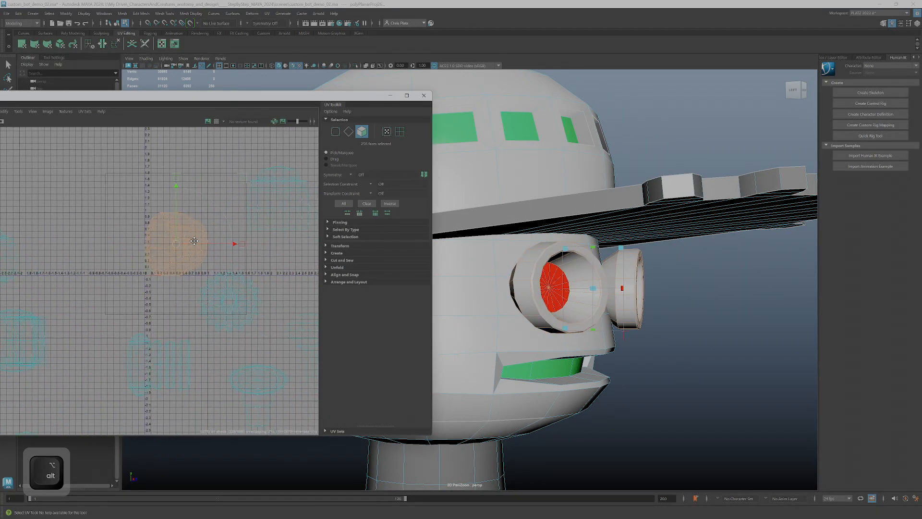
Select only the nearer eye and move its UV shell above the 0 to 1 tile, clear of the other eye's shell.
{"action": "left_click", "coordinate": [536, 290]}
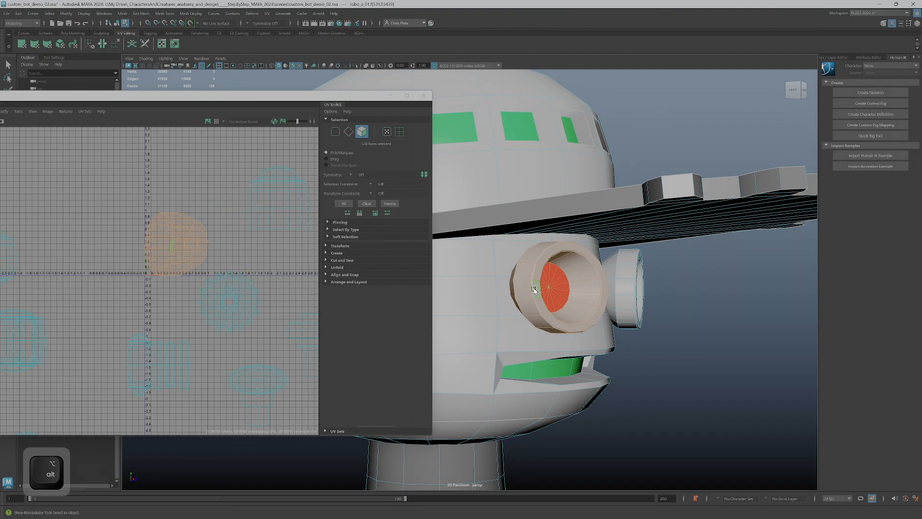
{"action": "scroll", "coordinate": [182, 237], "scroll_direction": "up", "scroll_amount": 2}
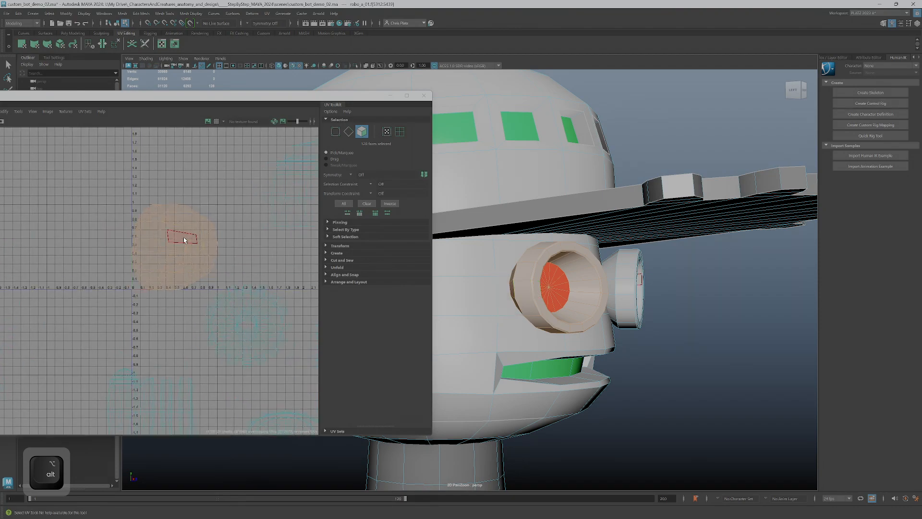
{"action": "key", "text": "w"}
{"action": "middle_click_drag", "start_coordinate": [173, 242], "coordinate": [120, 203], "text": "alt"}
{"action": "left_click_drag", "start_coordinate": [89, 196], "coordinate": [173, 153]}
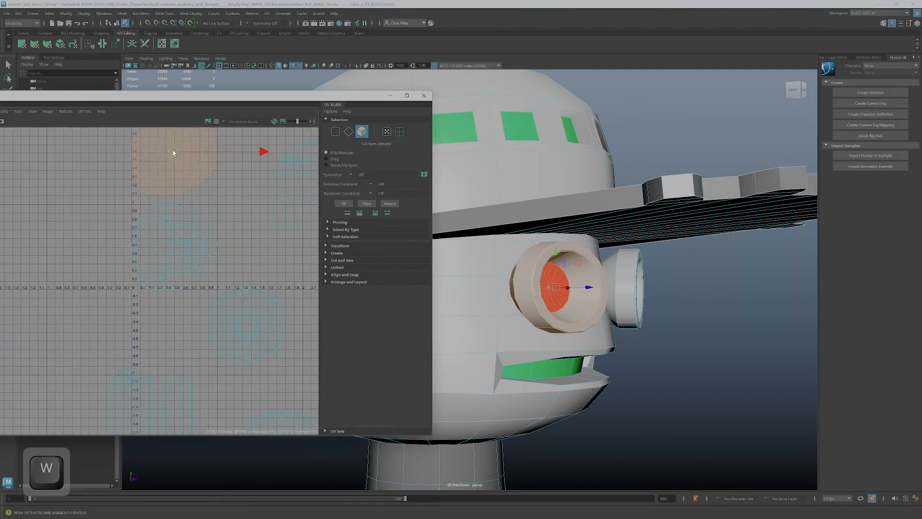
{"action": "middle_click_drag", "start_coordinate": [208, 195], "coordinate": [209, 254], "text": "alt"}
Select the faces of both eyes and isolate them in the viewport.
{"action": "double_click", "coordinate": [632, 287], "text": "ctrl+shift"}
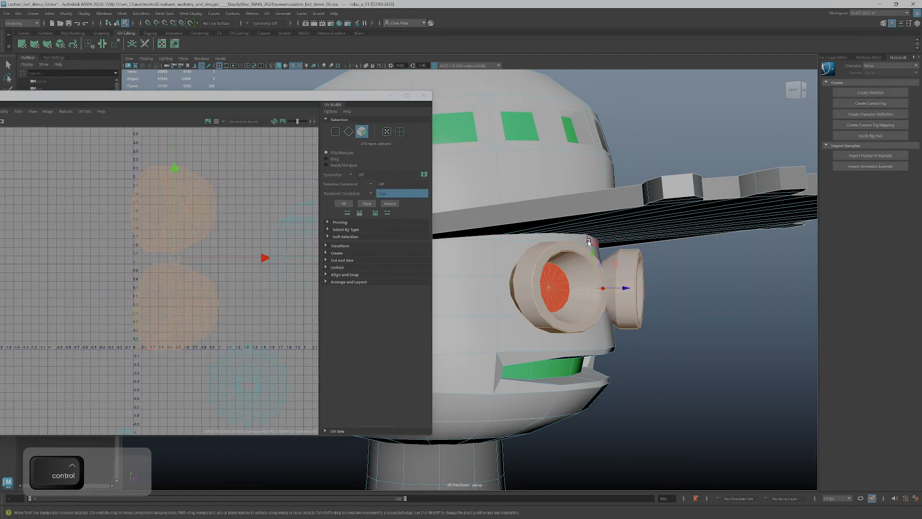
{"action": "left_click", "coordinate": [356, 66]}
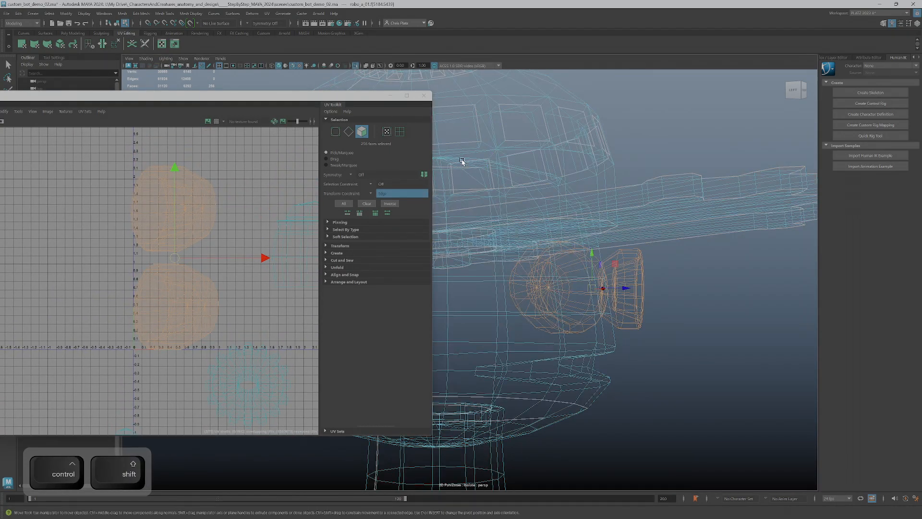
{"action": "left_click", "coordinate": [356, 66]}
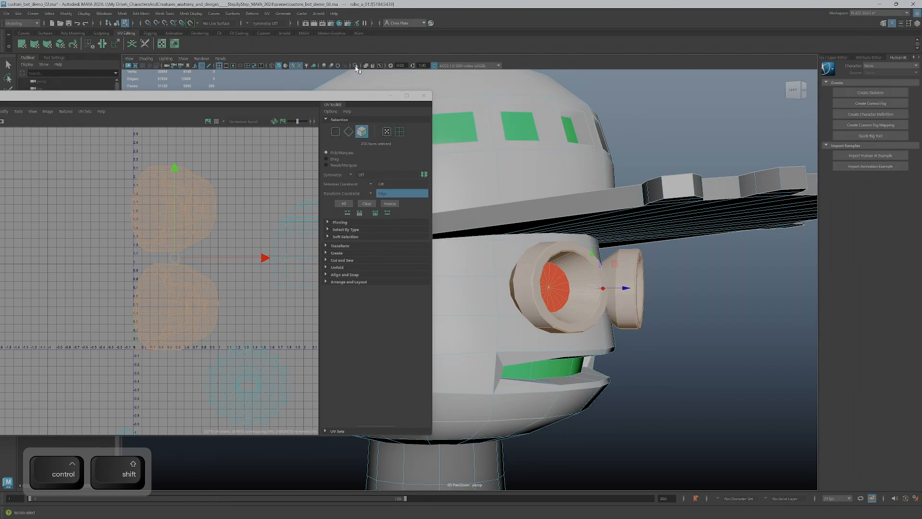
{"action": "left_click", "coordinate": [356, 66]}
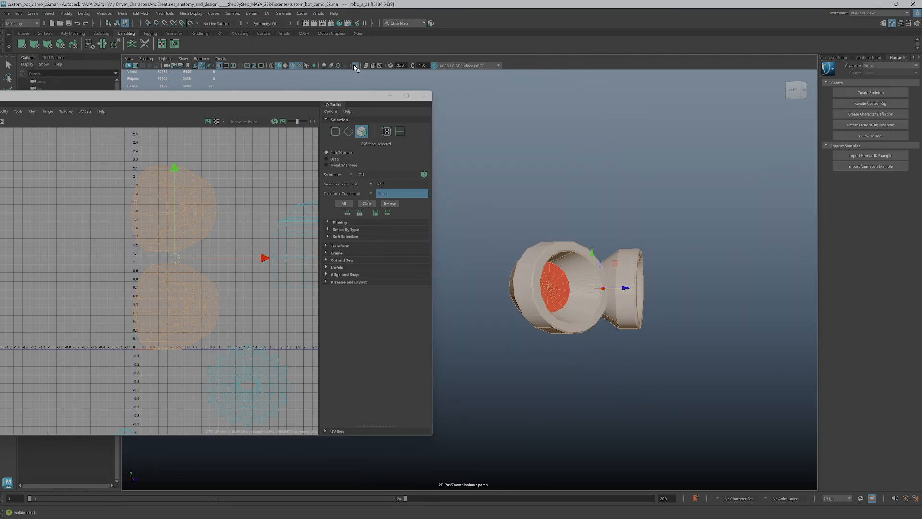
{"action": "key", "text": "space"}
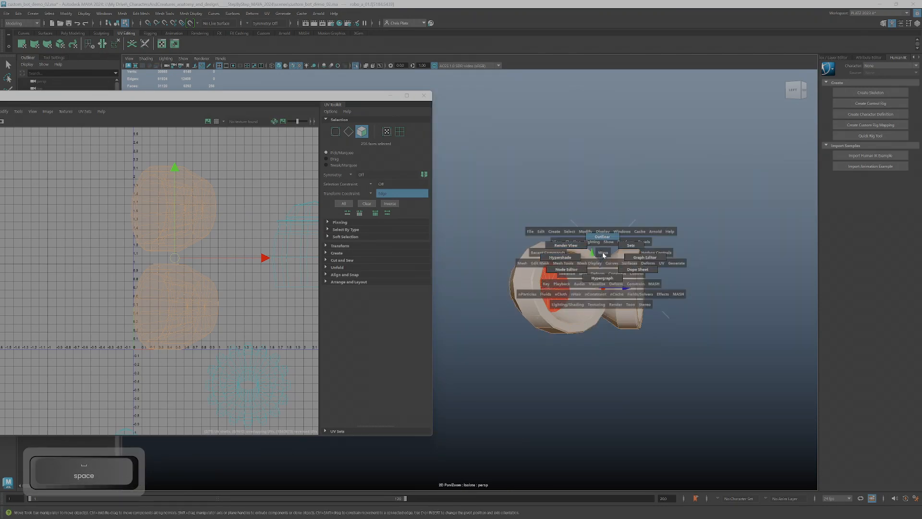
{"action": "left_click_drag", "start_coordinate": [603, 260], "coordinate": [553, 288], "text": "alt"}
{"action": "right_click_drag", "start_coordinate": [552, 288], "coordinate": [604, 276], "text": "alt"}
{"action": "left_click_drag", "start_coordinate": [603, 276], "coordinate": [643, 309], "text": "alt"}
Delete the isolated eye whose UV shell lies inside the 0 to 1 tile.
{"action": "right_click_drag", "start_coordinate": [637, 264], "coordinate": [637, 244]}
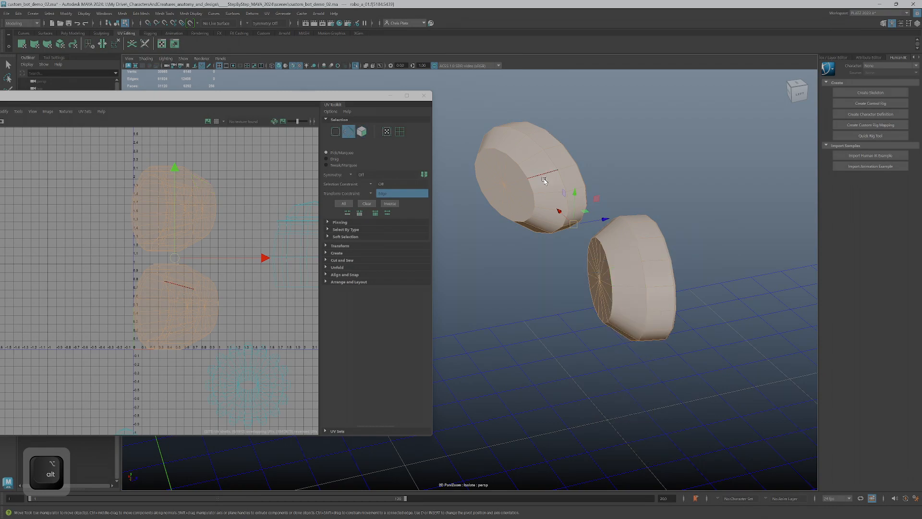
{"action": "key", "text": "q"}
{"action": "left_click_drag", "start_coordinate": [616, 234], "coordinate": [650, 344], "text": "alt"}
{"action": "right_click", "coordinate": [579, 287]}
{"action": "left_click", "coordinate": [575, 305]}
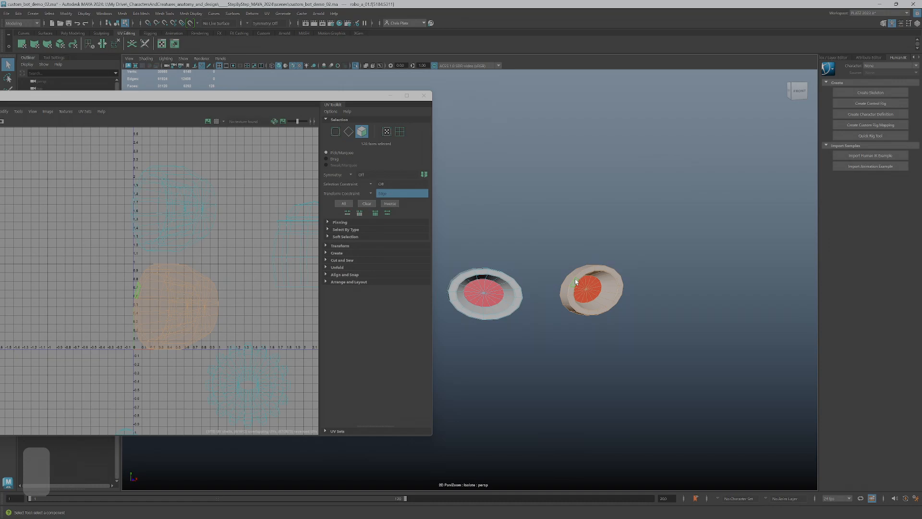
{"action": "key", "text": "Delete"}
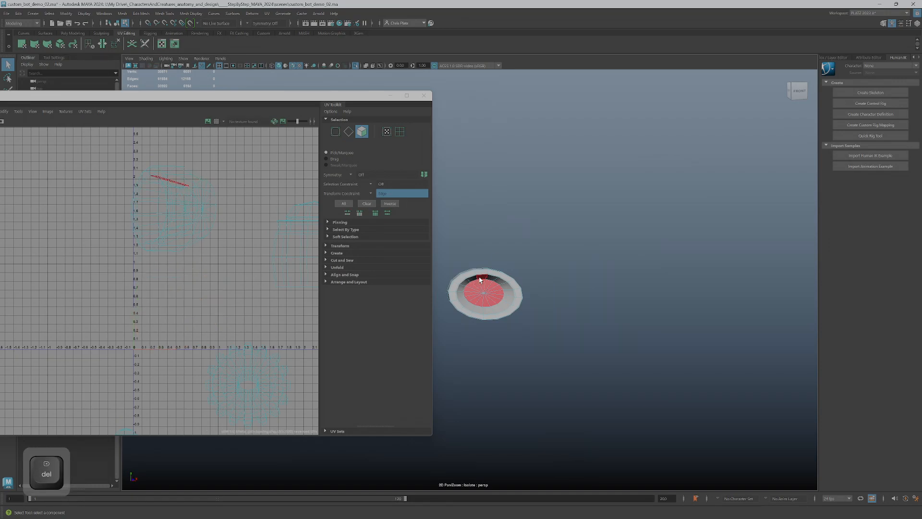
Select the edge loop around the remaining eye's flat back cap and switch the viewport background to black.
{"action": "double_click", "coordinate": [479, 280]}
{"action": "middle_click_drag", "start_coordinate": [215, 244], "coordinate": [222, 265], "text": "alt"}
{"action": "left_click_drag", "start_coordinate": [485, 287], "coordinate": [532, 293], "text": "alt"}
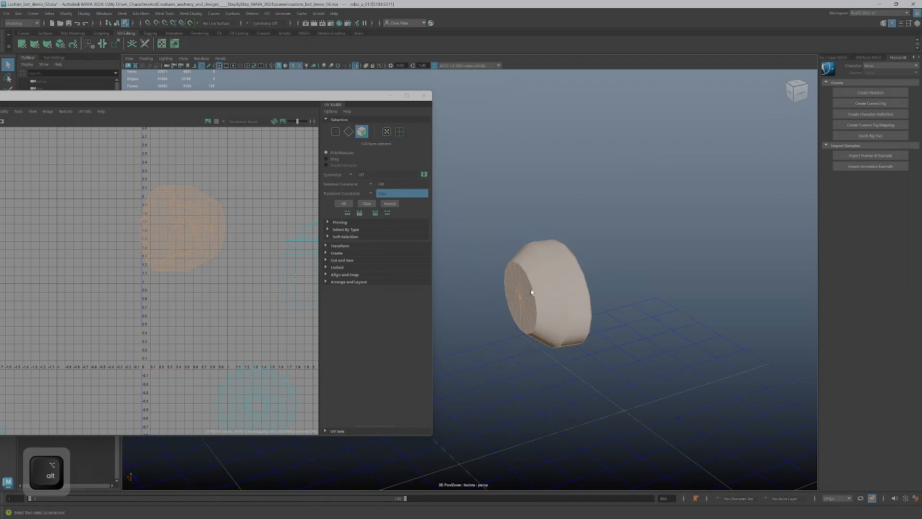
{"action": "right_click_drag", "start_coordinate": [553, 271], "coordinate": [551, 257]}
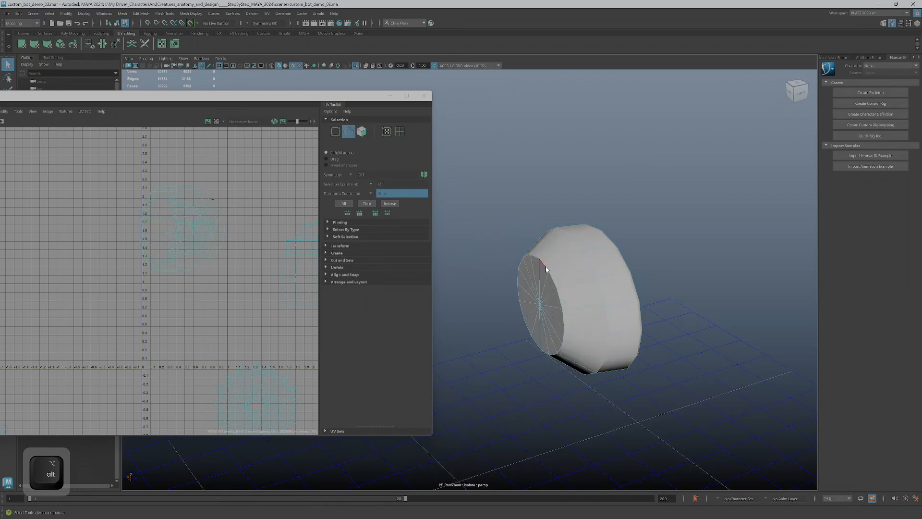
{"action": "middle_click_drag", "start_coordinate": [212, 268], "coordinate": [214, 294], "text": "alt"}
{"action": "scroll", "coordinate": [192, 233], "scroll_direction": "up", "scroll_amount": 3, "text": "alt"}
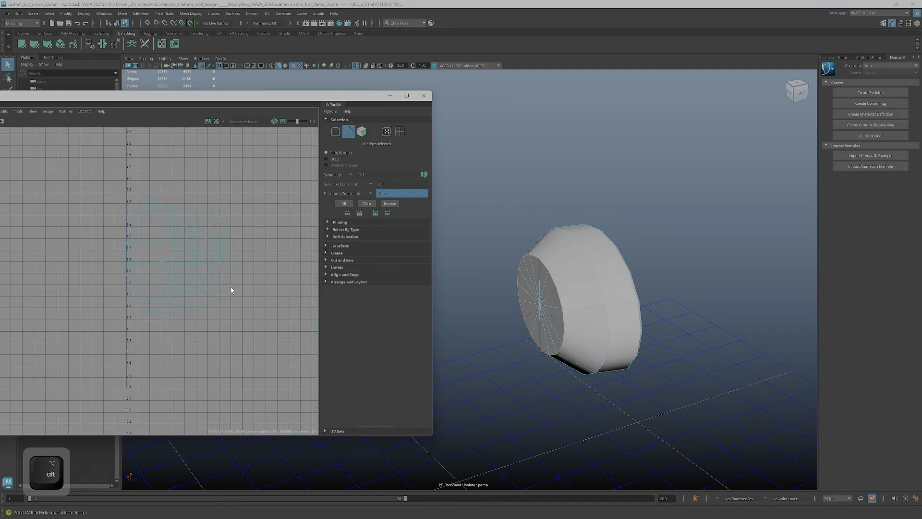
{"action": "left_click_drag", "start_coordinate": [457, 342], "coordinate": [475, 332], "text": "alt"}
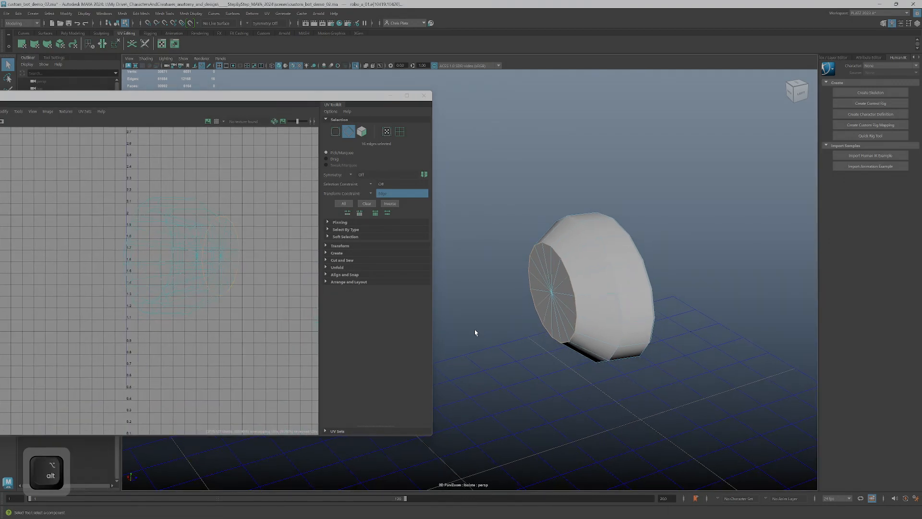
{"action": "key", "text": "alt+b"}
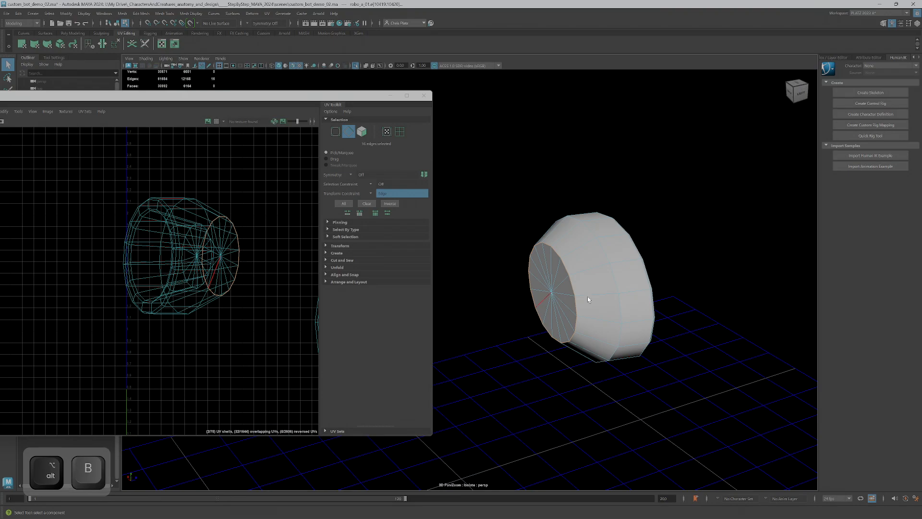
Cut the eye's UVs along the edge loops around the flat back cap, the front rim and the recessed inner disc.
{"action": "left_click_drag", "start_coordinate": [543, 279], "coordinate": [522, 277], "text": "alt"}
{"action": "right_click_drag", "start_coordinate": [522, 276], "coordinate": [586, 283], "text": "alt"}
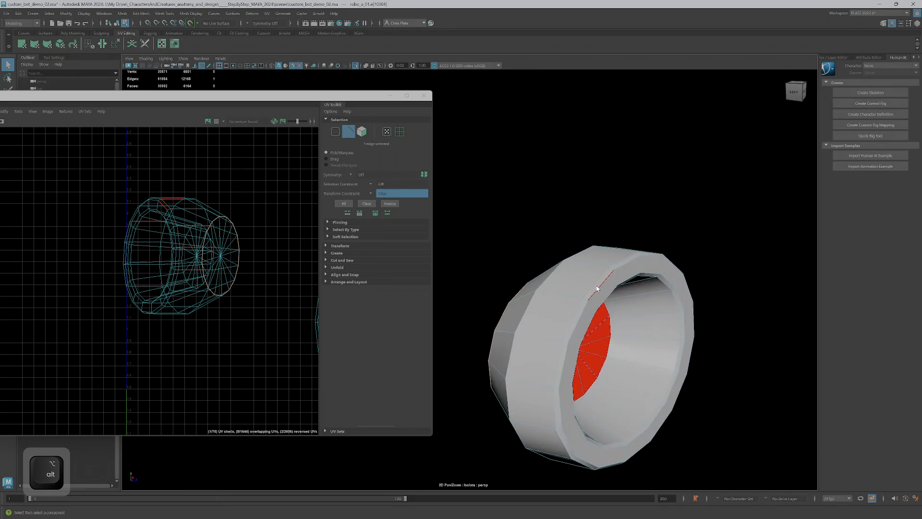
{"action": "key", "text": "space"}
{"action": "key", "text": "space"}
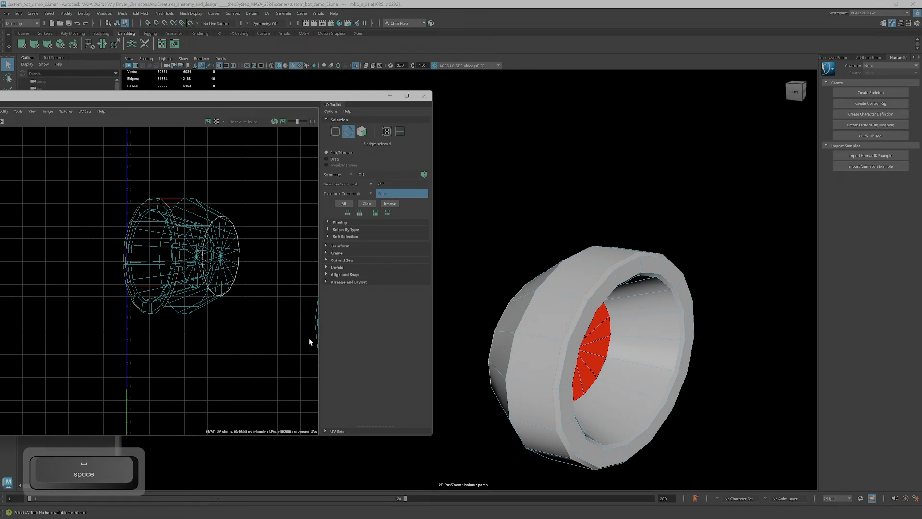
{"action": "left_click_drag", "start_coordinate": [178, 282], "coordinate": [187, 283]}
{"action": "left_click_drag", "start_coordinate": [549, 352], "coordinate": [653, 251], "text": "alt"}
{"action": "middle_click_drag", "start_coordinate": [190, 249], "coordinate": [177, 242], "text": "alt"}
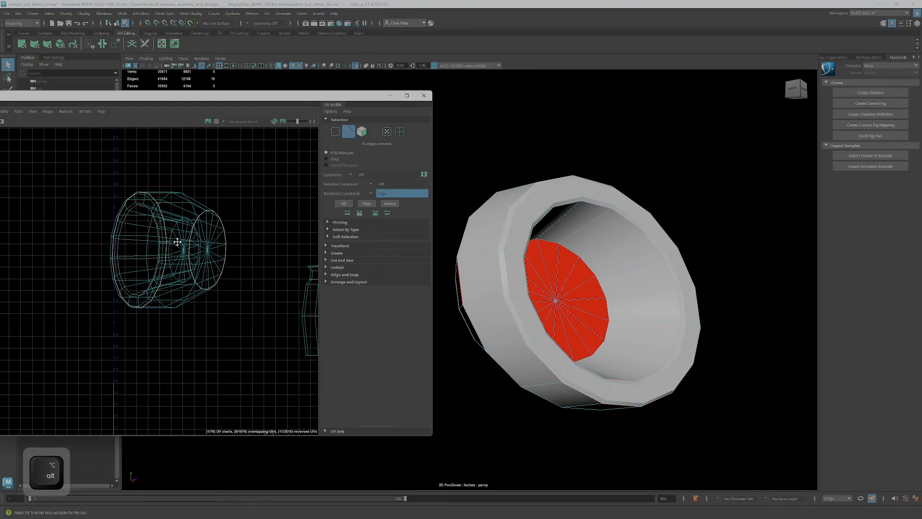
{"action": "key", "text": "shift+x"}
{"action": "left_click", "coordinate": [573, 256]}
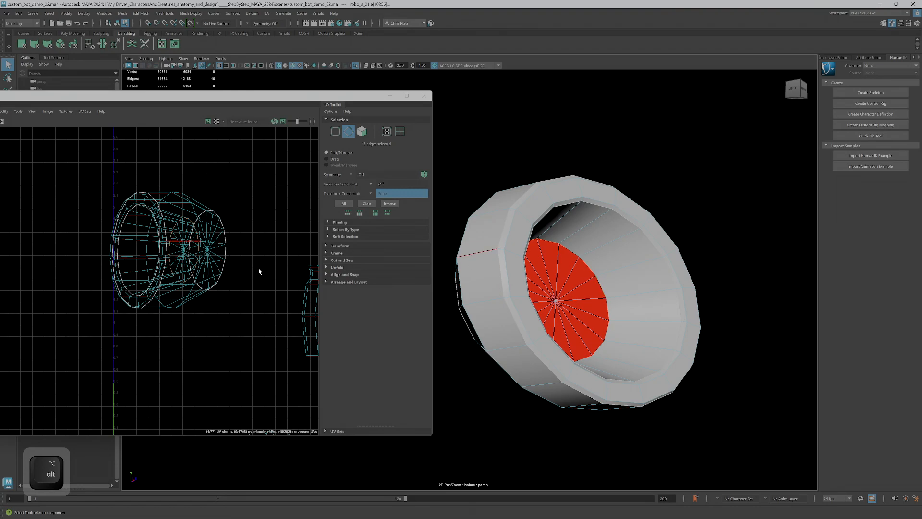
{"action": "middle_click_drag", "start_coordinate": [204, 271], "coordinate": [192, 265], "text": "alt"}
{"action": "key", "text": "shift+x"}
Select all faces of the isolated eye and unfold its UV shells.
{"action": "scroll", "coordinate": [480, 222], "scroll_direction": "down", "scroll_amount": 4}
{"action": "left_click", "coordinate": [498, 192]}
{"action": "right_click_drag", "start_coordinate": [505, 261], "coordinate": [469, 191]}
{"action": "left_click_drag", "start_coordinate": [445, 192], "coordinate": [646, 417]}
{"action": "key", "text": "ctrl+u"}
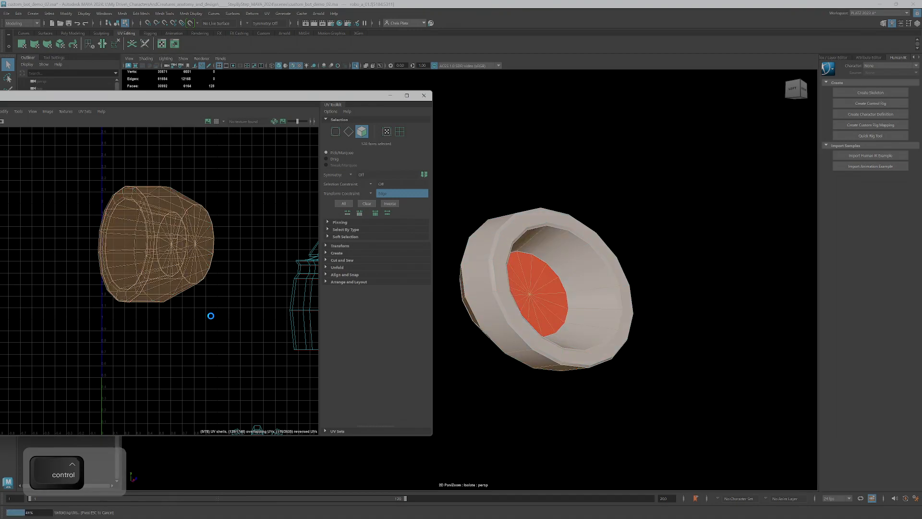
{"action": "key", "text": "ctrl+u"}
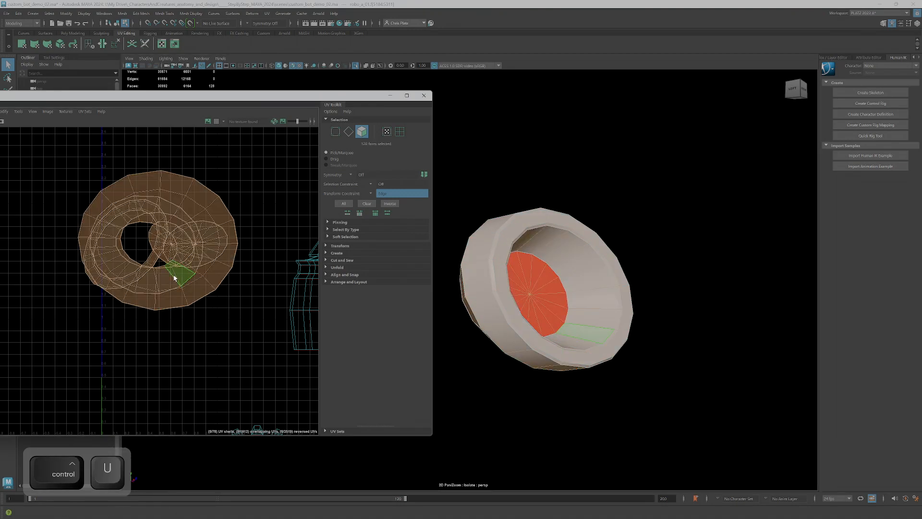
Move the recessed inner disc's UV shell above the overlapping eye shells and the outer wall's ring shell below them.
{"action": "left_click", "coordinate": [157, 254]}
{"action": "key", "text": "w"}
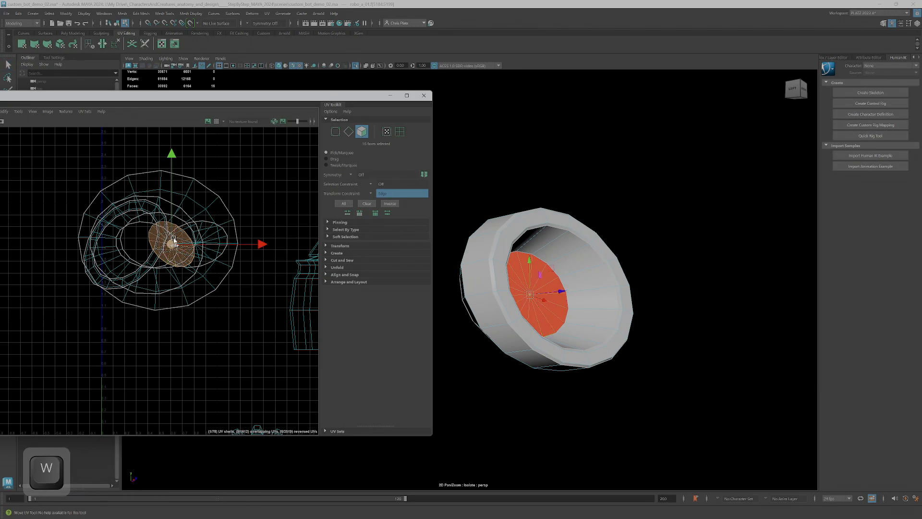
{"action": "key", "text": "ctrl+z"}
{"action": "key", "text": "ctrl+z"}
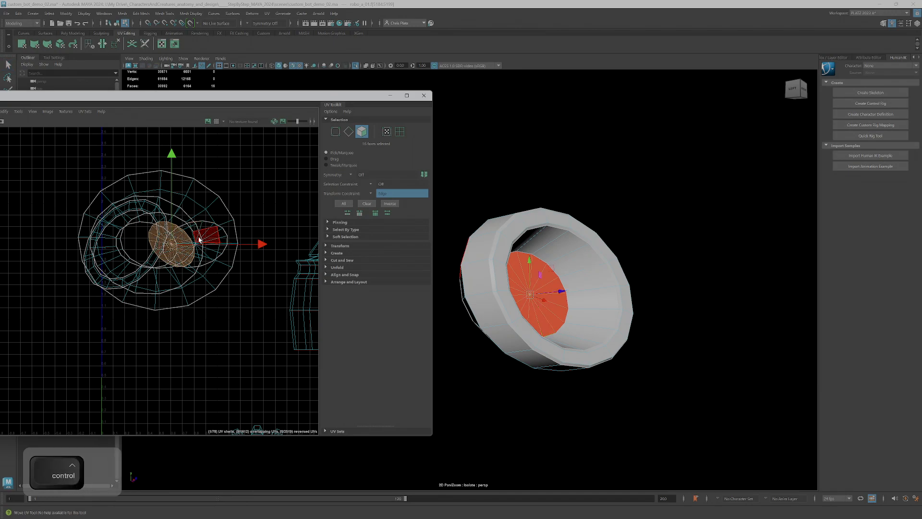
{"action": "left_click_drag", "start_coordinate": [174, 247], "coordinate": [242, 178]}
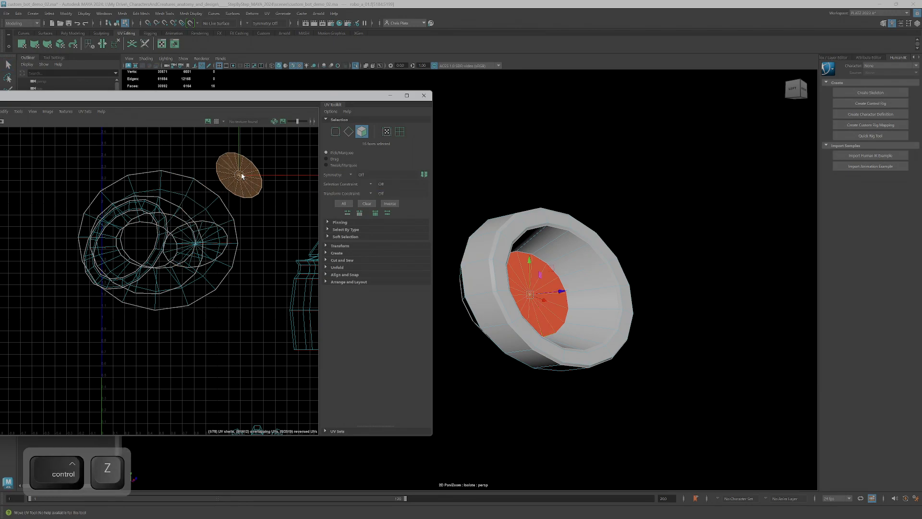
{"action": "left_click_drag", "start_coordinate": [461, 273], "coordinate": [440, 285], "text": "alt"}
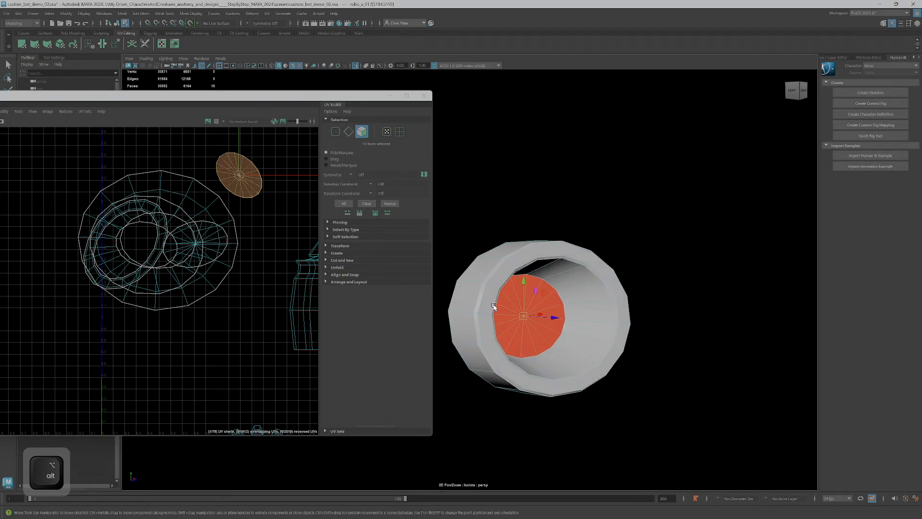
{"action": "right_click_drag", "start_coordinate": [494, 305], "coordinate": [563, 333], "text": "alt"}
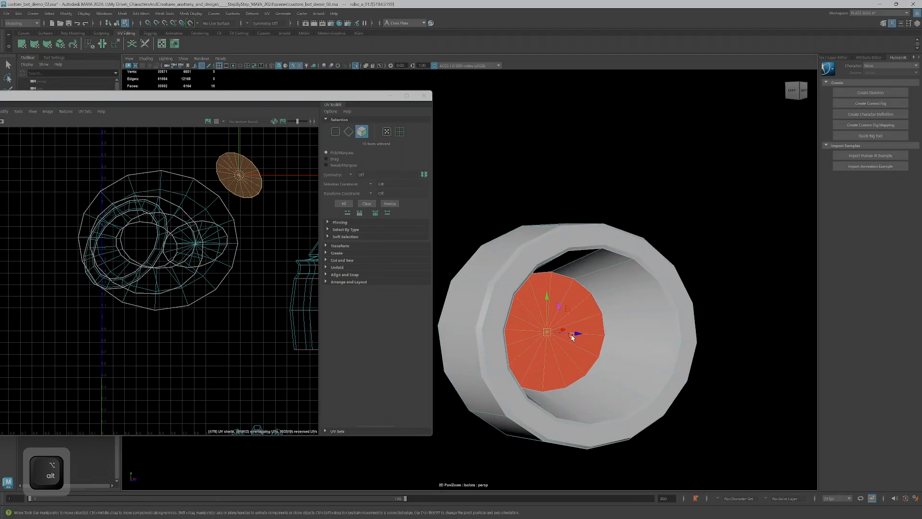
{"action": "left_click", "coordinate": [152, 193], "text": "shift"}
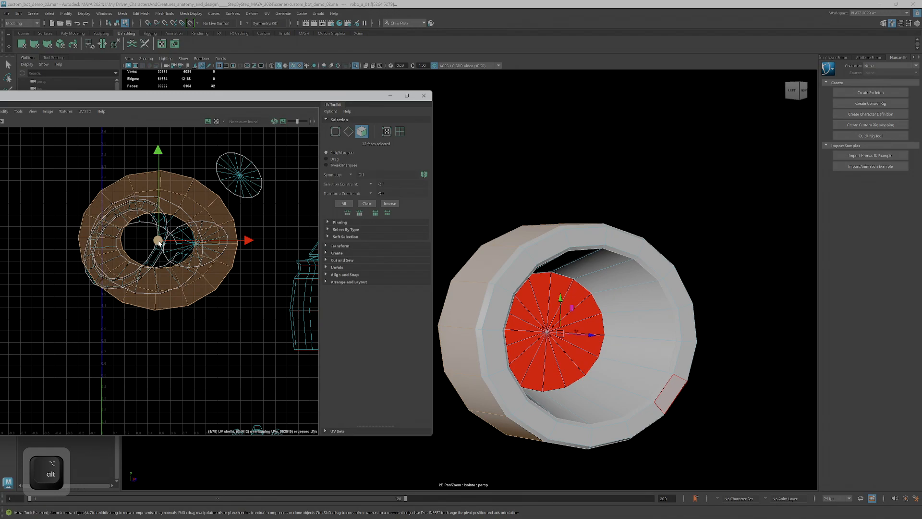
{"action": "left_click_drag", "start_coordinate": [158, 242], "coordinate": [136, 369]}
Cut the outer wall's ring-shaped UV shell open across its full width along two connected edges.
{"action": "left_click_drag", "start_coordinate": [580, 297], "coordinate": [640, 302], "text": "alt"}
{"action": "right_click_drag", "start_coordinate": [633, 315], "coordinate": [632, 281]}
{"action": "left_click", "coordinate": [640, 322]}
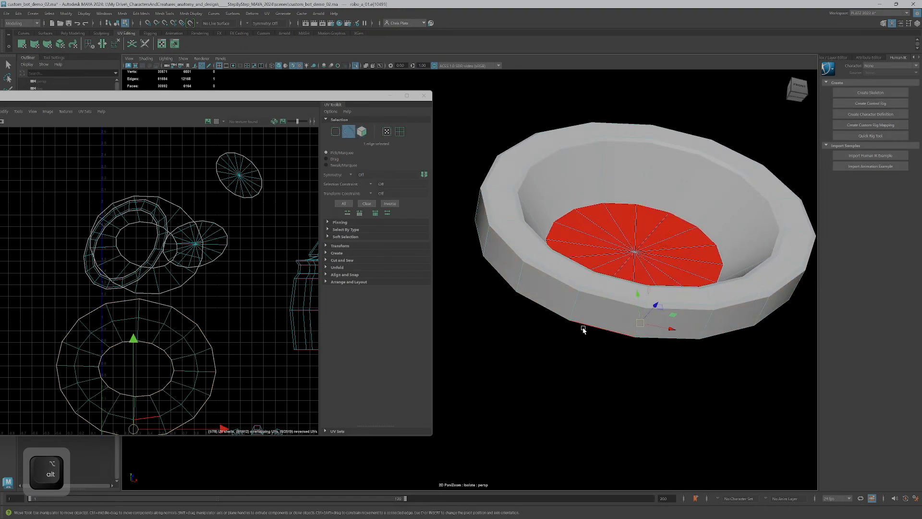
{"action": "middle_click_drag", "start_coordinate": [192, 330], "coordinate": [215, 284], "text": "alt"}
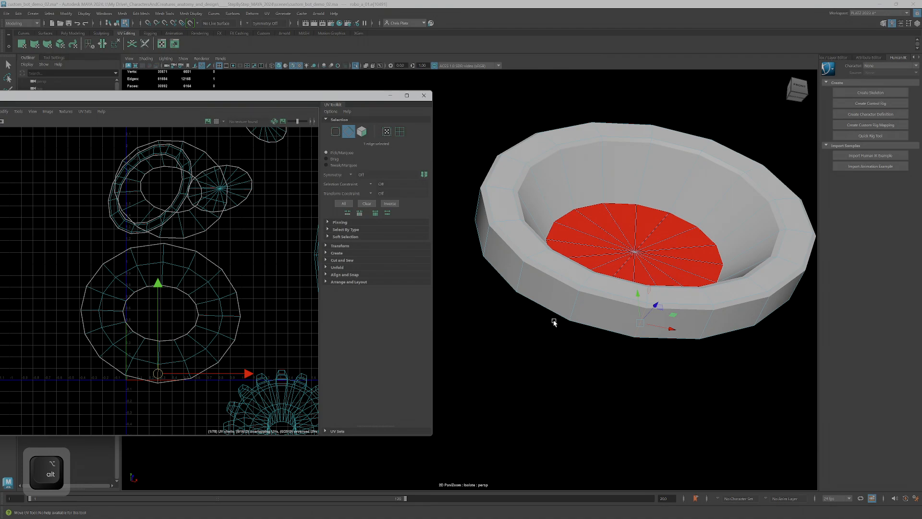
{"action": "scroll", "coordinate": [200, 386], "scroll_direction": "up", "scroll_amount": 5}
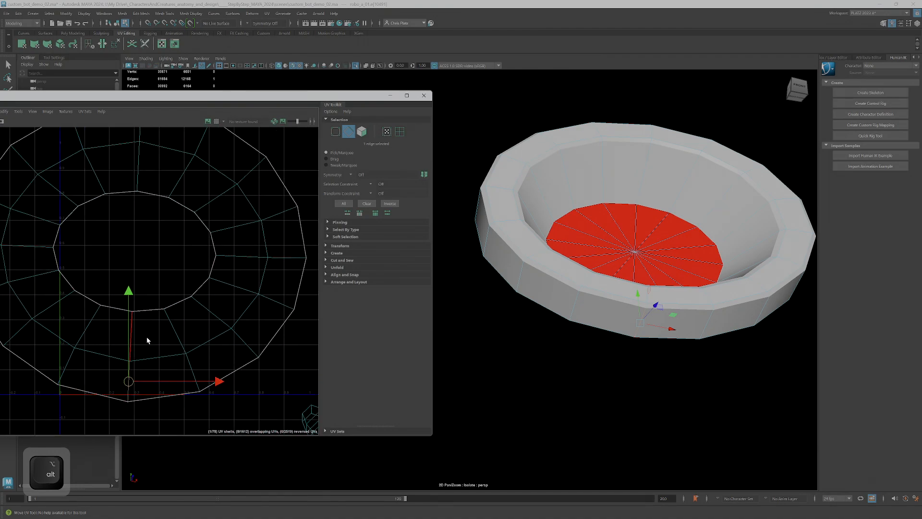
{"action": "scroll", "coordinate": [147, 340], "scroll_direction": "up", "scroll_amount": 2}
{"action": "scroll", "coordinate": [173, 353], "scroll_direction": "down", "scroll_amount": 2}
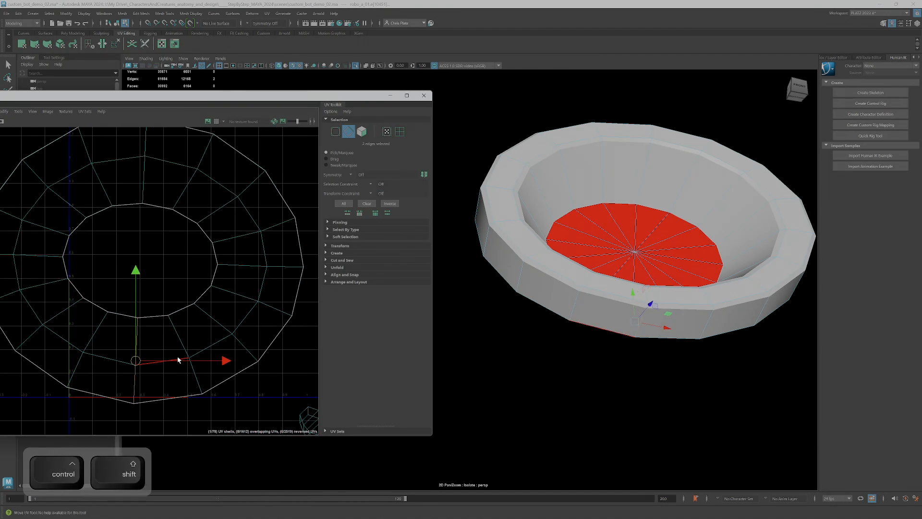
{"action": "left_click", "coordinate": [178, 343], "text": "shift"}
{"action": "key", "text": "shift+x"}
Unfold the outer wall's whole UV shell into an open, arched strip.
{"action": "right_click_drag", "start_coordinate": [176, 342], "coordinate": [176, 365]}
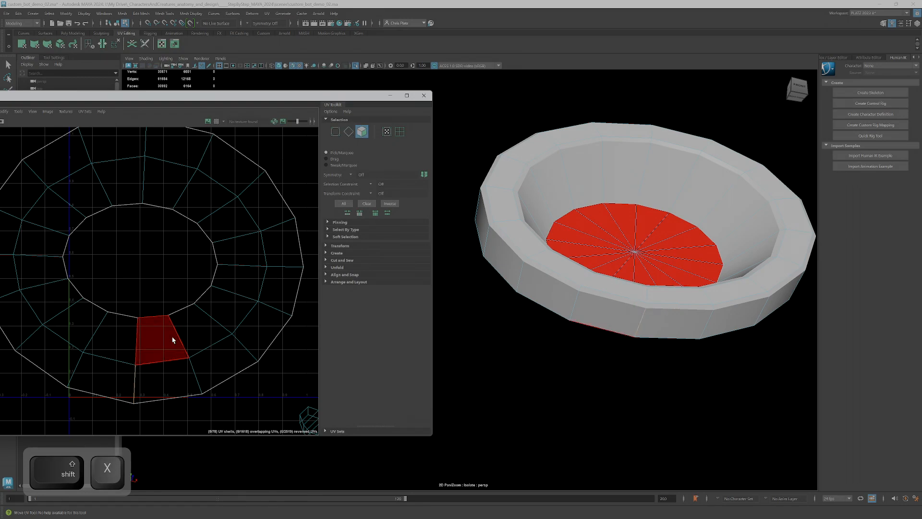
{"action": "double_click", "coordinate": [172, 340]}
{"action": "key", "text": "ctrl+u"}
{"action": "scroll", "coordinate": [173, 340], "scroll_direction": "down", "scroll_amount": 4}
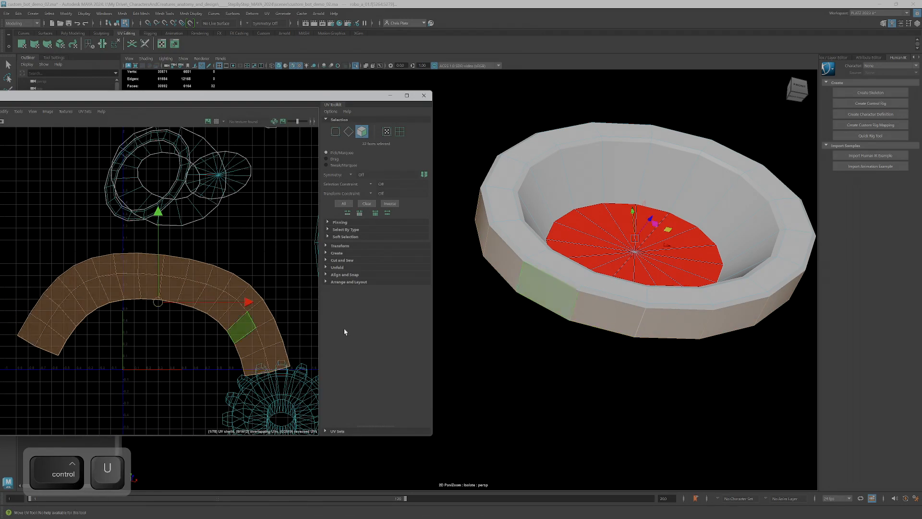
Turn on the checker map and examine the pattern's scale and distortion on the eye's outer and inner surfaces.
{"action": "left_click", "coordinate": [217, 122]}
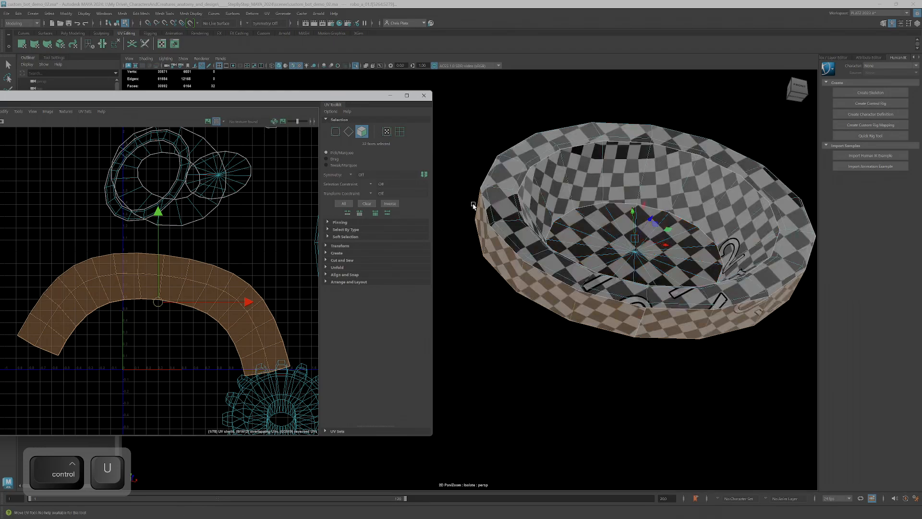
{"action": "key", "text": "space"}
{"action": "left_click", "coordinate": [574, 238]}
{"action": "left_click_drag", "start_coordinate": [567, 232], "coordinate": [567, 272], "text": "alt"}
{"action": "left_click_drag", "start_coordinate": [575, 247], "coordinate": [610, 220], "text": "alt"}
{"action": "middle_click_drag", "start_coordinate": [155, 188], "coordinate": [172, 234], "text": "alt"}
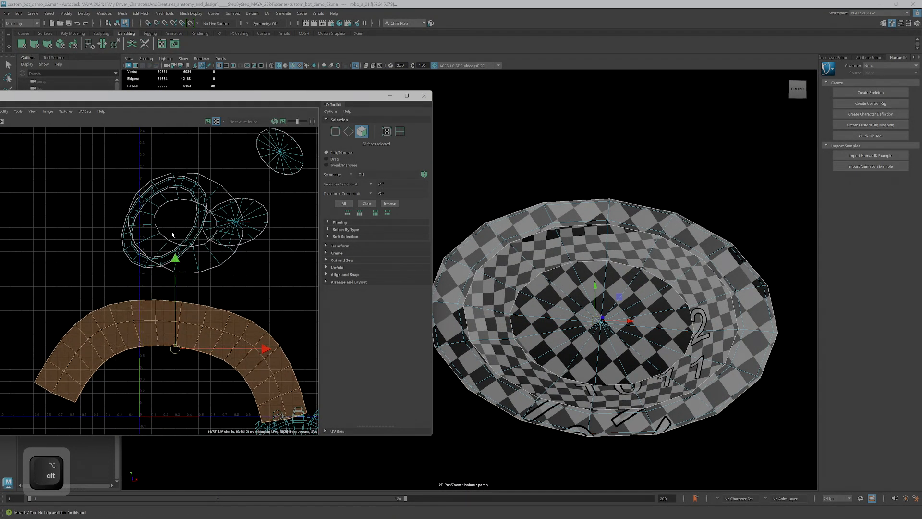
Scale down the inner wall's ring-shaped UV shell and move it clear of the overlapping eye shells.
{"action": "double_click", "coordinate": [207, 259]}
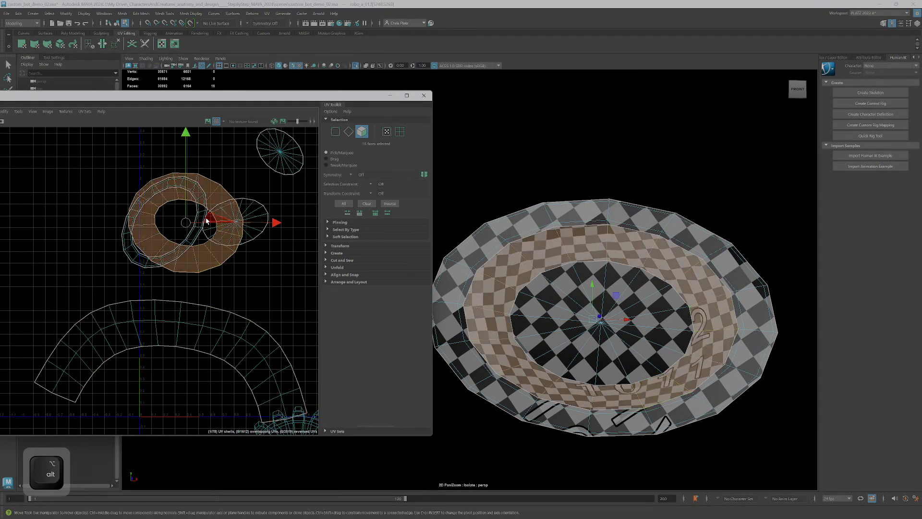
{"action": "key", "text": "r"}
{"action": "left_click_drag", "start_coordinate": [187, 224], "coordinate": [153, 250]}
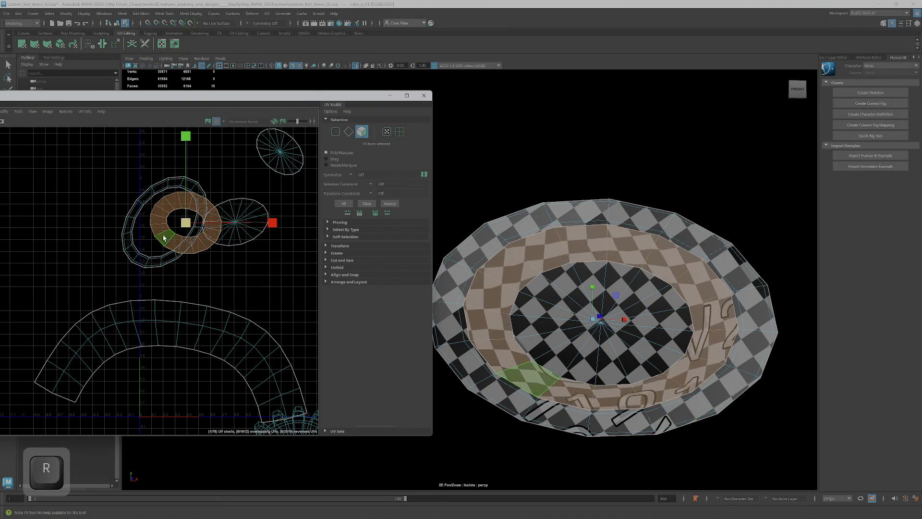
{"action": "left_click_drag", "start_coordinate": [184, 224], "coordinate": [257, 257]}
Move the round back cap's UV shell into the space under the outer wall's arched strip.
{"action": "left_click", "coordinate": [236, 222]}
{"action": "left_click_drag", "start_coordinate": [553, 289], "coordinate": [509, 245], "text": "alt"}
{"action": "left_click_drag", "start_coordinate": [226, 224], "coordinate": [167, 378]}
Rotate the front rim's UV shell until its long axis is horizontal and shift it slightly up and to the right.
{"action": "left_click", "coordinate": [182, 253]}
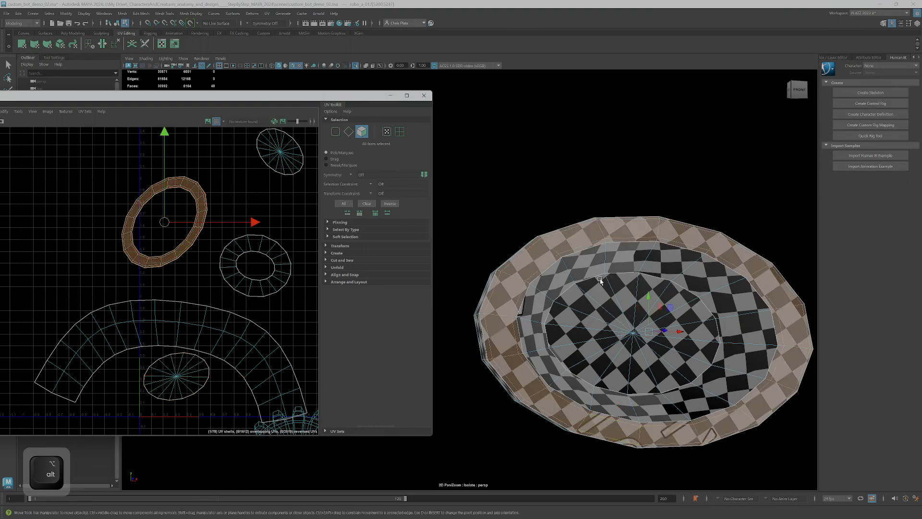
{"action": "scroll", "coordinate": [663, 298], "scroll_direction": "up", "scroll_amount": 3}
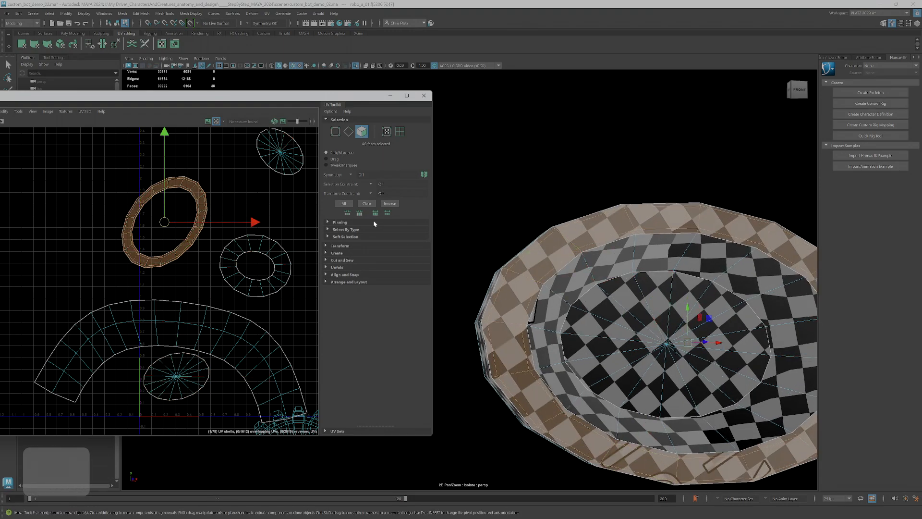
{"action": "key", "text": "space"}
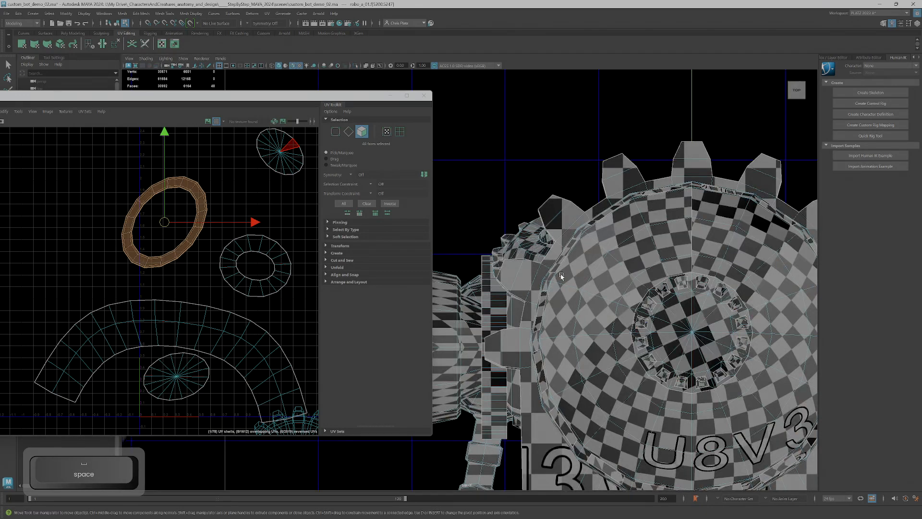
{"action": "key", "text": "space"}
{"action": "left_click_drag", "start_coordinate": [554, 214], "coordinate": [231, 226], "text": "alt"}
{"action": "key", "text": "e"}
{"action": "key", "text": "w"}
{"action": "left_click_drag", "start_coordinate": [164, 224], "coordinate": [197, 202]}
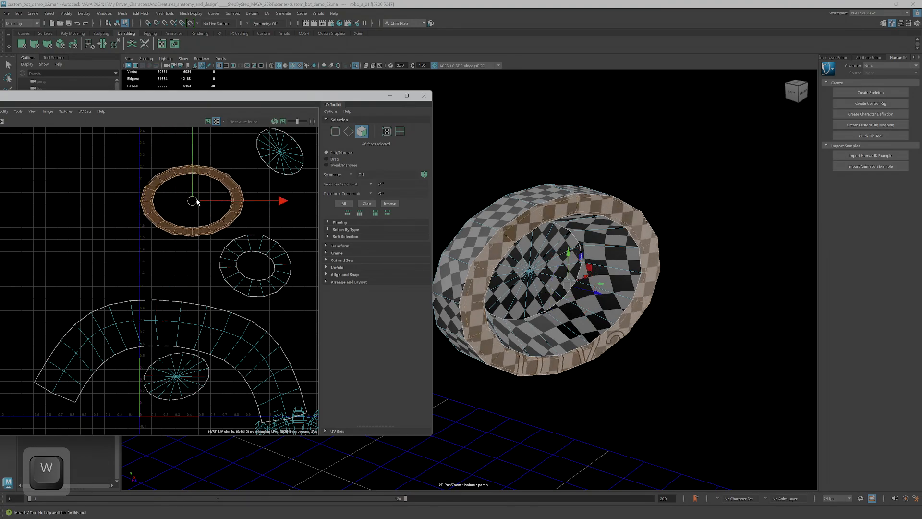
Rotate the inner wall's ring-shaped UV shell slightly and place it inside the front rim's shell.
{"action": "double_click", "coordinate": [258, 245]}
{"action": "key", "text": "e"}
{"action": "left_click_drag", "start_coordinate": [299, 193], "coordinate": [281, 187]}
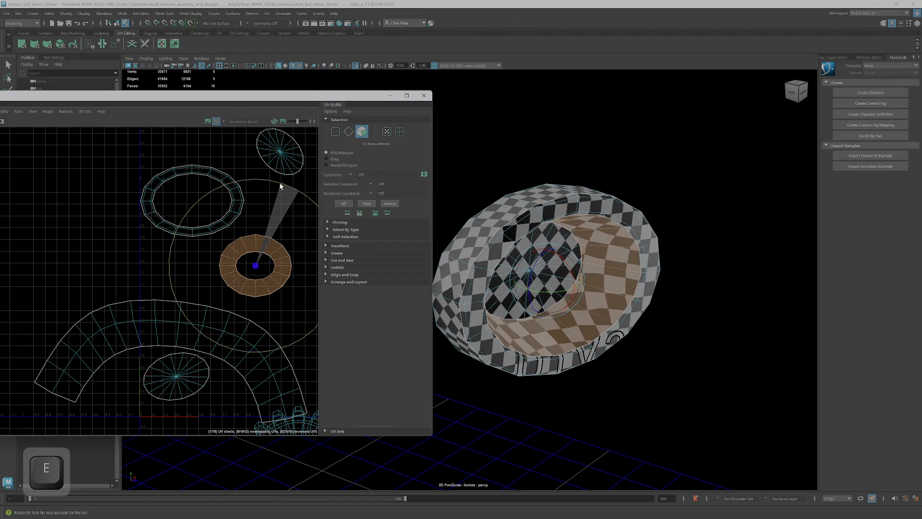
{"action": "key", "text": "w"}
{"action": "left_click_drag", "start_coordinate": [264, 268], "coordinate": [182, 196]}
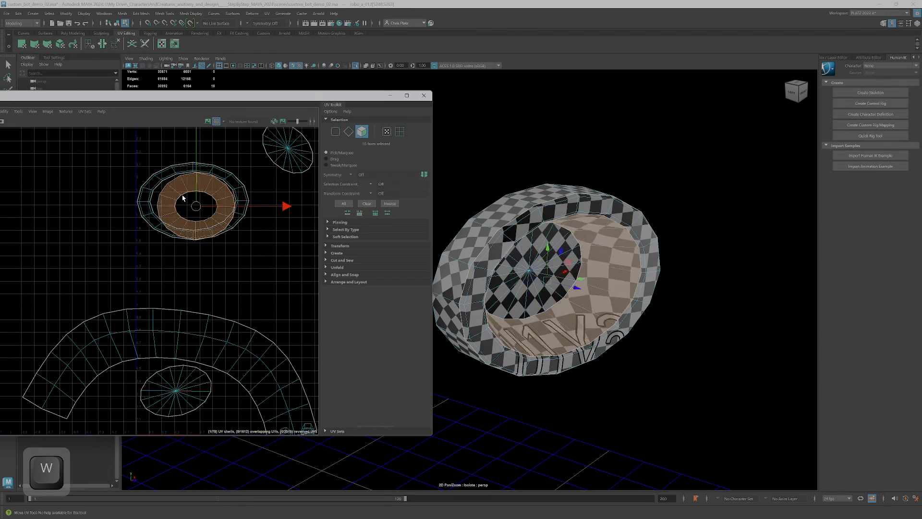
Cut the inner wall's ring-shaped UV shell open across its width along one radial edge.
{"action": "scroll", "coordinate": [207, 207], "scroll_direction": "up", "scroll_amount": 4}
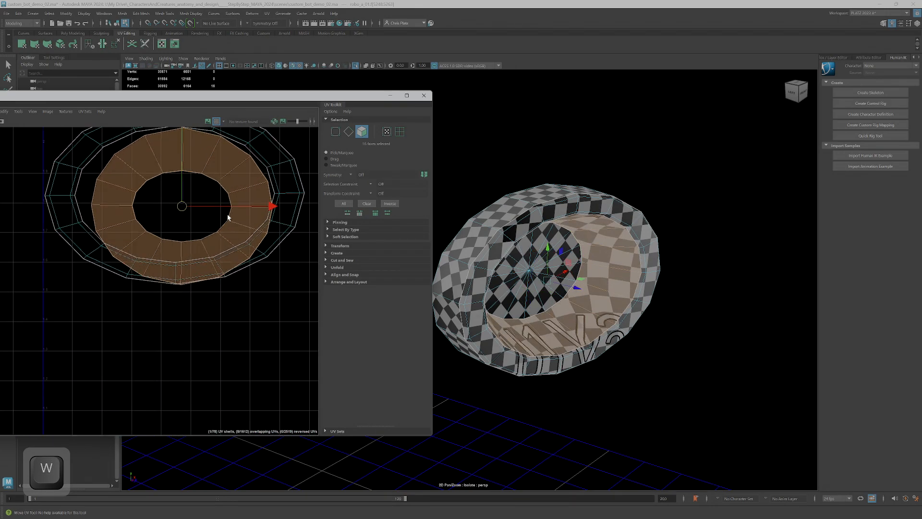
{"action": "scroll", "coordinate": [228, 217], "scroll_direction": "down", "scroll_amount": 2}
{"action": "right_click_drag", "start_coordinate": [190, 225], "coordinate": [190, 204]}
{"action": "left_click", "coordinate": [192, 247]}
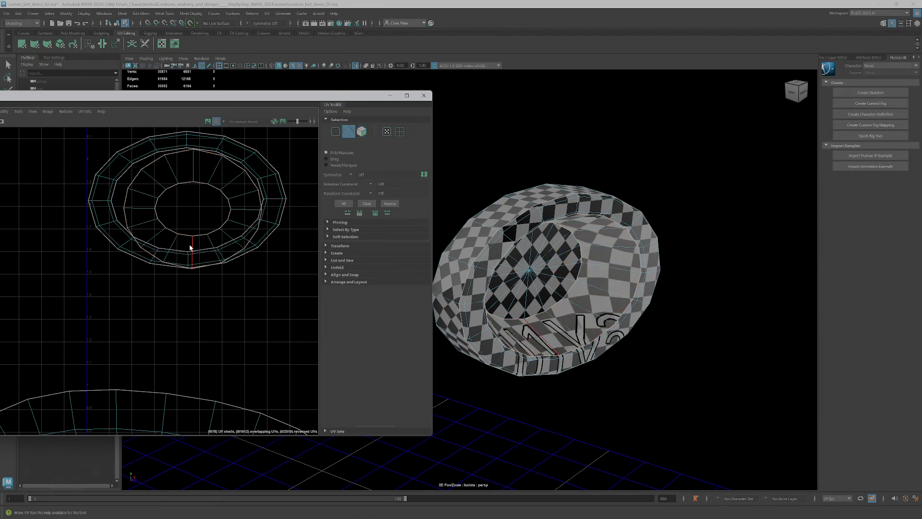
{"action": "double_click", "coordinate": [197, 184]}
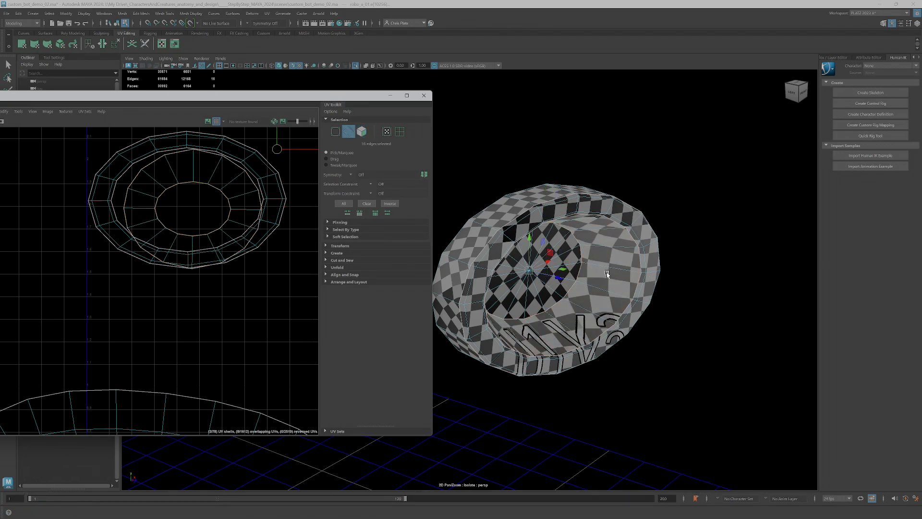
{"action": "left_click", "coordinate": [195, 246]}
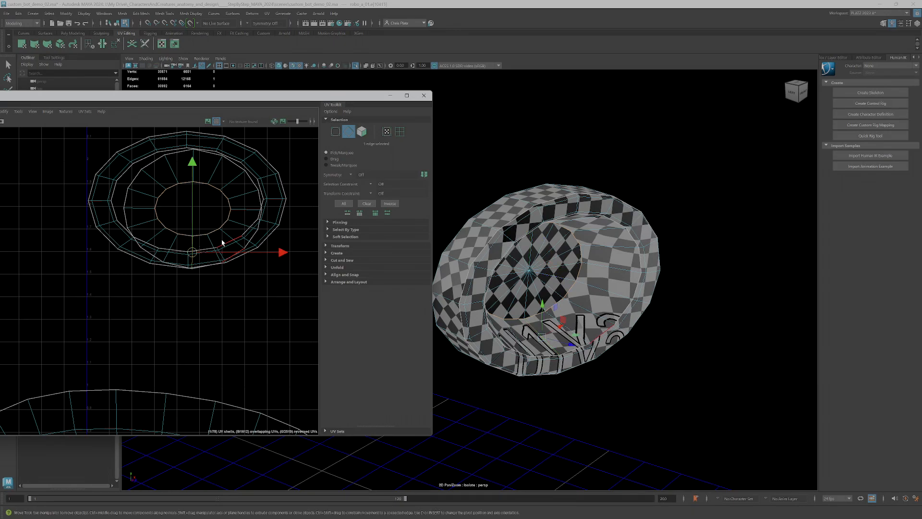
{"action": "left_click", "coordinate": [210, 246]}
{"action": "key", "text": "shift+x"}
Unfold the inner wall's UV shell into an arched strip and move it under the outer wall's strip.
{"action": "right_click_drag", "start_coordinate": [212, 238], "coordinate": [215, 248], "text": "ctrl"}
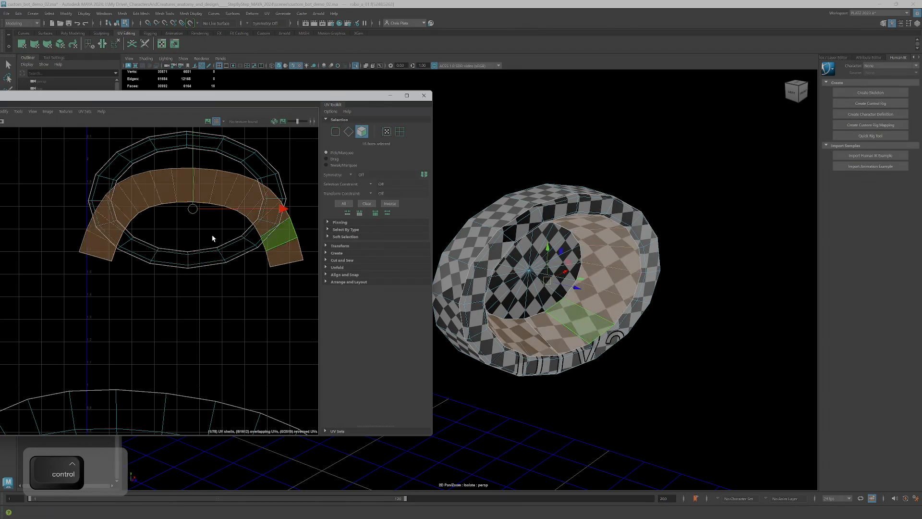
{"action": "scroll", "coordinate": [203, 252], "scroll_direction": "down", "scroll_amount": 4}
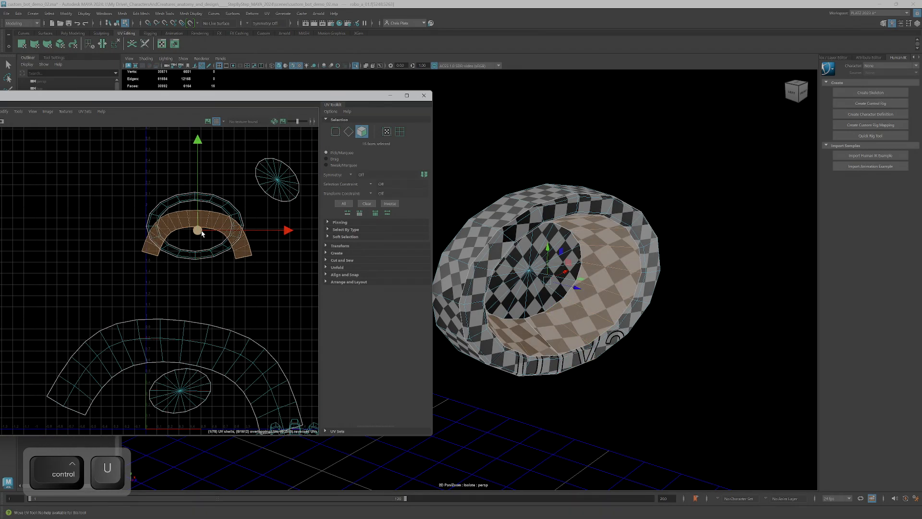
{"action": "left_click_drag", "start_coordinate": [199, 232], "coordinate": [171, 381]}
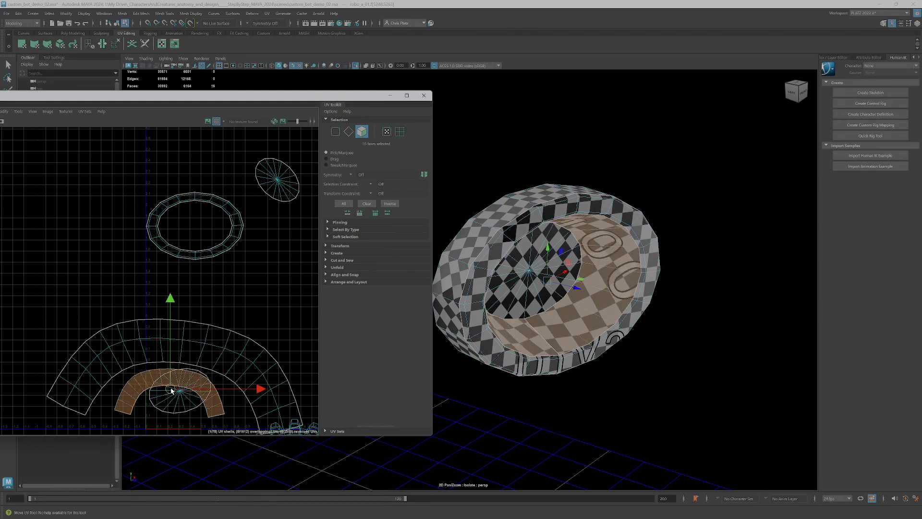
Scale down the outer wall's UV strip and arch it closely over the inner wall's strip, leaving the elliptical disc below.
{"action": "left_click", "coordinate": [158, 344]}
{"action": "double_click", "coordinate": [158, 345]}
{"action": "key", "text": "q"}
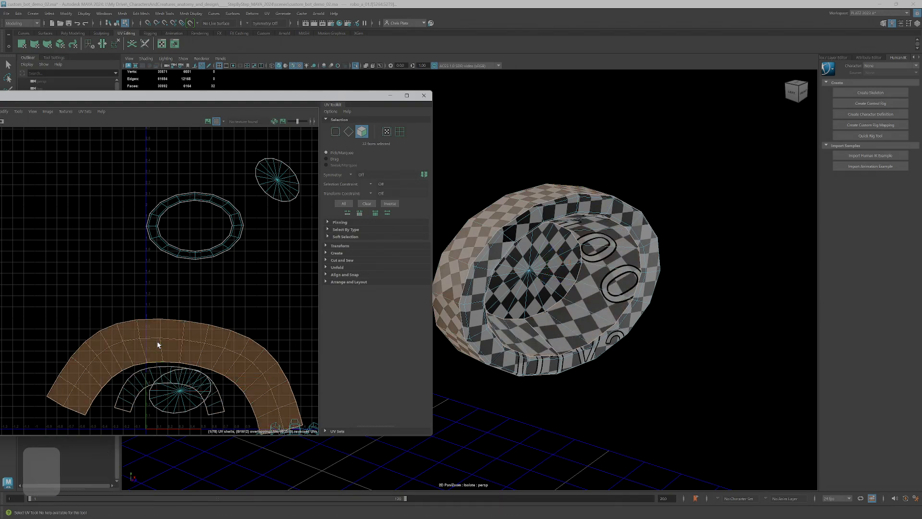
{"action": "scroll", "coordinate": [176, 344], "scroll_direction": "down", "scroll_amount": 4}
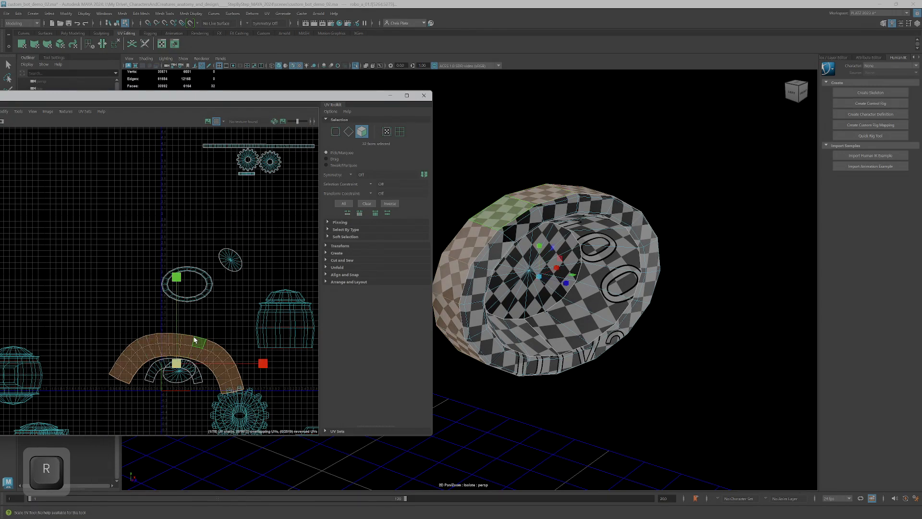
{"action": "left_click_drag", "start_coordinate": [181, 360], "coordinate": [188, 318]}
{"action": "scroll", "coordinate": [168, 370], "scroll_direction": "up", "scroll_amount": 3}
Move the lower elliptical disc's UV shell up under the inner wall's arch and rotate it slightly until its long axis is horizontal.
{"action": "left_click", "coordinate": [176, 356], "text": "ctrl+shift"}
{"action": "left_click", "coordinate": [190, 362]}
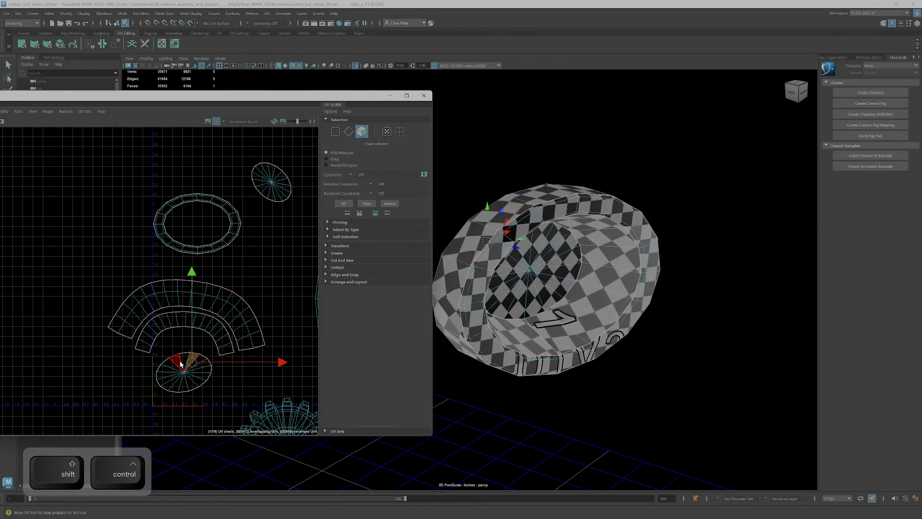
{"action": "left_click", "coordinate": [182, 363], "text": "ctrl+shift"}
{"action": "left_click_drag", "start_coordinate": [183, 373], "coordinate": [198, 340]}
{"action": "key", "text": "e"}
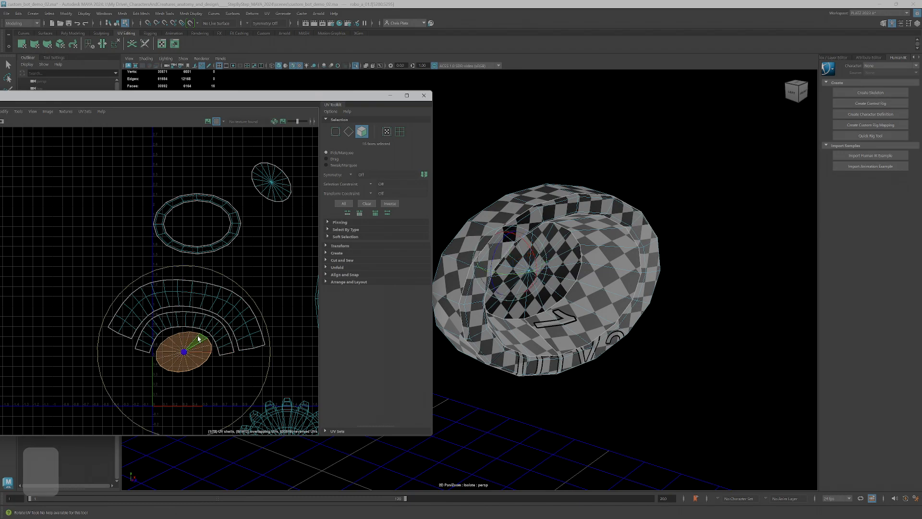
{"action": "left_click_drag", "start_coordinate": [258, 307], "coordinate": [262, 327]}
Place the recessed front disc's UV shell inside the front rim's ring and rotate it until its long axis is horizontal.
{"action": "left_click", "coordinate": [266, 186]}
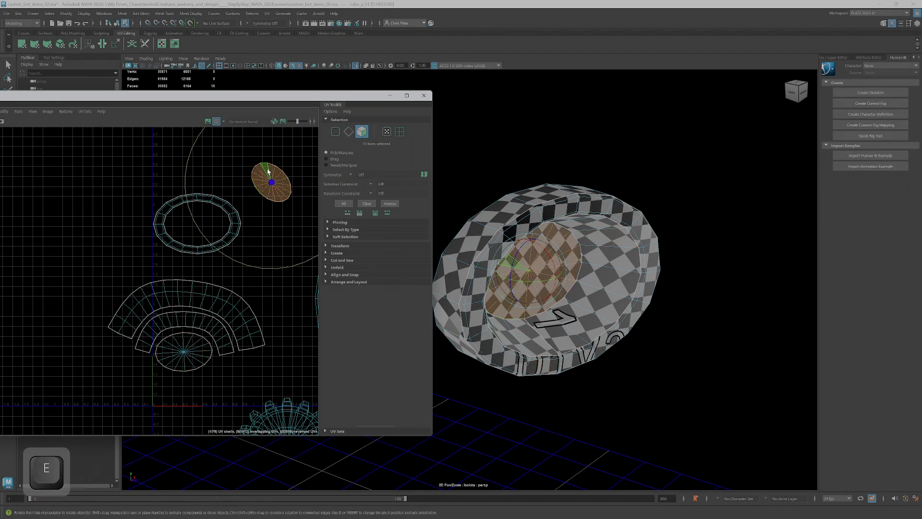
{"action": "key", "text": "w"}
{"action": "left_click_drag", "start_coordinate": [271, 183], "coordinate": [200, 222]}
{"action": "key", "text": "e"}
{"action": "left_click_drag", "start_coordinate": [265, 166], "coordinate": [209, 144]}
{"action": "scroll", "coordinate": [245, 212], "scroll_direction": "up", "scroll_amount": 3}
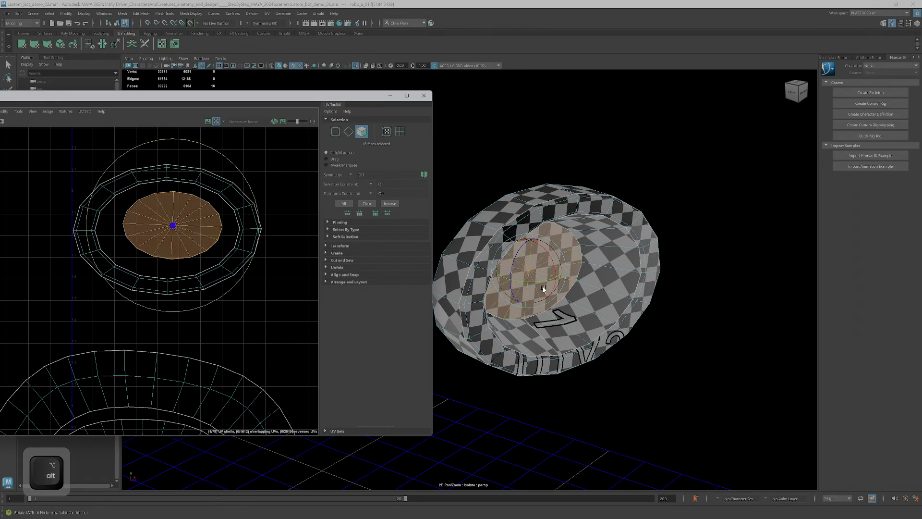
Hide the checker map and check the rim shell's orientation by selecting faces at the top and bottom of the eye's front rim.
{"action": "left_click_drag", "start_coordinate": [543, 289], "coordinate": [533, 235], "text": "alt"}
{"action": "left_click", "coordinate": [533, 234]}
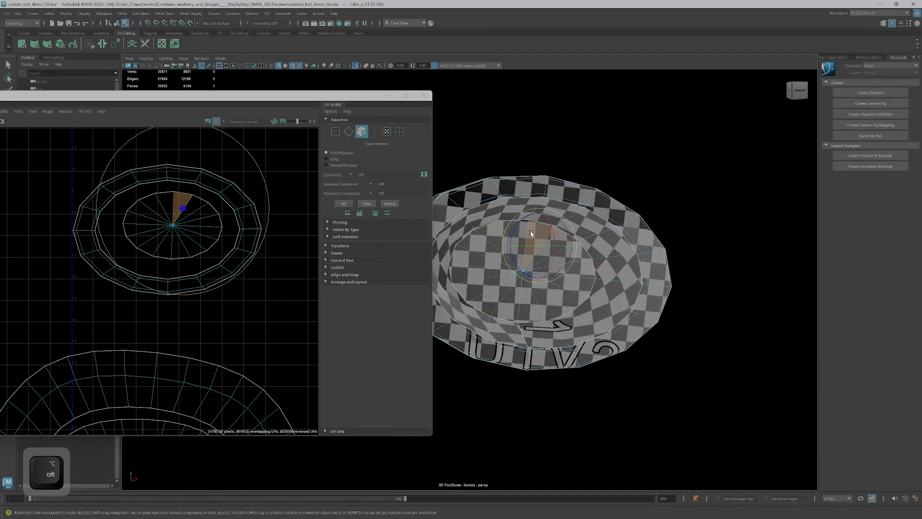
{"action": "right_click_drag", "start_coordinate": [500, 228], "coordinate": [523, 249], "text": "alt"}
{"action": "left_click_drag", "start_coordinate": [553, 262], "coordinate": [542, 266], "text": "alt"}
{"action": "middle_click_drag", "start_coordinate": [542, 265], "coordinate": [580, 274], "text": "alt"}
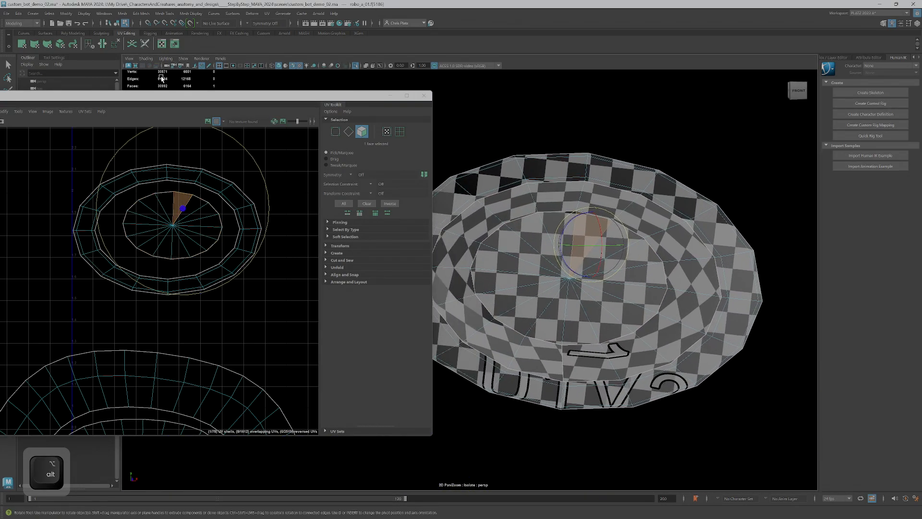
{"action": "left_click", "coordinate": [216, 121]}
{"action": "left_click_drag", "start_coordinate": [549, 228], "coordinate": [598, 230]}
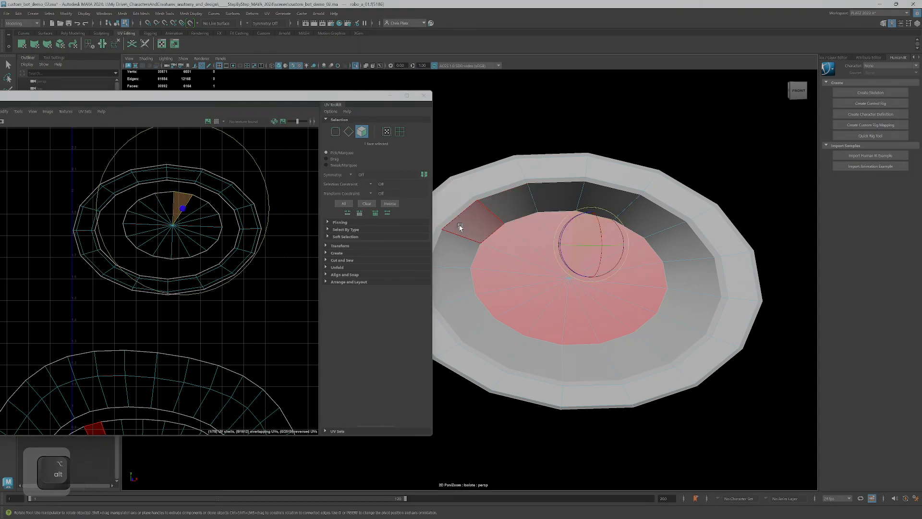
{"action": "left_click", "coordinate": [545, 174]}
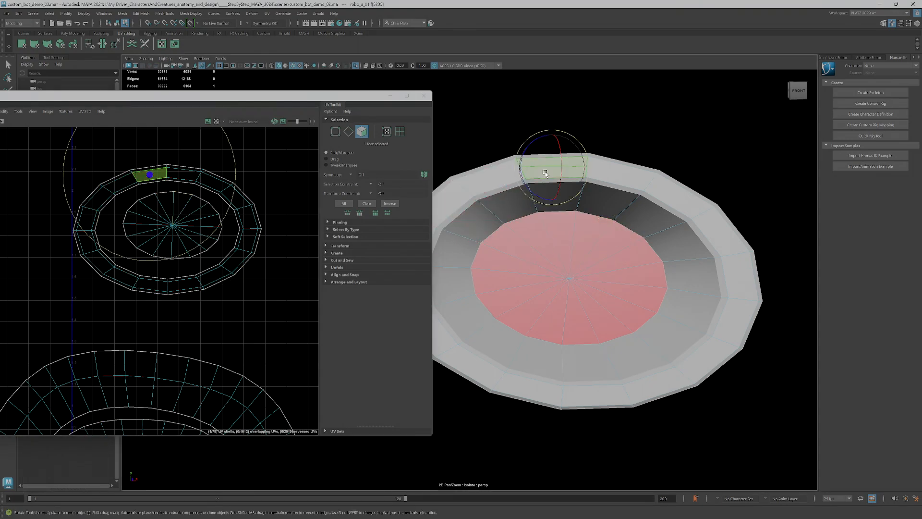
{"action": "left_click", "coordinate": [630, 184]}
{"action": "left_click", "coordinate": [557, 390]}
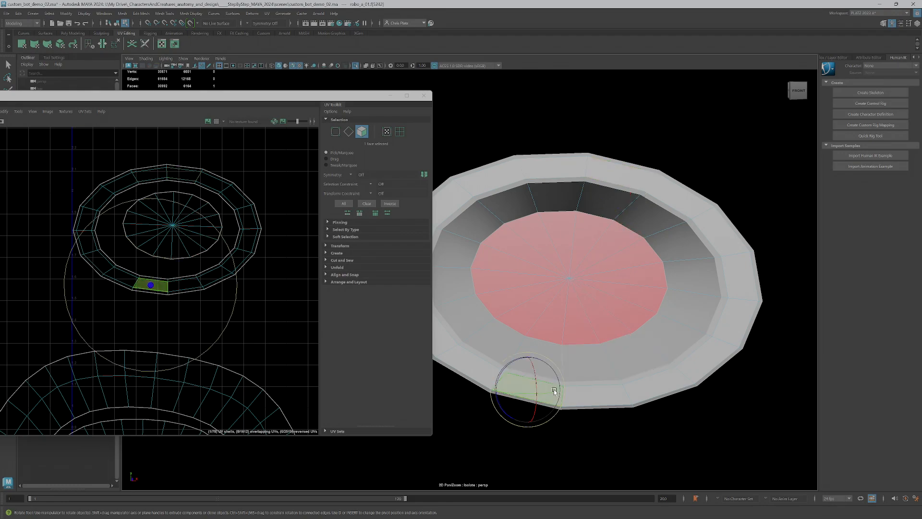
{"action": "left_click", "coordinate": [595, 398]}
Select the front rim's and inner disc's UV shells together and move them down to just above the arched wall strips.
{"action": "scroll", "coordinate": [577, 395], "scroll_direction": "down", "scroll_amount": 3}
{"action": "scroll", "coordinate": [188, 344], "scroll_direction": "down", "scroll_amount": 6}
{"action": "middle_click_drag", "start_coordinate": [198, 281], "coordinate": [193, 219], "text": "alt"}
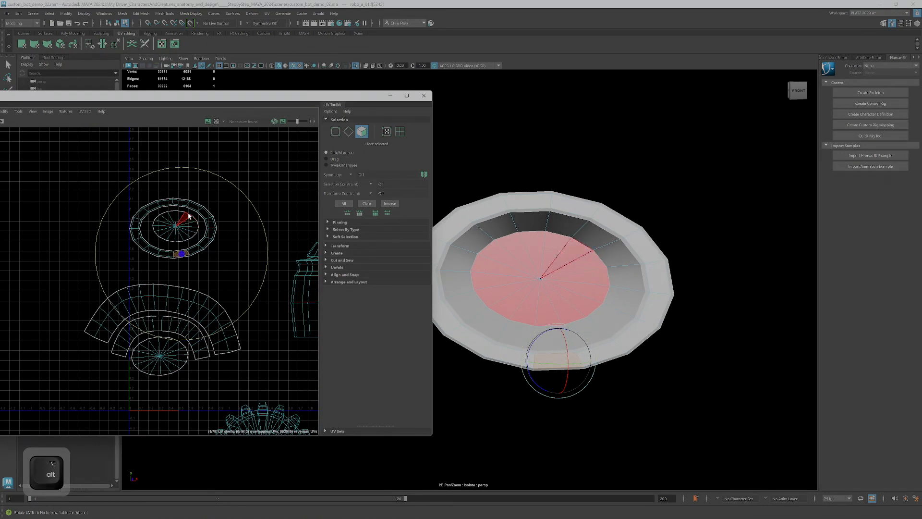
{"action": "left_click_drag", "start_coordinate": [218, 275], "coordinate": [218, 275]}
{"action": "key", "text": "w"}
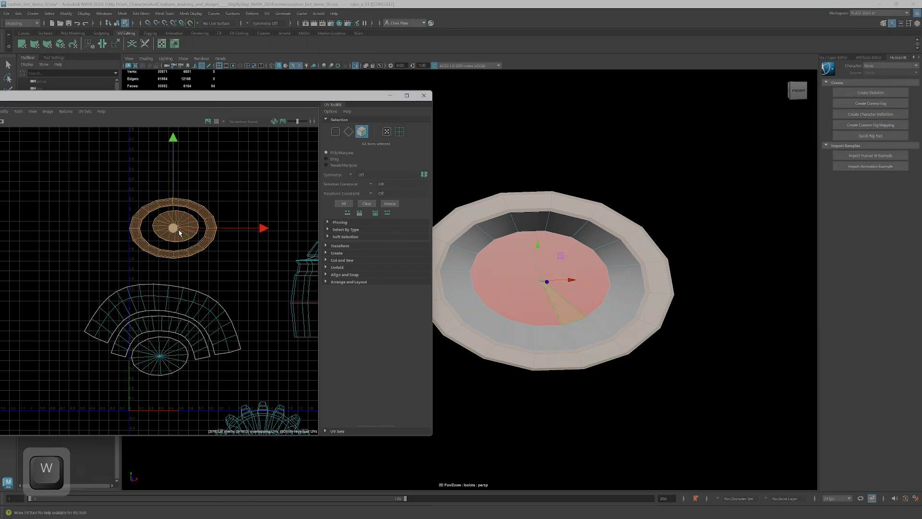
{"action": "middle_click_drag", "start_coordinate": [180, 233], "coordinate": [171, 247], "text": "alt"}
{"action": "scroll", "coordinate": [220, 315], "scroll_direction": "down", "scroll_amount": 8}
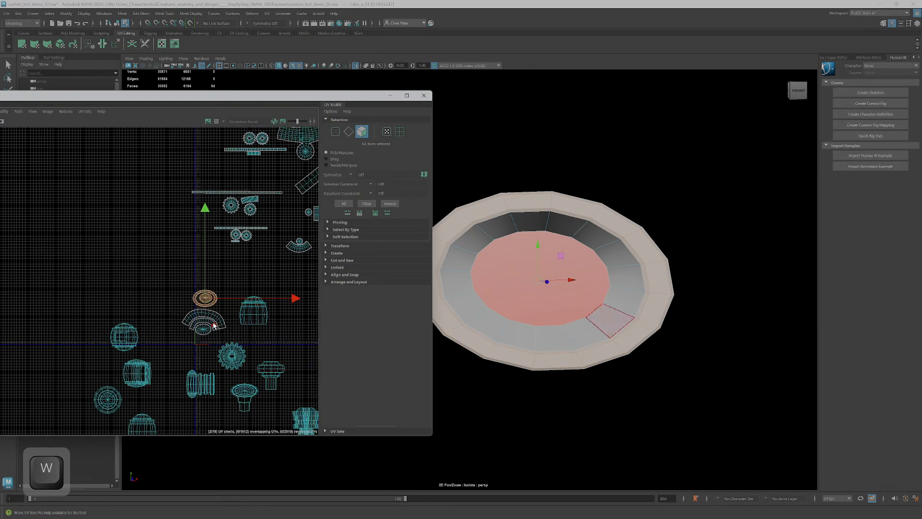
Select all of the eye's UV shells and move them as a group to just above the head's UV shell.
{"action": "left_click_drag", "start_coordinate": [228, 336], "coordinate": [232, 336]}
{"action": "scroll", "coordinate": [239, 319], "scroll_direction": "down", "scroll_amount": 3}
{"action": "middle_click_drag", "start_coordinate": [237, 288], "coordinate": [147, 326], "text": "alt"}
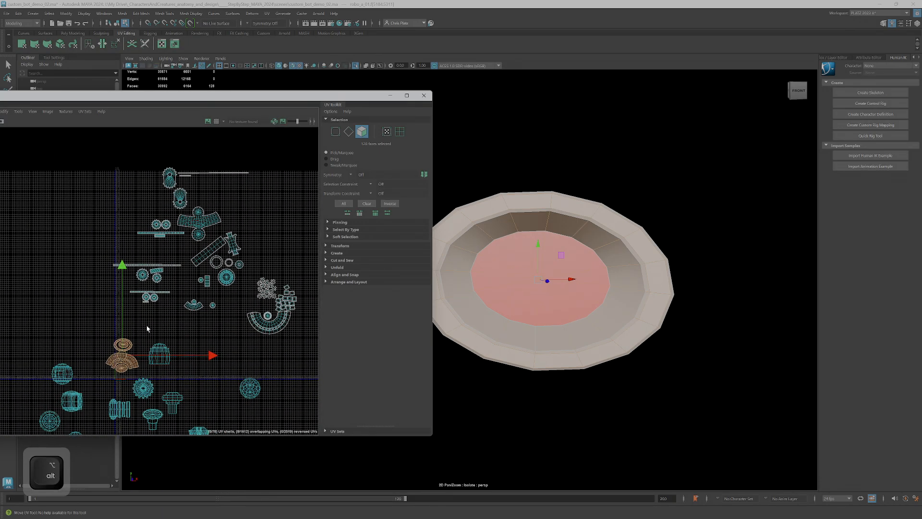
{"action": "left_click_drag", "start_coordinate": [122, 355], "coordinate": [195, 235]}
{"action": "scroll", "coordinate": [217, 192], "scroll_direction": "up", "scroll_amount": 8}
{"action": "left_click_drag", "start_coordinate": [228, 209], "coordinate": [192, 215]}
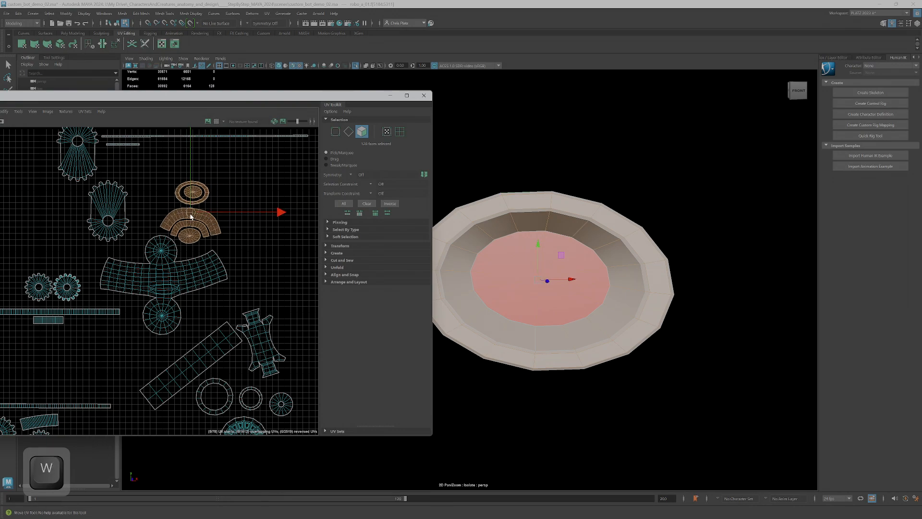
{"action": "scroll", "coordinate": [212, 254], "scroll_direction": "down", "scroll_amount": 4}
{"action": "scroll", "coordinate": [219, 291], "scroll_direction": "down", "scroll_amount": 3}
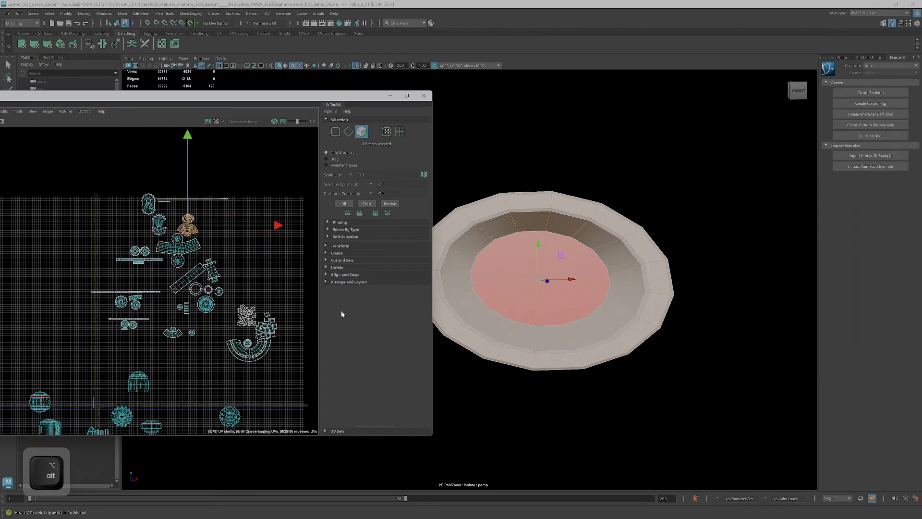
End the eye's isolation to show the whole robot and select the faces of the head.
{"action": "left_click_drag", "start_coordinate": [538, 283], "coordinate": [472, 227], "text": "alt"}
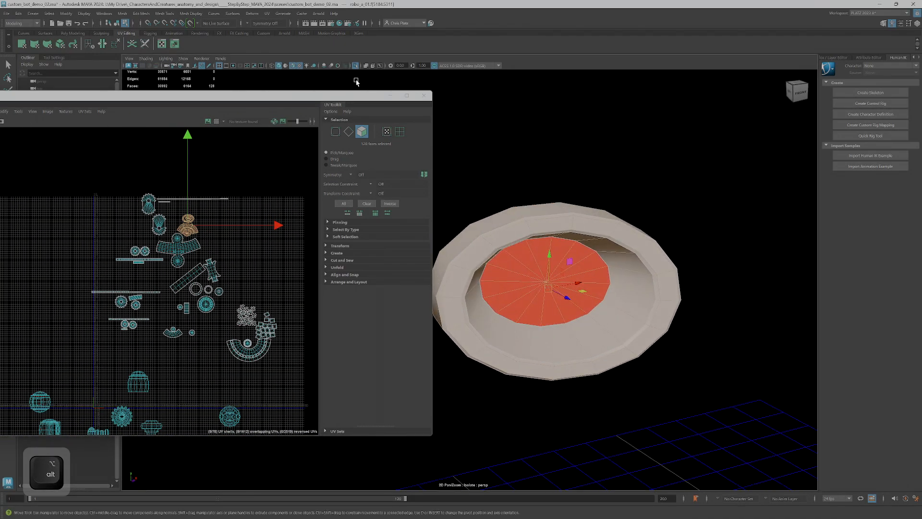
{"action": "left_click", "coordinate": [356, 66]}
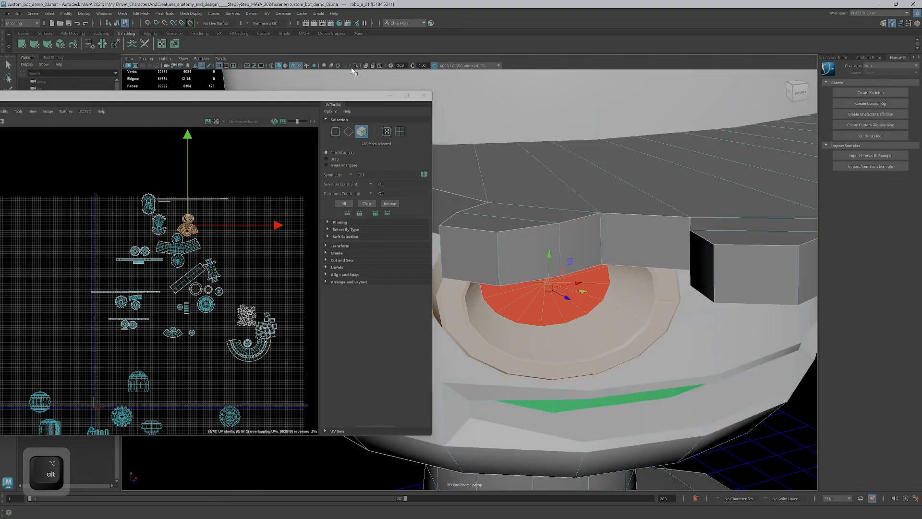
{"action": "scroll", "coordinate": [632, 262], "scroll_direction": "down", "scroll_amount": 5}
{"action": "left_click_drag", "start_coordinate": [597, 297], "coordinate": [590, 254], "text": "alt"}
{"action": "middle_click_drag", "start_coordinate": [591, 253], "coordinate": [617, 156], "text": "alt"}
{"action": "middle_click_drag", "start_coordinate": [212, 265], "coordinate": [210, 178], "text": "alt"}
{"action": "left_click_drag", "start_coordinate": [600, 212], "coordinate": [559, 215]}
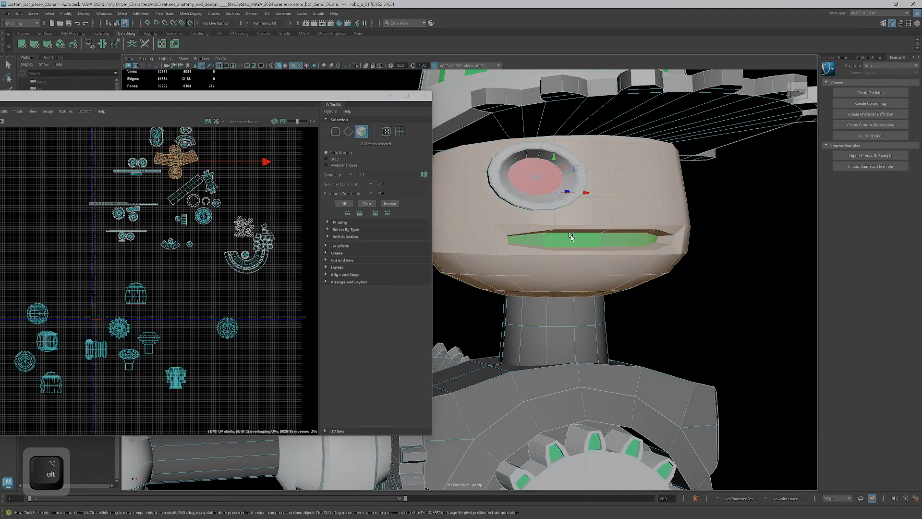
Select all faces of the hat brim and frame its UV shells in the UV Editor.
{"action": "left_click", "coordinate": [556, 116]}
{"action": "double_click", "coordinate": [577, 118]}
{"action": "middle_click_drag", "start_coordinate": [680, 180], "coordinate": [699, 348], "text": "alt"}
{"action": "middle_click_drag", "start_coordinate": [288, 243], "coordinate": [299, 364], "text": "alt"}
{"action": "scroll", "coordinate": [217, 229], "scroll_direction": "up", "scroll_amount": 4}
{"action": "key", "text": "f"}
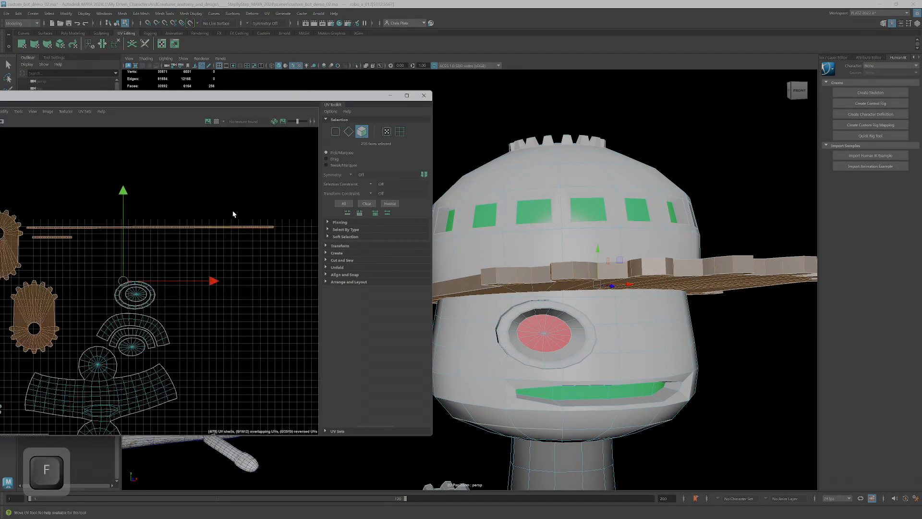
{"action": "key", "text": "f"}
Select the faces of the hat's dome and examine its shells within the overall UV layout.
{"action": "double_click", "coordinate": [642, 204]}
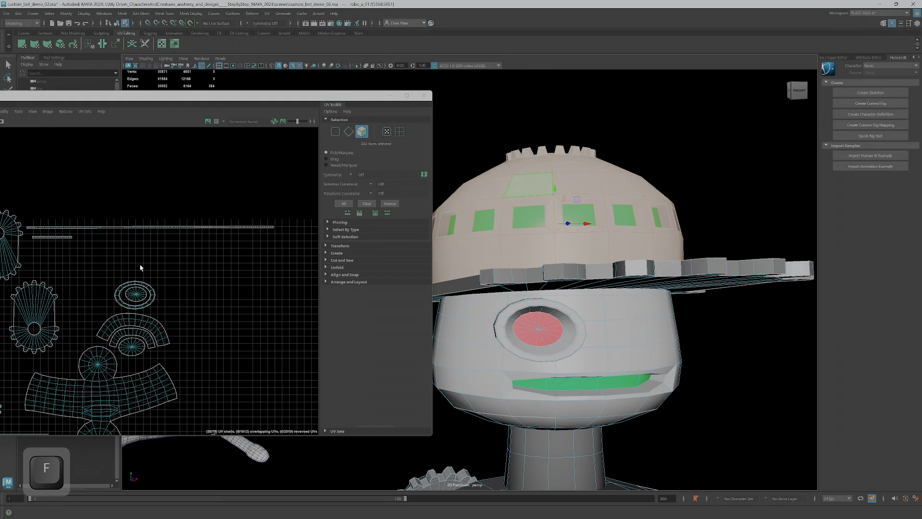
{"action": "key", "text": "f"}
{"action": "scroll", "coordinate": [154, 273], "scroll_direction": "down", "scroll_amount": 3}
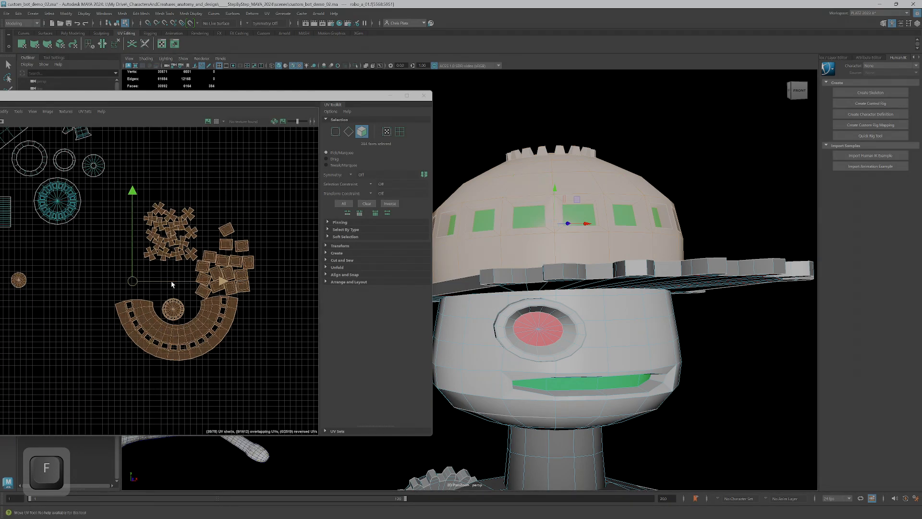
{"action": "scroll", "coordinate": [172, 285], "scroll_direction": "down", "scroll_amount": 4}
{"action": "scroll", "coordinate": [142, 336], "scroll_direction": "down", "scroll_amount": 3}
{"action": "middle_click_drag", "start_coordinate": [131, 368], "coordinate": [165, 258], "text": "alt"}
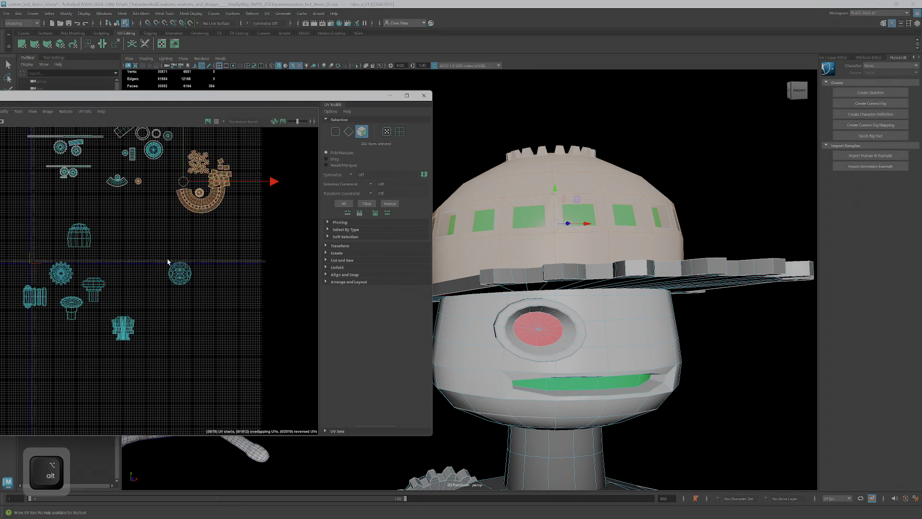
Select the arm piece made of the shaft and shoulder ball joint, and frame its UV shell in the UV Editor.
{"action": "left_click_drag", "start_coordinate": [207, 315], "coordinate": [207, 316]}
{"action": "key", "text": "f"}
{"action": "left_click_drag", "start_coordinate": [574, 309], "coordinate": [658, 363], "text": "alt"}
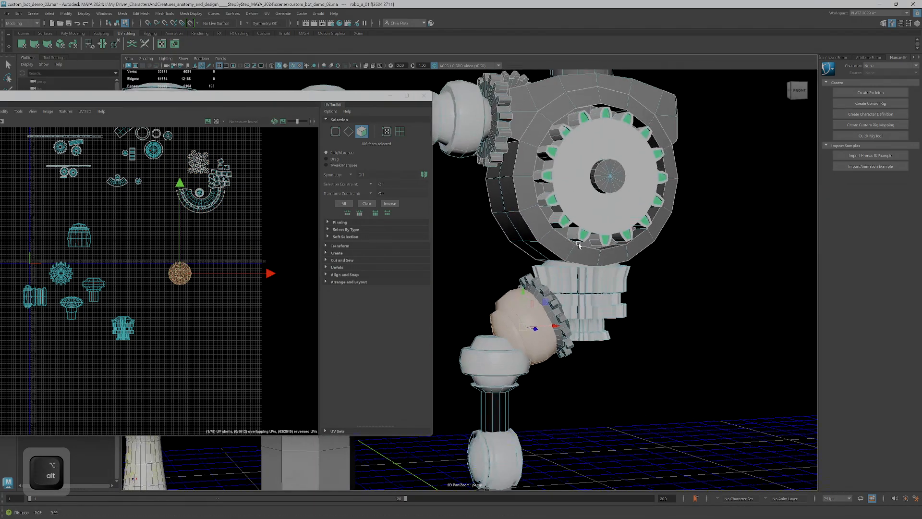
{"action": "mouse_move", "coordinate": [604, 282]}
{"action": "left_mouse_down", "text": "alt"}
{"action": "mouse_move", "coordinate": [629, 277]}
{"action": "mouse_move", "coordinate": [606, 280]}
{"action": "left_mouse_up", "text": "alt"}
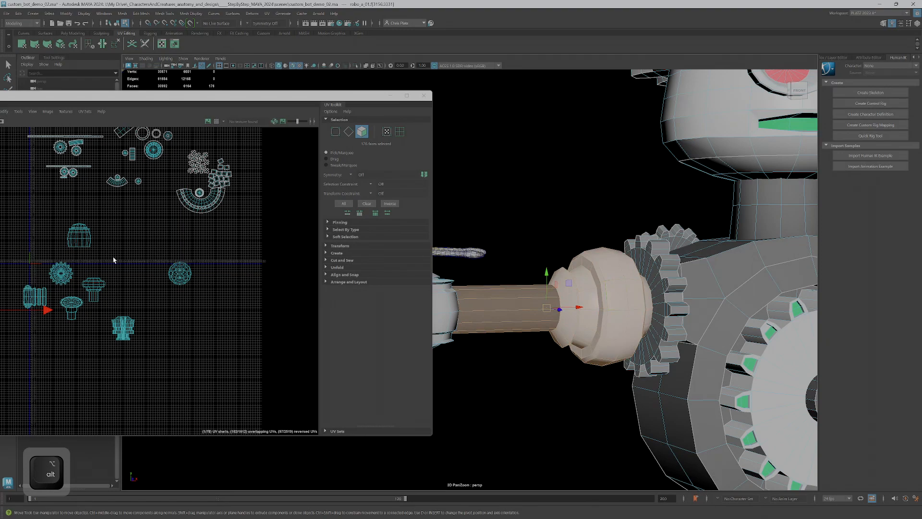
{"action": "middle_click_drag", "start_coordinate": [70, 278], "coordinate": [159, 274], "text": "alt"}
{"action": "key", "text": "f"}
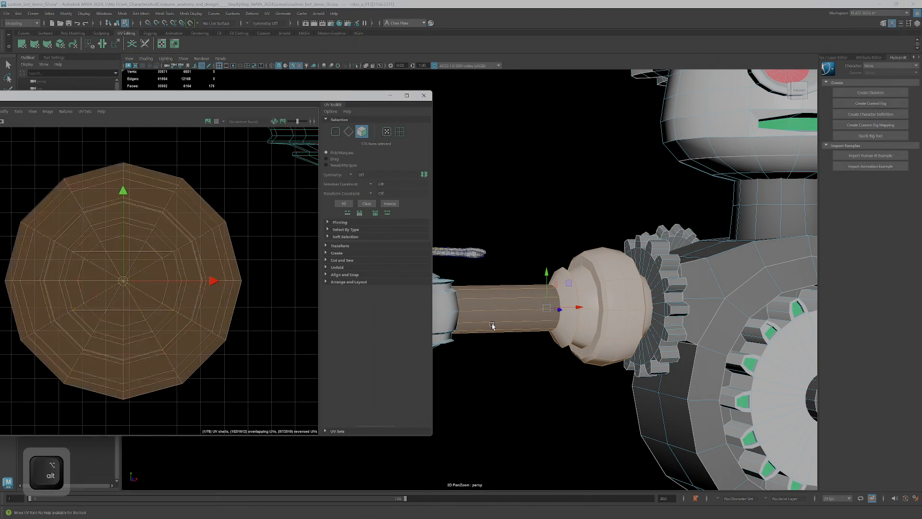
Isolate the selected arm piece in the viewport and inspect the shaft and ball joint from several sides.
{"action": "left_click", "coordinate": [356, 65]}
{"action": "mouse_move", "coordinate": [548, 312]}
{"action": "left_mouse_down", "text": "alt"}
{"action": "mouse_move", "coordinate": [590, 339]}
{"action": "mouse_move", "coordinate": [543, 320]}
{"action": "left_mouse_up", "text": "alt"}
{"action": "middle_click_drag", "start_coordinate": [543, 321], "coordinate": [598, 322], "text": "alt"}
{"action": "right_click_drag", "start_coordinate": [599, 322], "coordinate": [708, 306], "text": "alt"}
{"action": "left_click_drag", "start_coordinate": [708, 305], "coordinate": [633, 274], "text": "alt"}
{"action": "middle_click_drag", "start_coordinate": [633, 274], "coordinate": [564, 388], "text": "alt"}
{"action": "left_click_drag", "start_coordinate": [564, 386], "coordinate": [582, 179], "text": "alt"}
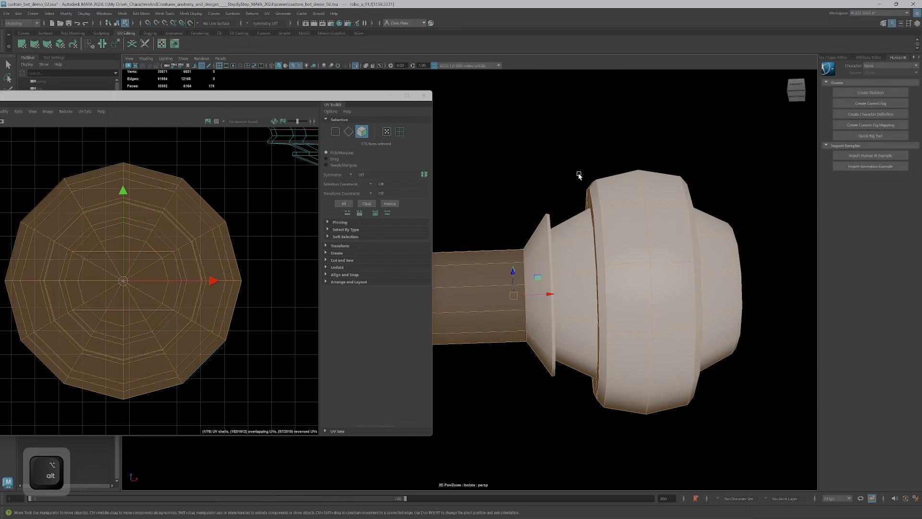
{"action": "left_click_drag", "start_coordinate": [669, 312], "coordinate": [600, 308], "text": "alt"}
Select a lengthwise edge loop around the arm piece and deselect its surplus edges, keeping one seam along the underside.
{"action": "right_click_drag", "start_coordinate": [607, 308], "coordinate": [607, 289]}
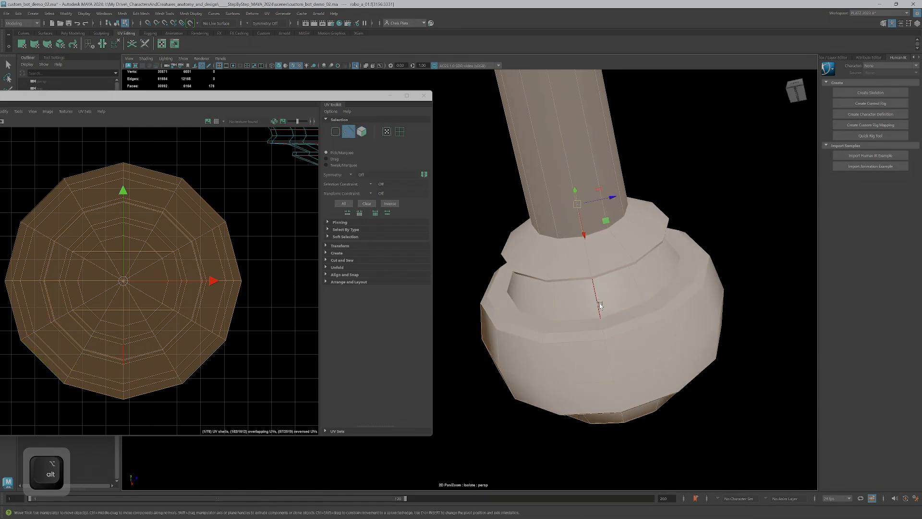
{"action": "double_click", "coordinate": [599, 302]}
{"action": "left_click_drag", "start_coordinate": [617, 318], "coordinate": [570, 286], "text": "alt"}
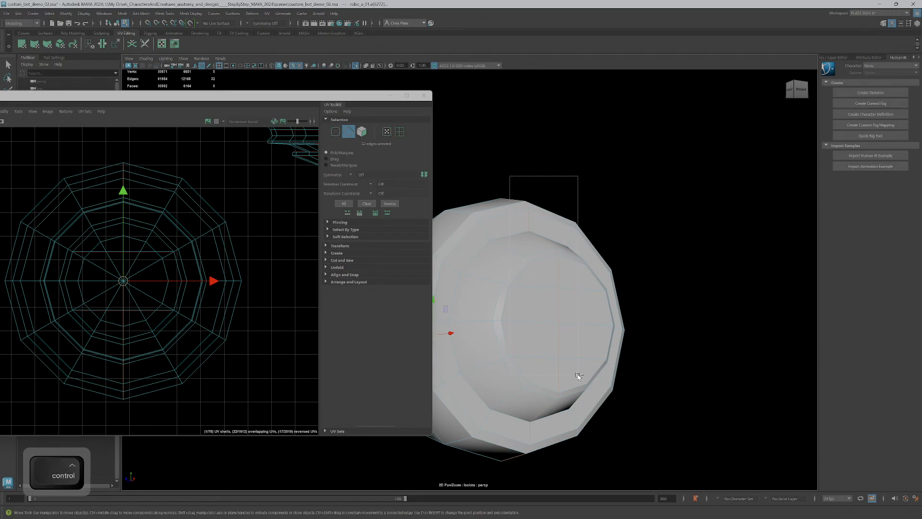
{"action": "right_click_drag", "start_coordinate": [582, 379], "coordinate": [597, 317], "text": "alt"}
{"action": "left_click_drag", "start_coordinate": [597, 317], "coordinate": [696, 331], "text": "alt"}
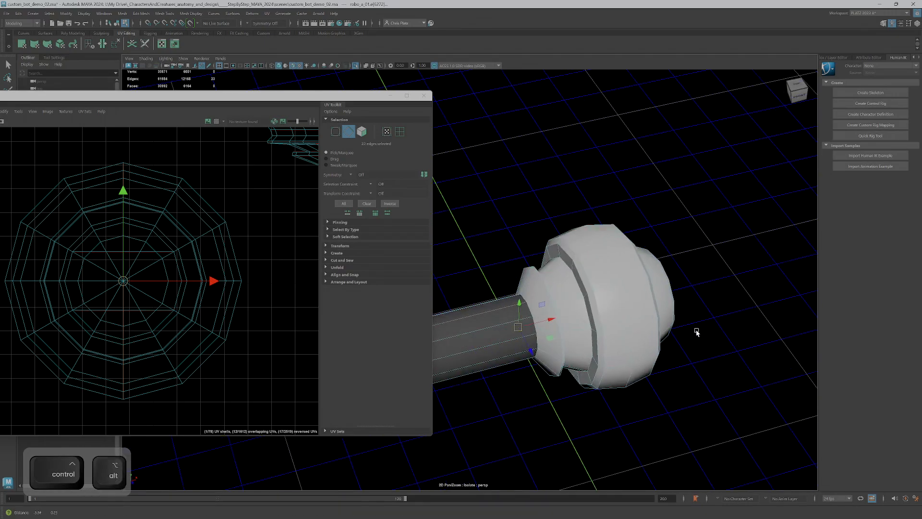
{"action": "right_click_drag", "start_coordinate": [696, 332], "coordinate": [400, 274], "text": "alt"}
{"action": "middle_click_drag", "start_coordinate": [401, 274], "coordinate": [645, 269], "text": "alt"}
{"action": "left_click_drag", "start_coordinate": [645, 269], "coordinate": [654, 240], "text": "ctrl+alt"}
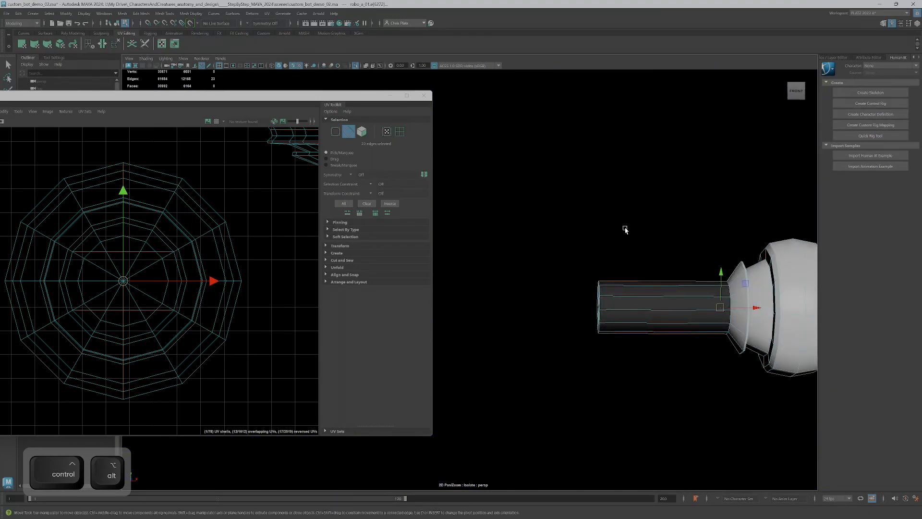
{"action": "left_click_drag", "start_coordinate": [519, 201], "coordinate": [700, 299], "text": "ctrl"}
{"action": "left_click_drag", "start_coordinate": [807, 305], "coordinate": [647, 309], "text": "ctrl"}
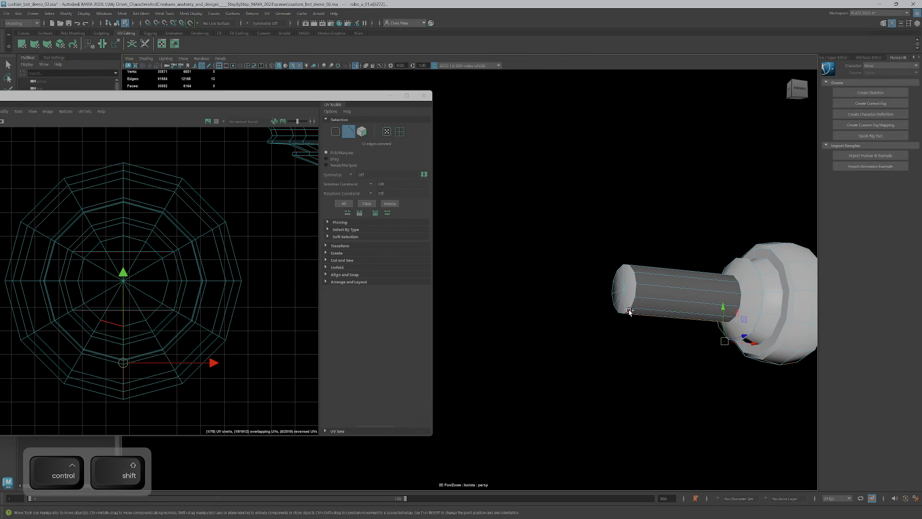
Add the edge ring around the shaft's end cap and edges at the ball joint's outer end to the seam selection.
{"action": "scroll", "coordinate": [651, 290], "scroll_direction": "up", "scroll_amount": 3}
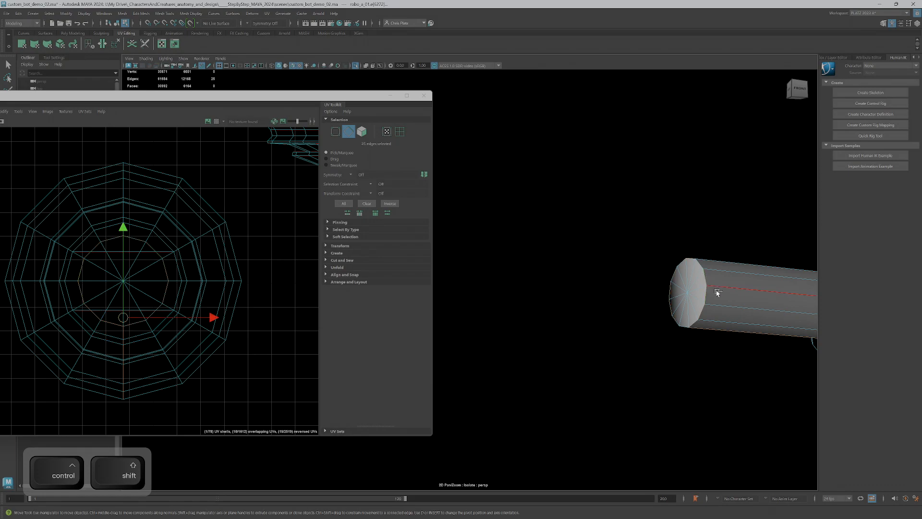
{"action": "left_click_drag", "start_coordinate": [679, 325], "coordinate": [589, 420], "text": "alt"}
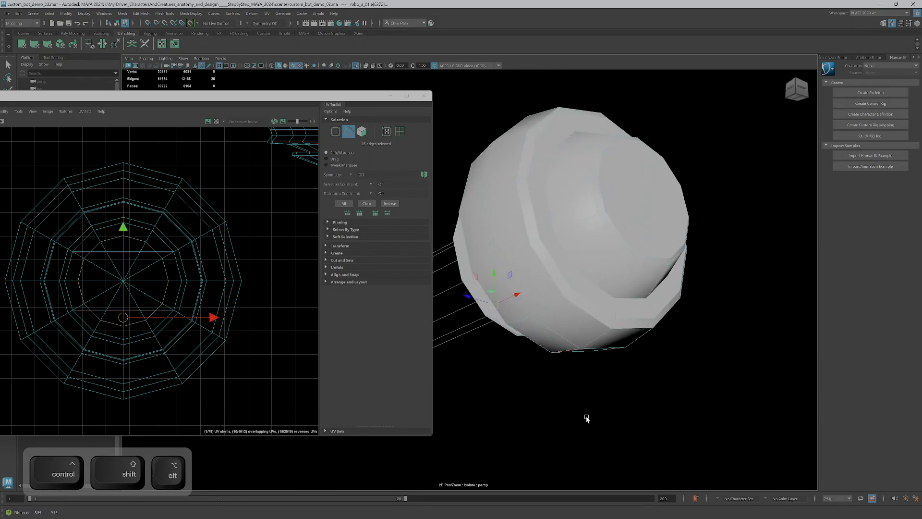
{"action": "left_click", "coordinate": [643, 252], "text": "ctrl+shift"}
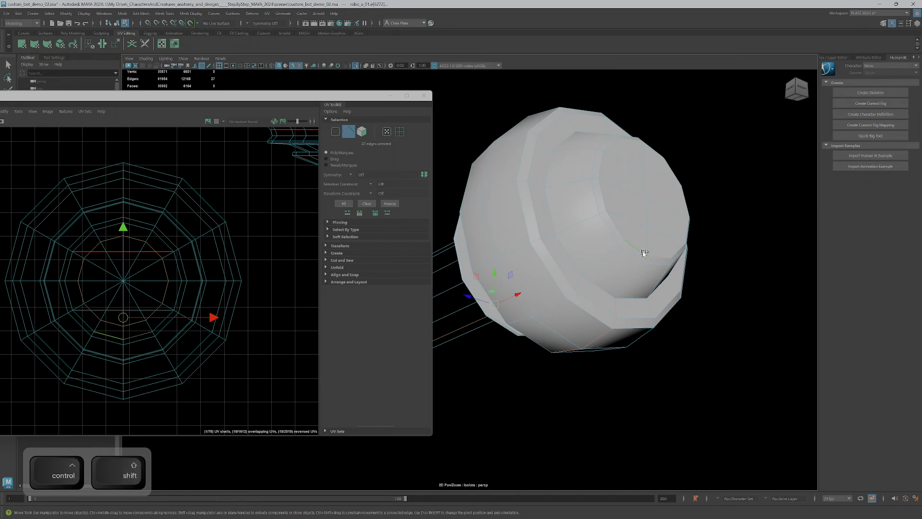
{"action": "double_click", "coordinate": [617, 230], "text": "ctrl+shift"}
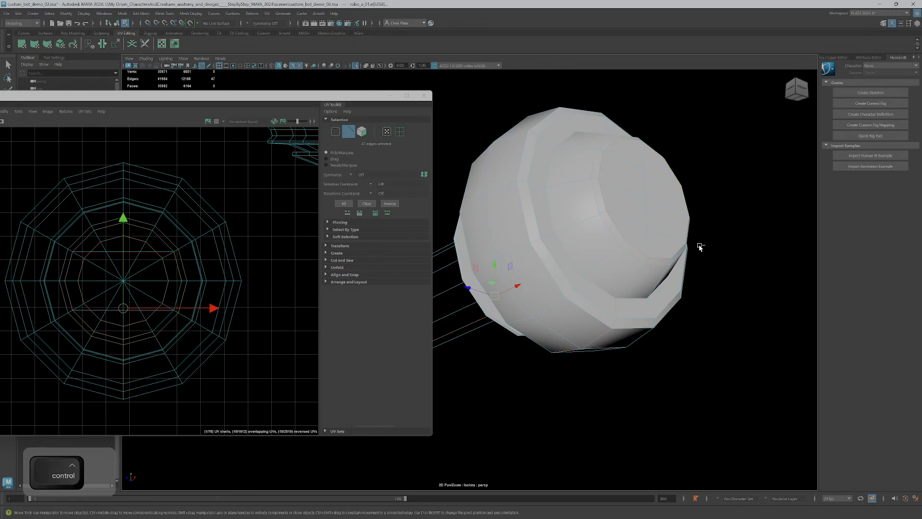
Undo the surplus edge picks and reselect the edge ring around the ball joint's outer end for the seam.
{"action": "key", "text": "ctrl+z"}
{"action": "key", "text": "ctrl+a"}
{"action": "key", "text": "ctrl+a"}
{"action": "key", "text": "ctrl+z"}
{"action": "left_click_drag", "start_coordinate": [677, 239], "coordinate": [662, 242], "text": "alt"}
{"action": "left_click", "coordinate": [564, 233], "text": "ctrl+shift"}
{"action": "left_click", "coordinate": [571, 240], "text": "ctrl+shift"}
{"action": "left_click_drag", "start_coordinate": [571, 240], "coordinate": [712, 194], "text": "alt"}
{"action": "key", "text": "f"}
{"action": "left_click_drag", "start_coordinate": [663, 319], "coordinate": [639, 318], "text": "alt"}
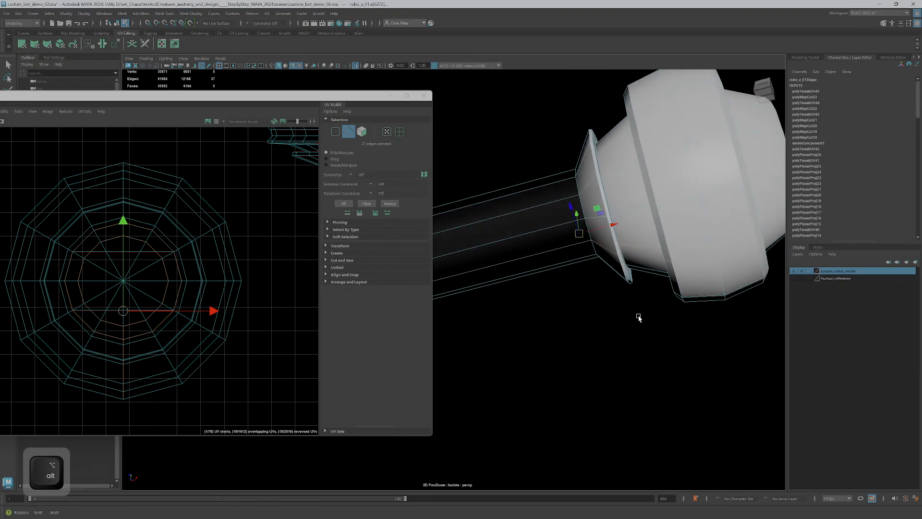
Deselect the stray edges on the ball joint's outer end and cut the UVs along the remaining selected edges.
{"action": "left_click_drag", "start_coordinate": [701, 322], "coordinate": [573, 314], "text": "alt"}
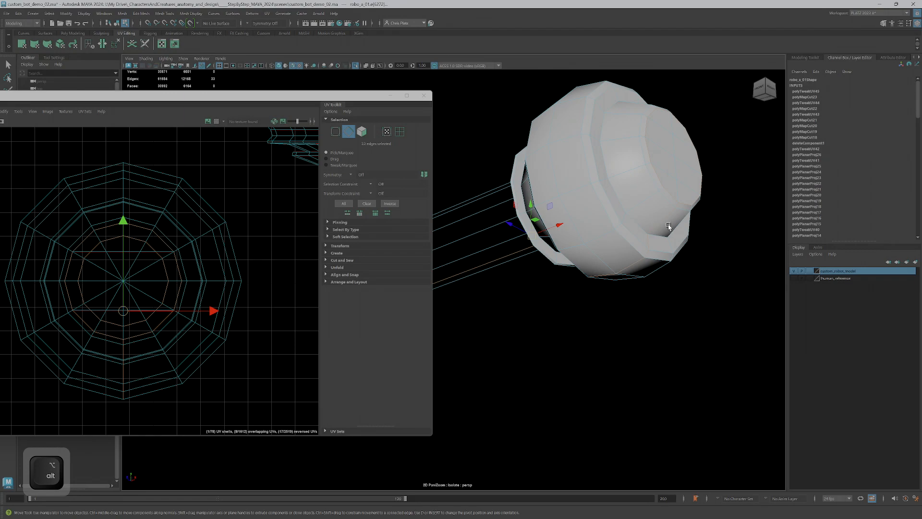
{"action": "left_click_drag", "start_coordinate": [668, 226], "coordinate": [667, 220], "text": "alt"}
{"action": "left_click", "coordinate": [663, 193], "text": "ctrl"}
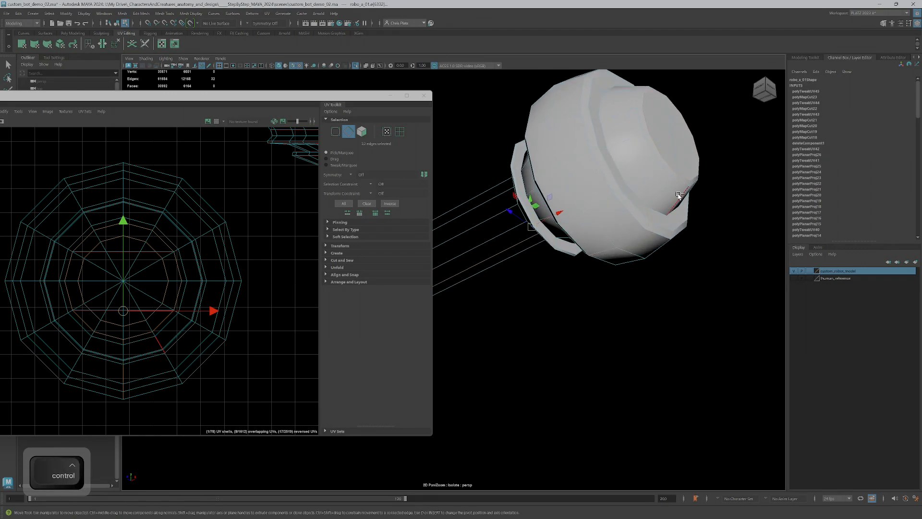
{"action": "right_click_drag", "start_coordinate": [667, 212], "coordinate": [586, 259], "text": "alt"}
{"action": "middle_click_drag", "start_coordinate": [586, 259], "coordinate": [672, 273], "text": "alt"}
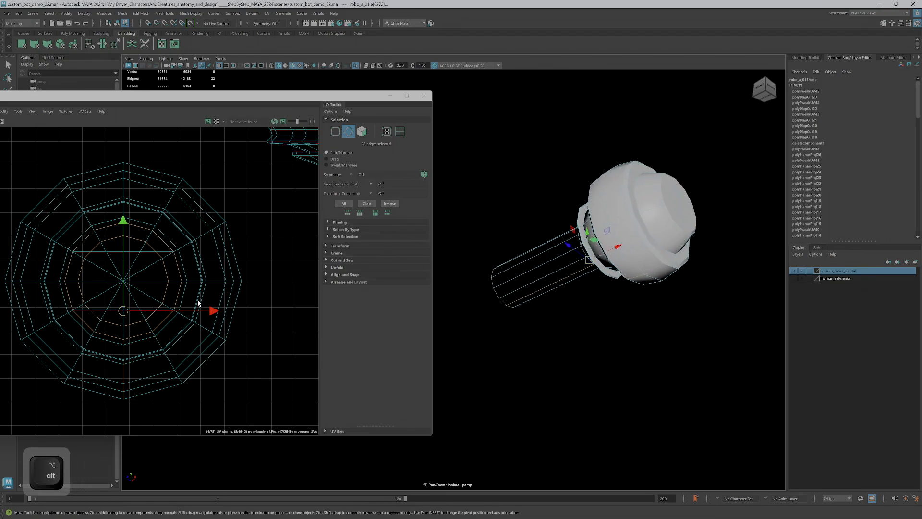
{"action": "middle_click_drag", "start_coordinate": [198, 306], "coordinate": [223, 283], "text": "alt"}
{"action": "key", "text": "shift+x"}
Select all faces of the isolated arm piece and unfold their UVs.
{"action": "right_click_drag", "start_coordinate": [630, 249], "coordinate": [632, 262]}
{"action": "left_click_drag", "start_coordinate": [632, 261], "coordinate": [466, 181], "text": "alt"}
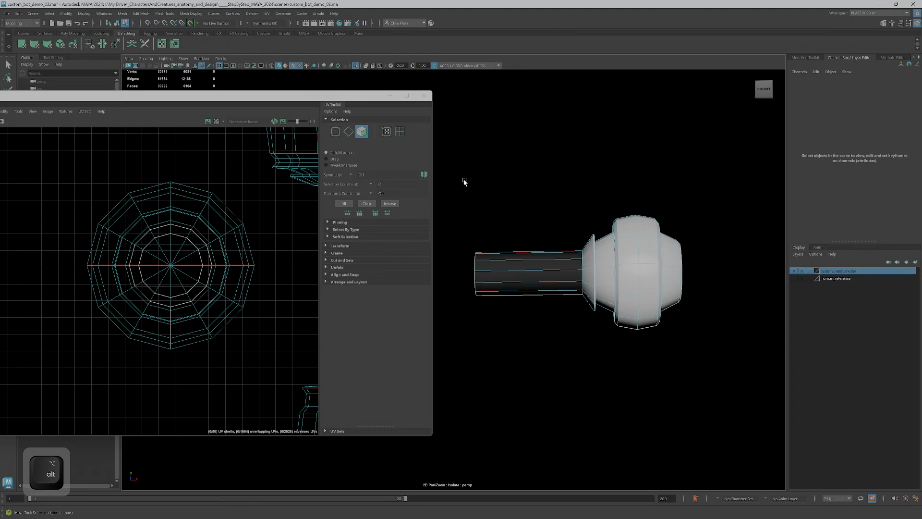
{"action": "left_click_drag", "start_coordinate": [706, 360], "coordinate": [706, 359]}
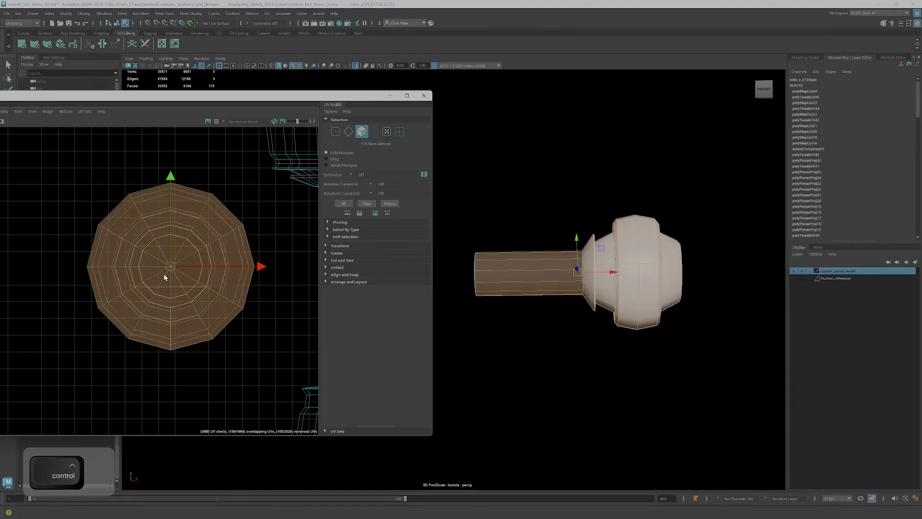
{"action": "key", "text": "ctrl+u"}
{"action": "right_click_drag", "start_coordinate": [567, 293], "coordinate": [630, 275], "text": "alt"}
{"action": "left_click_drag", "start_coordinate": [631, 275], "coordinate": [584, 271], "text": "alt"}
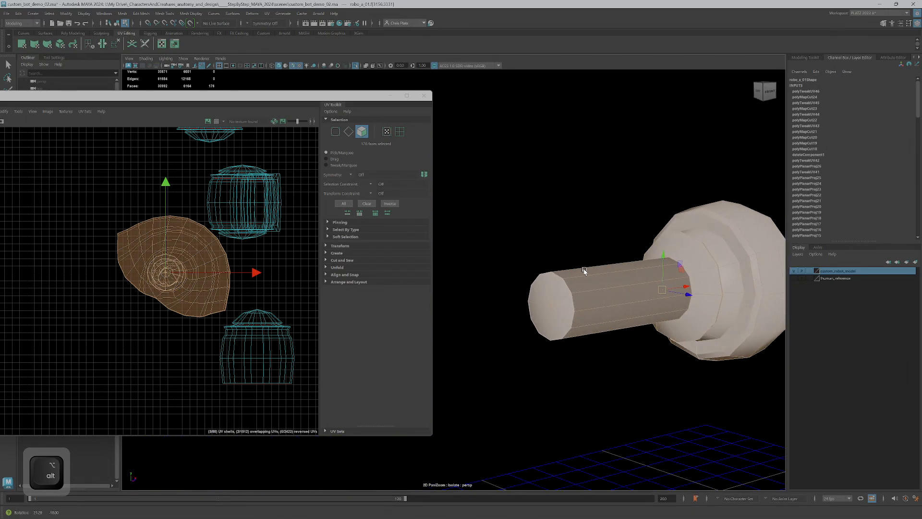
Select the shaft's end cap faces and move their UV shell clear of the large unfolded arm shell.
{"action": "left_click", "coordinate": [586, 302]}
{"action": "right_click_drag", "start_coordinate": [585, 302], "coordinate": [665, 323], "text": "alt"}
{"action": "left_click_drag", "start_coordinate": [665, 324], "coordinate": [567, 276], "text": "alt"}
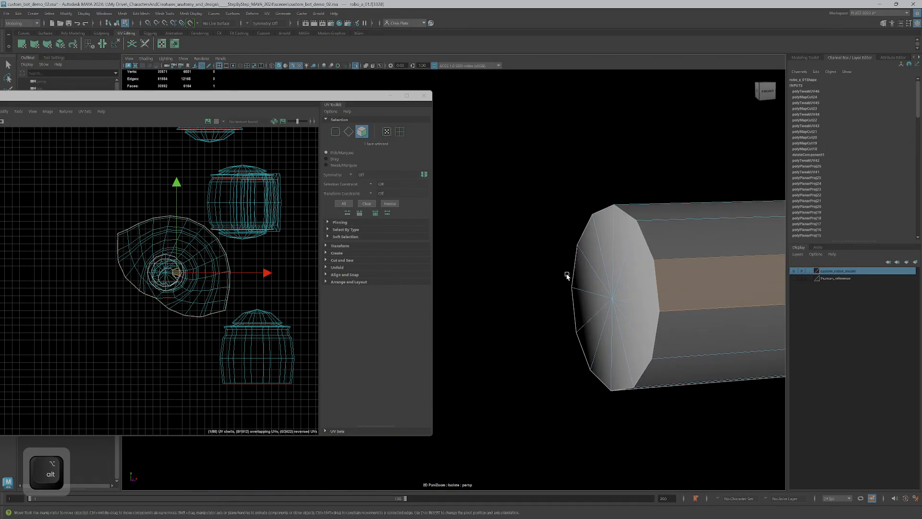
{"action": "right_click", "coordinate": [601, 301]}
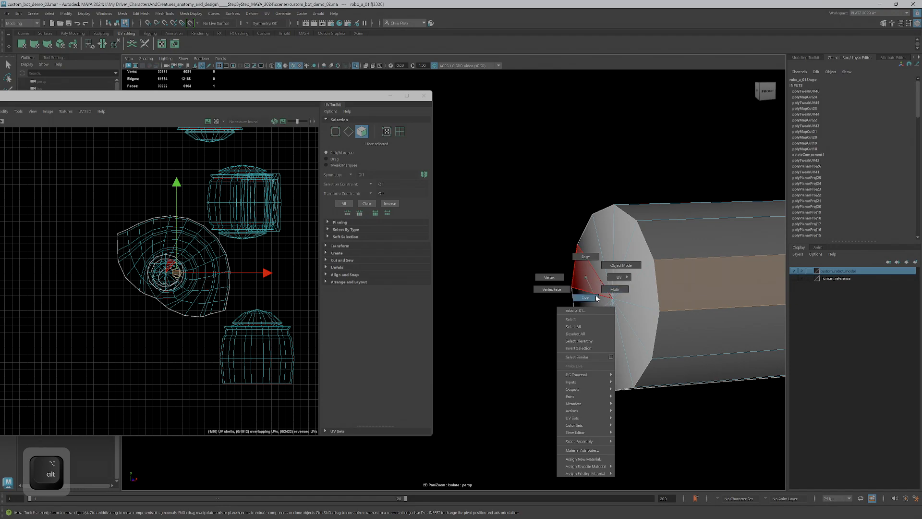
{"action": "right_click_drag", "start_coordinate": [596, 299], "coordinate": [597, 298]}
{"action": "left_click_drag", "start_coordinate": [600, 285], "coordinate": [616, 337]}
{"action": "right_click_drag", "start_coordinate": [615, 336], "coordinate": [630, 271], "text": "alt"}
{"action": "scroll", "coordinate": [173, 284], "scroll_direction": "up", "scroll_amount": 2}
{"action": "left_click_drag", "start_coordinate": [176, 264], "coordinate": [88, 291]}
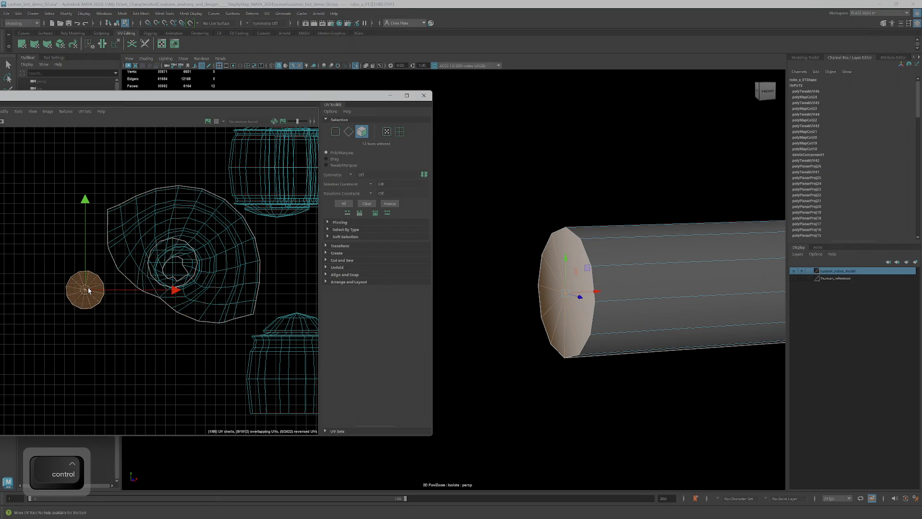
{"action": "key", "text": "ctrl+z"}
{"action": "key", "text": "ctrl+z"}
{"action": "key", "text": "ctrl+z"}
{"action": "key", "text": "ctrl+z"}
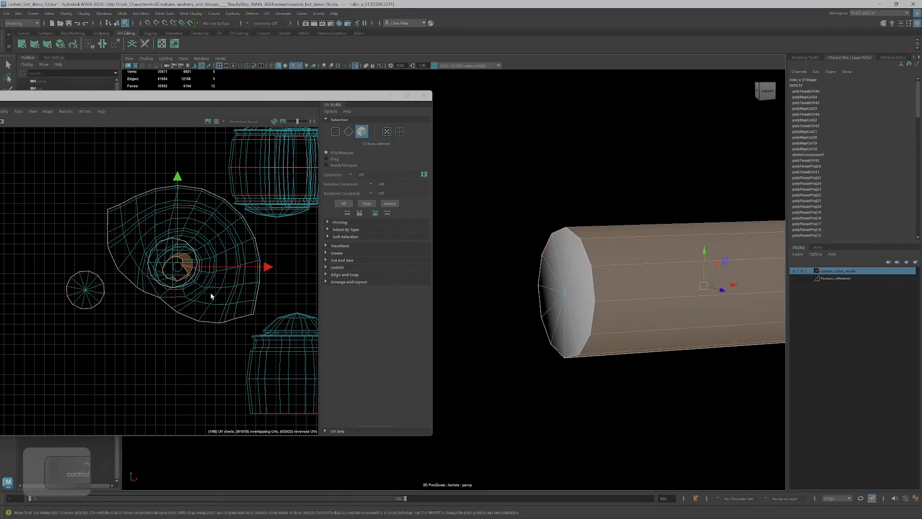
Select the edge loop where the shaft meets the flared collar and cut the UVs along it.
{"action": "left_click_drag", "start_coordinate": [617, 345], "coordinate": [684, 256], "text": "alt"}
{"action": "right_click_drag", "start_coordinate": [714, 227], "coordinate": [711, 227]}
{"action": "left_click", "coordinate": [726, 245]}
{"action": "middle_click_drag", "start_coordinate": [208, 253], "coordinate": [167, 260], "text": "alt"}
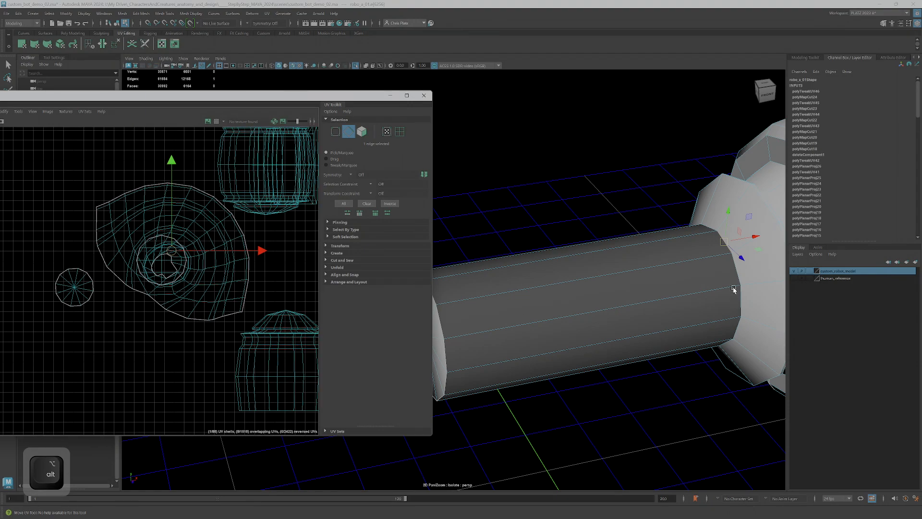
{"action": "key", "text": "ctrl+shift"}
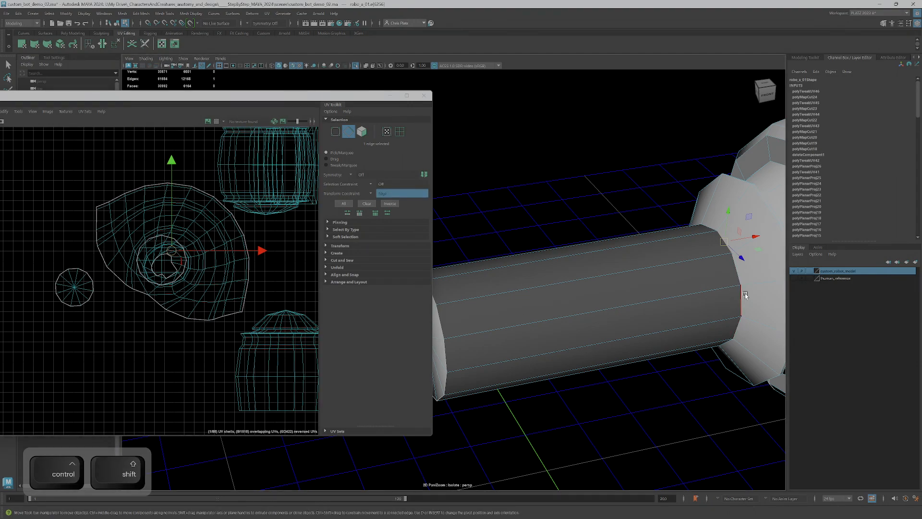
{"action": "left_click_drag", "start_coordinate": [740, 301], "coordinate": [730, 319], "text": "alt"}
{"action": "middle_click_drag", "start_coordinate": [153, 251], "coordinate": [148, 255], "text": "alt"}
{"action": "key", "text": "shift+x"}
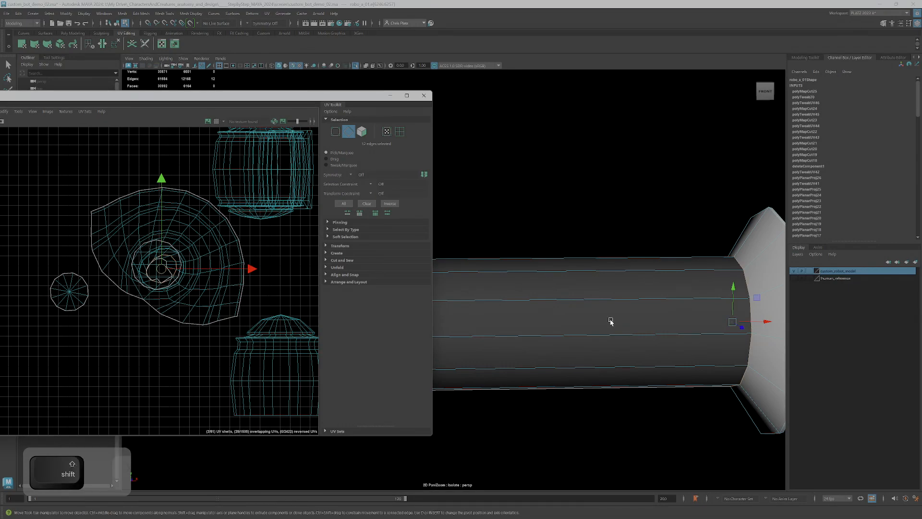
Unfold the UVs of the faces around the shaft and move their shell outside the larger arm shell, near the end cap's shell.
{"action": "right_click_drag", "start_coordinate": [601, 317], "coordinate": [600, 343]}
{"action": "left_click_drag", "start_coordinate": [543, 200], "coordinate": [570, 400]}
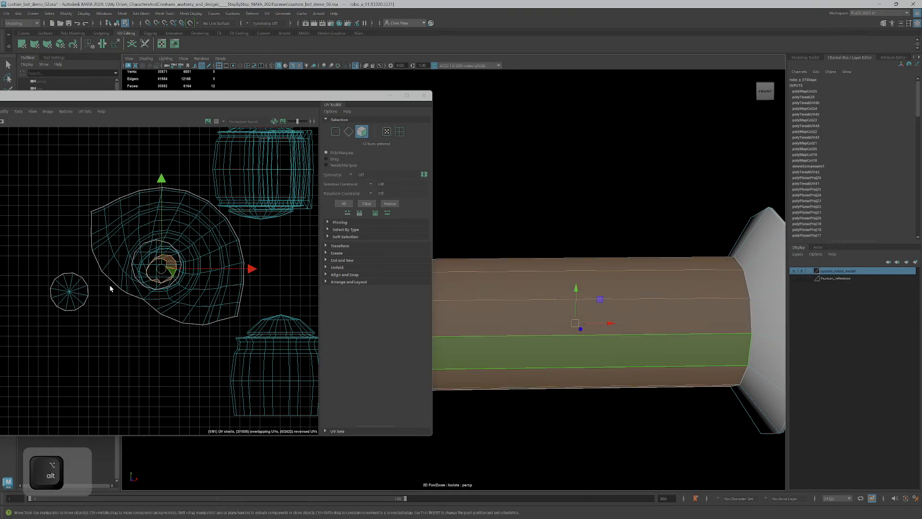
{"action": "middle_click_drag", "start_coordinate": [111, 288], "coordinate": [109, 274], "text": "alt"}
{"action": "key", "text": "ctrl+u"}
{"action": "scroll", "coordinate": [111, 276], "scroll_direction": "down", "scroll_amount": 2}
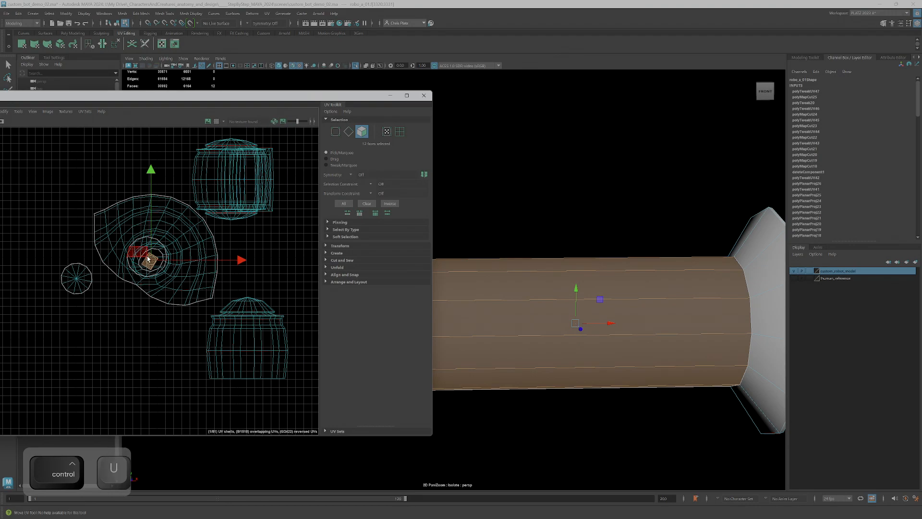
{"action": "scroll", "coordinate": [163, 270], "scroll_direction": "up", "scroll_amount": 5}
{"action": "scroll", "coordinate": [55, 306], "scroll_direction": "up", "scroll_amount": 8}
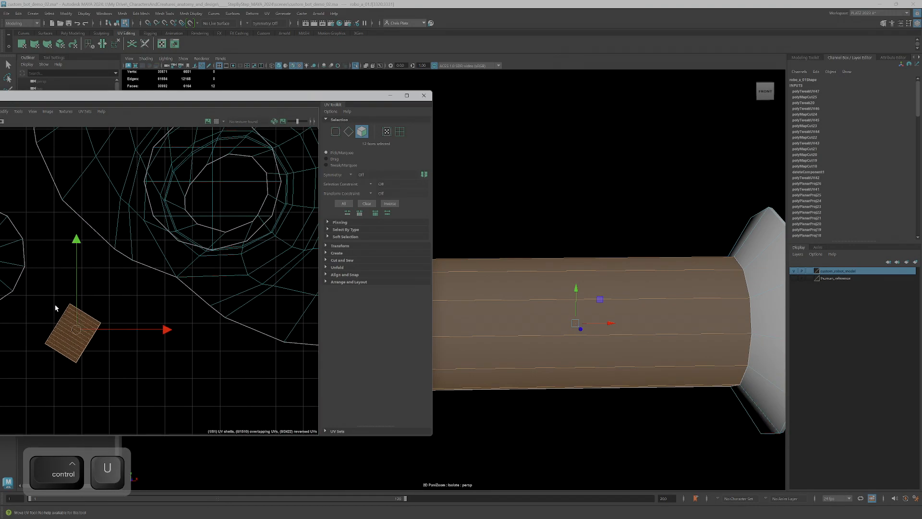
{"action": "scroll", "coordinate": [225, 326], "scroll_direction": "down", "scroll_amount": 4}
{"action": "scroll", "coordinate": [151, 336], "scroll_direction": "down", "scroll_amount": 4}
{"action": "scroll", "coordinate": [169, 340], "scroll_direction": "up", "scroll_amount": 3}
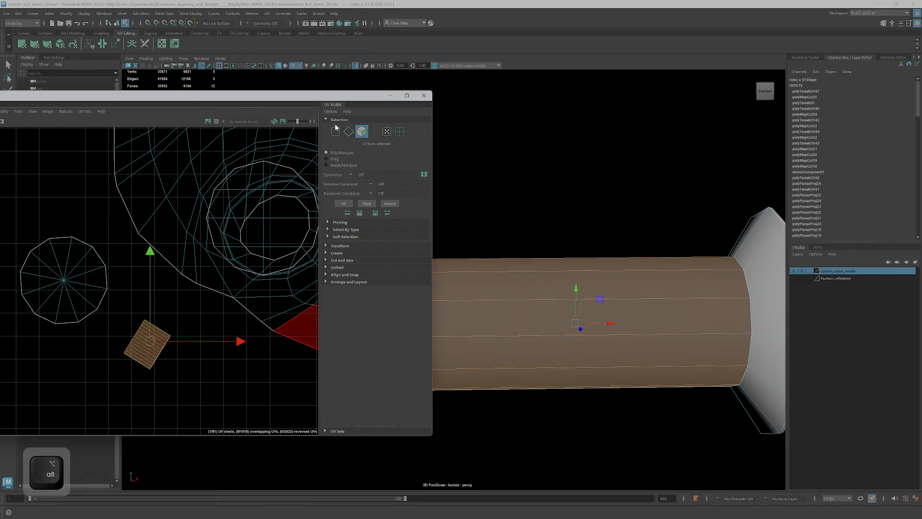
Display the checker map and rotate the shaft's UV shell upright, then enlarge it evenly.
{"action": "left_click", "coordinate": [217, 121]}
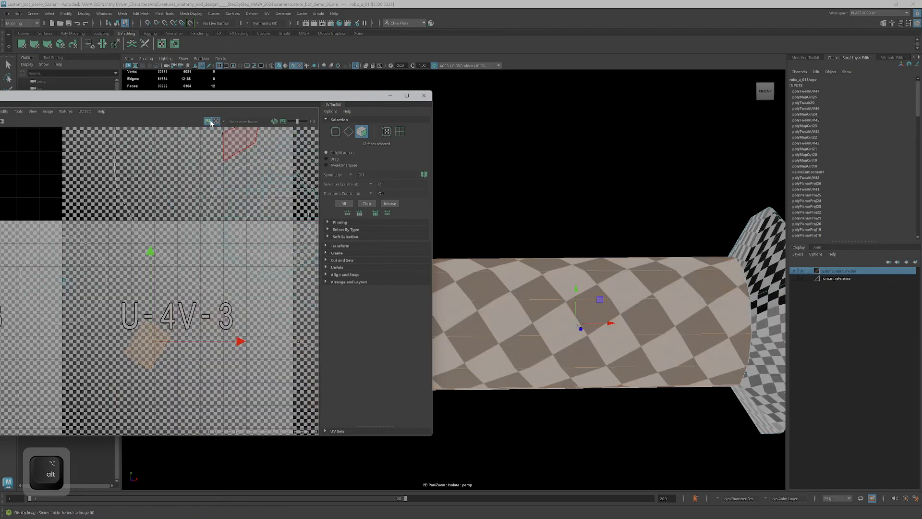
{"action": "key", "text": "e"}
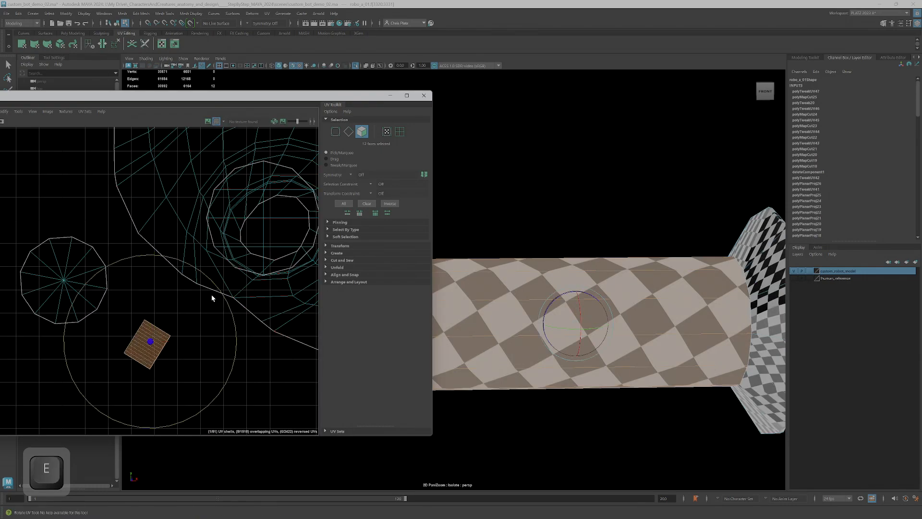
{"action": "left_click_drag", "start_coordinate": [233, 321], "coordinate": [215, 274]}
{"action": "key", "text": "r"}
{"action": "left_click_drag", "start_coordinate": [149, 341], "coordinate": [255, 289]}
{"action": "scroll", "coordinate": [233, 309], "scroll_direction": "down", "scroll_amount": 3}
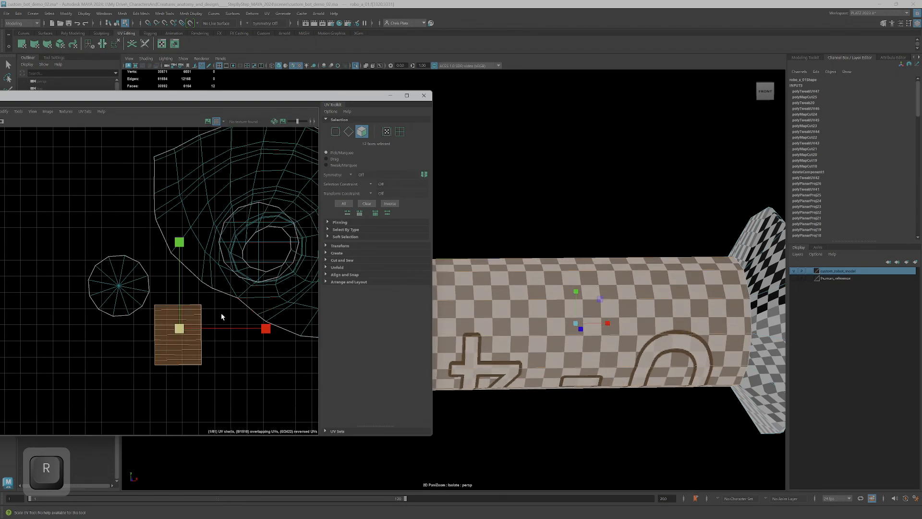
Select the shaft's end cap shell, shrink it and move it close beside the shaft's rectangular shell.
{"action": "left_click_drag", "start_coordinate": [524, 313], "coordinate": [523, 294], "text": "alt"}
{"action": "left_click", "coordinate": [154, 298]}
{"action": "left_click_drag", "start_coordinate": [144, 297], "coordinate": [81, 323]}
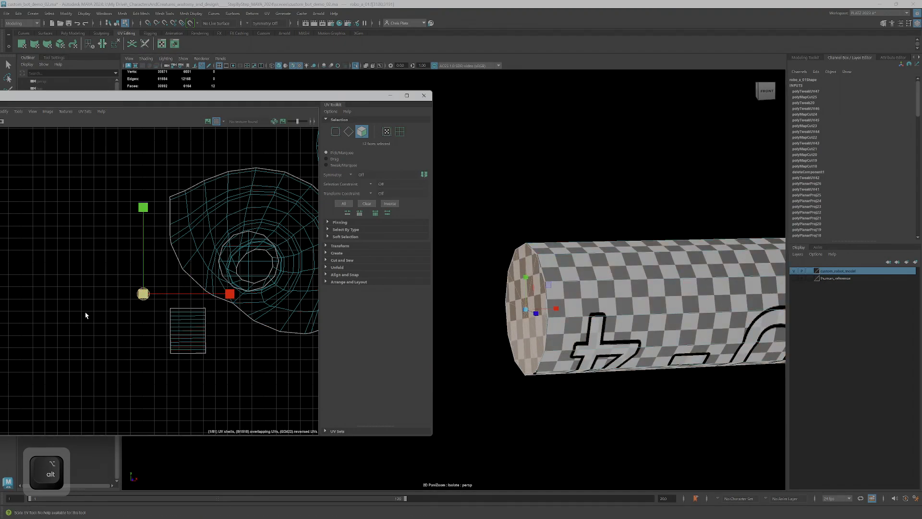
{"action": "scroll", "coordinate": [164, 338], "scroll_direction": "up", "scroll_amount": 8}
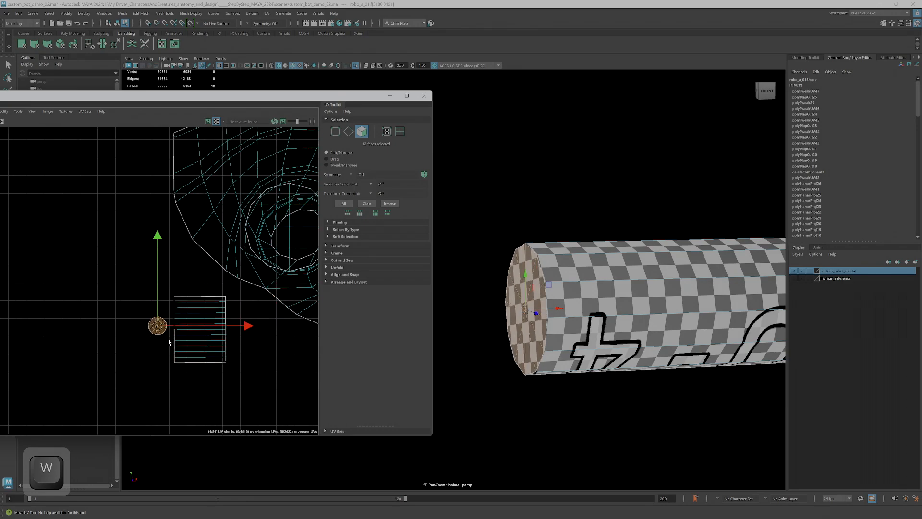
{"action": "scroll", "coordinate": [173, 298], "scroll_direction": "up", "scroll_amount": 3}
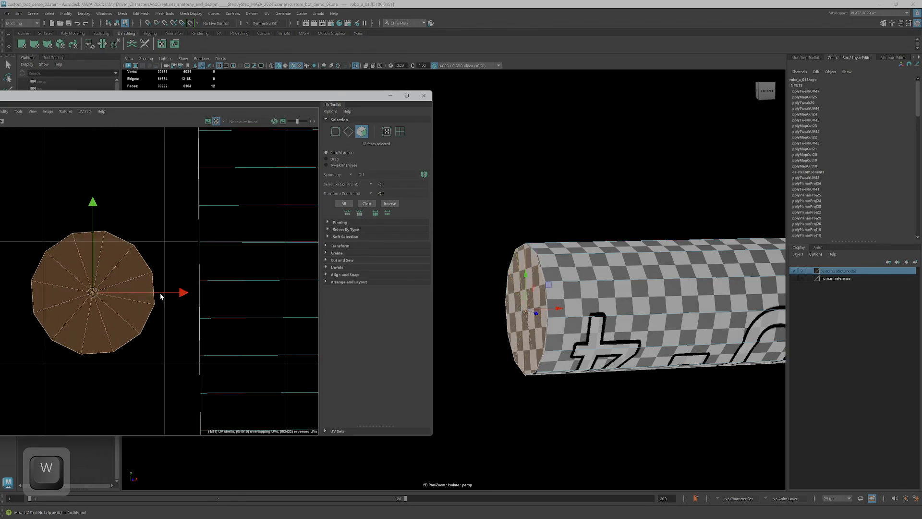
{"action": "left_click_drag", "start_coordinate": [89, 296], "coordinate": [132, 304]}
Fine-tune the end cap shell's scale and rotation and place it just clear of the shaft's shell edge.
{"action": "key", "text": "r"}
{"action": "key", "text": "w"}
{"action": "key", "text": "r"}
{"action": "key", "text": "e"}
{"action": "left_click_drag", "start_coordinate": [197, 252], "coordinate": [192, 258]}
{"action": "key", "text": "w"}
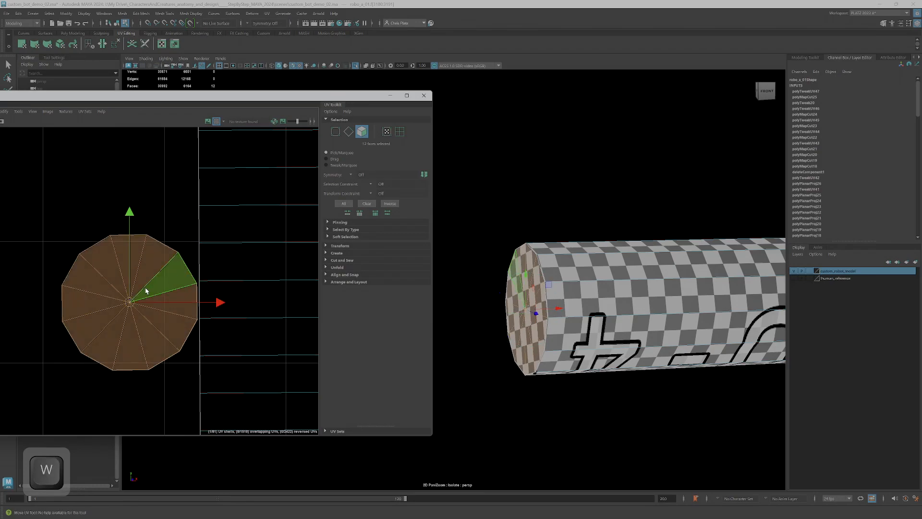
{"action": "left_click_drag", "start_coordinate": [132, 304], "coordinate": [123, 299]}
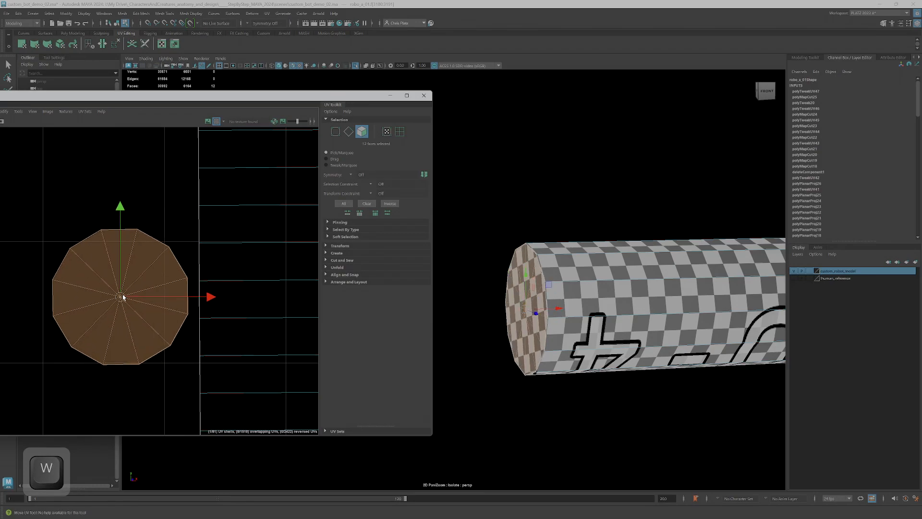
Hide the checker map, select the edge loop where the flared collar meets the ball joint and cut the UVs along it.
{"action": "scroll", "coordinate": [261, 284], "scroll_direction": "down", "scroll_amount": 2}
{"action": "mouse_move", "coordinate": [589, 295]}
{"action": "left_mouse_down", "text": "alt"}
{"action": "mouse_move", "coordinate": [613, 277]}
{"action": "mouse_move", "coordinate": [593, 287]}
{"action": "left_mouse_up", "text": "alt"}
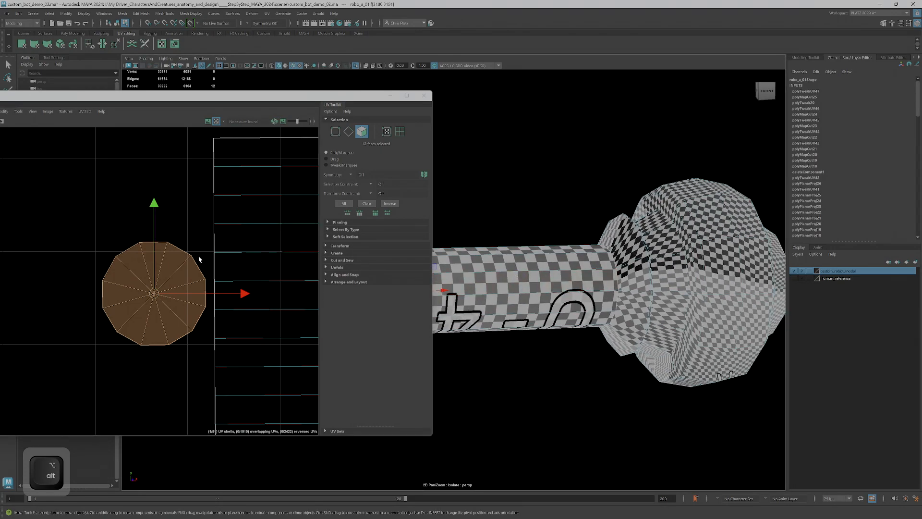
{"action": "scroll", "coordinate": [219, 274], "scroll_direction": "down", "scroll_amount": 5}
{"action": "middle_click_drag", "start_coordinate": [235, 292], "coordinate": [97, 298], "text": "alt"}
{"action": "scroll", "coordinate": [167, 308], "scroll_direction": "down", "scroll_amount": 5}
{"action": "middle_click_drag", "start_coordinate": [200, 286], "coordinate": [206, 329], "text": "alt"}
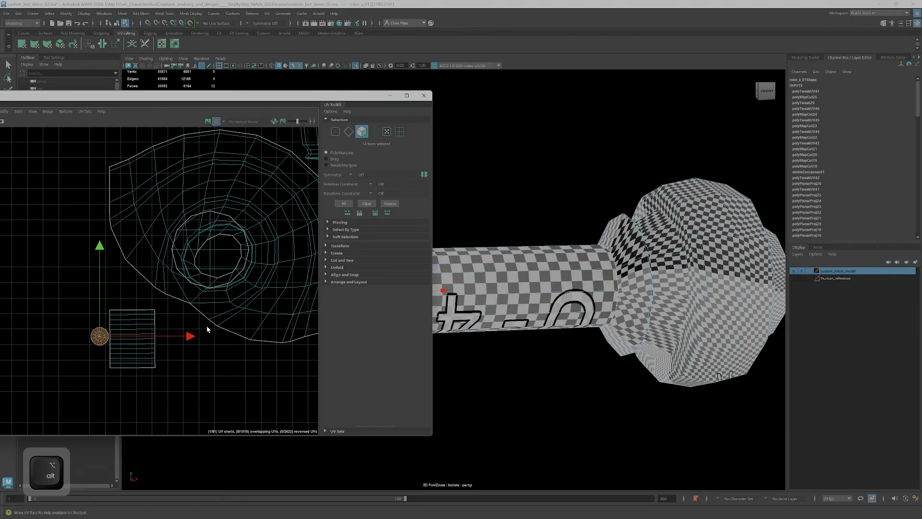
{"action": "scroll", "coordinate": [207, 329], "scroll_direction": "up", "scroll_amount": 2}
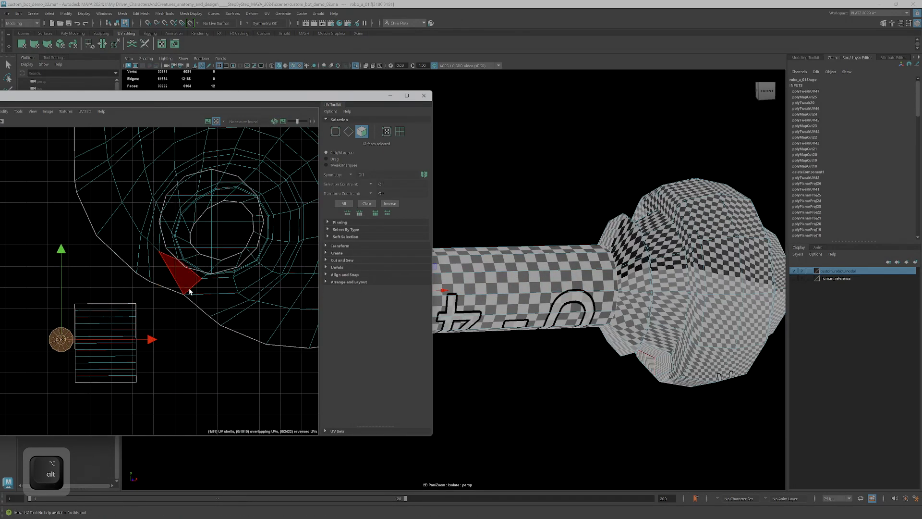
{"action": "right_click_drag", "start_coordinate": [189, 288], "coordinate": [191, 273]}
{"action": "left_click", "coordinate": [193, 287]}
{"action": "left_click_drag", "start_coordinate": [642, 330], "coordinate": [542, 263], "text": "alt"}
{"action": "scroll", "coordinate": [619, 307], "scroll_direction": "up", "scroll_amount": 5}
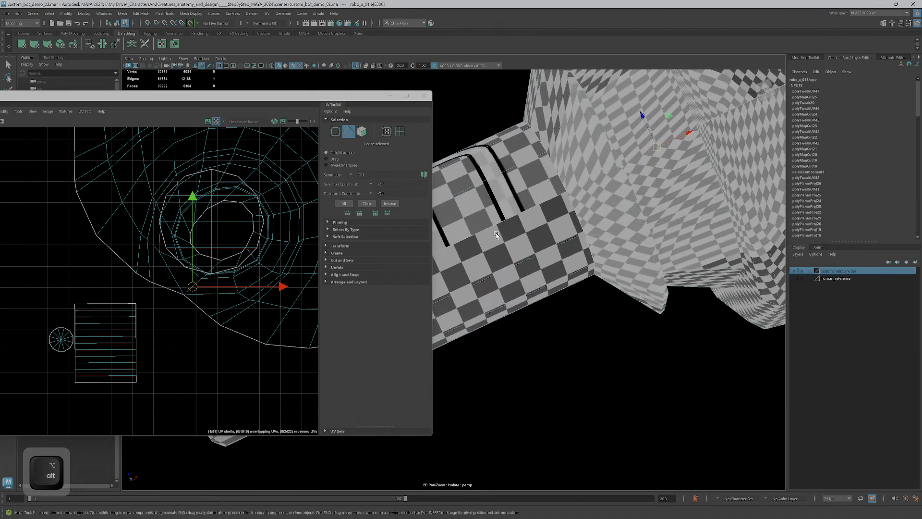
{"action": "left_click", "coordinate": [216, 121]}
{"action": "left_click_drag", "start_coordinate": [606, 208], "coordinate": [631, 219], "text": "alt"}
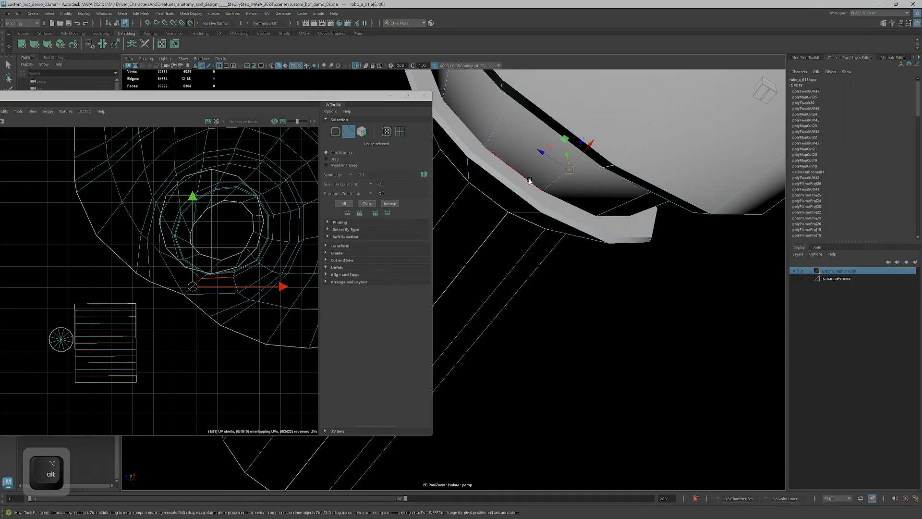
{"action": "double_click", "coordinate": [565, 204]}
{"action": "middle_click_drag", "start_coordinate": [221, 240], "coordinate": [209, 240], "text": "alt"}
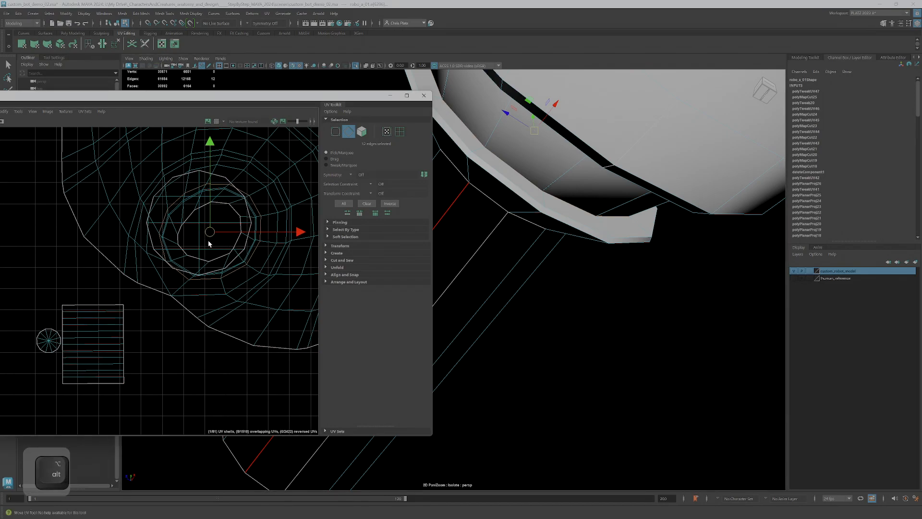
{"action": "key", "text": "shift+x"}
Select the edges running across the flared collar's rim and cut the UVs there to open the collar ring.
{"action": "left_click_drag", "start_coordinate": [566, 203], "coordinate": [543, 188], "text": "alt"}
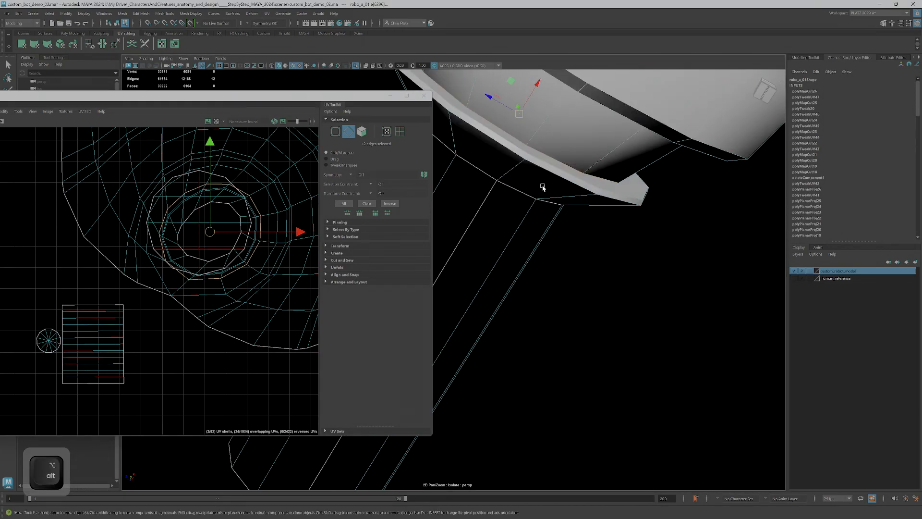
{"action": "left_click", "coordinate": [517, 165]}
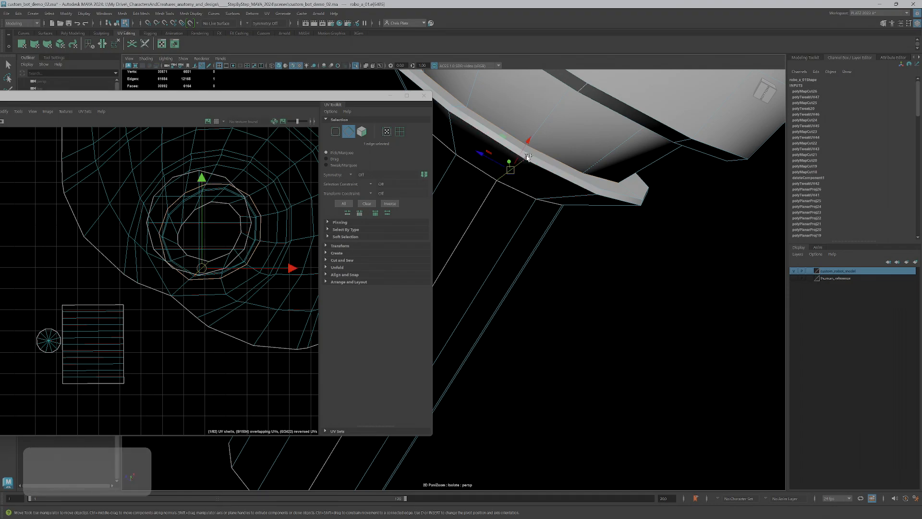
{"action": "left_click", "coordinate": [527, 156], "text": "ctrl+shift"}
{"action": "left_click", "coordinate": [528, 150], "text": "ctrl+shift"}
{"action": "left_click_drag", "start_coordinate": [549, 178], "coordinate": [541, 181], "text": "alt"}
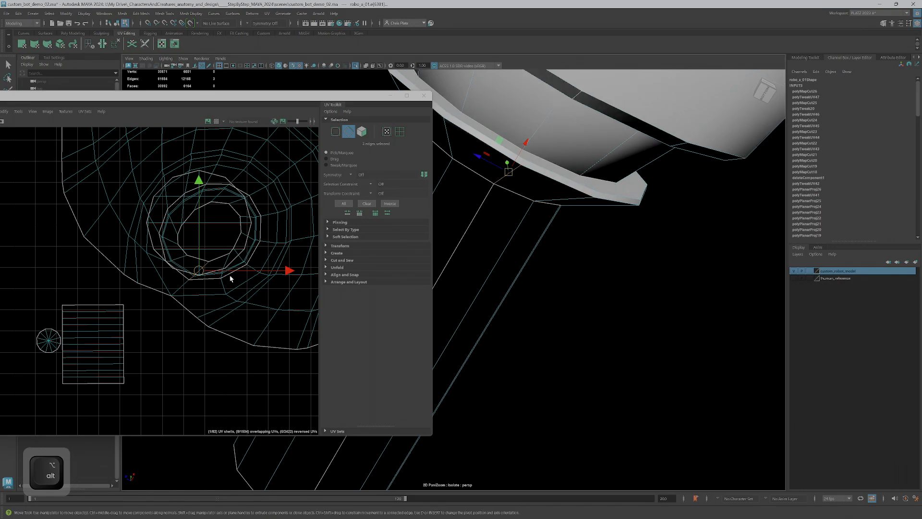
{"action": "middle_click_drag", "start_coordinate": [231, 278], "coordinate": [214, 289], "text": "alt"}
{"action": "key", "text": "shift+x"}
Cut the UVs along the ball joint's neck edge between the collar and the central band.
{"action": "middle_click_drag", "start_coordinate": [473, 260], "coordinate": [477, 266], "text": "alt"}
{"action": "left_click_drag", "start_coordinate": [476, 266], "coordinate": [570, 271], "text": "alt"}
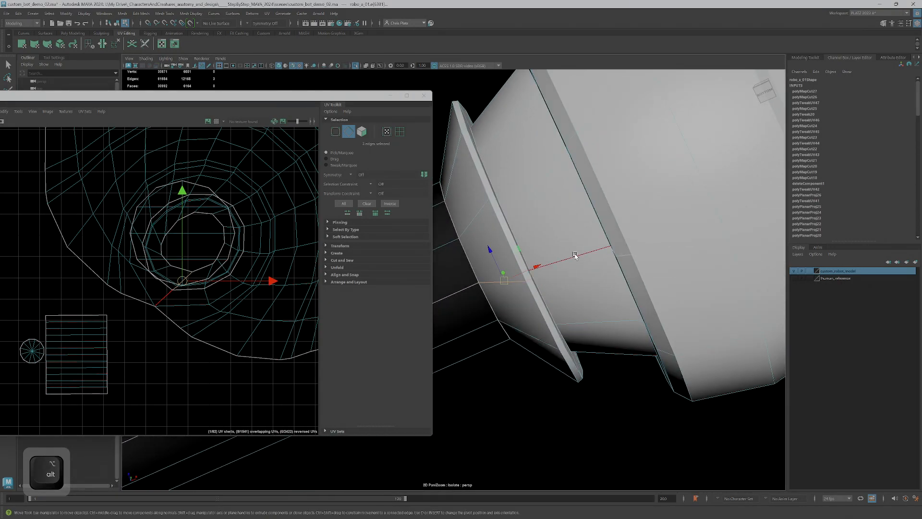
{"action": "middle_click_drag", "start_coordinate": [238, 276], "coordinate": [222, 272], "text": "alt"}
{"action": "key", "text": "shift+x"}
Move the two neighbouring barrel-shaped UV shells farther away from the fan-shaped ball joint shell.
{"action": "mouse_move", "coordinate": [538, 308]}
{"action": "left_mouse_down", "text": "alt"}
{"action": "mouse_move", "coordinate": [591, 323]}
{"action": "mouse_move", "coordinate": [555, 300]}
{"action": "left_mouse_up", "text": "alt"}
{"action": "right_click_drag", "start_coordinate": [636, 305], "coordinate": [576, 304], "text": "alt"}
{"action": "right_click_drag", "start_coordinate": [233, 294], "coordinate": [179, 303], "text": "alt"}
{"action": "middle_click_drag", "start_coordinate": [212, 301], "coordinate": [188, 303], "text": "alt"}
{"action": "right_click_drag", "start_coordinate": [194, 339], "coordinate": [194, 353]}
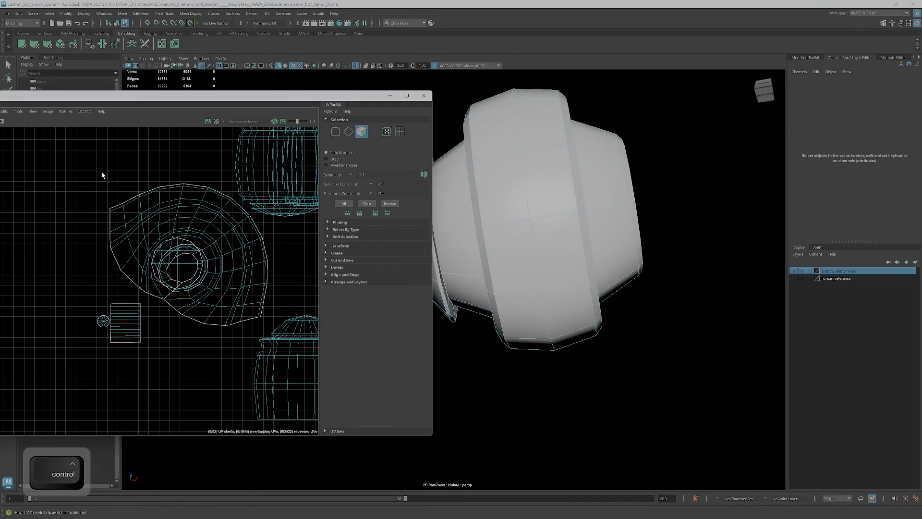
{"action": "right_click_drag", "start_coordinate": [221, 279], "coordinate": [215, 281], "text": "alt"}
{"action": "middle_click_drag", "start_coordinate": [214, 281], "coordinate": [159, 324], "text": "alt"}
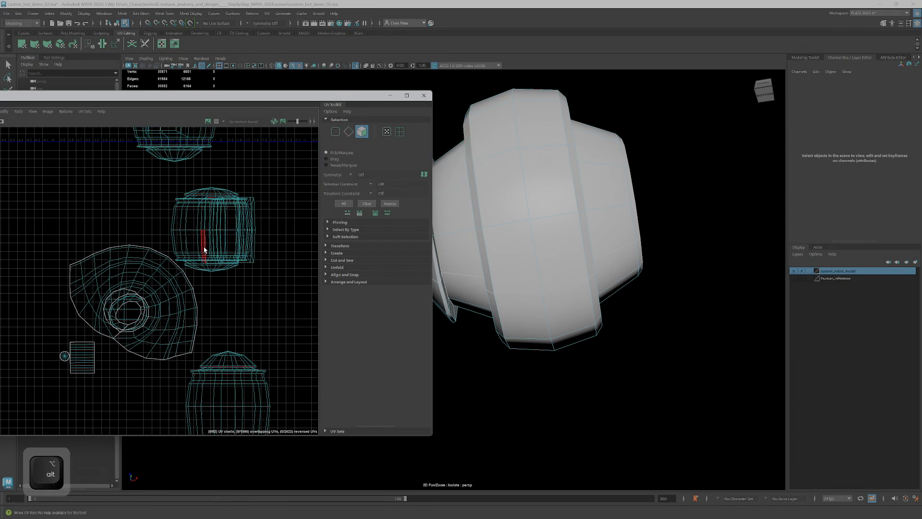
{"action": "double_click", "coordinate": [205, 249]}
{"action": "left_click_drag", "start_coordinate": [213, 230], "coordinate": [306, 242]}
{"action": "left_click", "coordinate": [227, 382]}
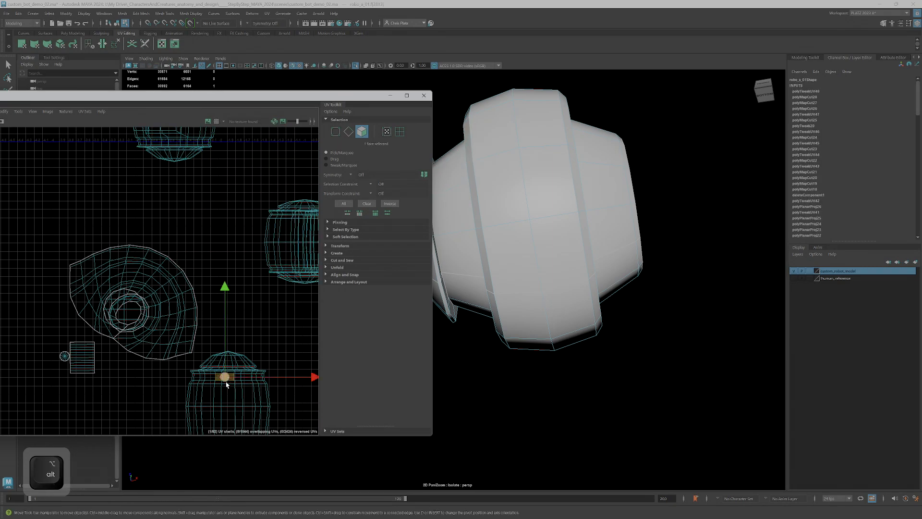
{"action": "double_click", "coordinate": [231, 406]}
{"action": "left_click_drag", "start_coordinate": [233, 399], "coordinate": [300, 397]}
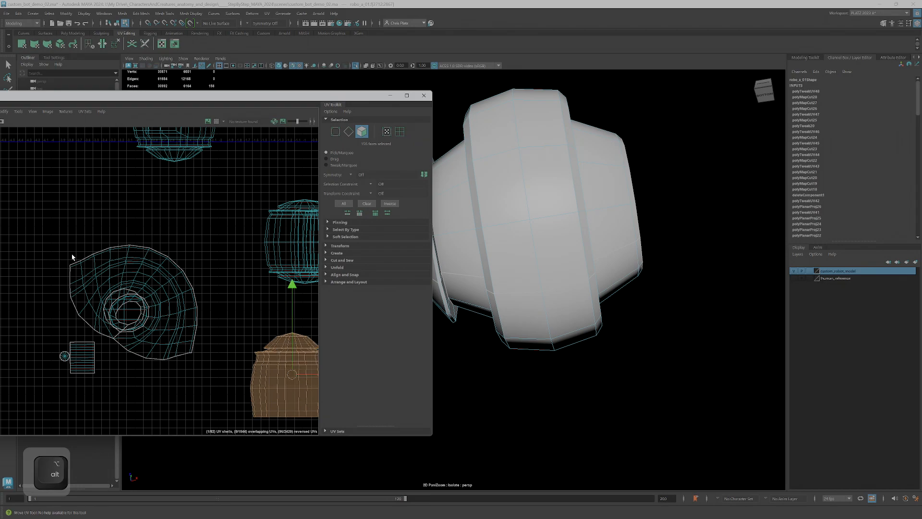
Select all faces of the ball joint and collar shells and unfold their UVs.
{"action": "left_click_drag", "start_coordinate": [57, 237], "coordinate": [81, 268]}
{"action": "left_click_drag", "start_coordinate": [218, 318], "coordinate": [219, 318]}
{"action": "left_click_drag", "start_coordinate": [207, 368], "coordinate": [109, 273], "text": "ctrl+shift"}
{"action": "key", "text": "ctrl+u"}
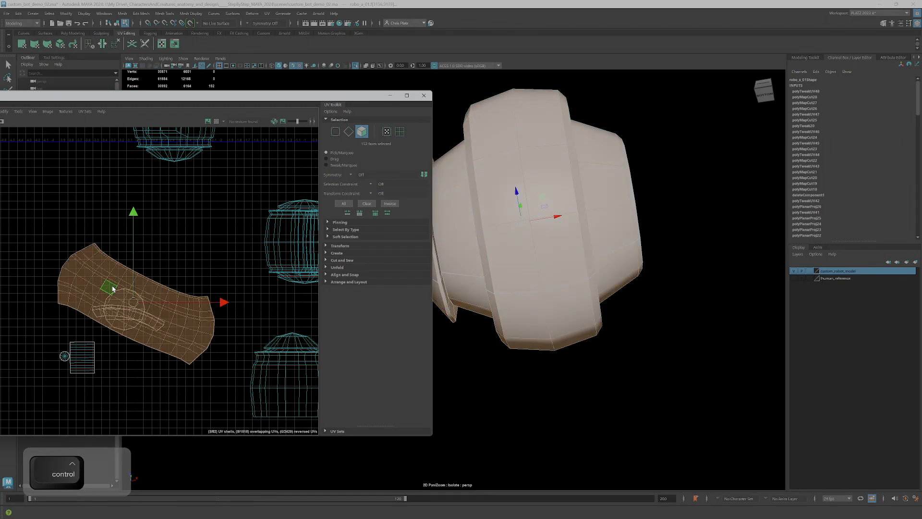
{"action": "scroll", "coordinate": [117, 312], "scroll_direction": "up", "scroll_amount": 2}
{"action": "scroll", "coordinate": [453, 245], "scroll_direction": "down", "scroll_amount": 2}
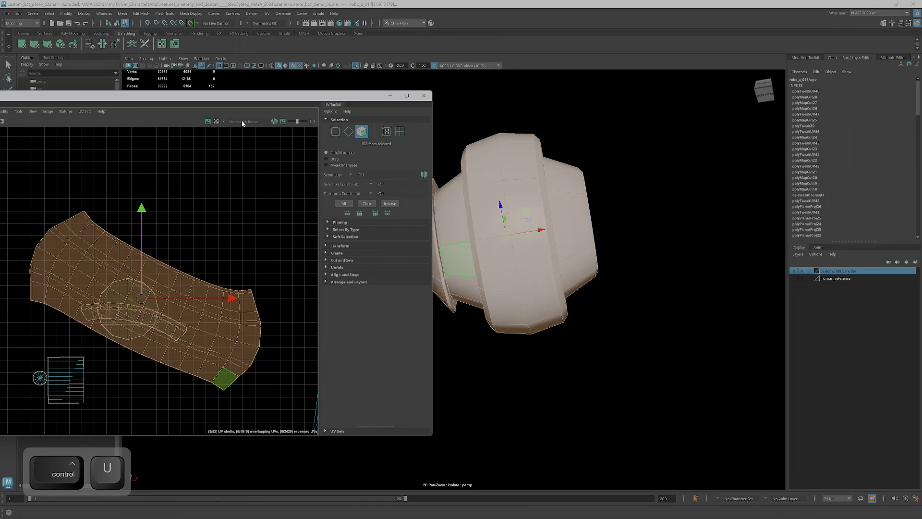
Display the checker map and scale the unfolded ball joint and collar shells down towards the shaft's checker size.
{"action": "left_click", "coordinate": [216, 122]}
{"action": "middle_click_drag", "start_coordinate": [512, 240], "coordinate": [579, 250], "text": "alt"}
{"action": "left_click_drag", "start_coordinate": [579, 250], "coordinate": [610, 346], "text": "alt"}
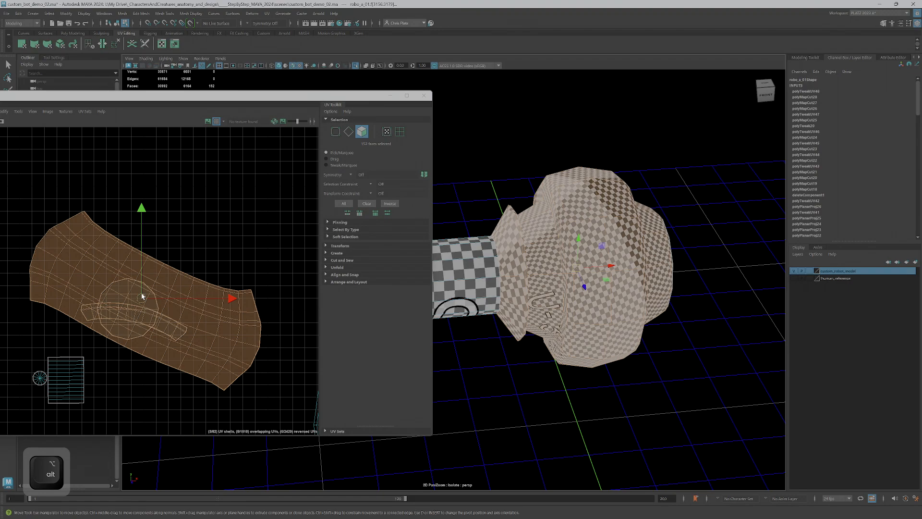
{"action": "key", "text": "r"}
{"action": "left_click_drag", "start_coordinate": [141, 298], "coordinate": [107, 321]}
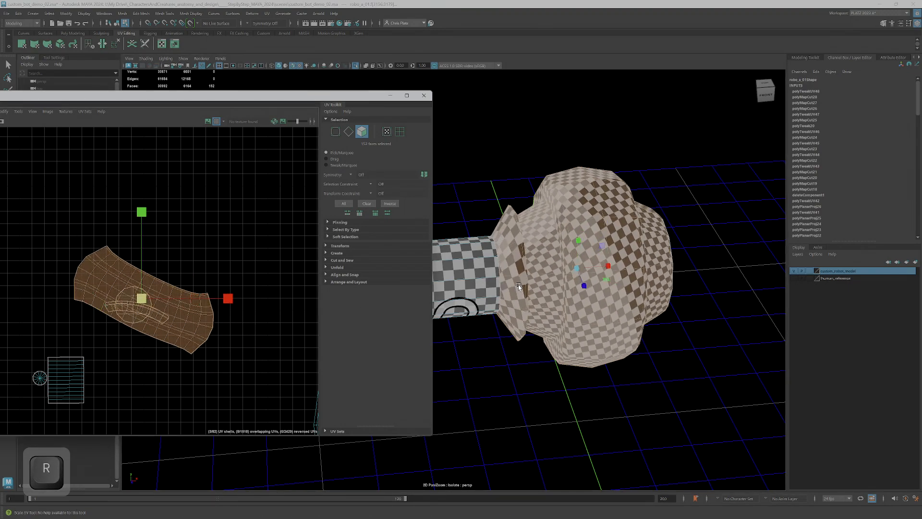
Select the ball joint's large curved shell and move it clear of the collar and round cap shells.
{"action": "left_click", "coordinate": [518, 286]}
{"action": "scroll", "coordinate": [122, 333], "scroll_direction": "up", "scroll_amount": 3}
{"action": "double_click", "coordinate": [182, 287]}
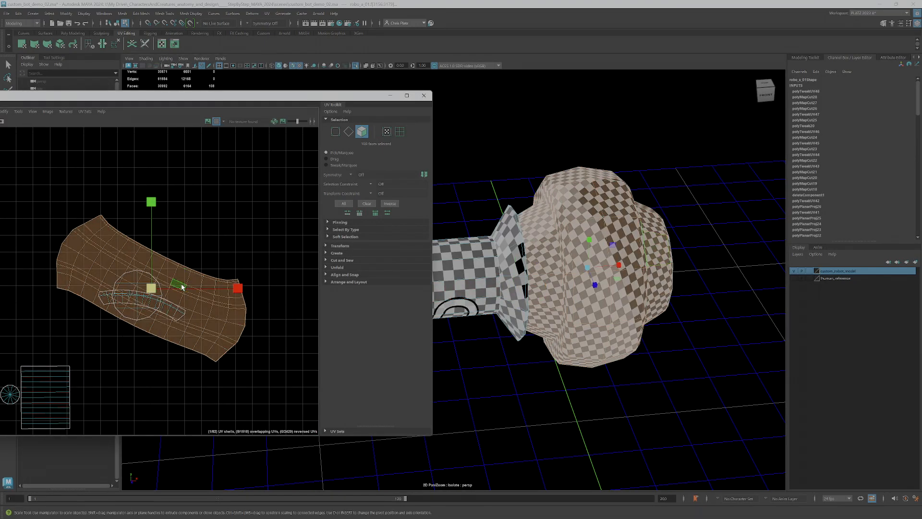
{"action": "key", "text": "w"}
{"action": "left_click_drag", "start_coordinate": [153, 289], "coordinate": [189, 237]}
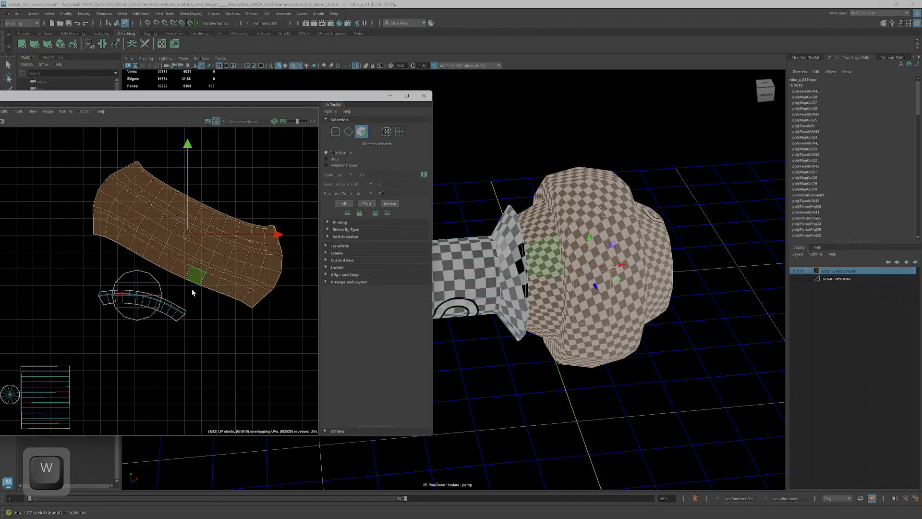
Move the ball joint's round cap shell beside the shaft's rectangular shell and shrink it.
{"action": "double_click", "coordinate": [151, 289]}
{"action": "left_click_drag", "start_coordinate": [136, 297], "coordinate": [102, 395]}
{"action": "left_click_drag", "start_coordinate": [500, 298], "coordinate": [544, 289], "text": "alt"}
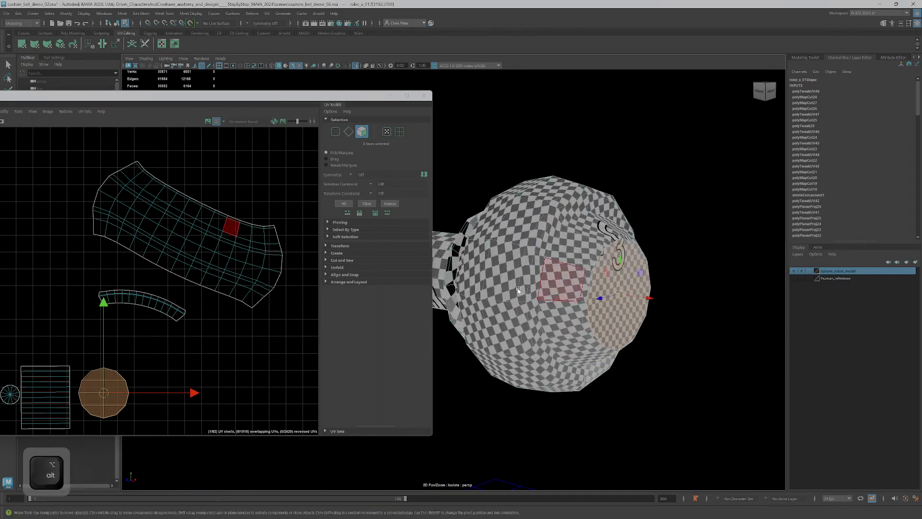
{"action": "key", "text": "r"}
{"action": "left_click_drag", "start_coordinate": [104, 393], "coordinate": [56, 427]}
Select the collar's curved strip shell and move it directly above the shaft's shell.
{"action": "double_click", "coordinate": [158, 306]}
{"action": "left_click_drag", "start_coordinate": [578, 310], "coordinate": [627, 308], "text": "alt"}
{"action": "key", "text": "w"}
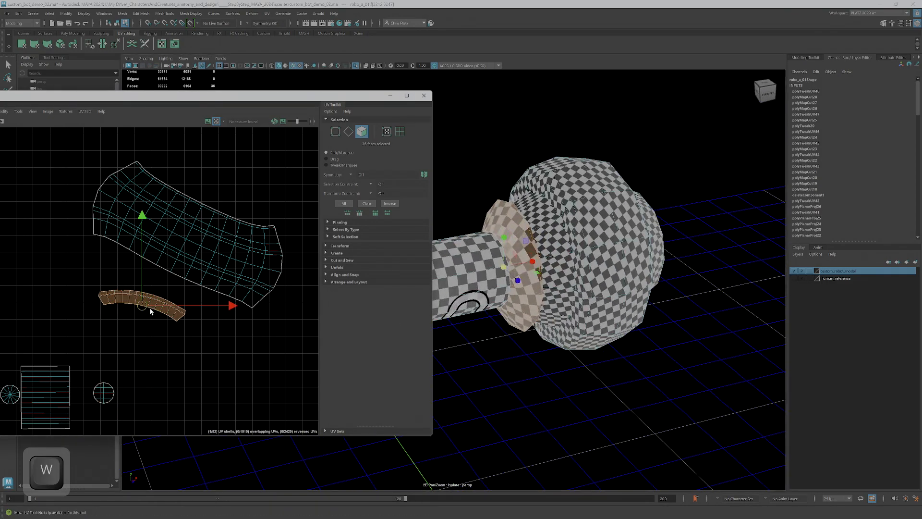
{"action": "left_click_drag", "start_coordinate": [148, 312], "coordinate": [58, 357]}
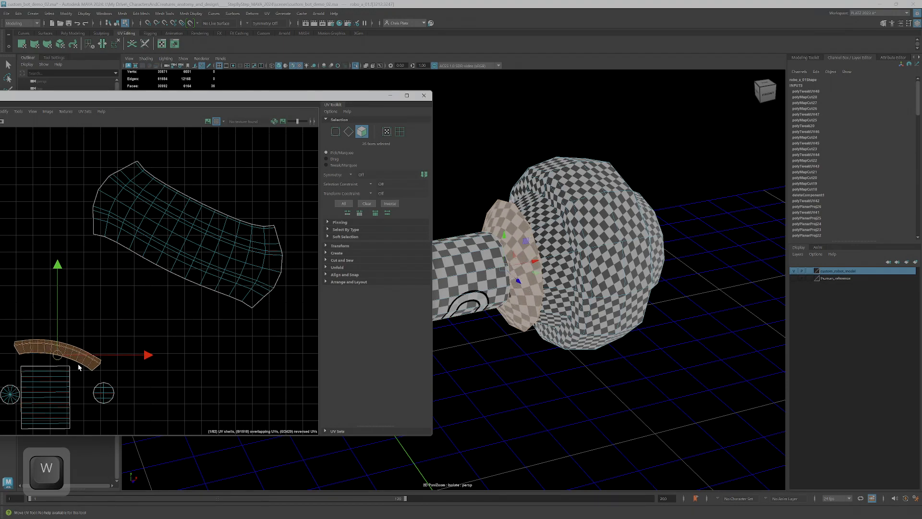
Select the edge loops on both sides of the ball joint's raised central band and cut the UVs along them.
{"action": "left_click_drag", "start_coordinate": [634, 284], "coordinate": [614, 298], "text": "alt"}
{"action": "middle_click_drag", "start_coordinate": [276, 245], "coordinate": [226, 249], "text": "alt"}
{"action": "left_click_drag", "start_coordinate": [642, 289], "coordinate": [657, 277], "text": "alt"}
{"action": "middle_click_drag", "start_coordinate": [98, 207], "coordinate": [102, 235], "text": "alt"}
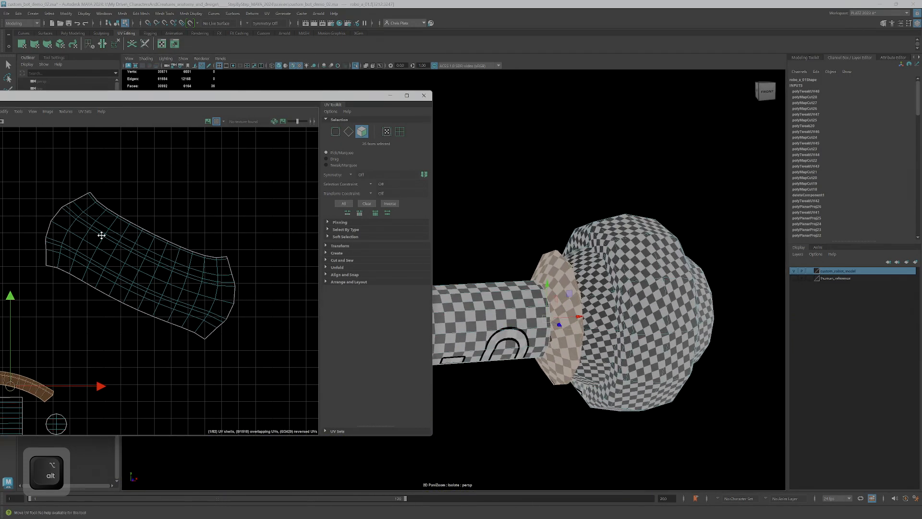
{"action": "scroll", "coordinate": [706, 249], "scroll_direction": "up", "scroll_amount": 4}
{"action": "middle_click_drag", "start_coordinate": [720, 247], "coordinate": [670, 251], "text": "alt"}
{"action": "scroll", "coordinate": [670, 251], "scroll_direction": "up", "scroll_amount": 2}
{"action": "right_click_drag", "start_coordinate": [671, 251], "coordinate": [652, 241]}
{"action": "double_click", "coordinate": [647, 246]}
{"action": "left_click_drag", "start_coordinate": [647, 246], "coordinate": [584, 272], "text": "alt"}
{"action": "double_click", "coordinate": [608, 255], "text": "ctrl+shift"}
{"action": "scroll", "coordinate": [143, 260], "scroll_direction": "up", "scroll_amount": 2}
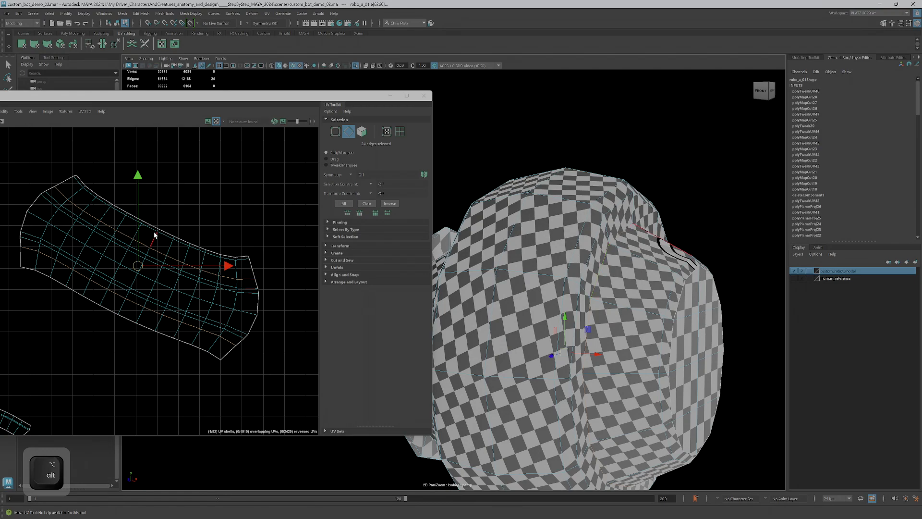
{"action": "middle_click_drag", "start_coordinate": [153, 235], "coordinate": [123, 225], "text": "alt"}
{"action": "scroll", "coordinate": [123, 228], "scroll_direction": "down", "scroll_amount": 1}
{"action": "key", "text": "shift+x"}
Select all faces of the ball joint's newly cut shells and unfold their UVs.
{"action": "right_click_drag", "start_coordinate": [126, 248], "coordinate": [127, 249]}
{"action": "scroll", "coordinate": [126, 248], "scroll_direction": "down", "scroll_amount": 3}
{"action": "left_click", "coordinate": [66, 224]}
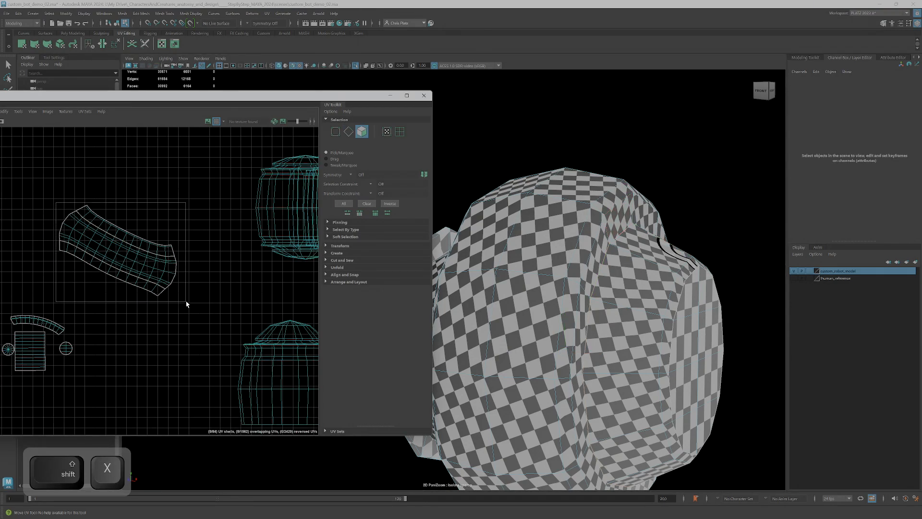
{"action": "left_click_drag", "start_coordinate": [186, 304], "coordinate": [188, 304]}
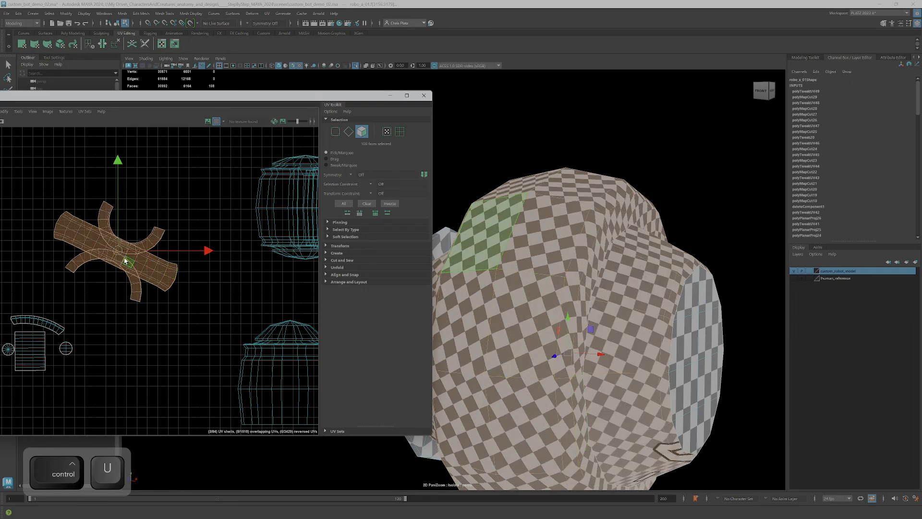
Select one of the ball joint's curved half-ring shells and move it clear below the long band shell.
{"action": "key", "text": "s"}
{"action": "left_click", "coordinate": [101, 212]}
{"action": "left_click_drag", "start_coordinate": [132, 229], "coordinate": [98, 305]}
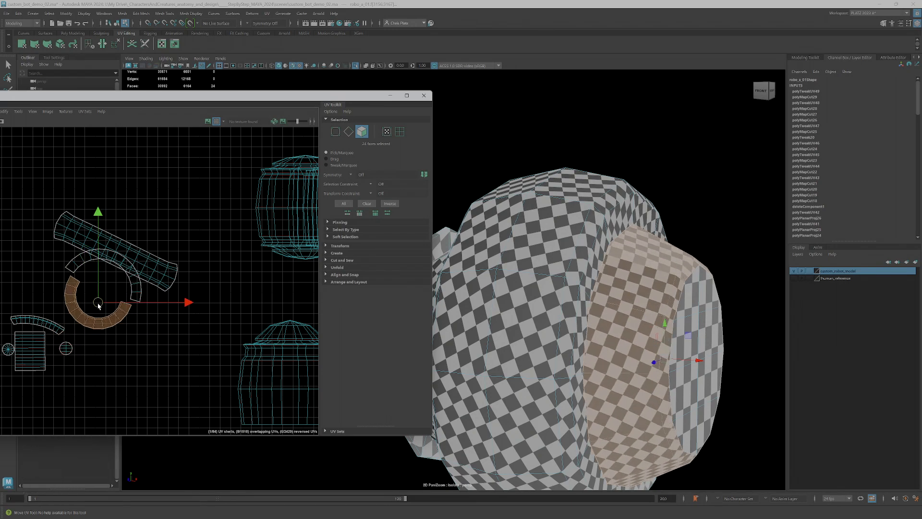
Select both half-ring shells and the band shell of the ball joint, scale them down and move them near the shaft's shells.
{"action": "left_click", "coordinate": [76, 262], "text": "shift"}
{"action": "key", "text": "ctrl+shift"}
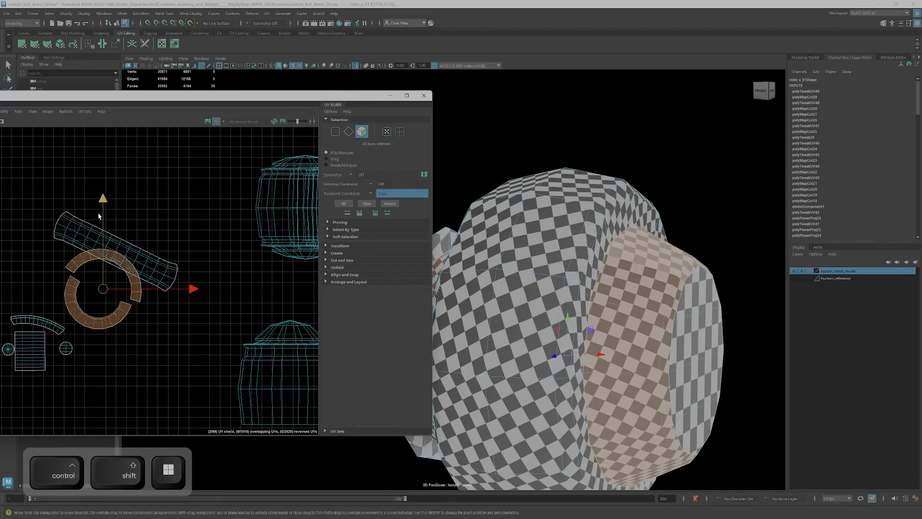
{"action": "left_click", "coordinate": [92, 230], "text": "ctrl+shift"}
{"action": "left_click", "coordinate": [393, 275]}
{"action": "left_click_drag", "start_coordinate": [528, 280], "coordinate": [509, 293], "text": "alt"}
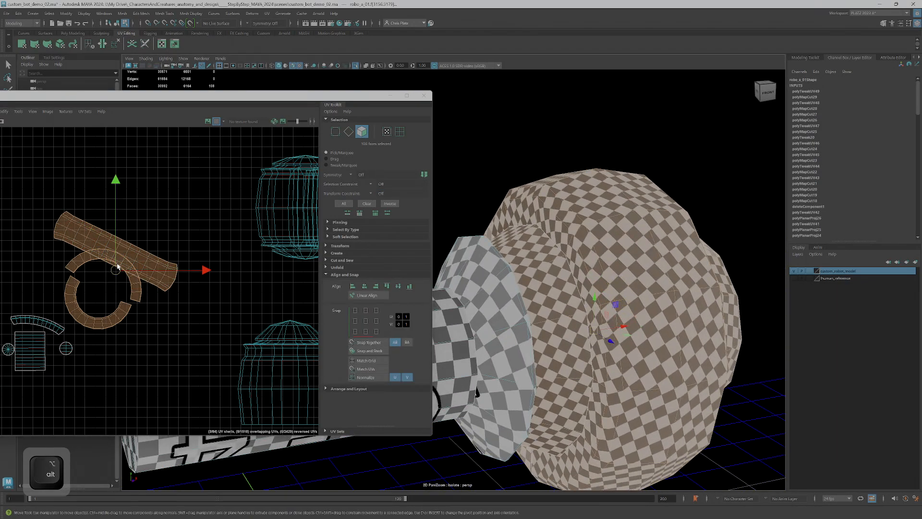
{"action": "key", "text": "r"}
{"action": "left_click_drag", "start_coordinate": [116, 269], "coordinate": [76, 316]}
{"action": "left_click_drag", "start_coordinate": [533, 290], "coordinate": [624, 287], "text": "alt"}
{"action": "key", "text": "w"}
{"action": "left_click_drag", "start_coordinate": [117, 273], "coordinate": [42, 386]}
Rotate the ball joint's long band shell to horizontal and place it directly below the shaft's rectangular shell.
{"action": "double_click", "coordinate": [76, 280]}
{"action": "key", "text": "e"}
{"action": "left_click_drag", "start_coordinate": [103, 324], "coordinate": [75, 283]}
{"action": "left_click_drag", "start_coordinate": [42, 388], "coordinate": [38, 387]}
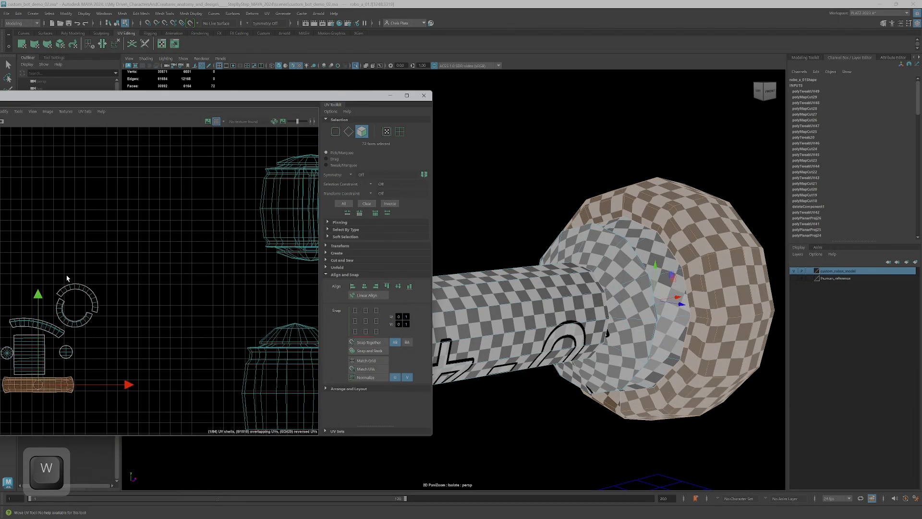
Select all shells of the shaft, collar and ball joint and move them up beside the other finished shells.
{"action": "scroll", "coordinate": [68, 279], "scroll_direction": "down", "scroll_amount": 3}
{"action": "middle_click_drag", "start_coordinate": [68, 304], "coordinate": [130, 261], "text": "alt"}
{"action": "left_click_drag", "start_coordinate": [199, 379], "coordinate": [215, 384]}
{"action": "scroll", "coordinate": [192, 306], "scroll_direction": "down", "scroll_amount": 4}
{"action": "middle_click_drag", "start_coordinate": [209, 287], "coordinate": [128, 383], "text": "alt"}
{"action": "scroll", "coordinate": [129, 383], "scroll_direction": "down", "scroll_amount": 3}
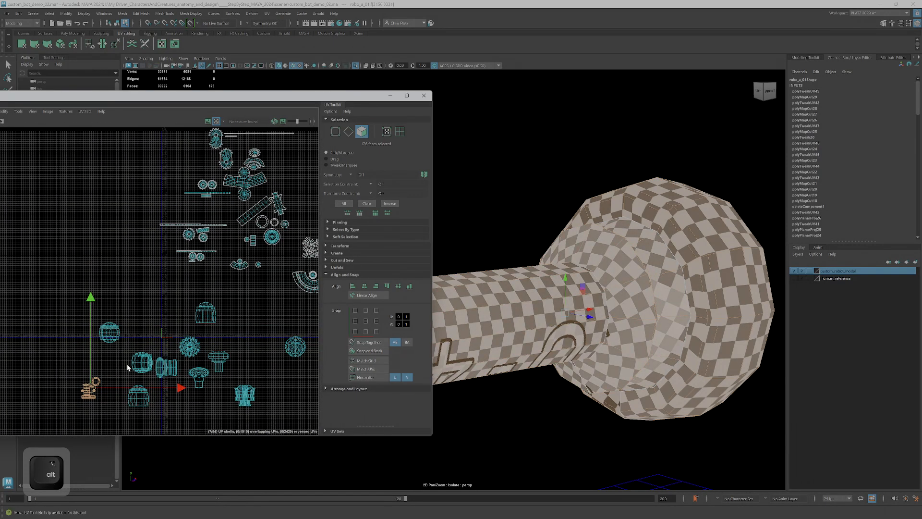
{"action": "scroll", "coordinate": [132, 351], "scroll_direction": "down", "scroll_amount": 3}
{"action": "scroll", "coordinate": [135, 336], "scroll_direction": "up", "scroll_amount": 4}
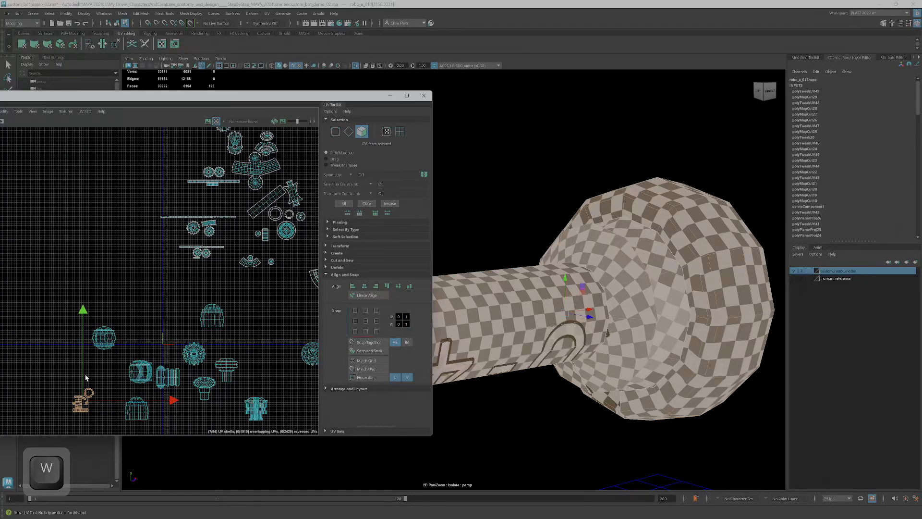
{"action": "left_click_drag", "start_coordinate": [87, 401], "coordinate": [148, 168]}
Turn off the checker texture display and leave the isolated view to show the whole model again.
{"action": "scroll", "coordinate": [498, 260], "scroll_direction": "down", "scroll_amount": 5}
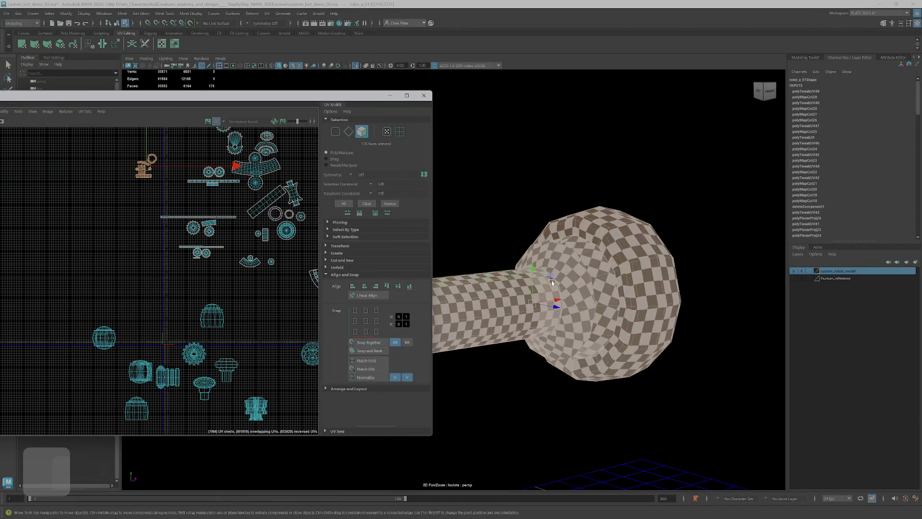
{"action": "left_click", "coordinate": [216, 122]}
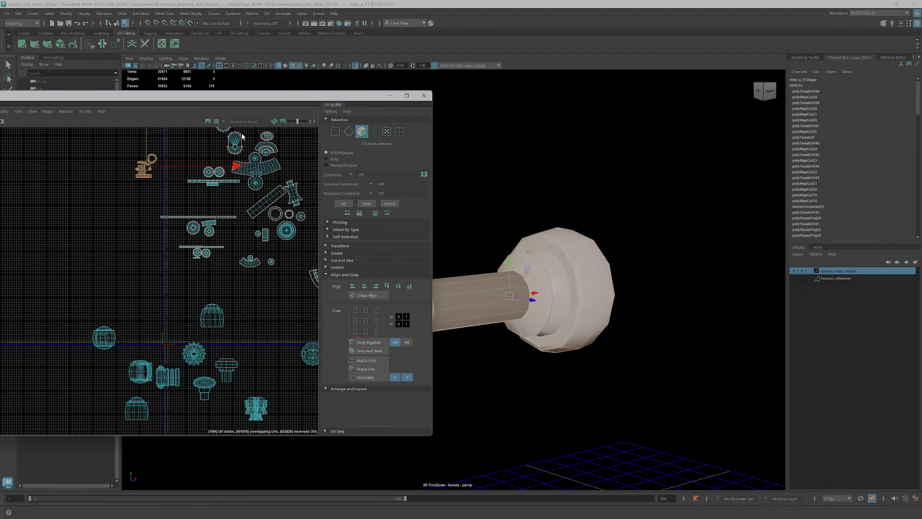
{"action": "left_click_drag", "start_coordinate": [667, 357], "coordinate": [499, 227], "text": "alt"}
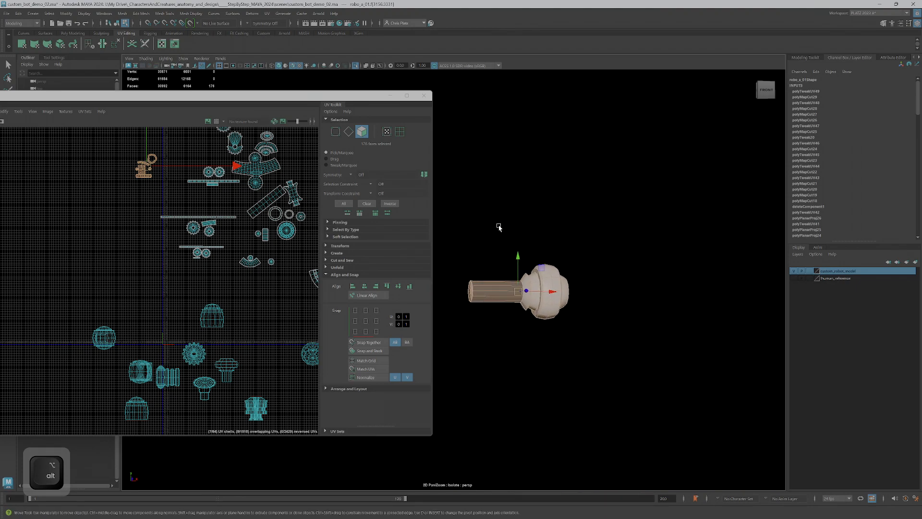
{"action": "left_click", "coordinate": [357, 68]}
Select all faces of the round arm joint with its attached angular link, adjoining the finished shaft.
{"action": "left_click_drag", "start_coordinate": [617, 265], "coordinate": [625, 288], "text": "alt"}
{"action": "middle_click_drag", "start_coordinate": [524, 293], "coordinate": [646, 288], "text": "alt"}
{"action": "mouse_move", "coordinate": [601, 279]}
{"action": "left_mouse_down", "text": "alt"}
{"action": "mouse_move", "coordinate": [608, 306]}
{"action": "mouse_move", "coordinate": [615, 289]}
{"action": "left_mouse_up", "text": "alt"}
{"action": "left_click", "coordinate": [611, 285]}
{"action": "left_click_drag", "start_coordinate": [717, 305], "coordinate": [473, 308], "text": "alt"}
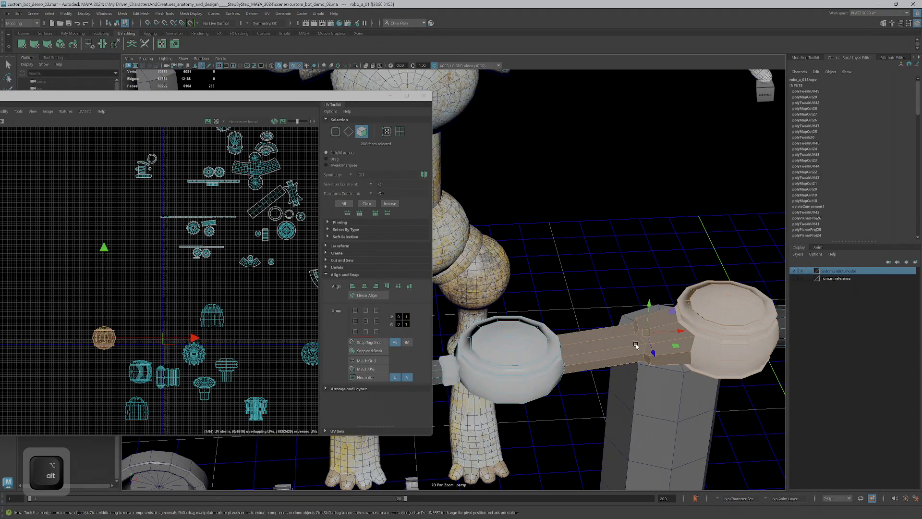
{"action": "left_click", "coordinate": [535, 353]}
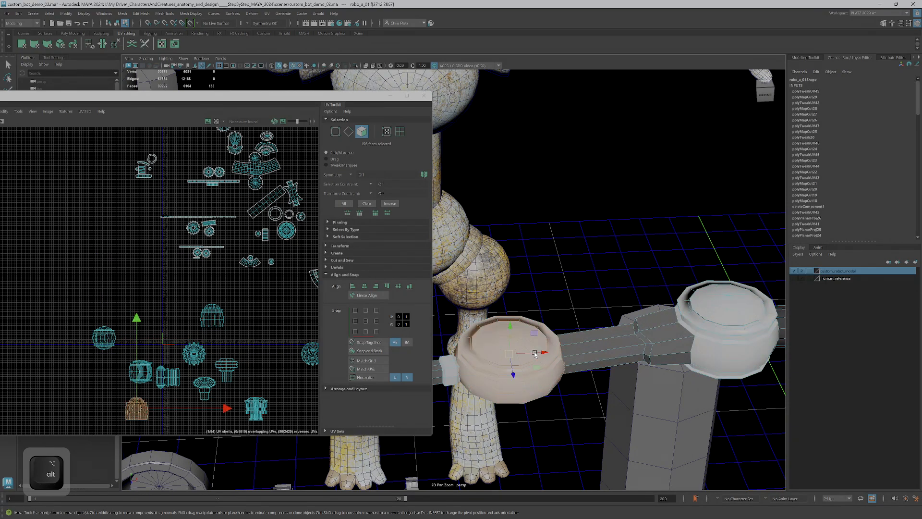
{"action": "left_click", "coordinate": [726, 329]}
{"action": "left_click_drag", "start_coordinate": [726, 329], "coordinate": [668, 455], "text": "alt"}
{"action": "middle_click_drag", "start_coordinate": [676, 416], "coordinate": [670, 368], "text": "alt"}
{"action": "left_click_drag", "start_coordinate": [648, 193], "coordinate": [590, 310], "text": "alt"}
{"action": "left_click", "coordinate": [589, 309]}
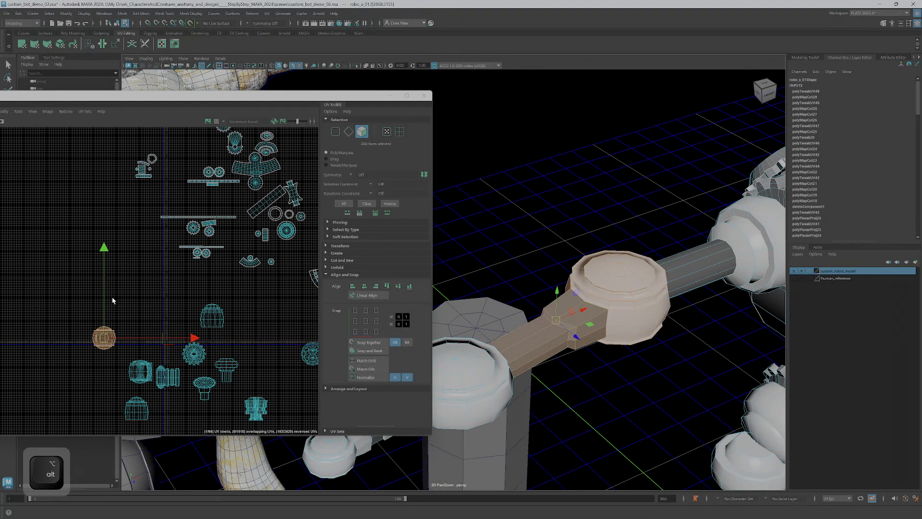
Isolate the selected round joint and link in the viewport, with its overlapping UV shell framed in the UV Editor.
{"action": "middle_click_drag", "start_coordinate": [116, 308], "coordinate": [134, 274], "text": "alt"}
{"action": "scroll", "coordinate": [137, 275], "scroll_direction": "up", "scroll_amount": 1}
{"action": "scroll", "coordinate": [195, 246], "scroll_direction": "up", "scroll_amount": 3}
{"action": "scroll", "coordinate": [160, 281], "scroll_direction": "up", "scroll_amount": 3}
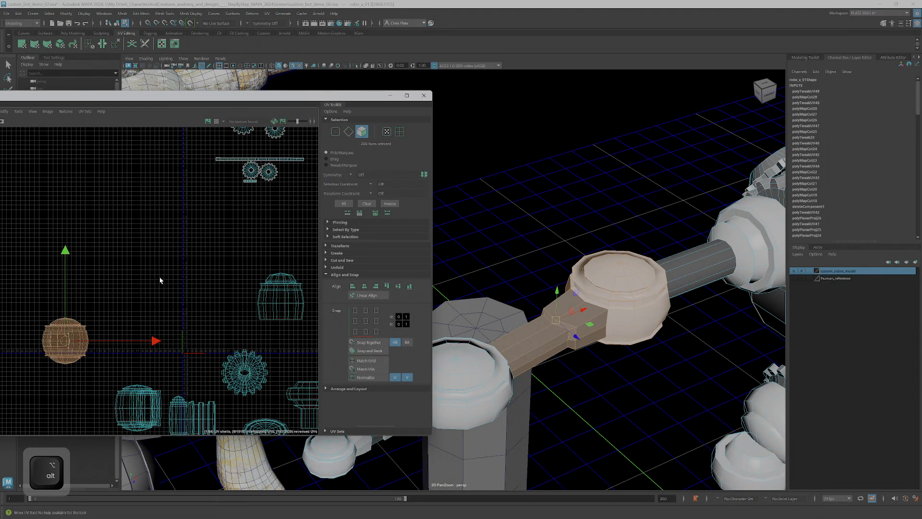
{"action": "scroll", "coordinate": [160, 280], "scroll_direction": "up", "scroll_amount": 2}
{"action": "left_click_drag", "start_coordinate": [718, 323], "coordinate": [637, 312], "text": "alt"}
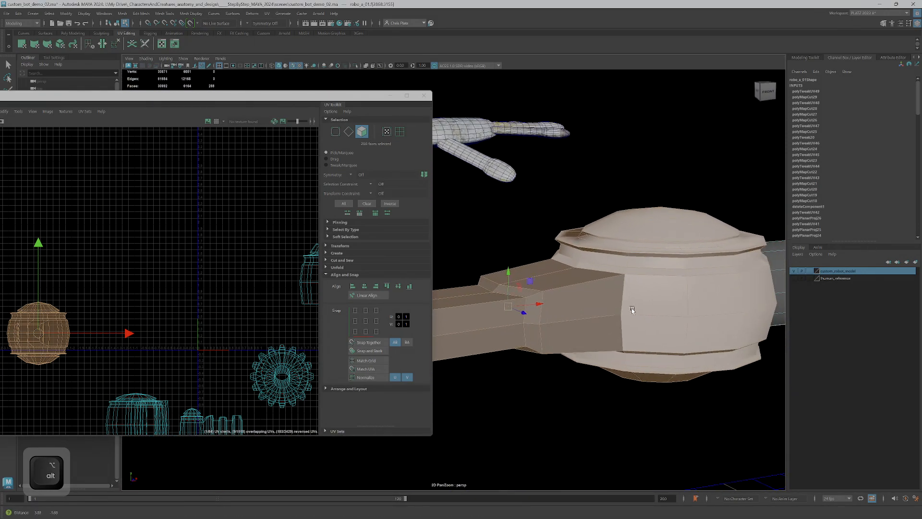
{"action": "right_click_drag", "start_coordinate": [637, 312], "coordinate": [468, 122], "text": "alt"}
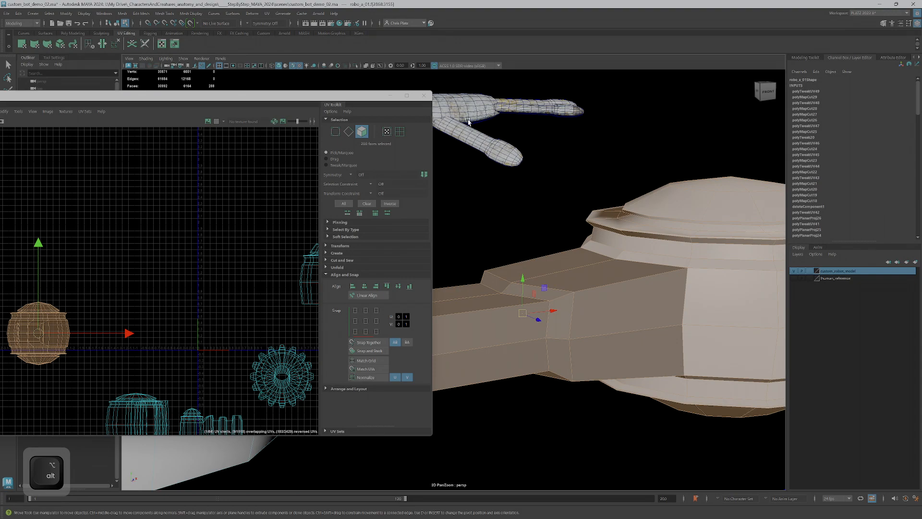
{"action": "left_click", "coordinate": [356, 66]}
Select the edge loops above and below the round joint's central side band and cut the UVs along them.
{"action": "right_click_drag", "start_coordinate": [691, 273], "coordinate": [680, 281]}
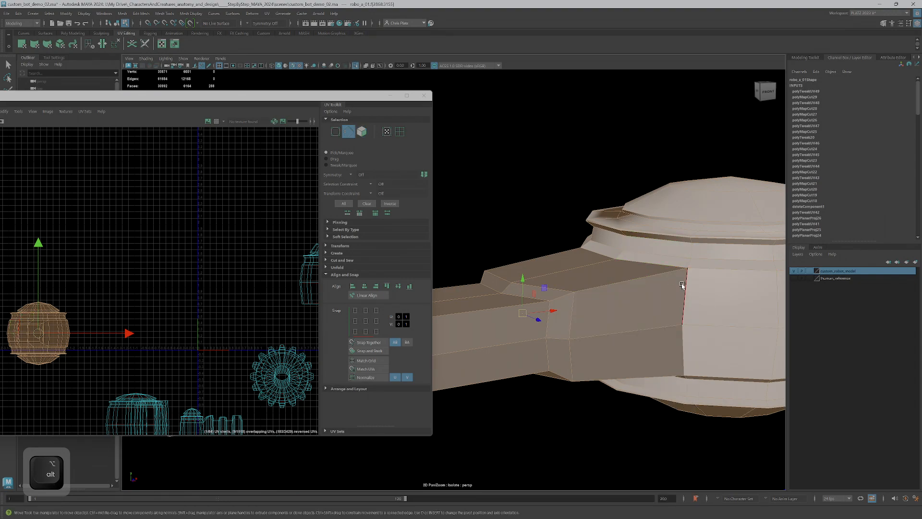
{"action": "left_click", "coordinate": [682, 285]}
{"action": "left_click_drag", "start_coordinate": [685, 356], "coordinate": [689, 322], "text": "alt"}
{"action": "left_click", "coordinate": [660, 176], "text": "ctrl+shift"}
{"action": "left_click_drag", "start_coordinate": [659, 178], "coordinate": [591, 290], "text": "alt"}
{"action": "left_click", "coordinate": [695, 223], "text": "ctrl+shift"}
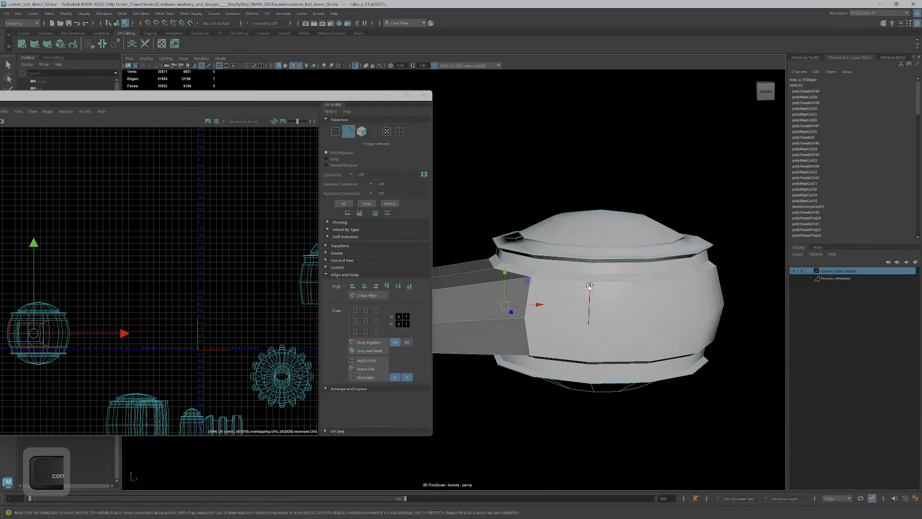
{"action": "left_click_drag", "start_coordinate": [574, 347], "coordinate": [597, 230], "text": "alt"}
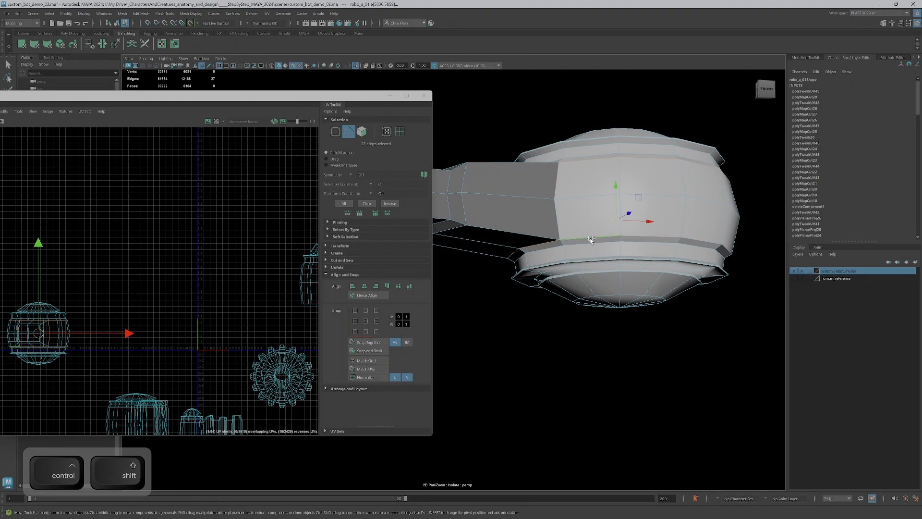
{"action": "middle_click_drag", "start_coordinate": [68, 293], "coordinate": [142, 274], "text": "alt"}
{"action": "key", "text": "shift+x"}
Select the edges along both sides and the end of the link's underside and cut the UVs along them.
{"action": "left_click_drag", "start_coordinate": [609, 260], "coordinate": [727, 235], "text": "alt"}
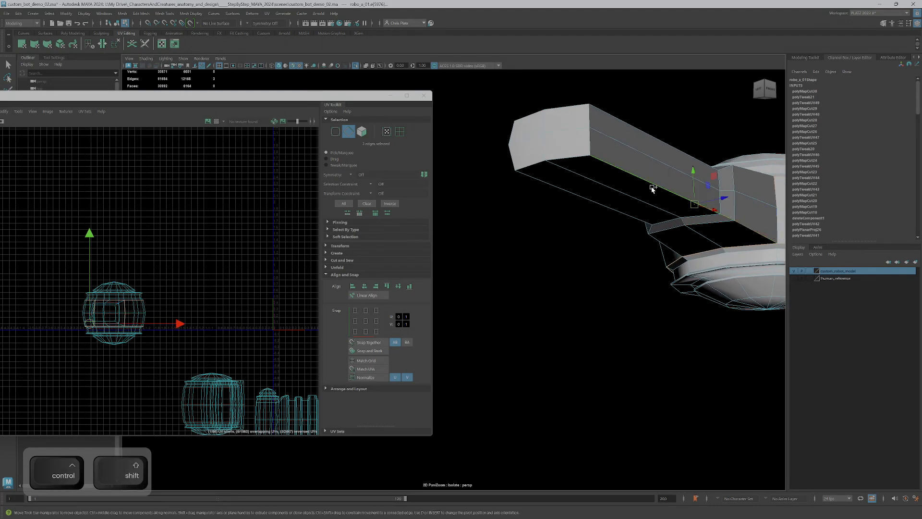
{"action": "left_click_drag", "start_coordinate": [585, 200], "coordinate": [555, 250], "text": "alt"}
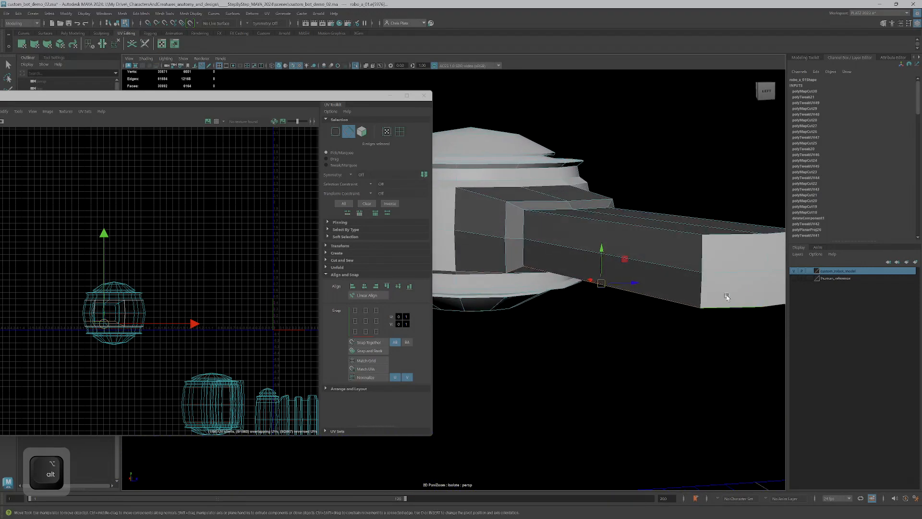
{"action": "left_click_drag", "start_coordinate": [700, 261], "coordinate": [615, 302], "text": "alt"}
{"action": "middle_click_drag", "start_coordinate": [228, 292], "coordinate": [255, 255], "text": "alt"}
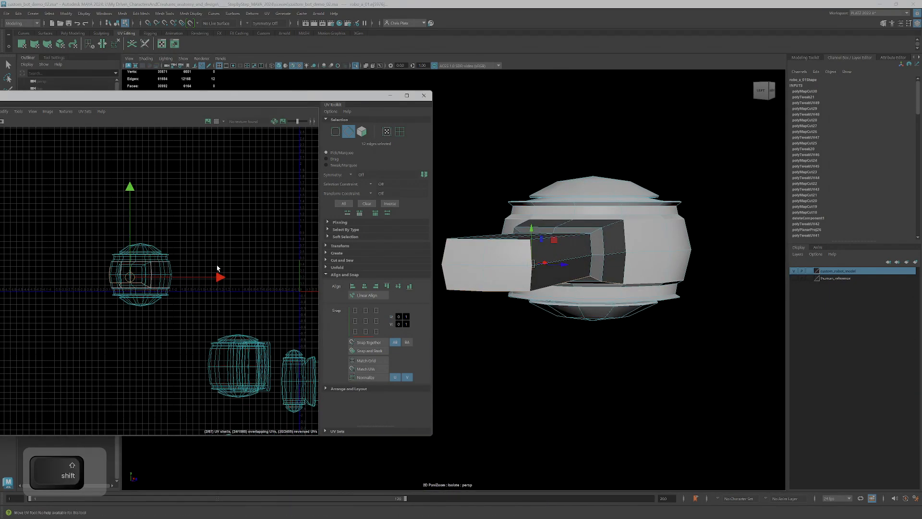
Select all faces of the joint and link in the UV layout and unfold their UVs.
{"action": "right_click_drag", "start_coordinate": [143, 277], "coordinate": [113, 240]}
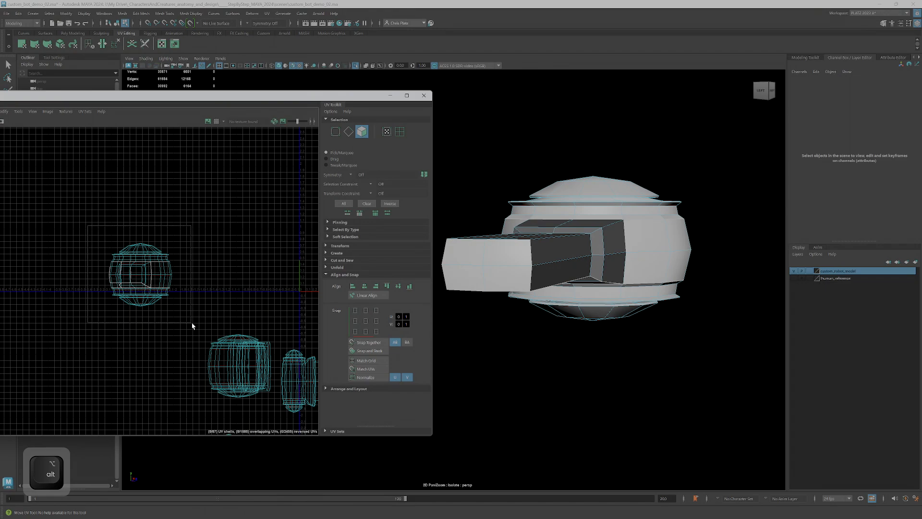
{"action": "left_click_drag", "start_coordinate": [184, 319], "coordinate": [185, 318]}
{"action": "key", "text": "ctrl+u"}
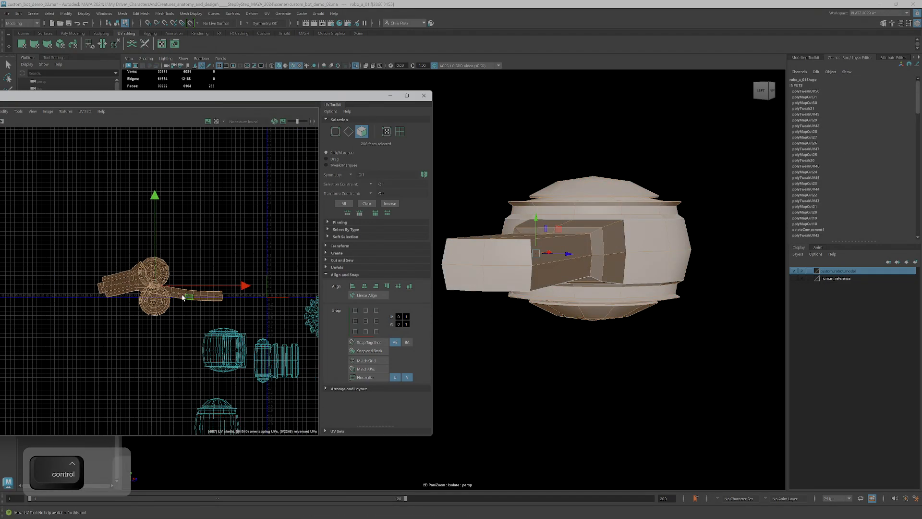
Select the combined link and side band shell and move it above the two round cap shells.
{"action": "double_click", "coordinate": [101, 274]}
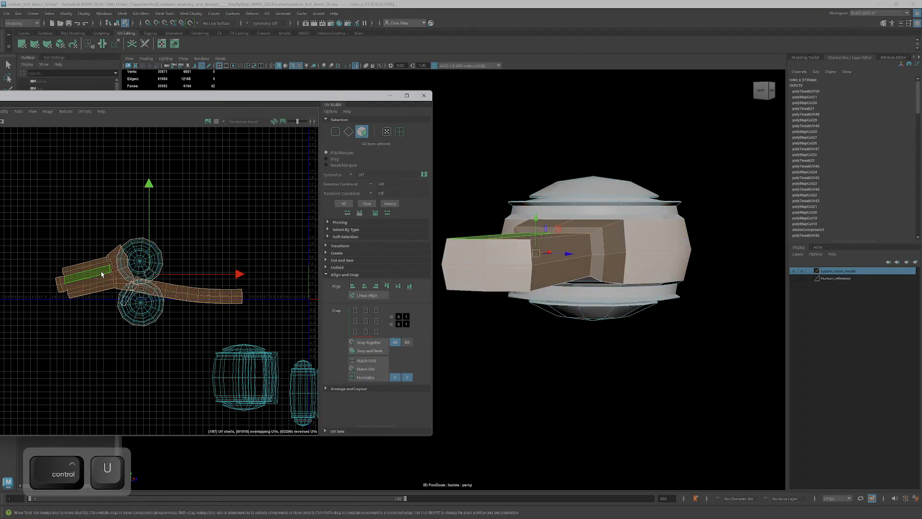
{"action": "left_click_drag", "start_coordinate": [149, 274], "coordinate": [167, 205]}
{"action": "mouse_move", "coordinate": [615, 252]}
{"action": "left_mouse_down", "text": "alt"}
{"action": "mouse_move", "coordinate": [644, 262]}
{"action": "mouse_move", "coordinate": [620, 247]}
{"action": "left_mouse_up", "text": "alt"}
Select the edge where the side band strip joins the link's shell and cut the UVs there.
{"action": "scroll", "coordinate": [153, 220], "scroll_direction": "up", "scroll_amount": 5}
{"action": "right_click_drag", "start_coordinate": [130, 223], "coordinate": [132, 214]}
{"action": "left_click", "coordinate": [132, 214]}
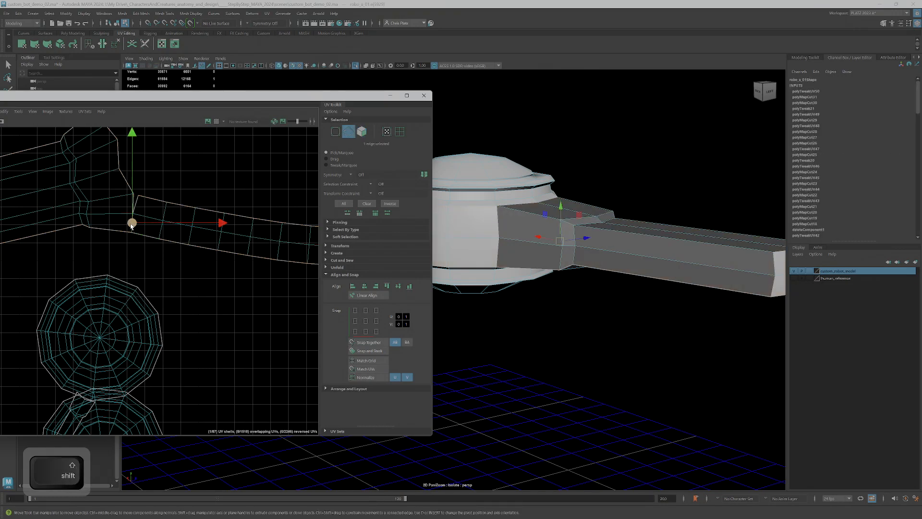
{"action": "right_click_drag", "start_coordinate": [168, 238], "coordinate": [169, 261]}
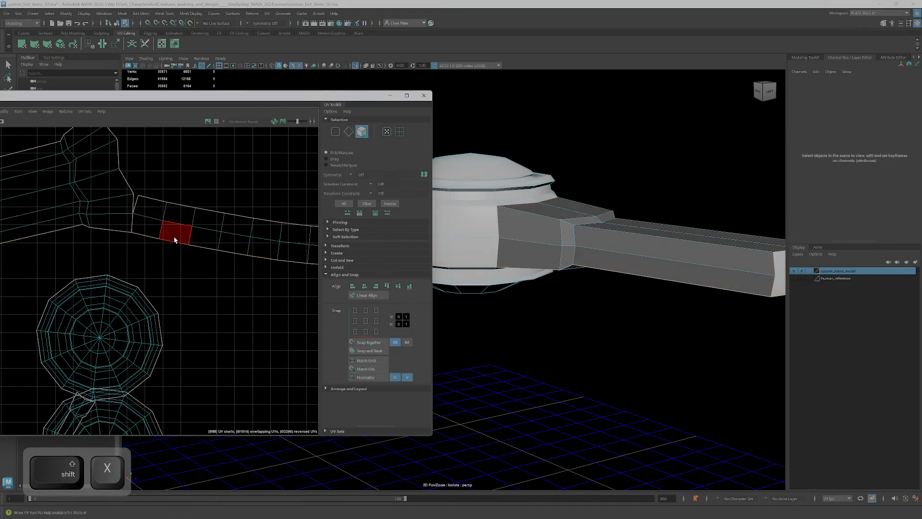
Unfold the separated link and side band shells and shift the straightened band strip away from the link's shell.
{"action": "double_click", "coordinate": [176, 239]}
{"action": "scroll", "coordinate": [175, 240], "scroll_direction": "down", "scroll_amount": 2}
{"action": "double_click", "coordinate": [134, 229], "text": "ctrl+shift"}
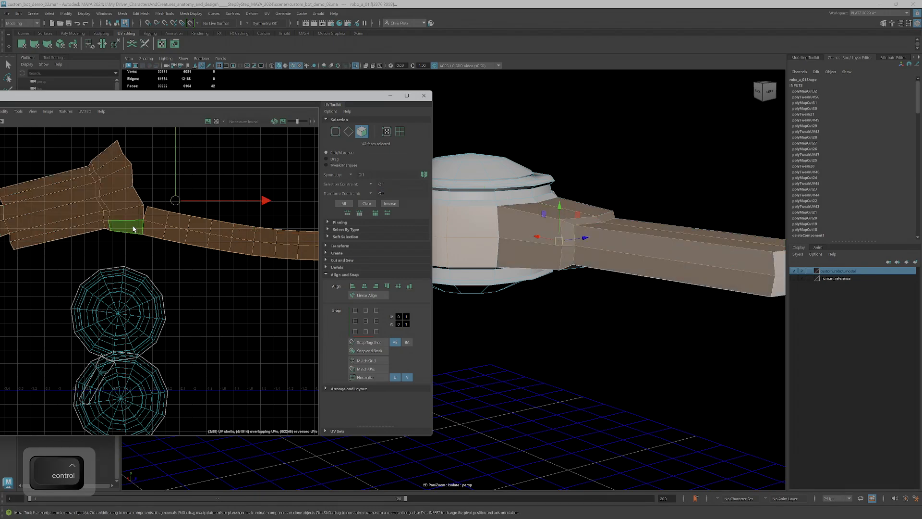
{"action": "scroll", "coordinate": [135, 232], "scroll_direction": "down", "scroll_amount": 2}
{"action": "double_click", "coordinate": [168, 226]}
{"action": "left_click_drag", "start_coordinate": [222, 238], "coordinate": [226, 233]}
Move the joint's two round cap shells apart so that neither covers the small underside strip shell.
{"action": "left_click_drag", "start_coordinate": [515, 264], "coordinate": [624, 294], "text": "alt"}
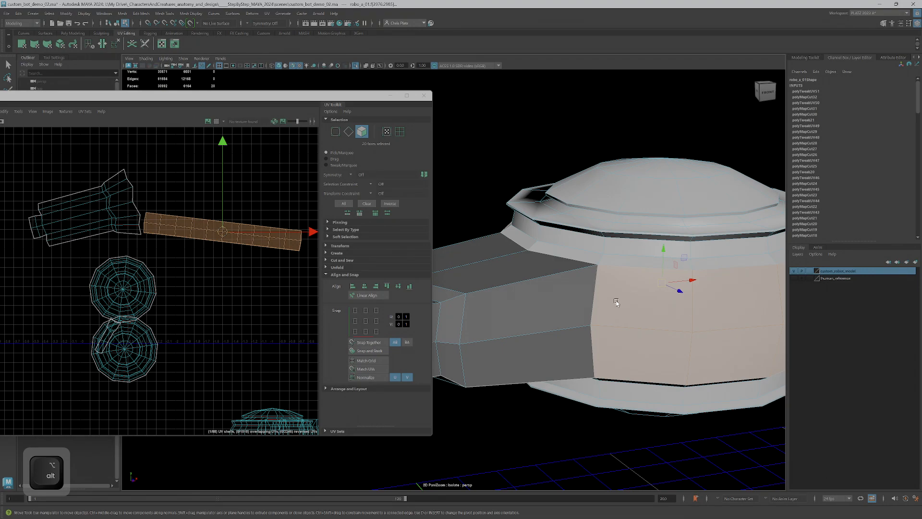
{"action": "left_click_drag", "start_coordinate": [676, 260], "coordinate": [584, 280], "text": "alt"}
{"action": "middle_click_drag", "start_coordinate": [173, 319], "coordinate": [181, 294], "text": "alt"}
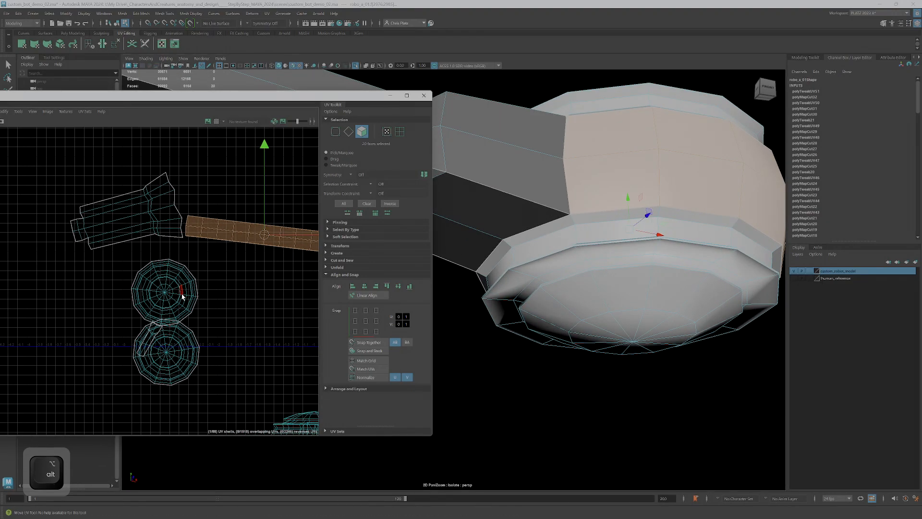
{"action": "left_click", "coordinate": [182, 296]}
{"action": "left_click_drag", "start_coordinate": [674, 202], "coordinate": [676, 212], "text": "alt"}
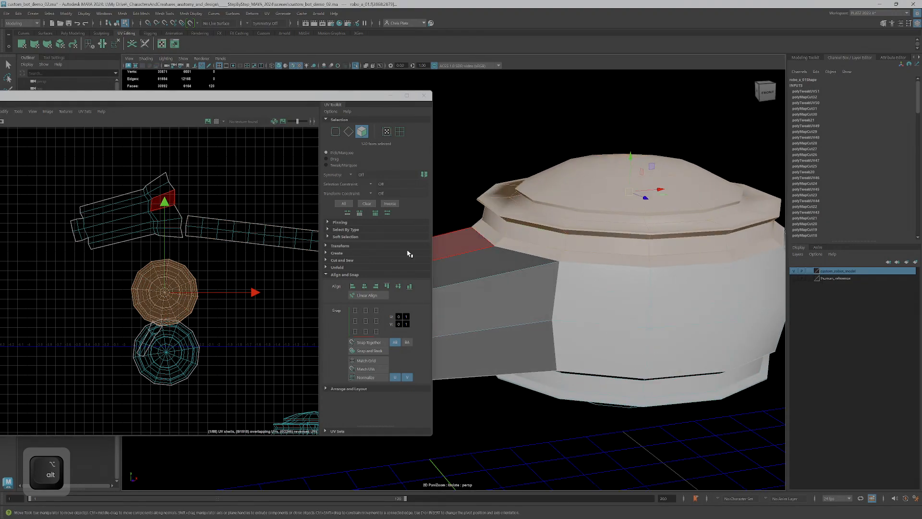
{"action": "left_click_drag", "start_coordinate": [186, 300], "coordinate": [165, 290]}
{"action": "left_click", "coordinate": [180, 358]}
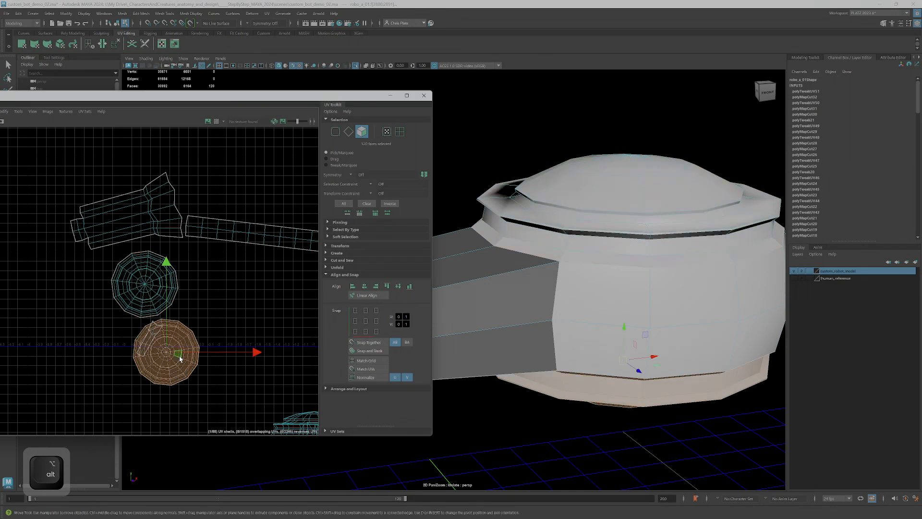
{"action": "left_click_drag", "start_coordinate": [174, 360], "coordinate": [185, 363]}
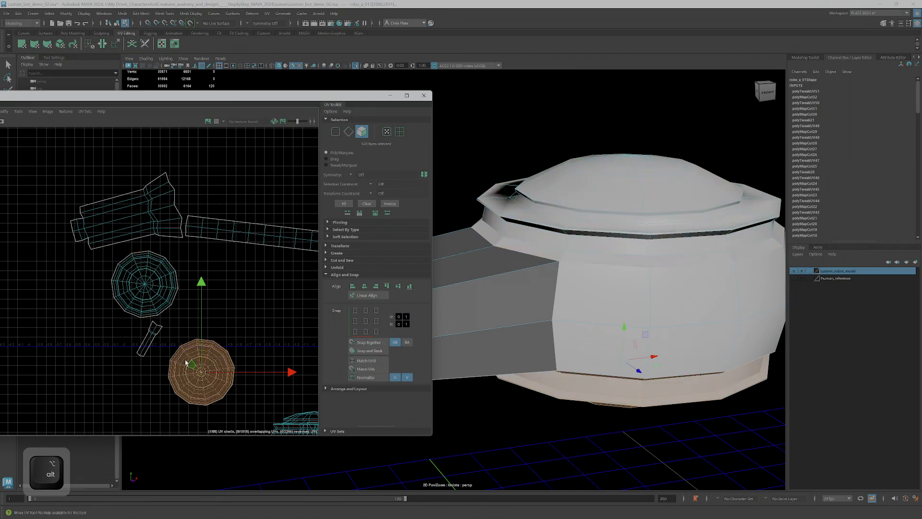
Select the lower edges of the link's end face and sew the small underside strip shell to the link's shell along them.
{"action": "left_click", "coordinate": [150, 343]}
{"action": "left_click_drag", "start_coordinate": [598, 346], "coordinate": [614, 315], "text": "alt"}
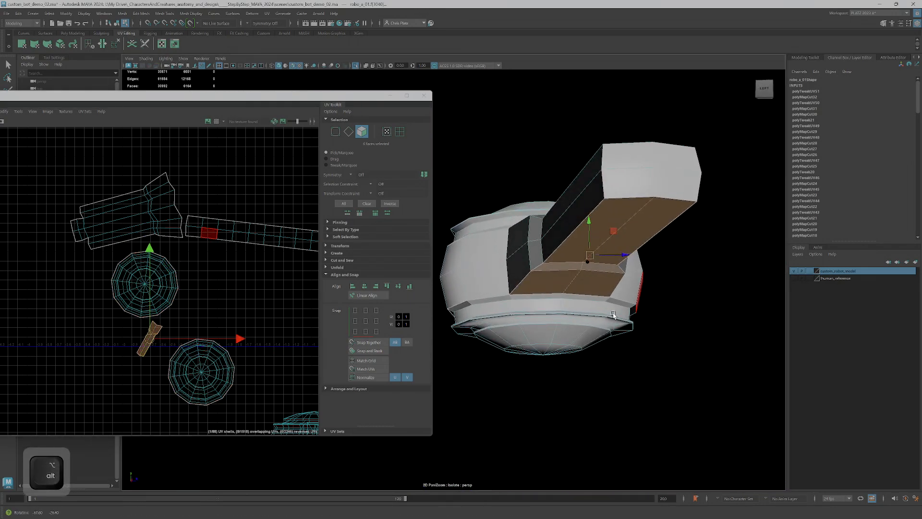
{"action": "right_click_drag", "start_coordinate": [665, 229], "coordinate": [647, 224], "text": "alt"}
{"action": "middle_click_drag", "start_coordinate": [647, 224], "coordinate": [561, 263], "text": "alt"}
{"action": "right_click_drag", "start_coordinate": [575, 233], "coordinate": [635, 231], "text": "alt"}
{"action": "left_click", "coordinate": [631, 256]}
{"action": "scroll", "coordinate": [74, 235], "scroll_direction": "up", "scroll_amount": 3}
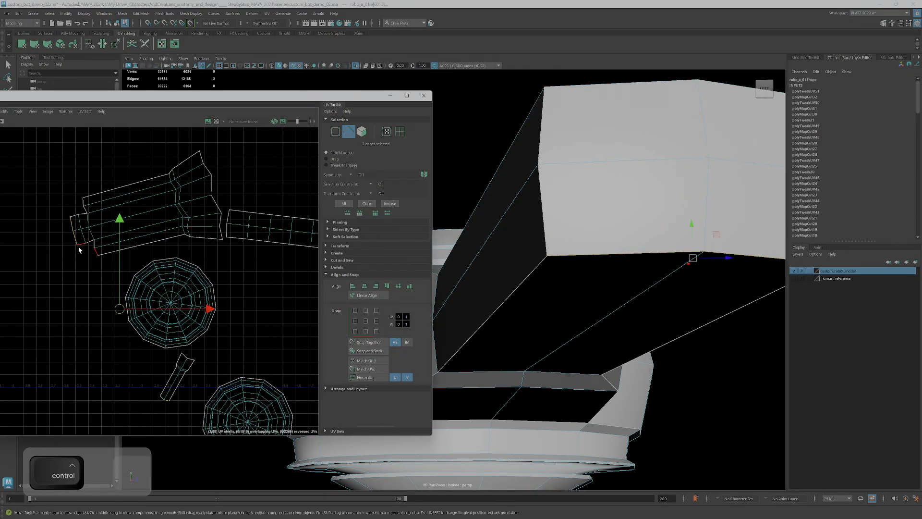
{"action": "key", "text": "shift+s"}
{"action": "right_click", "coordinate": [101, 234]}
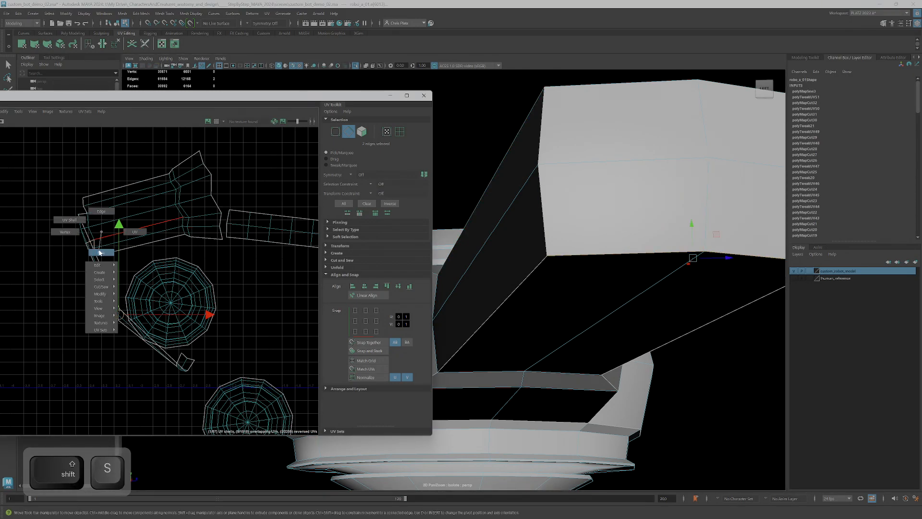
Select the link's combined shell with its sewn underside strip, unfold it and move it clear of the round cap shells.
{"action": "left_click", "coordinate": [100, 252]}
{"action": "double_click", "coordinate": [102, 234]}
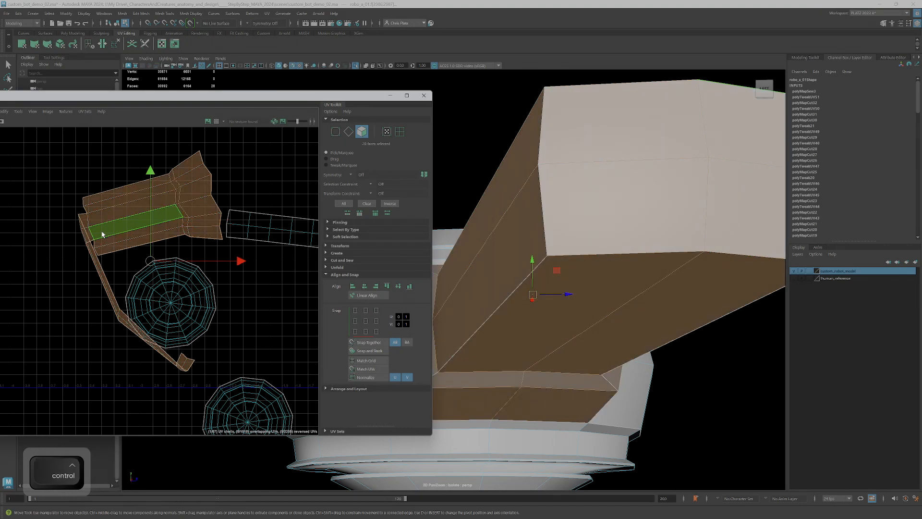
{"action": "key", "text": "ctrl+u"}
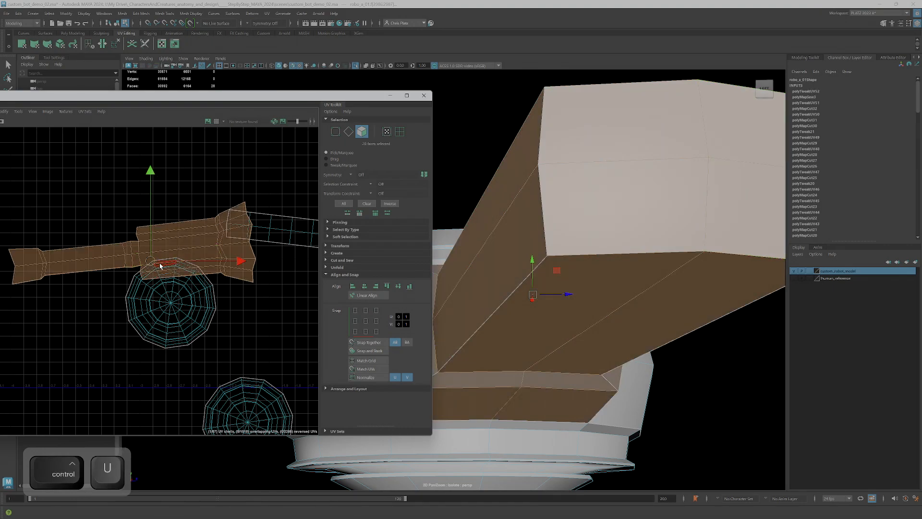
{"action": "left_click_drag", "start_coordinate": [153, 262], "coordinate": [211, 182]}
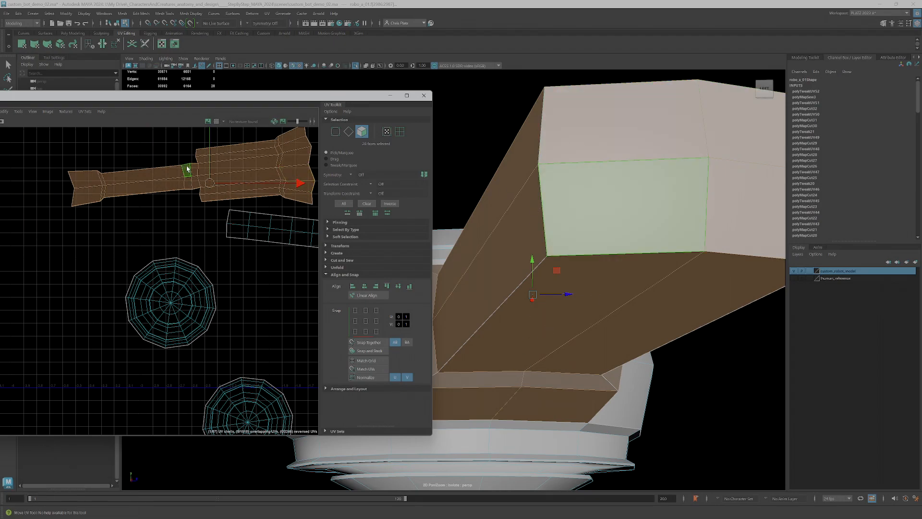
{"action": "scroll", "coordinate": [190, 171], "scroll_direction": "up", "scroll_amount": 3}
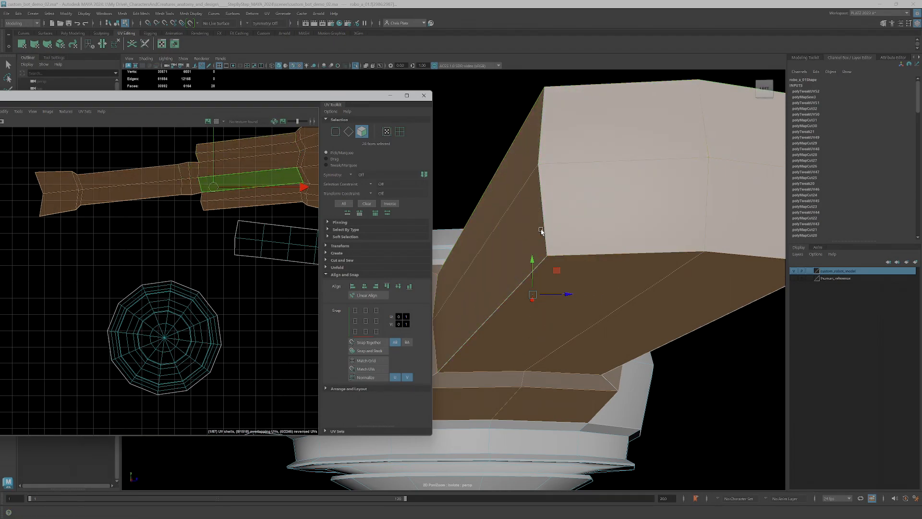
Select the edge loops around the rims of the joint's lower cap on the model.
{"action": "scroll", "coordinate": [542, 235], "scroll_direction": "down", "scroll_amount": 4}
{"action": "left_click_drag", "start_coordinate": [594, 292], "coordinate": [567, 289], "text": "alt"}
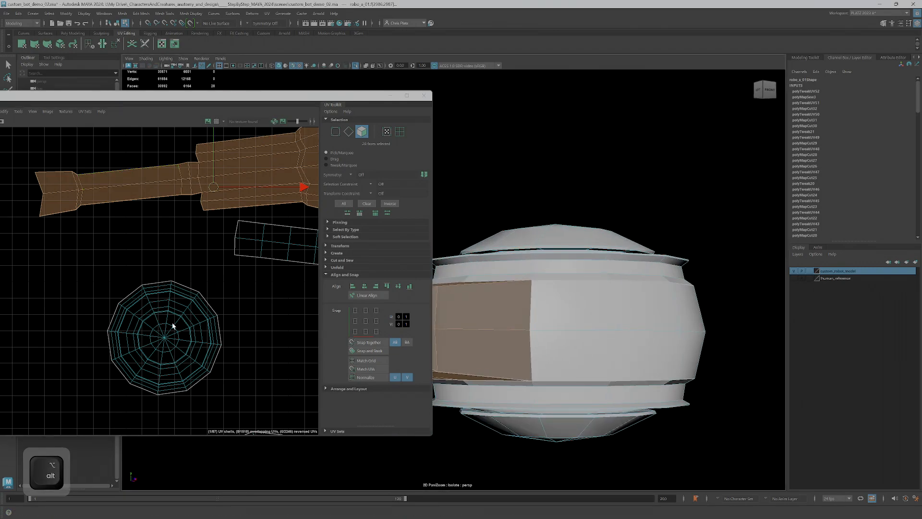
{"action": "mouse_move", "coordinate": [552, 336]}
{"action": "left_mouse_down", "text": "alt"}
{"action": "mouse_move", "coordinate": [549, 325]}
{"action": "mouse_move", "coordinate": [550, 334]}
{"action": "left_mouse_up", "text": "alt"}
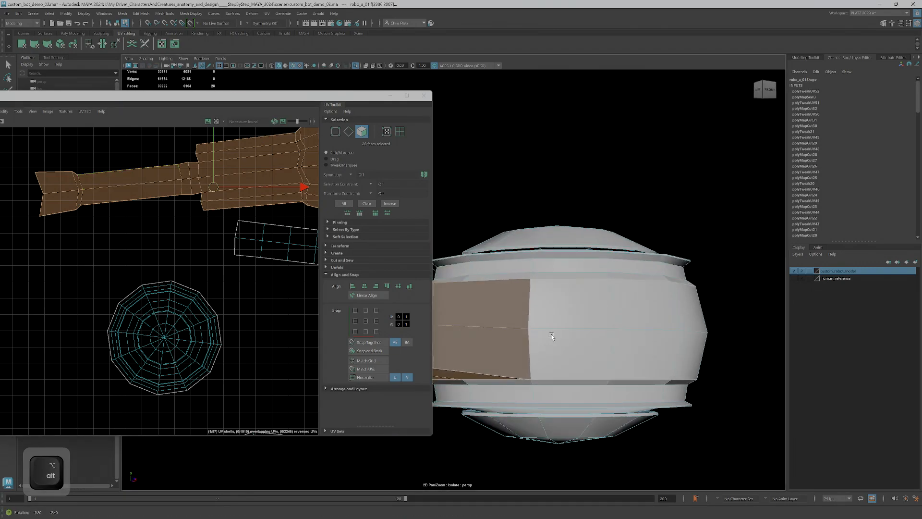
{"action": "right_click_drag", "start_coordinate": [550, 335], "coordinate": [573, 336], "text": "alt"}
{"action": "left_click_drag", "start_coordinate": [572, 336], "coordinate": [521, 387], "text": "alt"}
{"action": "left_click_drag", "start_coordinate": [645, 405], "coordinate": [583, 380], "text": "alt"}
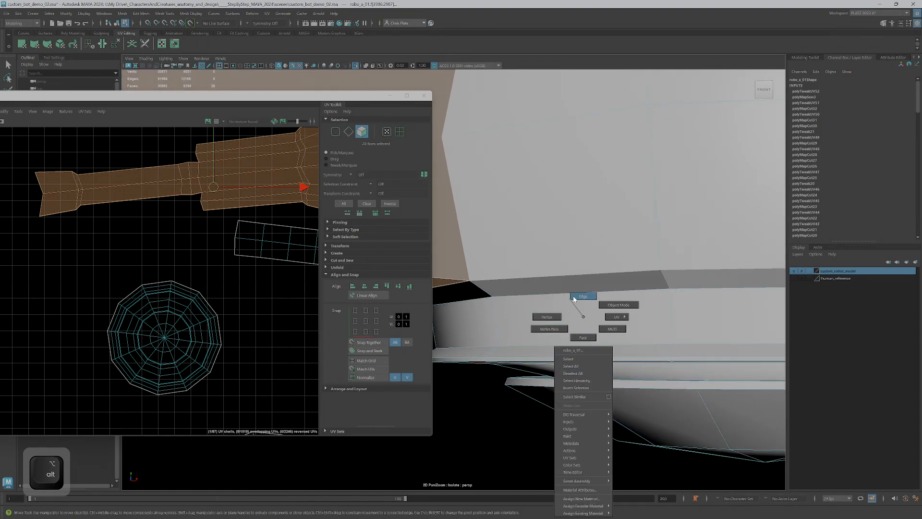
{"action": "right_click_drag", "start_coordinate": [574, 299], "coordinate": [575, 300]}
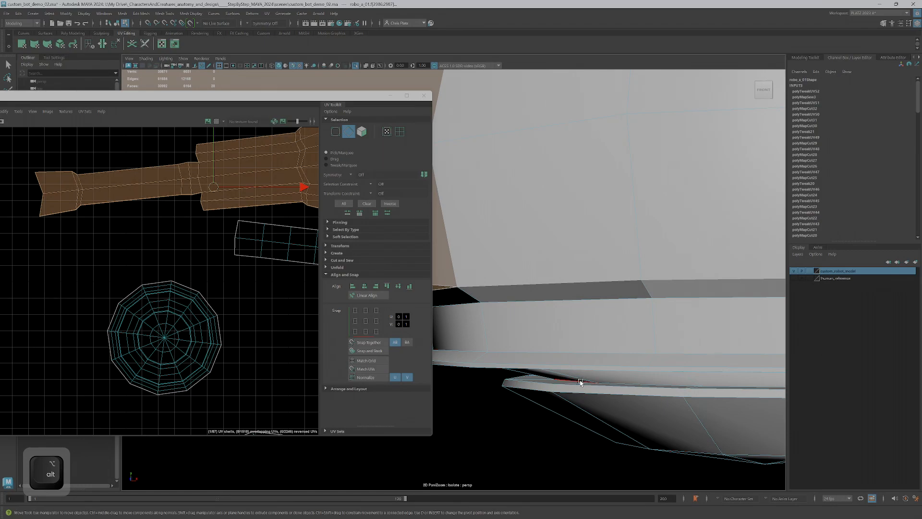
{"action": "left_click", "coordinate": [581, 382]}
{"action": "key", "text": "ctrl"}
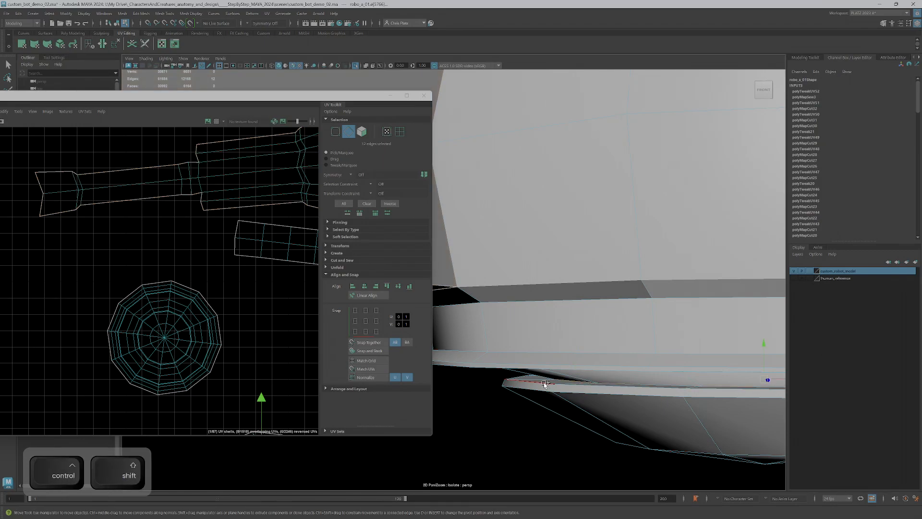
{"action": "left_click_drag", "start_coordinate": [538, 383], "coordinate": [537, 364], "text": "alt"}
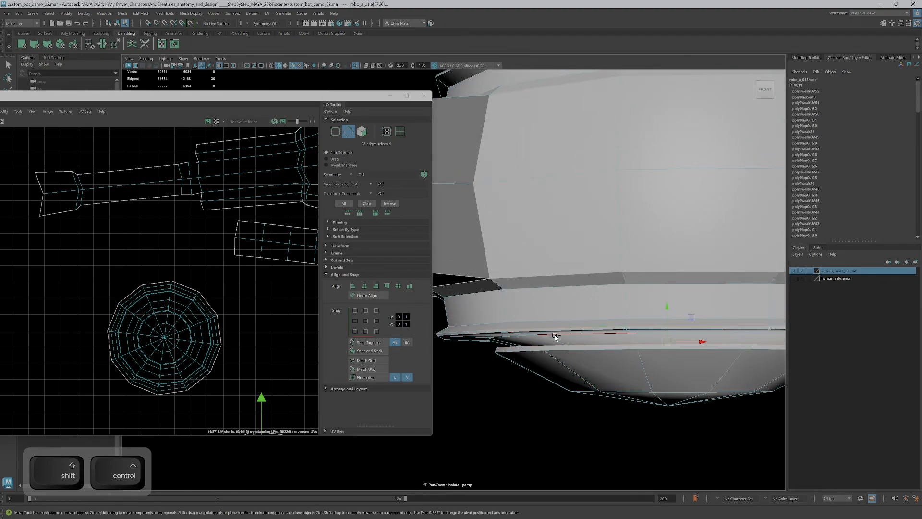
Add the matching edge loops of the joint's upper cap to the selection and cut the UVs along all of them.
{"action": "scroll", "coordinate": [556, 335], "scroll_direction": "down", "scroll_amount": 4}
{"action": "middle_click_drag", "start_coordinate": [558, 331], "coordinate": [552, 447], "text": "alt"}
{"action": "middle_click_drag", "start_coordinate": [543, 358], "coordinate": [562, 310], "text": "alt"}
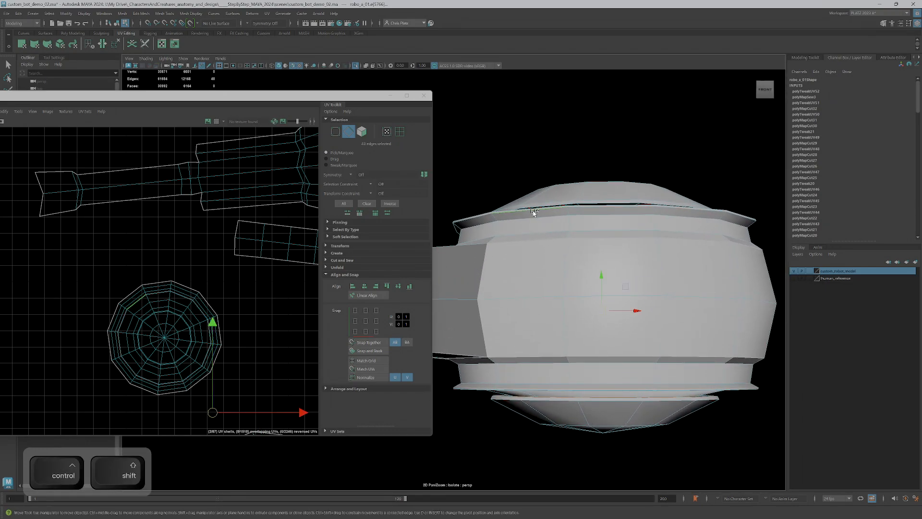
{"action": "left_click_drag", "start_coordinate": [560, 232], "coordinate": [524, 278], "text": "alt"}
{"action": "scroll", "coordinate": [563, 244], "scroll_direction": "up", "scroll_amount": 4}
{"action": "double_click", "coordinate": [533, 270], "text": "ctrl+shift"}
{"action": "left_click_drag", "start_coordinate": [517, 260], "coordinate": [572, 280], "text": "alt"}
{"action": "middle_click_drag", "start_coordinate": [181, 343], "coordinate": [176, 304], "text": "alt"}
{"action": "key", "text": "shift+x"}
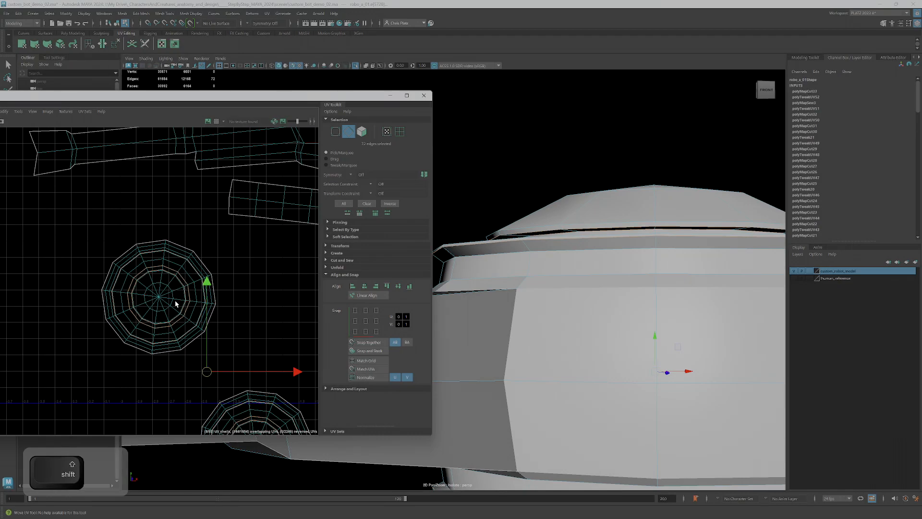
Select all shells of both round caps and unfold them.
{"action": "right_click_drag", "start_coordinate": [190, 336], "coordinate": [191, 353]}
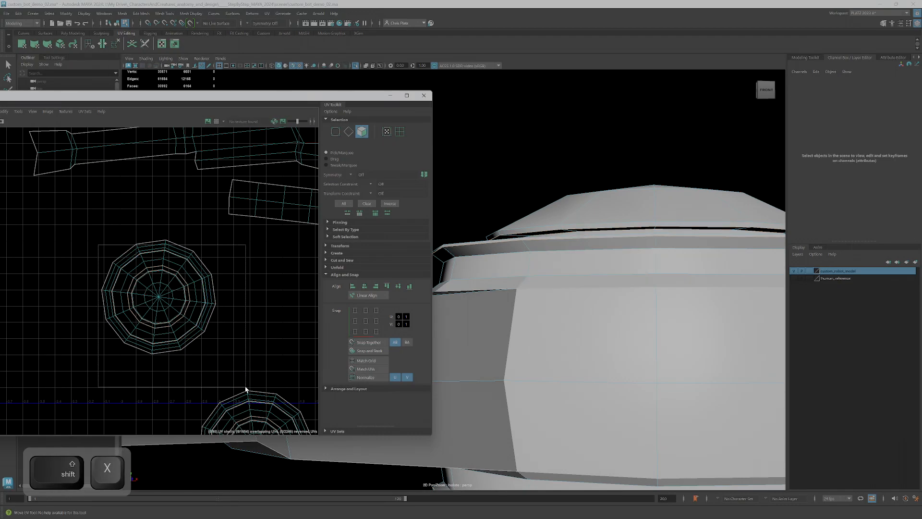
{"action": "left_click_drag", "start_coordinate": [246, 389], "coordinate": [246, 390]}
{"action": "scroll", "coordinate": [220, 320], "scroll_direction": "down", "scroll_amount": 3}
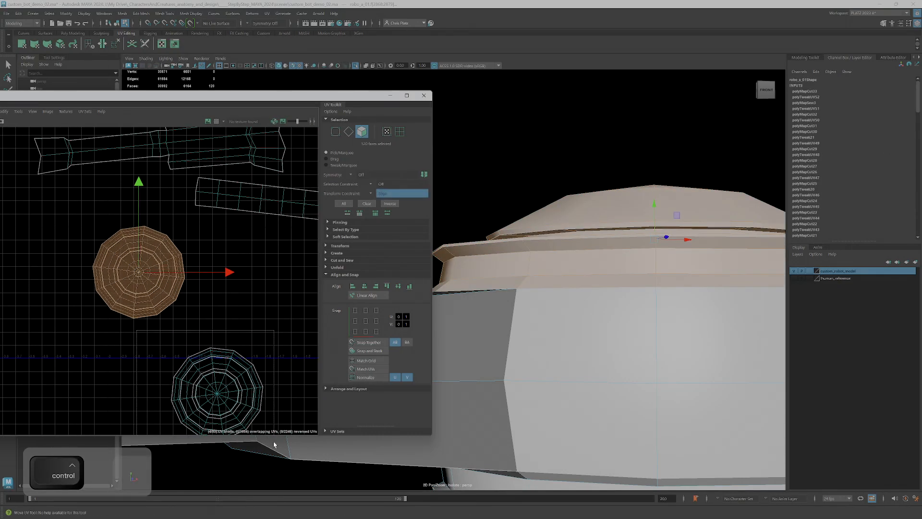
{"action": "left_click_drag", "start_coordinate": [274, 444], "coordinate": [273, 442], "text": "ctrl+shift"}
{"action": "right_click_drag", "start_coordinate": [260, 389], "coordinate": [227, 321], "text": "alt"}
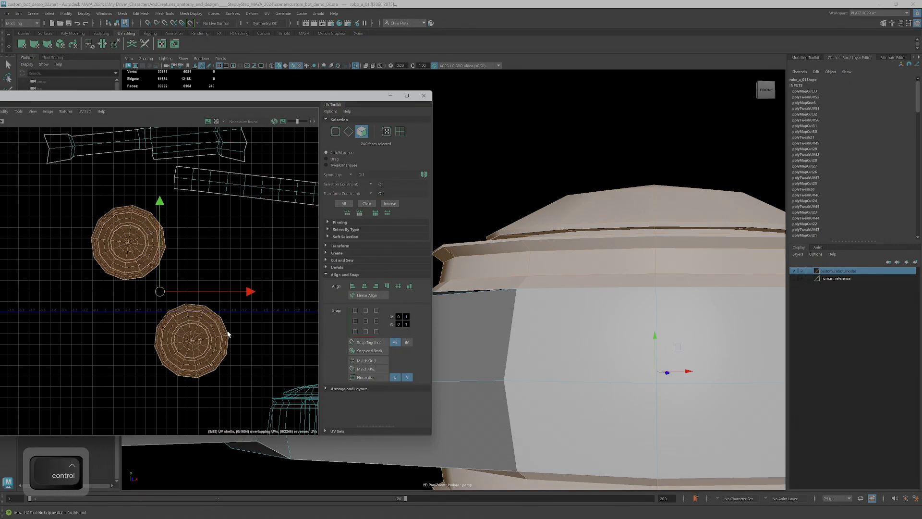
{"action": "key", "text": "ctrl+u"}
{"action": "scroll", "coordinate": [134, 261], "scroll_direction": "up", "scroll_amount": 3}
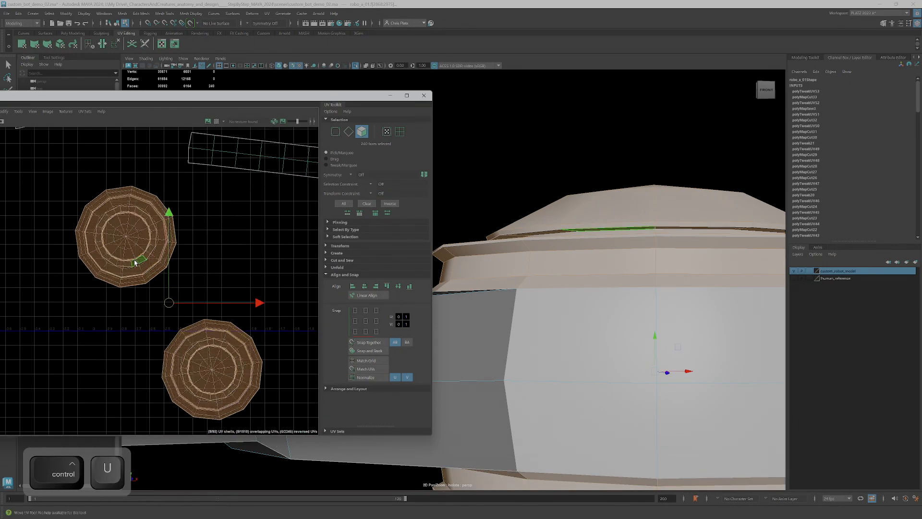
Move the upper cap's outer ring shell aside and nest its second ring shell, scaled down, inside it.
{"action": "left_click", "coordinate": [135, 306]}
{"action": "double_click", "coordinate": [159, 279]}
{"action": "left_click_drag", "start_coordinate": [119, 231], "coordinate": [11, 226]}
{"action": "key", "text": "space"}
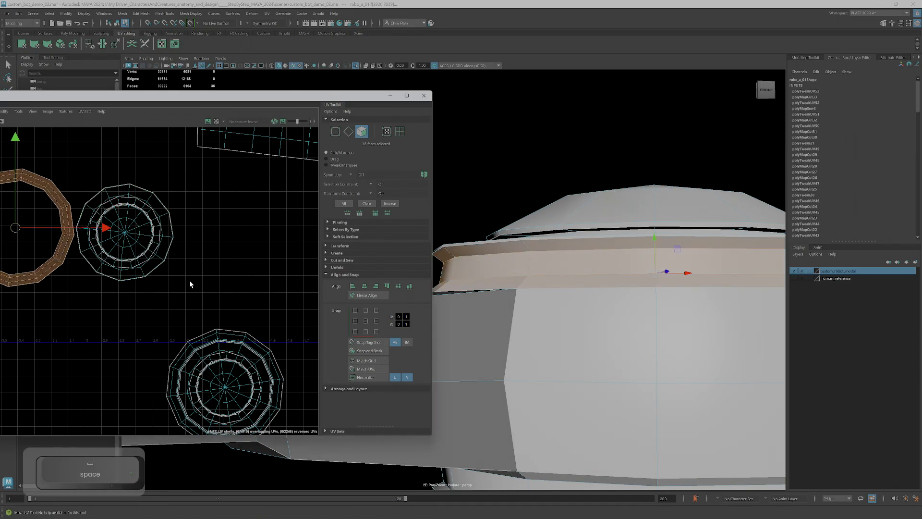
{"action": "middle_click_drag", "start_coordinate": [191, 283], "coordinate": [251, 288], "text": "alt"}
{"action": "double_click", "coordinate": [211, 200]}
{"action": "left_click_drag", "start_coordinate": [200, 237], "coordinate": [90, 237]}
{"action": "key", "text": "r"}
Move the upper cap's narrow ring shell below the others and nest the central disc shell, scaled down, inside it.
{"action": "double_click", "coordinate": [193, 214]}
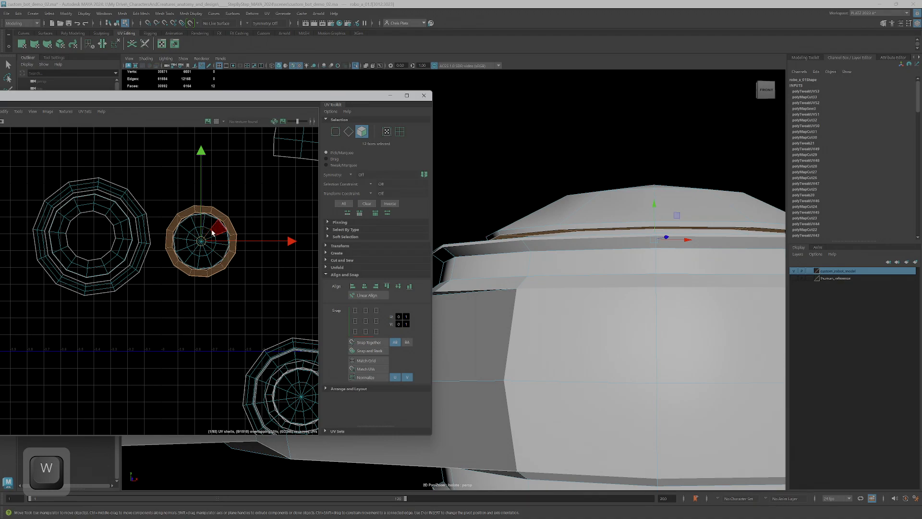
{"action": "left_click_drag", "start_coordinate": [203, 239], "coordinate": [171, 293]}
{"action": "left_click", "coordinate": [206, 231]}
{"action": "double_click", "coordinate": [205, 230]}
{"action": "left_click_drag", "start_coordinate": [201, 241], "coordinate": [168, 297]}
{"action": "key", "text": "r"}
Display the checker pattern on the model to inspect the joint's UV scale and distortion.
{"action": "left_click_drag", "start_coordinate": [630, 266], "coordinate": [571, 224], "text": "alt"}
{"action": "left_click", "coordinate": [216, 122]}
{"action": "mouse_move", "coordinate": [577, 263]}
{"action": "left_mouse_down", "text": "alt"}
{"action": "mouse_move", "coordinate": [577, 247]}
{"action": "mouse_move", "coordinate": [582, 261]}
{"action": "left_mouse_up", "text": "alt"}
{"action": "middle_click_drag", "start_coordinate": [224, 356], "coordinate": [200, 297], "text": "alt"}
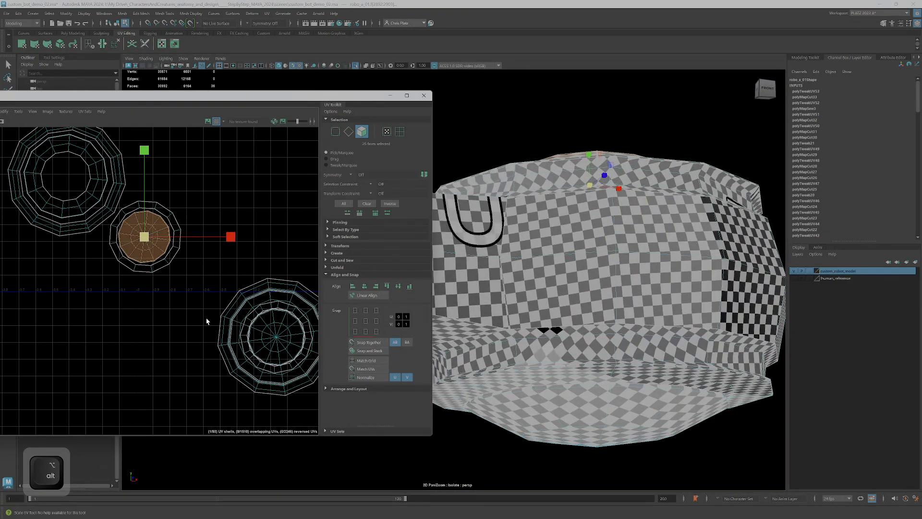
Move the lower cap's outer ring shell below the upper cap's shells and nest its second ring, scaled down, inside it.
{"action": "scroll", "coordinate": [205, 319], "scroll_direction": "down", "scroll_amount": 2, "text": "alt"}
{"action": "left_click", "coordinate": [252, 301]}
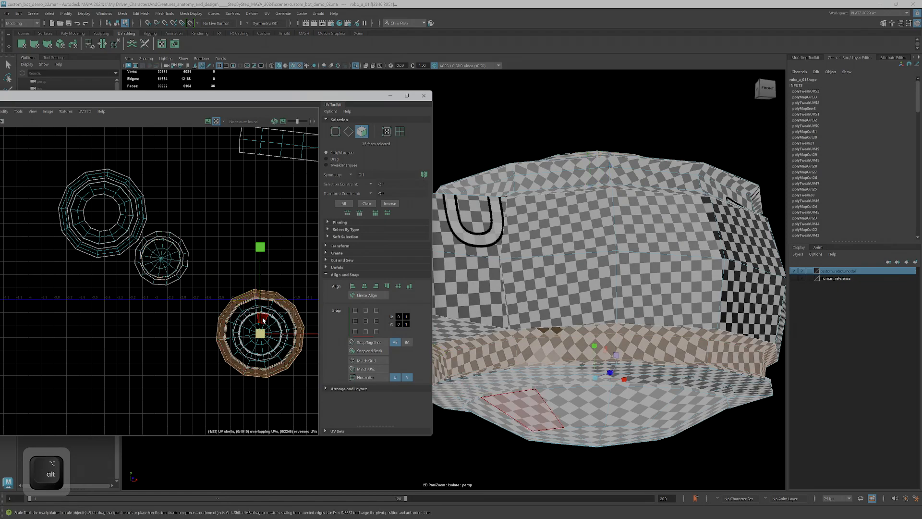
{"action": "key", "text": "w"}
{"action": "left_click_drag", "start_coordinate": [260, 332], "coordinate": [153, 338]}
{"action": "left_click", "coordinate": [245, 304]}
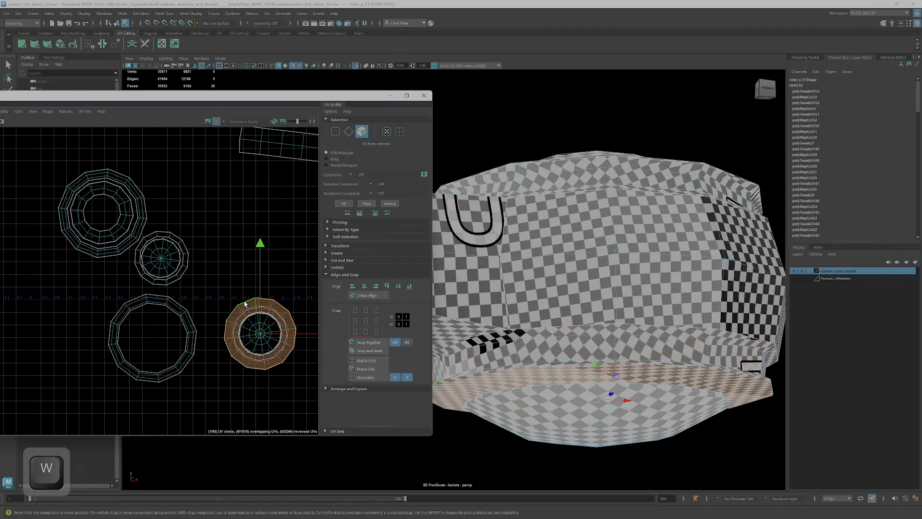
{"action": "left_click_drag", "start_coordinate": [260, 334], "coordinate": [152, 339]}
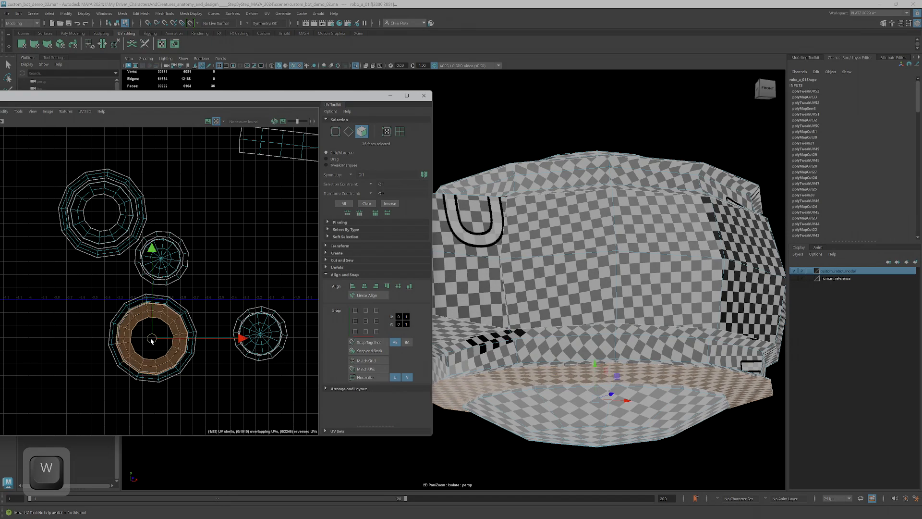
{"action": "key", "text": "r"}
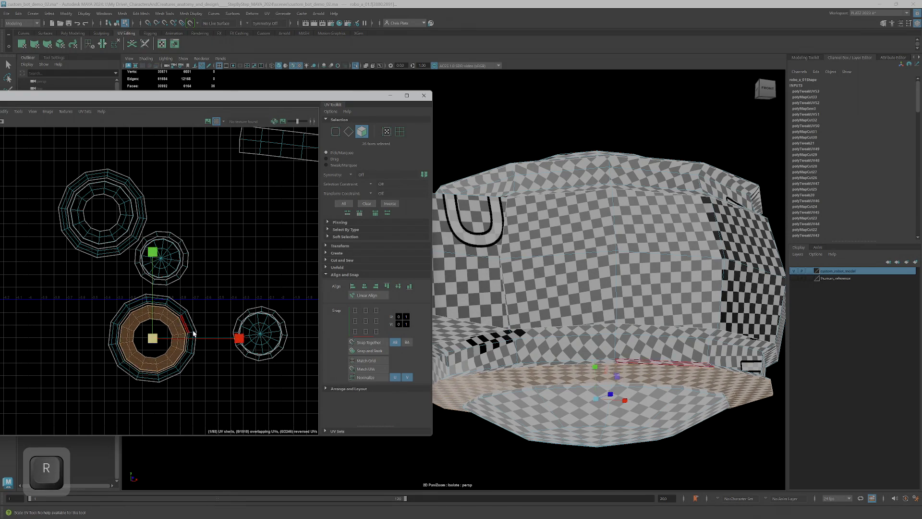
{"action": "scroll", "coordinate": [218, 336], "scroll_direction": "up", "scroll_amount": 3}
Scale the lower cap's disc shell down inside its narrow ring and move both next to the nested outer rings.
{"action": "double_click", "coordinate": [248, 318]}
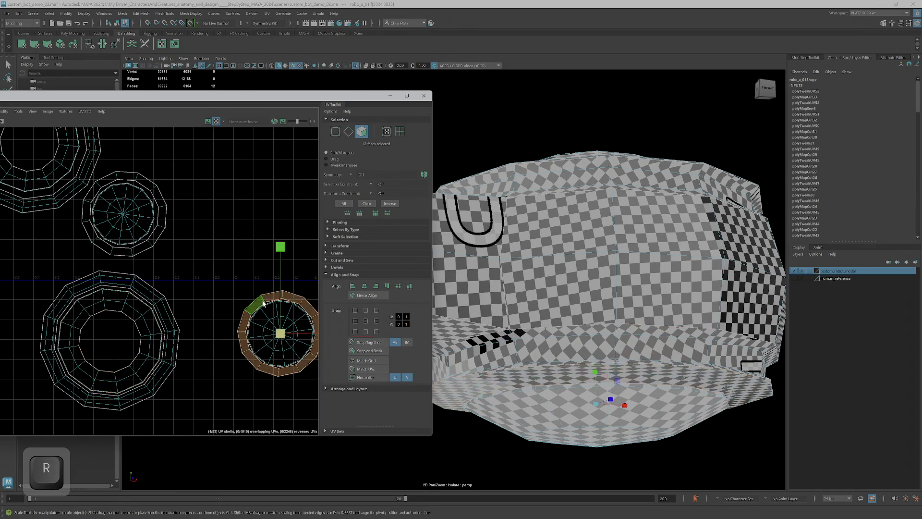
{"action": "double_click", "coordinate": [260, 321]}
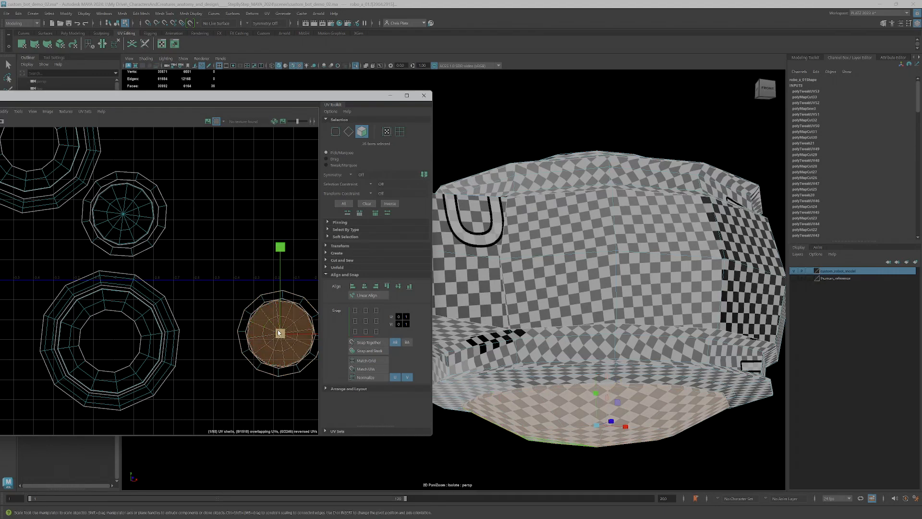
{"action": "key", "text": "r"}
{"action": "left_click_drag", "start_coordinate": [279, 333], "coordinate": [275, 337]}
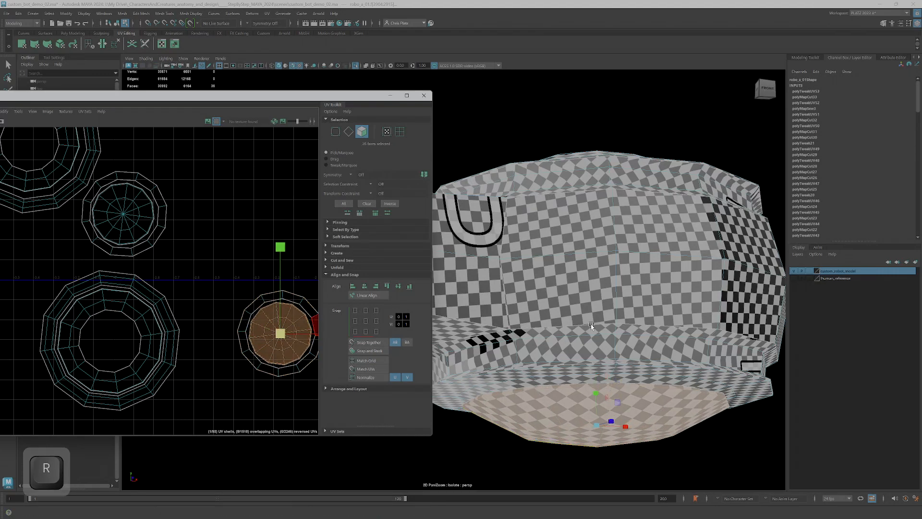
{"action": "scroll", "coordinate": [208, 309], "scroll_direction": "down", "scroll_amount": 3}
{"action": "left_click_drag", "start_coordinate": [216, 290], "coordinate": [298, 379]}
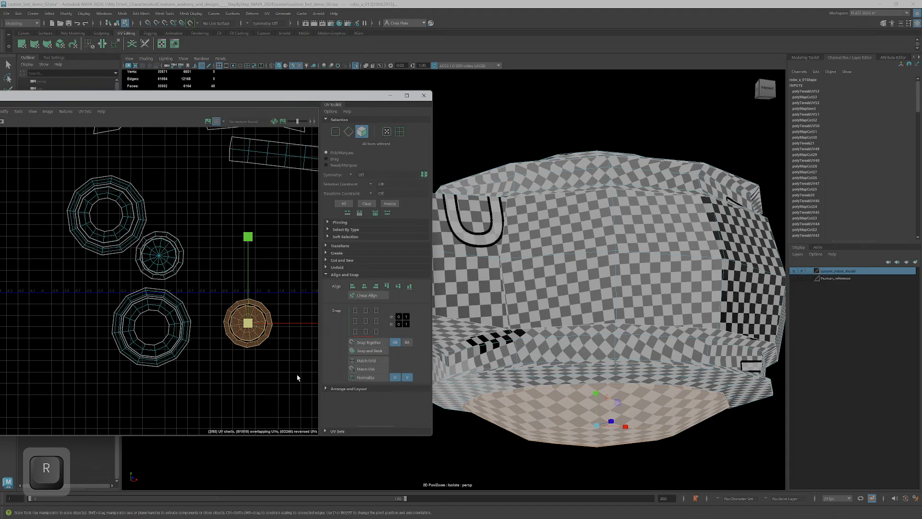
{"action": "left_click_drag", "start_coordinate": [249, 331], "coordinate": [221, 317]}
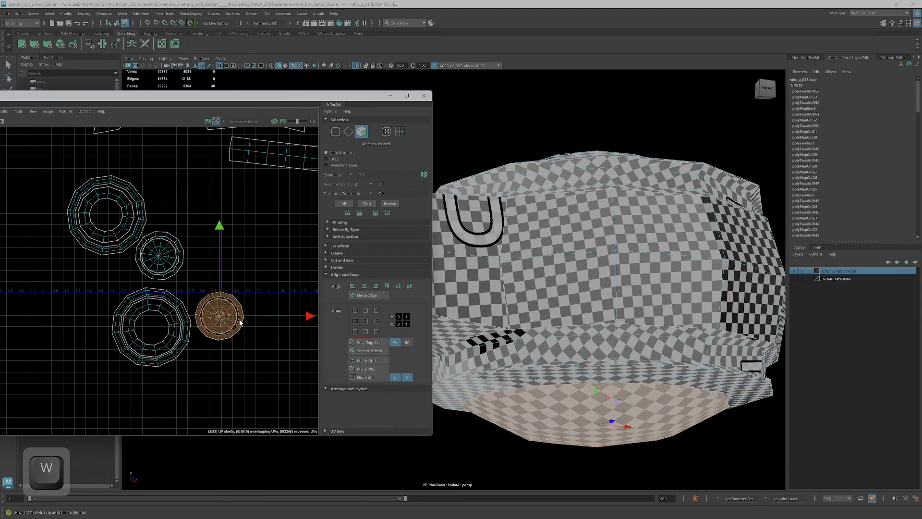
Select the link and side band strip shells together and move them closer to the joint's cap shells.
{"action": "scroll", "coordinate": [613, 323], "scroll_direction": "down", "scroll_amount": 5}
{"action": "middle_click_drag", "start_coordinate": [588, 316], "coordinate": [646, 334], "text": "alt"}
{"action": "scroll", "coordinate": [245, 284], "scroll_direction": "down", "scroll_amount": 5}
{"action": "middle_click_drag", "start_coordinate": [211, 230], "coordinate": [165, 274], "text": "alt"}
{"action": "left_click_drag", "start_coordinate": [494, 274], "coordinate": [603, 291], "text": "alt"}
{"action": "right_click_drag", "start_coordinate": [304, 212], "coordinate": [152, 257], "text": "alt"}
{"action": "left_click_drag", "start_coordinate": [112, 205], "coordinate": [252, 243]}
{"action": "left_click_drag", "start_coordinate": [190, 231], "coordinate": [165, 242]}
Select the toothed gear's UV shell and isolate the gear in the 3D view.
{"action": "scroll", "coordinate": [274, 317], "scroll_direction": "down", "scroll_amount": 3}
{"action": "middle_click_drag", "start_coordinate": [281, 322], "coordinate": [141, 318], "text": "alt"}
{"action": "scroll", "coordinate": [192, 300], "scroll_direction": "down", "scroll_amount": 2}
{"action": "middle_click_drag", "start_coordinate": [203, 298], "coordinate": [182, 304], "text": "alt"}
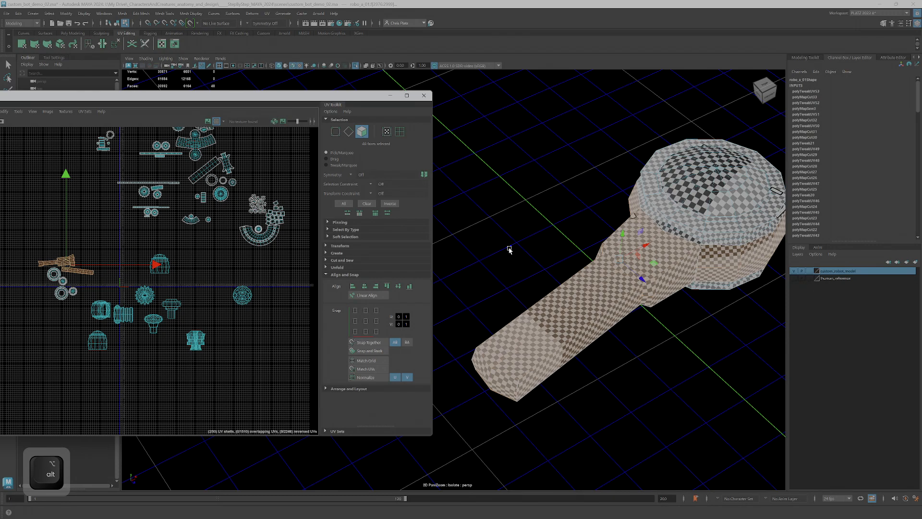
{"action": "scroll", "coordinate": [172, 301], "scroll_direction": "up", "scroll_amount": 2}
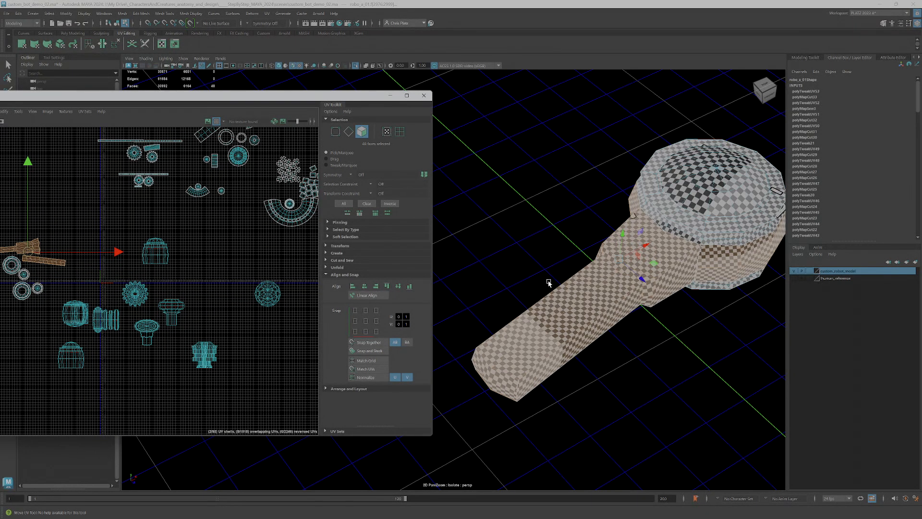
{"action": "left_click", "coordinate": [136, 289]}
{"action": "left_click", "coordinate": [355, 66]}
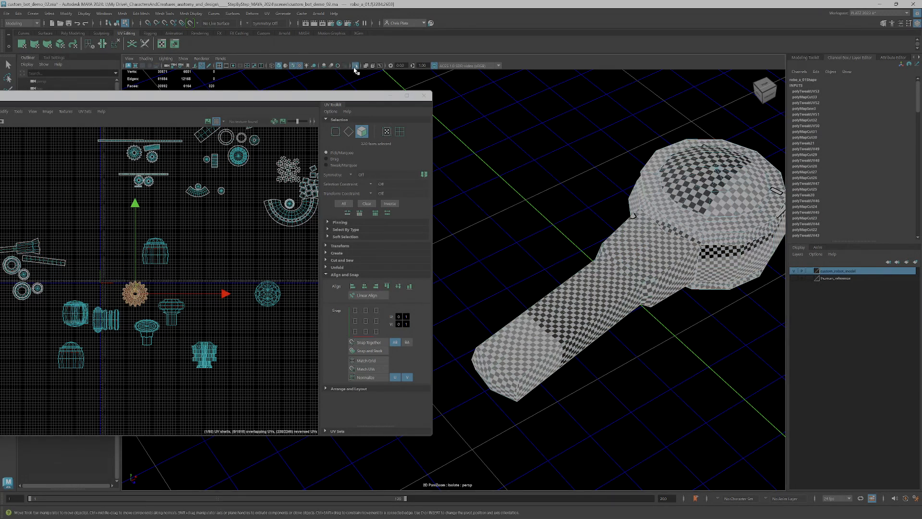
{"action": "left_click", "coordinate": [355, 67]}
{"action": "scroll", "coordinate": [594, 284], "scroll_direction": "down", "scroll_amount": 2}
{"action": "left_click_drag", "start_coordinate": [594, 283], "coordinate": [616, 261], "text": "alt"}
{"action": "scroll", "coordinate": [179, 279], "scroll_direction": "up", "scroll_amount": 4}
{"action": "scroll", "coordinate": [179, 279], "scroll_direction": "up", "scroll_amount": 2}
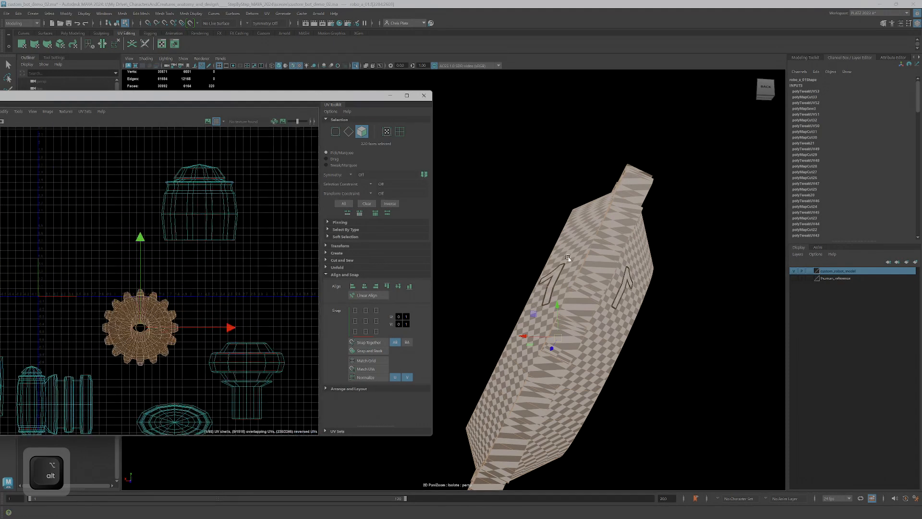
Select the continuous ring of faces around the gear's toothed rim and apply a cylindrical UV projection to it.
{"action": "right_click", "coordinate": [623, 243]}
{"action": "left_click", "coordinate": [621, 260]}
{"action": "left_click", "coordinate": [619, 234]}
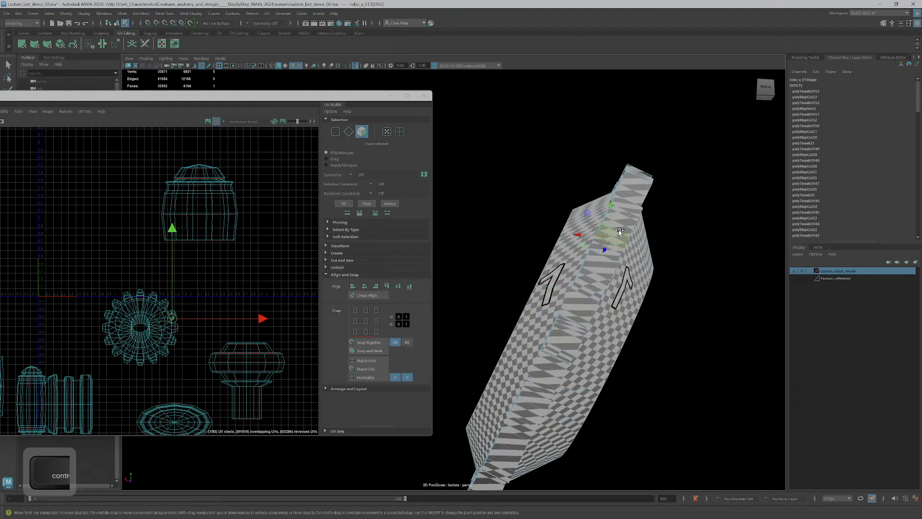
{"action": "double_click", "coordinate": [619, 234], "text": "ctrl+shift"}
{"action": "left_click_drag", "start_coordinate": [620, 235], "coordinate": [558, 242], "text": "alt"}
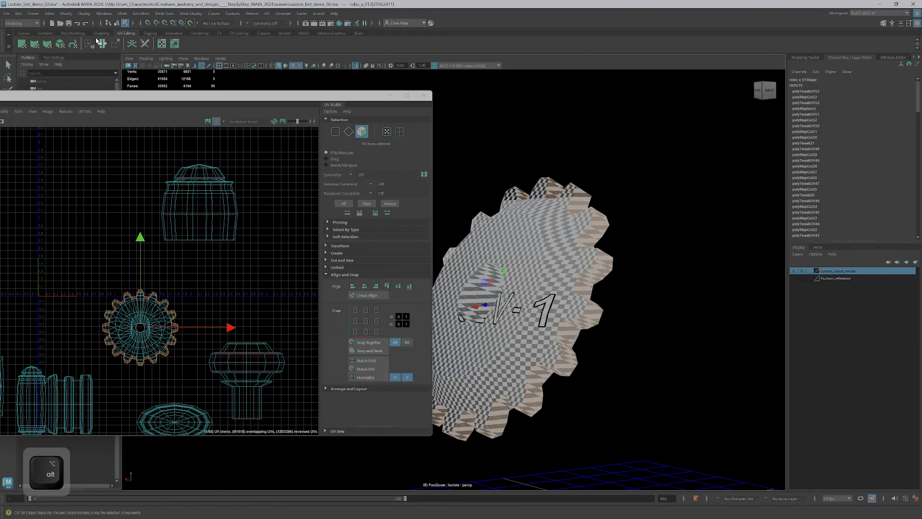
{"action": "left_click", "coordinate": [38, 47]}
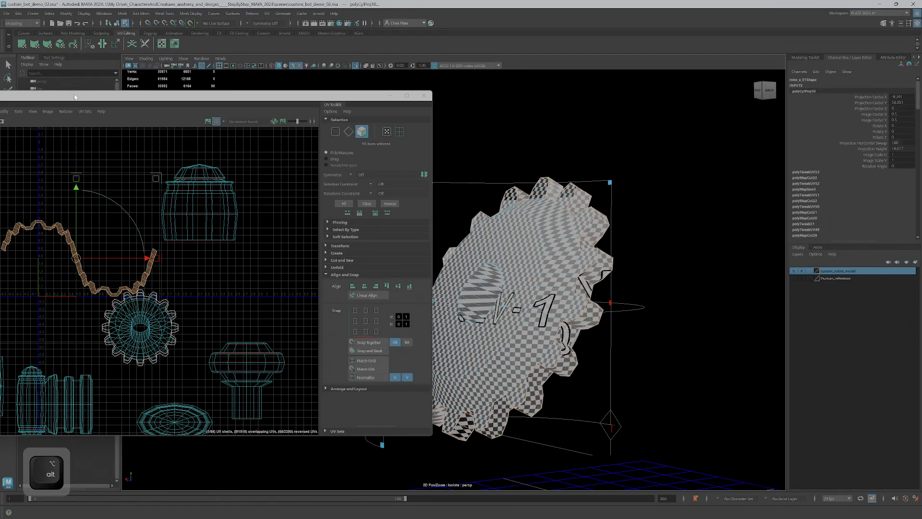
Rotate the cylindrical projection to line up with the gear's axis until the rim's UVs form a nearly flat strip.
{"action": "left_click_drag", "start_coordinate": [611, 430], "coordinate": [622, 380], "text": "alt"}
{"action": "right_click_drag", "start_coordinate": [598, 307], "coordinate": [635, 313], "text": "alt"}
{"action": "middle_click_drag", "start_coordinate": [635, 314], "coordinate": [552, 270], "text": "alt"}
{"action": "left_click_drag", "start_coordinate": [552, 270], "coordinate": [602, 299], "text": "alt"}
{"action": "middle_click_drag", "start_coordinate": [601, 300], "coordinate": [682, 323], "text": "alt"}
{"action": "left_click_drag", "start_coordinate": [682, 323], "coordinate": [672, 318], "text": "alt"}
{"action": "middle_click_drag", "start_coordinate": [672, 318], "coordinate": [628, 313], "text": "alt"}
{"action": "left_click_drag", "start_coordinate": [628, 312], "coordinate": [619, 346], "text": "alt"}
{"action": "left_click_drag", "start_coordinate": [685, 417], "coordinate": [607, 342], "text": "alt"}
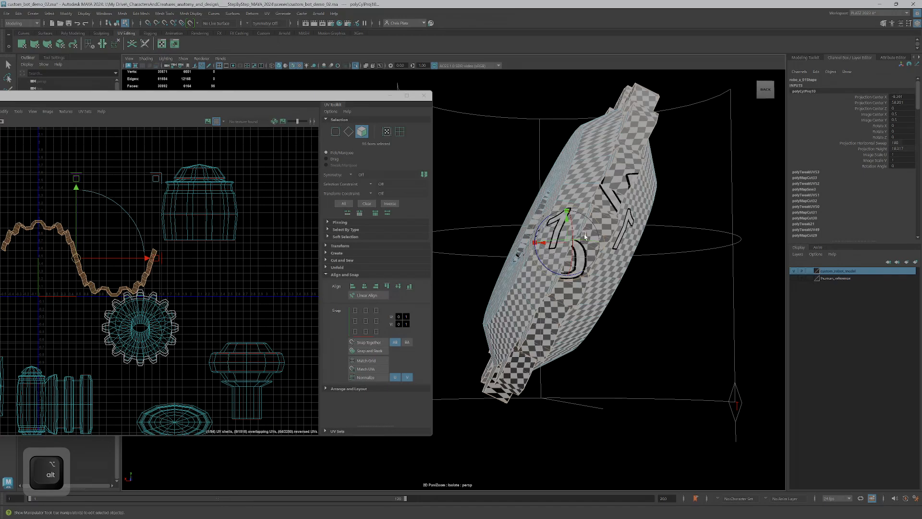
{"action": "left_click_drag", "start_coordinate": [580, 216], "coordinate": [629, 160], "text": "alt"}
{"action": "left_click_drag", "start_coordinate": [556, 211], "coordinate": [529, 265], "text": "alt"}
{"action": "left_click_drag", "start_coordinate": [651, 307], "coordinate": [650, 287]}
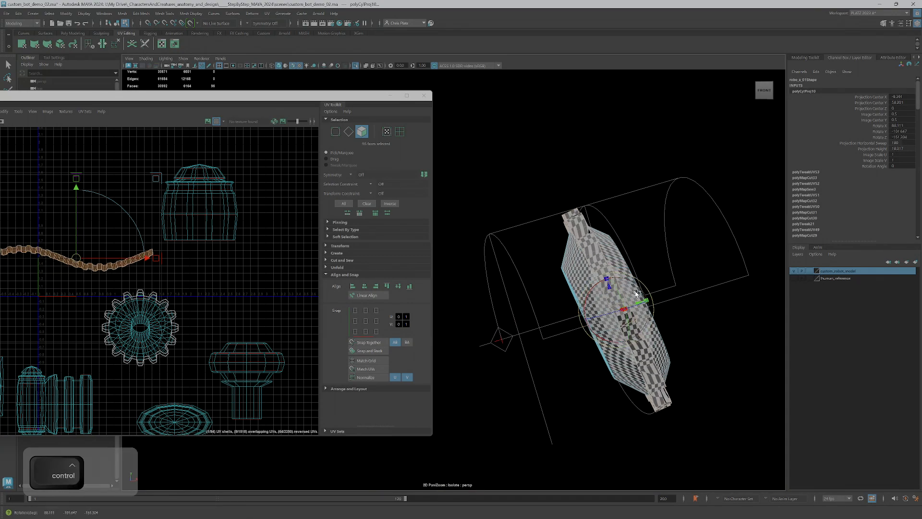
{"action": "middle_click_drag", "start_coordinate": [704, 329], "coordinate": [698, 321], "text": "alt"}
{"action": "key", "text": "ctrl+z"}
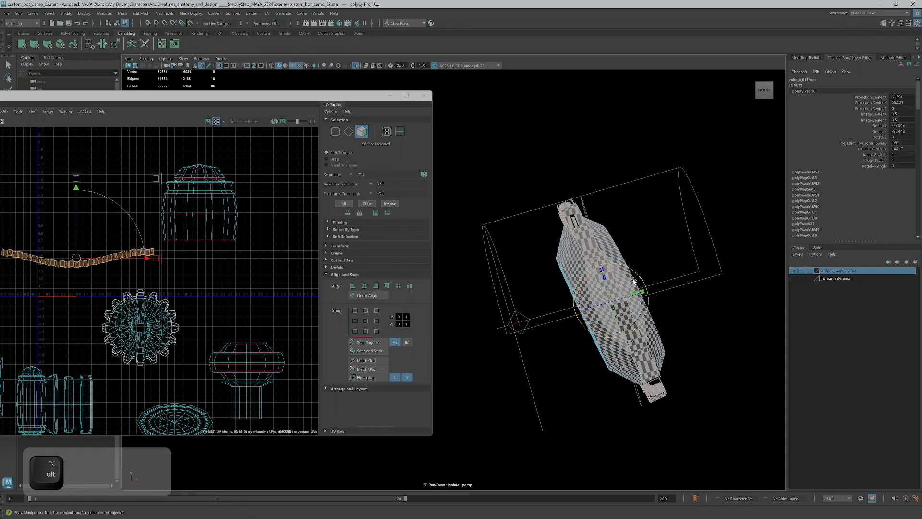
{"action": "middle_click_drag", "start_coordinate": [249, 263], "coordinate": [278, 256], "text": "alt"}
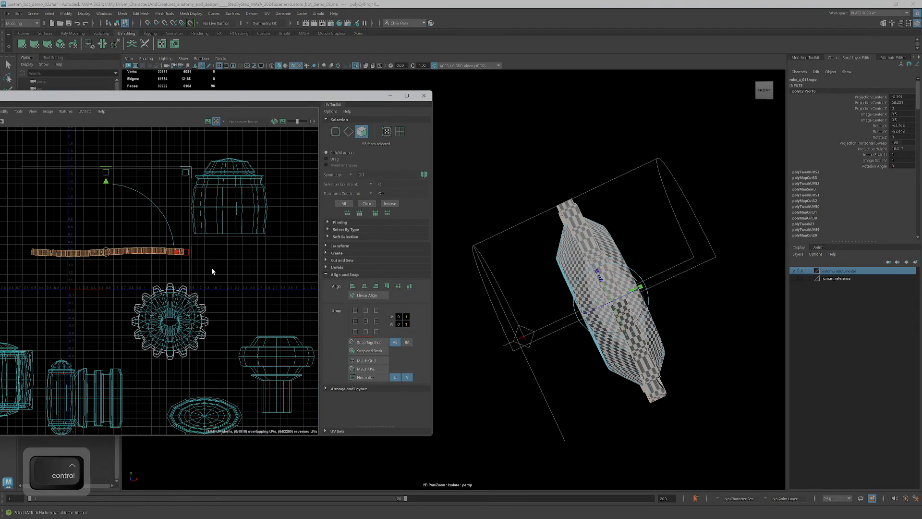
Unfold the toothed rim's strip, rotate it level and place it just above the gear's shell.
{"action": "key", "text": "ctrl+u"}
{"action": "scroll", "coordinate": [128, 248], "scroll_direction": "down", "scroll_amount": 3}
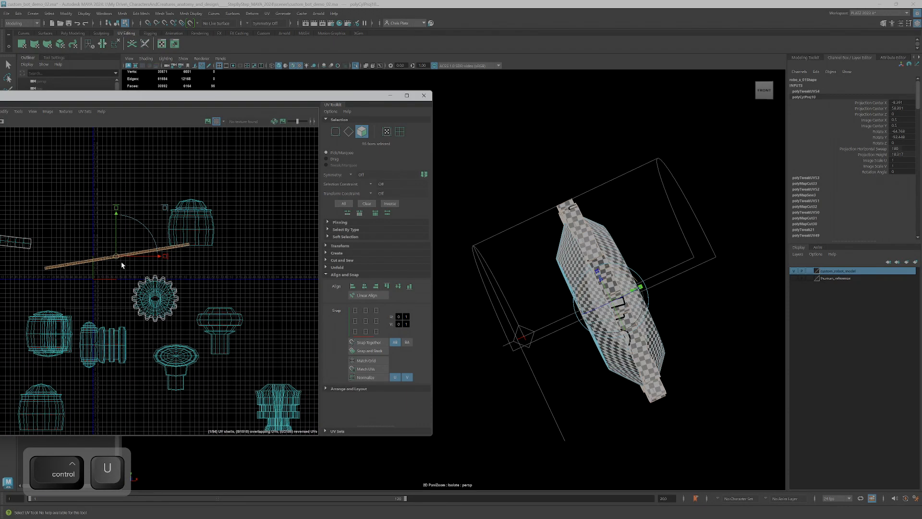
{"action": "key", "text": "e"}
{"action": "left_click_drag", "start_coordinate": [163, 186], "coordinate": [171, 201]}
{"action": "key", "text": "w"}
{"action": "left_click_drag", "start_coordinate": [118, 256], "coordinate": [157, 268]}
{"action": "left_click_drag", "start_coordinate": [535, 270], "coordinate": [605, 349], "text": "alt"}
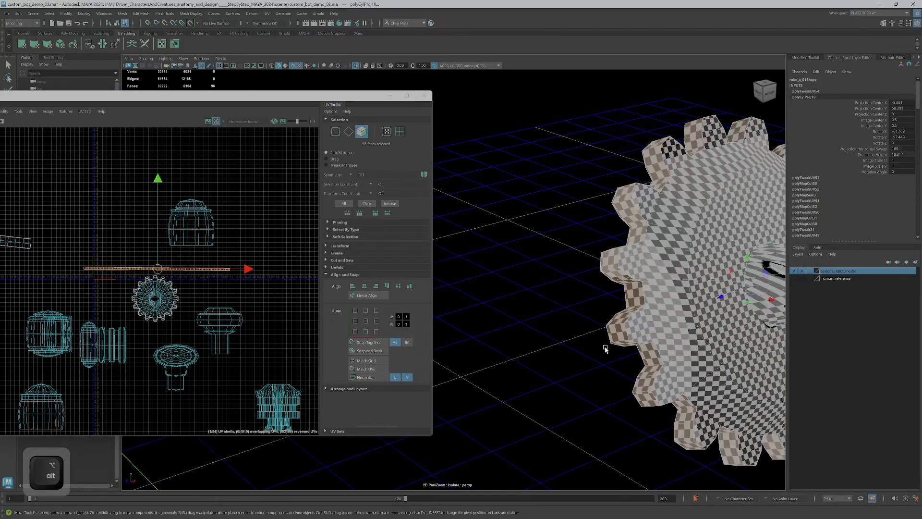
Select the ring of faces lining the gear's center hole.
{"action": "right_click_drag", "start_coordinate": [151, 290], "coordinate": [154, 303]}
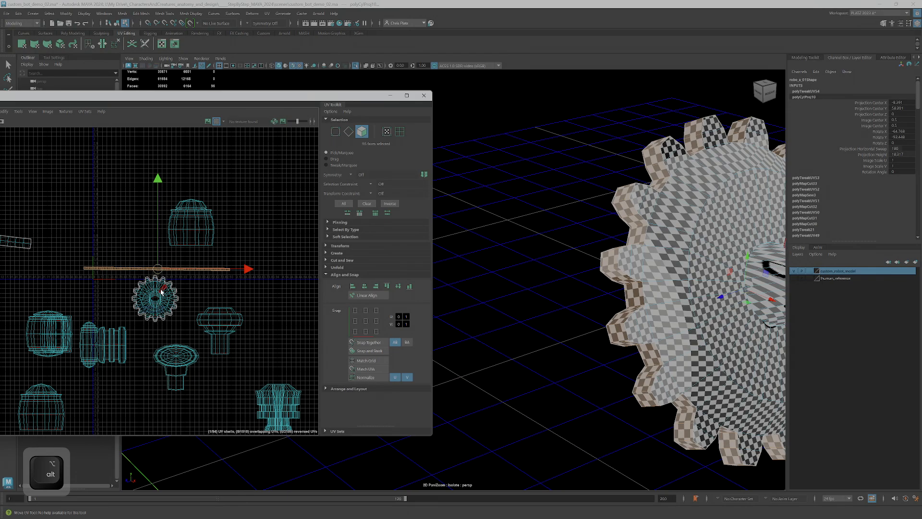
{"action": "double_click", "coordinate": [159, 286]}
{"action": "scroll", "coordinate": [608, 298], "scroll_direction": "down", "scroll_amount": 3}
{"action": "left_click_drag", "start_coordinate": [609, 298], "coordinate": [553, 289], "text": "alt"}
{"action": "middle_click_drag", "start_coordinate": [737, 325], "coordinate": [620, 307], "text": "alt"}
{"action": "left_click_drag", "start_coordinate": [621, 307], "coordinate": [659, 337], "text": "alt"}
{"action": "left_click", "coordinate": [658, 342]}
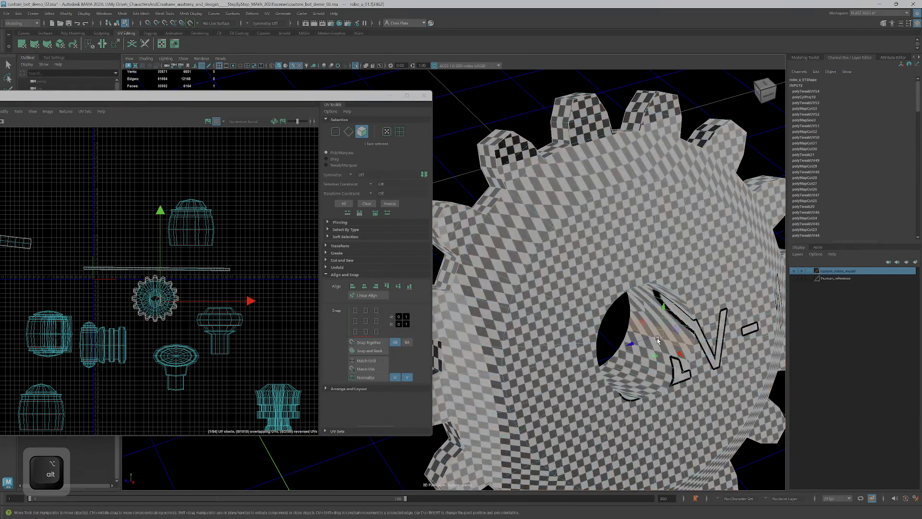
{"action": "double_click", "coordinate": [658, 344], "text": "ctrl+shift"}
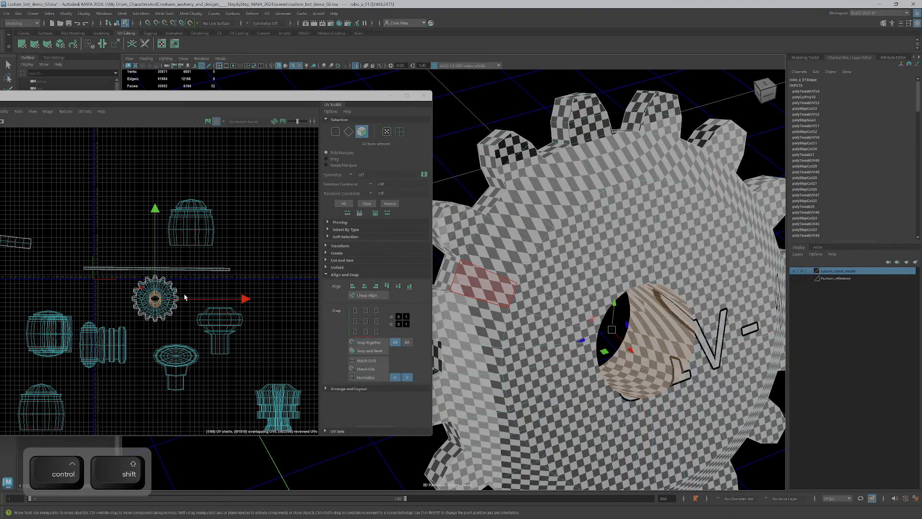
Cut the gear's UVs along the two edge loops at either end of its center hole.
{"action": "left_click_drag", "start_coordinate": [628, 304], "coordinate": [613, 306], "text": "alt"}
{"action": "right_click_drag", "start_coordinate": [625, 295], "coordinate": [633, 262]}
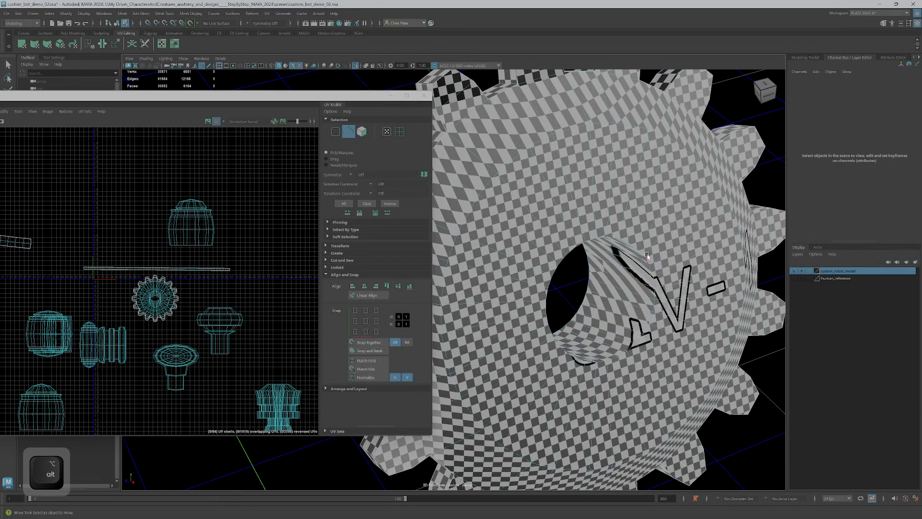
{"action": "double_click", "coordinate": [640, 253]}
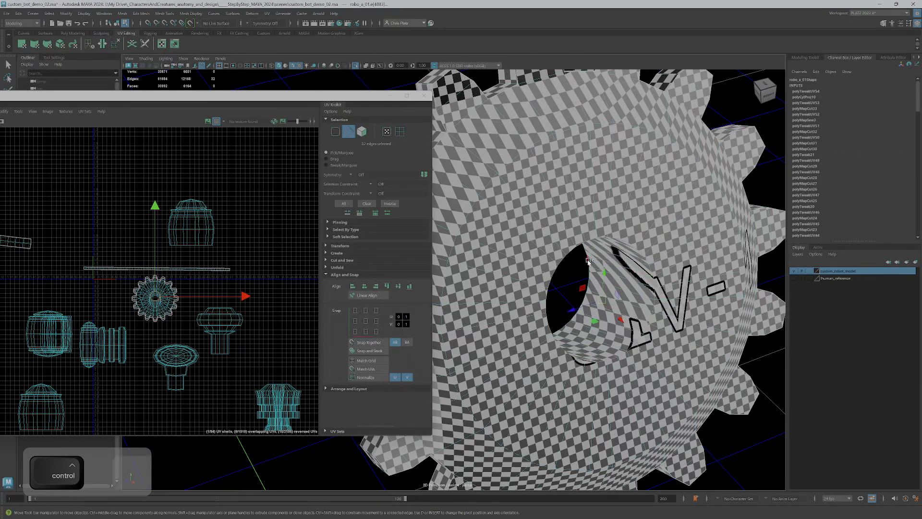
{"action": "middle_click_drag", "start_coordinate": [75, 291], "coordinate": [92, 278], "text": "alt"}
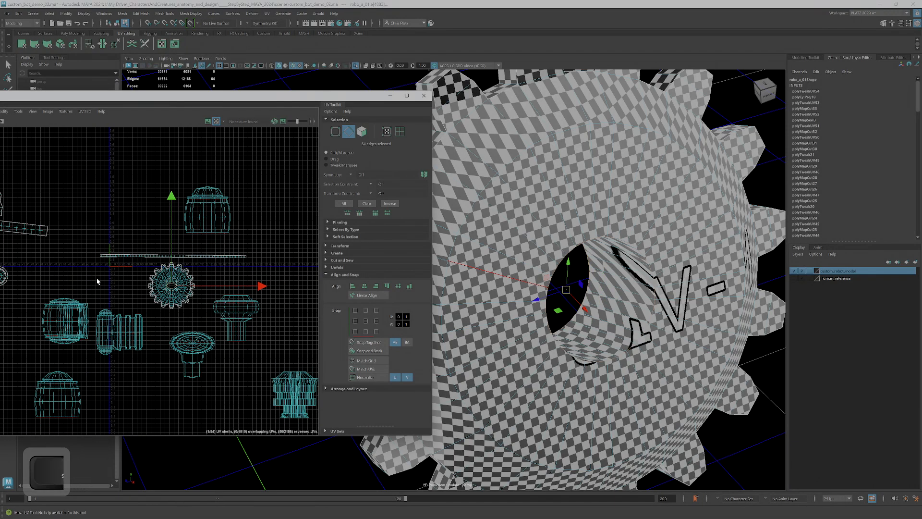
{"action": "key", "text": "shift+x"}
Cut one edge across the center hole's wall and unfold the gear's overlapping shells together.
{"action": "left_click", "coordinate": [589, 344]}
{"action": "right_click_drag", "start_coordinate": [628, 352], "coordinate": [330, 274], "text": "alt"}
{"action": "middle_click_drag", "start_coordinate": [175, 274], "coordinate": [164, 264], "text": "alt"}
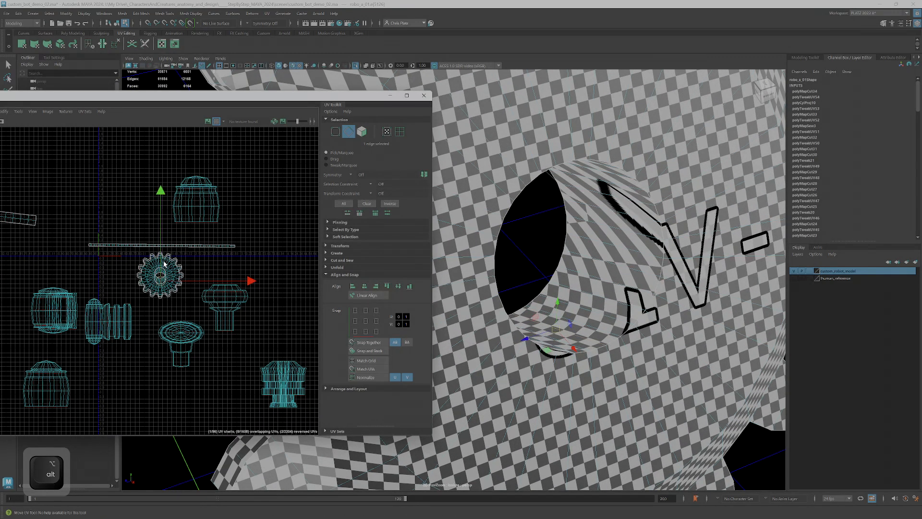
{"action": "right_click_drag", "start_coordinate": [164, 264], "coordinate": [144, 272], "text": "shift"}
{"action": "left_click_drag", "start_coordinate": [186, 305], "coordinate": [184, 305]}
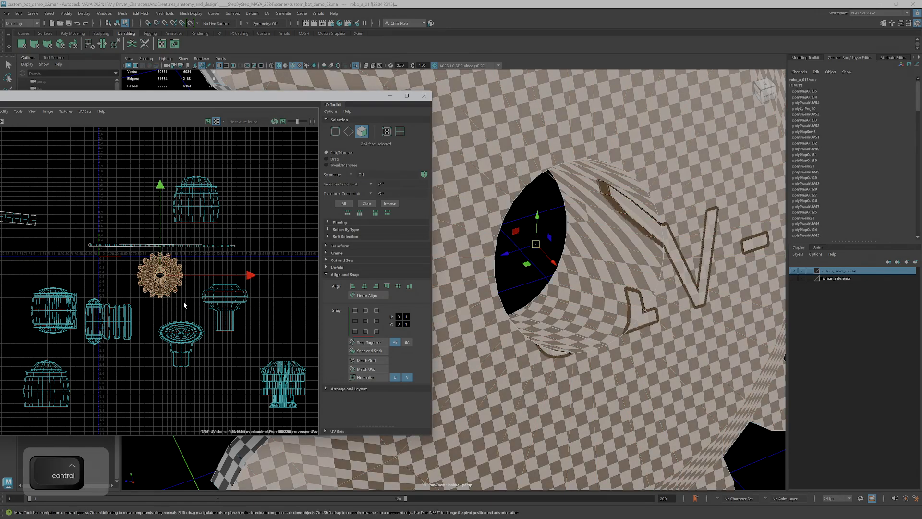
{"action": "scroll", "coordinate": [196, 277], "scroll_direction": "up", "scroll_amount": 5}
{"action": "key", "text": "ctrl+u"}
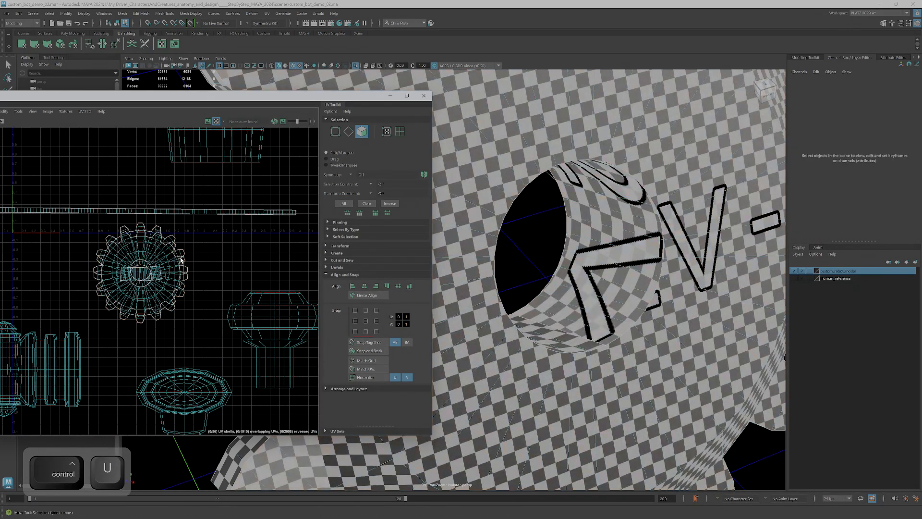
Separate the gear's two face shells, placing one above the rim strip and the other below it.
{"action": "left_click", "coordinate": [169, 261]}
{"action": "scroll", "coordinate": [174, 270], "scroll_direction": "down", "scroll_amount": 3}
{"action": "key", "text": "w"}
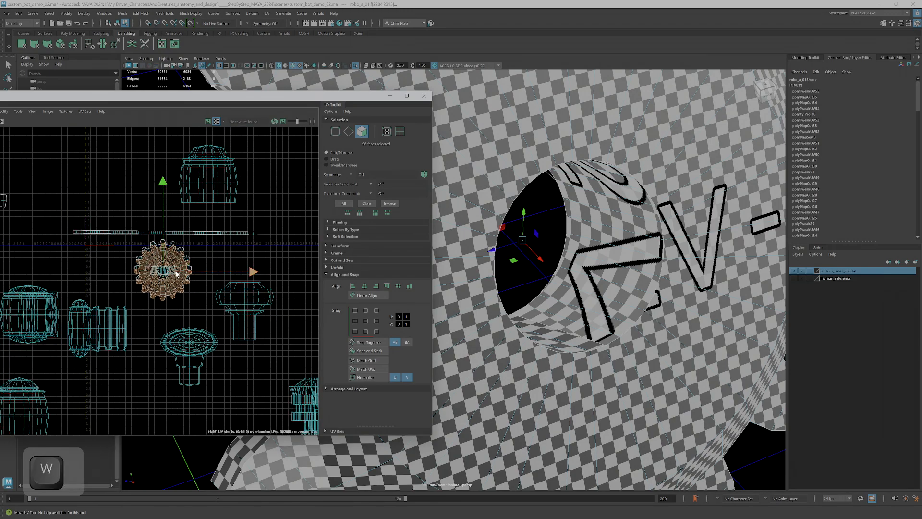
{"action": "left_click_drag", "start_coordinate": [117, 209], "coordinate": [116, 208]}
{"action": "double_click", "coordinate": [146, 287]}
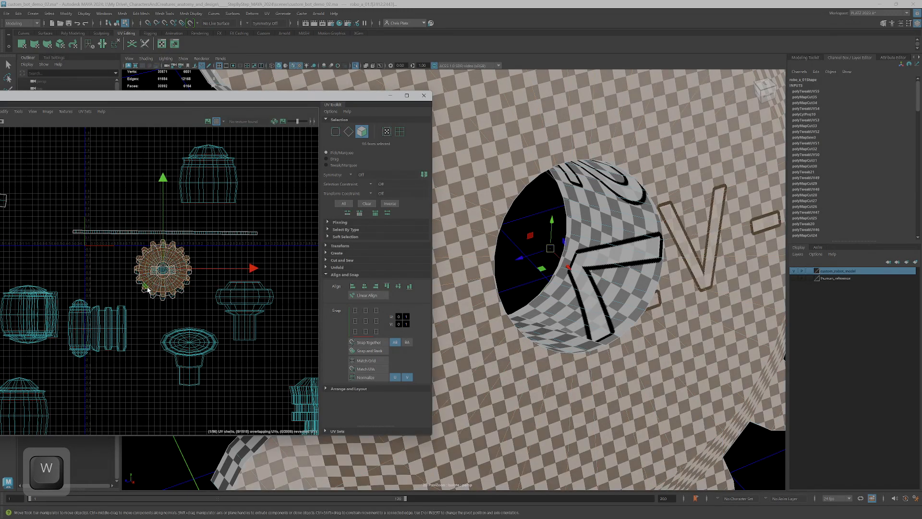
{"action": "left_click_drag", "start_coordinate": [163, 270], "coordinate": [108, 197]}
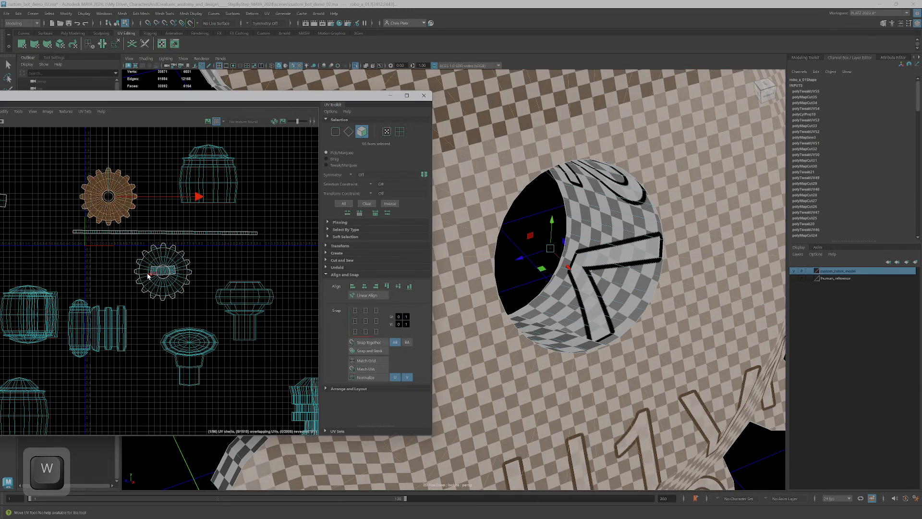
{"action": "double_click", "coordinate": [144, 267]}
{"action": "left_click_drag", "start_coordinate": [170, 277], "coordinate": [98, 256]}
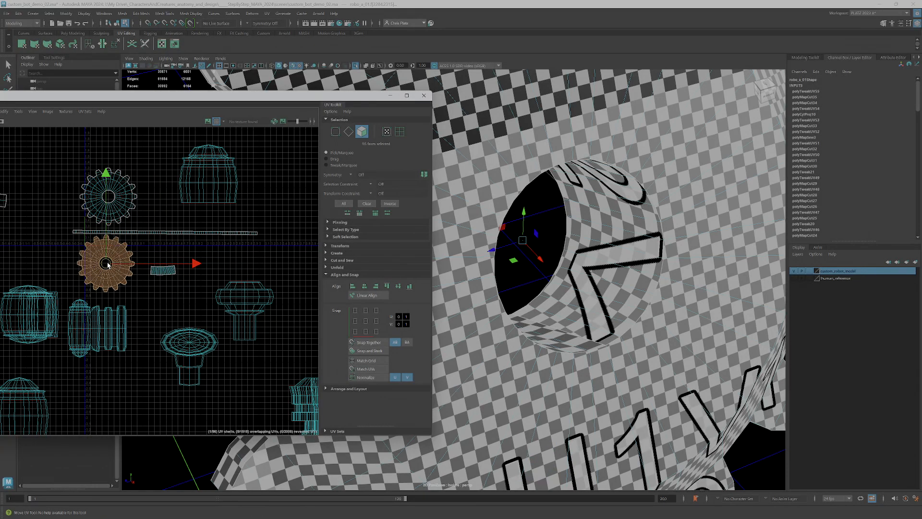
Unfold the center hole's wall strip and move it beside the gear face shells, close to the rim strip.
{"action": "double_click", "coordinate": [164, 271]}
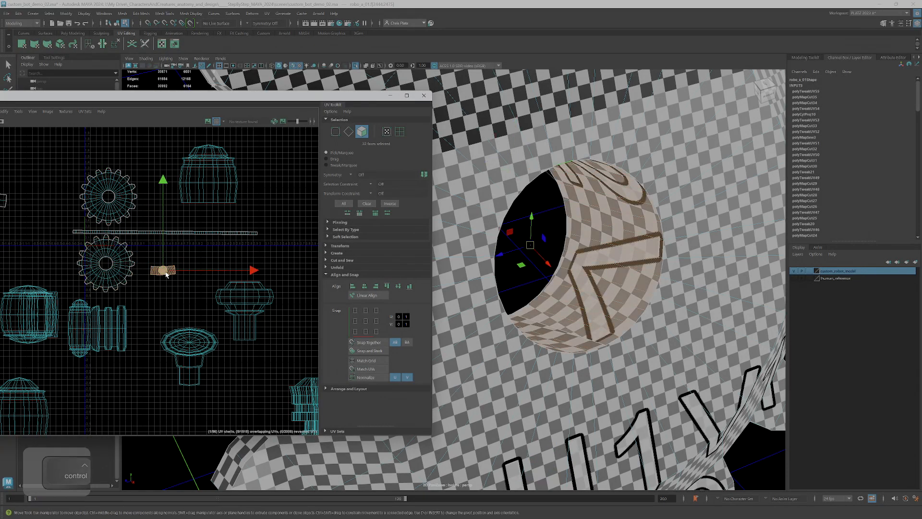
{"action": "key", "text": "ctrl+u"}
{"action": "left_click_drag", "start_coordinate": [165, 274], "coordinate": [149, 245]}
{"action": "scroll", "coordinate": [149, 245], "scroll_direction": "up", "scroll_amount": 4}
{"action": "scroll", "coordinate": [149, 245], "scroll_direction": "down", "scroll_amount": 3}
Scale up the hole wall's strip to match the checker size on the gear's faces.
{"action": "left_click_drag", "start_coordinate": [567, 260], "coordinate": [610, 261], "text": "alt"}
{"action": "middle_click_drag", "start_coordinate": [610, 261], "coordinate": [644, 309], "text": "alt"}
{"action": "right_click_drag", "start_coordinate": [643, 309], "coordinate": [620, 308], "text": "alt"}
{"action": "key", "text": "r"}
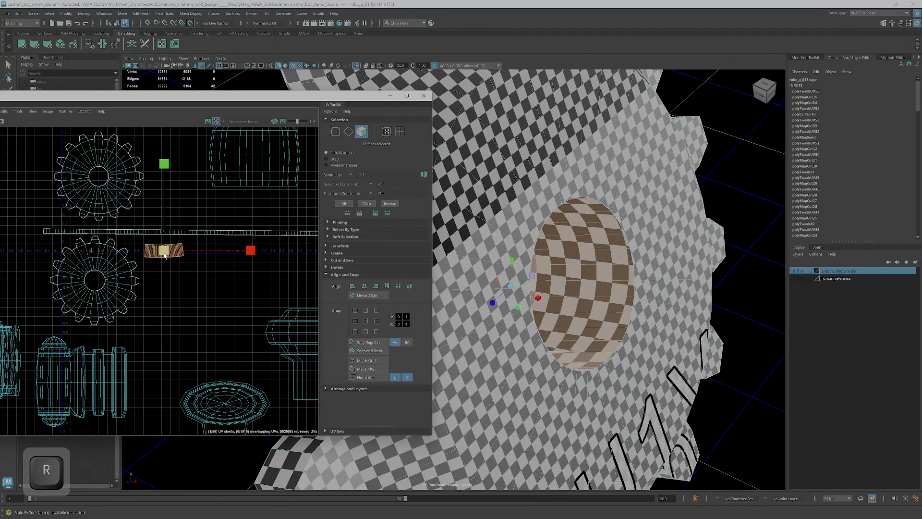
{"action": "left_click_drag", "start_coordinate": [169, 251], "coordinate": [218, 234]}
Scale up the toothed rim's strip to match the checker size on the gear's faces.
{"action": "scroll", "coordinate": [577, 248], "scroll_direction": "down", "scroll_amount": 3}
{"action": "left_click_drag", "start_coordinate": [577, 247], "coordinate": [617, 252], "text": "alt"}
{"action": "middle_click_drag", "start_coordinate": [618, 252], "coordinate": [699, 256], "text": "alt"}
{"action": "left_click_drag", "start_coordinate": [699, 256], "coordinate": [557, 198], "text": "alt"}
{"action": "left_click", "coordinate": [193, 233]}
{"action": "left_click_drag", "start_coordinate": [189, 234], "coordinate": [218, 219]}
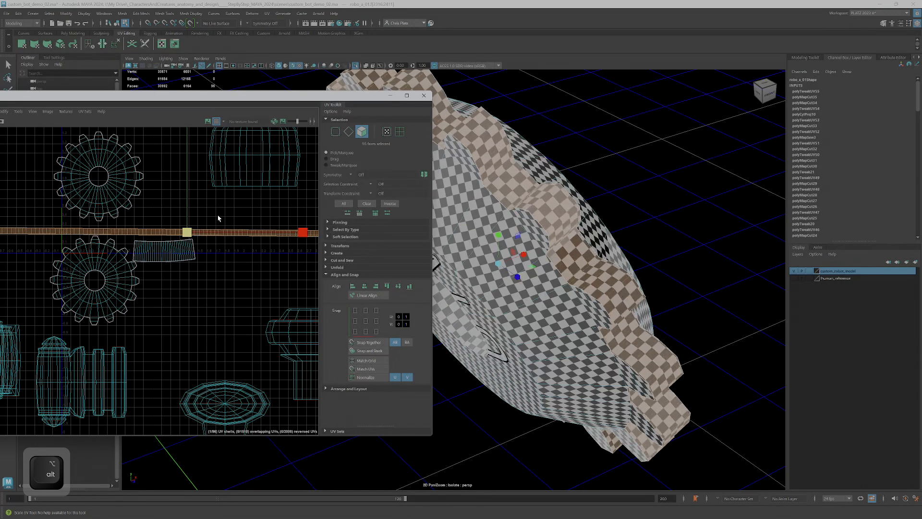
Select the gear's face, rim and hole shells together and move them away to the outer side of the remaining shells.
{"action": "right_click_drag", "start_coordinate": [218, 218], "coordinate": [191, 278], "text": "alt"}
{"action": "left_click", "coordinate": [136, 200], "text": "ctrl+shift"}
{"action": "left_click", "coordinate": [147, 250], "text": "ctrl+shift"}
{"action": "left_click", "coordinate": [164, 246], "text": "ctrl+shift"}
{"action": "key", "text": "ctrl+u"}
{"action": "middle_click_drag", "start_coordinate": [192, 278], "coordinate": [150, 289], "text": "alt"}
{"action": "left_click_drag", "start_coordinate": [130, 264], "coordinate": [246, 317]}
Show the whole robot again and examine which hip and leg parts the remaining UV shells belong to.
{"action": "left_click", "coordinate": [219, 273]}
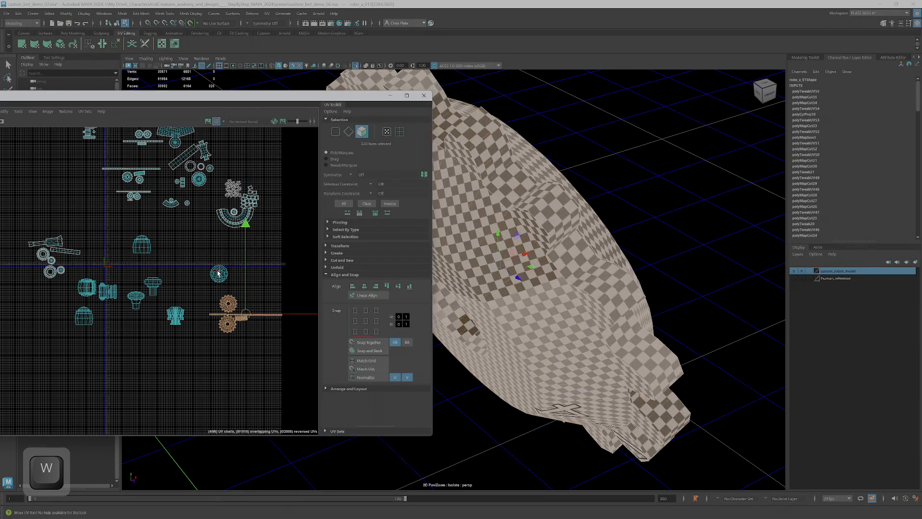
{"action": "left_click", "coordinate": [354, 66]}
{"action": "scroll", "coordinate": [467, 186], "scroll_direction": "down", "scroll_amount": 5}
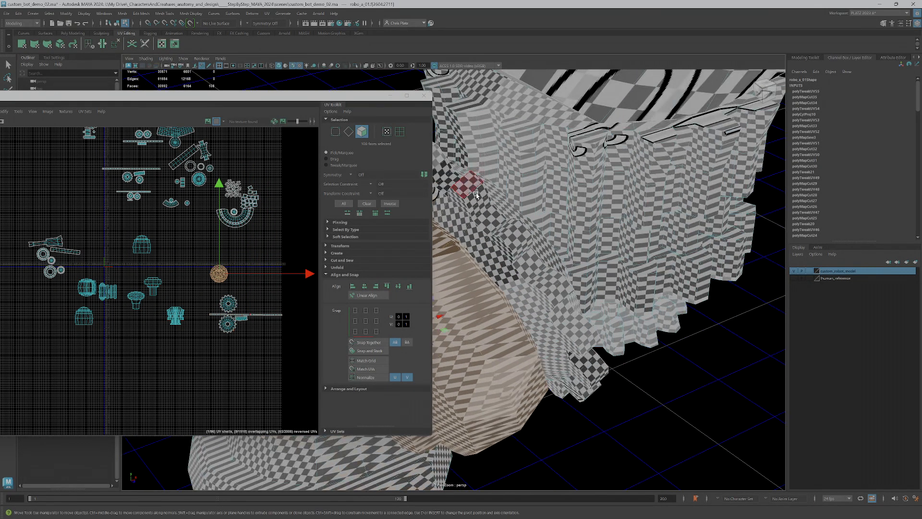
{"action": "left_click_drag", "start_coordinate": [467, 185], "coordinate": [497, 336], "text": "alt"}
{"action": "middle_click_drag", "start_coordinate": [497, 336], "coordinate": [591, 240], "text": "alt"}
{"action": "left_click_drag", "start_coordinate": [585, 201], "coordinate": [554, 187], "text": "alt"}
{"action": "right_click_drag", "start_coordinate": [554, 187], "coordinate": [593, 173], "text": "alt"}
{"action": "left_click_drag", "start_coordinate": [573, 198], "coordinate": [538, 269], "text": "alt"}
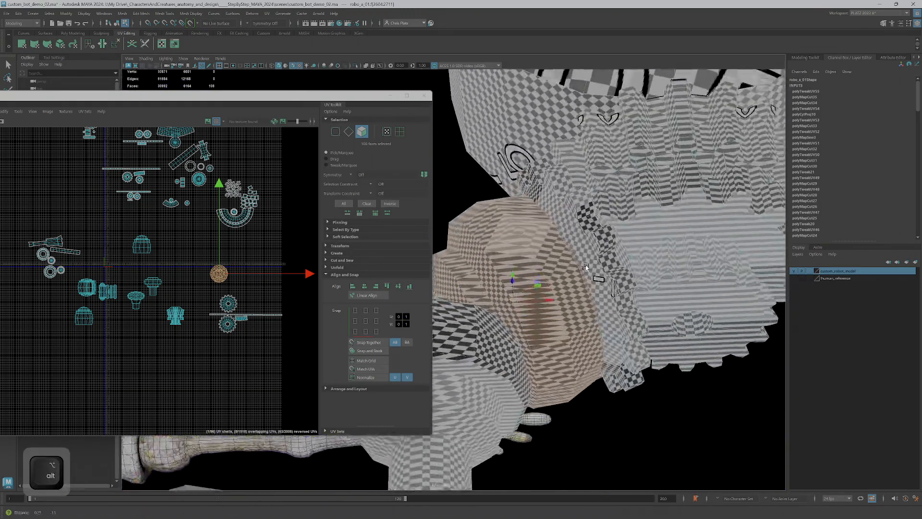
{"action": "right_click_drag", "start_coordinate": [538, 269], "coordinate": [578, 276], "text": "alt"}
{"action": "left_click_drag", "start_coordinate": [579, 277], "coordinate": [613, 317], "text": "alt"}
{"action": "middle_click_drag", "start_coordinate": [612, 318], "coordinate": [606, 323], "text": "alt"}
{"action": "left_click_drag", "start_coordinate": [607, 323], "coordinate": [605, 311], "text": "alt"}
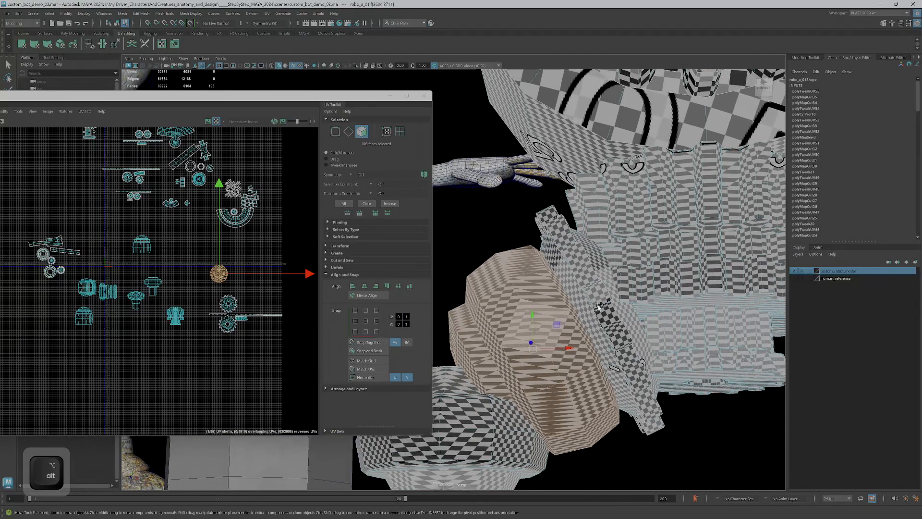
{"action": "middle_click_drag", "start_coordinate": [592, 310], "coordinate": [649, 188], "text": "alt"}
{"action": "right_click_drag", "start_coordinate": [634, 206], "coordinate": [576, 217], "text": "alt"}
{"action": "middle_click_drag", "start_coordinate": [573, 311], "coordinate": [583, 214], "text": "alt"}
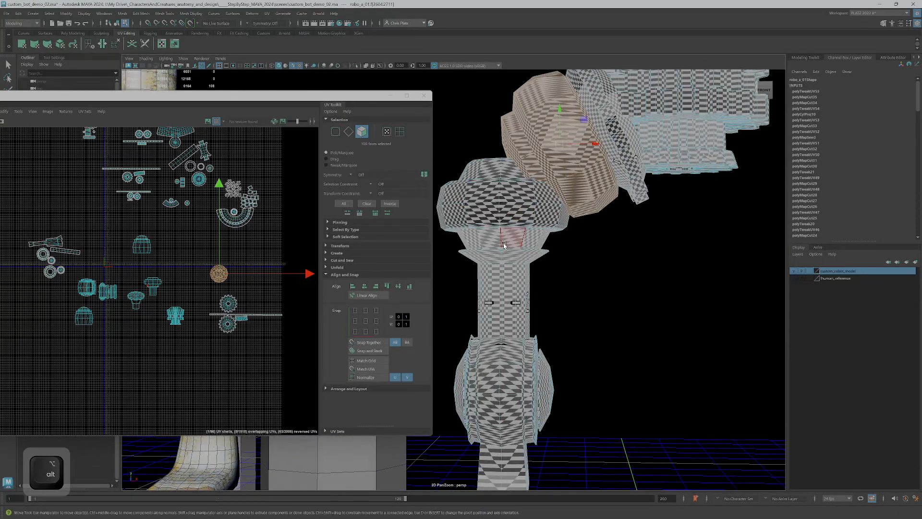
{"action": "right_click_drag", "start_coordinate": [570, 297], "coordinate": [543, 327], "text": "alt"}
{"action": "middle_click_drag", "start_coordinate": [565, 462], "coordinate": [592, 292], "text": "alt"}
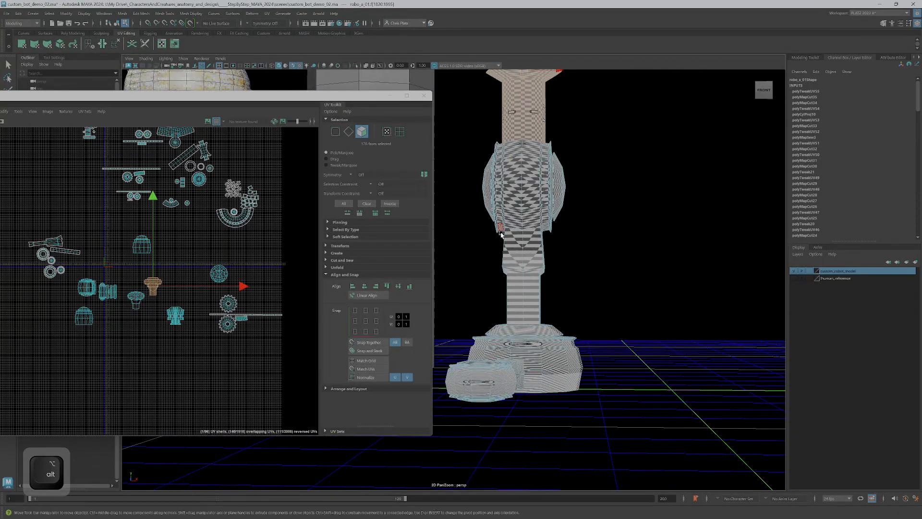
{"action": "left_click", "coordinate": [527, 250]}
Examine the robot's arm, shoulder and torso to find the next part that still needs unwrapping.
{"action": "left_click_drag", "start_coordinate": [587, 377], "coordinate": [541, 312], "text": "alt"}
{"action": "middle_click_drag", "start_coordinate": [536, 246], "coordinate": [601, 413], "text": "alt"}
{"action": "middle_click_drag", "start_coordinate": [548, 212], "coordinate": [619, 298], "text": "alt"}
{"action": "right_click_drag", "start_coordinate": [576, 269], "coordinate": [619, 274], "text": "alt"}
{"action": "left_click_drag", "start_coordinate": [620, 274], "coordinate": [663, 275], "text": "alt"}
{"action": "middle_click_drag", "start_coordinate": [554, 259], "coordinate": [611, 230], "text": "alt"}
{"action": "left_click_drag", "start_coordinate": [612, 230], "coordinate": [533, 264], "text": "alt"}
{"action": "right_click_drag", "start_coordinate": [534, 264], "coordinate": [577, 250], "text": "alt"}
{"action": "middle_click_drag", "start_coordinate": [575, 211], "coordinate": [620, 473], "text": "alt"}
{"action": "middle_click_drag", "start_coordinate": [625, 250], "coordinate": [630, 428], "text": "alt"}
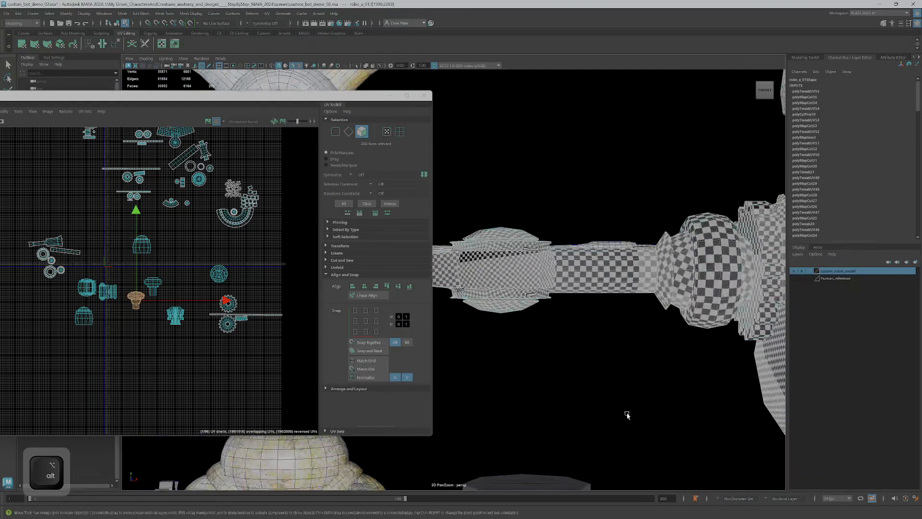
{"action": "right_click_drag", "start_coordinate": [673, 298], "coordinate": [620, 288], "text": "alt"}
{"action": "middle_click_drag", "start_coordinate": [620, 289], "coordinate": [774, 307], "text": "alt"}
{"action": "left_click_drag", "start_coordinate": [634, 288], "coordinate": [644, 308], "text": "alt"}
{"action": "middle_click_drag", "start_coordinate": [644, 308], "coordinate": [644, 249], "text": "alt"}
{"action": "right_click_drag", "start_coordinate": [576, 255], "coordinate": [628, 244], "text": "alt"}
{"action": "right_click_drag", "start_coordinate": [711, 298], "coordinate": [593, 240], "text": "alt"}
{"action": "middle_click_drag", "start_coordinate": [593, 240], "coordinate": [530, 193], "text": "alt"}
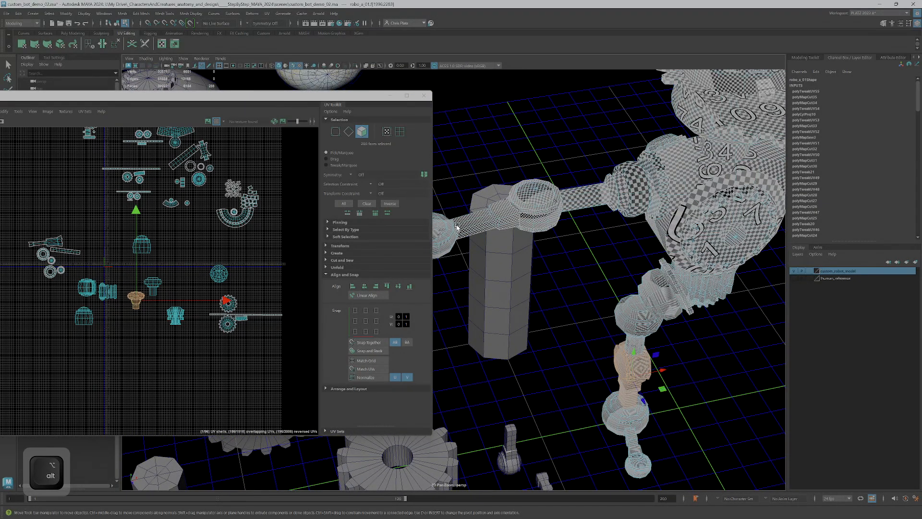
Select the UV shell of the arm's round, stripe-distorted joint cap and isolate that part in the 3D view.
{"action": "right_click_drag", "start_coordinate": [559, 225], "coordinate": [608, 240], "text": "alt"}
{"action": "middle_click_drag", "start_coordinate": [554, 214], "coordinate": [601, 327], "text": "alt"}
{"action": "left_click_drag", "start_coordinate": [628, 317], "coordinate": [636, 289], "text": "alt"}
{"action": "right_click_drag", "start_coordinate": [585, 260], "coordinate": [661, 277], "text": "alt"}
{"action": "middle_click_drag", "start_coordinate": [521, 310], "coordinate": [636, 269], "text": "alt"}
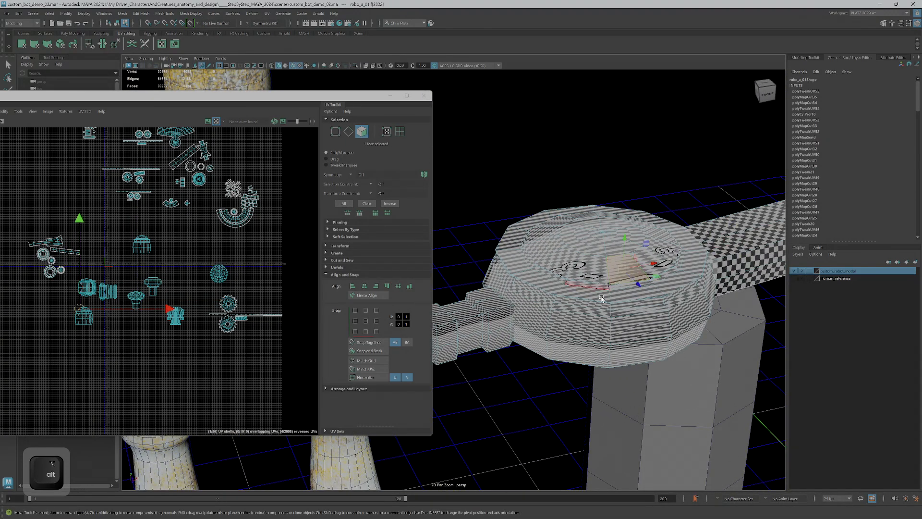
{"action": "double_click", "coordinate": [597, 313]}
{"action": "left_click_drag", "start_coordinate": [597, 313], "coordinate": [555, 282], "text": "alt"}
{"action": "middle_click_drag", "start_coordinate": [154, 278], "coordinate": [164, 225], "text": "alt"}
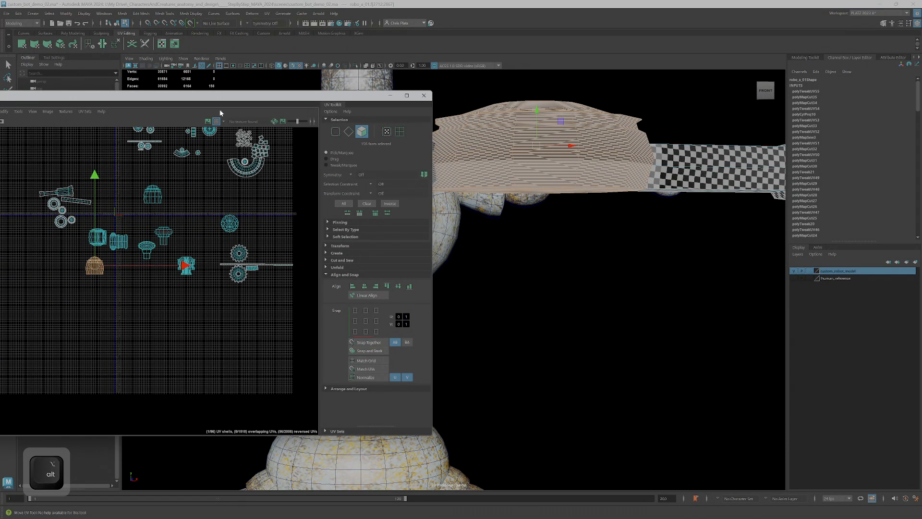
{"action": "left_click", "coordinate": [355, 67]}
Select the edge loop around the joint cap's flat base and cut the UVs along it.
{"action": "left_click_drag", "start_coordinate": [595, 219], "coordinate": [595, 190], "text": "alt"}
{"action": "middle_click_drag", "start_coordinate": [576, 191], "coordinate": [594, 267], "text": "alt"}
{"action": "right_click_drag", "start_coordinate": [594, 267], "coordinate": [611, 271], "text": "alt"}
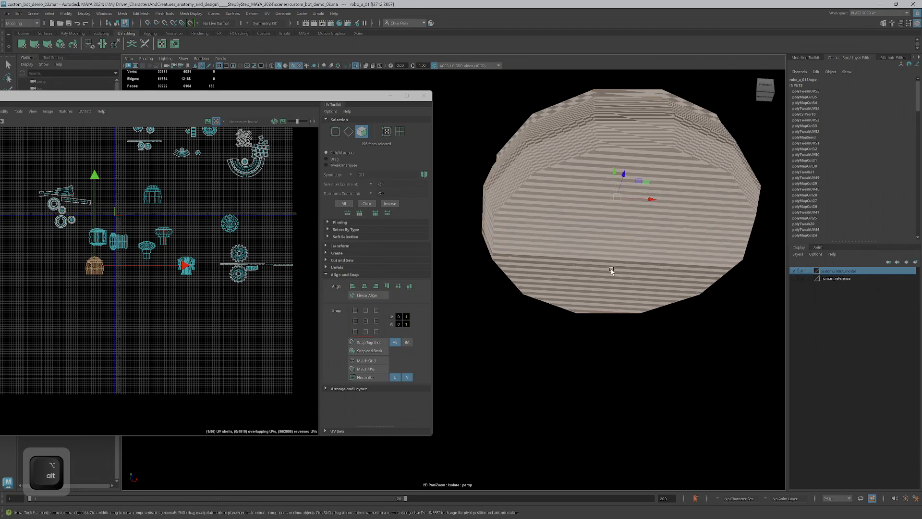
{"action": "right_click_drag", "start_coordinate": [577, 187], "coordinate": [616, 173], "text": "alt"}
{"action": "middle_click_drag", "start_coordinate": [616, 173], "coordinate": [578, 249], "text": "alt"}
{"action": "right_click_drag", "start_coordinate": [557, 212], "coordinate": [559, 192]}
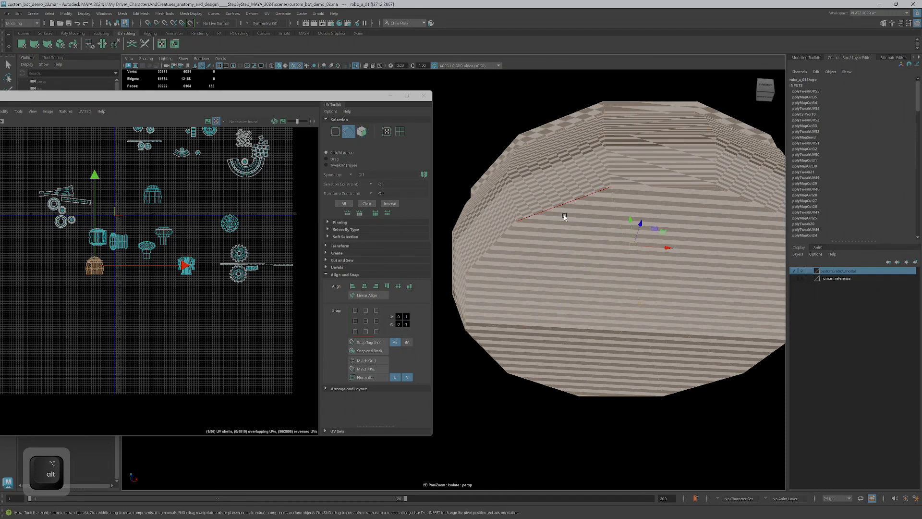
{"action": "double_click", "coordinate": [565, 204]}
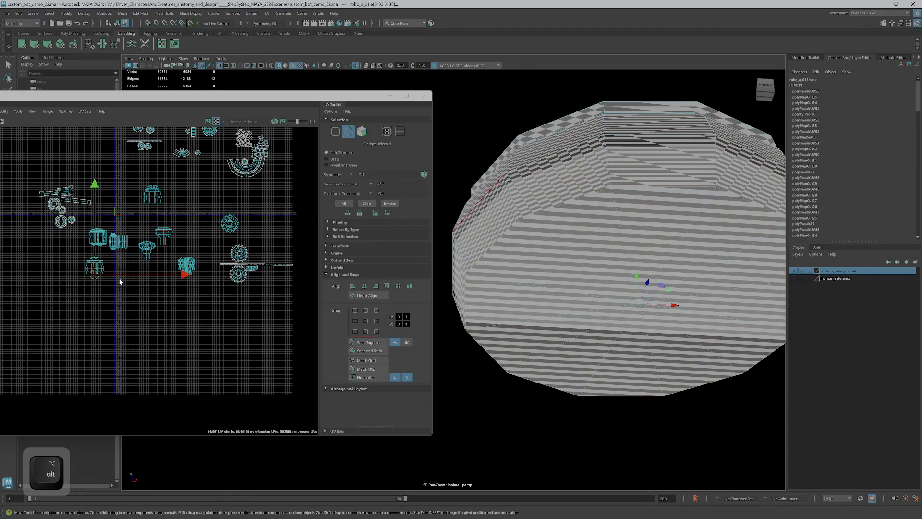
{"action": "middle_click_drag", "start_coordinate": [121, 290], "coordinate": [140, 296], "text": "alt"}
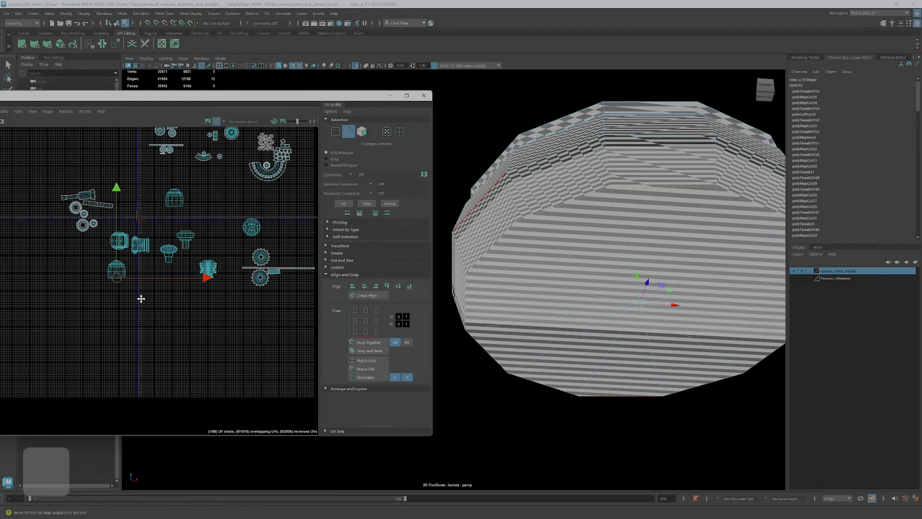
{"action": "scroll", "coordinate": [138, 300], "scroll_direction": "up", "scroll_amount": 4}
{"action": "key", "text": "f"}
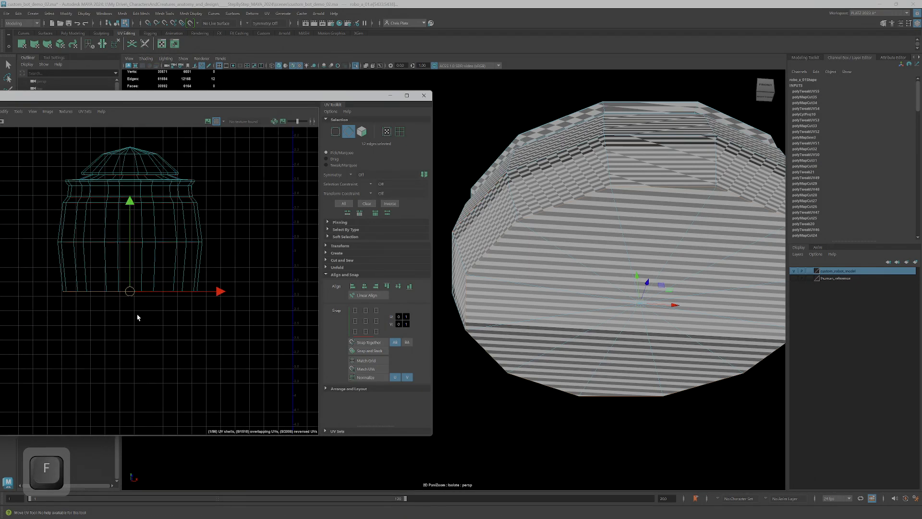
{"action": "key", "text": "shift+x"}
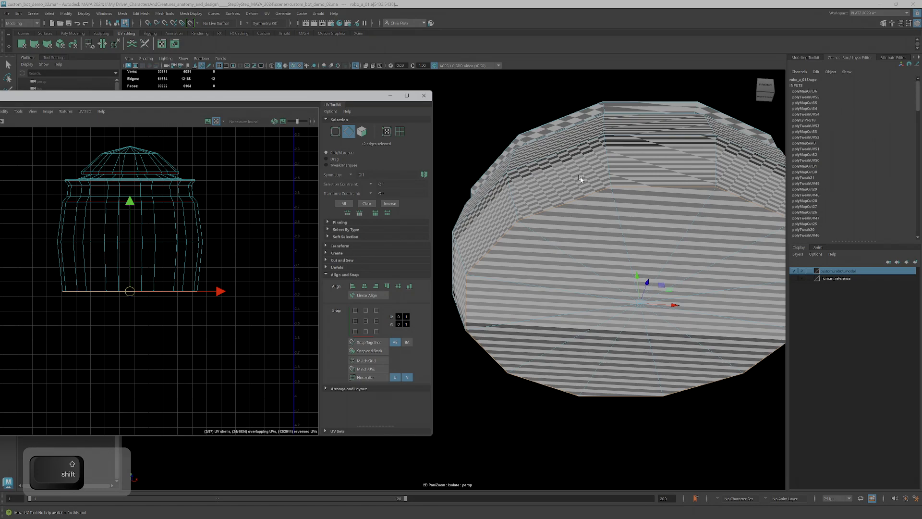
Turn off the checker texture display to see the narrow grooves around the joint cap's domed lid.
{"action": "left_click_drag", "start_coordinate": [556, 214], "coordinate": [577, 226], "text": "alt"}
{"action": "scroll", "coordinate": [578, 226], "scroll_direction": "up", "scroll_amount": 8}
{"action": "right_click_drag", "start_coordinate": [538, 279], "coordinate": [624, 289], "text": "alt"}
{"action": "middle_click_drag", "start_coordinate": [625, 289], "coordinate": [575, 290], "text": "alt"}
{"action": "left_click_drag", "start_coordinate": [574, 290], "coordinate": [570, 264], "text": "alt"}
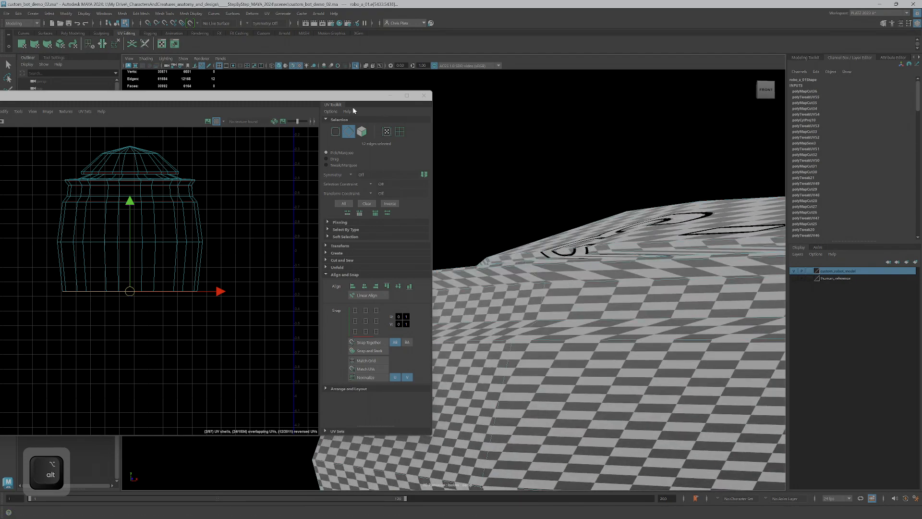
{"action": "left_click", "coordinate": [217, 122]}
Select the edge loops in the grooves beneath the domed lid and the thin rim, and cut the UVs along them.
{"action": "left_click_drag", "start_coordinate": [511, 223], "coordinate": [553, 201], "text": "alt"}
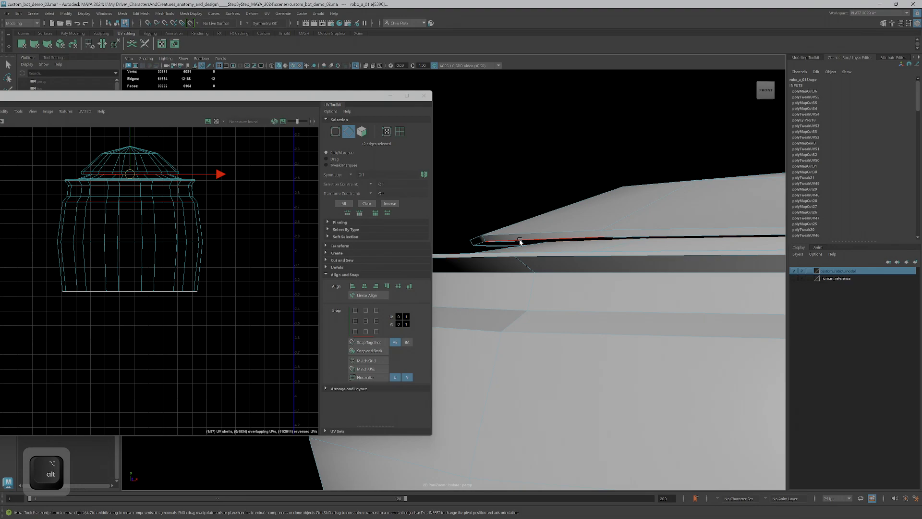
{"action": "left_click_drag", "start_coordinate": [534, 266], "coordinate": [546, 276], "text": "alt"}
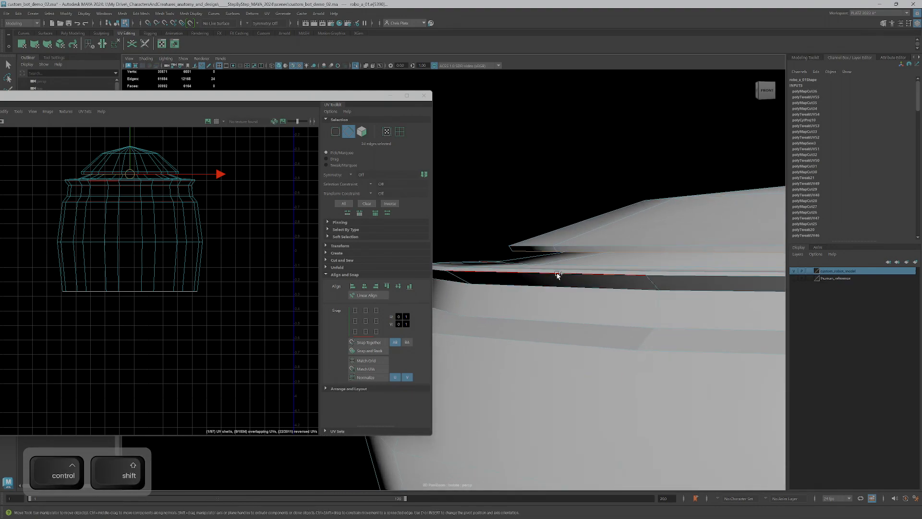
{"action": "scroll", "coordinate": [558, 288], "scroll_direction": "down", "scroll_amount": 4}
{"action": "middle_click_drag", "start_coordinate": [569, 313], "coordinate": [563, 244], "text": "alt"}
{"action": "scroll", "coordinate": [563, 244], "scroll_direction": "down", "scroll_amount": 4}
{"action": "middle_click_drag", "start_coordinate": [228, 277], "coordinate": [225, 311], "text": "alt"}
{"action": "key", "text": "shift+x"}
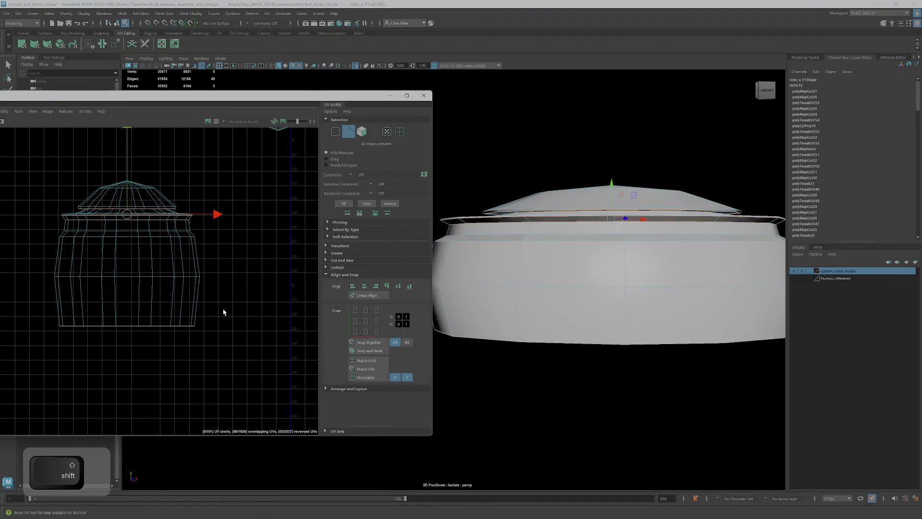
Show the whole robot to examine how the joint cap sits on the arm, and isolate the cap again.
{"action": "scroll", "coordinate": [227, 312], "scroll_direction": "down", "scroll_amount": 2}
{"action": "left_click_drag", "start_coordinate": [664, 292], "coordinate": [448, 108], "text": "alt"}
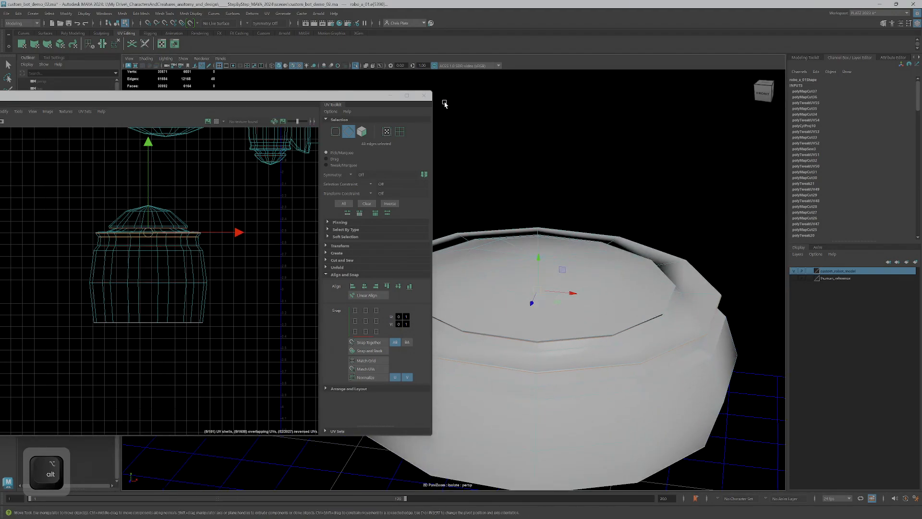
{"action": "left_click", "coordinate": [356, 66]}
{"action": "scroll", "coordinate": [495, 202], "scroll_direction": "down", "scroll_amount": 4}
{"action": "left_click_drag", "start_coordinate": [657, 340], "coordinate": [514, 246], "text": "alt"}
{"action": "right_click_drag", "start_coordinate": [514, 246], "coordinate": [515, 263]}
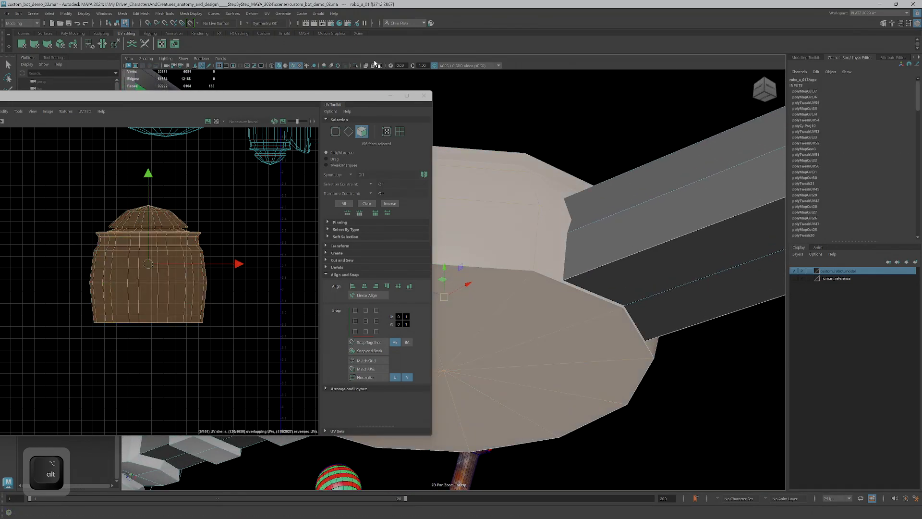
{"action": "left_click", "coordinate": [355, 66]}
Select one vertical edge line through the cap's wall and rim, leave out the edges across the dome, and cut the UVs along it.
{"action": "right_click_drag", "start_coordinate": [603, 230], "coordinate": [606, 213]}
{"action": "left_click", "coordinate": [625, 284]}
{"action": "left_click_drag", "start_coordinate": [625, 284], "coordinate": [625, 295], "text": "alt"}
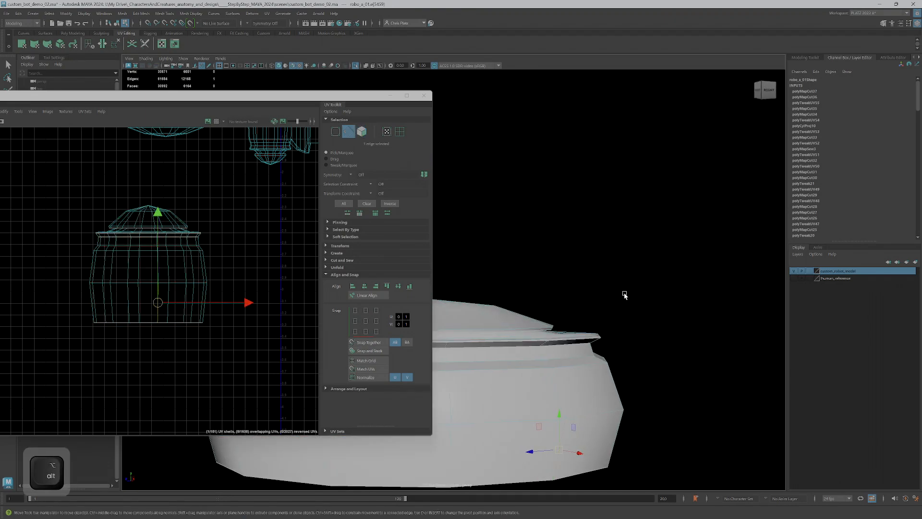
{"action": "double_click", "coordinate": [566, 383]}
{"action": "left_click_drag", "start_coordinate": [566, 383], "coordinate": [626, 376], "text": "alt"}
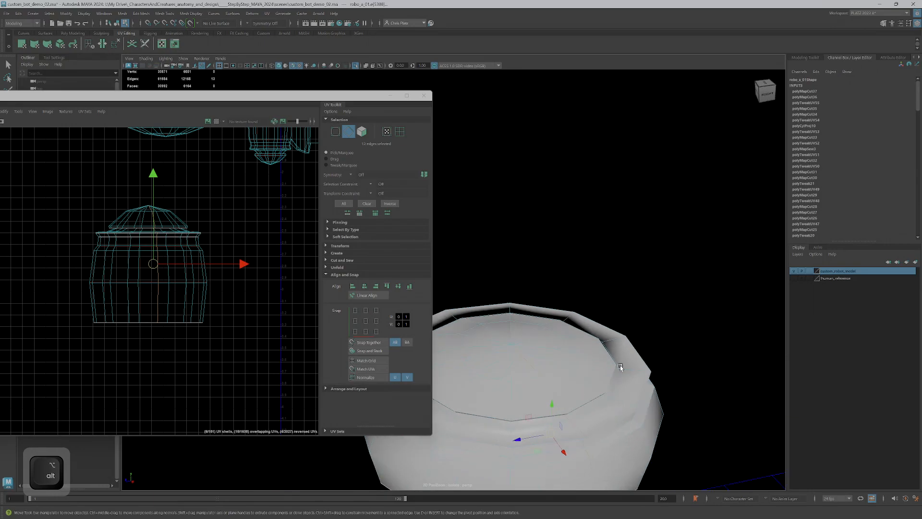
{"action": "left_click", "coordinate": [559, 399], "text": "ctrl"}
{"action": "left_click_drag", "start_coordinate": [559, 400], "coordinate": [622, 347], "text": "alt"}
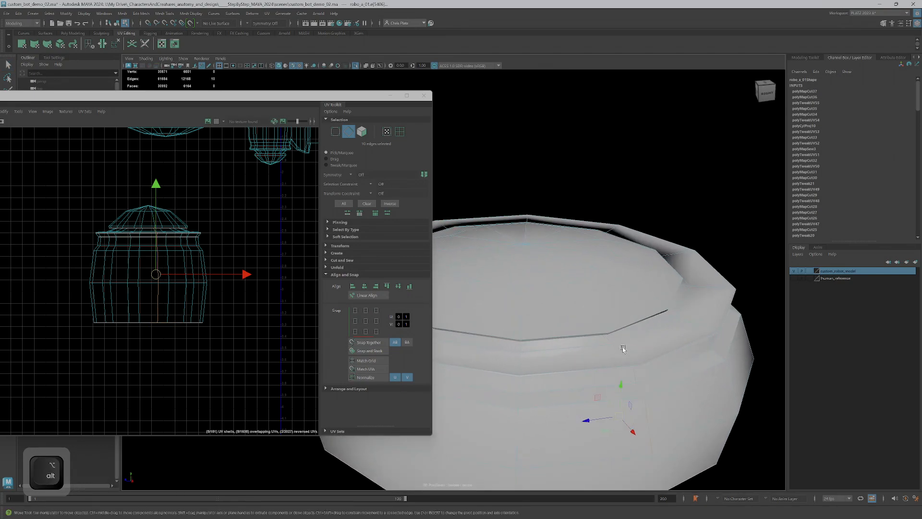
{"action": "left_click_drag", "start_coordinate": [660, 392], "coordinate": [609, 331], "text": "alt"}
{"action": "scroll", "coordinate": [579, 240], "scroll_direction": "up", "scroll_amount": 2}
{"action": "scroll", "coordinate": [580, 242], "scroll_direction": "down", "scroll_amount": 2}
{"action": "left_click_drag", "start_coordinate": [580, 244], "coordinate": [588, 265], "text": "alt"}
{"action": "middle_click_drag", "start_coordinate": [216, 282], "coordinate": [213, 282], "text": "alt"}
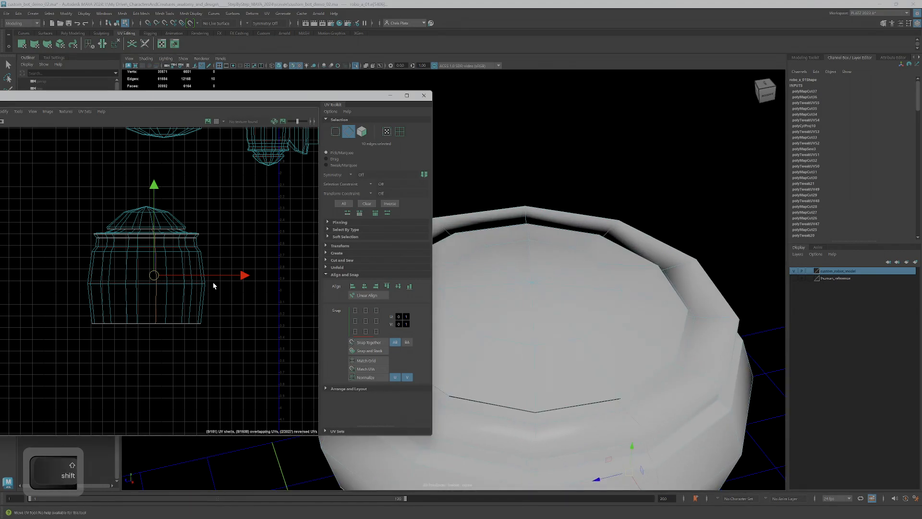
{"action": "key", "text": "shift+x"}
Select all of the joint cap's UV shells and unfold them.
{"action": "right_click_drag", "start_coordinate": [167, 301], "coordinate": [174, 326], "text": "shift"}
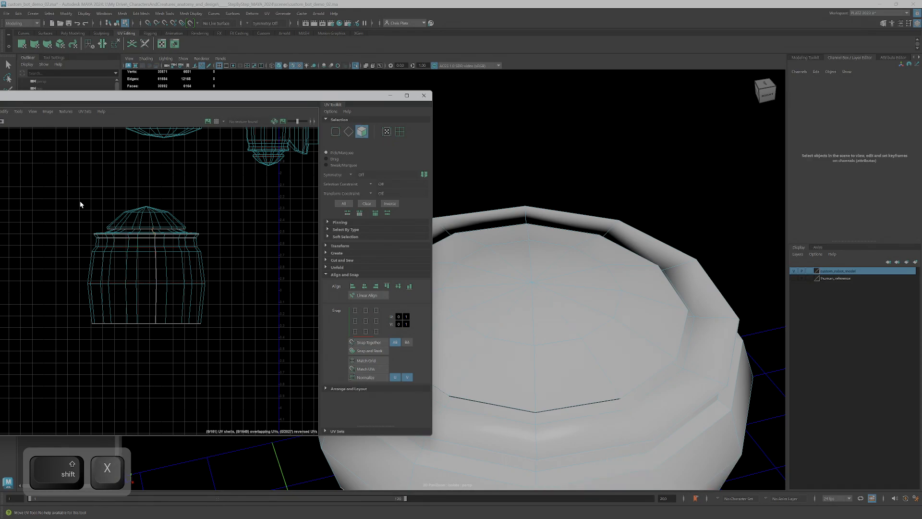
{"action": "left_click_drag", "start_coordinate": [256, 379], "coordinate": [256, 379]}
{"action": "key", "text": "ctrl+u"}
{"action": "scroll", "coordinate": [131, 277], "scroll_direction": "down", "scroll_amount": 4}
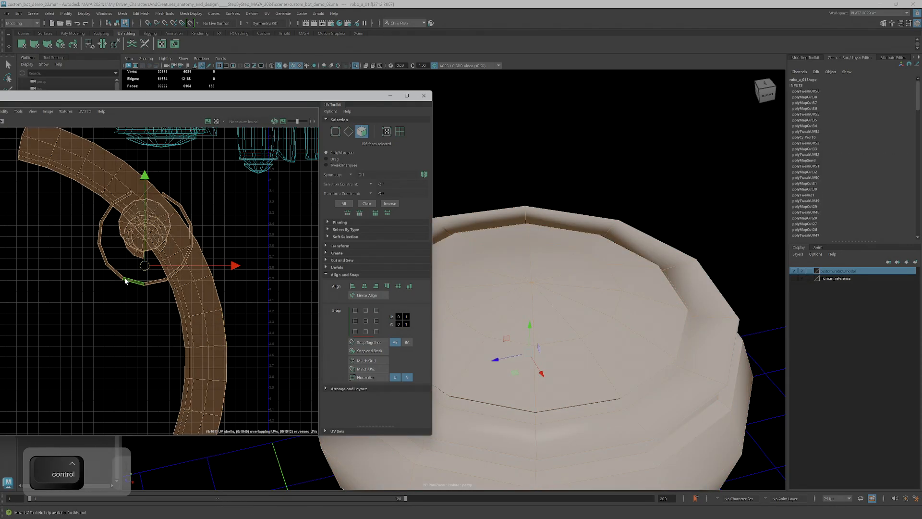
{"action": "scroll", "coordinate": [133, 278], "scroll_direction": "up", "scroll_amount": 3}
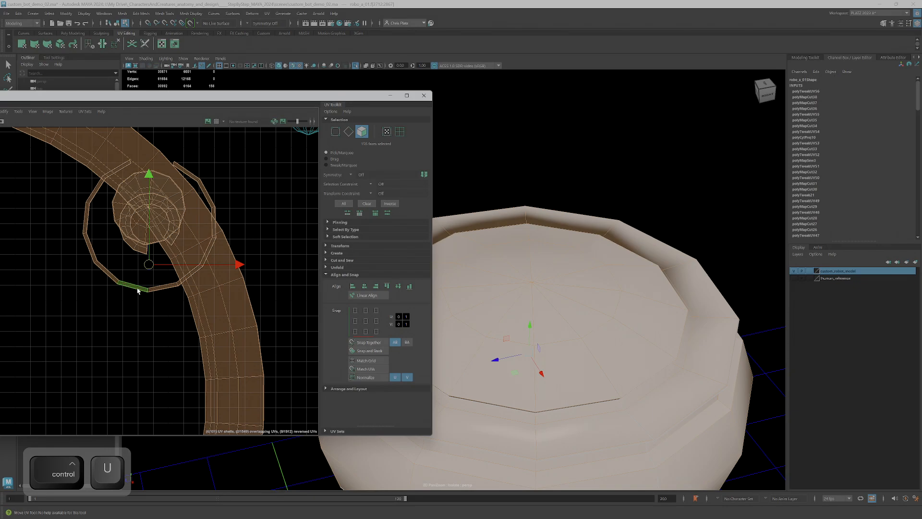
Move the overlapping shells of the thin rim, the curved collar and the domed lid apart beside the long wall shell.
{"action": "double_click", "coordinate": [138, 289]}
{"action": "left_click_drag", "start_coordinate": [151, 228], "coordinate": [94, 350]}
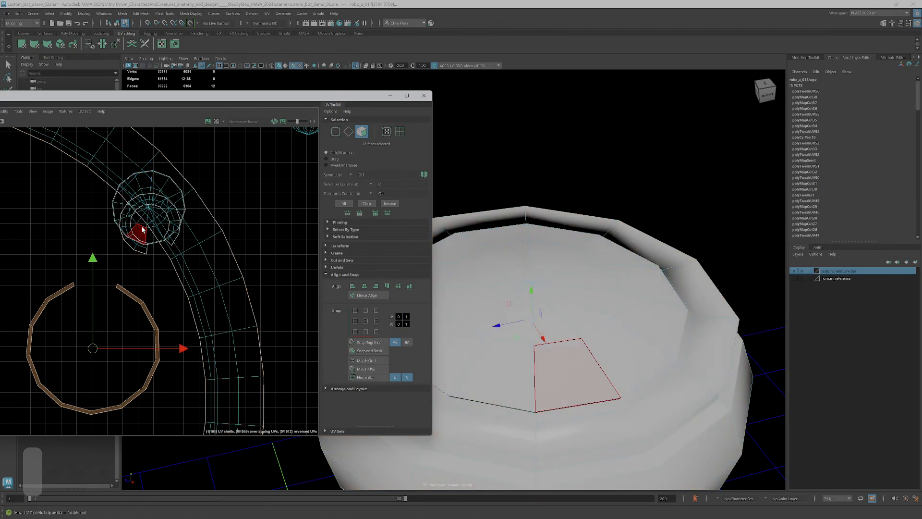
{"action": "double_click", "coordinate": [140, 245]}
{"action": "left_click_drag", "start_coordinate": [150, 224], "coordinate": [40, 232]}
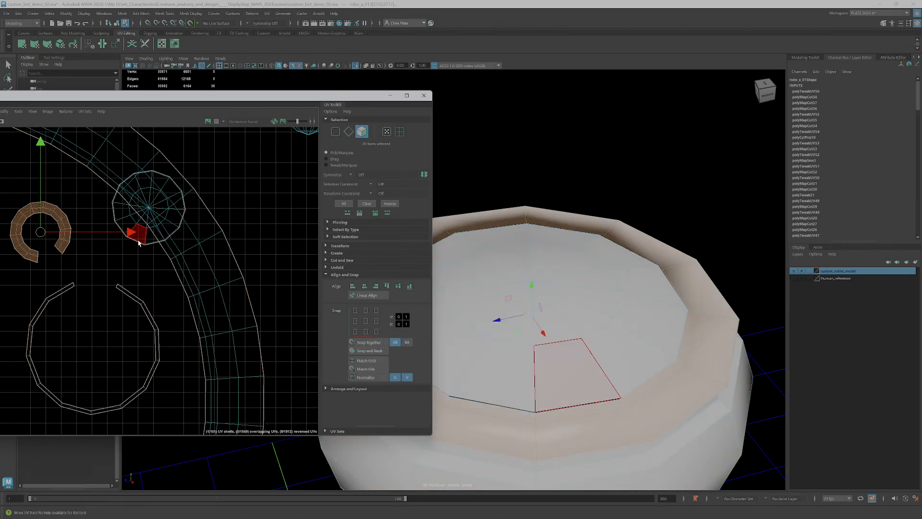
{"action": "double_click", "coordinate": [143, 237]}
{"action": "left_click_drag", "start_coordinate": [148, 212], "coordinate": [111, 249]}
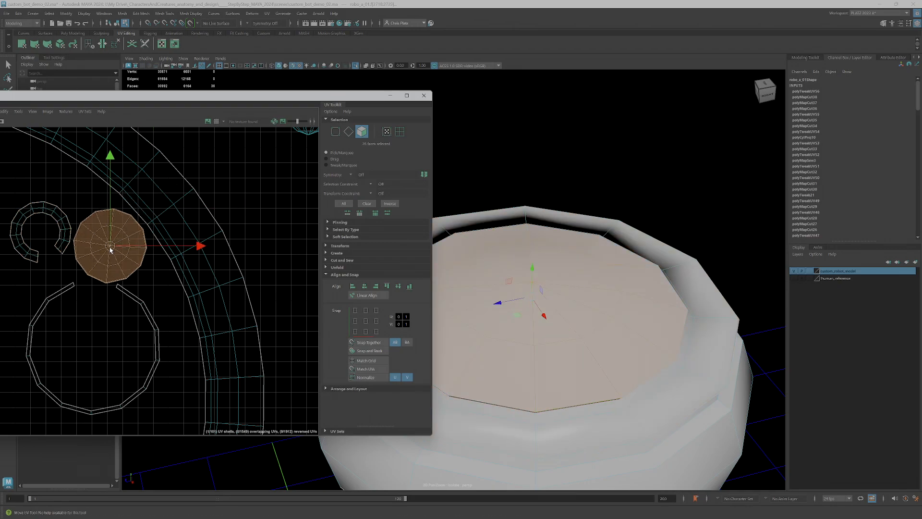
{"action": "middle_click_drag", "start_coordinate": [115, 248], "coordinate": [224, 328], "text": "alt"}
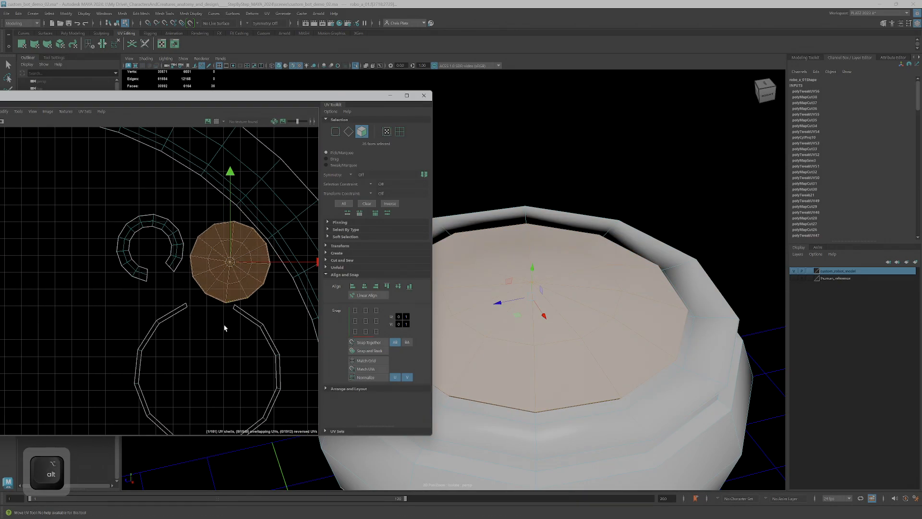
{"action": "double_click", "coordinate": [173, 313]}
{"action": "left_click_drag", "start_coordinate": [219, 376], "coordinate": [169, 374]}
Examine the cap from the side and select a neck face below the rim to find its place in the UV layout.
{"action": "left_click_drag", "start_coordinate": [601, 408], "coordinate": [636, 324], "text": "alt"}
{"action": "scroll", "coordinate": [606, 262], "scroll_direction": "up", "scroll_amount": 5}
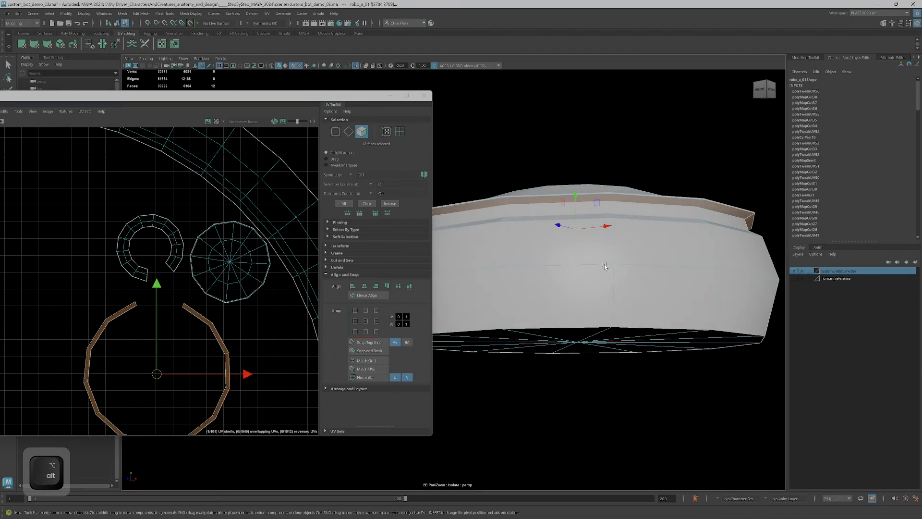
{"action": "middle_click_drag", "start_coordinate": [543, 211], "coordinate": [599, 370], "text": "alt"}
{"action": "left_click_drag", "start_coordinate": [594, 393], "coordinate": [554, 373], "text": "alt"}
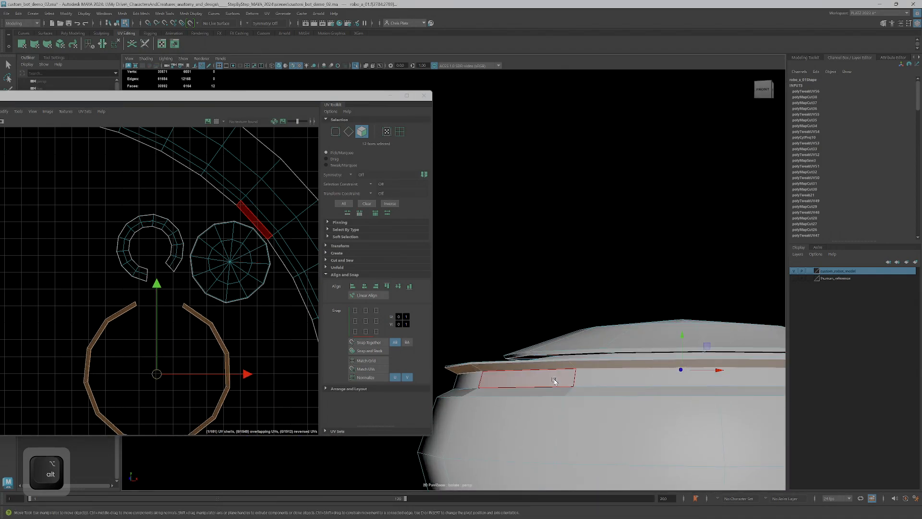
{"action": "left_click", "coordinate": [555, 381]}
{"action": "scroll", "coordinate": [252, 281], "scroll_direction": "down", "scroll_amount": 5, "text": "alt"}
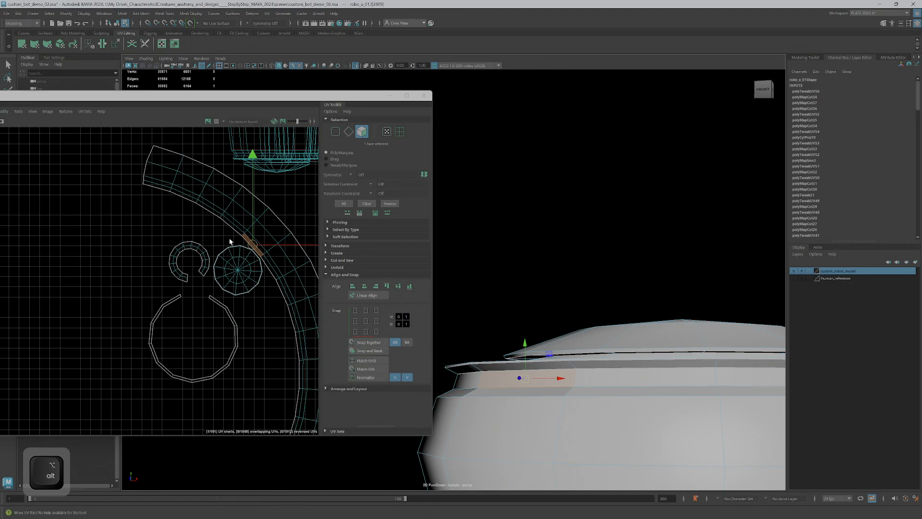
Select the cap's wall, collar, rim and dome shells together and move them to the outer side of the remaining shells.
{"action": "scroll", "coordinate": [208, 249], "scroll_direction": "down", "scroll_amount": 9, "text": "alt"}
{"action": "middle_click_drag", "start_coordinate": [206, 301], "coordinate": [200, 305], "text": "alt"}
{"action": "double_click", "coordinate": [197, 244], "text": "ctrl+shift"}
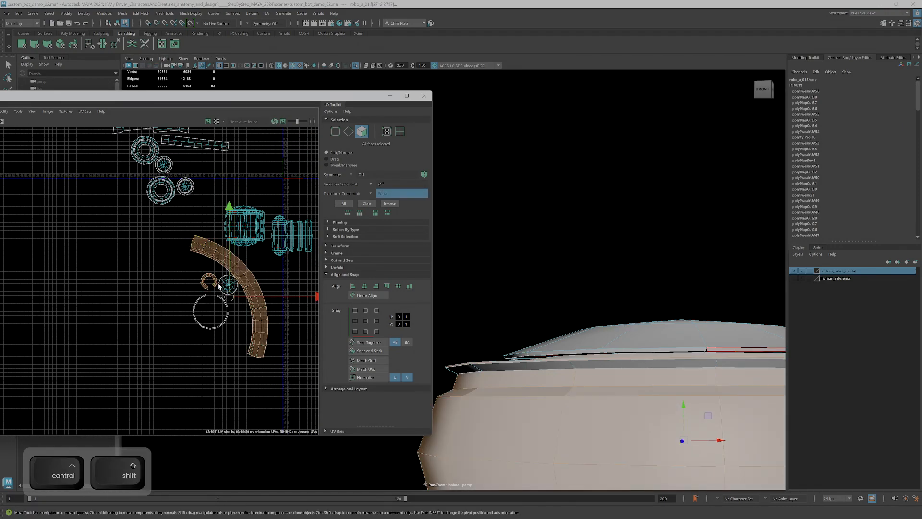
{"action": "left_click_drag", "start_coordinate": [228, 298], "coordinate": [105, 279]}
{"action": "scroll", "coordinate": [309, 300], "scroll_direction": "down", "scroll_amount": 5}
{"action": "middle_click_drag", "start_coordinate": [298, 292], "coordinate": [138, 285], "text": "alt"}
Select the cap's flat base faces, apply an automatic projection and place the resulting disc beside the cap's other shells.
{"action": "mouse_move", "coordinate": [535, 294]}
{"action": "left_mouse_down", "text": "alt"}
{"action": "mouse_move", "coordinate": [552, 286]}
{"action": "mouse_move", "coordinate": [519, 333]}
{"action": "mouse_move", "coordinate": [522, 303]}
{"action": "left_mouse_up", "text": "alt"}
{"action": "left_click_drag", "start_coordinate": [476, 333], "coordinate": [484, 313], "text": "alt"}
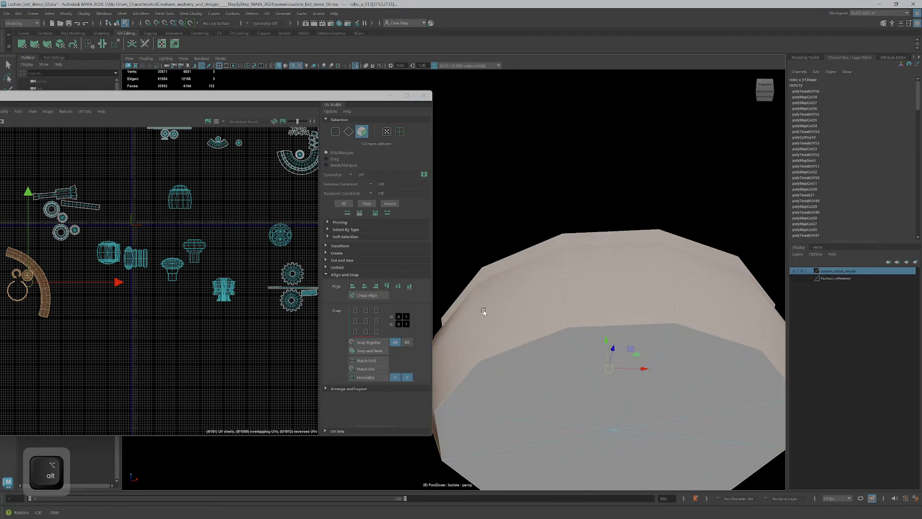
{"action": "left_click", "coordinate": [455, 363]}
{"action": "scroll", "coordinate": [96, 302], "scroll_direction": "up", "scroll_amount": 1}
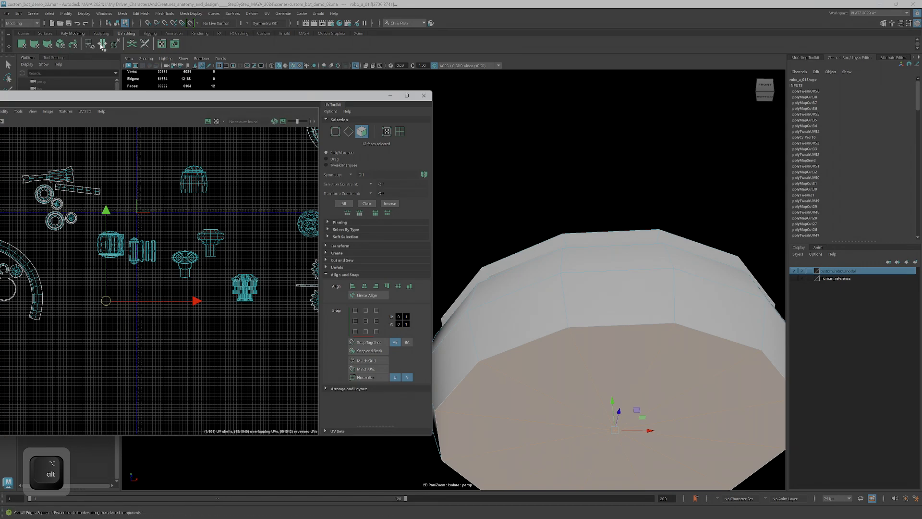
{"action": "left_click", "coordinate": [61, 45]}
{"action": "scroll", "coordinate": [125, 230], "scroll_direction": "down", "scroll_amount": 2}
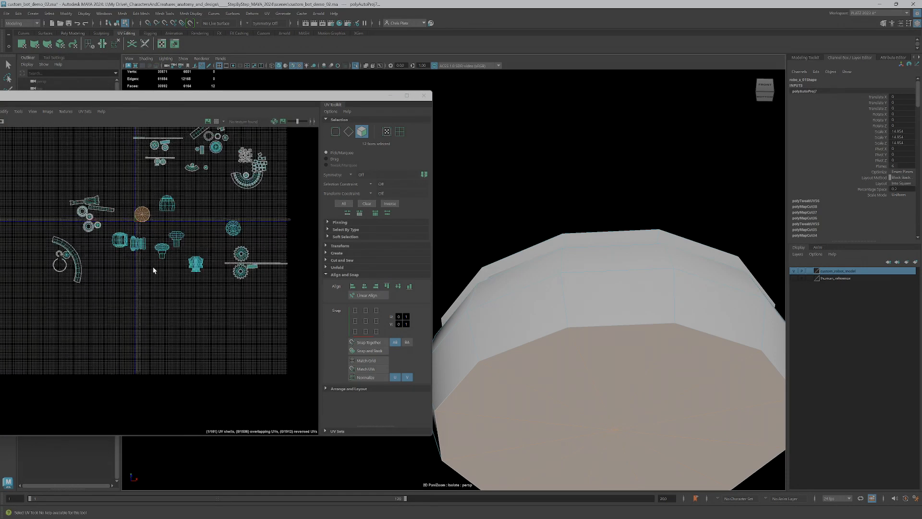
{"action": "key", "text": "w"}
{"action": "left_click_drag", "start_coordinate": [143, 219], "coordinate": [113, 275]}
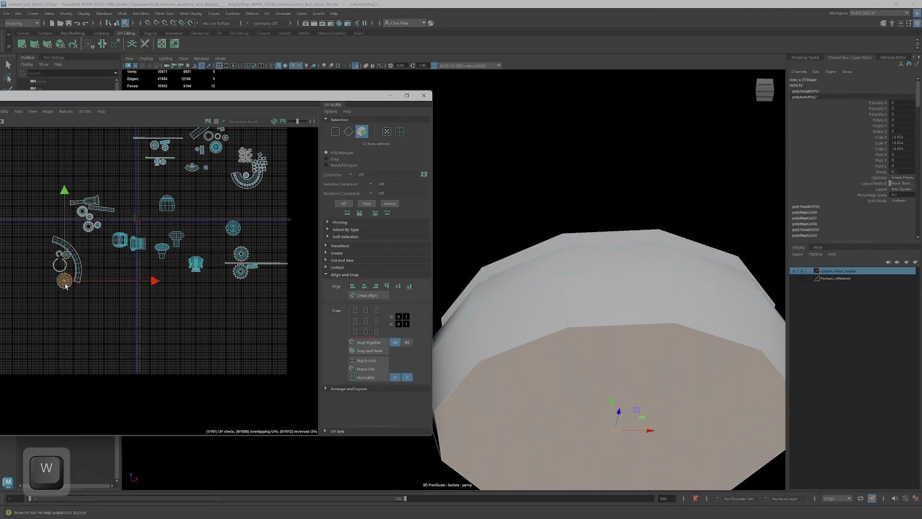
Find the unselected ring of faces on the underside of the domed lid's edge, select it and apply an automatic projection.
{"action": "left_click_drag", "start_coordinate": [83, 314], "coordinate": [84, 315]}
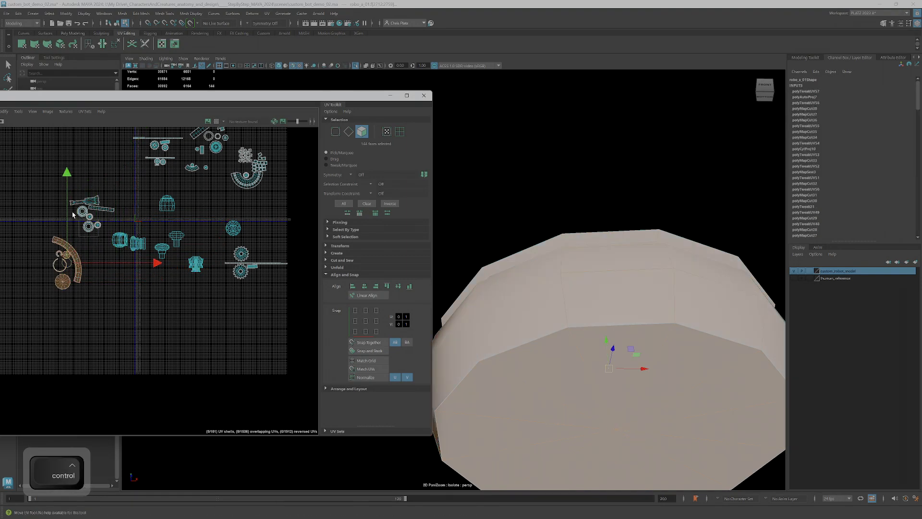
{"action": "left_click_drag", "start_coordinate": [541, 248], "coordinate": [541, 282], "text": "alt"}
{"action": "scroll", "coordinate": [541, 282], "scroll_direction": "up", "scroll_amount": 4}
{"action": "left_click_drag", "start_coordinate": [517, 296], "coordinate": [564, 334], "text": "alt"}
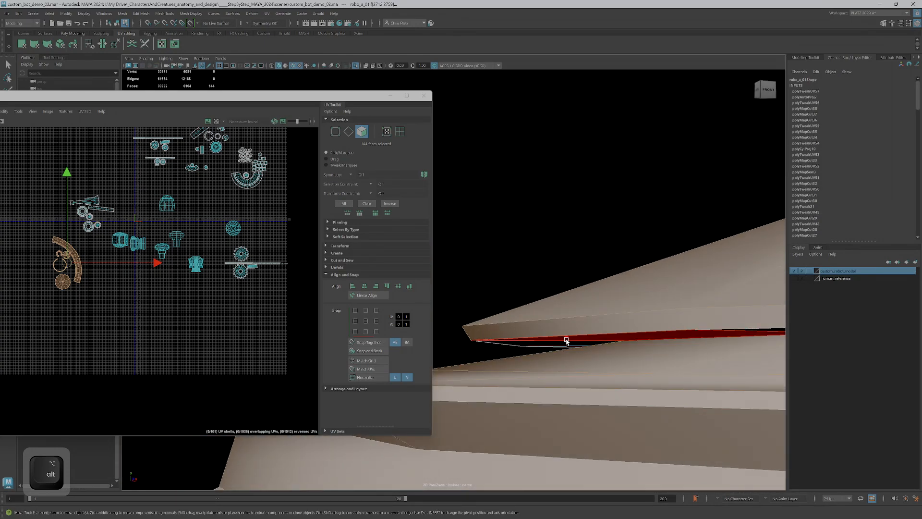
{"action": "left_click", "coordinate": [566, 339]}
{"action": "left_click", "coordinate": [562, 344], "text": "ctrl+shift"}
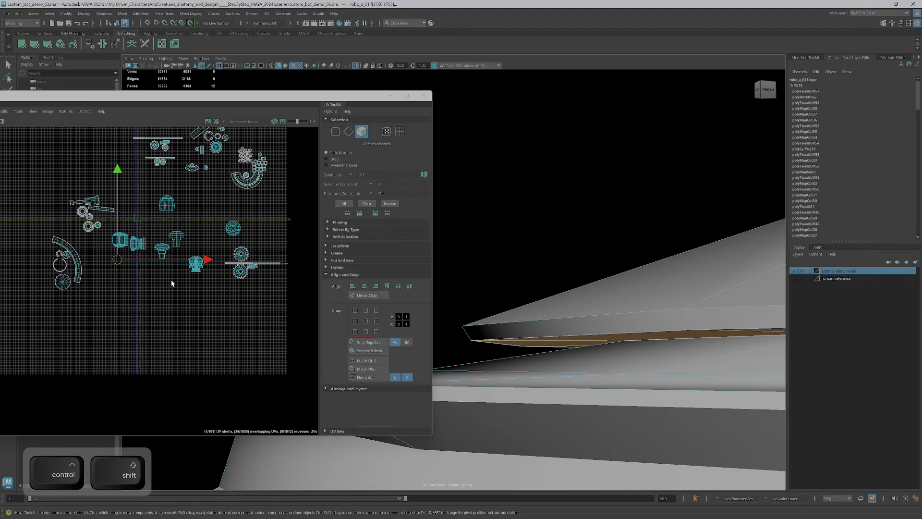
{"action": "left_click", "coordinate": [59, 46], "text": "ctrl+shift"}
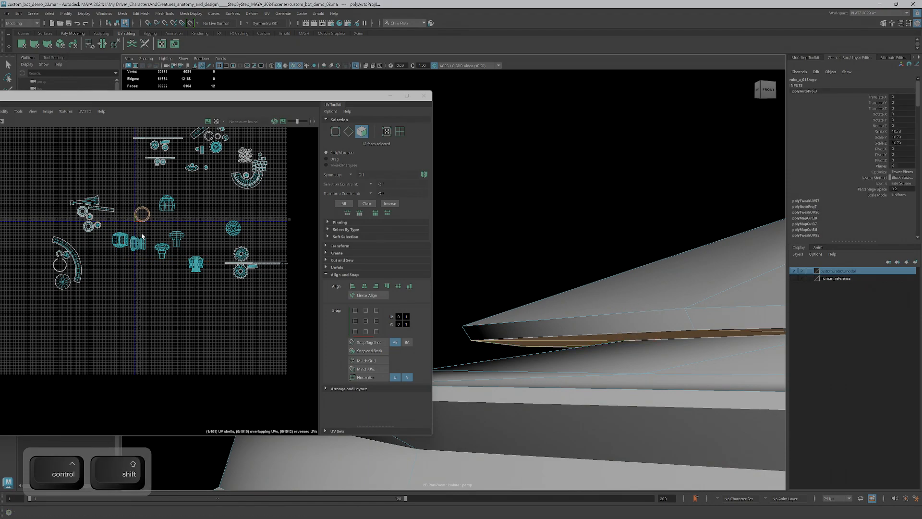
Move the projected ring shell to the cap's other shells, scale it down and nest it inside the rim rings.
{"action": "key", "text": "w"}
{"action": "left_click_drag", "start_coordinate": [142, 219], "coordinate": [45, 271]}
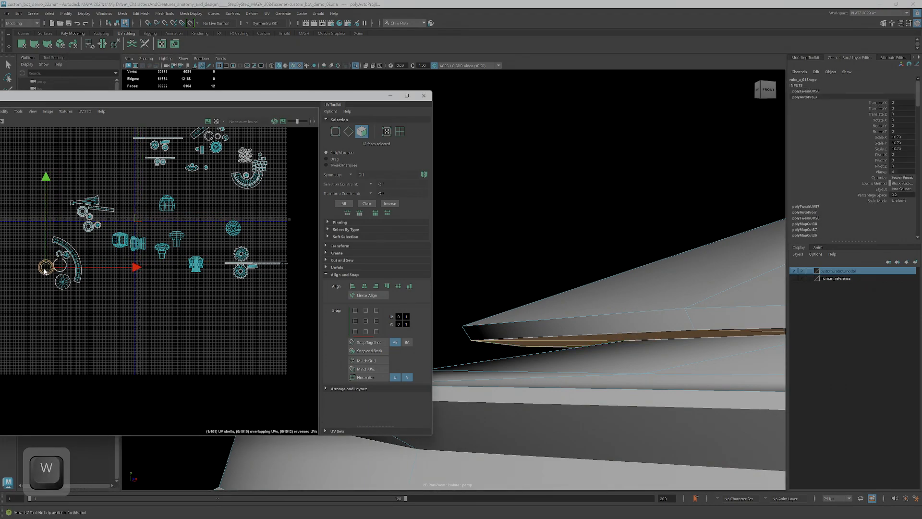
{"action": "scroll", "coordinate": [56, 270], "scroll_direction": "up", "scroll_amount": 10}
{"action": "key", "text": "r"}
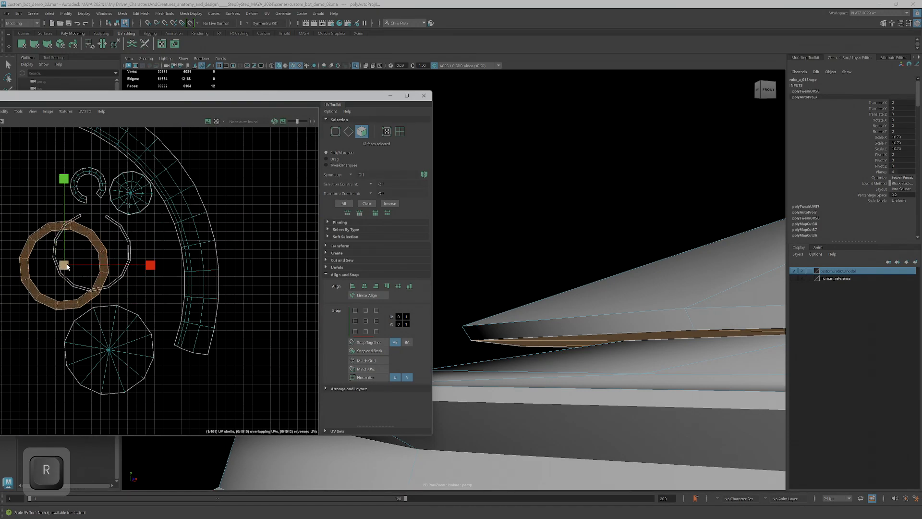
{"action": "left_click_drag", "start_coordinate": [64, 265], "coordinate": [90, 253]}
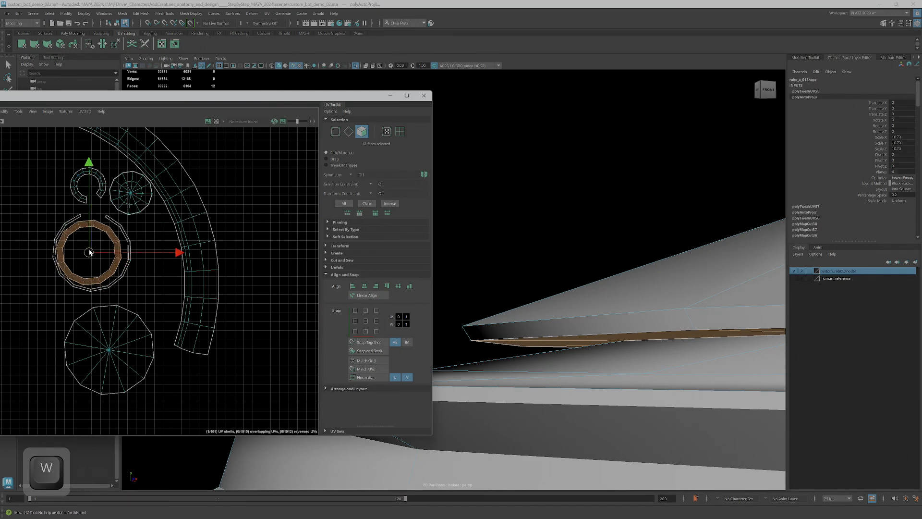
{"action": "scroll", "coordinate": [262, 264], "scroll_direction": "down", "scroll_amount": 3}
Select the cap's curved wall strip and dome disc shells together and shift them slightly closer to the ring shells.
{"action": "left_click_drag", "start_coordinate": [529, 319], "coordinate": [680, 347], "text": "alt"}
{"action": "scroll", "coordinate": [662, 336], "scroll_direction": "down", "scroll_amount": 5}
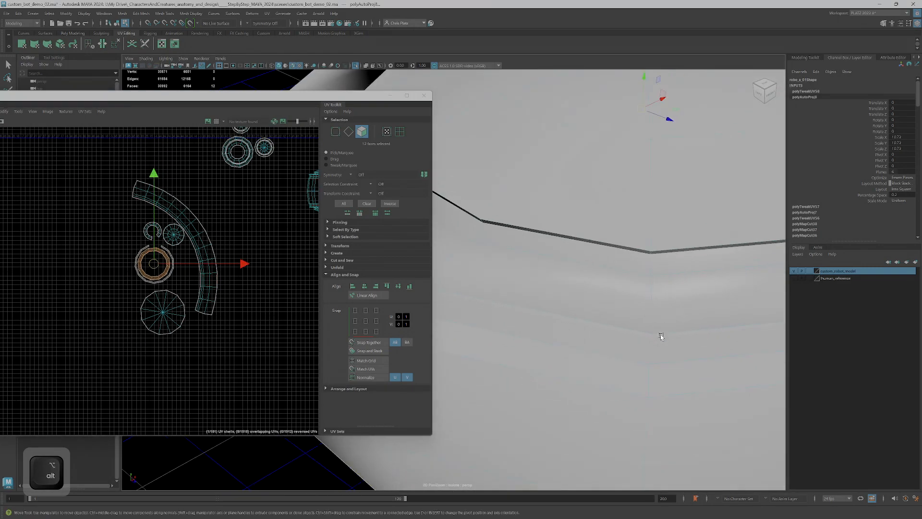
{"action": "middle_click_drag", "start_coordinate": [626, 296], "coordinate": [614, 400], "text": "alt"}
{"action": "scroll", "coordinate": [614, 399], "scroll_direction": "down", "scroll_amount": 5}
{"action": "left_click_drag", "start_coordinate": [587, 332], "coordinate": [570, 322], "text": "alt"}
{"action": "scroll", "coordinate": [227, 270], "scroll_direction": "down", "scroll_amount": 2}
{"action": "scroll", "coordinate": [203, 232], "scroll_direction": "up", "scroll_amount": 5}
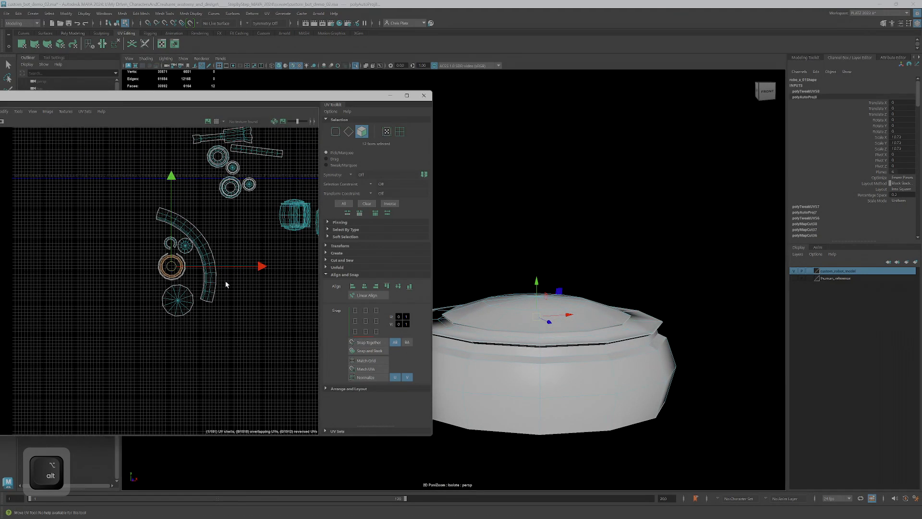
{"action": "left_click", "coordinate": [182, 220]}
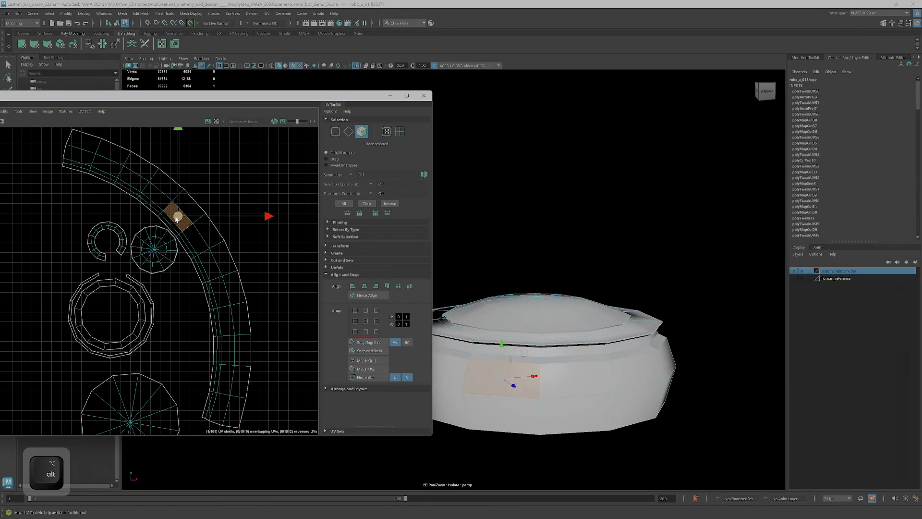
{"action": "key", "text": "ctrl+z"}
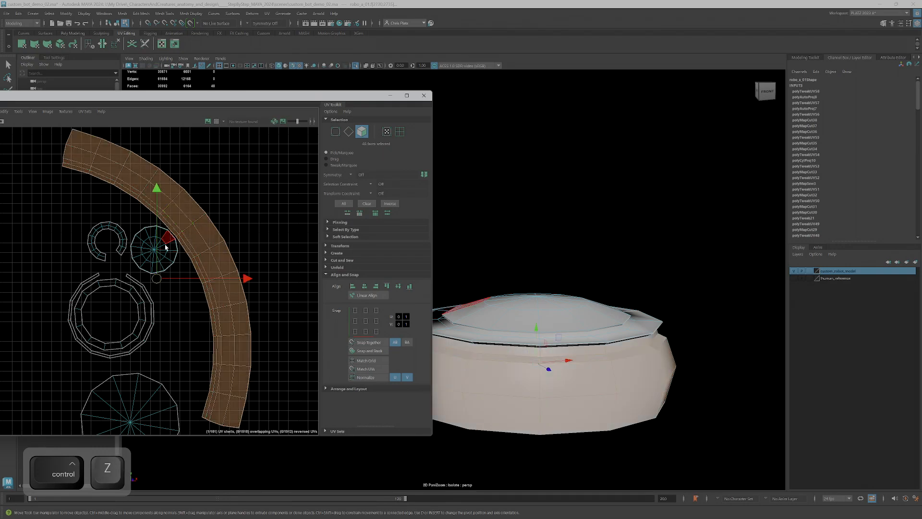
{"action": "left_click", "coordinate": [143, 265], "text": "ctrl+shift"}
{"action": "scroll", "coordinate": [159, 283], "scroll_direction": "down", "scroll_amount": 4}
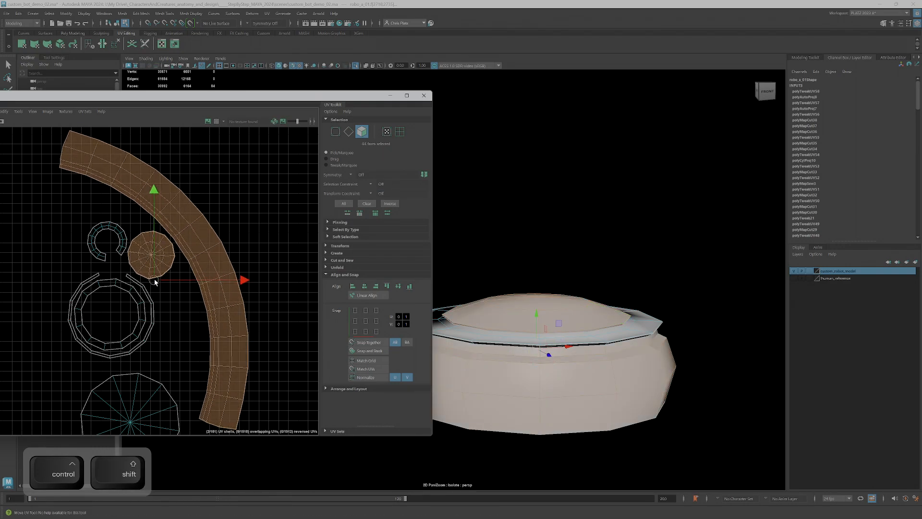
{"action": "scroll", "coordinate": [173, 292], "scroll_direction": "down", "scroll_amount": 2}
Move the cap's flat base disc closer to the lower end of the wall strip.
{"action": "left_click", "coordinate": [155, 359]}
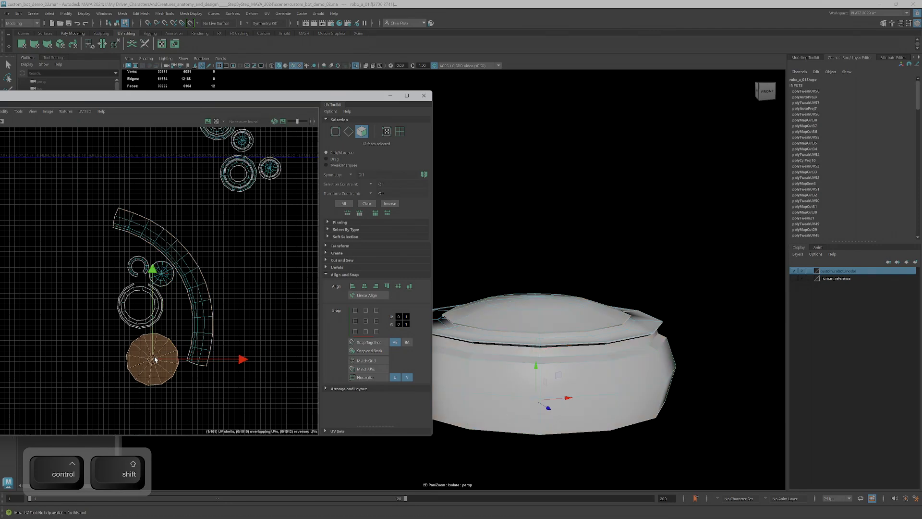
{"action": "left_click_drag", "start_coordinate": [156, 356], "coordinate": [161, 355]}
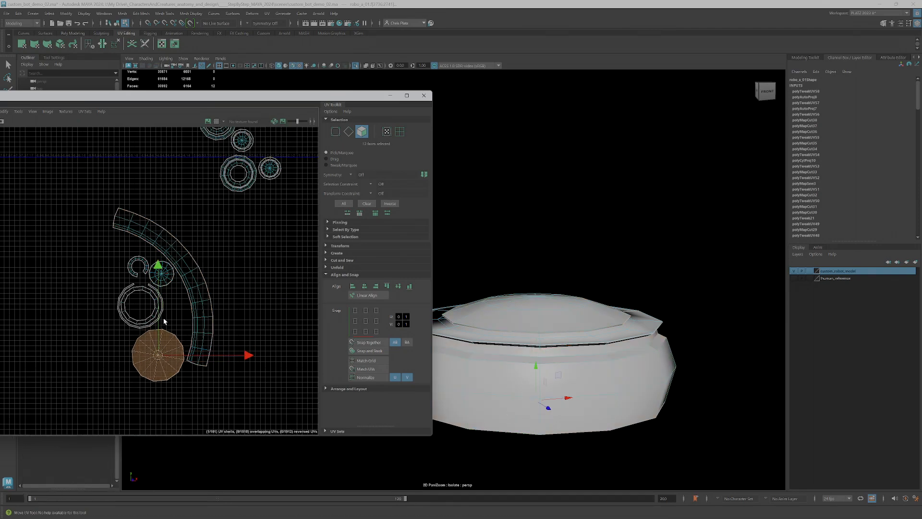
{"action": "right_click_drag", "start_coordinate": [567, 291], "coordinate": [535, 302], "text": "alt"}
{"action": "left_click_drag", "start_coordinate": [536, 301], "coordinate": [529, 309], "text": "alt"}
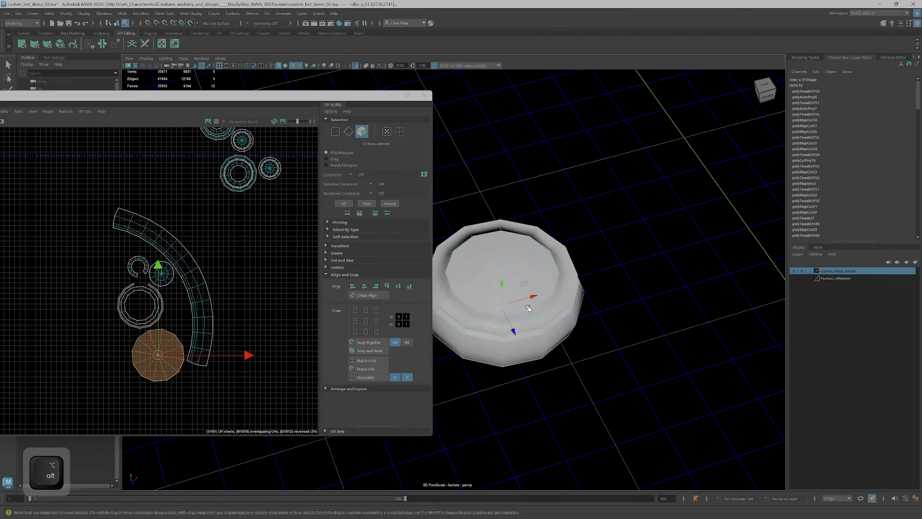
{"action": "middle_click_drag", "start_coordinate": [529, 309], "coordinate": [572, 299], "text": "alt"}
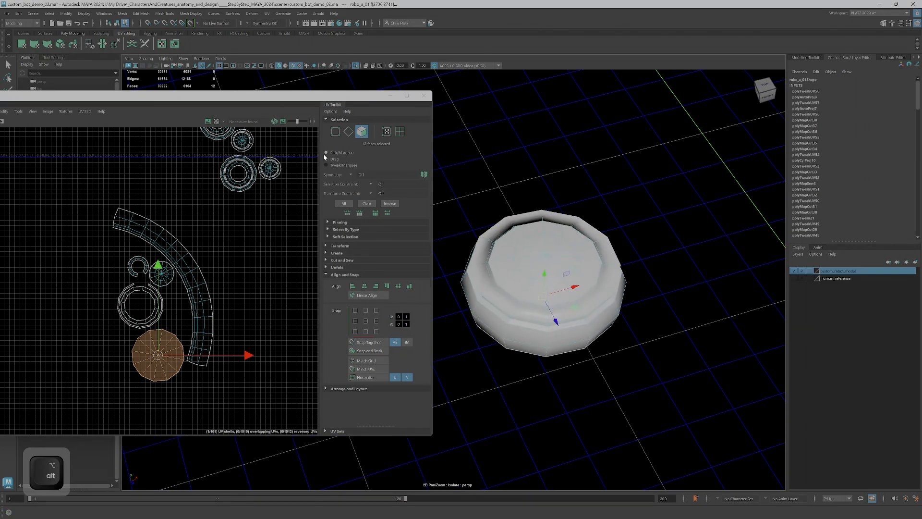
{"action": "right_click_drag", "start_coordinate": [211, 260], "coordinate": [277, 287], "text": "alt"}
{"action": "middle_click_drag", "start_coordinate": [276, 287], "coordinate": [196, 267], "text": "alt"}
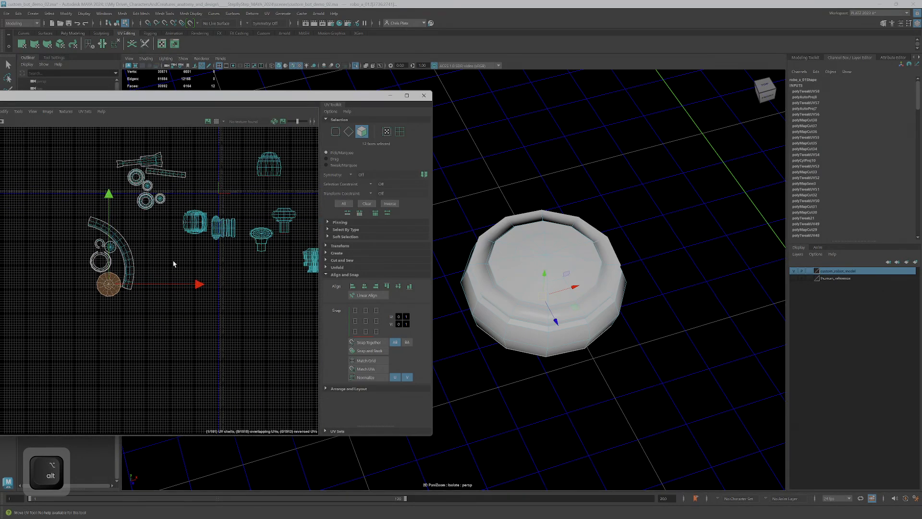
Show the whole model again and move the cap's group of shells beside the adjoining arm's shells.
{"action": "left_click", "coordinate": [357, 65]}
{"action": "right_click_drag", "start_coordinate": [684, 277], "coordinate": [590, 284], "text": "alt"}
{"action": "middle_click_drag", "start_coordinate": [590, 284], "coordinate": [712, 263], "text": "alt"}
{"action": "middle_click_drag", "start_coordinate": [203, 241], "coordinate": [184, 284], "text": "alt"}
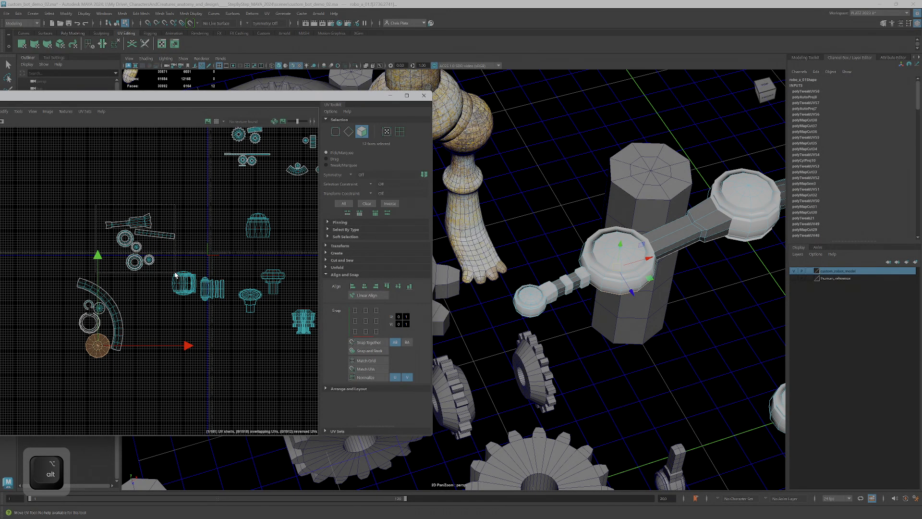
{"action": "left_click_drag", "start_coordinate": [175, 274], "coordinate": [173, 276]}
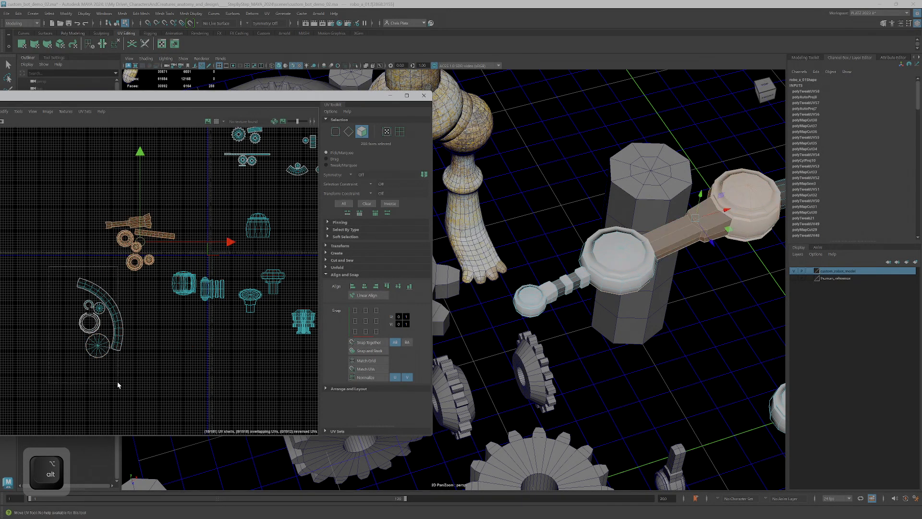
{"action": "left_click_drag", "start_coordinate": [117, 384], "coordinate": [118, 383]}
{"action": "left_click_drag", "start_coordinate": [99, 313], "coordinate": [85, 242]}
Display the checker pattern and scale the cap's shells down slightly together to compare their density with the adjoining arm.
{"action": "left_click", "coordinate": [217, 122]}
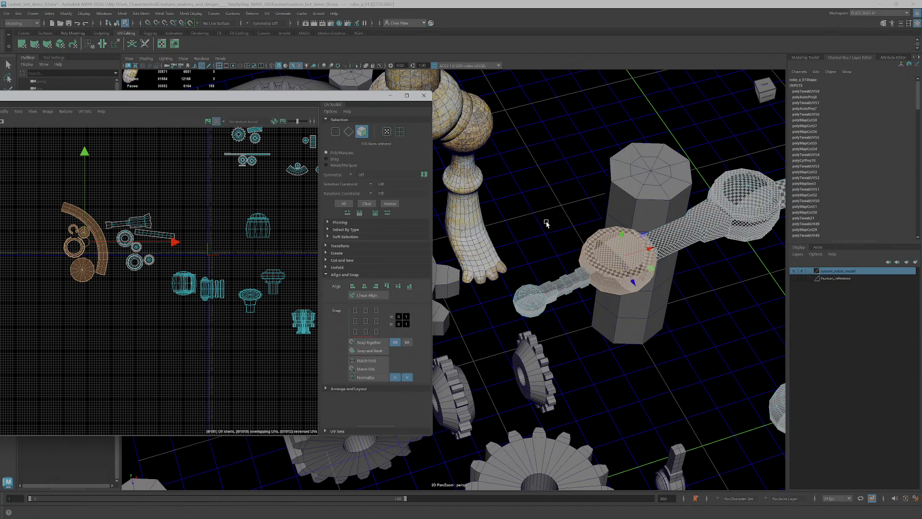
{"action": "scroll", "coordinate": [661, 263], "scroll_direction": "up", "scroll_amount": 2}
{"action": "left_click_drag", "start_coordinate": [691, 291], "coordinate": [529, 345], "text": "alt"}
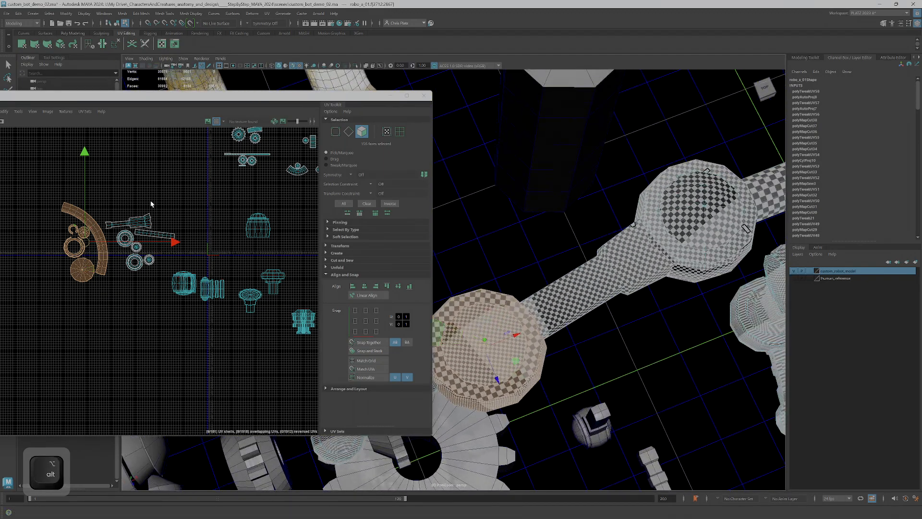
{"action": "key", "text": "r"}
{"action": "left_click_drag", "start_coordinate": [85, 247], "coordinate": [77, 263]}
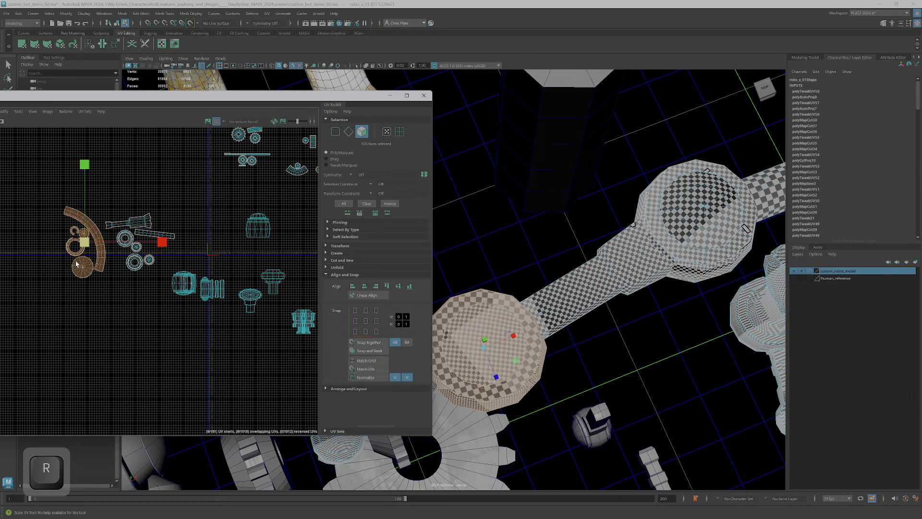
{"action": "right_click_drag", "start_coordinate": [75, 284], "coordinate": [89, 280], "text": "alt"}
Scale the cap's dome disc shell down so its checkers match the adjoining arm's.
{"action": "left_click", "coordinate": [84, 263]}
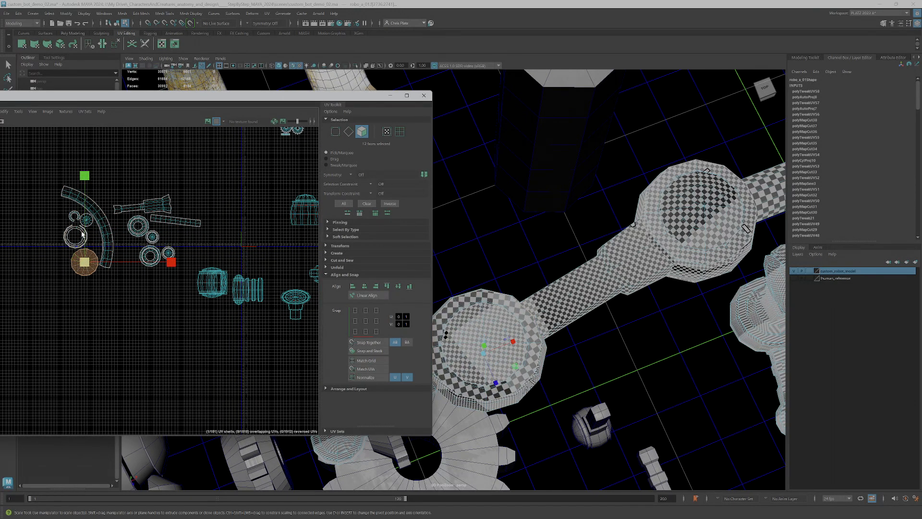
{"action": "left_click_drag", "start_coordinate": [86, 221], "coordinate": [61, 255]}
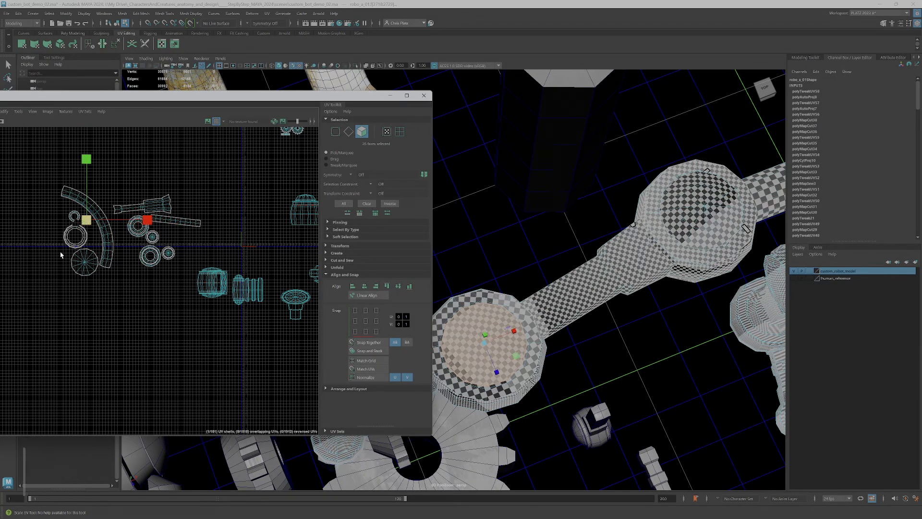
{"action": "scroll", "coordinate": [64, 212], "scroll_direction": "up", "scroll_amount": 2}
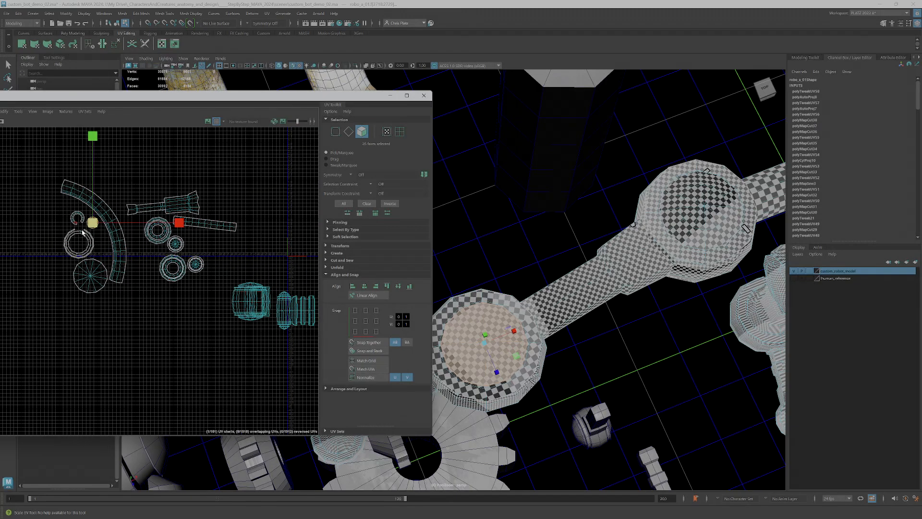
{"action": "left_click", "coordinate": [103, 245]}
{"action": "left_click", "coordinate": [88, 237]}
{"action": "mouse_move", "coordinate": [538, 308]}
{"action": "left_mouse_down", "text": "alt"}
{"action": "mouse_move", "coordinate": [552, 305]}
{"action": "mouse_move", "coordinate": [553, 283]}
{"action": "mouse_move", "coordinate": [555, 306]}
{"action": "left_mouse_up", "text": "alt"}
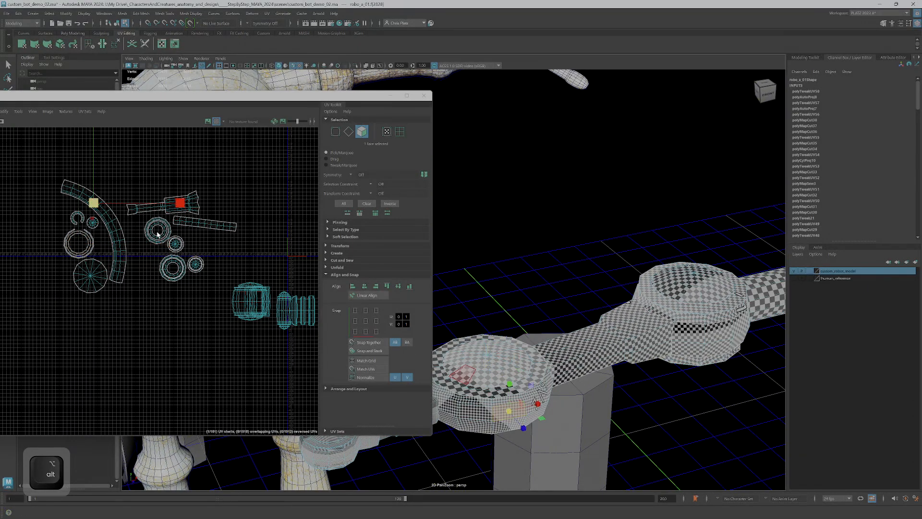
Scale the cap's curved wall strip down to the matching checker size and move it closer to the small shells.
{"action": "left_click", "coordinate": [115, 239]}
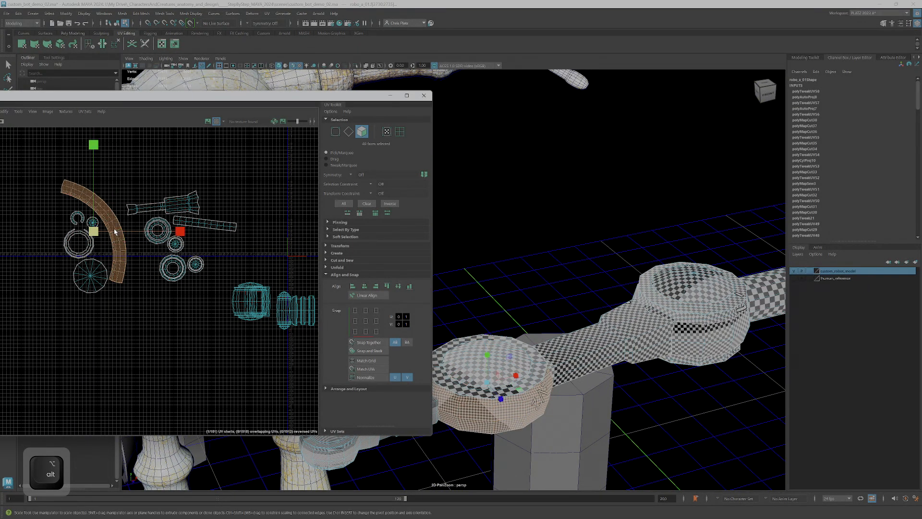
{"action": "left_click_drag", "start_coordinate": [98, 232], "coordinate": [56, 277]}
{"action": "key", "text": "w"}
{"action": "left_click_drag", "start_coordinate": [93, 231], "coordinate": [95, 226]}
Scale the cap's flat base disc down to the matching checker size and nest it inside the rim rings.
{"action": "left_click", "coordinate": [100, 274]}
{"action": "left_click_drag", "start_coordinate": [481, 336], "coordinate": [493, 306], "text": "alt"}
{"action": "key", "text": "r"}
{"action": "left_click_drag", "start_coordinate": [91, 277], "coordinate": [101, 224]}
{"action": "scroll", "coordinate": [72, 250], "scroll_direction": "up", "scroll_amount": 2}
{"action": "scroll", "coordinate": [71, 251], "scroll_direction": "up", "scroll_amount": 3}
{"action": "key", "text": "r"}
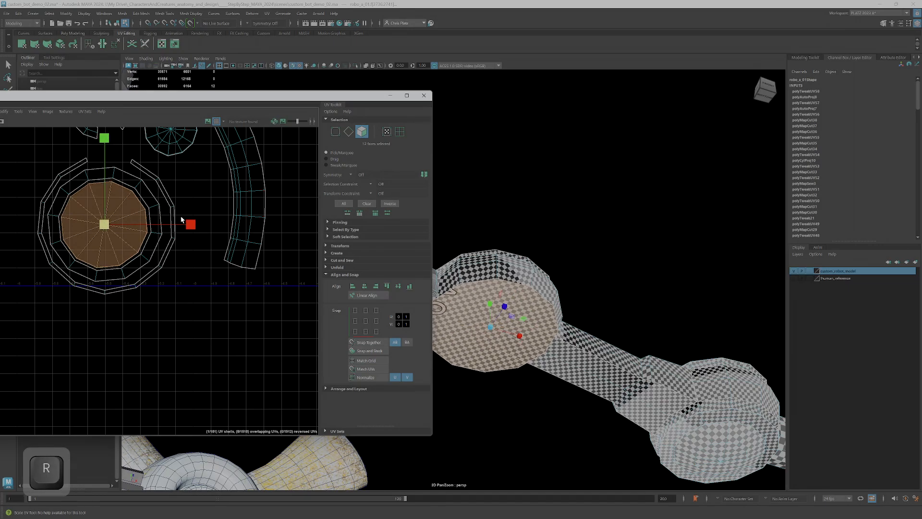
{"action": "double_click", "coordinate": [148, 201]}
Select all faces of the next arm segment beyond the finished cap and locate its shell in the UV layout.
{"action": "left_click_drag", "start_coordinate": [435, 269], "coordinate": [566, 321], "text": "alt"}
{"action": "double_click", "coordinate": [563, 312]}
{"action": "scroll", "coordinate": [190, 282], "scroll_direction": "down", "scroll_amount": 10}
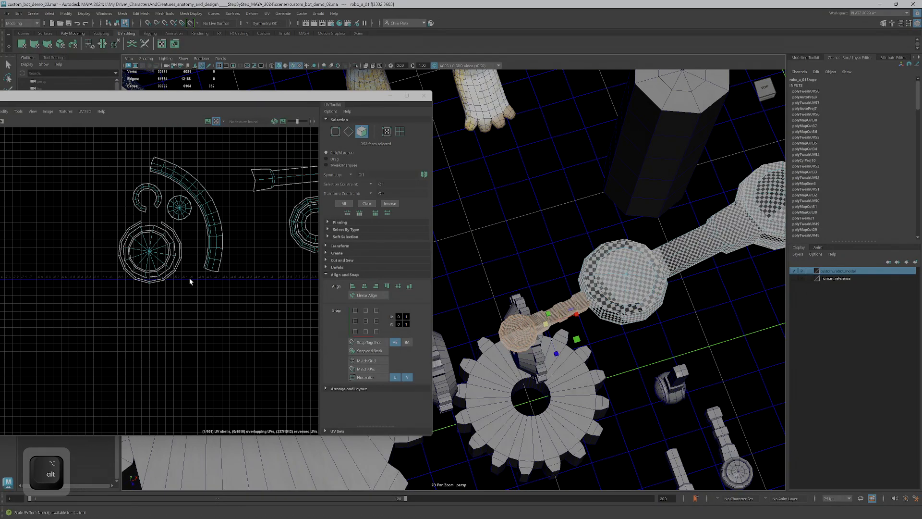
{"action": "middle_click_drag", "start_coordinate": [210, 311], "coordinate": [102, 237], "text": "alt"}
{"action": "right_click_drag", "start_coordinate": [214, 260], "coordinate": [241, 276], "text": "alt"}
{"action": "middle_click_drag", "start_coordinate": [240, 276], "coordinate": [167, 262], "text": "alt"}
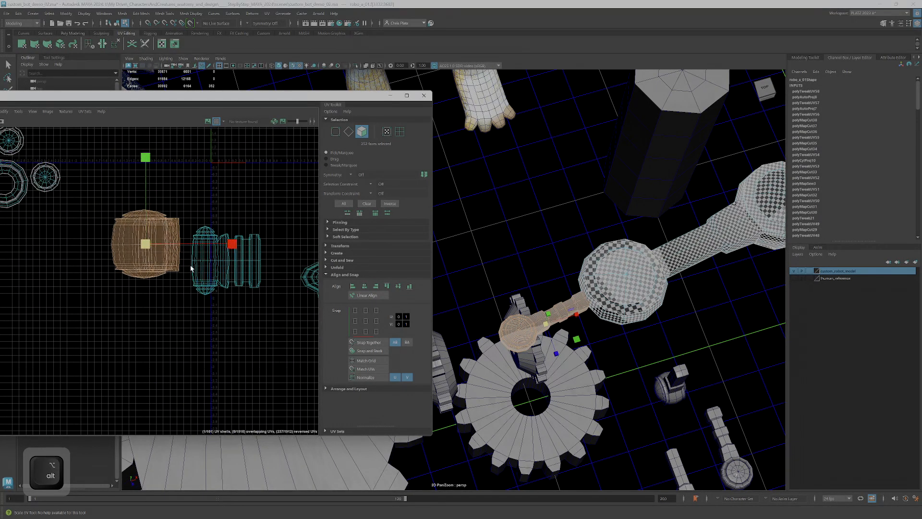
{"action": "left_click_drag", "start_coordinate": [589, 375], "coordinate": [603, 308], "text": "alt"}
{"action": "middle_click_drag", "start_coordinate": [604, 309], "coordinate": [486, 249], "text": "alt"}
{"action": "left_click_drag", "start_coordinate": [486, 249], "coordinate": [568, 272], "text": "alt"}
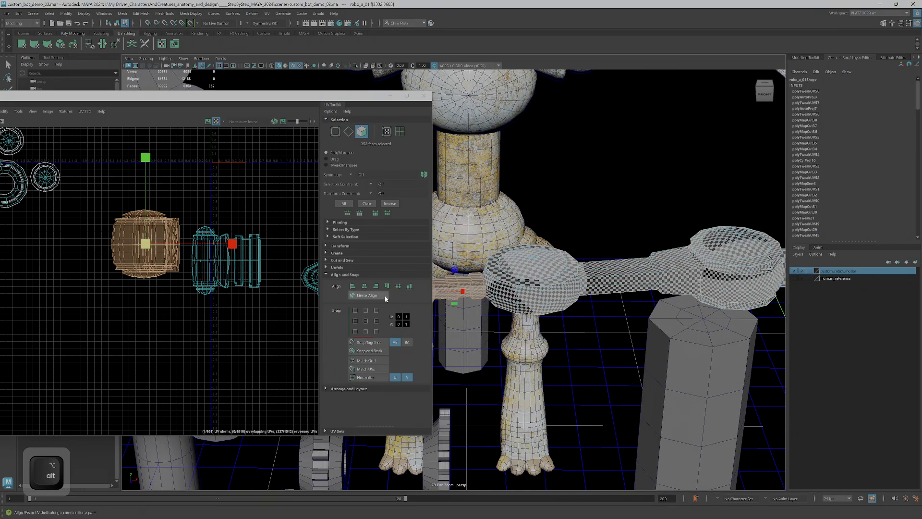
{"action": "middle_click_drag", "start_coordinate": [539, 287], "coordinate": [560, 280], "text": "alt"}
{"action": "right_click_drag", "start_coordinate": [561, 281], "coordinate": [569, 322], "text": "alt"}
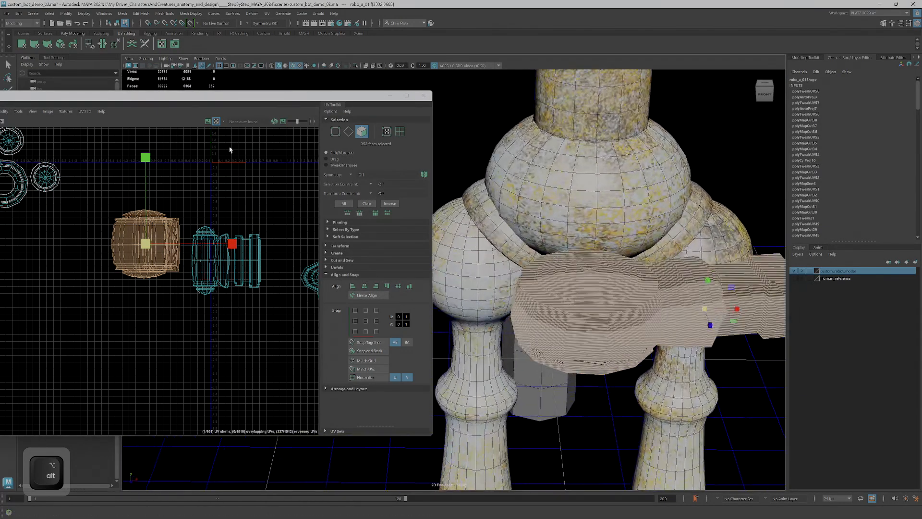
Isolate the selected arm segment, hide the checker pattern and switch to edge selection.
{"action": "left_click_drag", "start_coordinate": [287, 107], "coordinate": [256, 97], "text": "alt"}
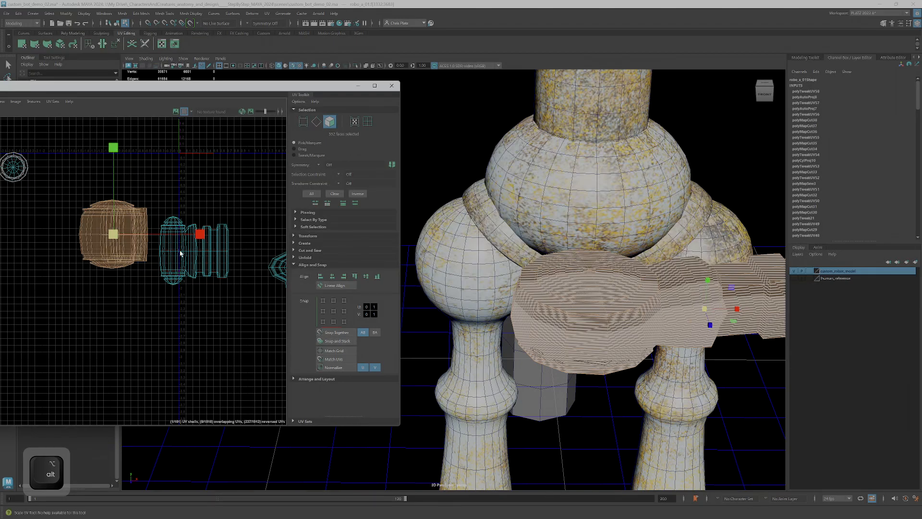
{"action": "left_click", "coordinate": [354, 67]}
{"action": "left_click_drag", "start_coordinate": [610, 323], "coordinate": [660, 301], "text": "alt"}
{"action": "left_click", "coordinate": [185, 111]}
{"action": "middle_click_drag", "start_coordinate": [660, 300], "coordinate": [654, 297], "text": "alt"}
{"action": "right_click_drag", "start_coordinate": [654, 297], "coordinate": [654, 274]}
{"action": "left_click", "coordinate": [728, 254]}
{"action": "left_click_drag", "start_coordinate": [682, 309], "coordinate": [673, 306], "text": "alt"}
Select seam edges on the end block's face and along the underside of the arm segment's blocks.
{"action": "left_click_drag", "start_coordinate": [635, 257], "coordinate": [690, 301], "text": "alt"}
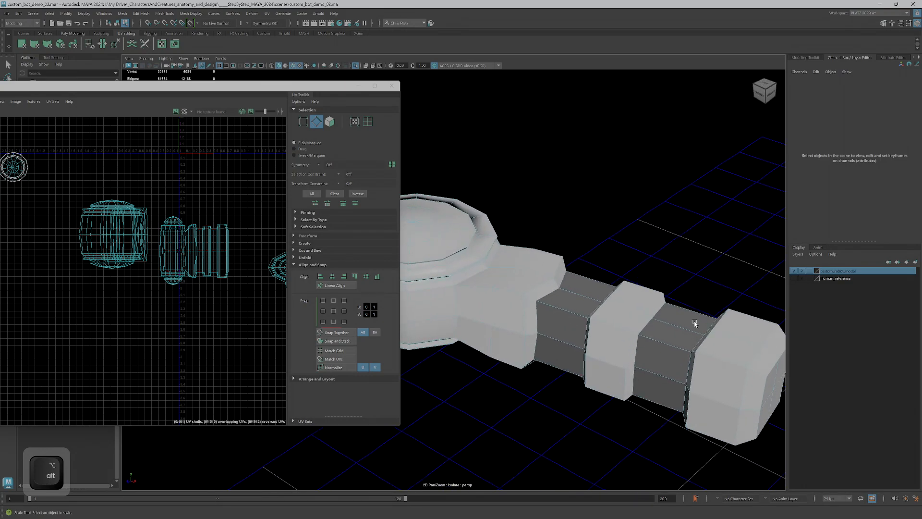
{"action": "left_click_drag", "start_coordinate": [654, 356], "coordinate": [651, 263], "text": "alt"}
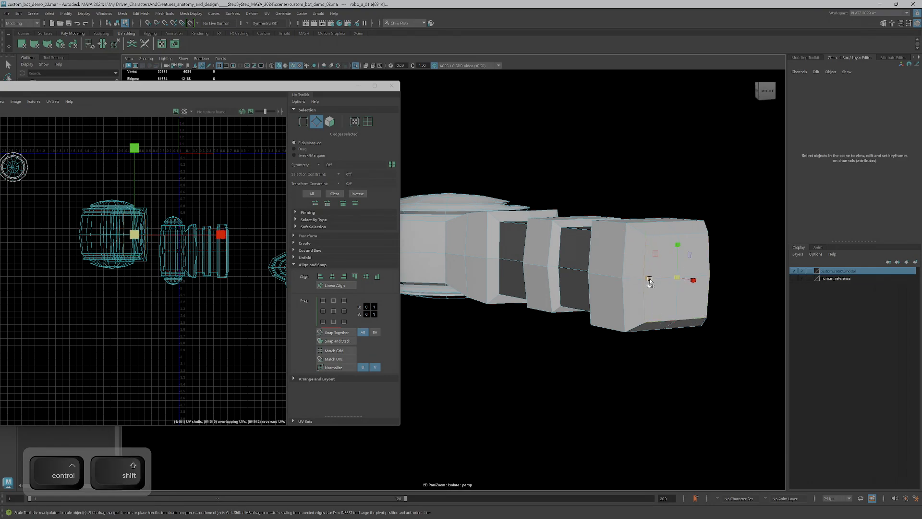
{"action": "left_click_drag", "start_coordinate": [627, 256], "coordinate": [644, 245], "text": "alt"}
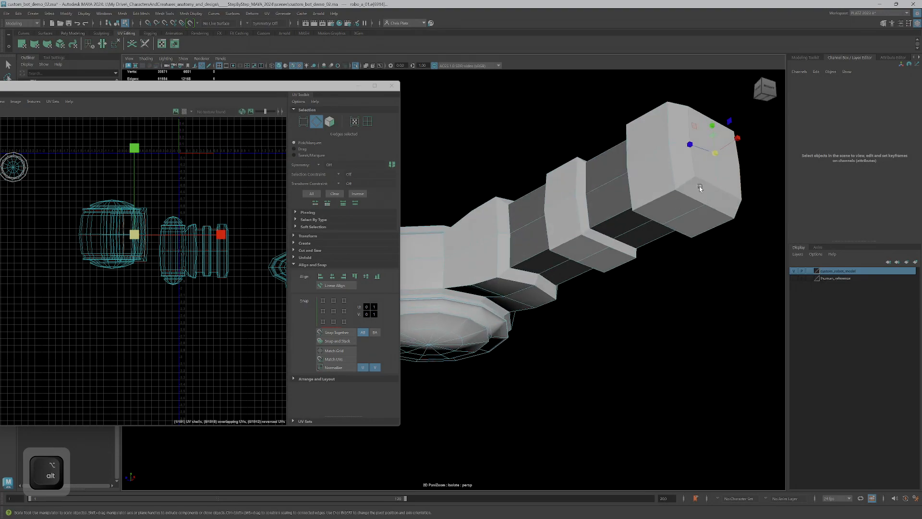
{"action": "left_click", "coordinate": [667, 194], "text": "ctrl+shift"}
{"action": "left_click_drag", "start_coordinate": [663, 201], "coordinate": [534, 331], "text": "alt"}
{"action": "left_click", "coordinate": [528, 285], "text": "ctrl+shift"}
{"action": "left_click", "coordinate": [525, 225], "text": "ctrl+shift"}
{"action": "left_click_drag", "start_coordinate": [527, 222], "coordinate": [454, 189], "text": "alt"}
Add the edges where the neck block meets the round cap's wall to the seam selection.
{"action": "left_click", "coordinate": [557, 336], "text": "ctrl+shift"}
{"action": "left_click", "coordinate": [463, 237], "text": "ctrl+shift"}
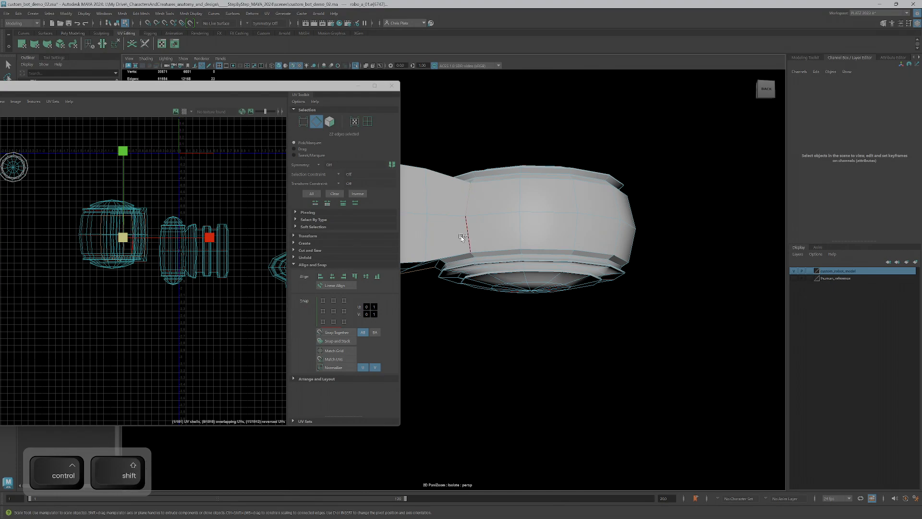
{"action": "left_click_drag", "start_coordinate": [472, 230], "coordinate": [483, 200], "text": "alt"}
{"action": "middle_click_drag", "start_coordinate": [484, 199], "coordinate": [528, 255], "text": "alt"}
{"action": "left_click", "coordinate": [525, 249], "text": "ctrl+shift"}
{"action": "left_click_drag", "start_coordinate": [525, 249], "coordinate": [587, 319], "text": "alt"}
{"action": "left_click", "coordinate": [524, 306], "text": "ctrl+shift"}
{"action": "middle_click_drag", "start_coordinate": [586, 319], "coordinate": [551, 260], "text": "alt"}
Select the shell of the arm segment's blocks and move it below the round cap's shell in the UV layout.
{"action": "mouse_move", "coordinate": [159, 260]}
{"action": "middle_mouse_down", "text": "alt"}
{"action": "mouse_move", "coordinate": [188, 262]}
{"action": "mouse_move", "coordinate": [161, 253]}
{"action": "mouse_move", "coordinate": [161, 265]}
{"action": "middle_mouse_up", "text": "alt"}
{"action": "left_click_drag", "start_coordinate": [498, 219], "coordinate": [523, 196], "text": "alt"}
{"action": "middle_click_drag", "start_coordinate": [523, 196], "coordinate": [480, 268], "text": "alt"}
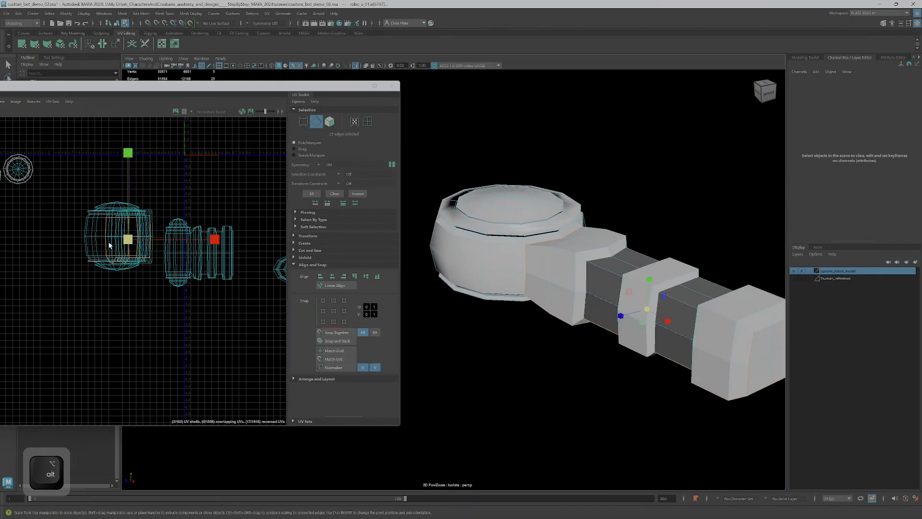
{"action": "right_click_drag", "start_coordinate": [648, 267], "coordinate": [651, 279]}
{"action": "left_click", "coordinate": [645, 264]}
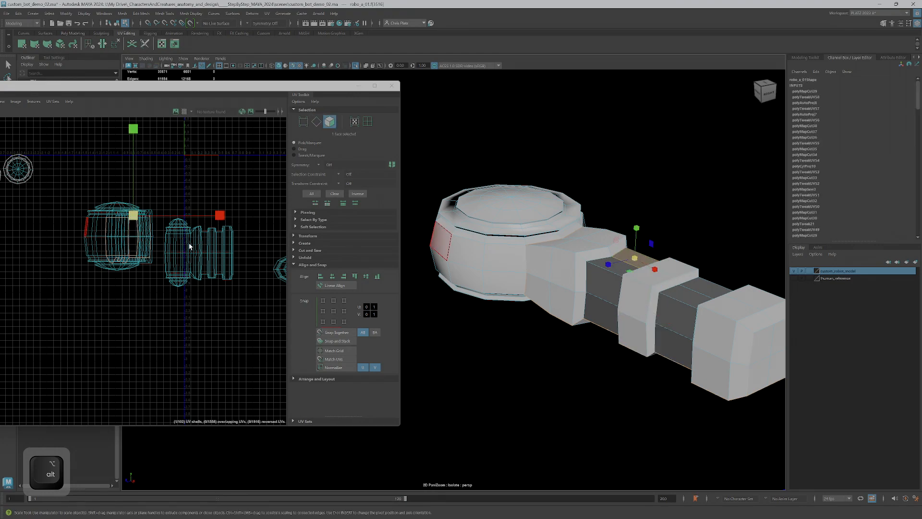
{"action": "right_click", "coordinate": [132, 239], "text": "ctrl"}
{"action": "right_click_drag", "start_coordinate": [152, 247], "coordinate": [154, 247], "text": "ctrl"}
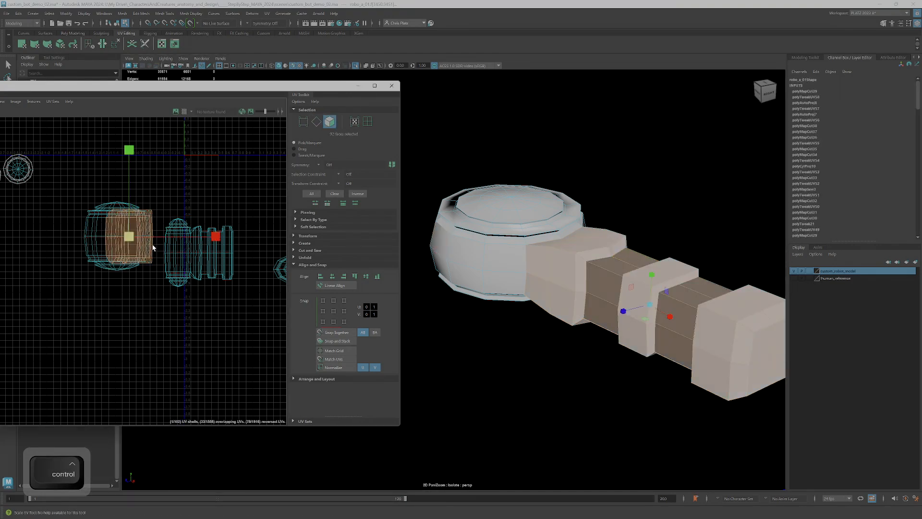
{"action": "key", "text": "w"}
{"action": "left_click_drag", "start_coordinate": [136, 238], "coordinate": [114, 312]}
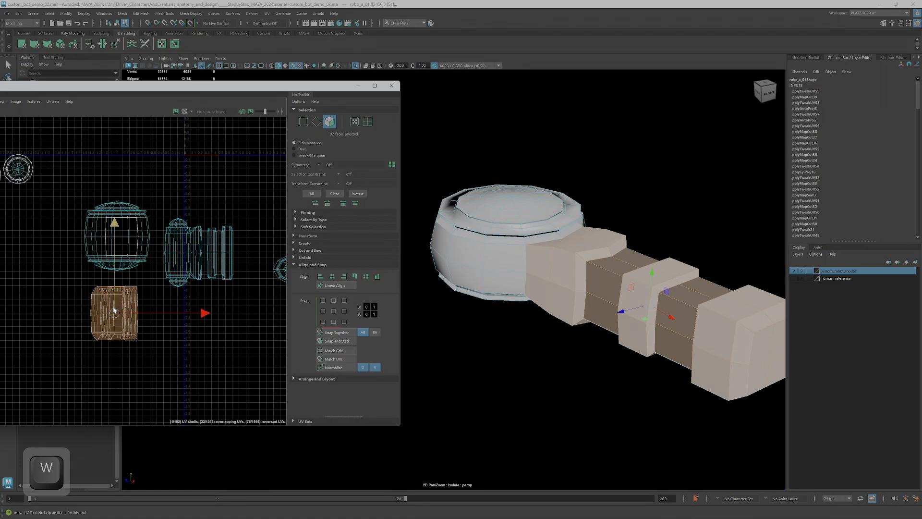
Unfold the blocks' shell, place it clear of the round cap's shell and rotate it upright.
{"action": "key", "text": "ctrl+u"}
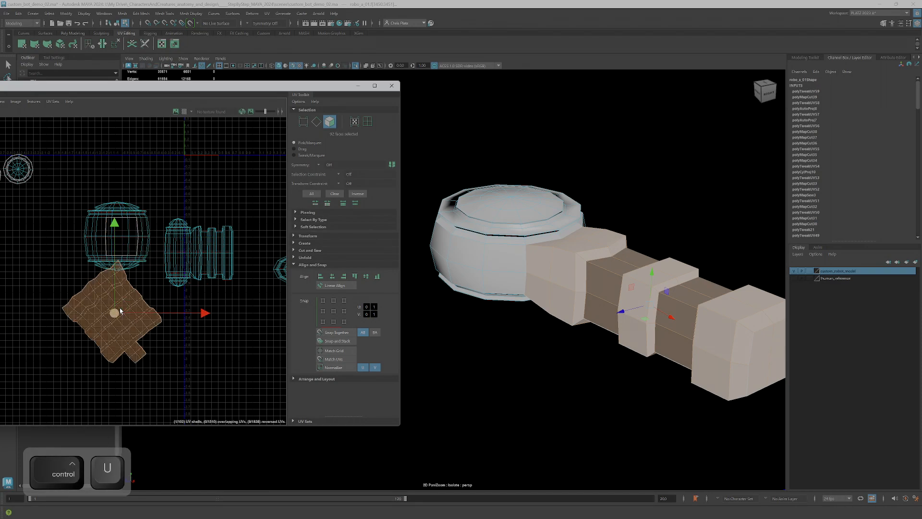
{"action": "left_click_drag", "start_coordinate": [121, 311], "coordinate": [87, 338]}
{"action": "key", "text": "e"}
{"action": "left_click_drag", "start_coordinate": [156, 292], "coordinate": [139, 150]}
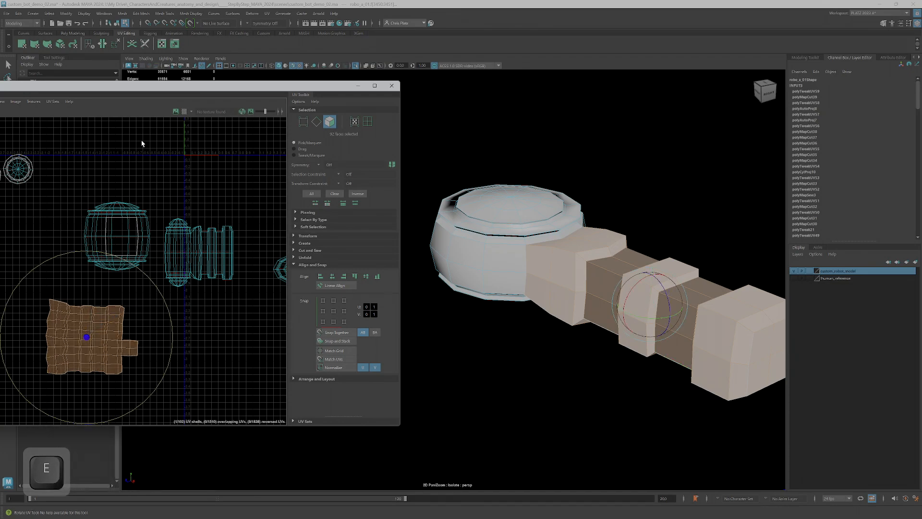
{"action": "left_click", "coordinate": [186, 114]}
Cut the edge loop around the disc on the underside of the round cap.
{"action": "left_click_drag", "start_coordinate": [577, 288], "coordinate": [652, 295], "text": "alt"}
{"action": "middle_click_drag", "start_coordinate": [106, 327], "coordinate": [145, 294], "text": "alt"}
{"action": "right_click_drag", "start_coordinate": [145, 295], "coordinate": [121, 287], "text": "alt"}
{"action": "middle_click_drag", "start_coordinate": [205, 257], "coordinate": [221, 299], "text": "alt"}
{"action": "right_click_drag", "start_coordinate": [221, 299], "coordinate": [206, 293], "text": "alt"}
{"action": "left_click_drag", "start_coordinate": [461, 308], "coordinate": [487, 268], "text": "alt"}
{"action": "middle_click_drag", "start_coordinate": [487, 268], "coordinate": [515, 316], "text": "alt"}
{"action": "right_click_drag", "start_coordinate": [515, 316], "coordinate": [656, 379], "text": "alt"}
{"action": "middle_click_drag", "start_coordinate": [604, 262], "coordinate": [471, 228], "text": "alt"}
{"action": "left_click_drag", "start_coordinate": [572, 263], "coordinate": [563, 303], "text": "alt"}
{"action": "mouse_move", "coordinate": [548, 265]}
{"action": "right_mouse_down"}
{"action": "mouse_move", "coordinate": [548, 255]}
{"action": "mouse_move", "coordinate": [549, 268]}
{"action": "right_mouse_up"}
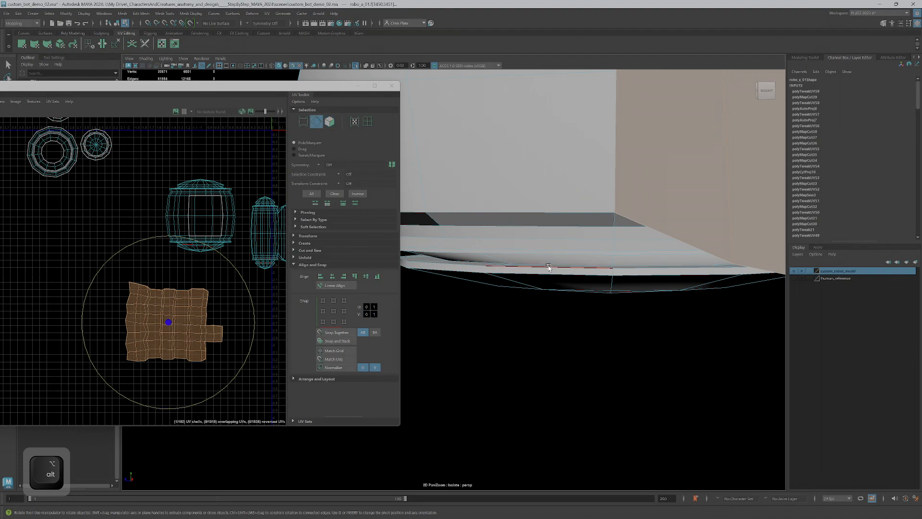
{"action": "double_click", "coordinate": [546, 264]}
{"action": "left_click_drag", "start_coordinate": [546, 264], "coordinate": [659, 268], "text": "alt"}
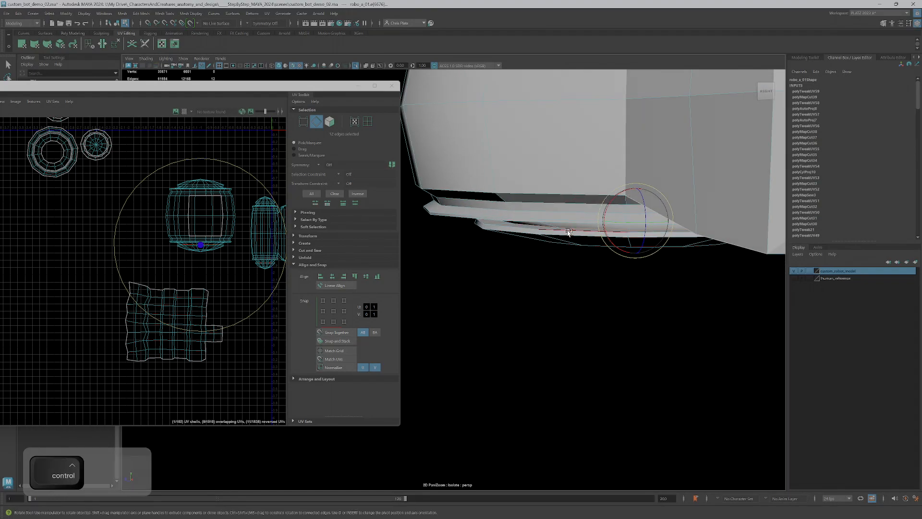
{"action": "middle_click_drag", "start_coordinate": [227, 319], "coordinate": [210, 309], "text": "alt"}
Cut the edge loop around the disc on the upper side of the round cap.
{"action": "left_click_drag", "start_coordinate": [538, 317], "coordinate": [556, 249], "text": "alt"}
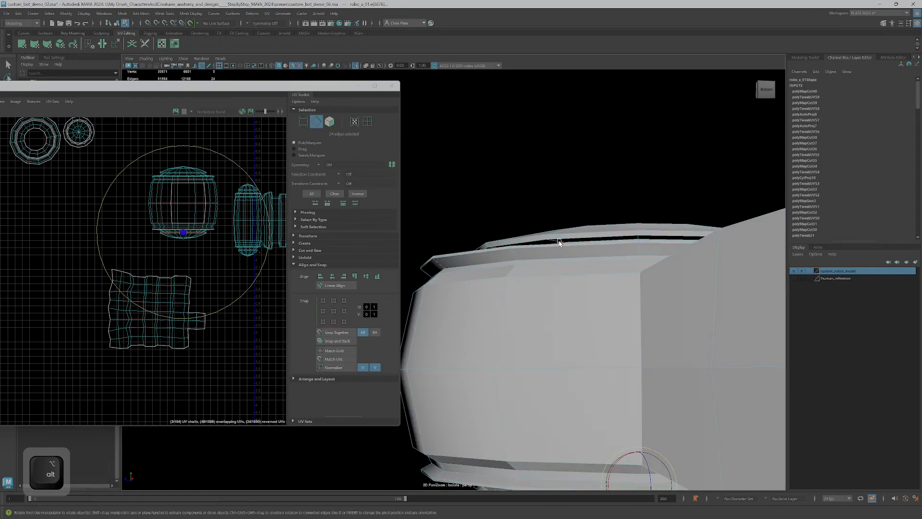
{"action": "double_click", "coordinate": [565, 239]}
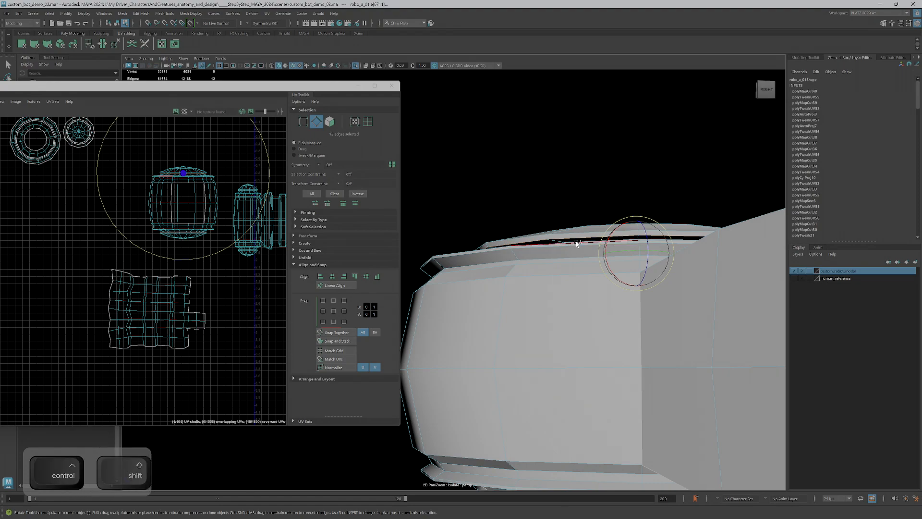
{"action": "right_click_drag", "start_coordinate": [568, 249], "coordinate": [628, 234], "text": "alt"}
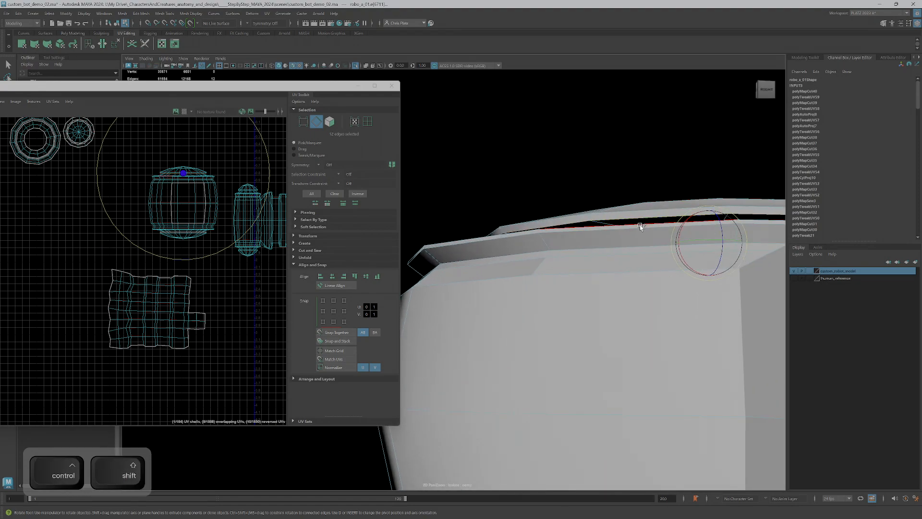
{"action": "left_click_drag", "start_coordinate": [641, 225], "coordinate": [547, 221], "text": "alt"}
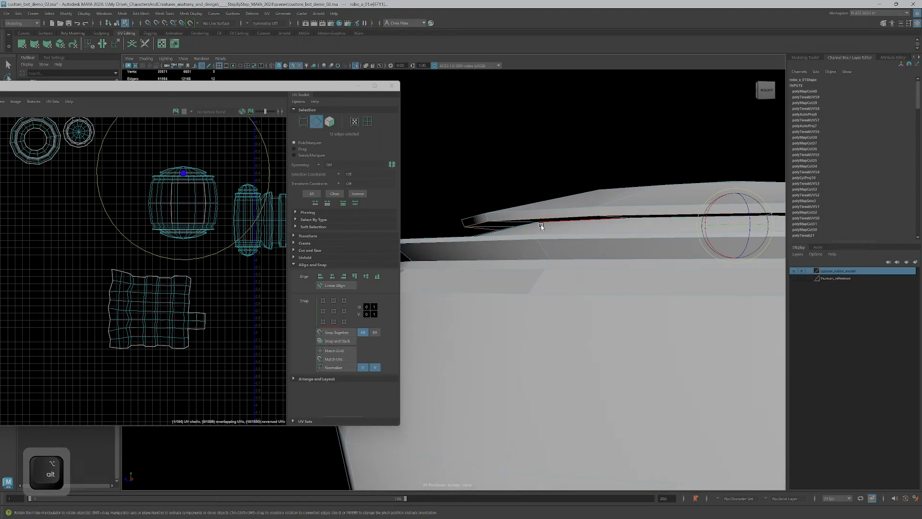
{"action": "key", "text": "ctrl+z"}
Select the short rim edges beside the neck block on both sides of the round cap and cut them.
{"action": "middle_click_drag", "start_coordinate": [222, 274], "coordinate": [208, 289], "text": "alt"}
{"action": "left_click_drag", "start_coordinate": [611, 258], "coordinate": [643, 246], "text": "alt"}
{"action": "middle_click_drag", "start_coordinate": [669, 298], "coordinate": [509, 219], "text": "alt"}
{"action": "right_click_drag", "start_coordinate": [509, 219], "coordinate": [685, 254], "text": "alt"}
{"action": "left_click", "coordinate": [712, 225]}
{"action": "key", "text": "q"}
{"action": "left_click", "coordinate": [704, 203], "text": "ctrl+shift"}
{"action": "left_click_drag", "start_coordinate": [716, 206], "coordinate": [552, 380], "text": "alt"}
{"action": "left_click", "coordinate": [549, 376], "text": "ctrl+shift"}
{"action": "key", "text": "ctrl+z"}
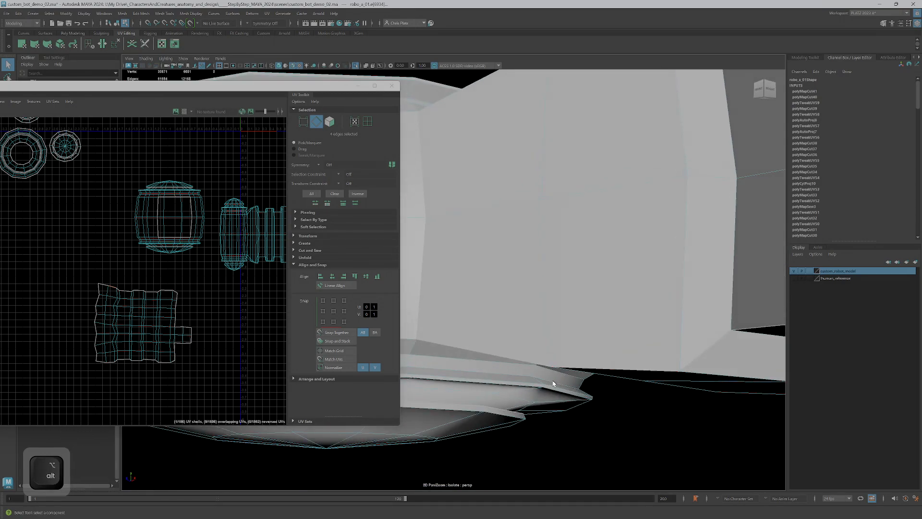
{"action": "left_click", "coordinate": [537, 381], "text": "ctrl+shift"}
{"action": "middle_click_drag", "start_coordinate": [119, 274], "coordinate": [154, 265], "text": "alt"}
{"action": "key", "text": "shift+x"}
Unfold the round cap's shells and move the wall's shell away from the two disc shells.
{"action": "right_click_drag", "start_coordinate": [177, 197], "coordinate": [172, 185]}
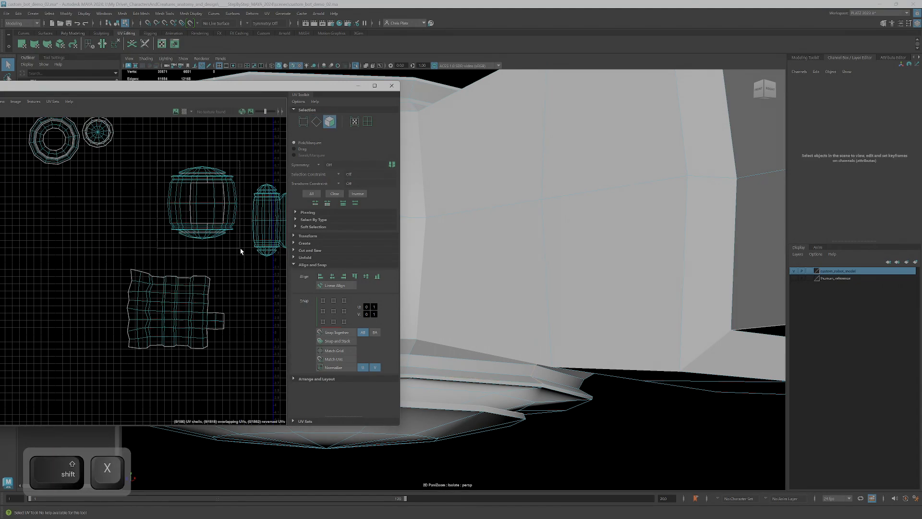
{"action": "left_click_drag", "start_coordinate": [239, 249], "coordinate": [241, 254]}
{"action": "key", "text": "ctrl+u"}
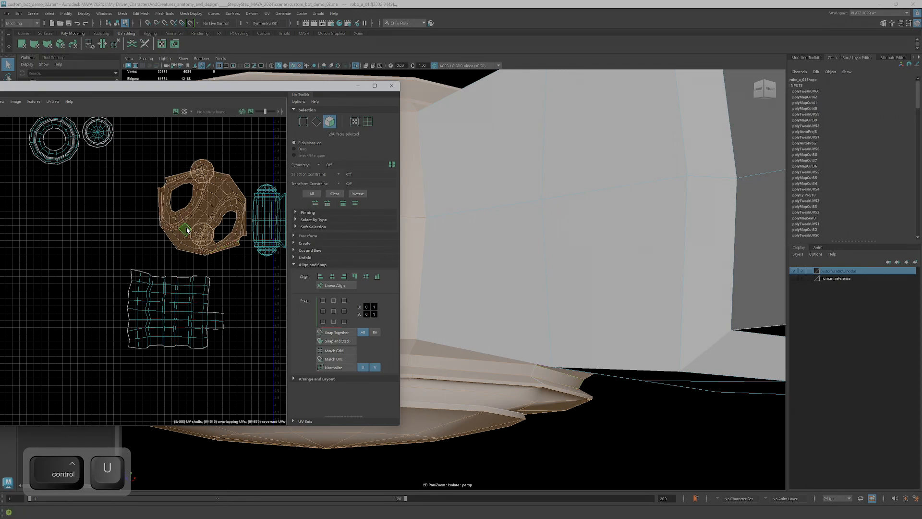
{"action": "double_click", "coordinate": [210, 212]}
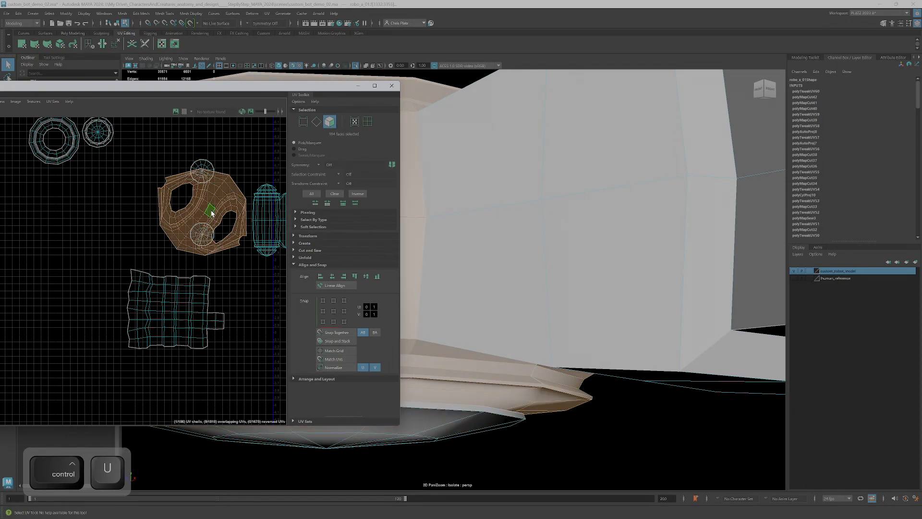
{"action": "key", "text": "w"}
{"action": "left_click_drag", "start_coordinate": [202, 212], "coordinate": [116, 222]}
{"action": "scroll", "coordinate": [137, 228], "scroll_direction": "up", "scroll_amount": 4}
{"action": "scroll", "coordinate": [137, 230], "scroll_direction": "up", "scroll_amount": 8}
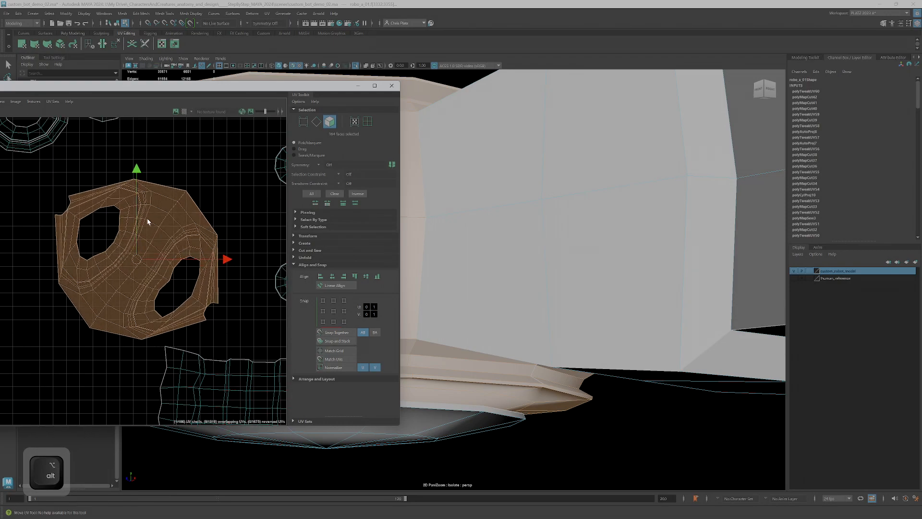
Select the edge lines running from both disc holes to the outer border of the cap wall's shell.
{"action": "right_click_drag", "start_coordinate": [138, 236], "coordinate": [138, 222]}
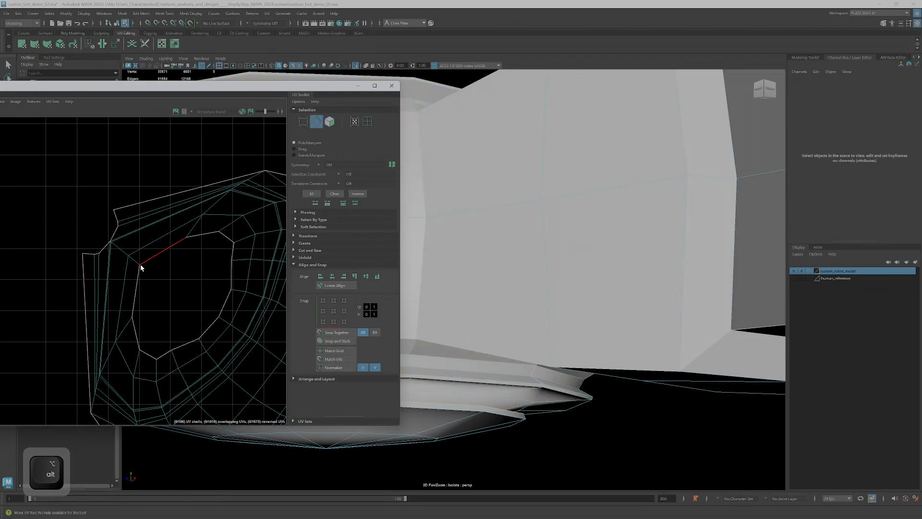
{"action": "double_click", "coordinate": [133, 260]}
{"action": "scroll", "coordinate": [171, 264], "scroll_direction": "down", "scroll_amount": 2}
{"action": "middle_click_drag", "start_coordinate": [181, 277], "coordinate": [76, 186], "text": "alt"}
{"action": "mouse_move", "coordinate": [243, 336]}
{"action": "middle_mouse_down", "text": "alt"}
{"action": "mouse_move", "coordinate": [158, 307]}
{"action": "mouse_move", "coordinate": [255, 337]}
{"action": "middle_mouse_up", "text": "alt"}
{"action": "double_click", "coordinate": [178, 302], "text": "shift"}
{"action": "scroll", "coordinate": [255, 337], "scroll_direction": "down", "scroll_amount": 1}
{"action": "mouse_move", "coordinate": [542, 296]}
{"action": "left_mouse_down", "text": "alt"}
{"action": "mouse_move", "coordinate": [583, 300]}
{"action": "mouse_move", "coordinate": [543, 291]}
{"action": "mouse_move", "coordinate": [571, 304]}
{"action": "mouse_move", "coordinate": [626, 413]}
{"action": "mouse_move", "coordinate": [540, 293]}
{"action": "mouse_move", "coordinate": [545, 313]}
{"action": "mouse_move", "coordinate": [542, 269]}
{"action": "mouse_move", "coordinate": [562, 257]}
{"action": "mouse_move", "coordinate": [535, 281]}
{"action": "left_mouse_up", "text": "alt"}
{"action": "middle_click_drag", "start_coordinate": [173, 276], "coordinate": [122, 222], "text": "alt"}
{"action": "right_click_drag", "start_coordinate": [122, 222], "coordinate": [220, 311], "text": "alt"}
{"action": "middle_click_drag", "start_coordinate": [220, 312], "coordinate": [150, 280], "text": "alt"}
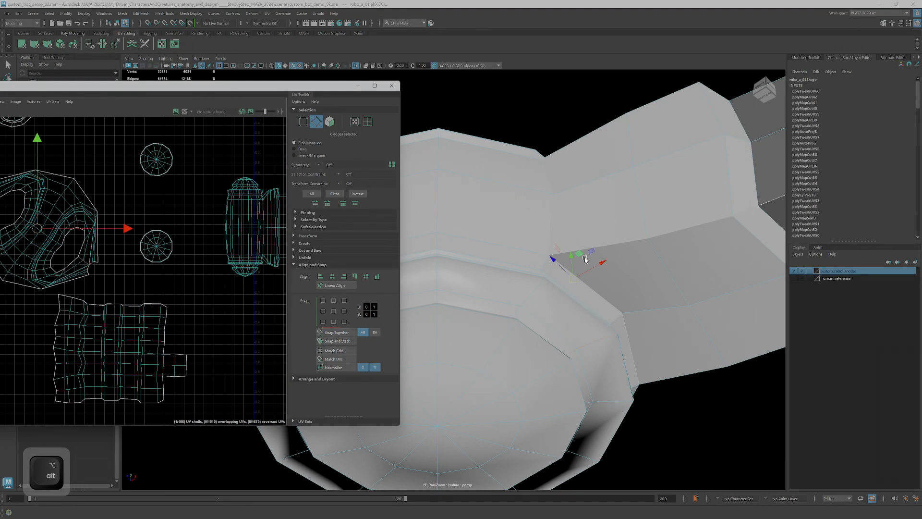
Turn on X-ray display and examine the selected seam edges where the neck meets the round cap.
{"action": "left_click", "coordinate": [365, 66]}
{"action": "mouse_move", "coordinate": [562, 269]}
{"action": "left_mouse_down", "text": "alt"}
{"action": "mouse_move", "coordinate": [583, 288]}
{"action": "mouse_move", "coordinate": [579, 338]}
{"action": "mouse_move", "coordinate": [578, 208]}
{"action": "left_mouse_up", "text": "alt"}
{"action": "left_click_drag", "start_coordinate": [587, 261], "coordinate": [553, 171], "text": "alt"}
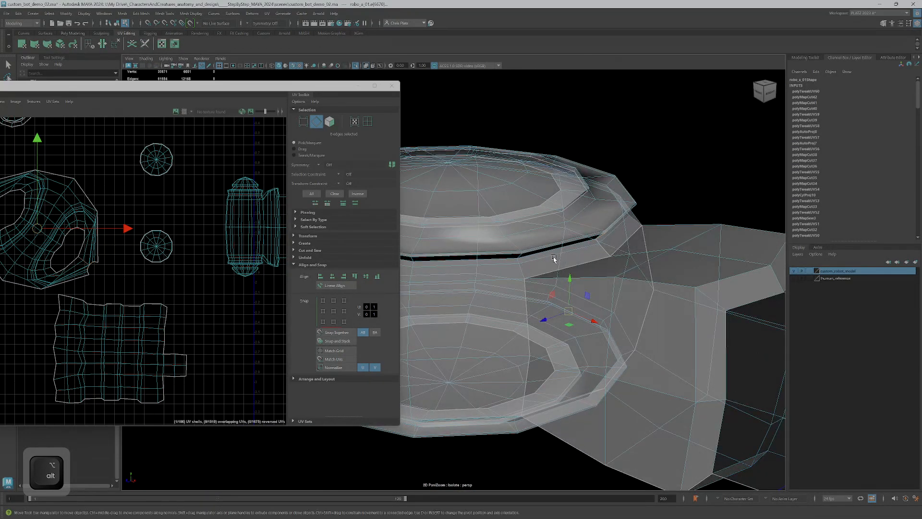
{"action": "left_click_drag", "start_coordinate": [585, 206], "coordinate": [576, 186], "text": "alt"}
{"action": "right_click_drag", "start_coordinate": [164, 238], "coordinate": [144, 243], "text": "alt"}
{"action": "middle_click_drag", "start_coordinate": [144, 243], "coordinate": [261, 267], "text": "alt"}
{"action": "right_click_drag", "start_coordinate": [261, 267], "coordinate": [284, 259], "text": "alt"}
{"action": "middle_click_drag", "start_coordinate": [284, 259], "coordinate": [167, 247], "text": "alt"}
{"action": "right_click_drag", "start_coordinate": [167, 247], "coordinate": [190, 264], "text": "alt"}
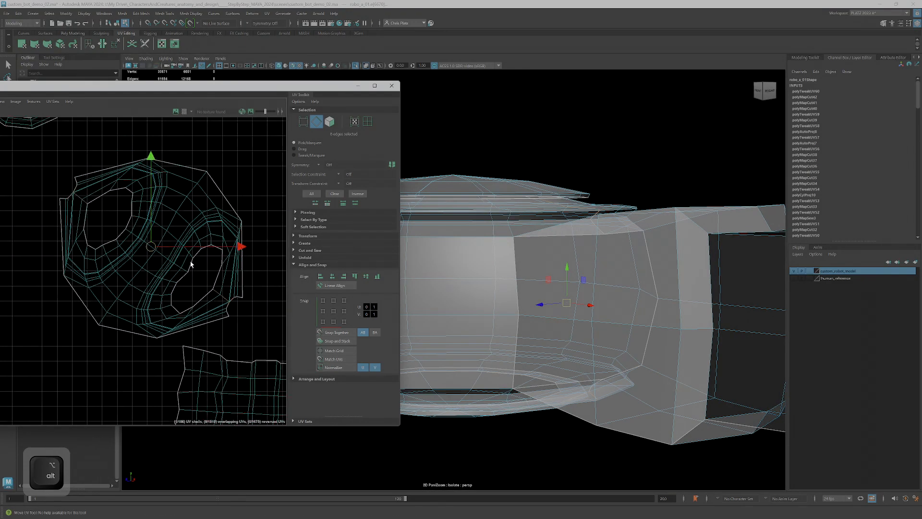
Cut the selected edges and unfold the cap wall's shell again.
{"action": "right_click", "coordinate": [176, 222], "text": "shift"}
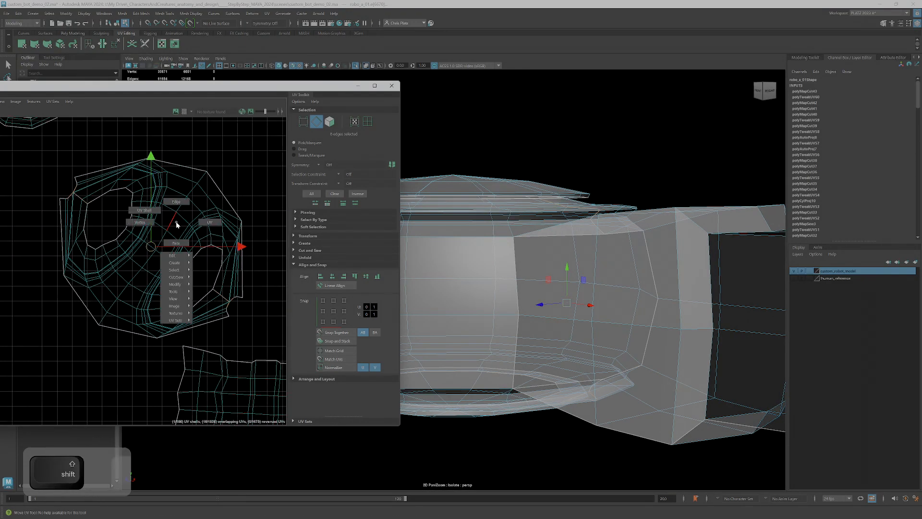
{"action": "left_click", "coordinate": [173, 243]}
{"action": "double_click", "coordinate": [172, 231]}
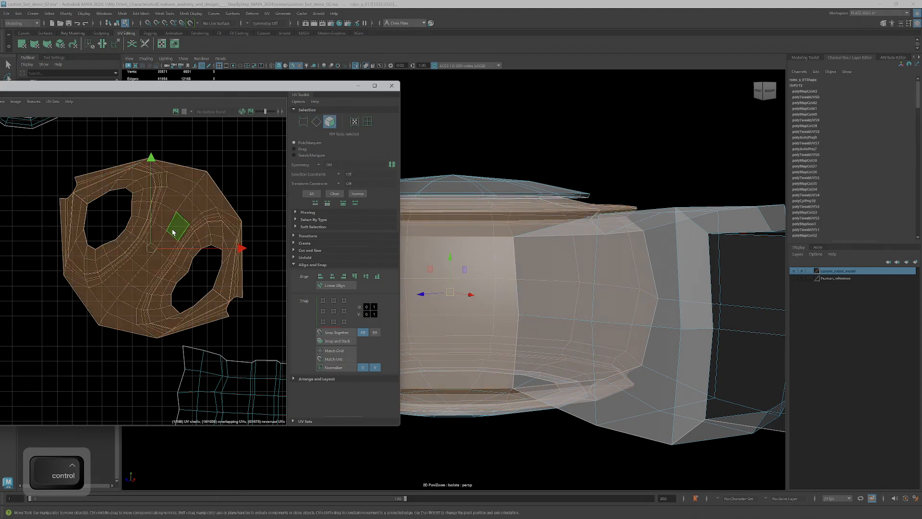
{"action": "key", "text": "ctrl+u"}
{"action": "scroll", "coordinate": [176, 250], "scroll_direction": "down", "scroll_amount": 2}
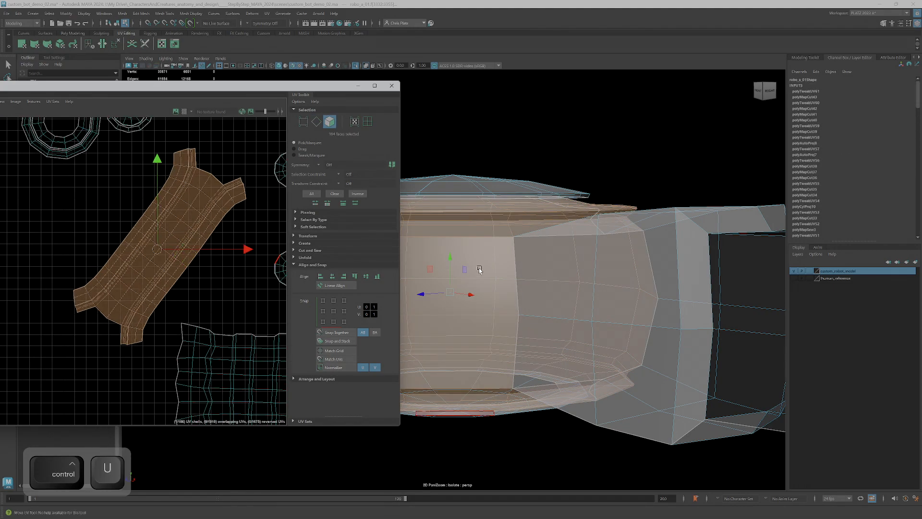
Add both disc shells and the blocks' shell to the selection and unfold all four shells together.
{"action": "middle_click_drag", "start_coordinate": [512, 279], "coordinate": [546, 313], "text": "alt"}
{"action": "left_click_drag", "start_coordinate": [546, 269], "coordinate": [564, 302], "text": "alt"}
{"action": "left_click_drag", "start_coordinate": [466, 278], "coordinate": [436, 273], "text": "alt"}
{"action": "scroll", "coordinate": [144, 267], "scroll_direction": "down", "scroll_amount": 3}
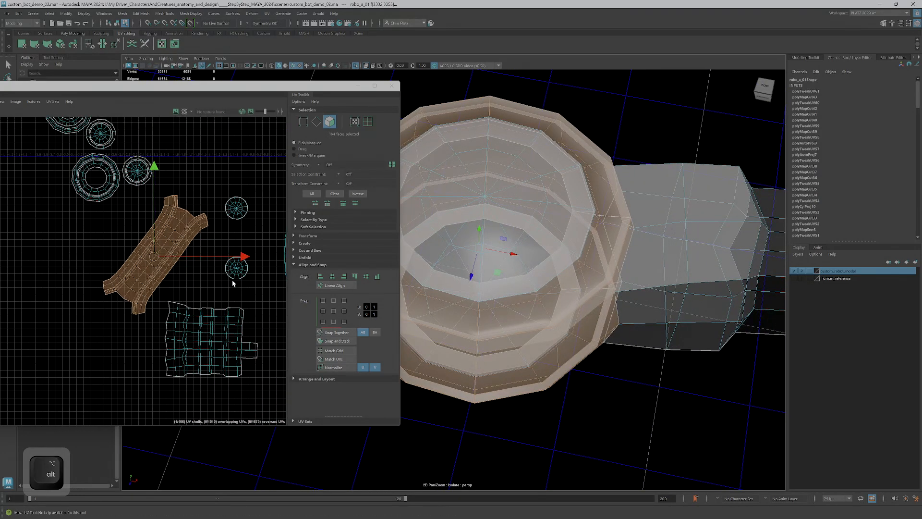
{"action": "left_click", "coordinate": [236, 268], "text": "ctrl+shift"}
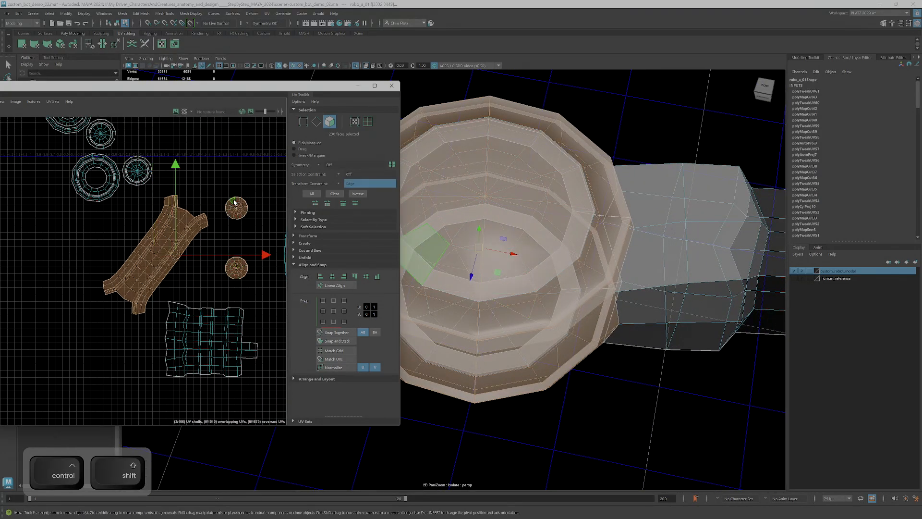
{"action": "left_click", "coordinate": [204, 347], "text": "ctrl+shift"}
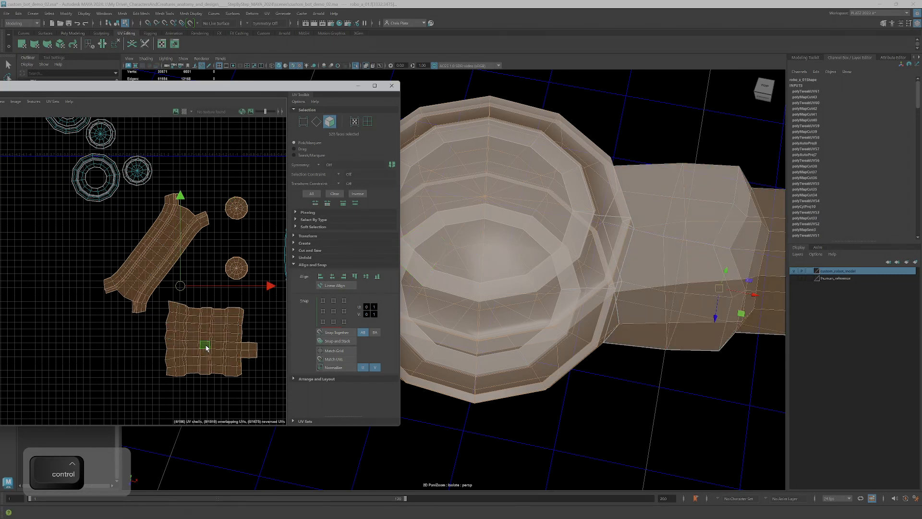
{"action": "key", "text": "ctrl+u"}
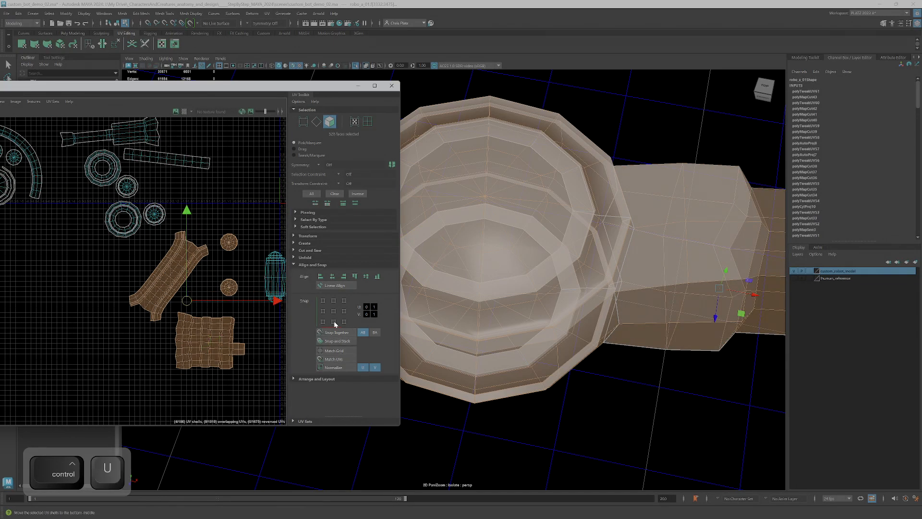
Move the four selected shells across the UV layout to the empty area below the large ring shells.
{"action": "scroll", "coordinate": [203, 295], "scroll_direction": "down", "scroll_amount": 3}
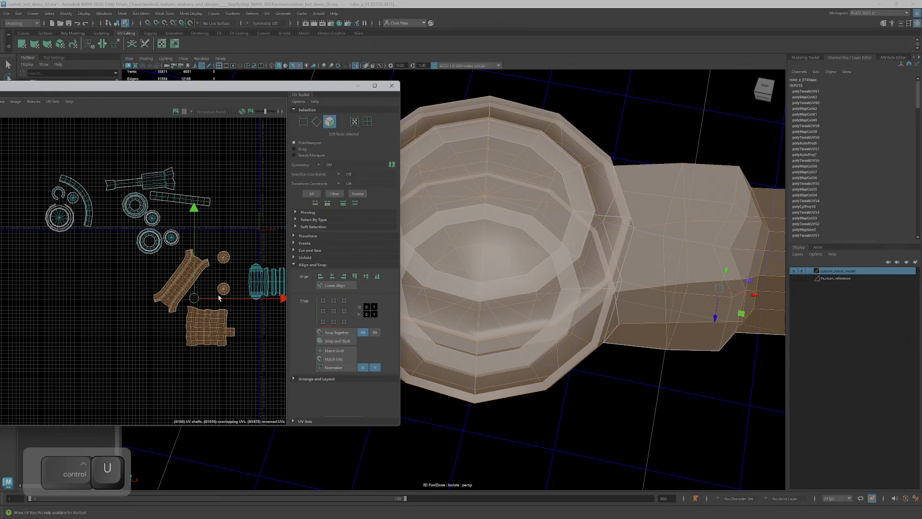
{"action": "left_click_drag", "start_coordinate": [197, 298], "coordinate": [54, 297]}
{"action": "scroll", "coordinate": [525, 277], "scroll_direction": "down", "scroll_amount": 1}
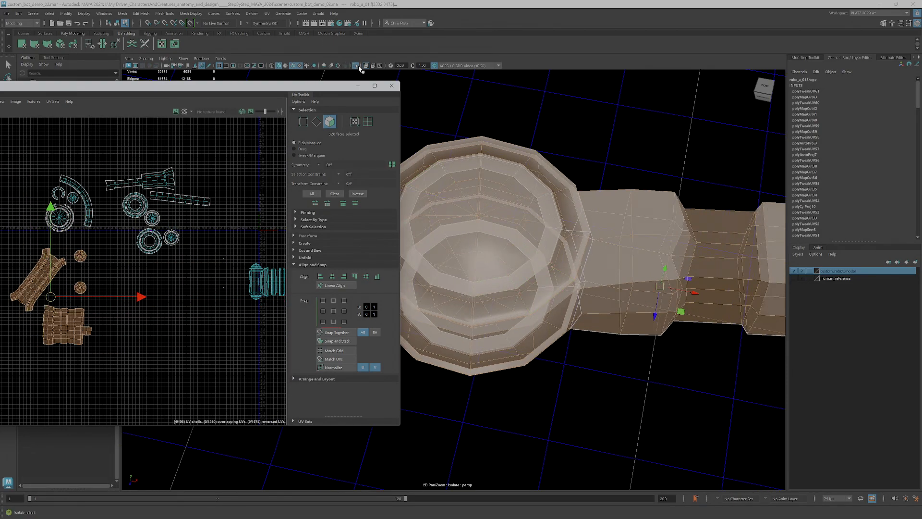
Show the whole model again without isolation or X-ray and display the checker pattern.
{"action": "left_click", "coordinate": [356, 65]}
{"action": "left_click", "coordinate": [368, 66]}
{"action": "mouse_move", "coordinate": [567, 303]}
{"action": "left_mouse_down", "text": "alt"}
{"action": "mouse_move", "coordinate": [569, 250]}
{"action": "mouse_move", "coordinate": [487, 199]}
{"action": "left_mouse_up", "text": "alt"}
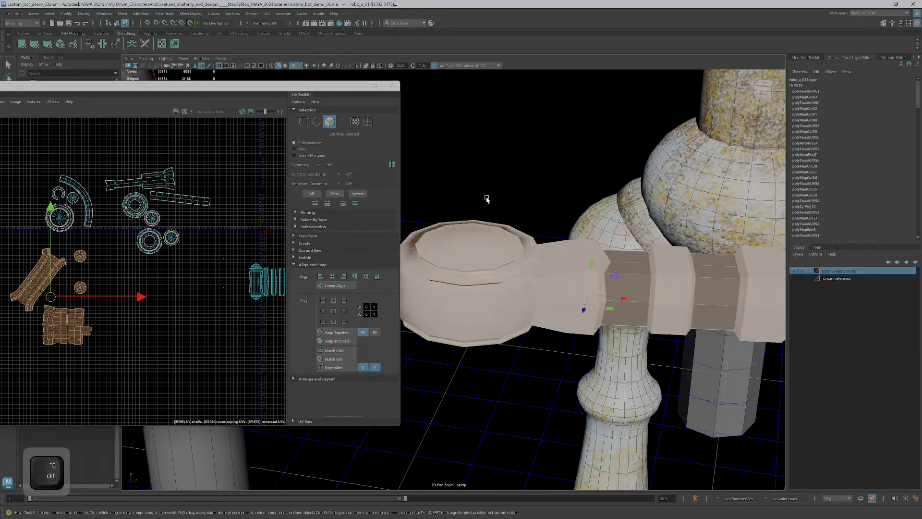
{"action": "left_click", "coordinate": [185, 112]}
{"action": "left_click_drag", "start_coordinate": [552, 288], "coordinate": [552, 342], "text": "alt"}
{"action": "right_click_drag", "start_coordinate": [495, 320], "coordinate": [519, 329], "text": "alt"}
Select the round cap's disc shells and compare their checker size and distortion with the neighbouring arm parts.
{"action": "left_click", "coordinate": [520, 330]}
{"action": "left_click_drag", "start_coordinate": [519, 329], "coordinate": [545, 378], "text": "alt"}
{"action": "scroll", "coordinate": [109, 243], "scroll_direction": "up", "scroll_amount": 3}
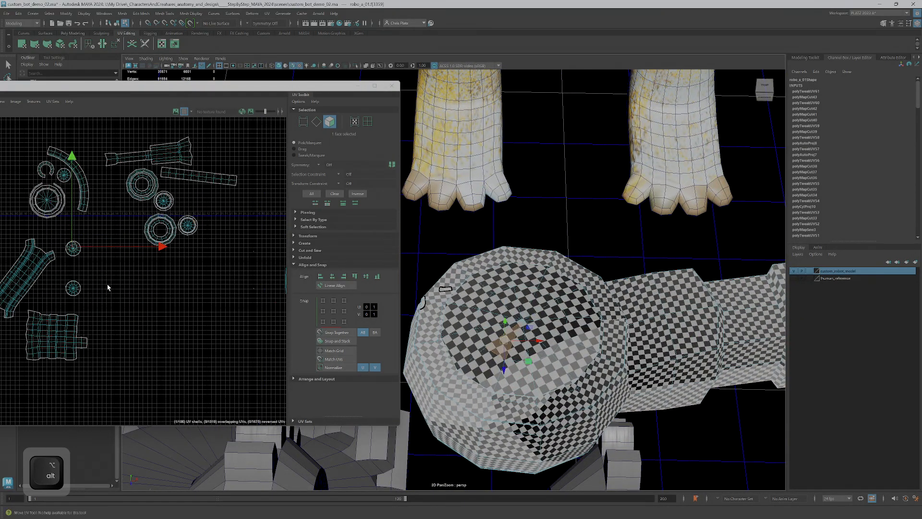
{"action": "left_click", "coordinate": [61, 235]}
{"action": "left_click_drag", "start_coordinate": [585, 399], "coordinate": [573, 345], "text": "alt"}
{"action": "double_click", "coordinate": [61, 290]}
{"action": "left_click_drag", "start_coordinate": [666, 272], "coordinate": [427, 262], "text": "alt"}
{"action": "scroll", "coordinate": [687, 349], "scroll_direction": "down", "scroll_amount": 4}
{"action": "scroll", "coordinate": [427, 262], "scroll_direction": "up", "scroll_amount": 5}
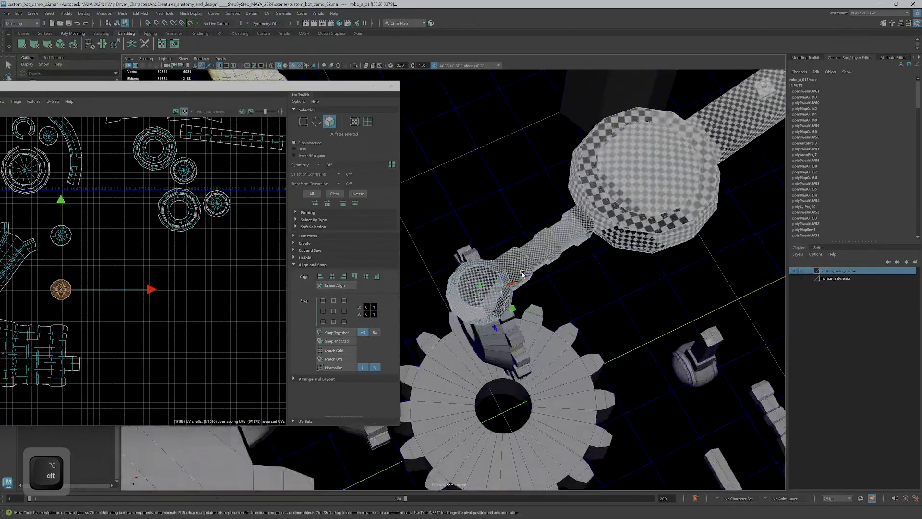
Select all four shells of the arm segment and its round cap in the UV layout.
{"action": "scroll", "coordinate": [117, 280], "scroll_direction": "down", "scroll_amount": 3}
{"action": "middle_click_drag", "start_coordinate": [117, 280], "coordinate": [189, 271], "text": "alt"}
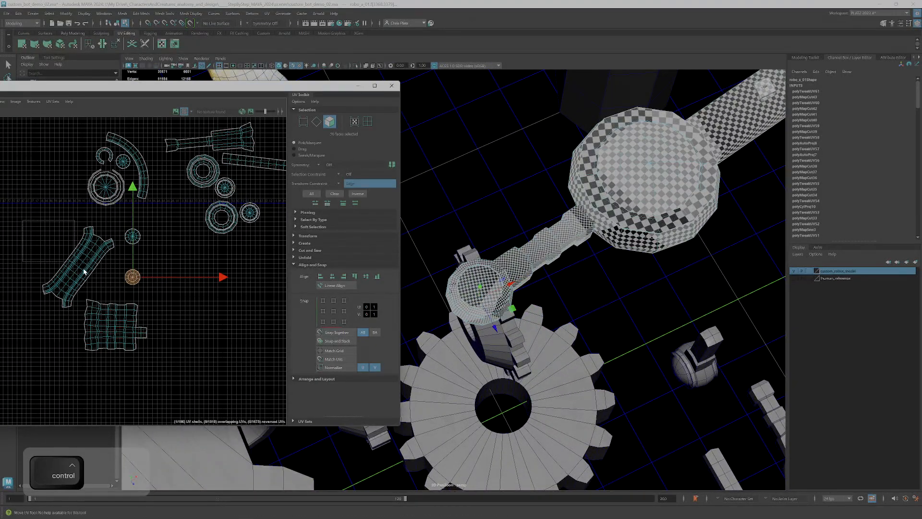
{"action": "left_click_drag", "start_coordinate": [24, 220], "coordinate": [170, 355], "text": "ctrl+shift"}
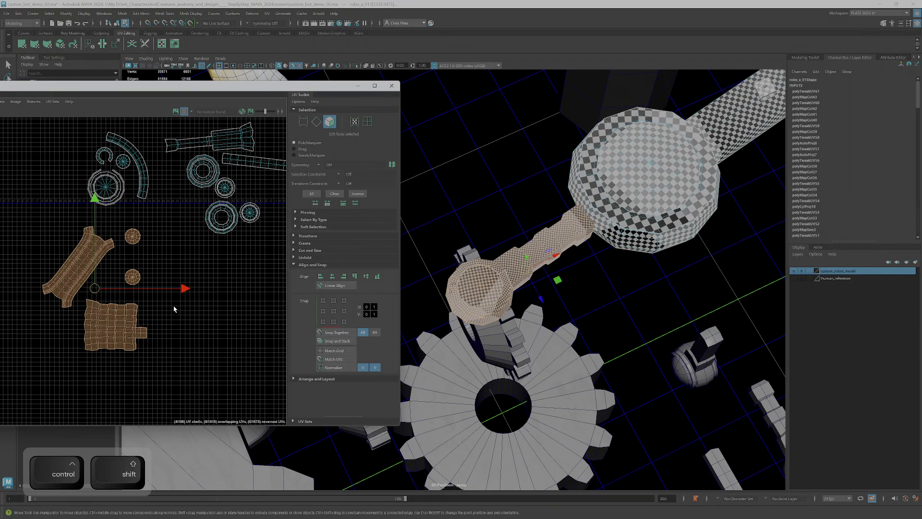
Scale the four selected shells down uniformly and move them beside the large ring shells.
{"action": "key", "text": "r"}
{"action": "left_click_drag", "start_coordinate": [95, 288], "coordinate": [28, 355]}
{"action": "key", "text": "w"}
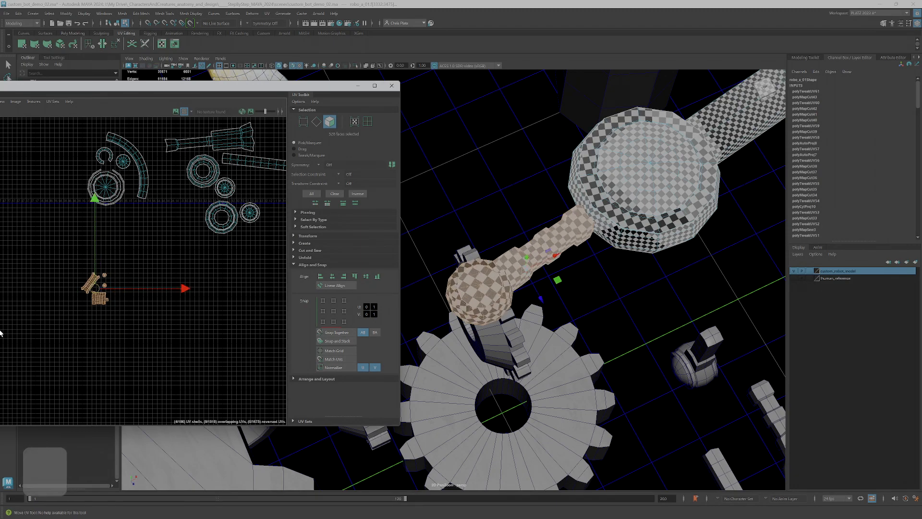
{"action": "left_click_drag", "start_coordinate": [95, 288], "coordinate": [186, 224]}
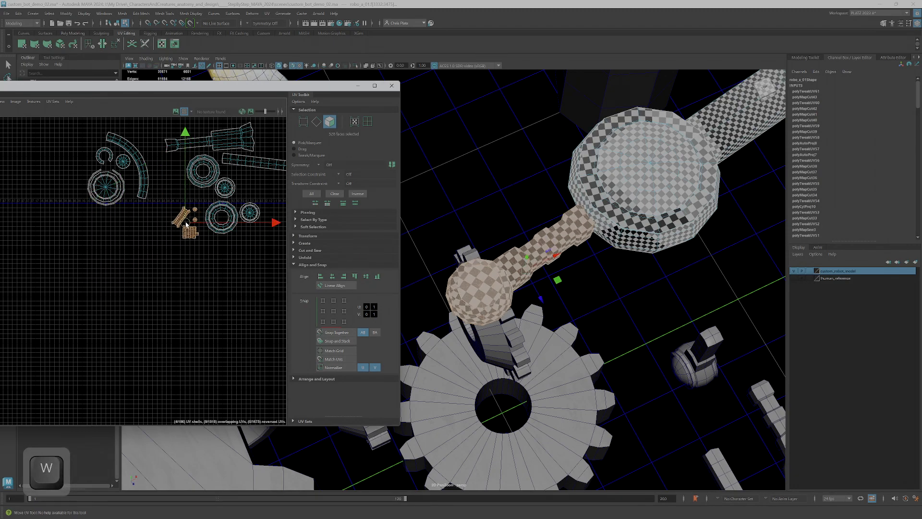
Move the cap's two small disc shells and the arm segment's rectangular shell to the far side of the cap's strip shell.
{"action": "scroll", "coordinate": [192, 223], "scroll_direction": "up", "scroll_amount": 2}
{"action": "left_click", "coordinate": [195, 207]}
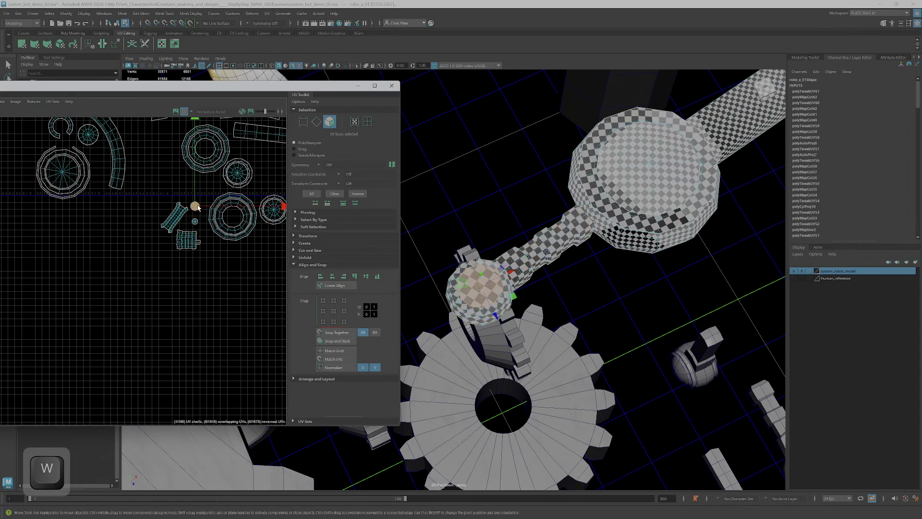
{"action": "left_click_drag", "start_coordinate": [198, 207], "coordinate": [161, 209]}
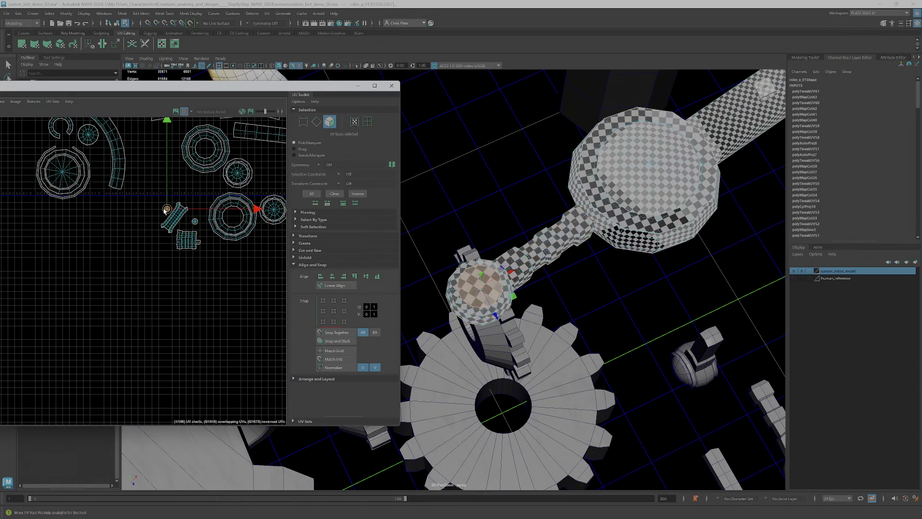
{"action": "scroll", "coordinate": [184, 220], "scroll_direction": "up", "scroll_amount": 2}
{"action": "key", "text": "w"}
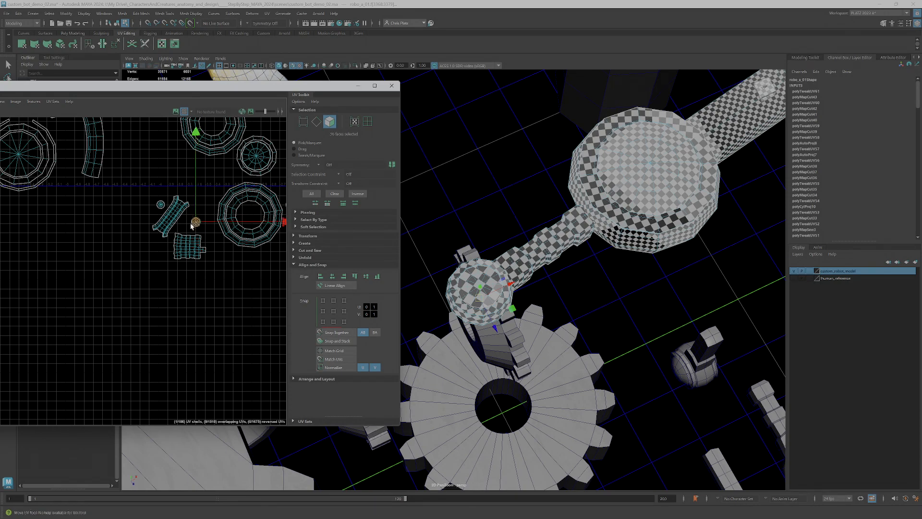
{"action": "left_click", "coordinate": [177, 247]}
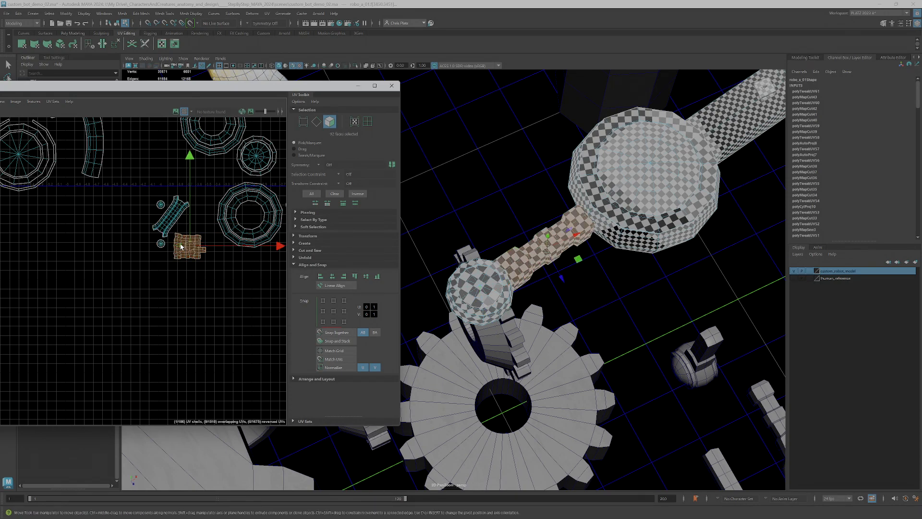
{"action": "left_click_drag", "start_coordinate": [187, 243], "coordinate": [141, 233]}
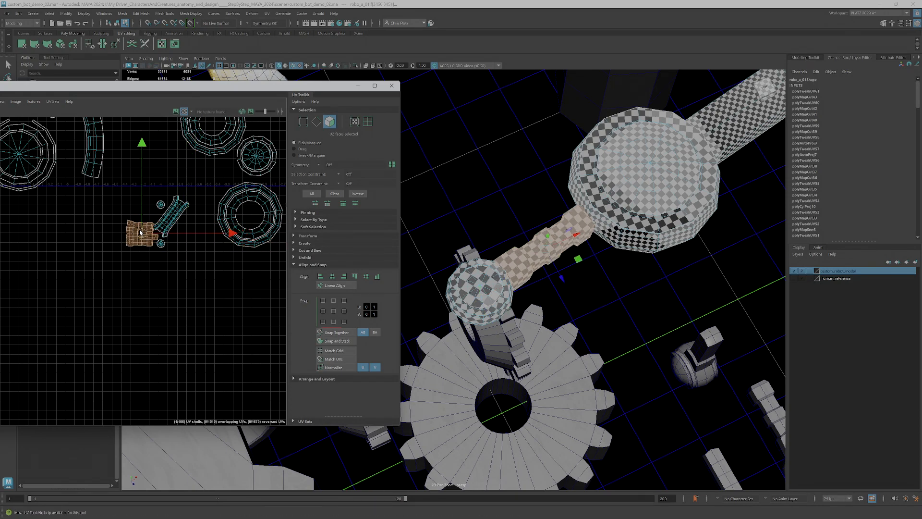
Rotate the cap's strip shell upright and move it beside the arm segment's rectangular shell.
{"action": "left_click", "coordinate": [169, 219]}
{"action": "key", "text": "e"}
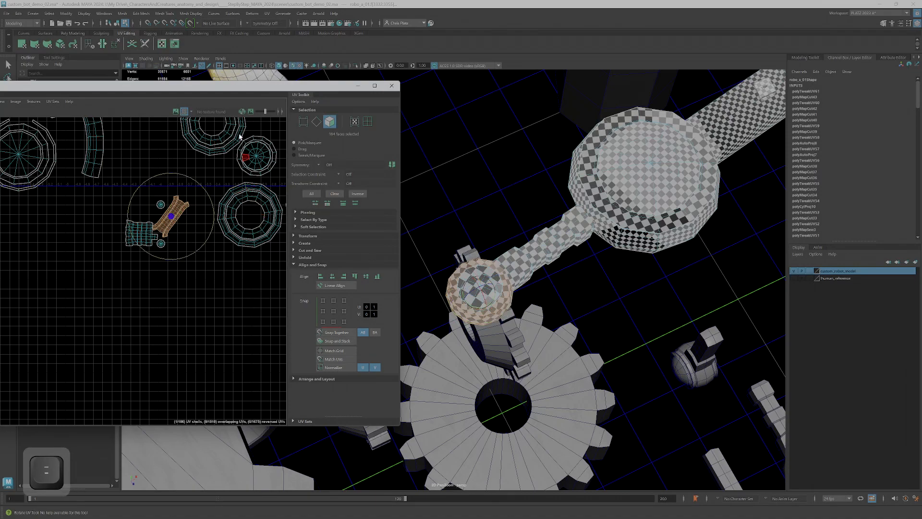
{"action": "left_click", "coordinate": [175, 213]}
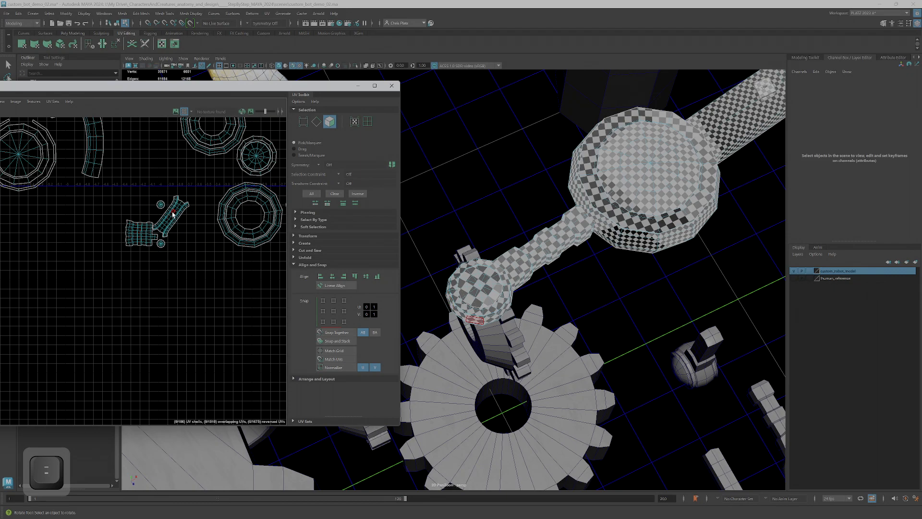
{"action": "left_click_drag", "start_coordinate": [207, 185], "coordinate": [182, 174]}
{"action": "key", "text": "w"}
{"action": "left_click_drag", "start_coordinate": [171, 217], "coordinate": [113, 233]}
Stack the two cap disc shells one above the other along the outer side of the upright strip shell.
{"action": "left_click", "coordinate": [137, 241]}
{"action": "key", "text": "f"}
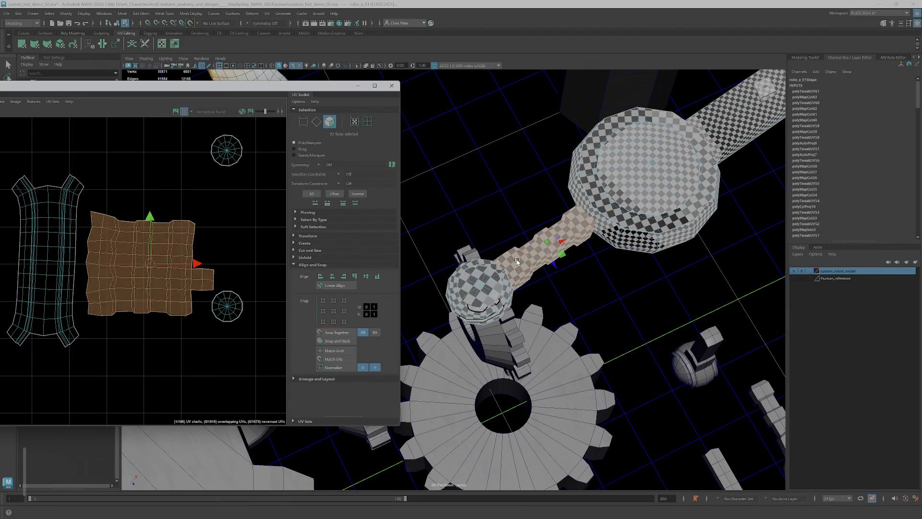
{"action": "left_click", "coordinate": [513, 261]}
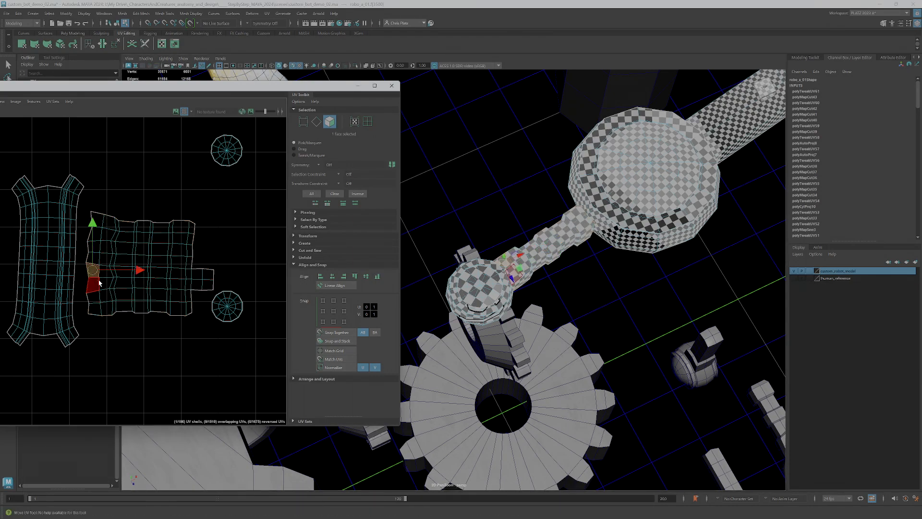
{"action": "scroll", "coordinate": [144, 312], "scroll_direction": "down", "scroll_amount": 2}
{"action": "double_click", "coordinate": [208, 196]}
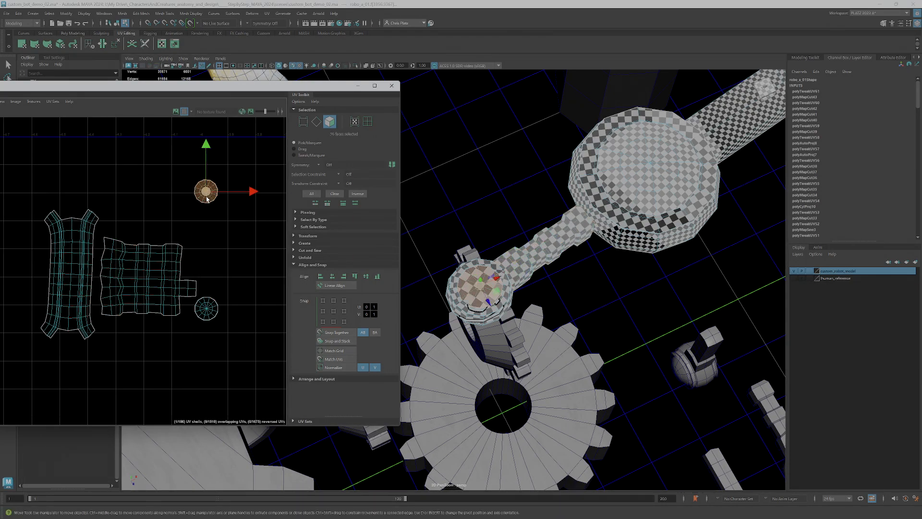
{"action": "left_click_drag", "start_coordinate": [207, 193], "coordinate": [41, 245]}
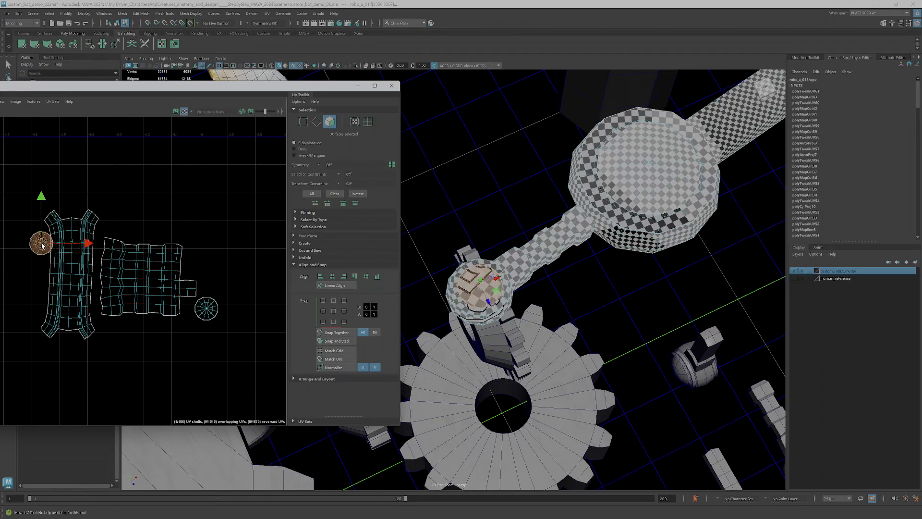
{"action": "double_click", "coordinate": [201, 310]}
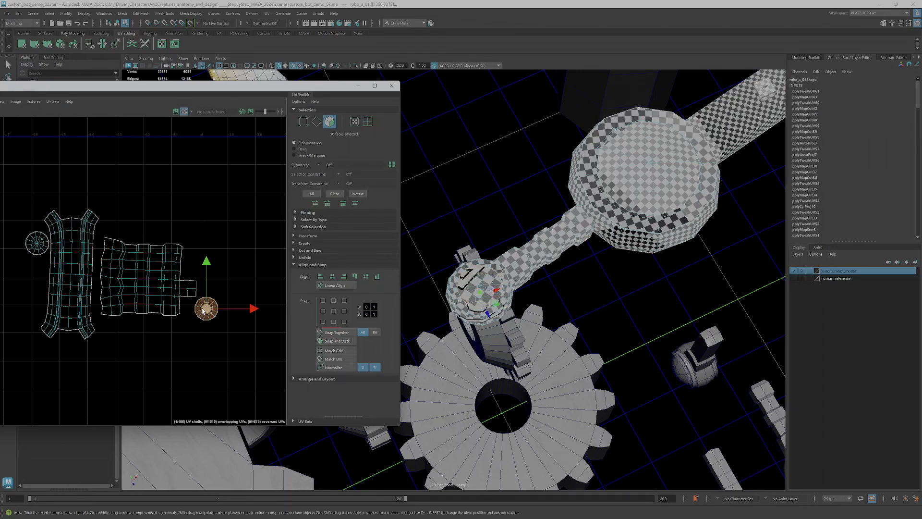
{"action": "left_click_drag", "start_coordinate": [206, 311], "coordinate": [23, 287]}
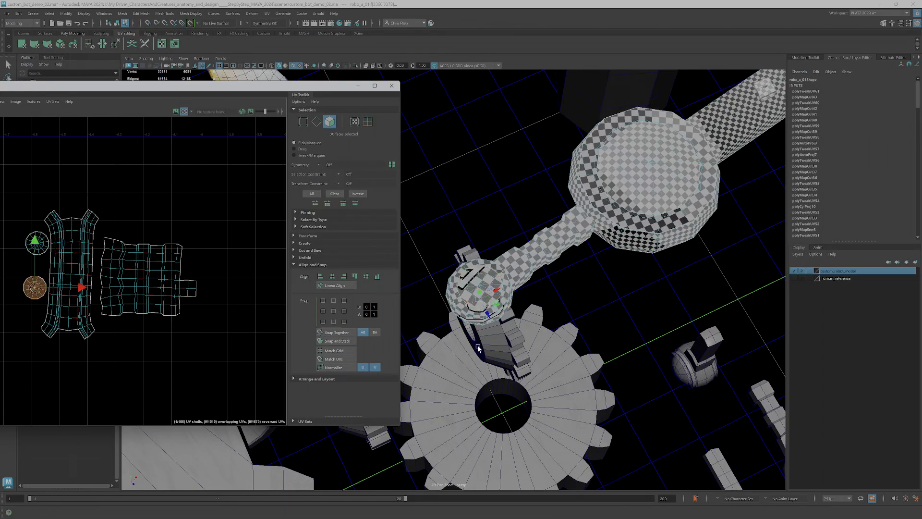
Scale the two cap disc shells together so their checker size matches the neighbouring arm segment.
{"action": "left_click_drag", "start_coordinate": [590, 398], "coordinate": [561, 321], "text": "alt"}
{"action": "scroll", "coordinate": [544, 292], "scroll_direction": "up", "scroll_amount": 4}
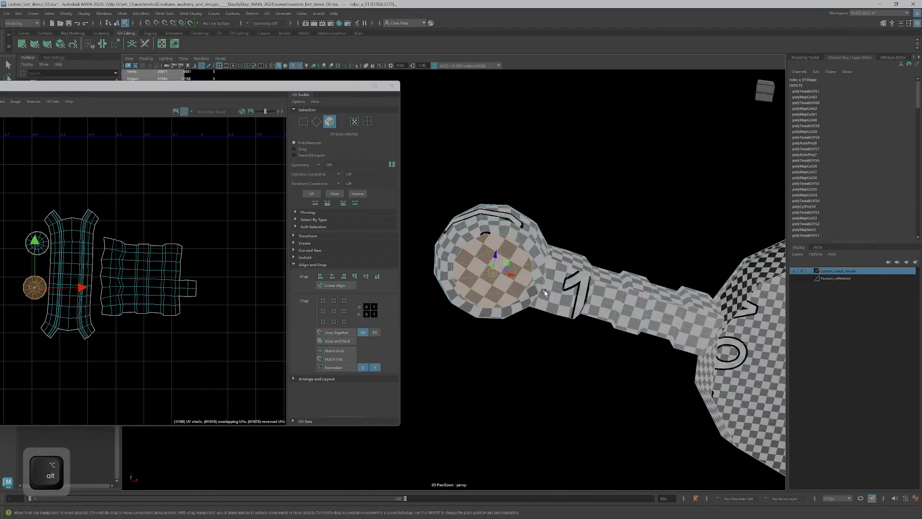
{"action": "double_click", "coordinate": [31, 252], "text": "ctrl+shift"}
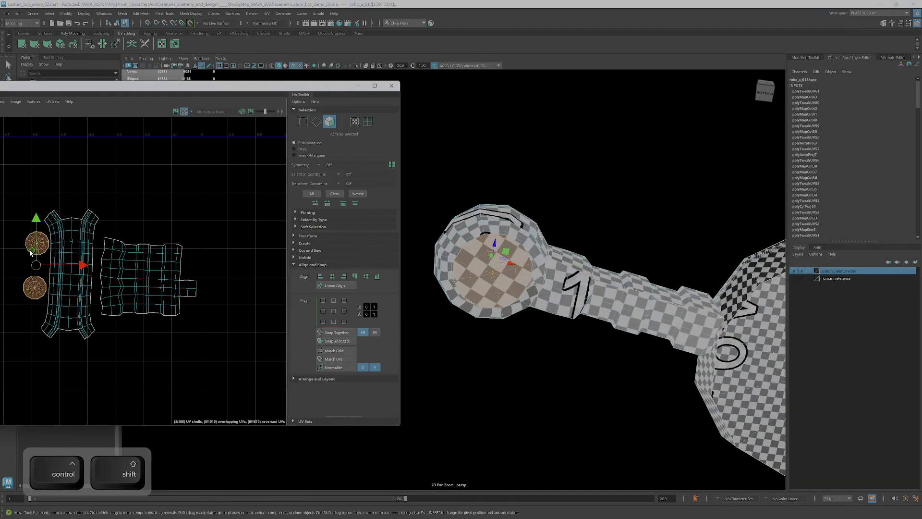
{"action": "key", "text": "r"}
{"action": "mouse_move", "coordinate": [38, 263]}
{"action": "left_mouse_down"}
{"action": "mouse_move", "coordinate": [61, 253]}
{"action": "mouse_move", "coordinate": [29, 271]}
{"action": "left_mouse_up"}
{"action": "left_click", "coordinate": [175, 362]}
Examine the checker pattern on the robot's remaining parts to find the next one to unwrap.
{"action": "scroll", "coordinate": [177, 350], "scroll_direction": "down", "scroll_amount": 10}
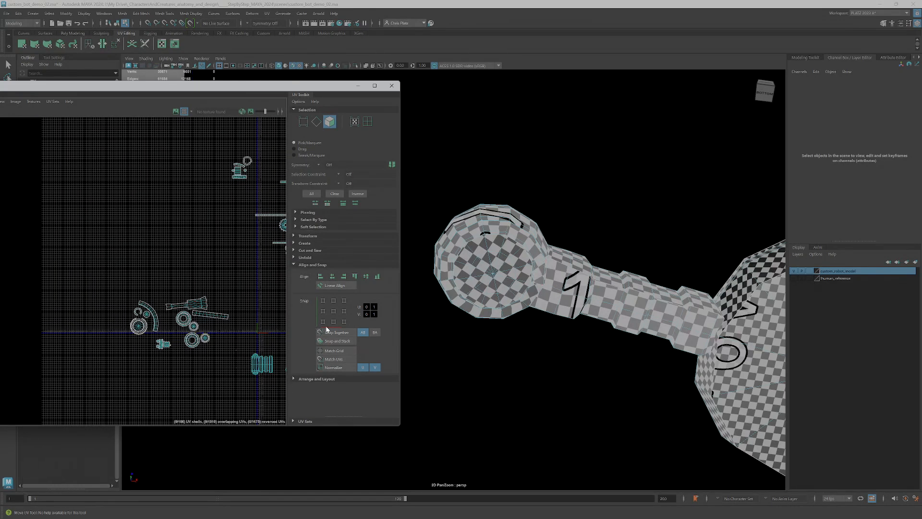
{"action": "mouse_move", "coordinate": [627, 326]}
{"action": "left_mouse_down", "text": "alt"}
{"action": "mouse_move", "coordinate": [647, 365]}
{"action": "mouse_move", "coordinate": [679, 240]}
{"action": "mouse_move", "coordinate": [696, 334]}
{"action": "mouse_move", "coordinate": [566, 148]}
{"action": "mouse_move", "coordinate": [638, 324]}
{"action": "left_mouse_up", "text": "alt"}
{"action": "right_click_drag", "start_coordinate": [437, 267], "coordinate": [423, 206], "text": "alt"}
{"action": "middle_click_drag", "start_coordinate": [454, 158], "coordinate": [523, 307], "text": "alt"}
{"action": "right_click_drag", "start_coordinate": [524, 308], "coordinate": [573, 313], "text": "alt"}
{"action": "middle_click_drag", "start_coordinate": [574, 313], "coordinate": [624, 288], "text": "alt"}
{"action": "right_click_drag", "start_coordinate": [624, 288], "coordinate": [615, 390], "text": "alt"}
{"action": "left_click_drag", "start_coordinate": [614, 390], "coordinate": [577, 366], "text": "alt"}
{"action": "right_click_drag", "start_coordinate": [577, 365], "coordinate": [595, 295], "text": "alt"}
{"action": "left_click_drag", "start_coordinate": [596, 295], "coordinate": [614, 317], "text": "alt"}
{"action": "right_click_drag", "start_coordinate": [143, 321], "coordinate": [198, 216], "text": "alt"}
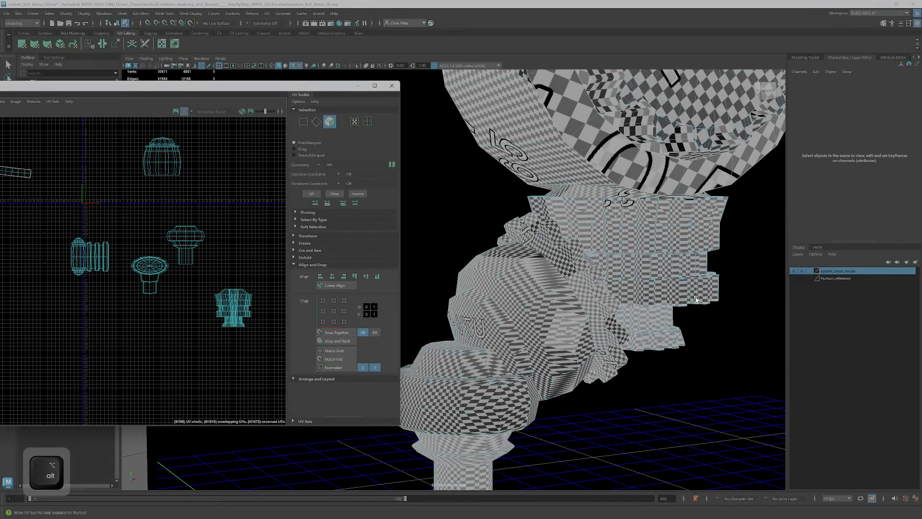
Select the toothed column part, isolate it in the viewport and hide the checker pattern.
{"action": "left_click", "coordinate": [643, 241]}
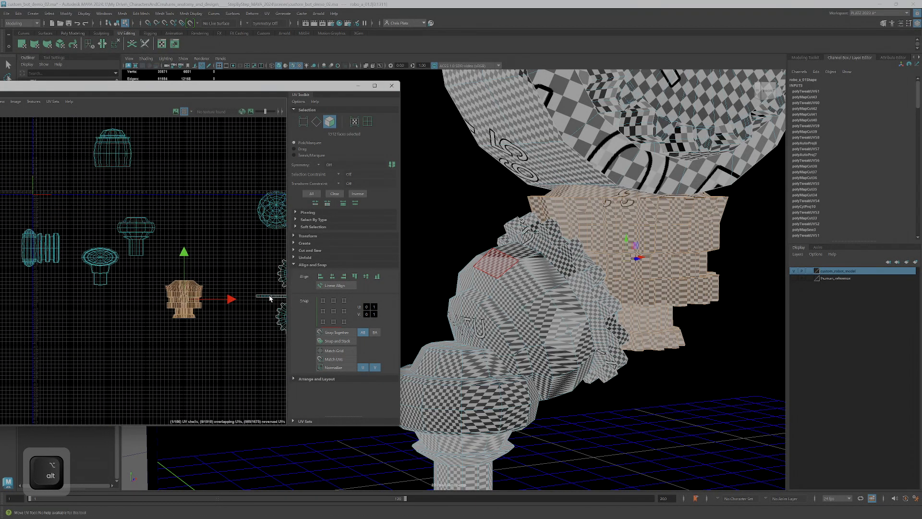
{"action": "scroll", "coordinate": [662, 255], "scroll_direction": "up", "scroll_amount": 3}
{"action": "left_click_drag", "start_coordinate": [662, 255], "coordinate": [478, 258], "text": "alt"}
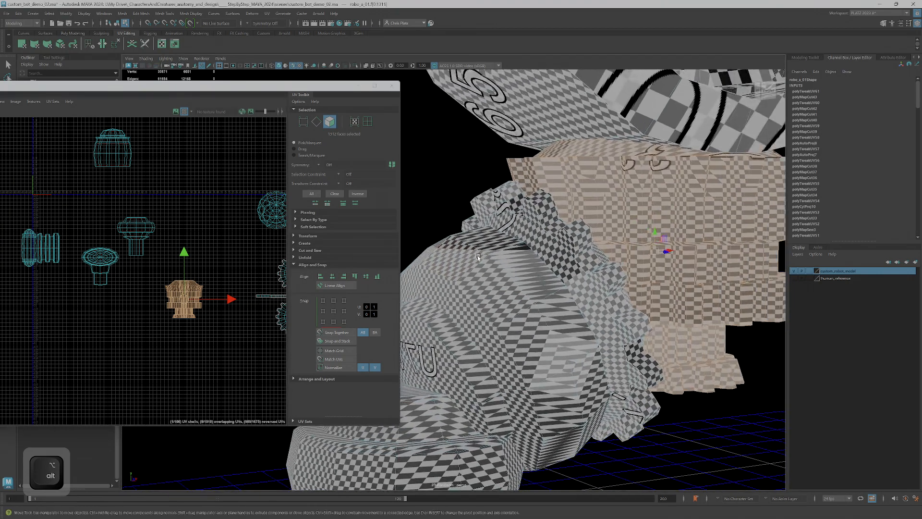
{"action": "left_click", "coordinate": [355, 66]}
{"action": "left_click_drag", "start_coordinate": [553, 269], "coordinate": [576, 280], "text": "alt"}
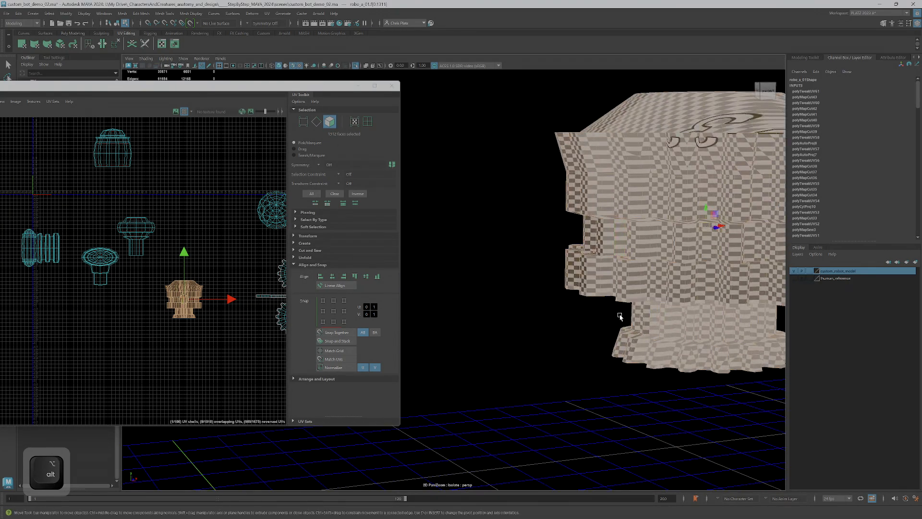
{"action": "key", "text": "q"}
{"action": "key", "text": "f"}
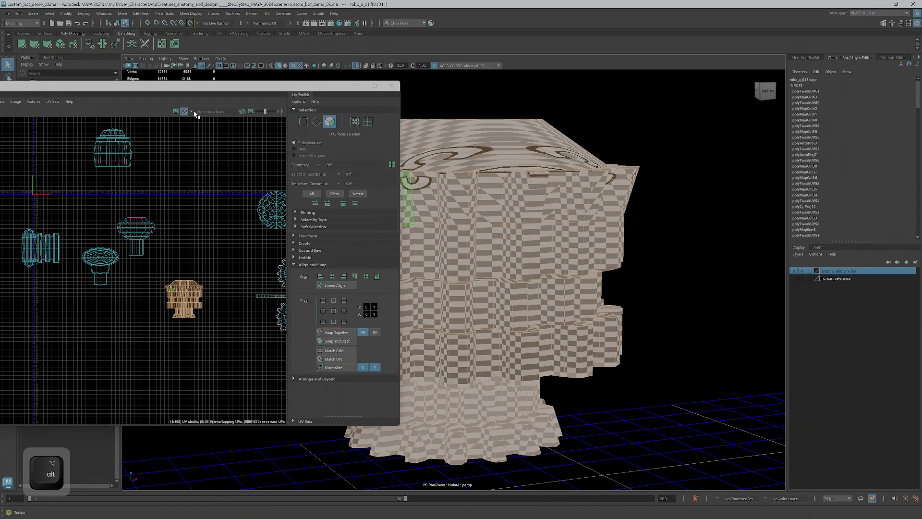
{"action": "left_click", "coordinate": [185, 111]}
Select the edge loops at both ends of the column's central bore plus a lengthwise seam, and cut the UVs there.
{"action": "left_click_drag", "start_coordinate": [528, 259], "coordinate": [617, 220], "text": "alt"}
{"action": "right_click_drag", "start_coordinate": [618, 221], "coordinate": [620, 206]}
{"action": "left_click", "coordinate": [629, 210]}
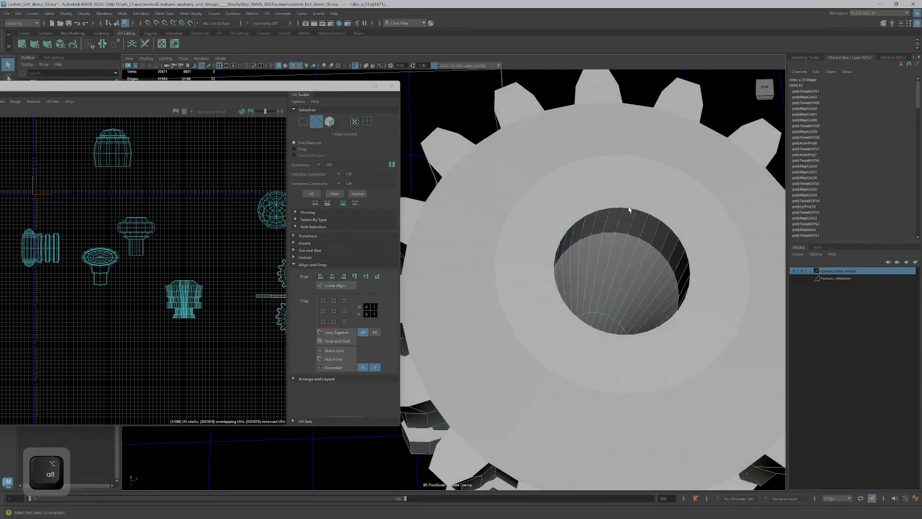
{"action": "left_click_drag", "start_coordinate": [624, 274], "coordinate": [611, 324], "text": "alt"}
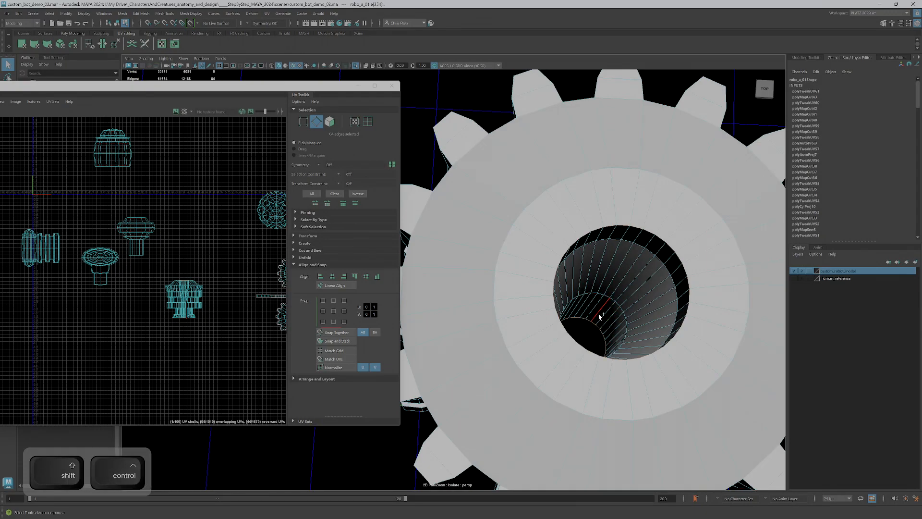
{"action": "scroll", "coordinate": [598, 316], "scroll_direction": "down", "scroll_amount": 5}
{"action": "scroll", "coordinate": [579, 297], "scroll_direction": "up", "scroll_amount": 5}
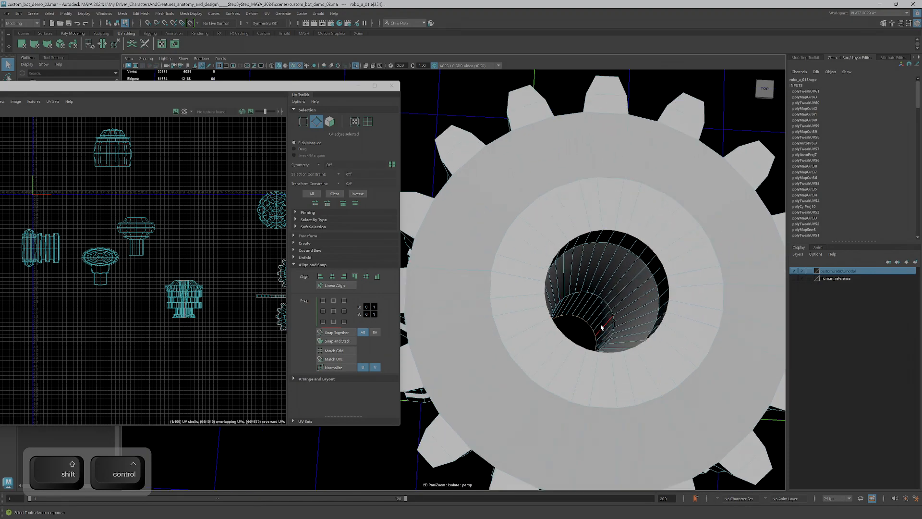
{"action": "left_click", "coordinate": [578, 310], "text": "ctrl+shift"}
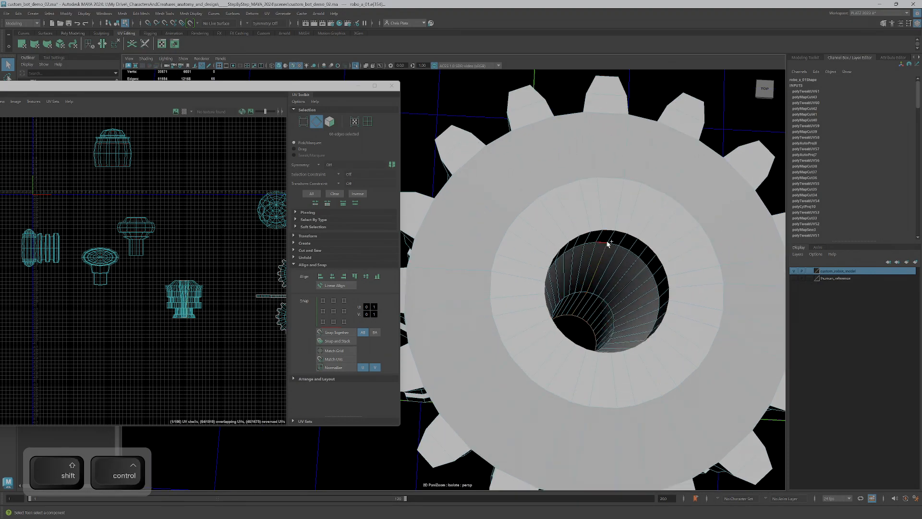
{"action": "middle_click_drag", "start_coordinate": [231, 302], "coordinate": [235, 282], "text": "alt"}
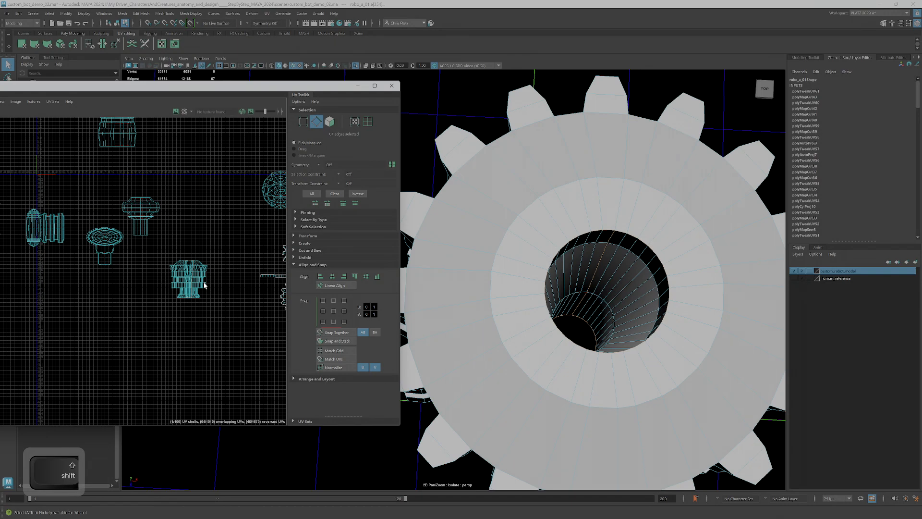
{"action": "key", "text": "shift+x"}
Unfold the column's cut shells and move the round outer shell and the bore shell apart in the UV layout.
{"action": "right_click_drag", "start_coordinate": [191, 302], "coordinate": [161, 244]}
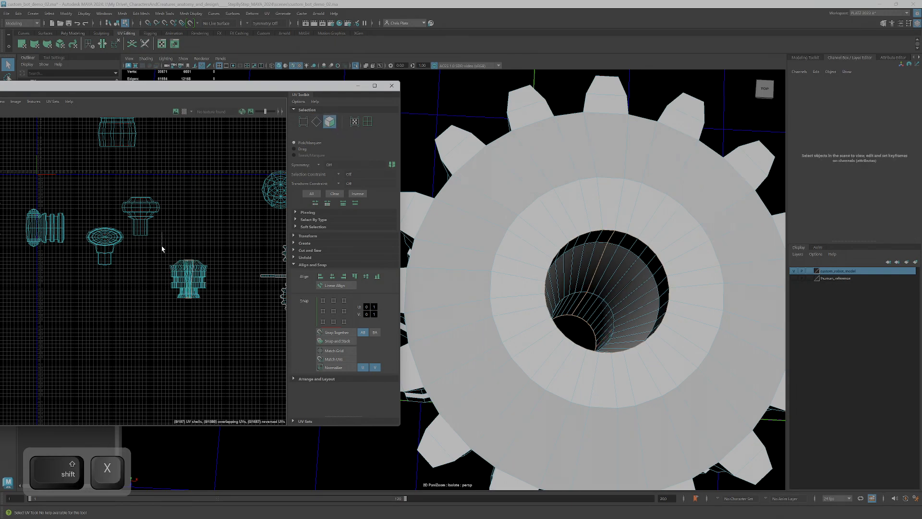
{"action": "left_click_drag", "start_coordinate": [220, 315], "coordinate": [220, 314]}
{"action": "key", "text": "ctrl+u"}
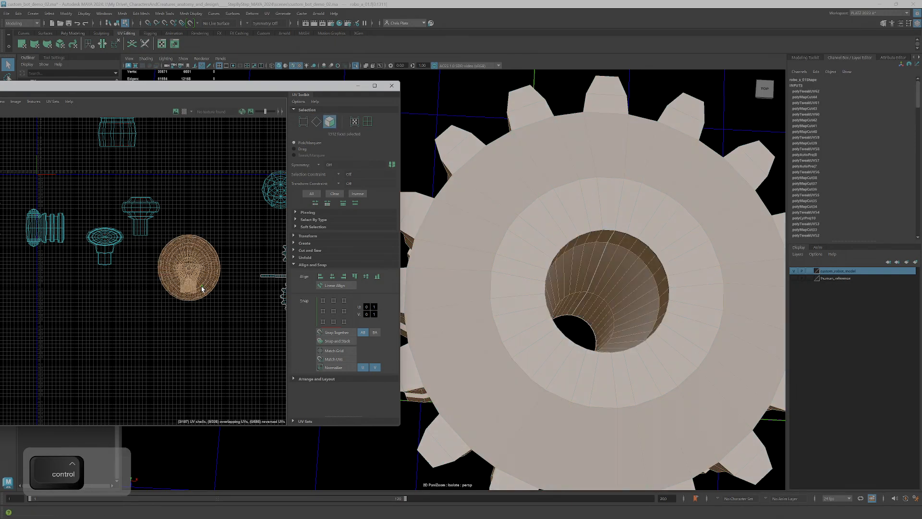
{"action": "left_click", "coordinate": [209, 259]}
{"action": "key", "text": "w"}
{"action": "left_click_drag", "start_coordinate": [189, 268], "coordinate": [128, 336]}
{"action": "left_click", "coordinate": [187, 276]}
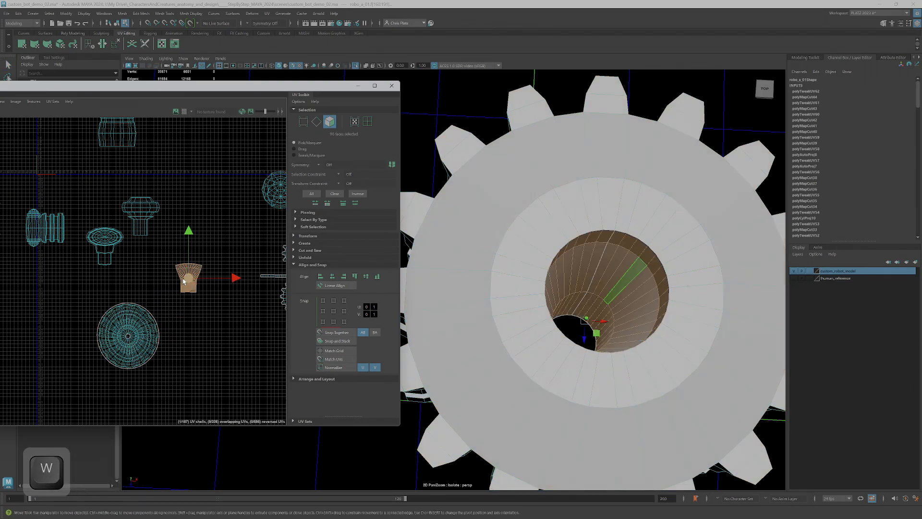
{"action": "left_click_drag", "start_coordinate": [188, 277], "coordinate": [195, 287]}
Separate the column's toothed top faces with a planar projection and unfold them as their own shell.
{"action": "left_click_drag", "start_coordinate": [625, 290], "coordinate": [587, 306], "text": "alt"}
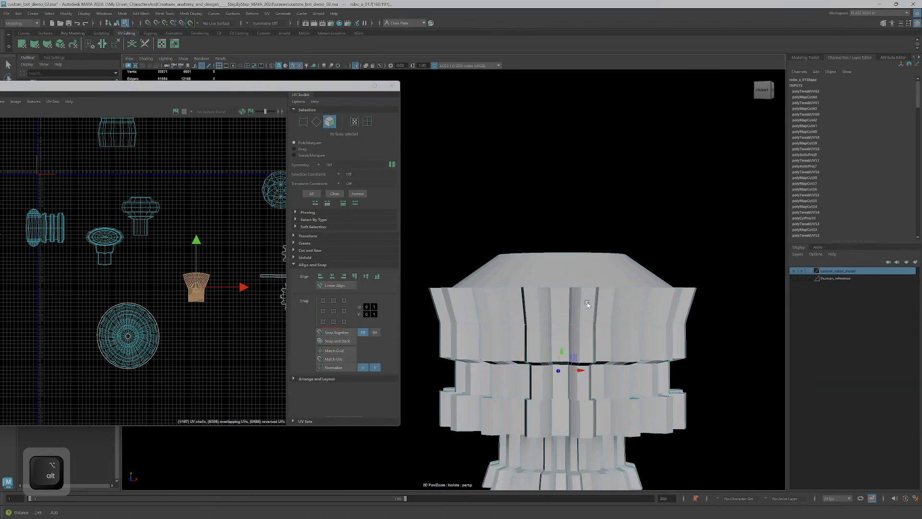
{"action": "right_click_drag", "start_coordinate": [567, 304], "coordinate": [473, 254]}
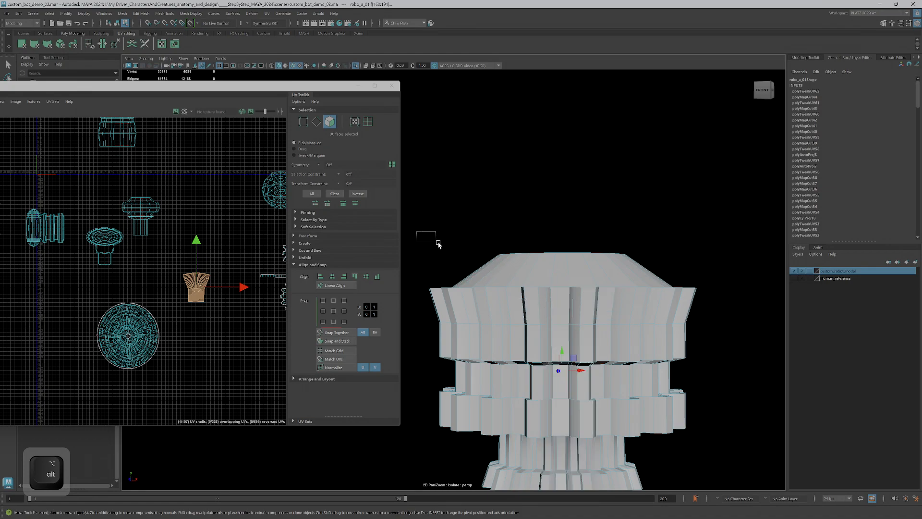
{"action": "left_click_drag", "start_coordinate": [703, 304], "coordinate": [704, 303]}
{"action": "left_click_drag", "start_coordinate": [725, 337], "coordinate": [612, 328], "text": "ctrl"}
{"action": "left_click_drag", "start_coordinate": [422, 306], "coordinate": [418, 306], "text": "ctrl"}
{"action": "mouse_move", "coordinate": [608, 293]}
{"action": "left_mouse_down", "text": "alt"}
{"action": "mouse_move", "coordinate": [614, 329]}
{"action": "mouse_move", "coordinate": [601, 301]}
{"action": "left_mouse_up", "text": "alt"}
{"action": "left_click", "coordinate": [22, 43]}
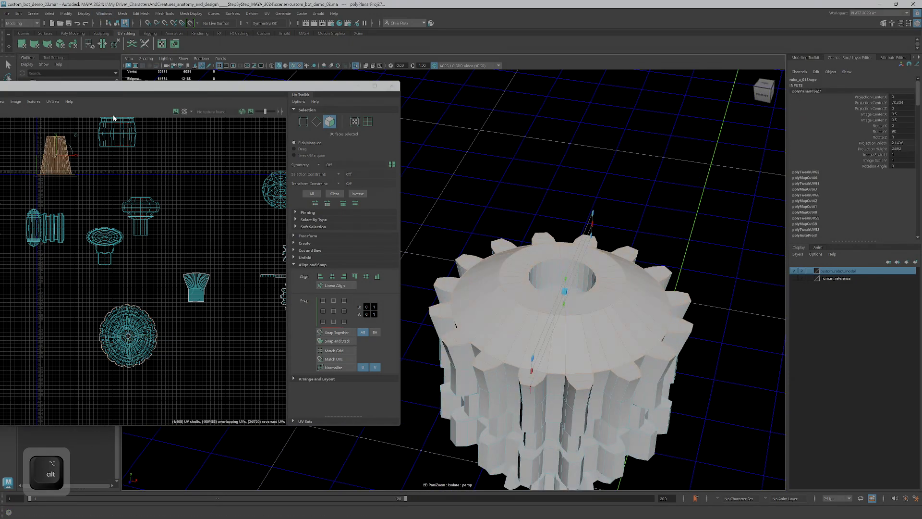
{"action": "left_click", "coordinate": [95, 86]}
{"action": "key", "text": "ctrl+u"}
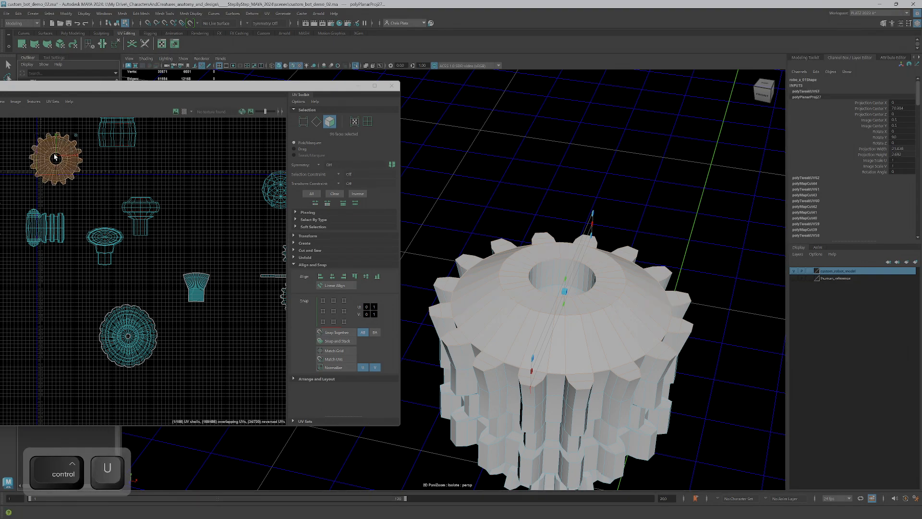
Move the toothed top shell beside the round outer shell, just under the bore shell in the UV layout.
{"action": "key", "text": "w"}
{"action": "left_click_drag", "start_coordinate": [55, 158], "coordinate": [200, 328]}
Select the full loop of ledge faces on the underside of the column's uppermost toothed band.
{"action": "left_click_drag", "start_coordinate": [543, 388], "coordinate": [555, 327], "text": "alt"}
{"action": "scroll", "coordinate": [567, 344], "scroll_direction": "up", "scroll_amount": 2}
{"action": "middle_click_drag", "start_coordinate": [586, 352], "coordinate": [586, 292], "text": "alt"}
{"action": "scroll", "coordinate": [586, 292], "scroll_direction": "up", "scroll_amount": 1}
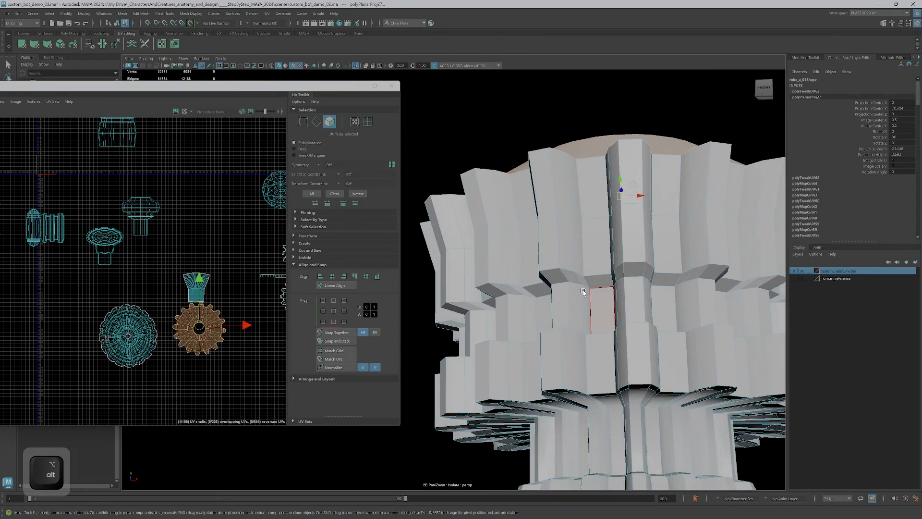
{"action": "right_click", "coordinate": [581, 286]}
{"action": "right_click_drag", "start_coordinate": [581, 310], "coordinate": [580, 311]}
{"action": "left_click", "coordinate": [571, 280]}
{"action": "double_click", "coordinate": [582, 283], "text": "ctrl+shift"}
{"action": "left_click_drag", "start_coordinate": [583, 284], "coordinate": [578, 378], "text": "alt"}
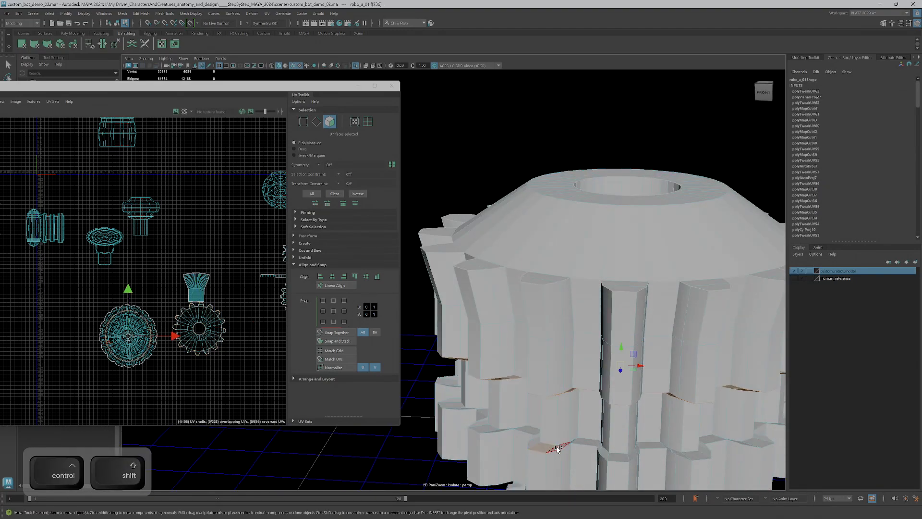
Add the face loops of the remaining ledges between the column's toothed bands to the selection.
{"action": "left_click_drag", "start_coordinate": [601, 437], "coordinate": [579, 231], "text": "alt"}
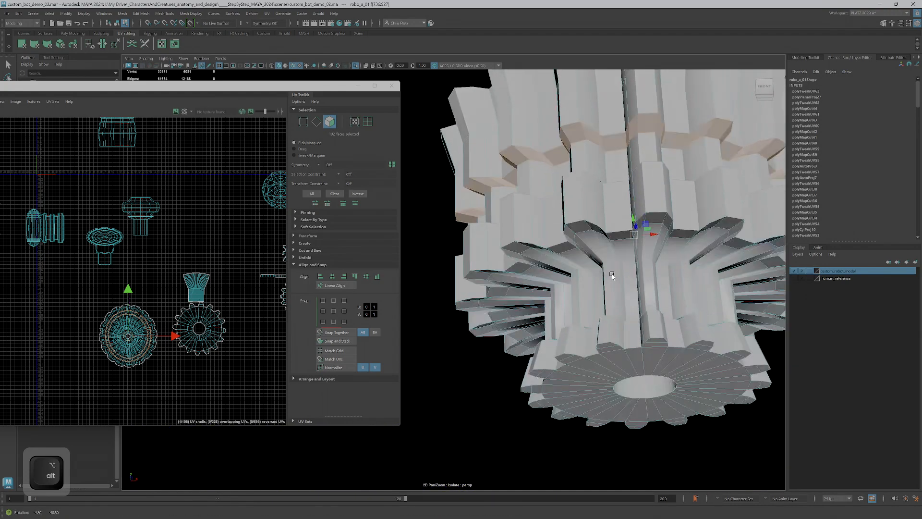
{"action": "left_click", "coordinate": [576, 227], "text": "ctrl+shift"}
{"action": "double_click", "coordinate": [576, 227], "text": "ctrl+shift"}
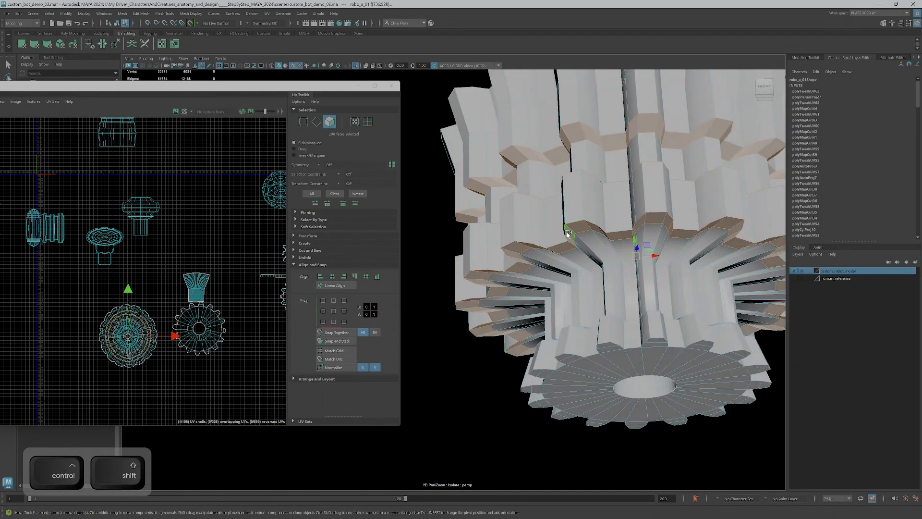
{"action": "left_click_drag", "start_coordinate": [576, 227], "coordinate": [605, 356], "text": "alt"}
{"action": "double_click", "coordinate": [555, 260], "text": "ctrl+shift"}
{"action": "left_click", "coordinate": [568, 351], "text": "ctrl+shift"}
Add the column's bottom cap faces to the selection, excluding the flared base's side walls and the bore faces.
{"action": "left_click_drag", "start_coordinate": [674, 414], "coordinate": [440, 368], "text": "ctrl"}
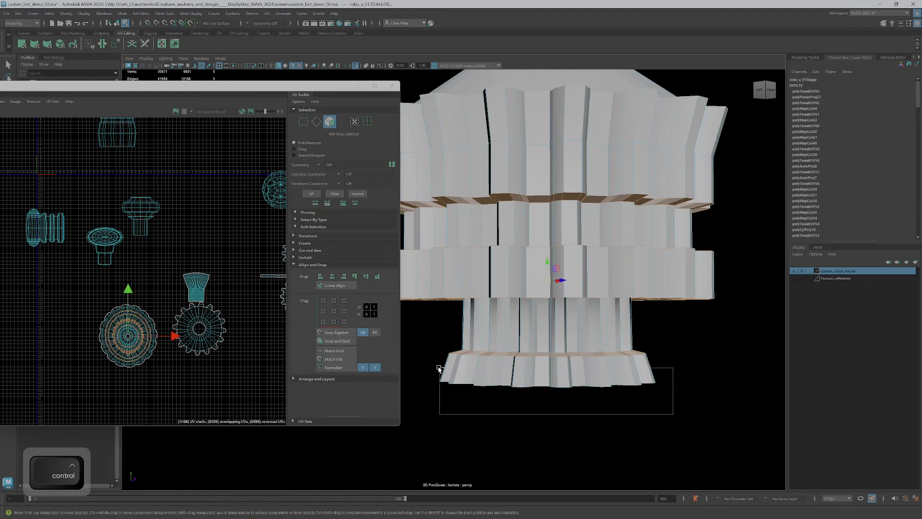
{"action": "left_click_drag", "start_coordinate": [519, 370], "coordinate": [548, 374], "text": "alt"}
{"action": "left_click_drag", "start_coordinate": [682, 420], "coordinate": [413, 372], "text": "ctrl"}
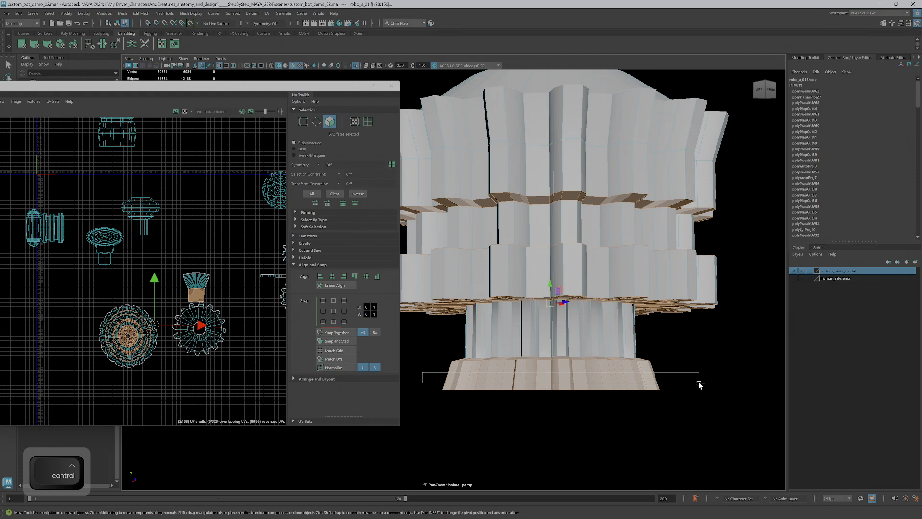
{"action": "left_click_drag", "start_coordinate": [699, 384], "coordinate": [704, 382], "text": "ctrl"}
{"action": "left_click_drag", "start_coordinate": [180, 257], "coordinate": [250, 354], "text": "ctrl"}
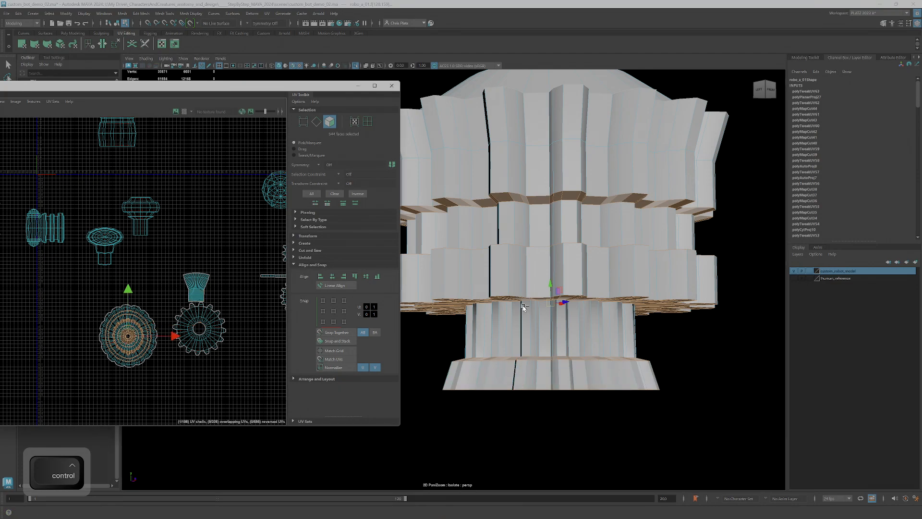
Apply an automatic projection to the selected ledge and cap faces and move their shells below the toothed top shell.
{"action": "middle_click_drag", "start_coordinate": [540, 284], "coordinate": [584, 389], "text": "alt"}
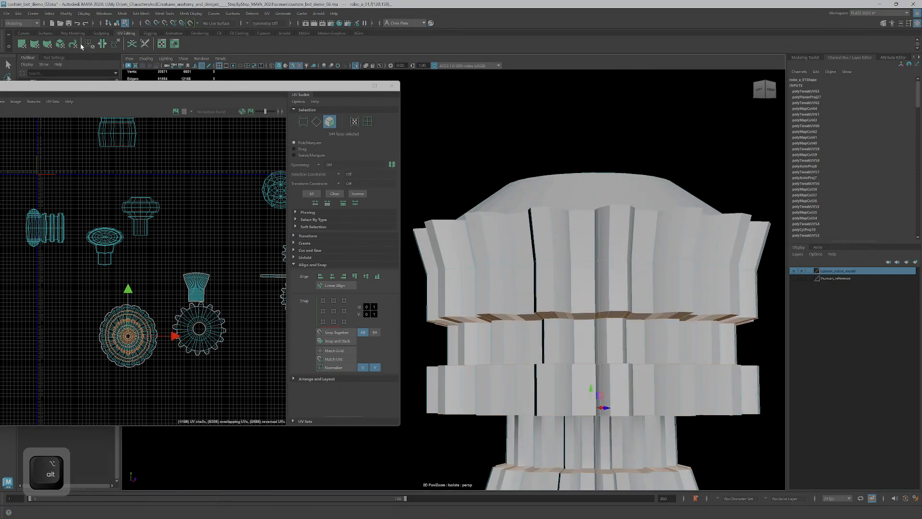
{"action": "left_click", "coordinate": [61, 44]}
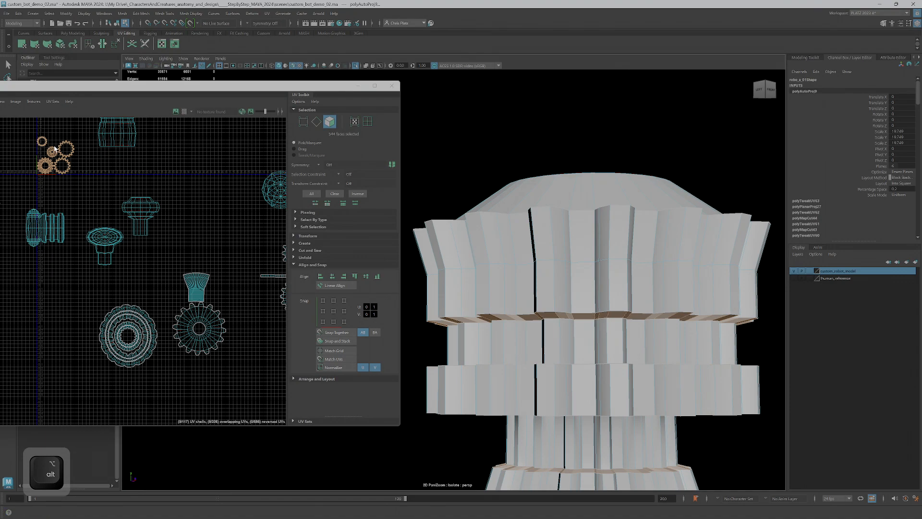
{"action": "key", "text": "w"}
{"action": "left_click_drag", "start_coordinate": [55, 156], "coordinate": [181, 377]}
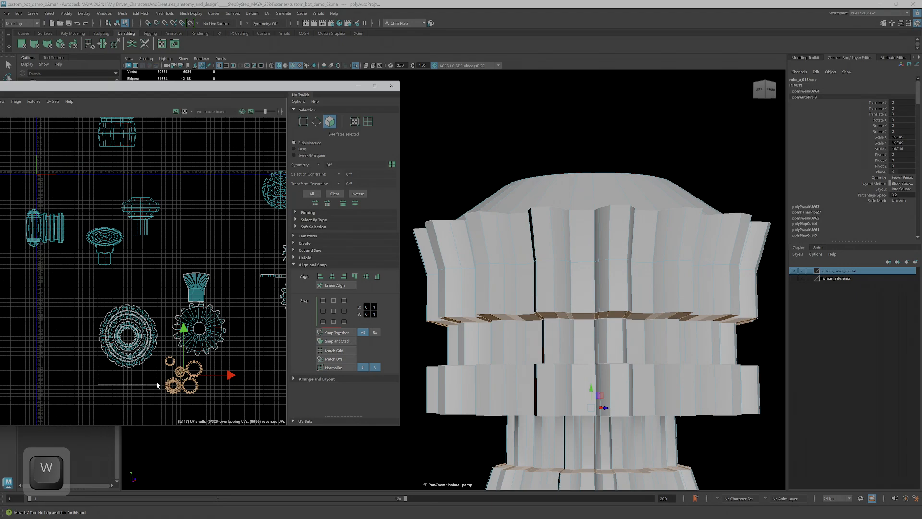
Select one line of vertical edges down each of the column's side-wall bands and cut the UVs along them.
{"action": "left_click_drag", "start_coordinate": [98, 292], "coordinate": [157, 387]}
{"action": "left_click_drag", "start_coordinate": [557, 329], "coordinate": [558, 253], "text": "alt"}
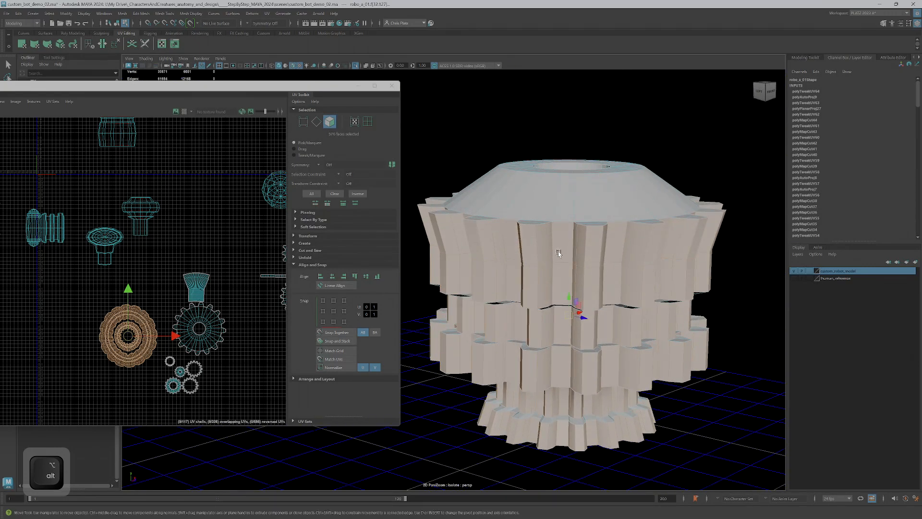
{"action": "right_click_drag", "start_coordinate": [559, 253], "coordinate": [552, 241], "text": "alt"}
{"action": "middle_click_drag", "start_coordinate": [552, 241], "coordinate": [527, 214], "text": "alt"}
{"action": "right_click_drag", "start_coordinate": [529, 201], "coordinate": [531, 184]}
{"action": "left_click", "coordinate": [531, 197]}
{"action": "left_click", "coordinate": [537, 313], "text": "ctrl+shift"}
{"action": "left_click_drag", "start_coordinate": [537, 314], "coordinate": [535, 303], "text": "alt"}
{"action": "left_click", "coordinate": [536, 379], "text": "ctrl+shift"}
{"action": "left_click_drag", "start_coordinate": [533, 357], "coordinate": [536, 273], "text": "alt"}
{"action": "left_click", "coordinate": [534, 380], "text": "ctrl+shift"}
{"action": "left_click_drag", "start_coordinate": [576, 353], "coordinate": [565, 411], "text": "alt"}
{"action": "left_click", "coordinate": [573, 396], "text": "ctrl+shift"}
{"action": "left_click", "coordinate": [557, 412], "text": "ctrl+shift"}
{"action": "right_click_drag", "start_coordinate": [60, 322], "coordinate": [92, 329], "text": "alt"}
{"action": "middle_click_drag", "start_coordinate": [92, 329], "coordinate": [92, 278], "text": "alt"}
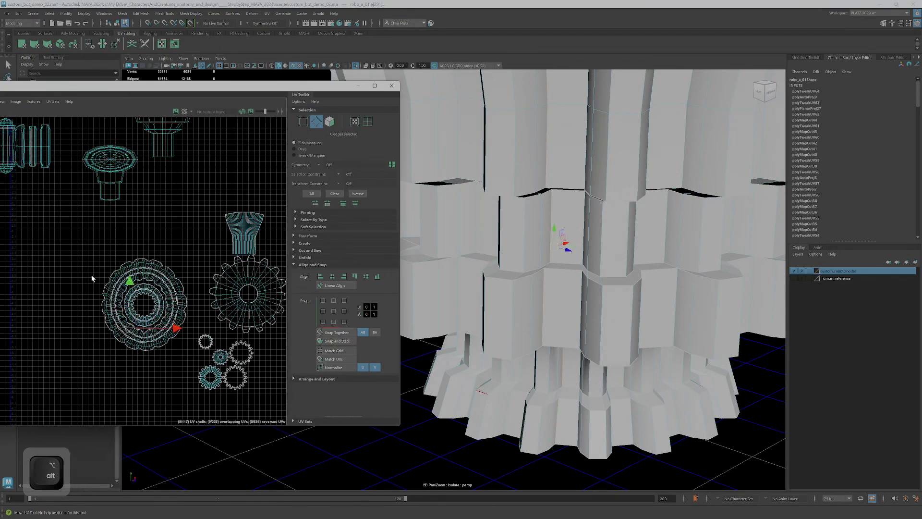
{"action": "scroll", "coordinate": [92, 279], "scroll_direction": "up", "scroll_amount": 2, "text": "alt"}
{"action": "key", "text": "shift+x"}
Select all the concentric side-wall shells of the column and unfold them into strips.
{"action": "right_click_drag", "start_coordinate": [139, 284], "coordinate": [143, 308]}
{"action": "scroll", "coordinate": [144, 331], "scroll_direction": "up", "scroll_amount": 4}
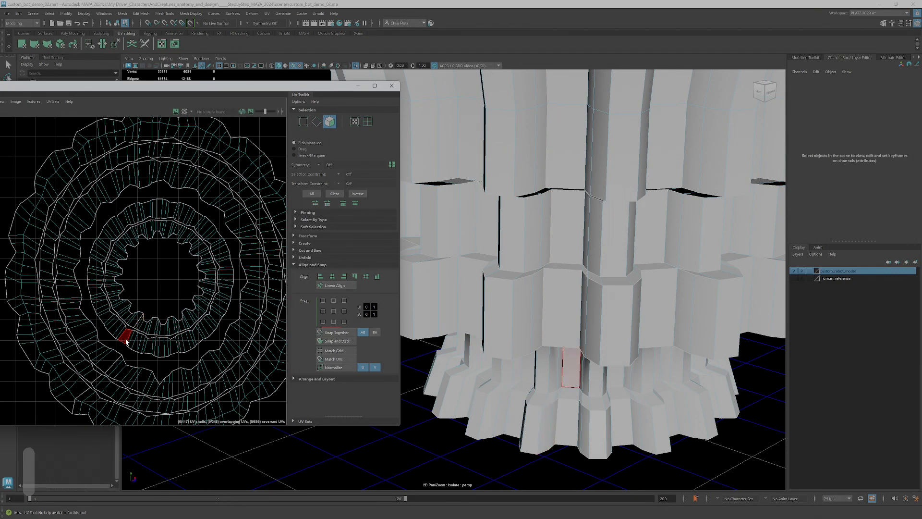
{"action": "scroll", "coordinate": [110, 367], "scroll_direction": "down", "scroll_amount": 3}
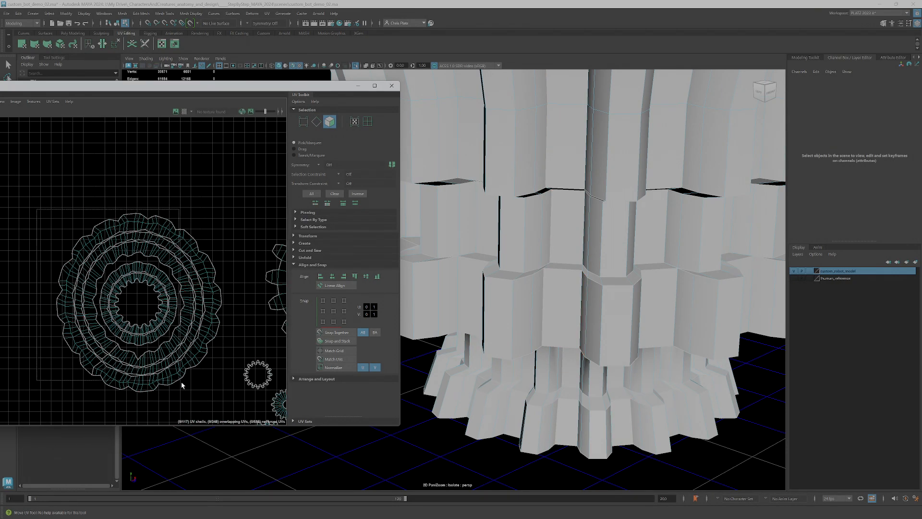
{"action": "left_click_drag", "start_coordinate": [225, 399], "coordinate": [225, 400]}
{"action": "scroll", "coordinate": [215, 370], "scroll_direction": "down", "scroll_amount": 4}
{"action": "key", "text": "ctrl+u"}
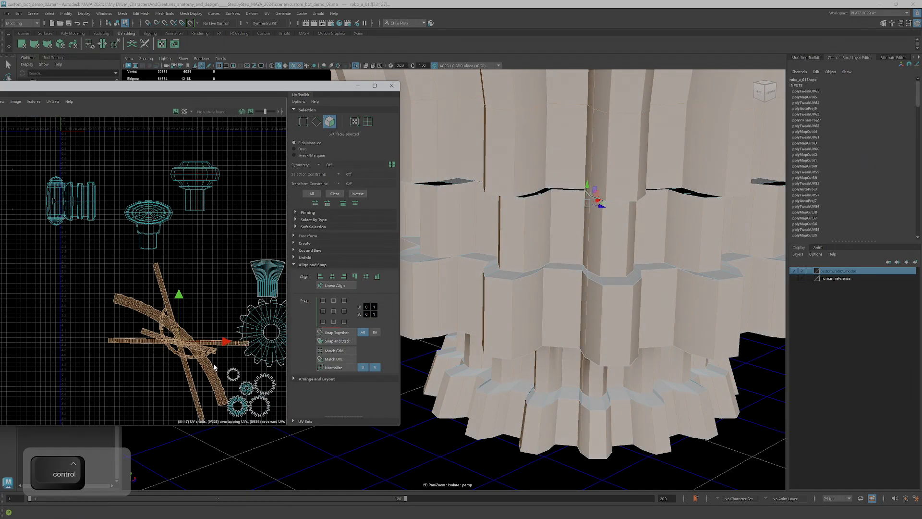
{"action": "scroll", "coordinate": [185, 338], "scroll_direction": "up", "scroll_amount": 4}
{"action": "scroll", "coordinate": [205, 323], "scroll_direction": "down", "scroll_amount": 4}
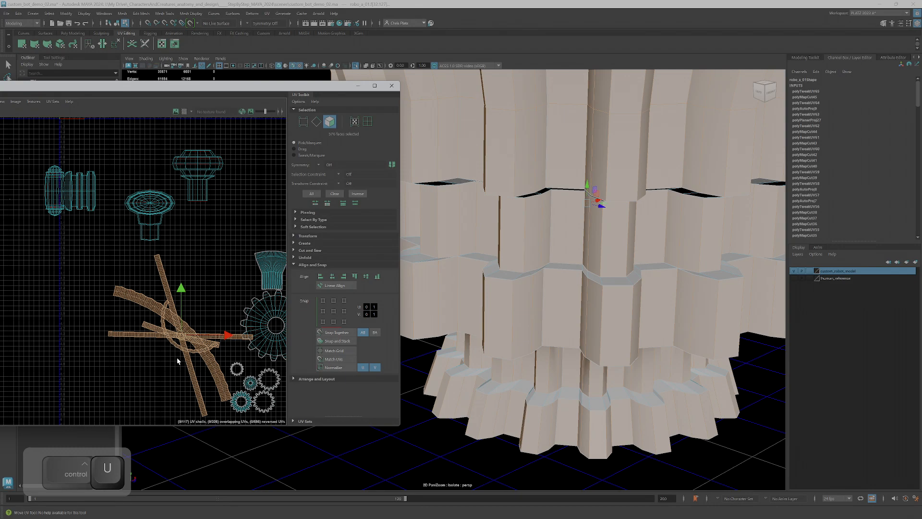
Rotate the lower wide toothed band's strip to horizontal and move it below the pile of overlapping strips.
{"action": "double_click", "coordinate": [188, 362]}
{"action": "scroll", "coordinate": [500, 303], "scroll_direction": "down", "scroll_amount": 2}
{"action": "scroll", "coordinate": [501, 304], "scroll_direction": "down", "scroll_amount": 3}
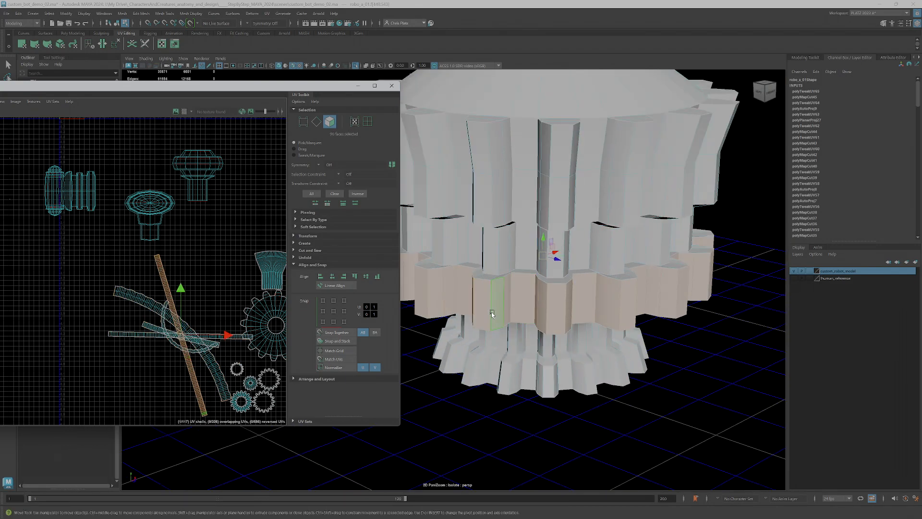
{"action": "key", "text": "e"}
{"action": "left_click_drag", "start_coordinate": [203, 301], "coordinate": [149, 302]}
{"action": "key", "text": "w"}
{"action": "left_click_drag", "start_coordinate": [181, 335], "coordinate": [110, 392]}
Rotate the uppermost band's curved strip into a level arch, unfold it again and move it clear of the pile.
{"action": "left_click", "coordinate": [142, 304]}
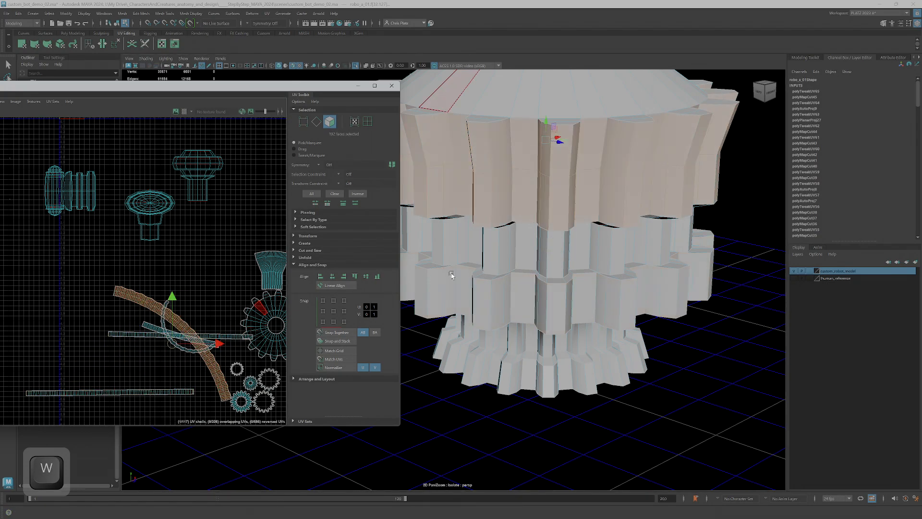
{"action": "key", "text": "e"}
{"action": "left_click_drag", "start_coordinate": [196, 306], "coordinate": [169, 303]}
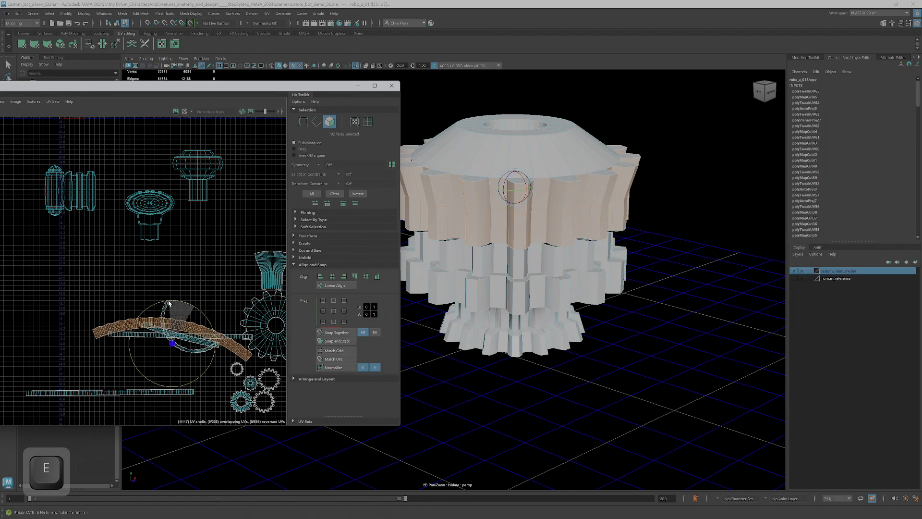
{"action": "key", "text": "ctrl"}
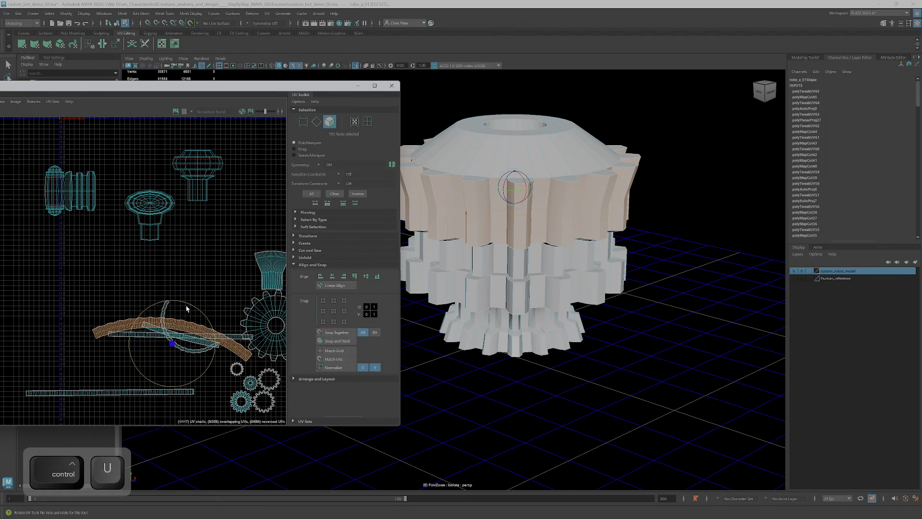
{"action": "key", "text": "w"}
{"action": "left_click_drag", "start_coordinate": [169, 348], "coordinate": [130, 328]}
Move the flared base's curved strip below the lower wide band's strip and rotate it into a symmetrical U.
{"action": "left_click", "coordinate": [172, 344]}
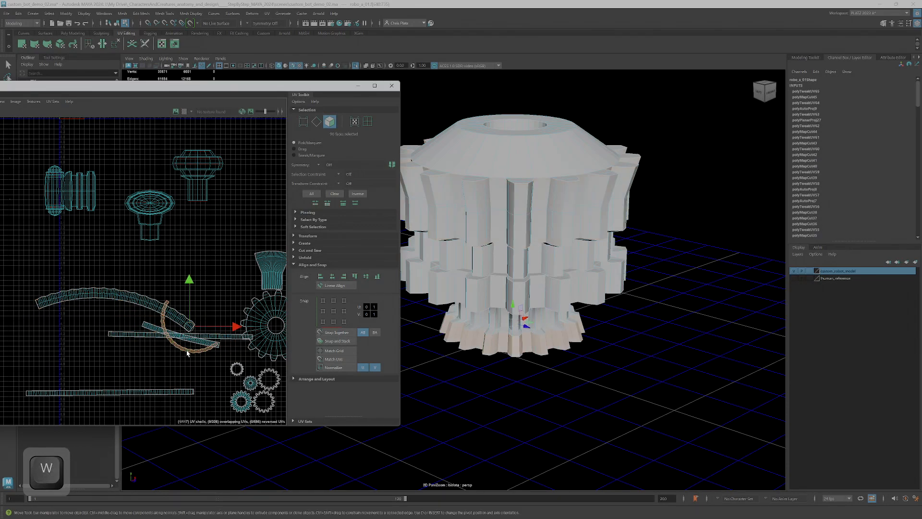
{"action": "left_click_drag", "start_coordinate": [194, 331], "coordinate": [114, 417]}
{"action": "key", "text": "e"}
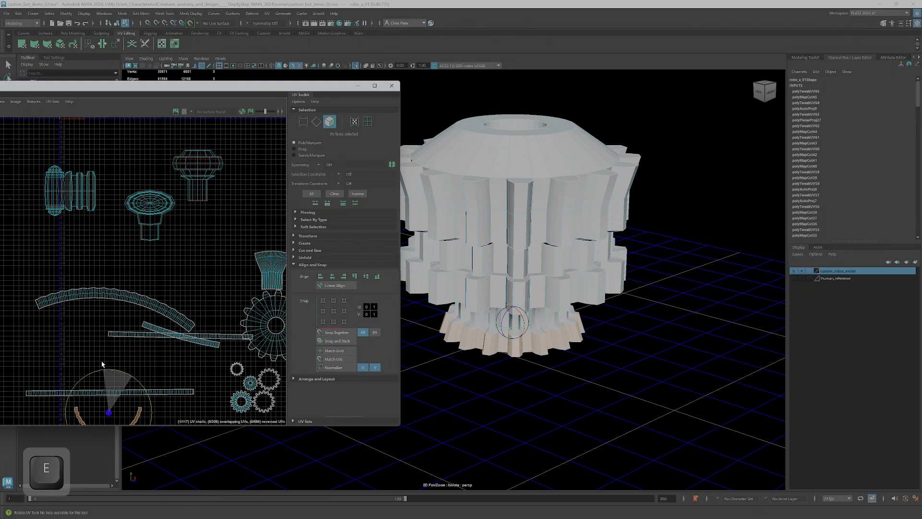
Move the narrow neck's strip between the lower wide band's strip and the base strip, and rotate it to horizontal.
{"action": "mouse_move", "coordinate": [504, 348]}
{"action": "left_mouse_down", "text": "alt"}
{"action": "mouse_move", "coordinate": [507, 315]}
{"action": "mouse_move", "coordinate": [511, 341]}
{"action": "left_mouse_up", "text": "alt"}
{"action": "right_click_drag", "start_coordinate": [511, 341], "coordinate": [538, 334], "text": "alt"}
{"action": "middle_click_drag", "start_coordinate": [537, 334], "coordinate": [542, 274], "text": "alt"}
{"action": "left_click_drag", "start_coordinate": [542, 273], "coordinate": [545, 255], "text": "alt"}
{"action": "right_click_drag", "start_coordinate": [577, 238], "coordinate": [555, 246], "text": "alt"}
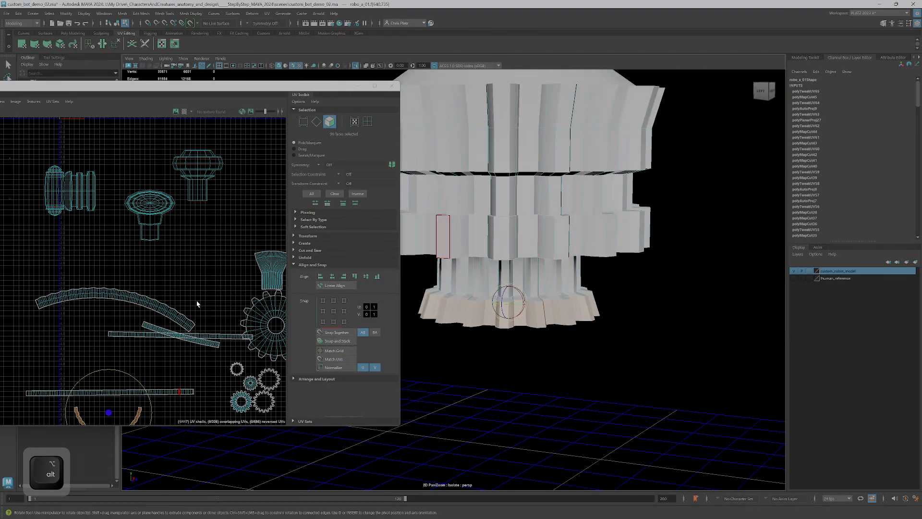
{"action": "left_click", "coordinate": [193, 342]}
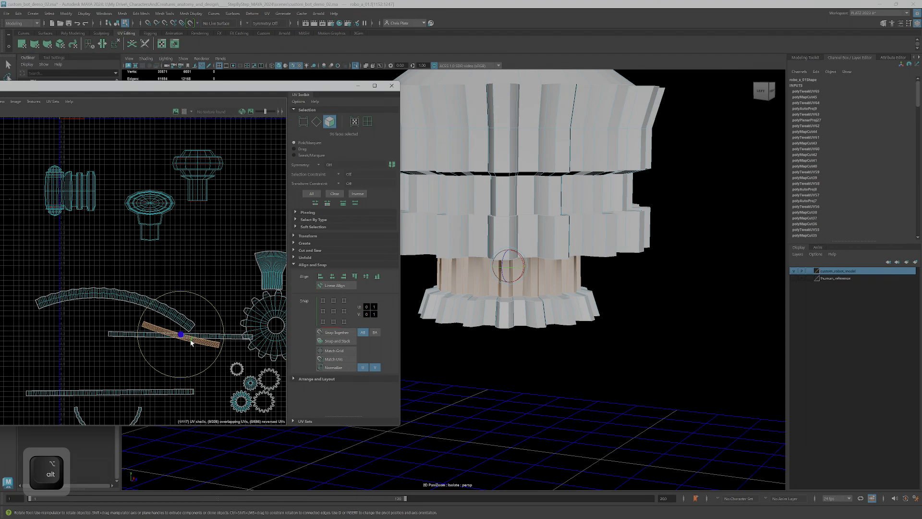
{"action": "key", "text": "w"}
{"action": "left_click_drag", "start_coordinate": [179, 337], "coordinate": [103, 400]}
{"action": "key", "text": "e"}
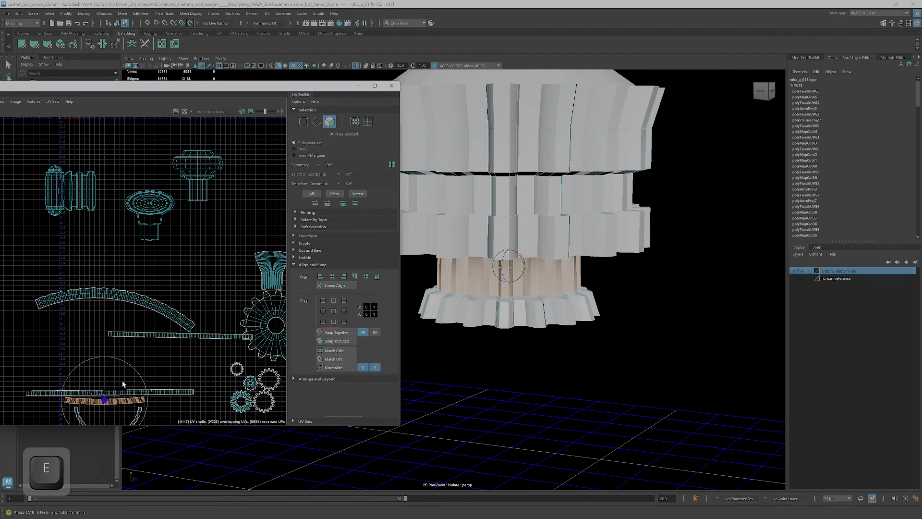
{"action": "double_click", "coordinate": [163, 392], "text": "ctrl+shift"}
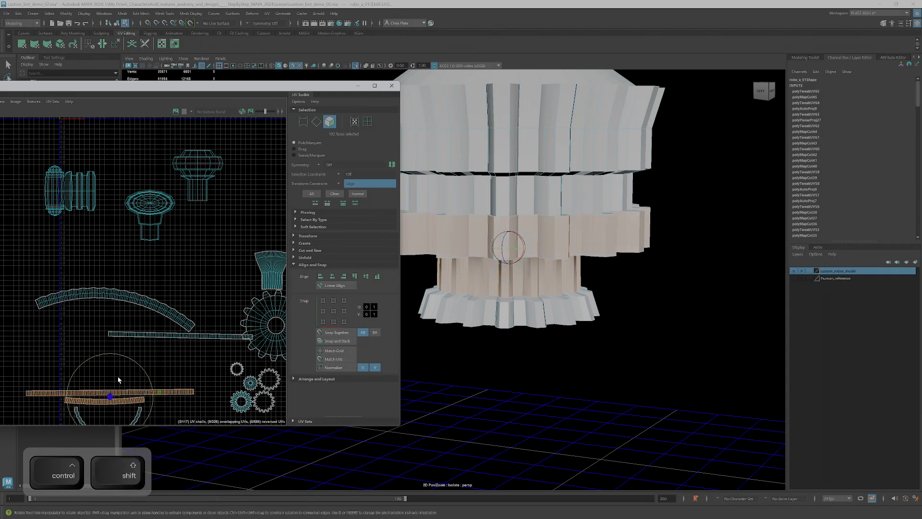
Move the middle band's strip directly above the lower wide band's strip and rotate it to horizontal.
{"action": "double_click", "coordinate": [228, 337]}
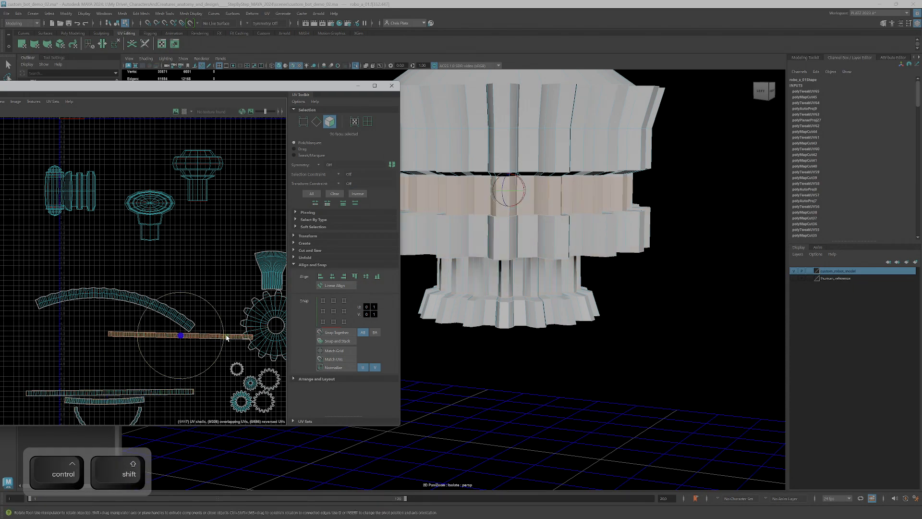
{"action": "key", "text": "w"}
{"action": "left_click_drag", "start_coordinate": [181, 337], "coordinate": [115, 383]}
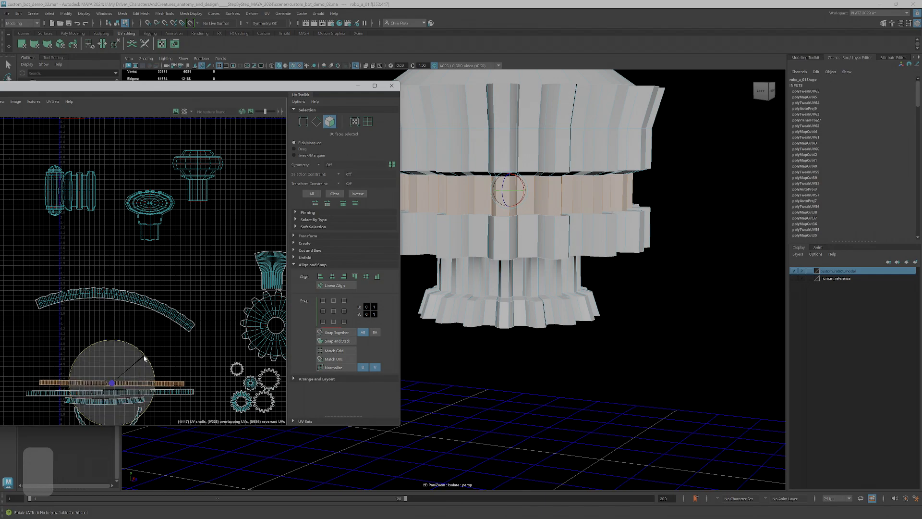
{"action": "key", "text": "w"}
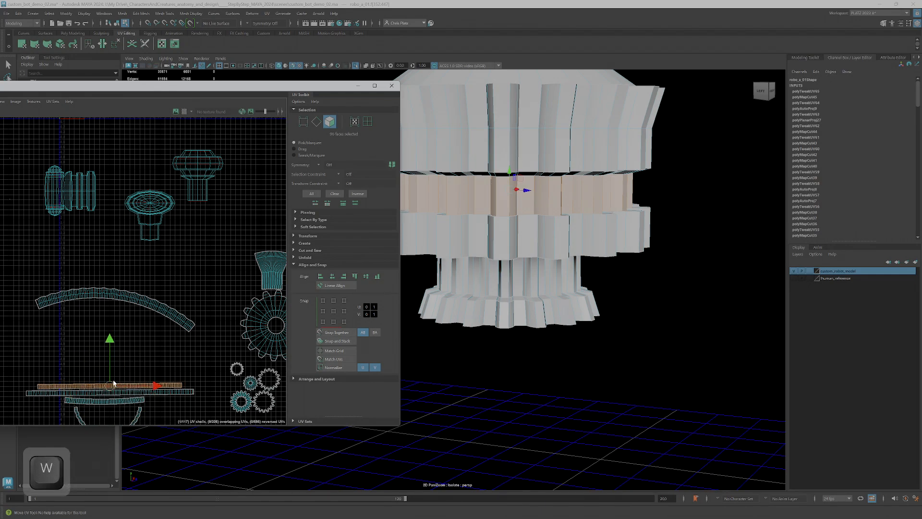
Move the uppermost band's arched strip to the top of the strip stack and rotate it level.
{"action": "left_click", "coordinate": [152, 304]}
{"action": "key", "text": "e"}
{"action": "left_click_drag", "start_coordinate": [117, 311], "coordinate": [112, 371]}
{"action": "key", "text": "e"}
{"action": "left_click_drag", "start_coordinate": [144, 338], "coordinate": [136, 338]}
{"action": "scroll", "coordinate": [128, 343], "scroll_direction": "down", "scroll_amount": 1}
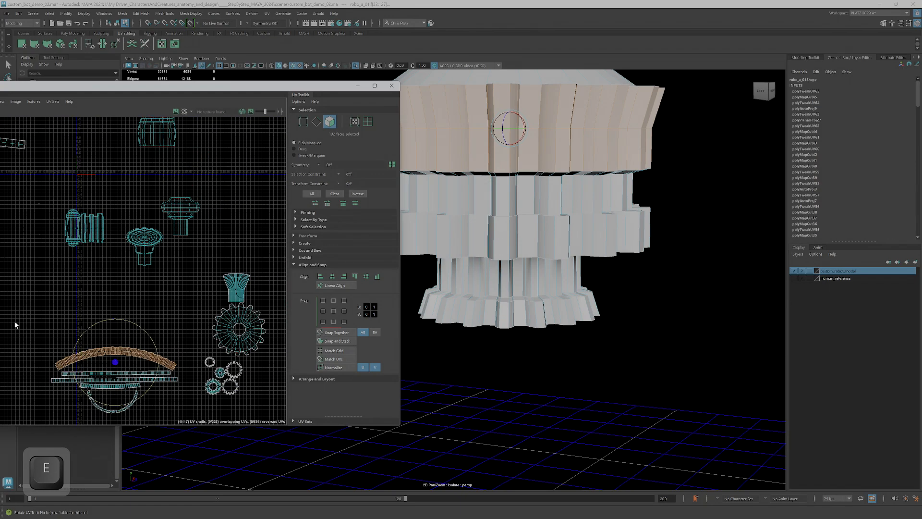
Show the checker pattern on the column to compare its shells' scale, and select a face on the sloped top.
{"action": "left_click_drag", "start_coordinate": [191, 421], "coordinate": [191, 422]}
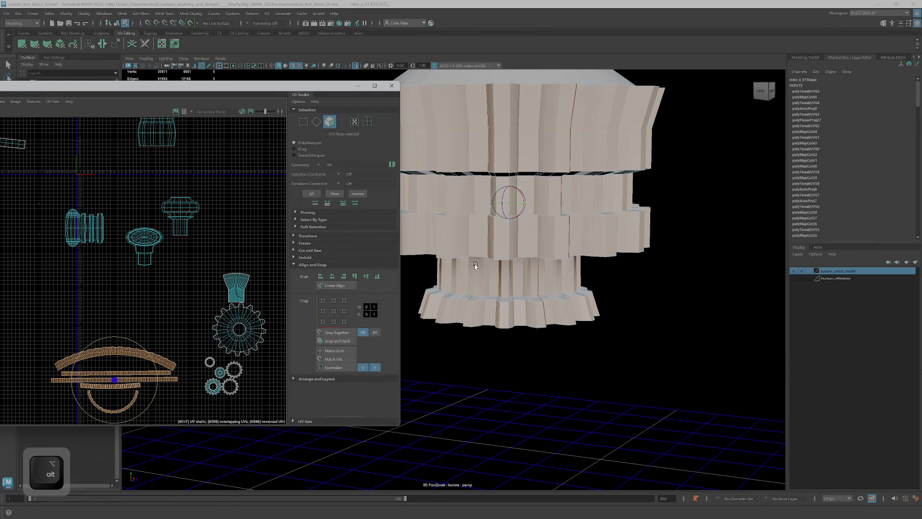
{"action": "left_click_drag", "start_coordinate": [538, 241], "coordinate": [258, 325], "text": "alt"}
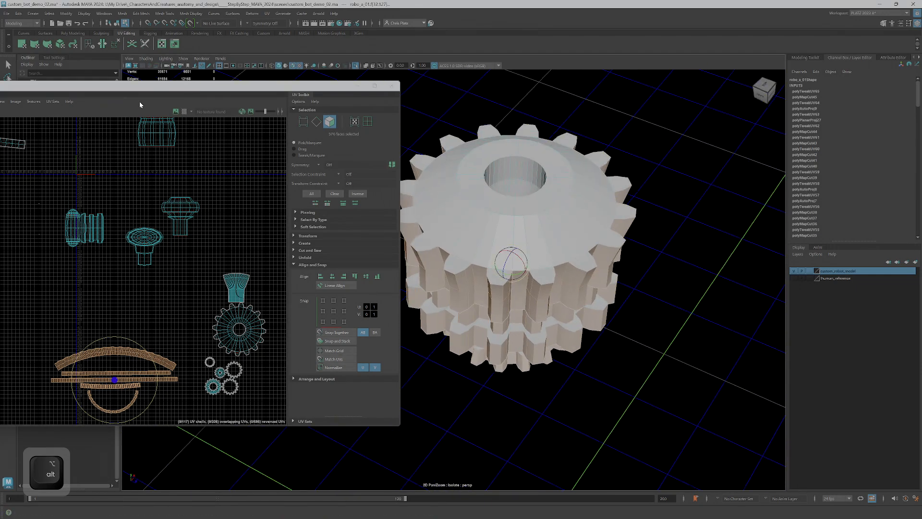
{"action": "left_click", "coordinate": [184, 111]}
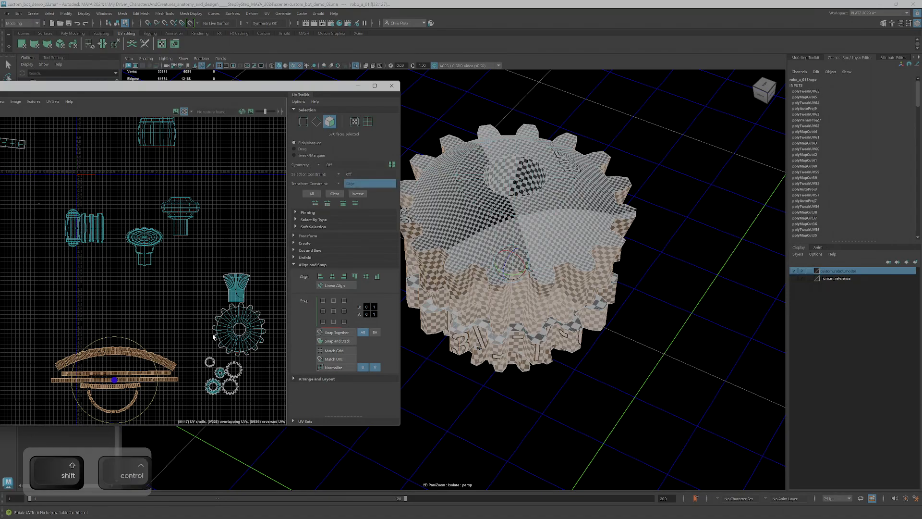
{"action": "left_click_drag", "start_coordinate": [274, 397], "coordinate": [278, 399], "text": "ctrl+shift"}
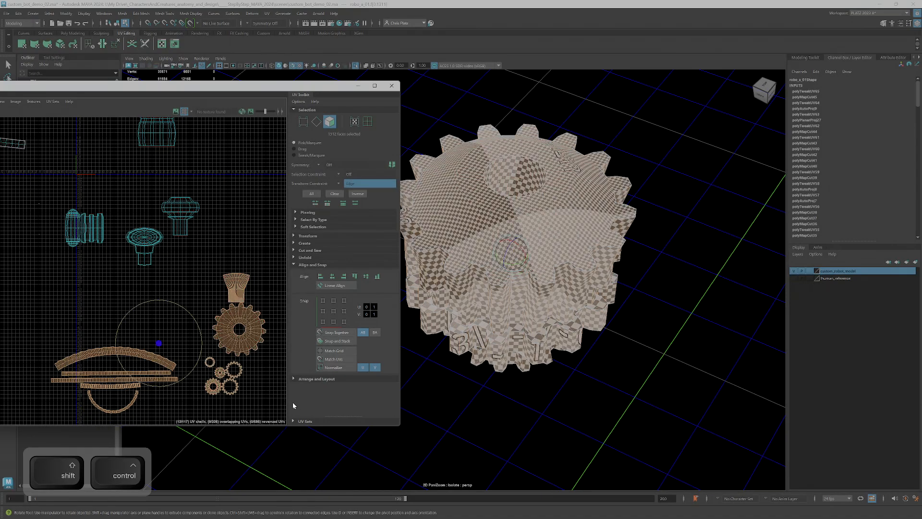
{"action": "left_click_drag", "start_coordinate": [538, 272], "coordinate": [596, 251], "text": "alt"}
{"action": "left_click", "coordinate": [548, 219]}
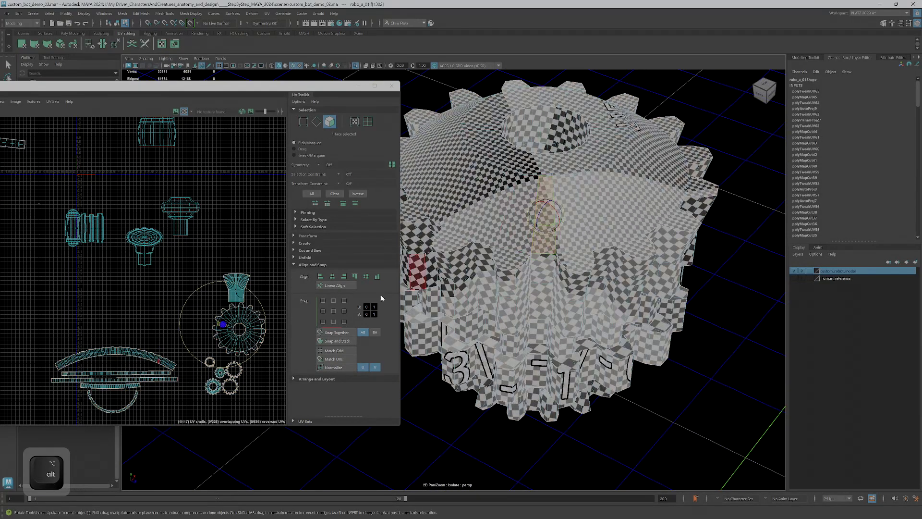
Scale down the sloped top's gear-shaped UV shell uniformly so its checker squares come closer to the column sides.
{"action": "double_click", "coordinate": [254, 339]}
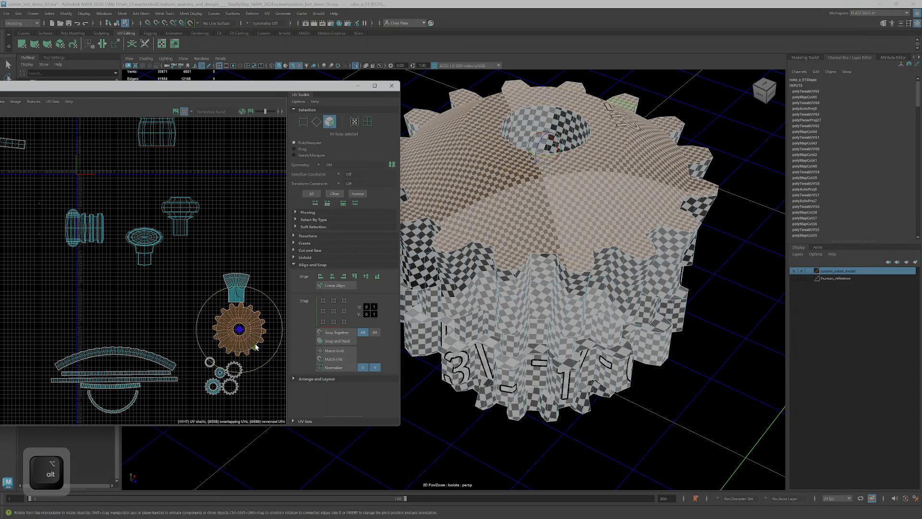
{"action": "key", "text": "r"}
{"action": "left_click_drag", "start_coordinate": [243, 333], "coordinate": [222, 356]}
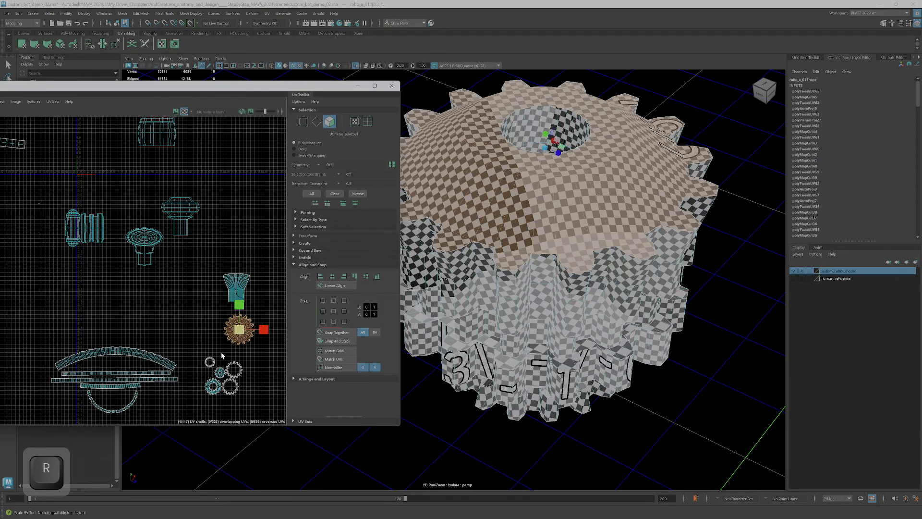
Select the two toothed ring shells of the column's ledge faces and scale them up together to match the surrounding checker size.
{"action": "left_click_drag", "start_coordinate": [547, 328], "coordinate": [549, 297], "text": "alt"}
{"action": "left_click", "coordinate": [504, 215]}
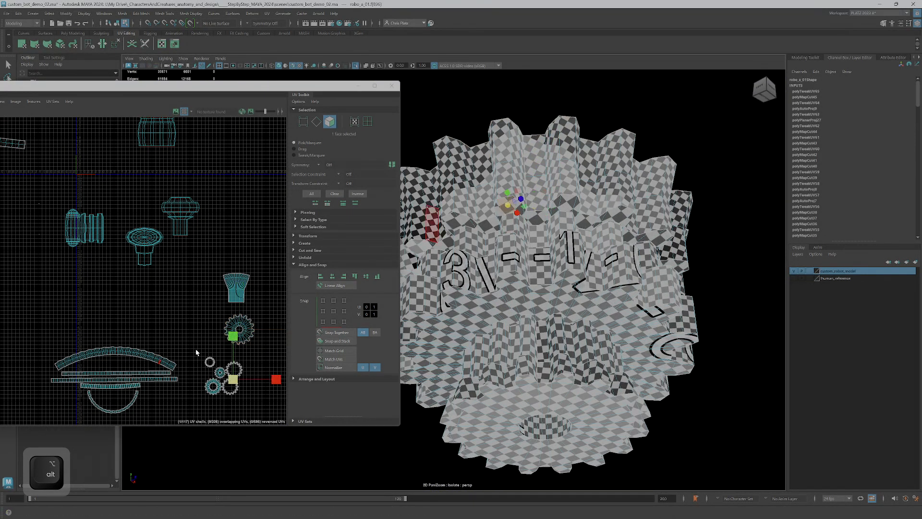
{"action": "key", "text": "f"}
{"action": "scroll", "coordinate": [183, 341], "scroll_direction": "down", "scroll_amount": 10}
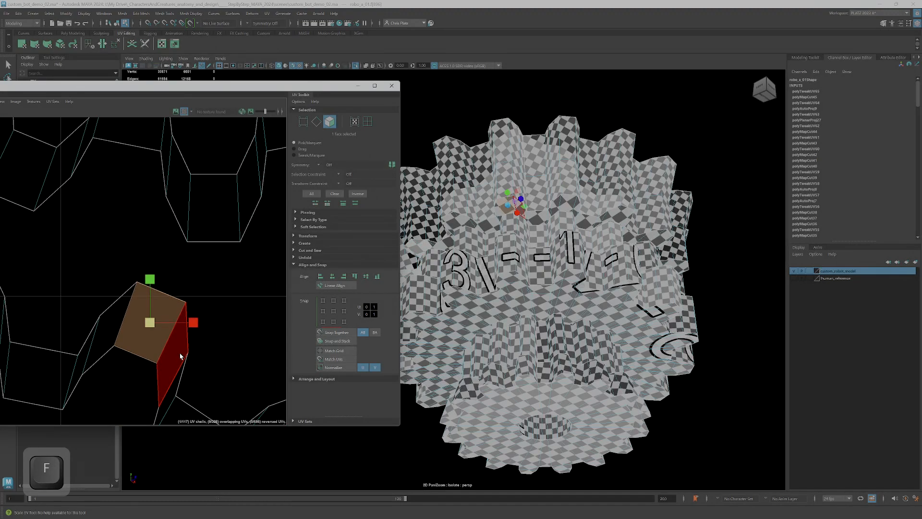
{"action": "scroll", "coordinate": [136, 319], "scroll_direction": "down", "scroll_amount": 4}
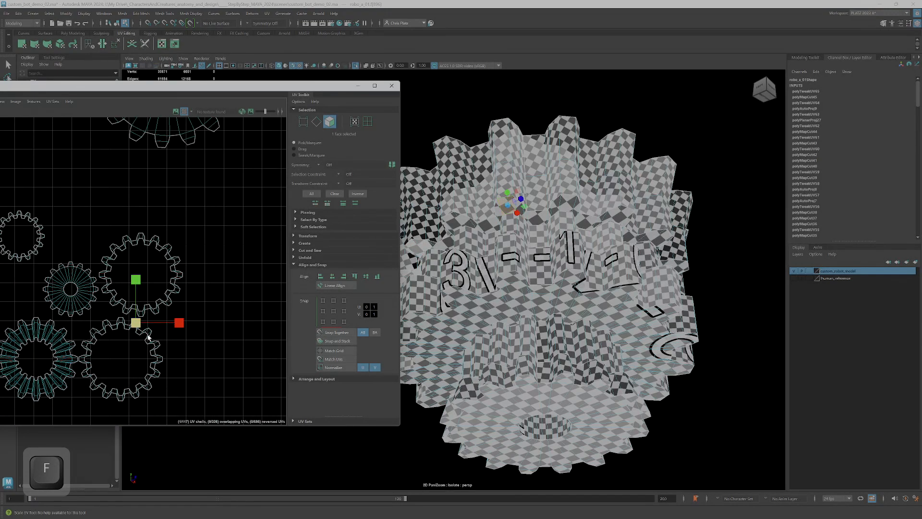
{"action": "middle_click_drag", "start_coordinate": [150, 330], "coordinate": [213, 323], "text": "alt"}
{"action": "left_click_drag", "start_coordinate": [545, 260], "coordinate": [537, 283], "text": "alt"}
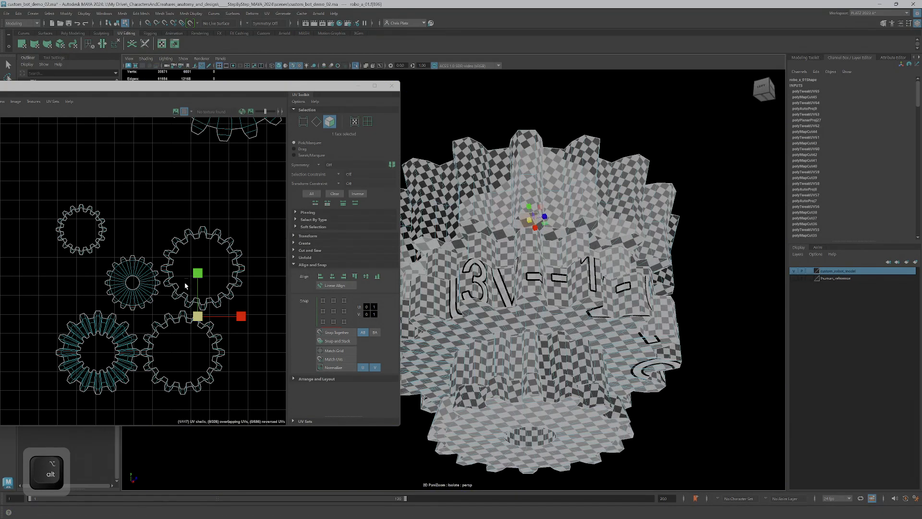
{"action": "left_click", "coordinate": [226, 335]}
{"action": "scroll", "coordinate": [225, 335], "scroll_direction": "up", "scroll_amount": 2}
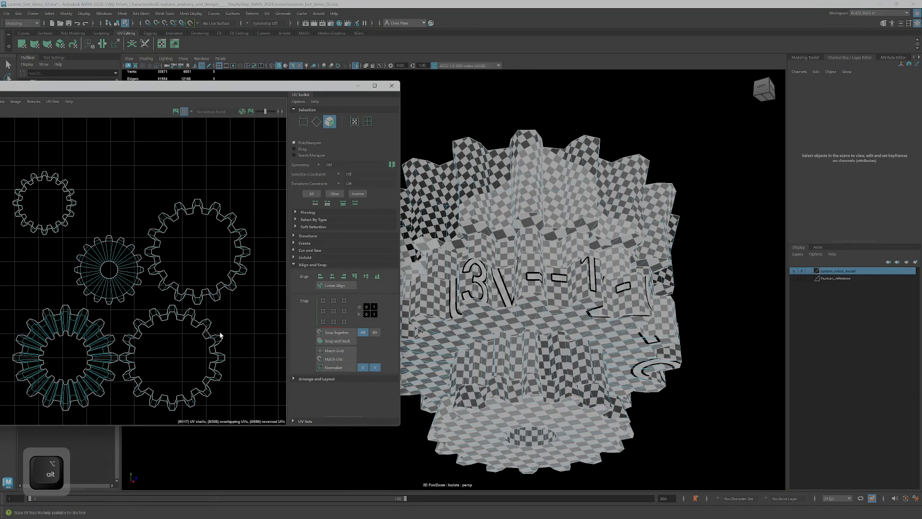
{"action": "left_click", "coordinate": [186, 316]}
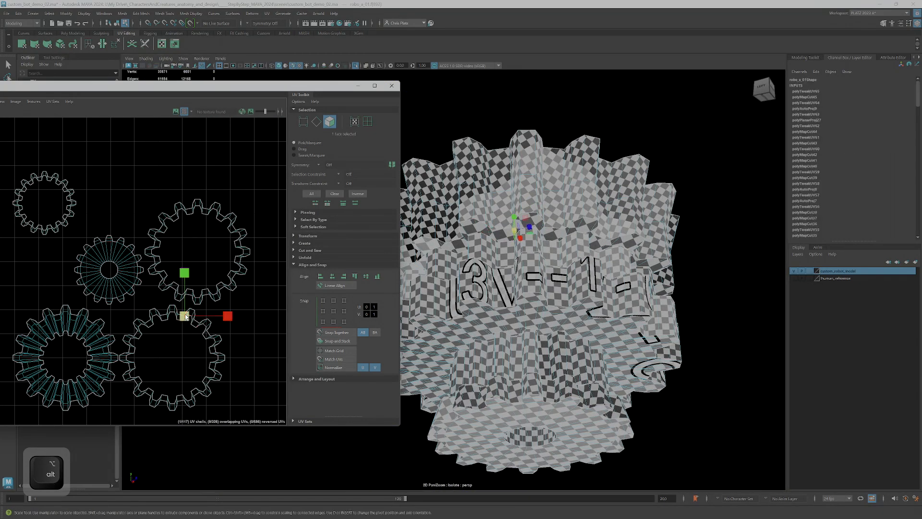
{"action": "left_click", "coordinate": [217, 296], "text": "shift"}
{"action": "left_click_drag", "start_coordinate": [481, 326], "coordinate": [504, 264], "text": "alt"}
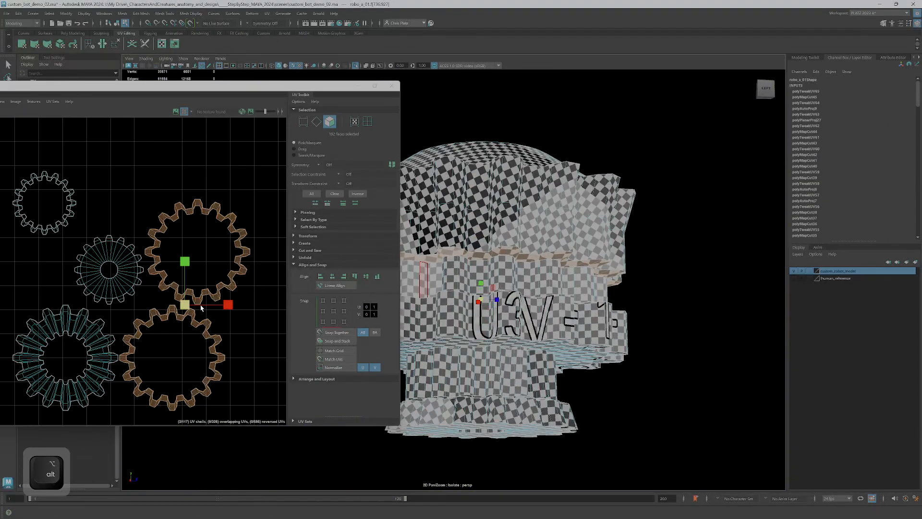
{"action": "left_click_drag", "start_coordinate": [187, 306], "coordinate": [213, 296]}
Move the upper enlarged toothed ring shell to the opposite side of the small round shells.
{"action": "scroll", "coordinate": [209, 297], "scroll_direction": "down", "scroll_amount": 4}
{"action": "key", "text": "w"}
{"action": "left_click", "coordinate": [193, 263]}
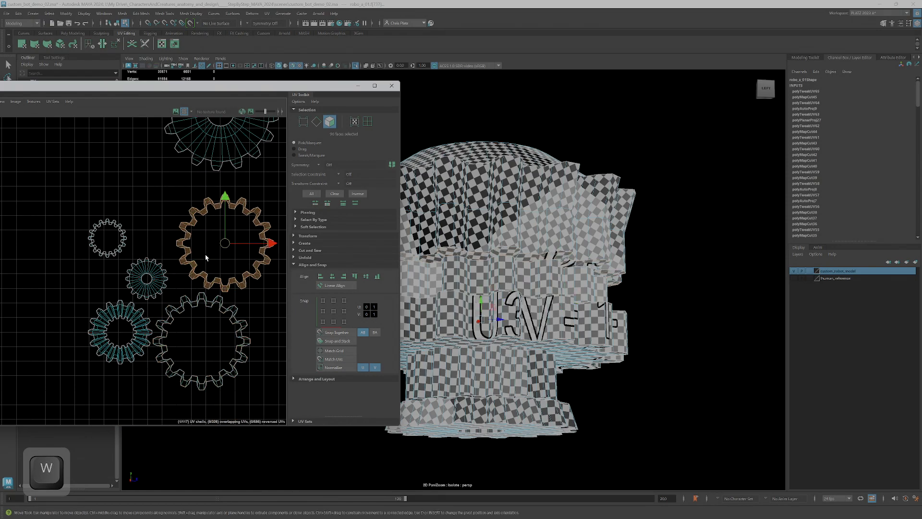
{"action": "left_click_drag", "start_coordinate": [227, 246], "coordinate": [51, 282]}
Select all the column's round shells together with the funnel-shaped shell and move them as a group closer to the strip stack.
{"action": "scroll", "coordinate": [222, 330], "scroll_direction": "down", "scroll_amount": 7}
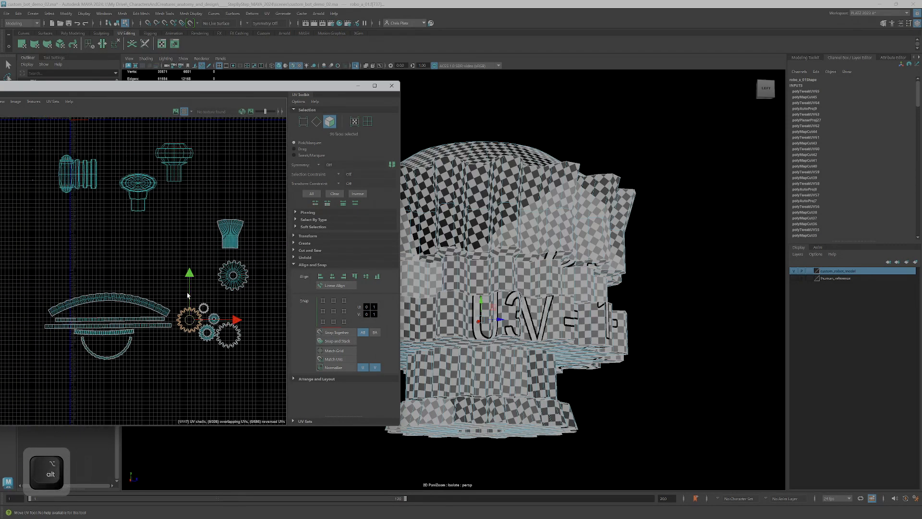
{"action": "left_click_drag", "start_coordinate": [187, 215], "coordinate": [272, 391], "text": "ctrl+shift"}
{"action": "left_click_drag", "start_coordinate": [213, 295], "coordinate": [172, 322]}
Nest the wider spoked gear shell inside one enlarged ring shell and the small base gear shell inside the other.
{"action": "scroll", "coordinate": [181, 338], "scroll_direction": "up", "scroll_amount": 5}
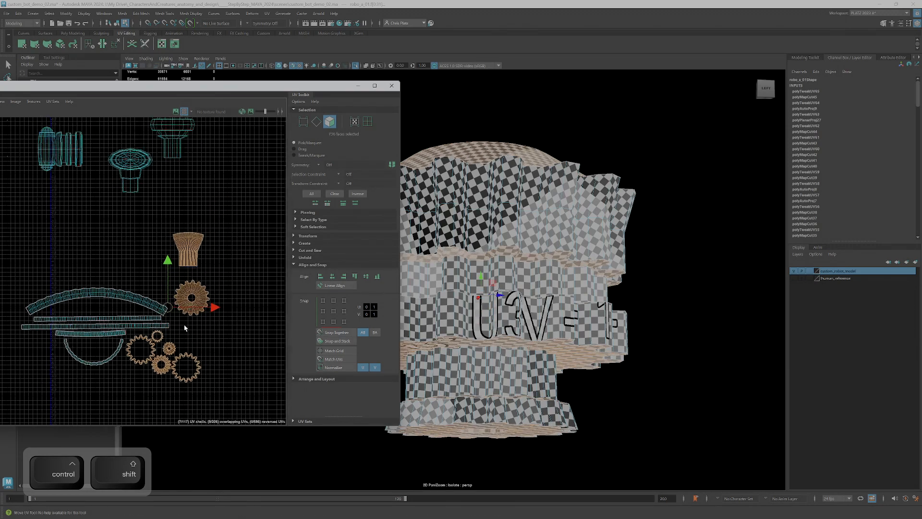
{"action": "left_click", "coordinate": [153, 373]}
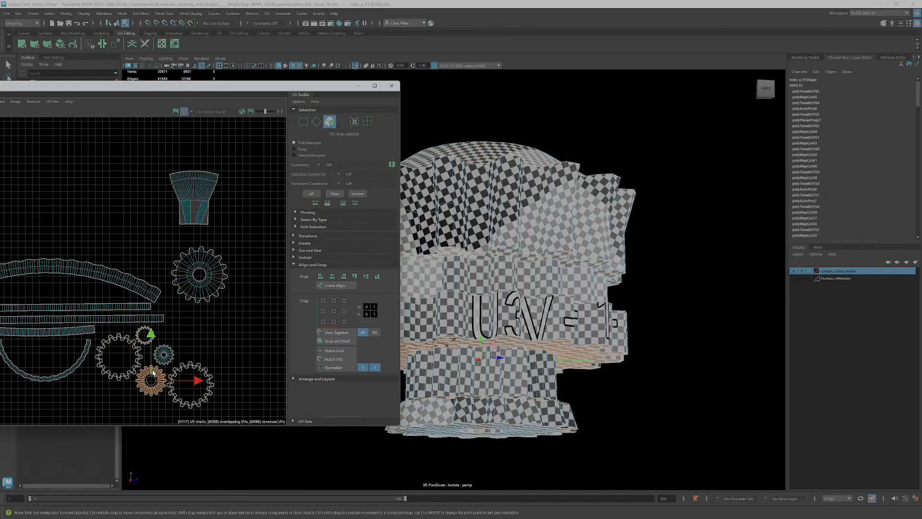
{"action": "left_click_drag", "start_coordinate": [154, 381], "coordinate": [121, 357]}
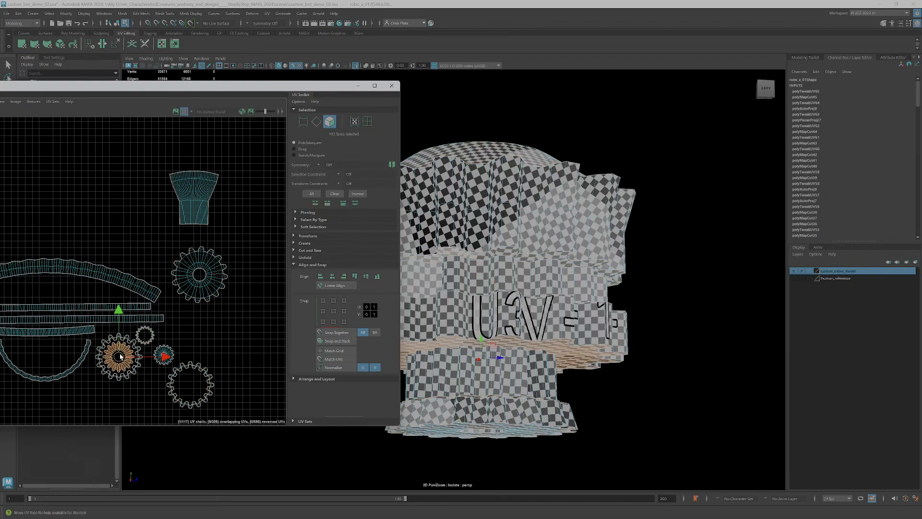
{"action": "scroll", "coordinate": [118, 367], "scroll_direction": "up", "scroll_amount": 2}
{"action": "left_click", "coordinate": [187, 358]}
{"action": "left_click_drag", "start_coordinate": [185, 357], "coordinate": [216, 393]}
Move the smallest toothed ring shell into the gap beneath the arched strip.
{"action": "scroll", "coordinate": [150, 339], "scroll_direction": "up", "scroll_amount": 2}
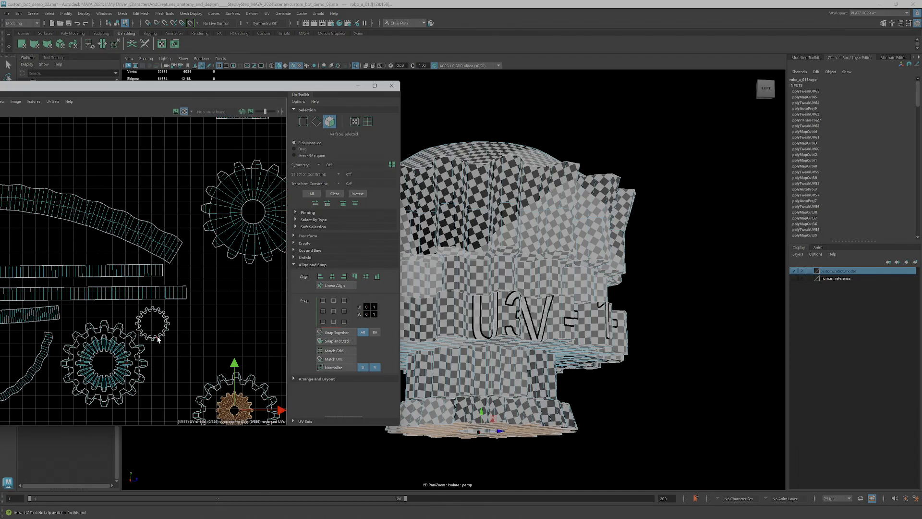
{"action": "left_click", "coordinate": [159, 338]}
{"action": "left_click_drag", "start_coordinate": [156, 325], "coordinate": [16, 351]}
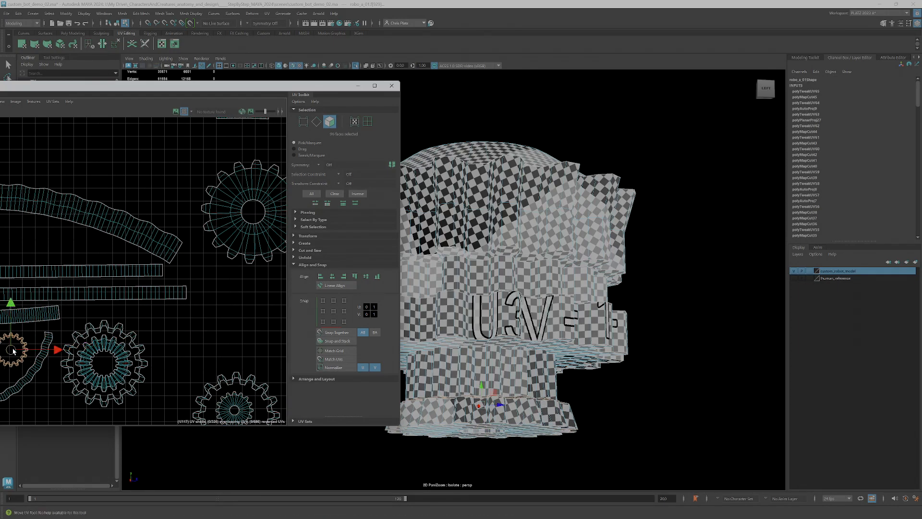
{"action": "scroll", "coordinate": [81, 357], "scroll_direction": "down", "scroll_amount": 2}
{"action": "middle_click_drag", "start_coordinate": [173, 351], "coordinate": [265, 348], "text": "alt"}
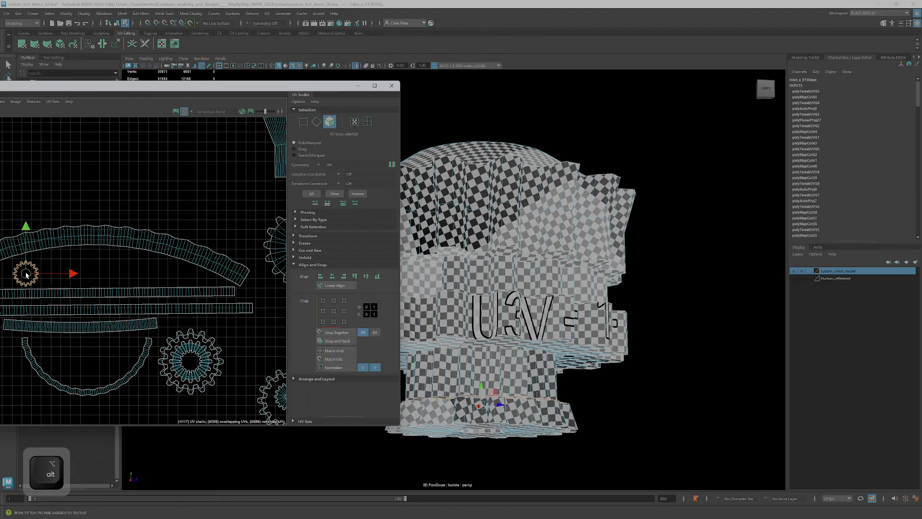
Move one nested ring pair inside the semicircular strip and place the other nested pair directly beside that strip.
{"action": "left_click", "coordinate": [190, 361]}
{"action": "left_click_drag", "start_coordinate": [192, 363], "coordinate": [82, 382]}
{"action": "left_click", "coordinate": [50, 383]}
{"action": "scroll", "coordinate": [99, 383], "scroll_direction": "down", "scroll_amount": 2}
{"action": "middle_click_drag", "start_coordinate": [270, 352], "coordinate": [231, 338], "text": "alt"}
{"action": "left_click_drag", "start_coordinate": [219, 394], "coordinate": [144, 358]}
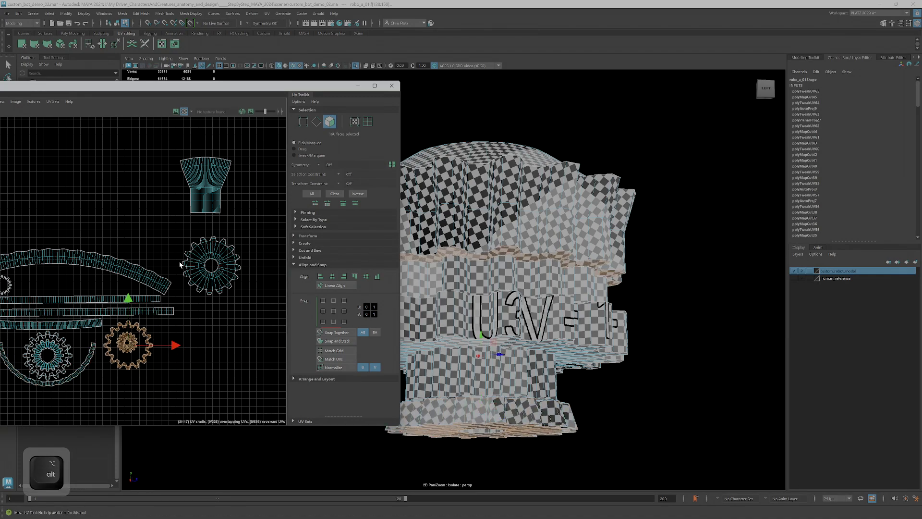
Move the sloped top's gear shell beneath the nested ring pair that sits beside the semicircular strip.
{"action": "left_click", "coordinate": [192, 277]}
{"action": "left_click_drag", "start_coordinate": [212, 266], "coordinate": [102, 397]}
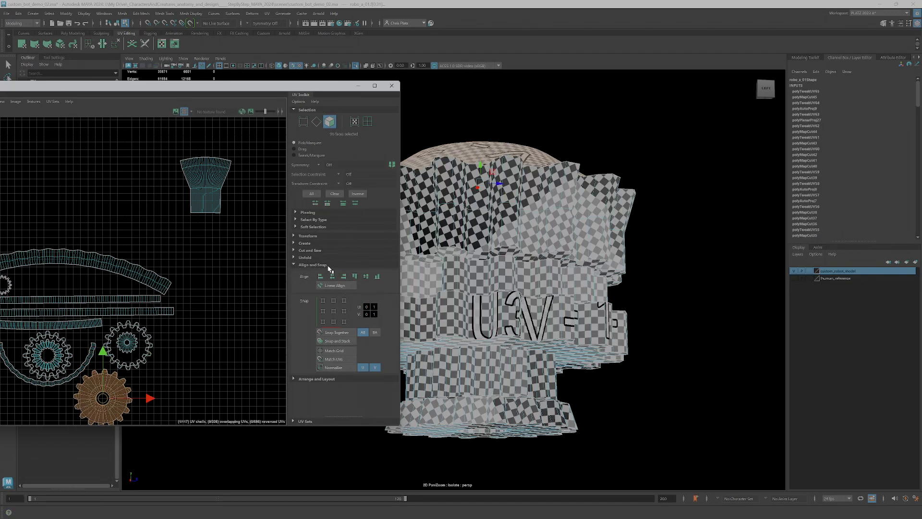
{"action": "scroll", "coordinate": [216, 300], "scroll_direction": "down", "scroll_amount": 2}
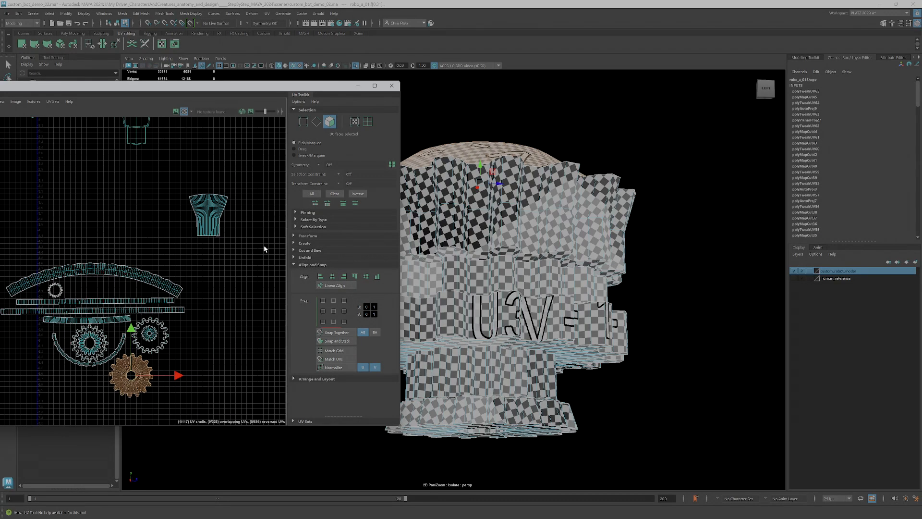
Show the unfold options and move the funnel-shaped shell under the straight strips, on the free side of the semicircular strip.
{"action": "left_click", "coordinate": [294, 258]}
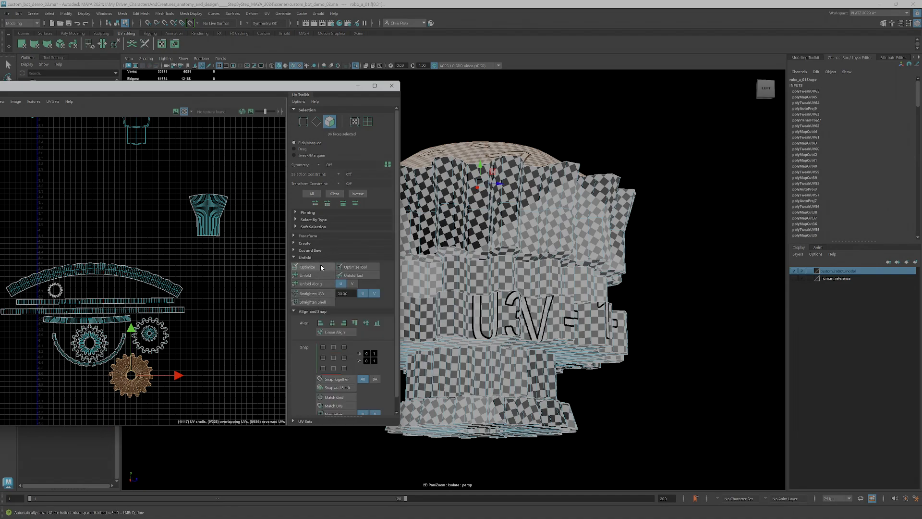
{"action": "scroll", "coordinate": [206, 294], "scroll_direction": "down", "scroll_amount": 3}
{"action": "middle_click_drag", "start_coordinate": [207, 294], "coordinate": [253, 344], "text": "alt"}
{"action": "scroll", "coordinate": [217, 297], "scroll_direction": "down", "scroll_amount": 2}
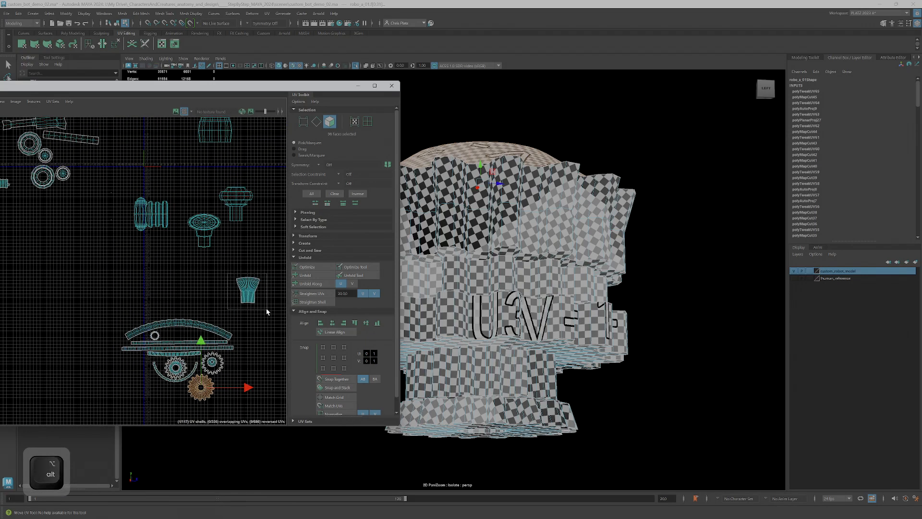
{"action": "left_click", "coordinate": [248, 291]}
{"action": "left_click_drag", "start_coordinate": [247, 295], "coordinate": [134, 381]}
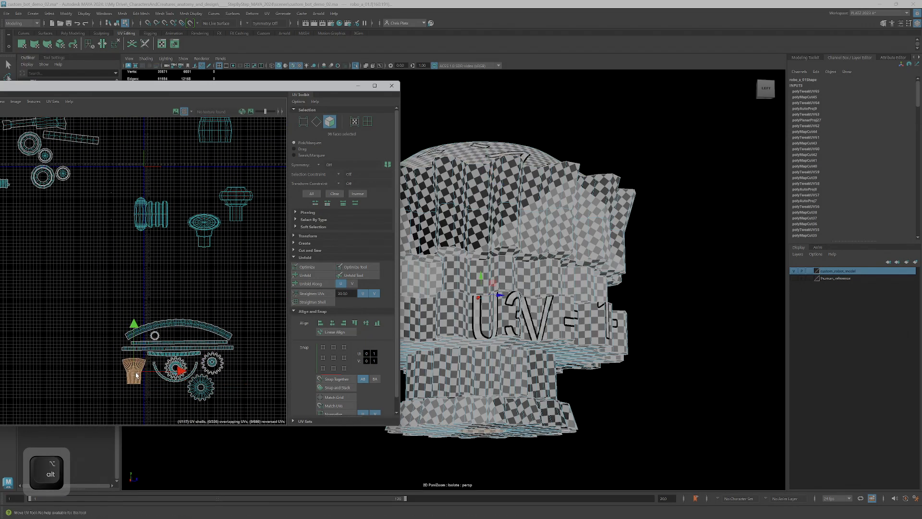
Examine the overall UV layout to compare the column's compact shell group with the other parts' shells.
{"action": "scroll", "coordinate": [142, 373], "scroll_direction": "down", "scroll_amount": 3}
{"action": "scroll", "coordinate": [207, 345], "scroll_direction": "down", "scroll_amount": 4}
{"action": "middle_click_drag", "start_coordinate": [248, 349], "coordinate": [211, 347], "text": "alt"}
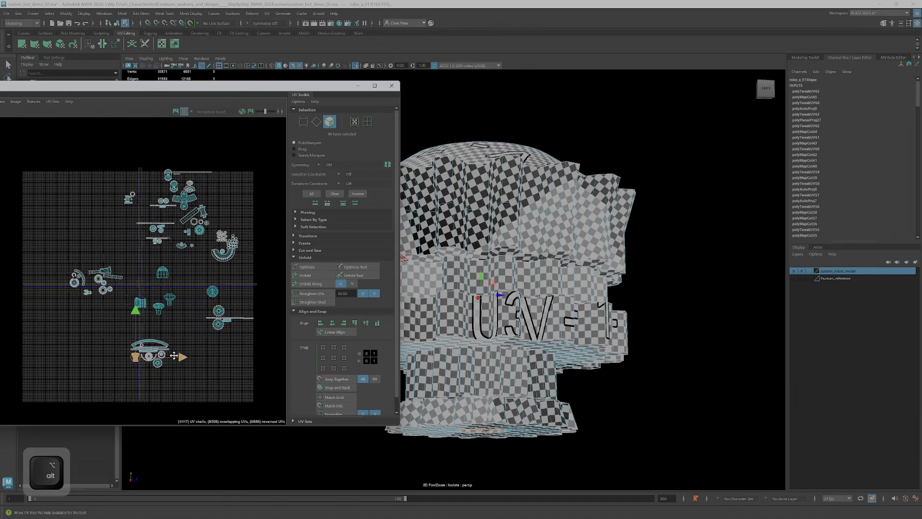
{"action": "scroll", "coordinate": [212, 345], "scroll_direction": "up", "scroll_amount": 3}
{"action": "scroll", "coordinate": [210, 346], "scroll_direction": "up", "scroll_amount": 3}
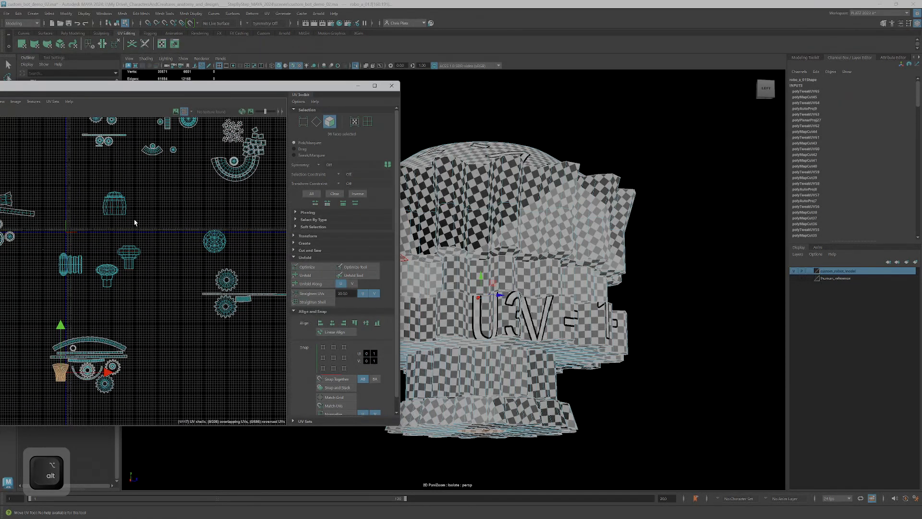
{"action": "scroll", "coordinate": [185, 259], "scroll_direction": "down", "scroll_amount": 2}
{"action": "middle_click_drag", "start_coordinate": [192, 267], "coordinate": [238, 282], "text": "alt"}
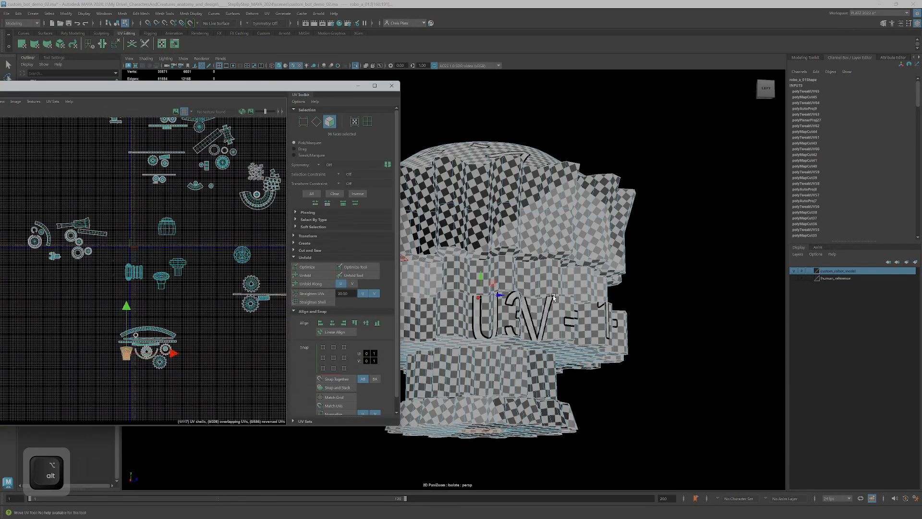
{"action": "scroll", "coordinate": [548, 298], "scroll_direction": "down", "scroll_amount": 5}
Show the whole robot again, select a face on the ring around the torso's front dial, and frame its shell in the UV layout.
{"action": "left_click", "coordinate": [356, 65]}
{"action": "left_click_drag", "start_coordinate": [486, 247], "coordinate": [610, 244], "text": "alt"}
{"action": "middle_click_drag", "start_coordinate": [610, 244], "coordinate": [665, 314], "text": "alt"}
{"action": "right_click_drag", "start_coordinate": [665, 315], "coordinate": [674, 297], "text": "alt"}
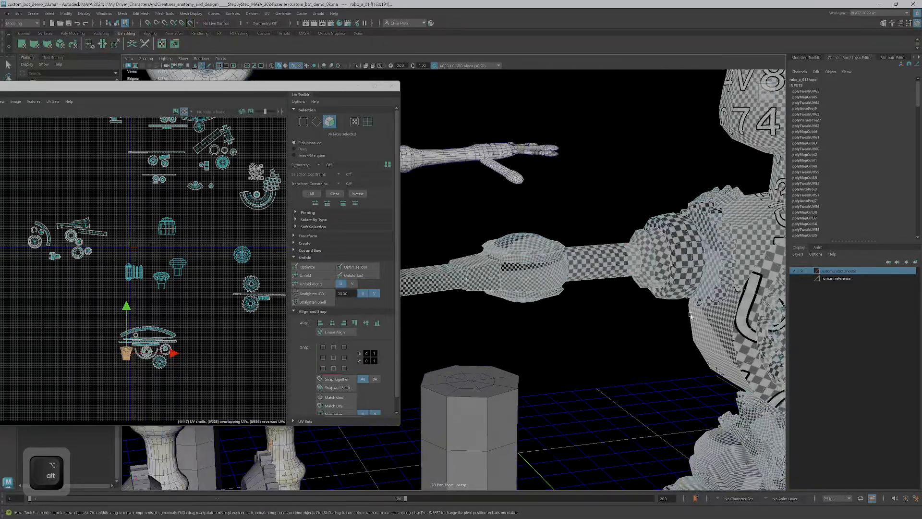
{"action": "middle_click_drag", "start_coordinate": [673, 297], "coordinate": [525, 280], "text": "alt"}
{"action": "left_click_drag", "start_coordinate": [525, 280], "coordinate": [577, 286], "text": "alt"}
{"action": "right_click_drag", "start_coordinate": [220, 231], "coordinate": [209, 193], "text": "alt"}
{"action": "middle_click_drag", "start_coordinate": [210, 192], "coordinate": [165, 228], "text": "alt"}
{"action": "right_click_drag", "start_coordinate": [165, 228], "coordinate": [203, 231], "text": "alt"}
{"action": "key", "text": "f"}
{"action": "scroll", "coordinate": [186, 257], "scroll_direction": "down", "scroll_amount": 5}
{"action": "scroll", "coordinate": [125, 266], "scroll_direction": "down", "scroll_amount": 6}
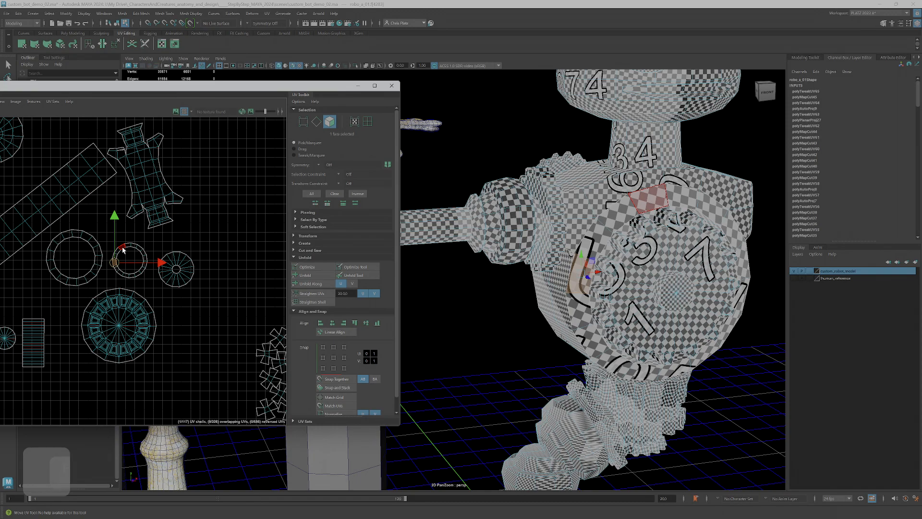
Scale up the dial's outer ring shell until its checker squares match the surrounding surfaces, and shift it slightly clear of the neighbouring ring.
{"action": "double_click", "coordinate": [123, 250]}
{"action": "key", "text": "q"}
{"action": "scroll", "coordinate": [134, 268], "scroll_direction": "down", "scroll_amount": 2}
{"action": "key", "text": "e"}
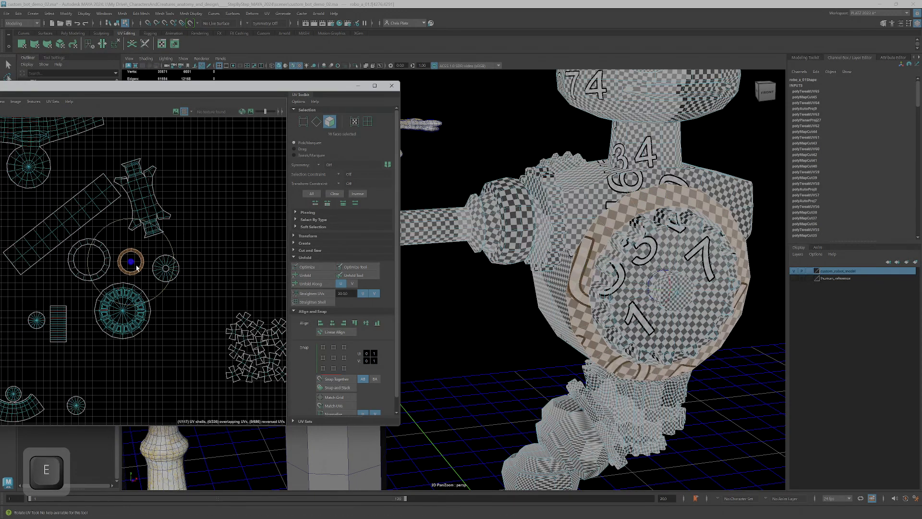
{"action": "scroll", "coordinate": [131, 262], "scroll_direction": "down", "scroll_amount": 6}
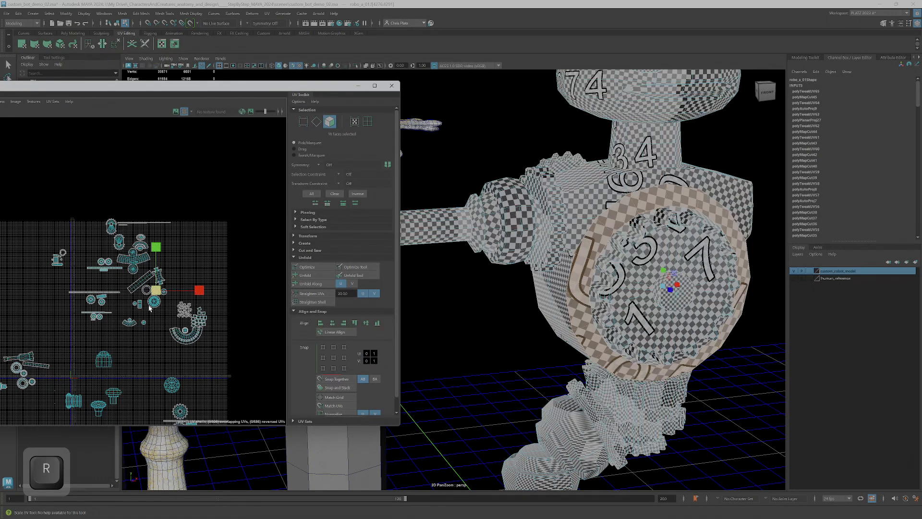
{"action": "scroll", "coordinate": [149, 308], "scroll_direction": "up", "scroll_amount": 8}
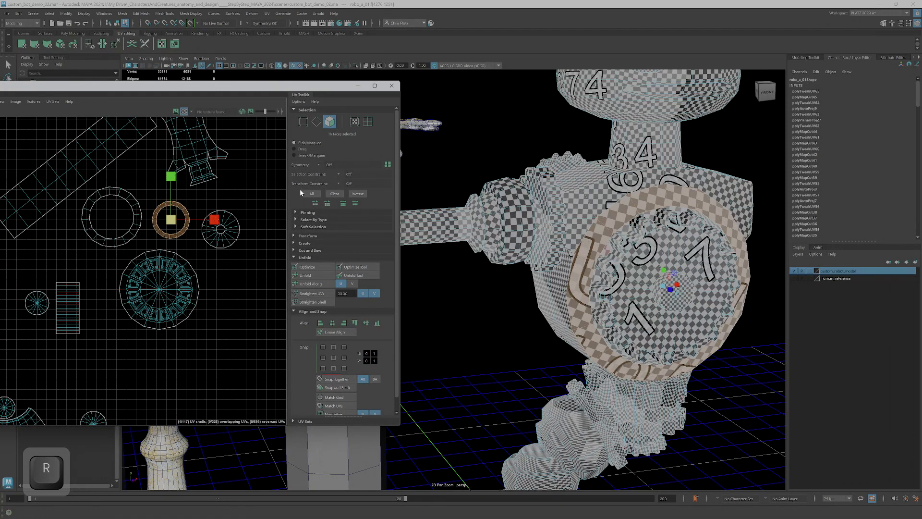
{"action": "left_click_drag", "start_coordinate": [172, 220], "coordinate": [206, 206]}
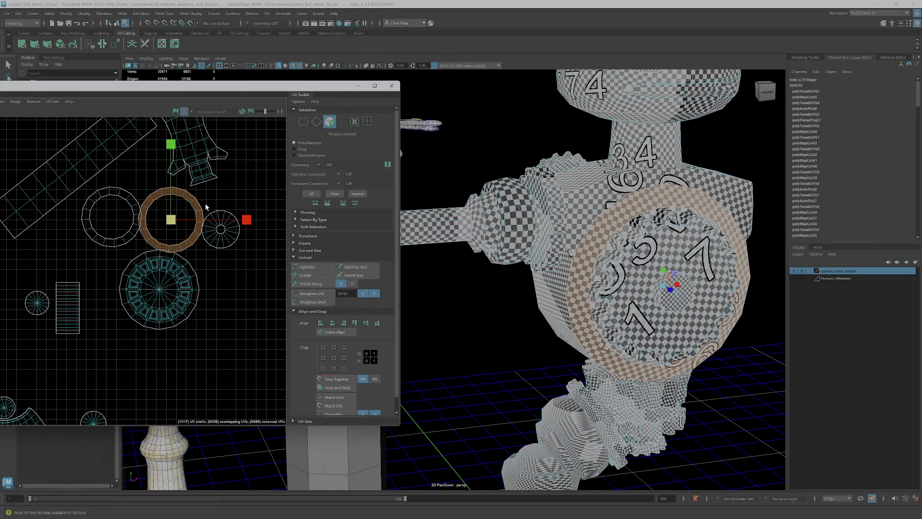
{"action": "key", "text": "w"}
{"action": "left_click_drag", "start_coordinate": [174, 220], "coordinate": [178, 219]}
Nest the small disc shell inside the adjacent ring shell, and centre both inside the dial's outer ring shell.
{"action": "left_click", "coordinate": [210, 227]}
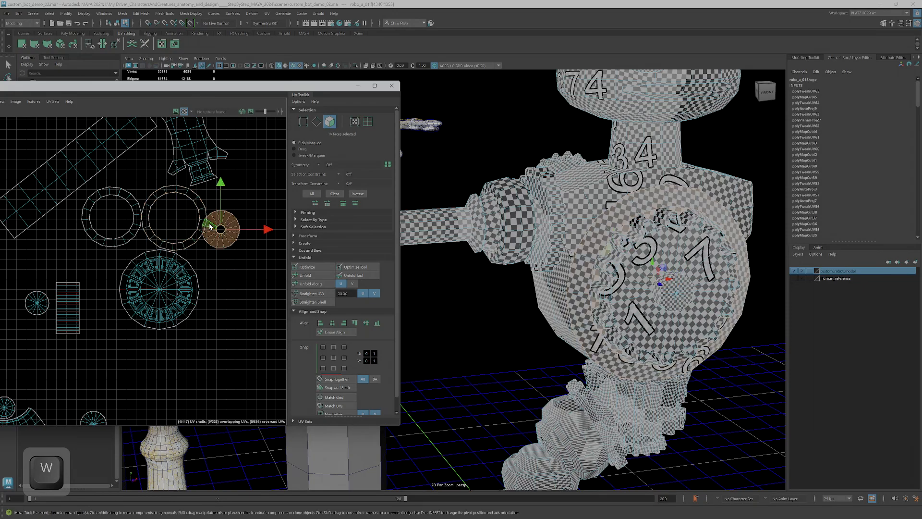
{"action": "left_click_drag", "start_coordinate": [221, 232], "coordinate": [116, 219]}
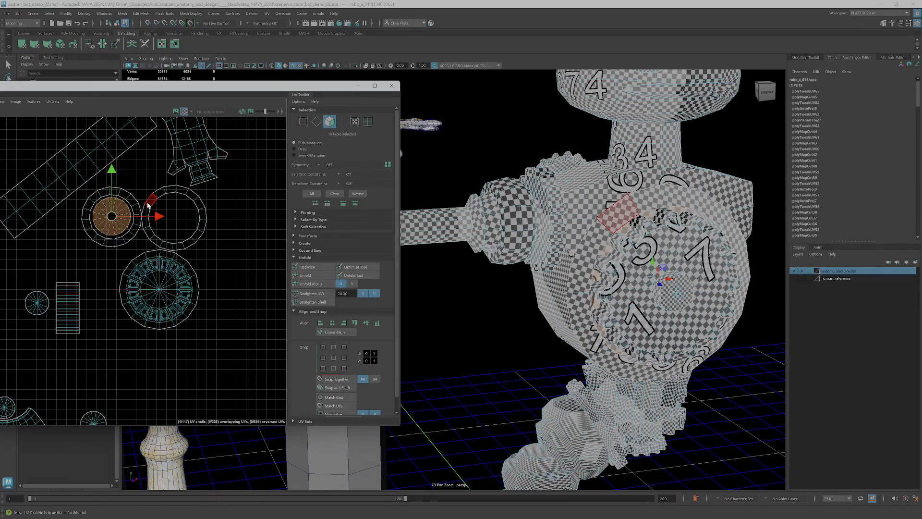
{"action": "left_click", "coordinate": [124, 210], "text": "ctrl+shift"}
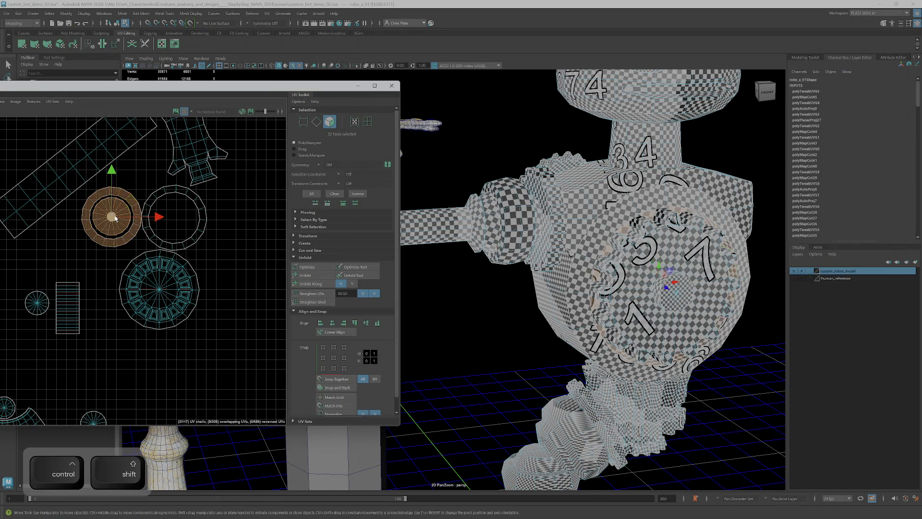
{"action": "left_click_drag", "start_coordinate": [113, 219], "coordinate": [163, 225]}
{"action": "key", "text": "r"}
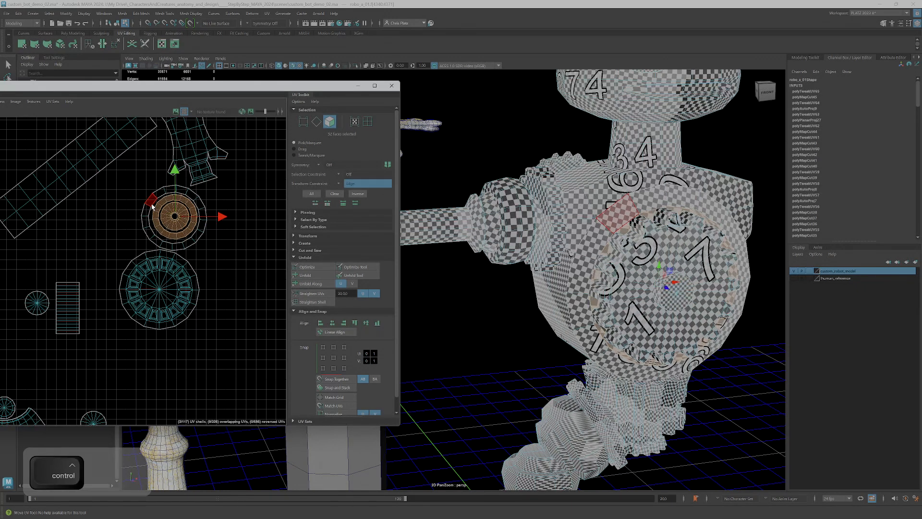
Add the outer ring shell to the selection, inspect the faces of the three nested shells in isolation, and show the whole model again.
{"action": "left_click", "coordinate": [157, 206], "text": "ctrl+shift"}
{"action": "left_click_drag", "start_coordinate": [542, 221], "coordinate": [505, 181], "text": "alt"}
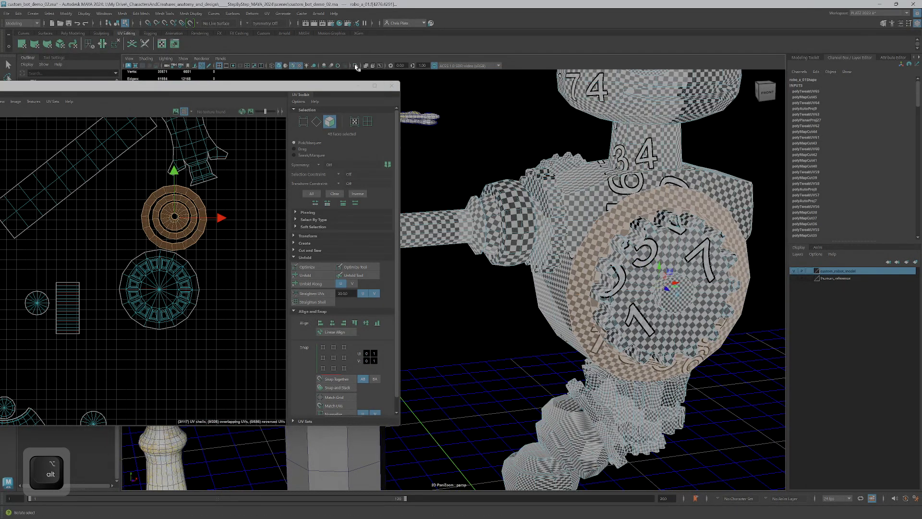
{"action": "left_click", "coordinate": [356, 66]}
{"action": "mouse_move", "coordinate": [597, 206]}
{"action": "left_mouse_down", "text": "alt"}
{"action": "mouse_move", "coordinate": [578, 194]}
{"action": "mouse_move", "coordinate": [603, 213]}
{"action": "left_mouse_up", "text": "alt"}
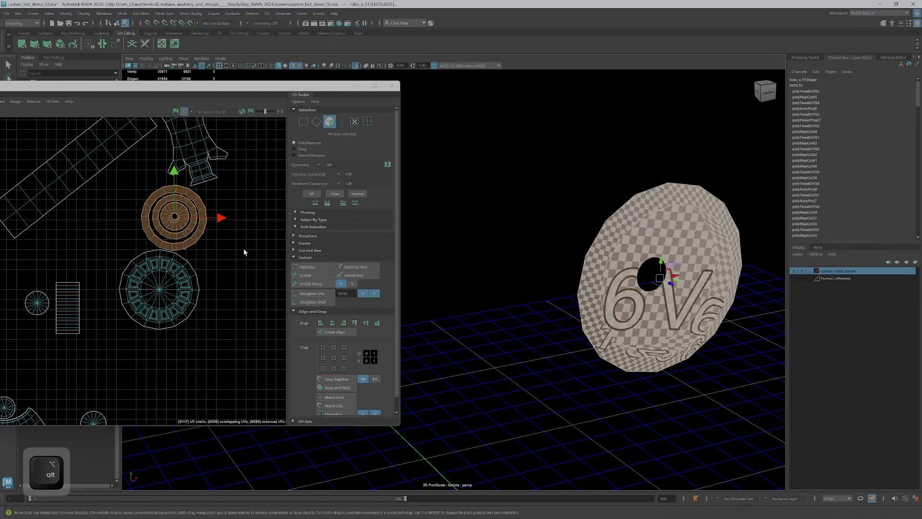
{"action": "left_click", "coordinate": [355, 67]}
Examine the checker pattern along the robot's arm, from the shoulder joint down to the wrist ball.
{"action": "scroll", "coordinate": [536, 312], "scroll_direction": "down", "scroll_amount": 6}
{"action": "left_click_drag", "start_coordinate": [537, 311], "coordinate": [566, 310], "text": "alt"}
{"action": "scroll", "coordinate": [526, 316], "scroll_direction": "up", "scroll_amount": 6}
{"action": "scroll", "coordinate": [554, 301], "scroll_direction": "down", "scroll_amount": 6}
{"action": "right_click_drag", "start_coordinate": [566, 310], "coordinate": [625, 314], "text": "alt"}
{"action": "middle_click_drag", "start_coordinate": [624, 314], "coordinate": [589, 392], "text": "alt"}
{"action": "left_click_drag", "start_coordinate": [588, 391], "coordinate": [729, 294], "text": "alt"}
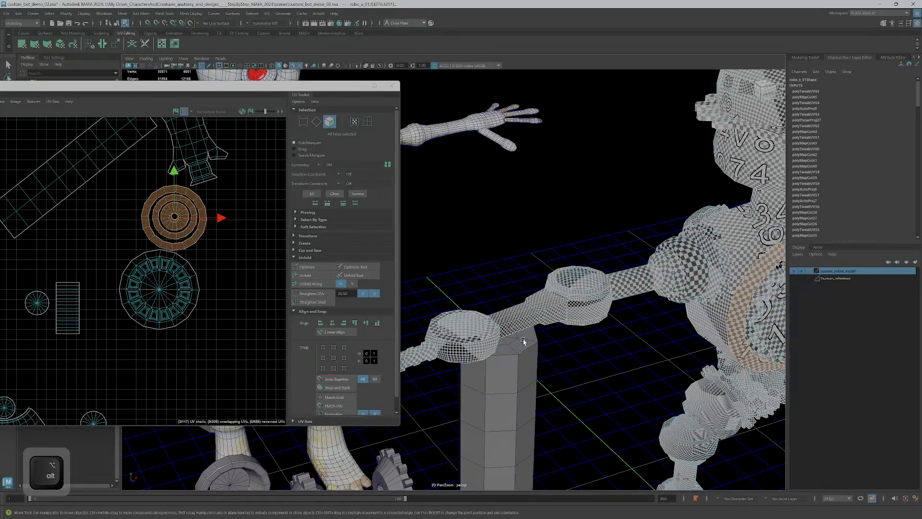
{"action": "right_click_drag", "start_coordinate": [522, 342], "coordinate": [509, 339], "text": "alt"}
{"action": "middle_click_drag", "start_coordinate": [510, 339], "coordinate": [636, 255], "text": "alt"}
{"action": "left_click_drag", "start_coordinate": [636, 255], "coordinate": [466, 310], "text": "alt"}
{"action": "right_click_drag", "start_coordinate": [466, 310], "coordinate": [497, 318], "text": "alt"}
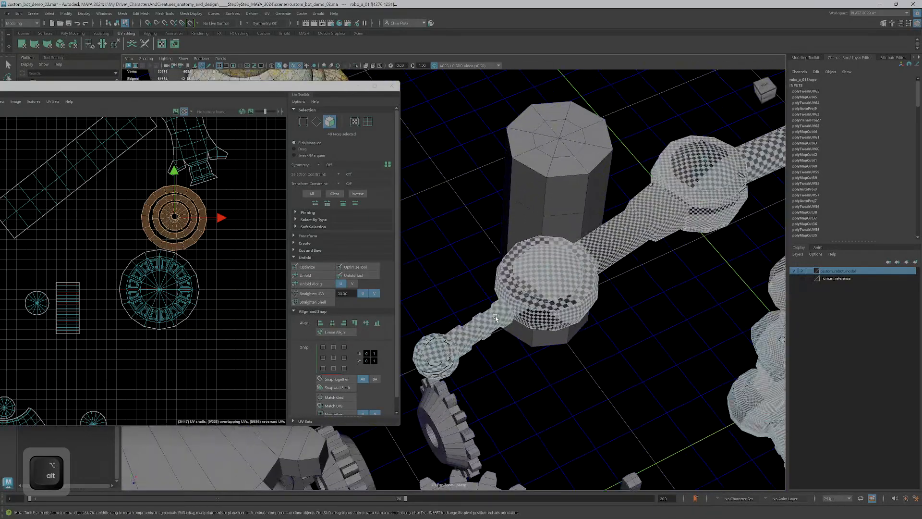
Examine the robot's legs, torso and head from several angles to compare their checker density.
{"action": "left_click_drag", "start_coordinate": [533, 341], "coordinate": [572, 294], "text": "alt"}
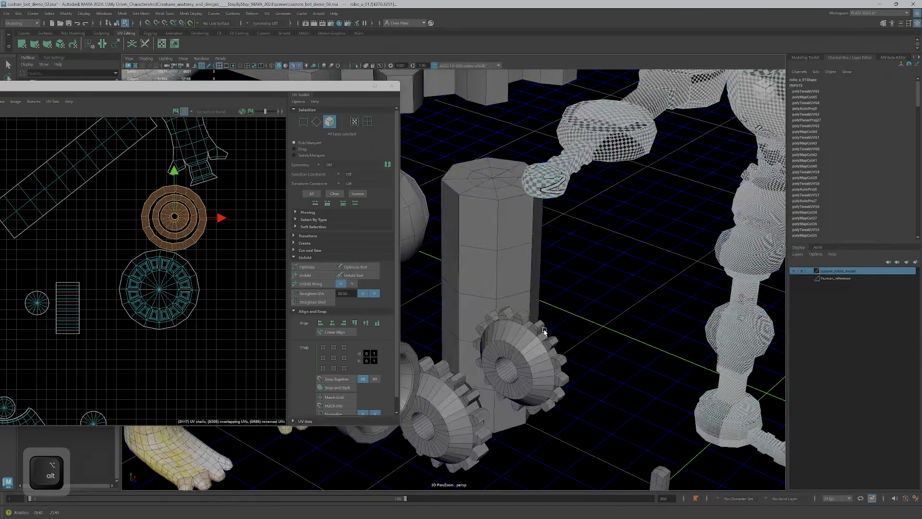
{"action": "right_click_drag", "start_coordinate": [683, 358], "coordinate": [647, 362], "text": "alt"}
{"action": "left_click_drag", "start_coordinate": [678, 380], "coordinate": [643, 347], "text": "alt"}
{"action": "right_click_drag", "start_coordinate": [625, 274], "coordinate": [679, 282], "text": "alt"}
{"action": "middle_click_drag", "start_coordinate": [679, 282], "coordinate": [581, 251], "text": "alt"}
{"action": "right_click_drag", "start_coordinate": [581, 251], "coordinate": [631, 278], "text": "alt"}
{"action": "left_click_drag", "start_coordinate": [631, 278], "coordinate": [620, 290], "text": "alt"}
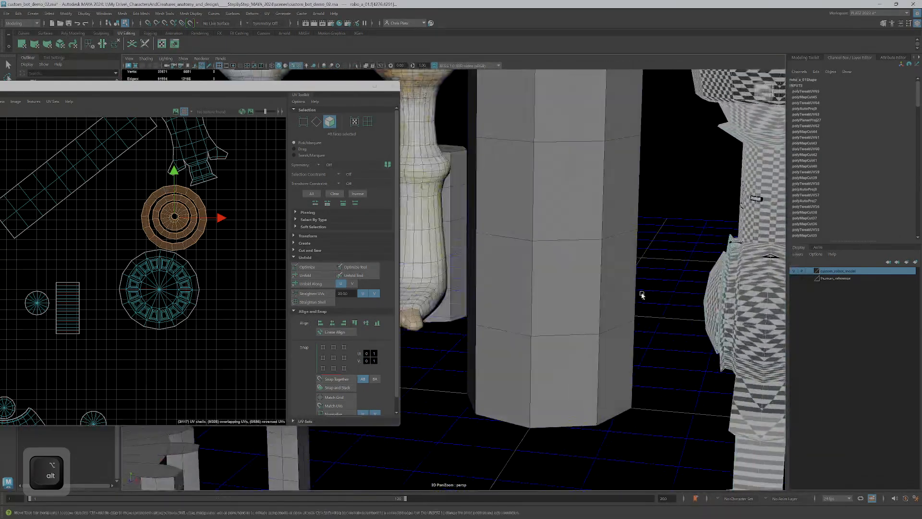
{"action": "right_click_drag", "start_coordinate": [620, 290], "coordinate": [564, 225], "text": "alt"}
{"action": "middle_click_drag", "start_coordinate": [564, 224], "coordinate": [601, 389], "text": "alt"}
{"action": "right_click_drag", "start_coordinate": [601, 389], "coordinate": [565, 335], "text": "alt"}
{"action": "middle_click_drag", "start_coordinate": [565, 335], "coordinate": [619, 429], "text": "alt"}
{"action": "left_click_drag", "start_coordinate": [620, 429], "coordinate": [595, 394], "text": "alt"}
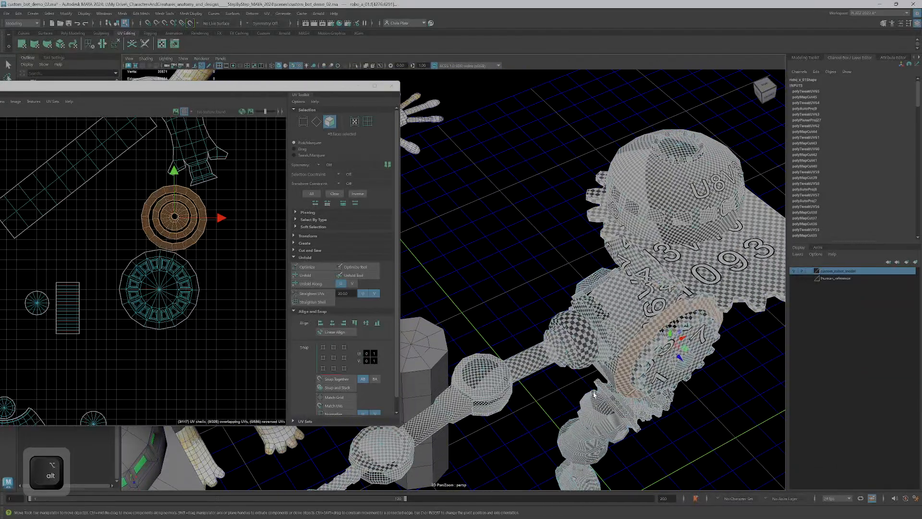
{"action": "left_click_drag", "start_coordinate": [585, 340], "coordinate": [596, 328], "text": "alt"}
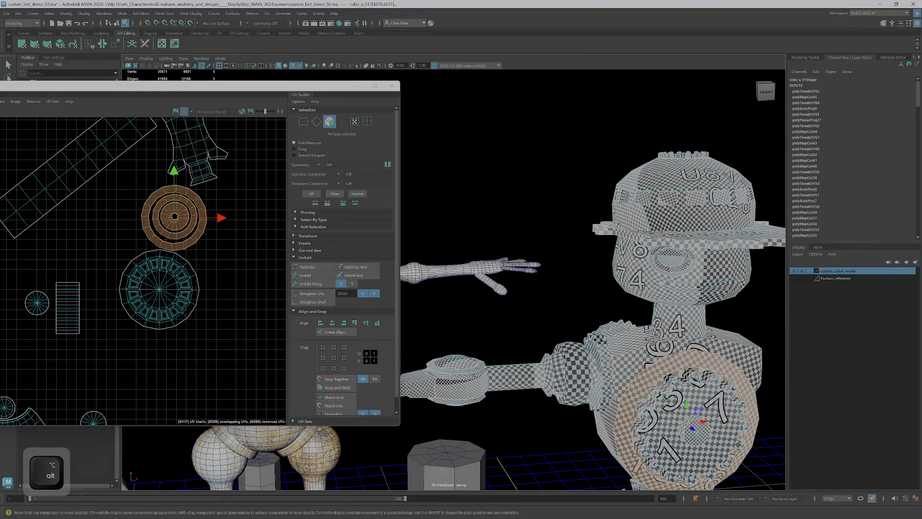